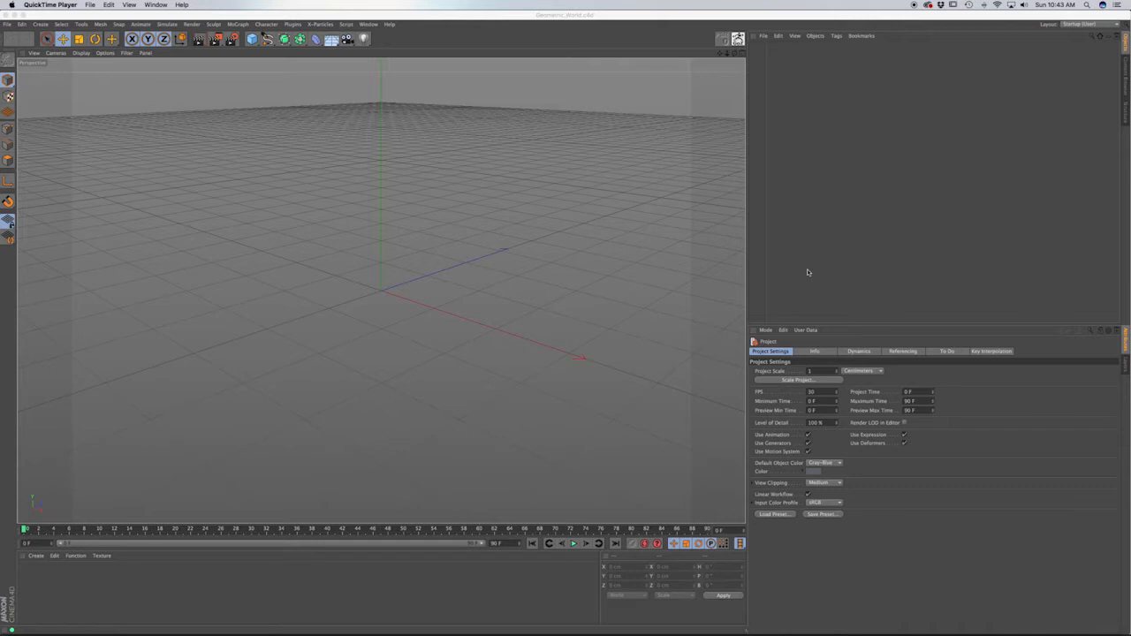
Enable snapping and turn on Workplane Snap together with Grid Point Snap.
click(792, 163)
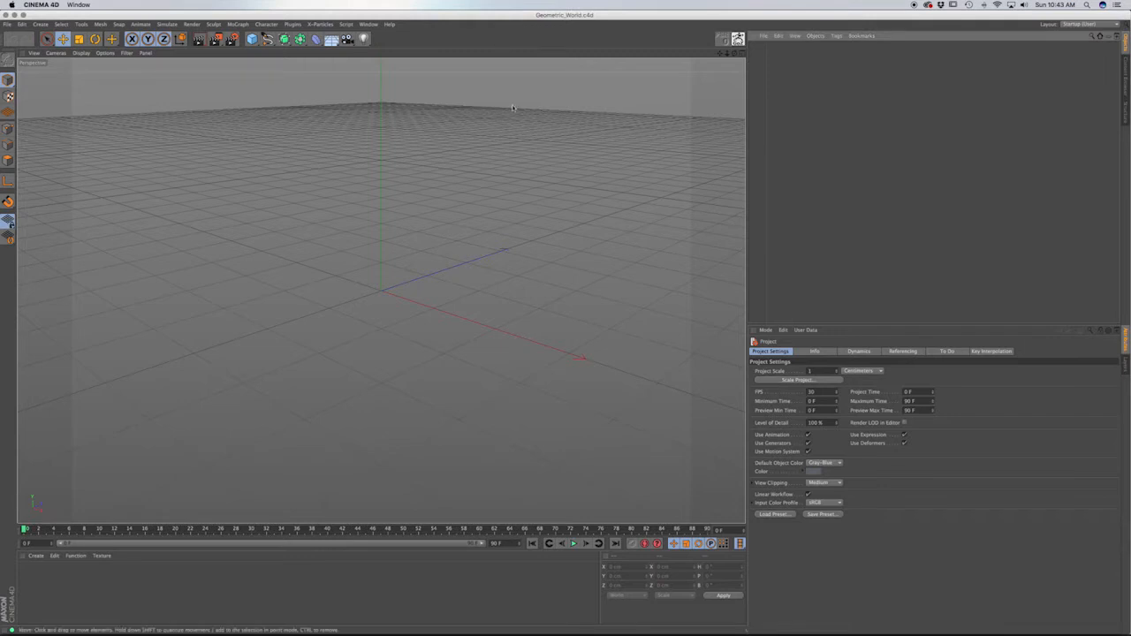
click(127, 53)
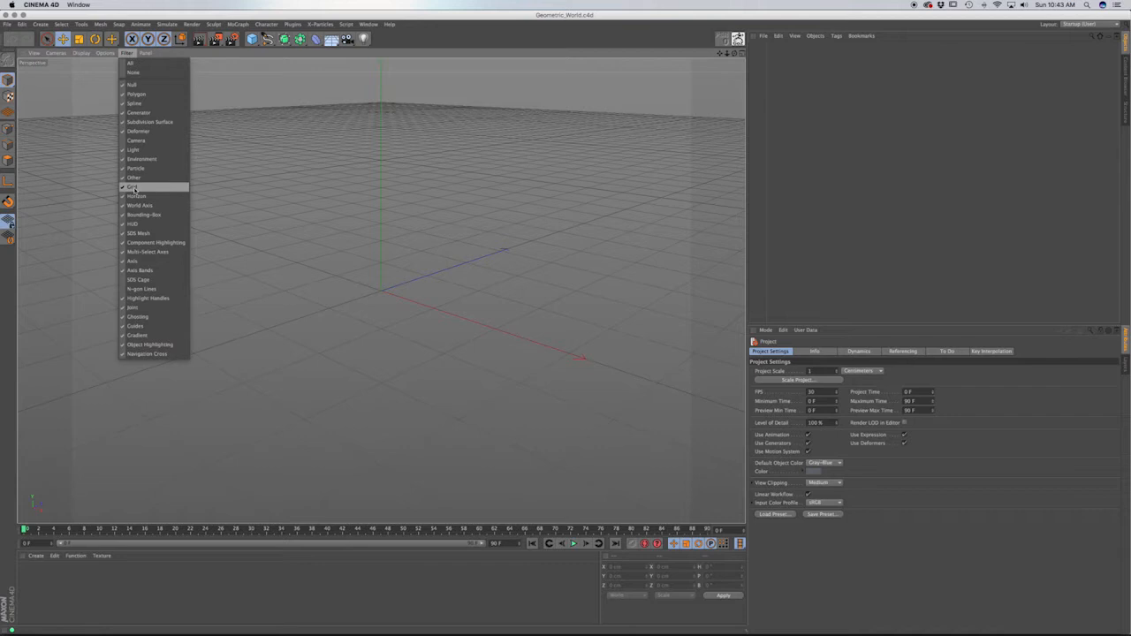
click(140, 25)
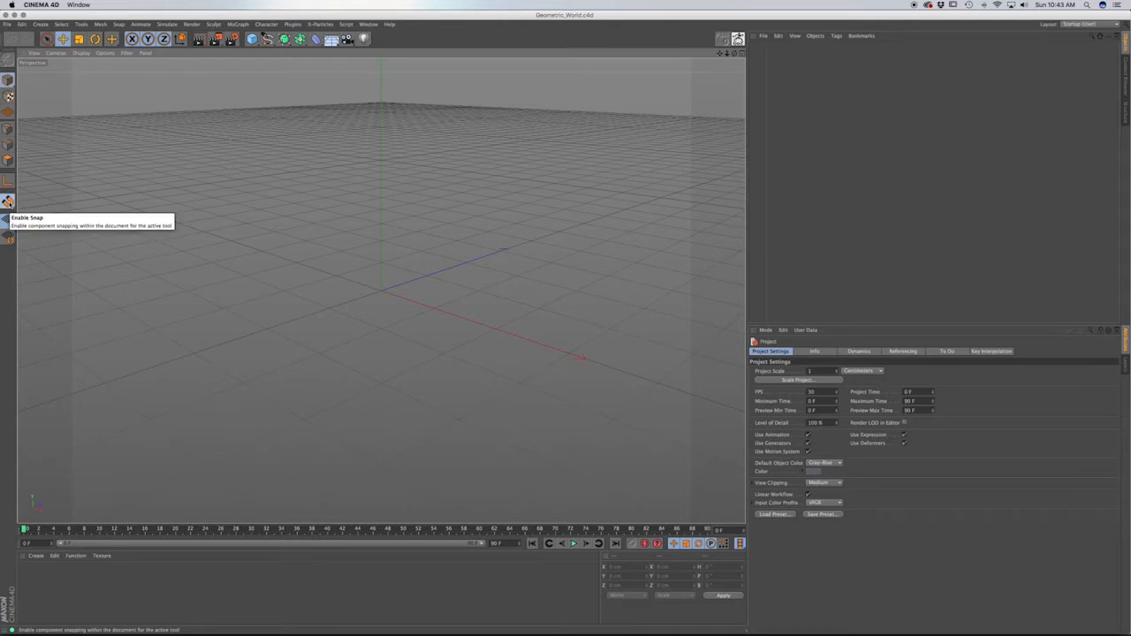
click(119, 24)
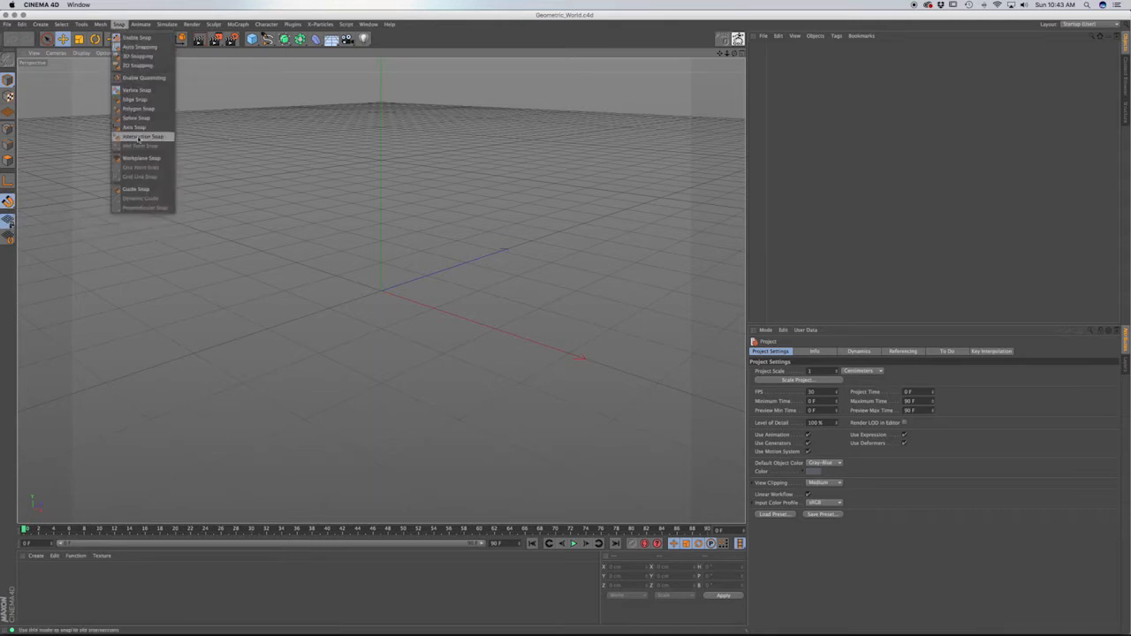
click(140, 157)
click(119, 24)
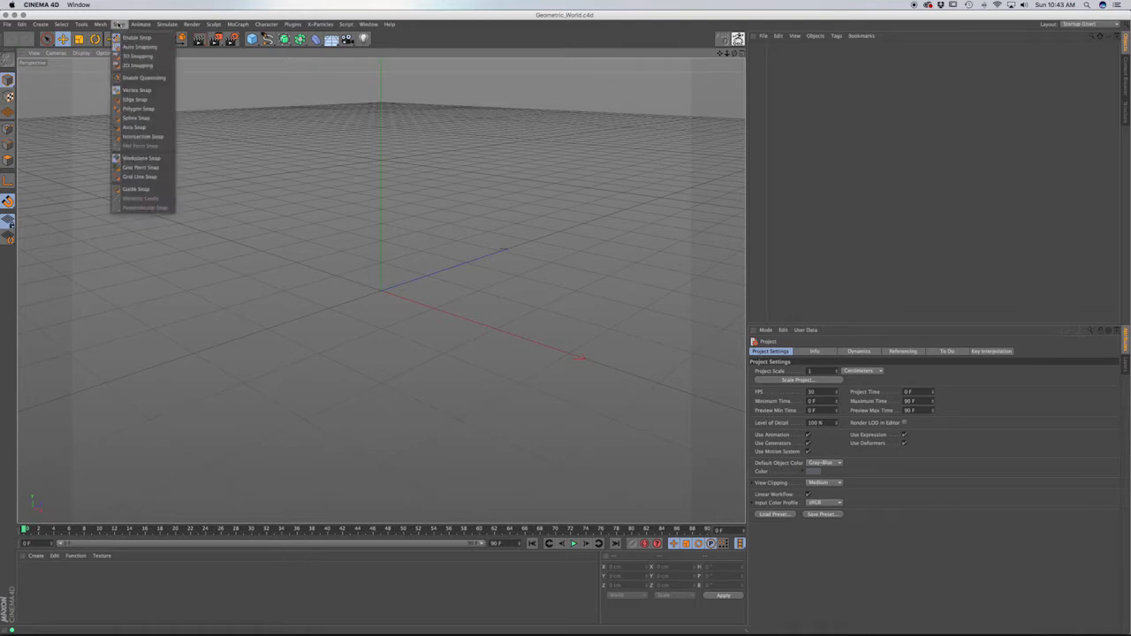
click(141, 168)
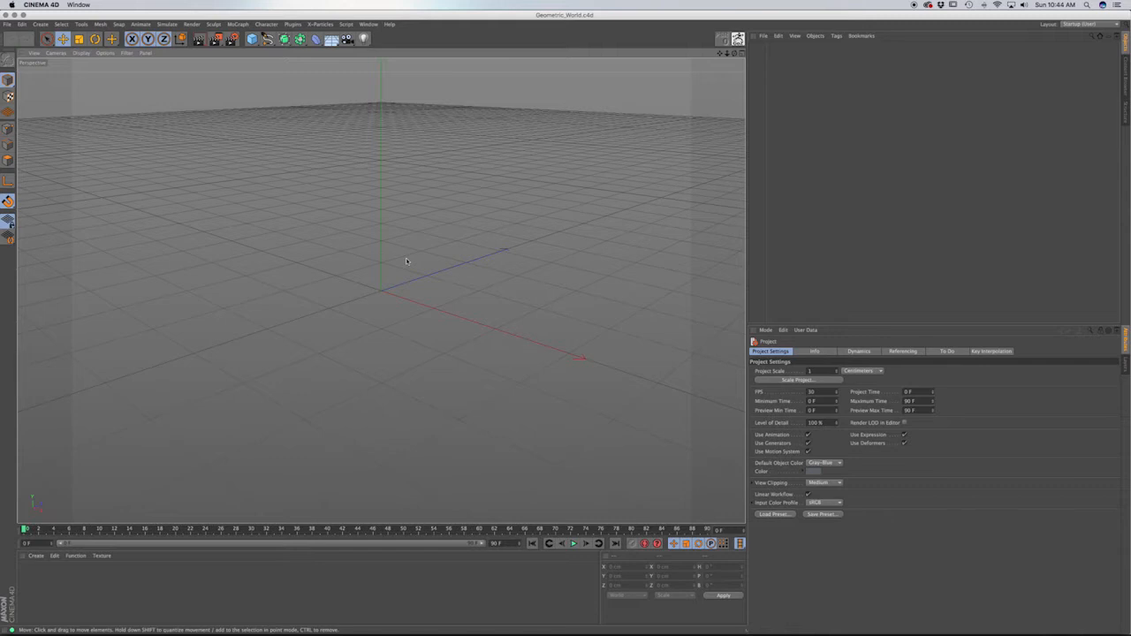
Add a cube primitive and set its X, Y and Z sizes to 100 cm each.
click(253, 42)
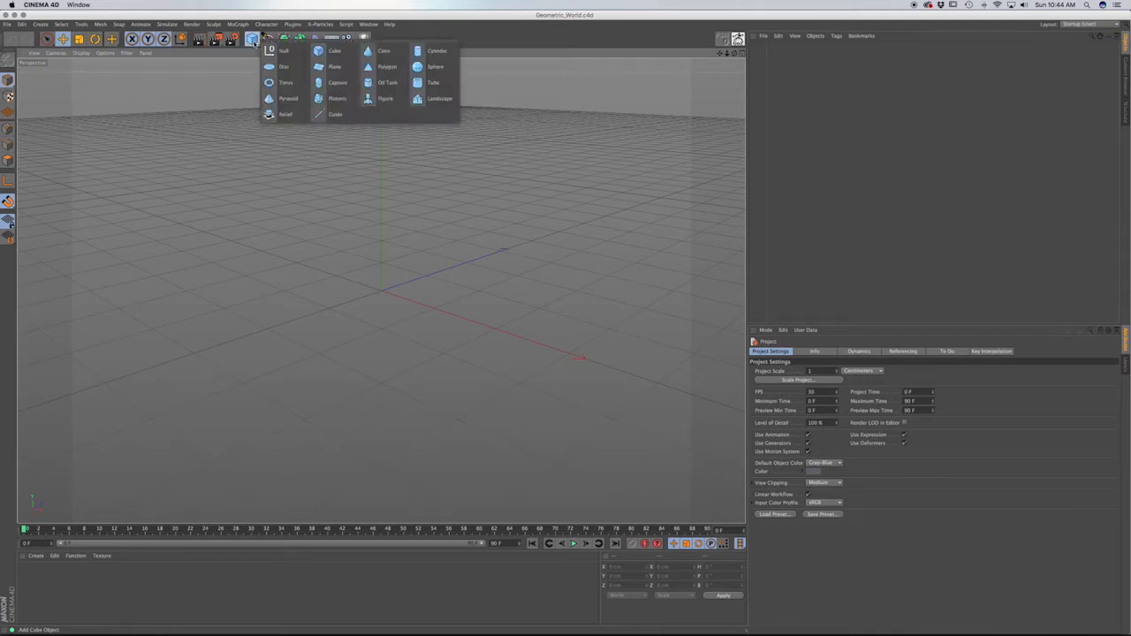
click(327, 50)
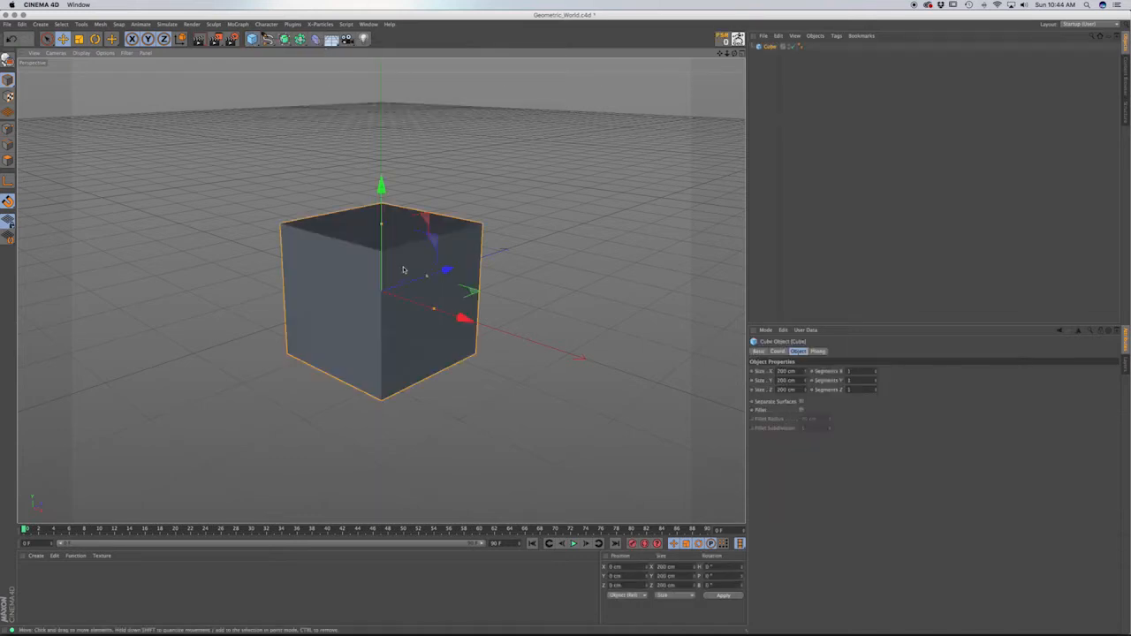
click(782, 371)
double_click(782, 371)
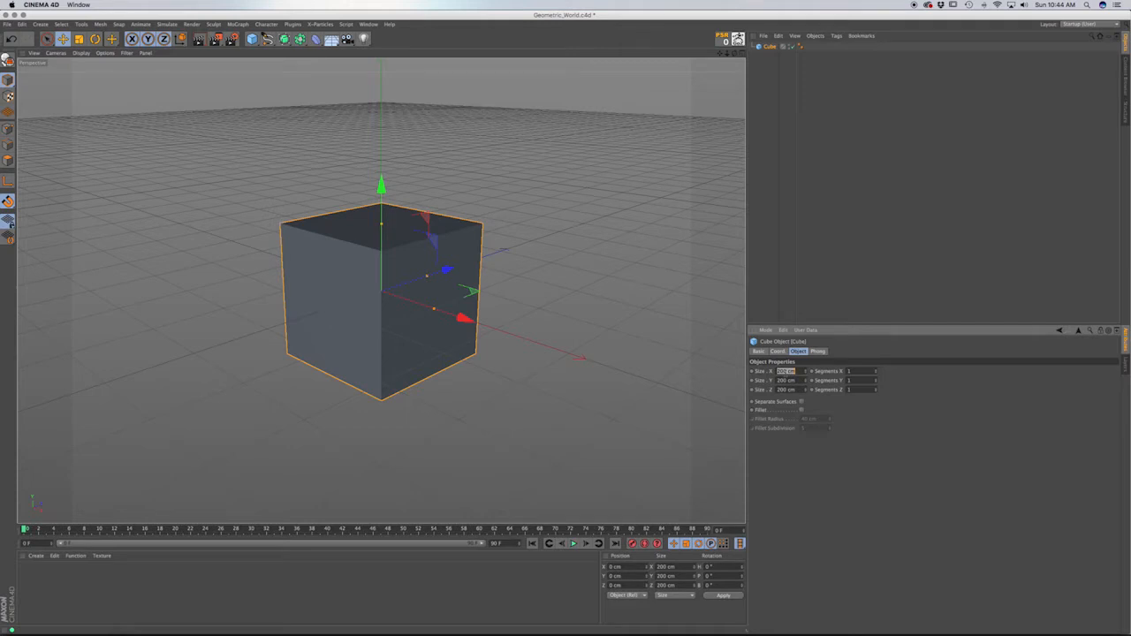
text(100)
key(Tab)
text(1)
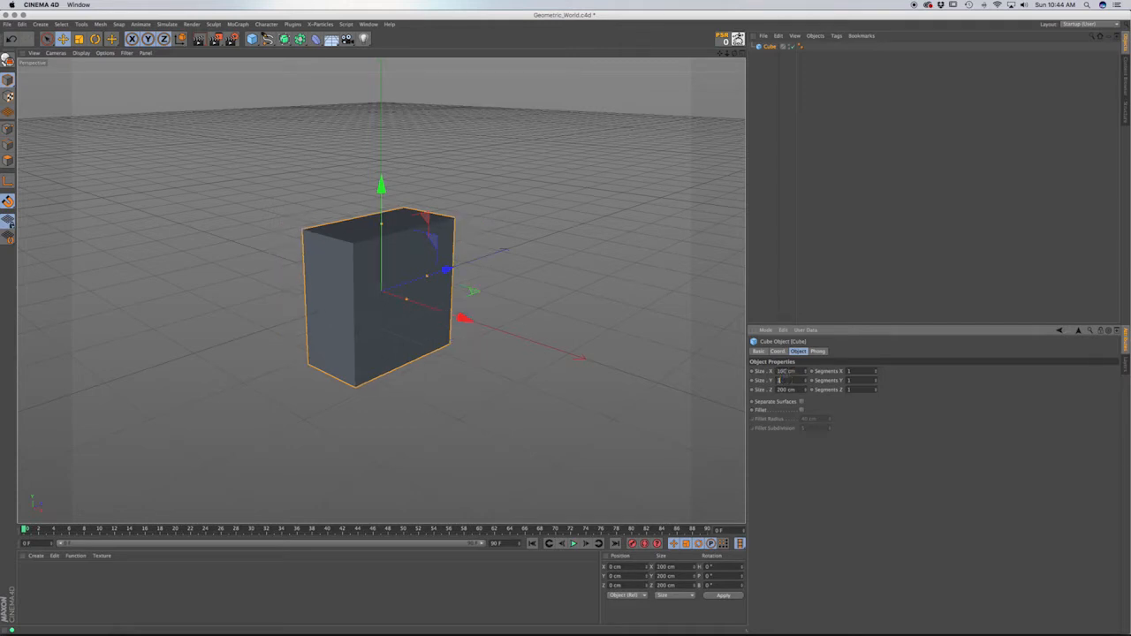
text(00)
key(Tab)
text(100)
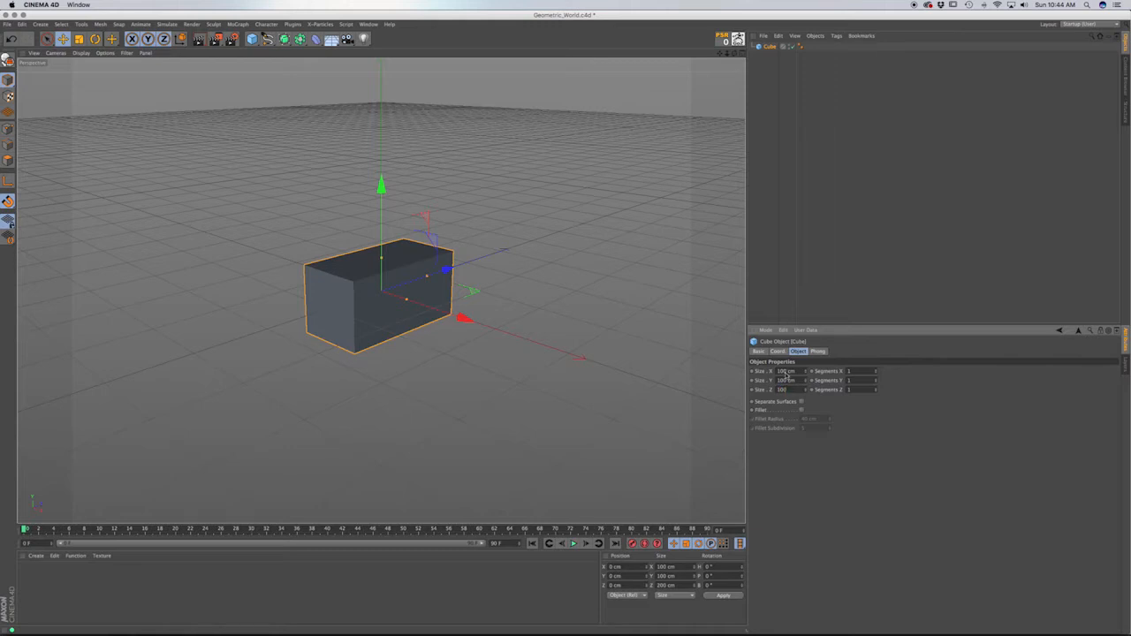
key(Return)
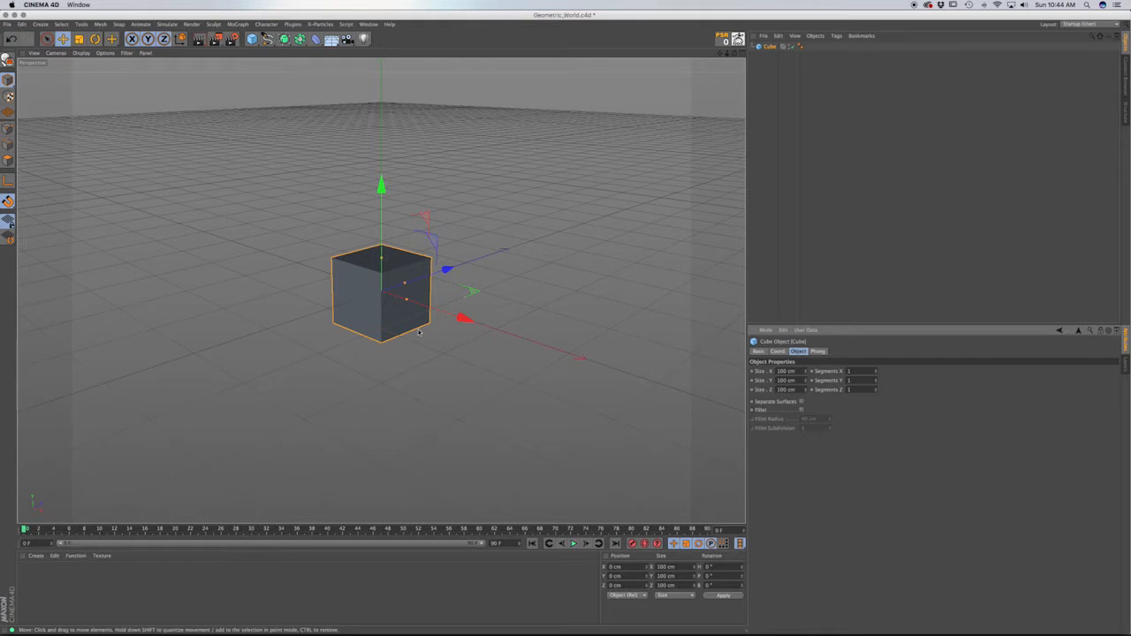
Move the cube to X -50, Y 50, Z -50 cm so its bottom corner snaps to the world origin.
key(F2)
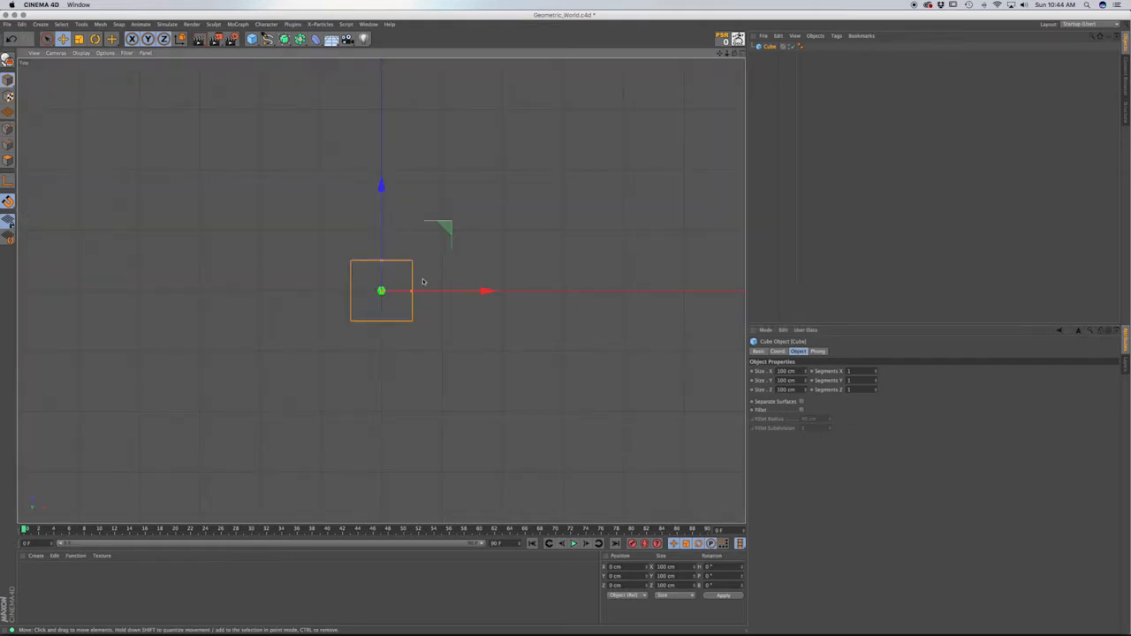
drag(448, 232, 418, 262)
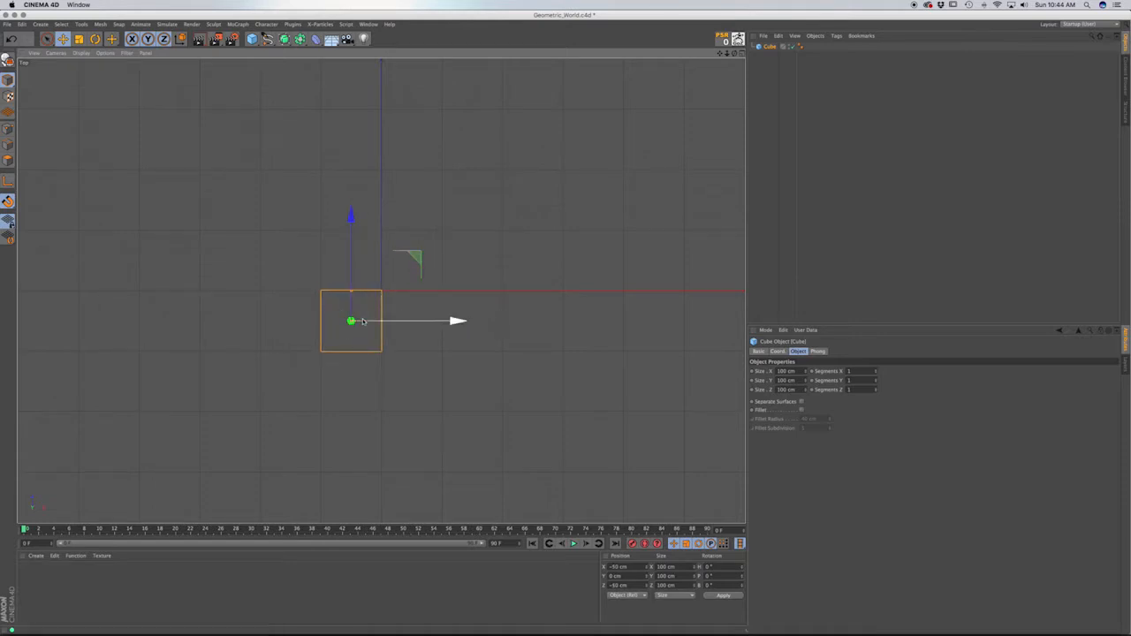
scroll(362, 322, up, 3)
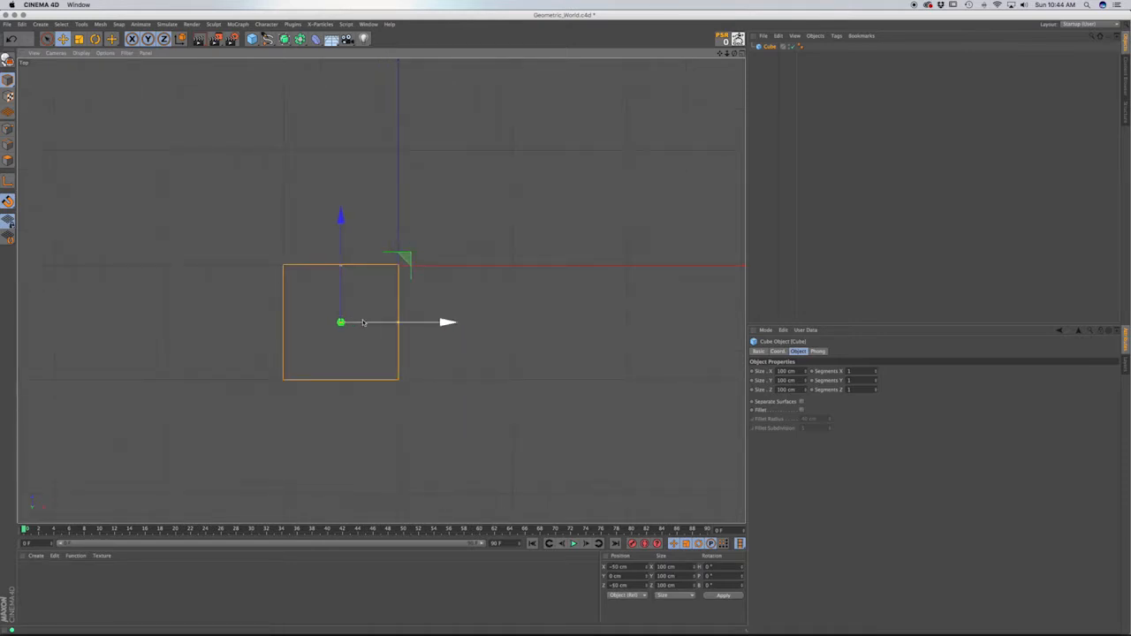
key(F4)
drag(351, 187, 354, 162)
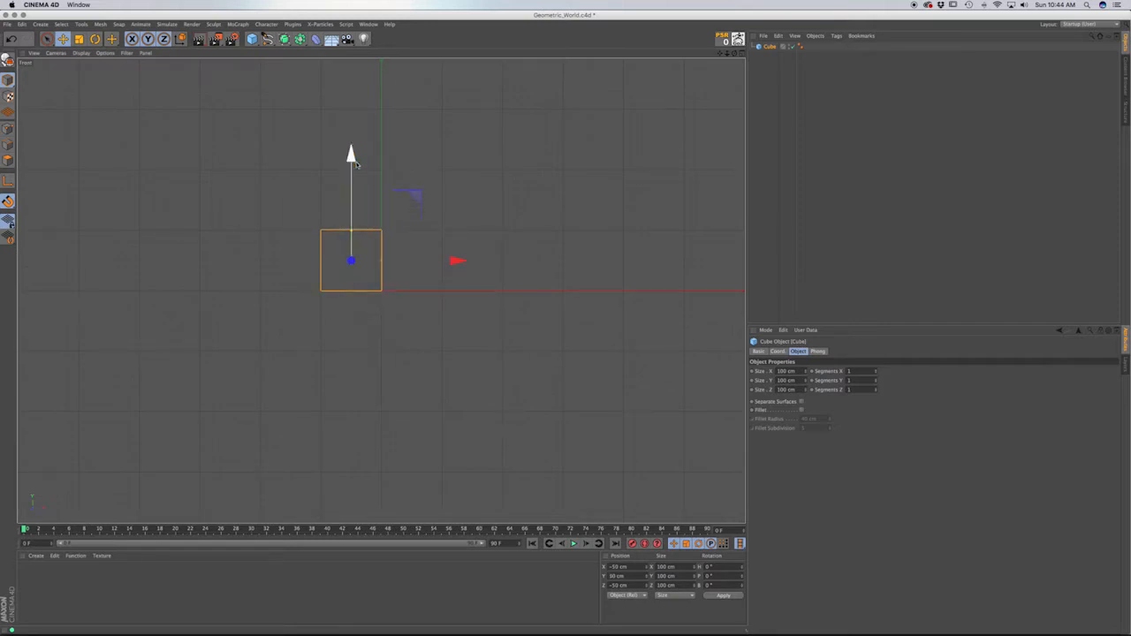
key(F1)
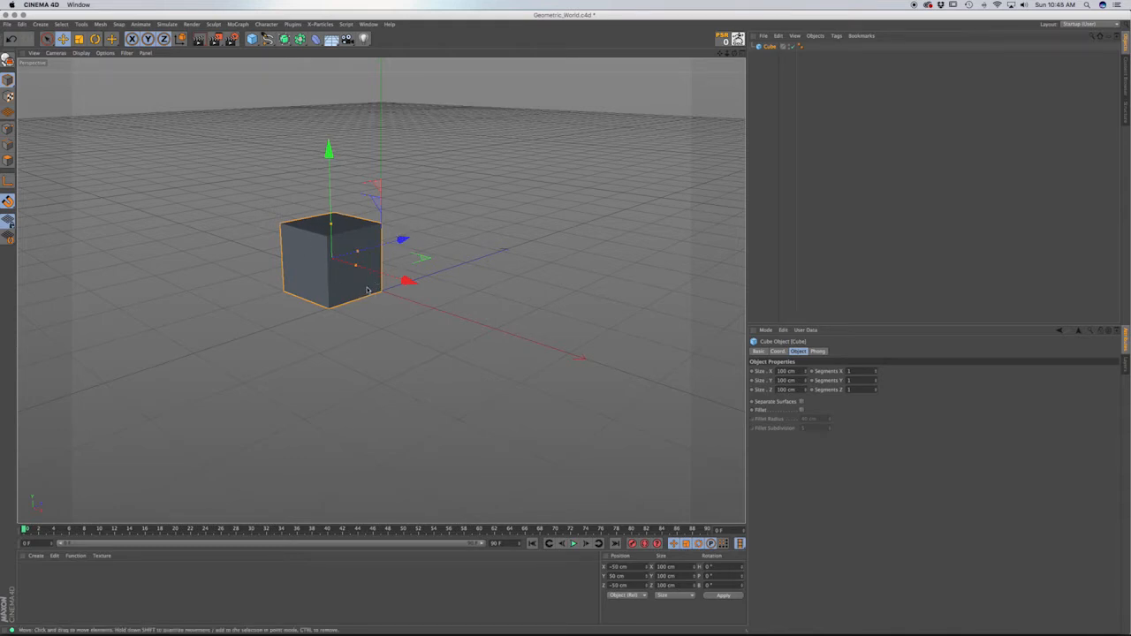
Save the scene, then start saving a copy and create a new folder named Assets inside the C4D folder.
key(super+s)
key(super+shift+s)
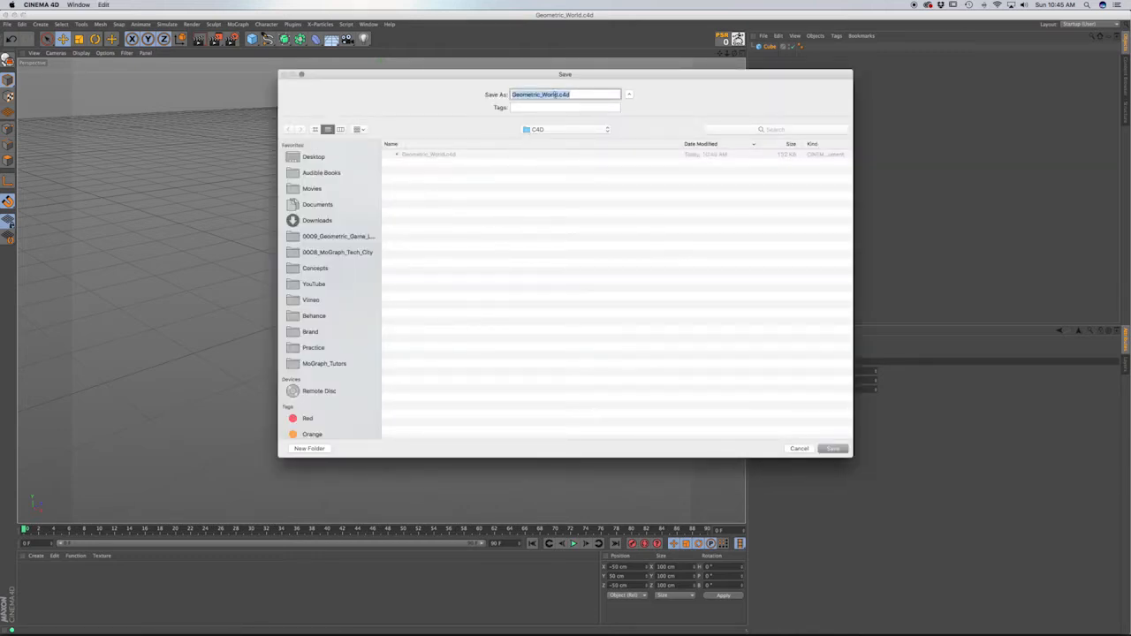
drag(558, 94, 498, 91)
click(310, 448)
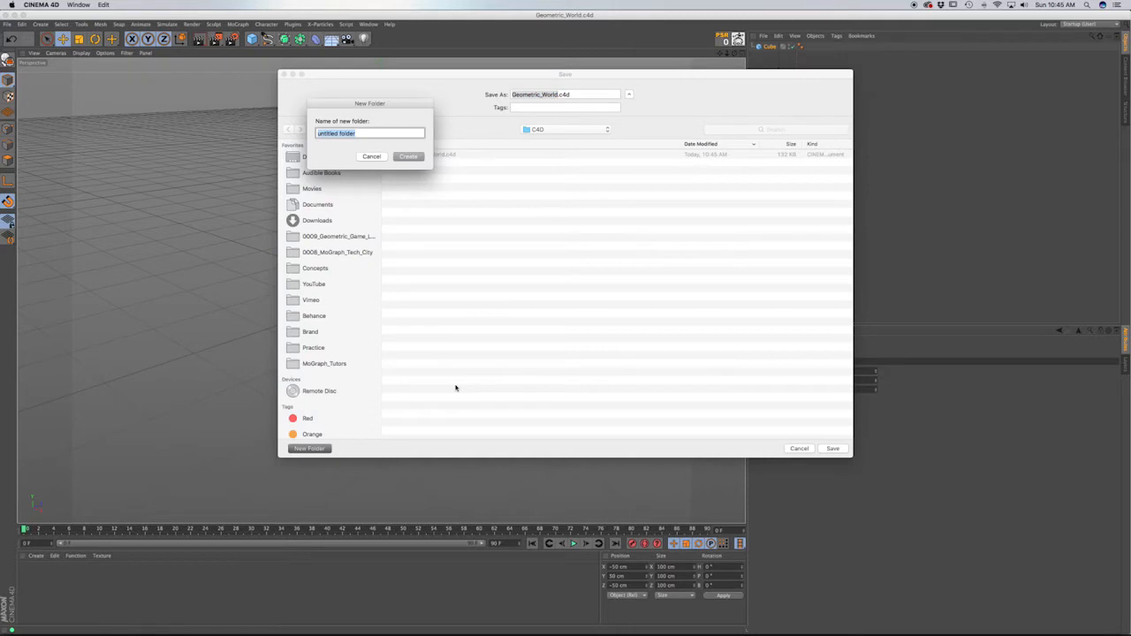
text(Assets)
key(Return)
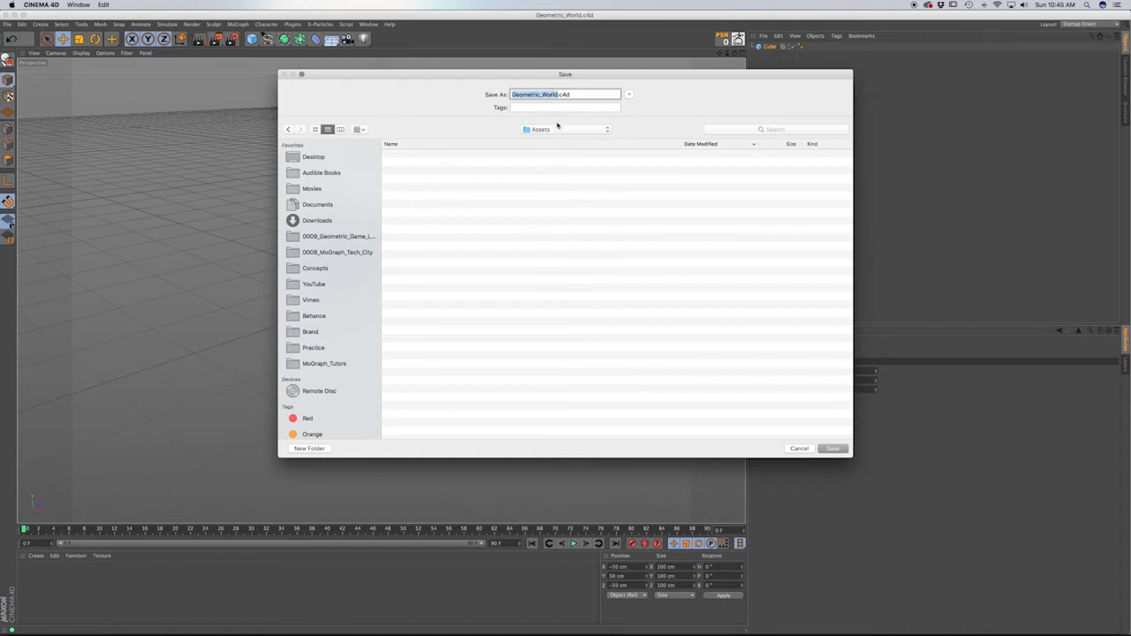
Save the scene copy in the Assets folder under the file name Cube.
click(558, 94)
drag(557, 94, 494, 91)
text(Cube)
key(Return)
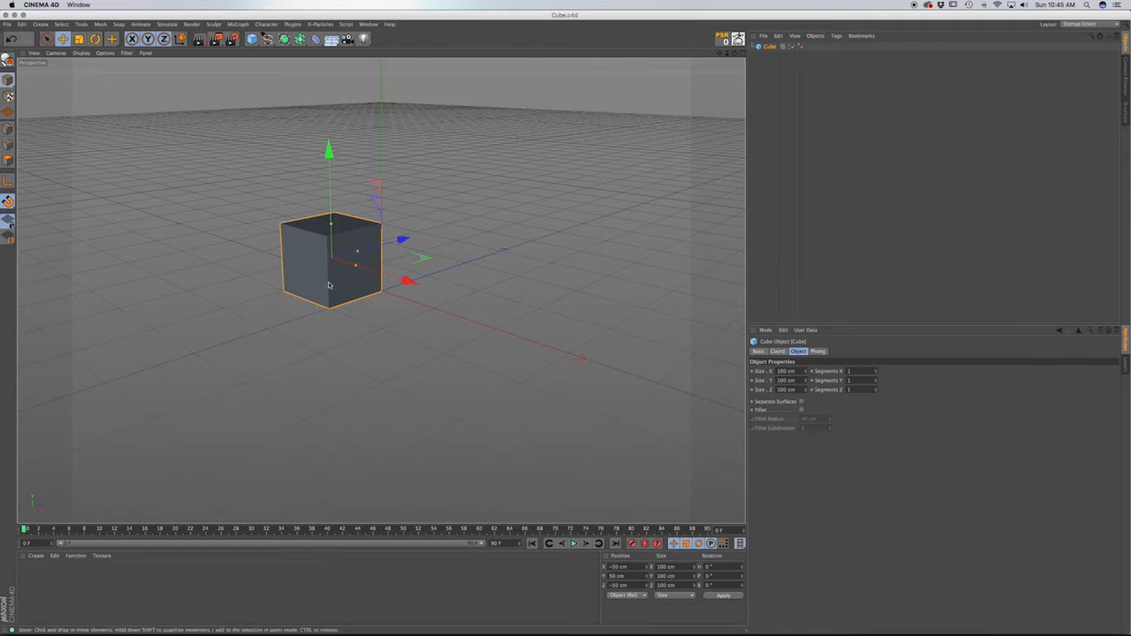
Save another copy of the scene in the Assets folder as Steps.
key(super+shift+s)
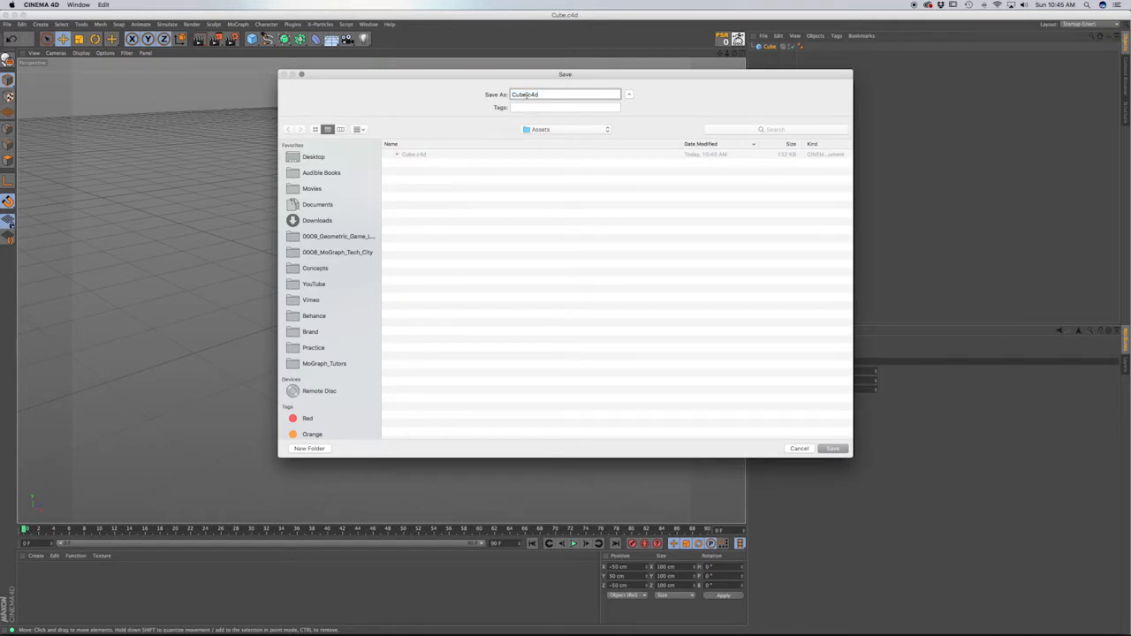
text(Steps)
key(Return)
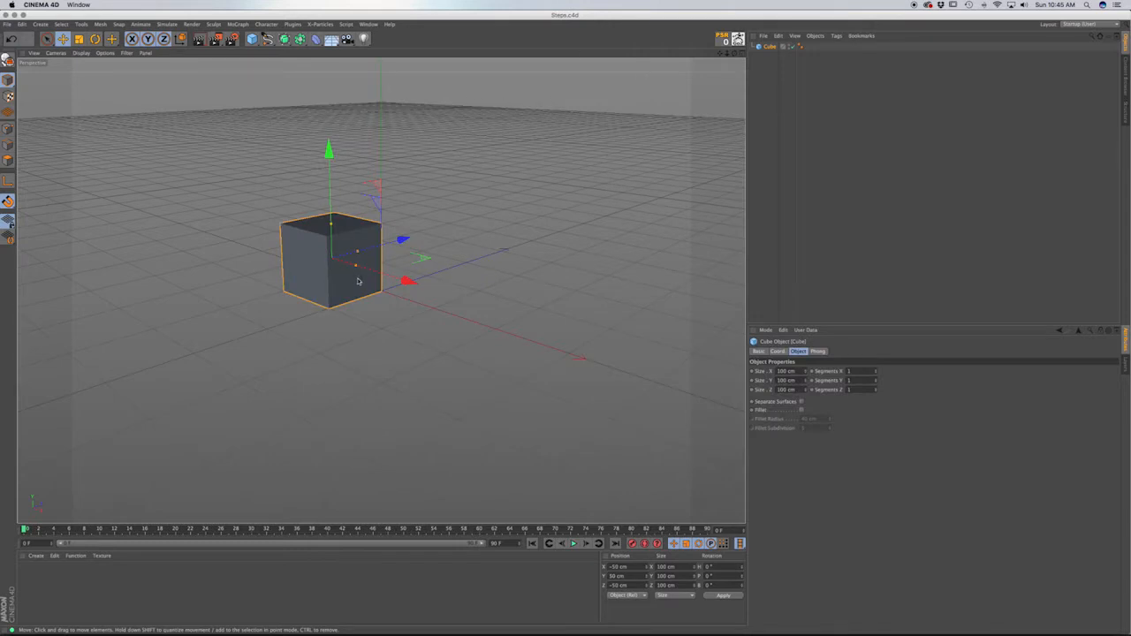
In the front view, start a Bezier spline at X -100, Y 0 cm and trace five 10 cm stair steps up to X -50, Y 50 cm.
key(F4)
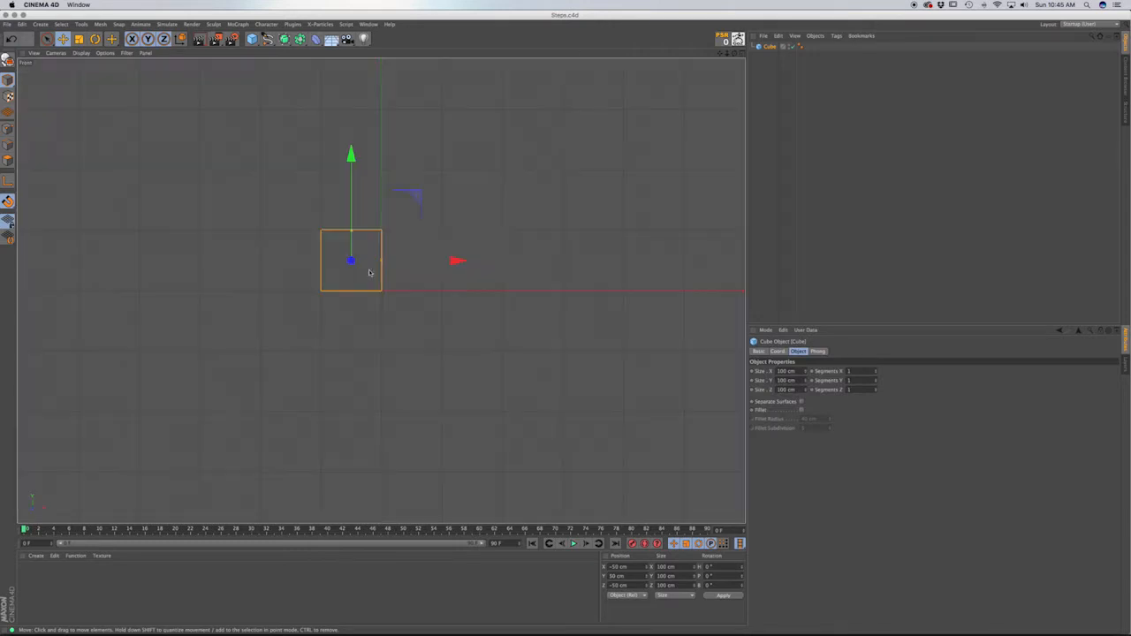
scroll(353, 290, up, 5)
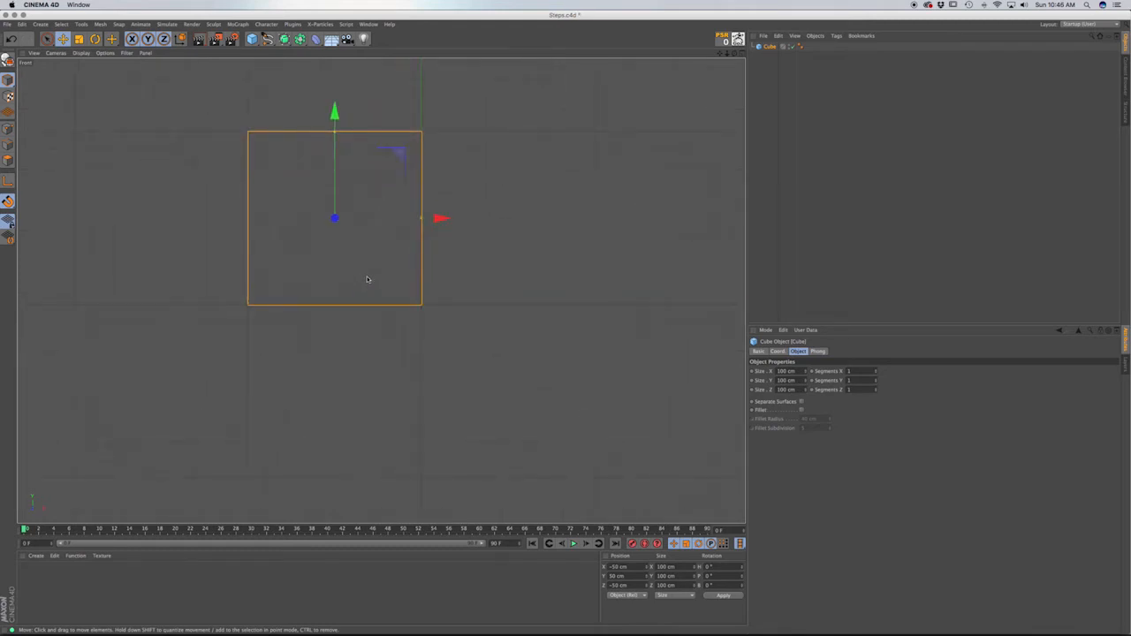
alt+middle_drag(360, 262, 375, 308)
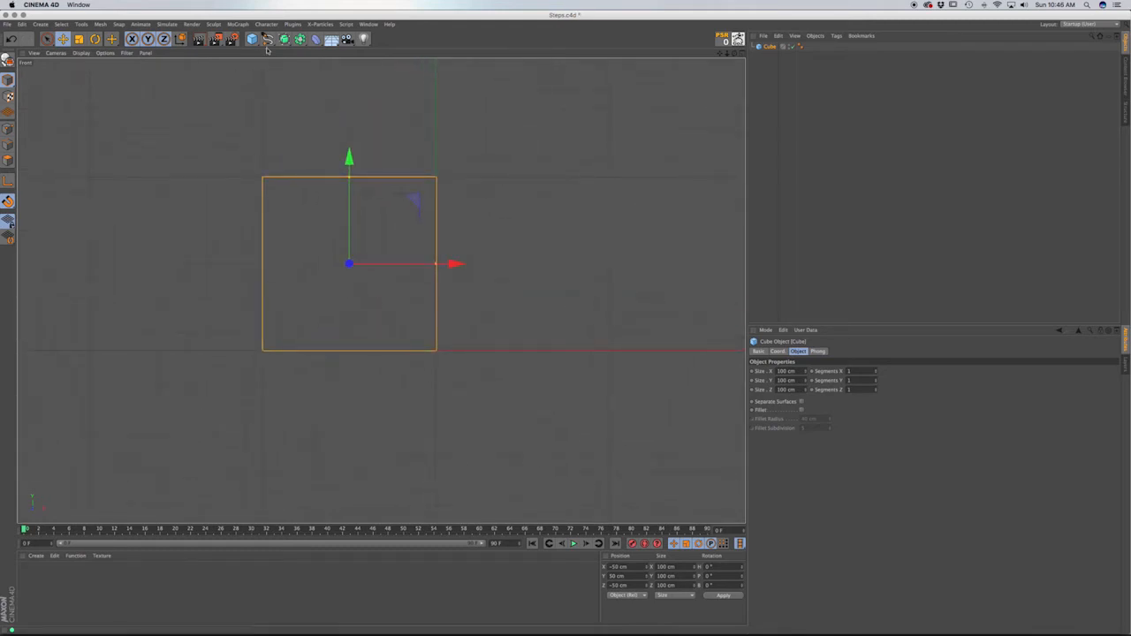
click(267, 39)
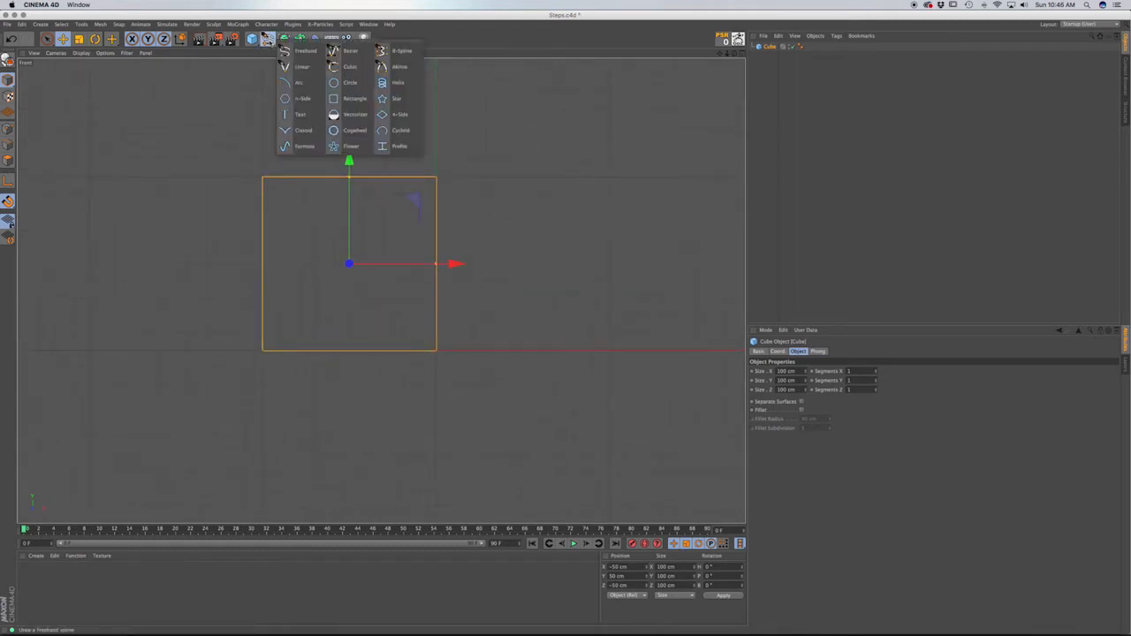
click(344, 51)
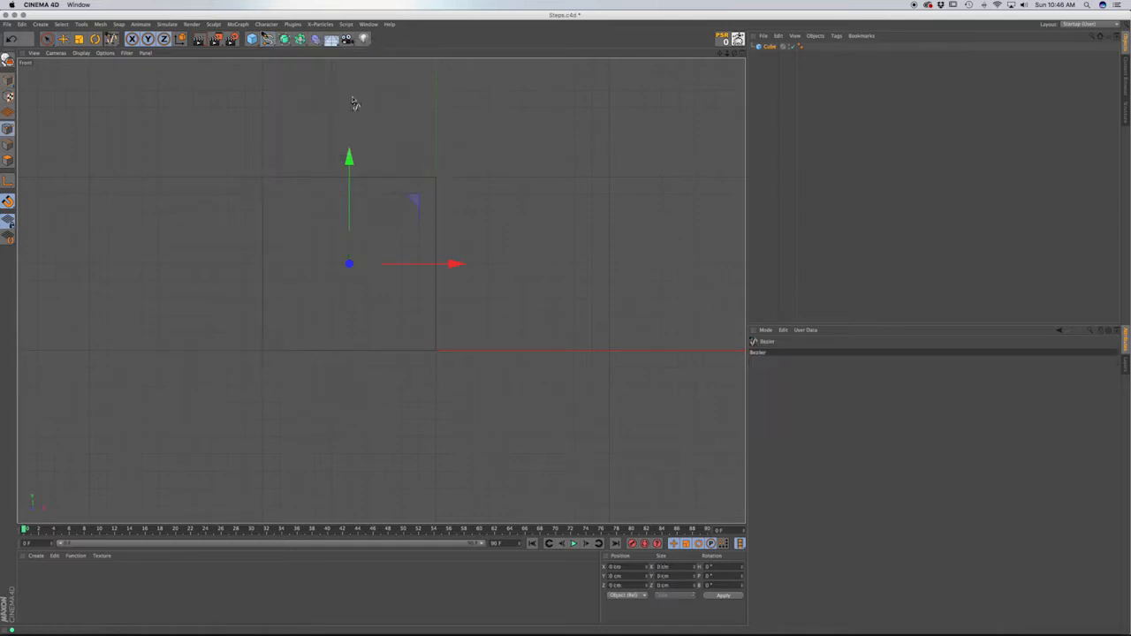
click(263, 351)
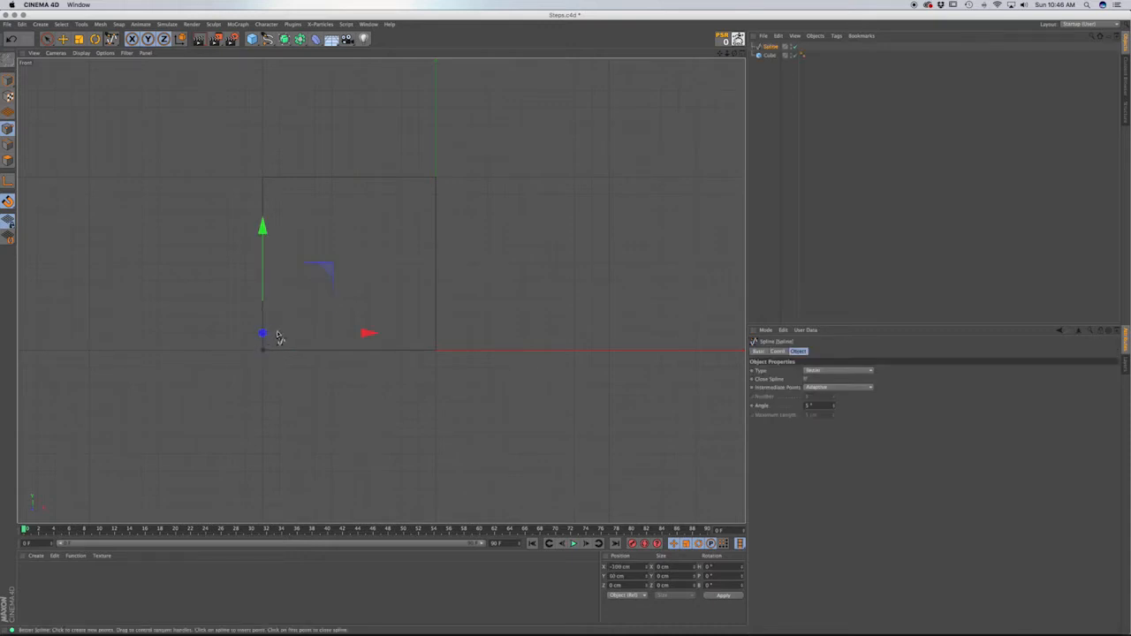
drag(277, 336, 298, 320)
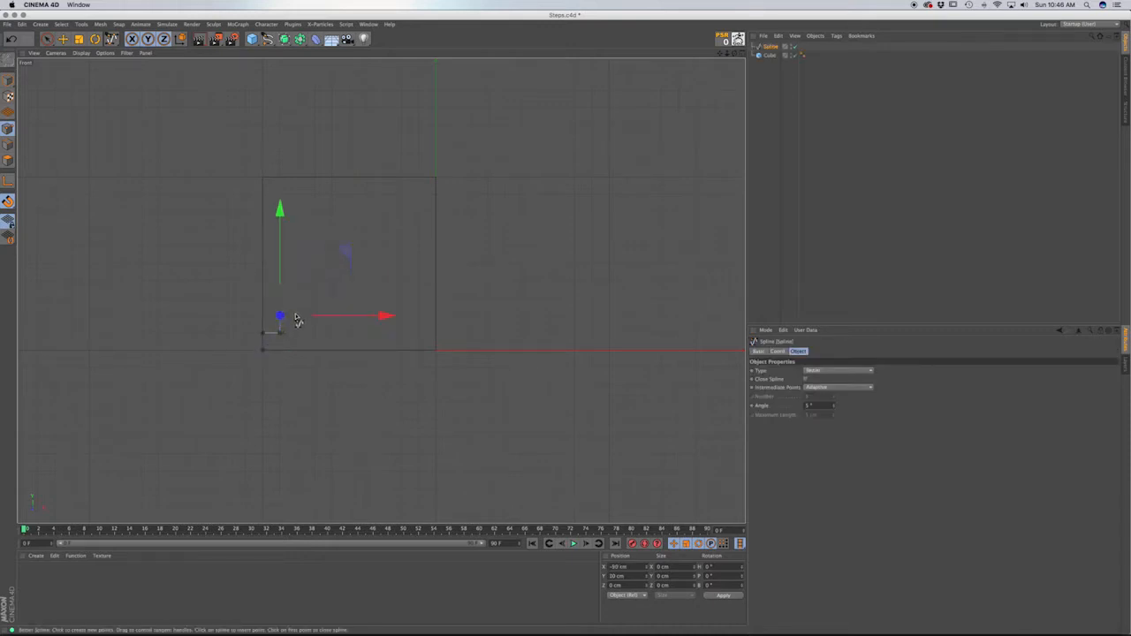
click(296, 315)
click(296, 299)
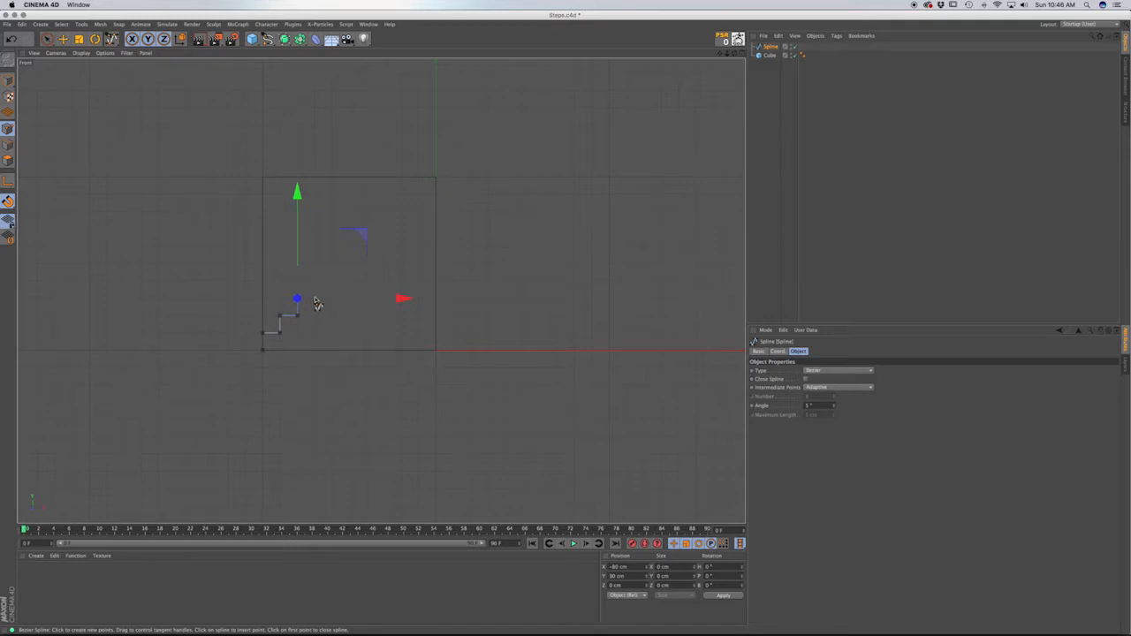
click(315, 298)
click(315, 281)
click(332, 281)
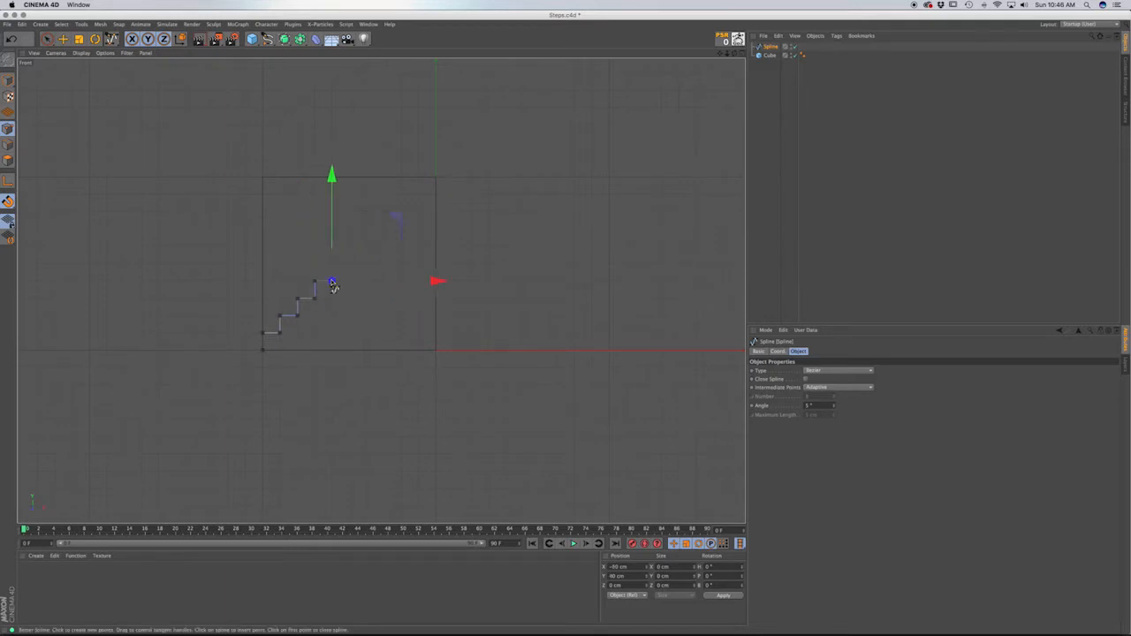
click(332, 263)
click(350, 263)
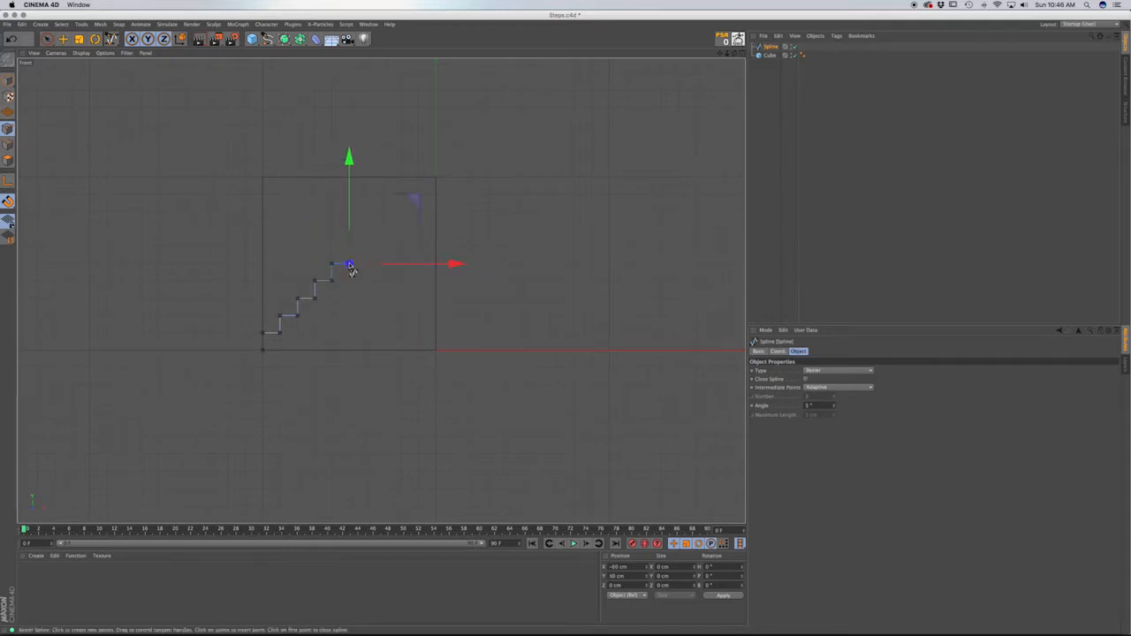
Continue the 10 cm stair steps to X 0, Y 100 cm, then close the spline through the world origin and its starting point.
click(350, 246)
click(368, 246)
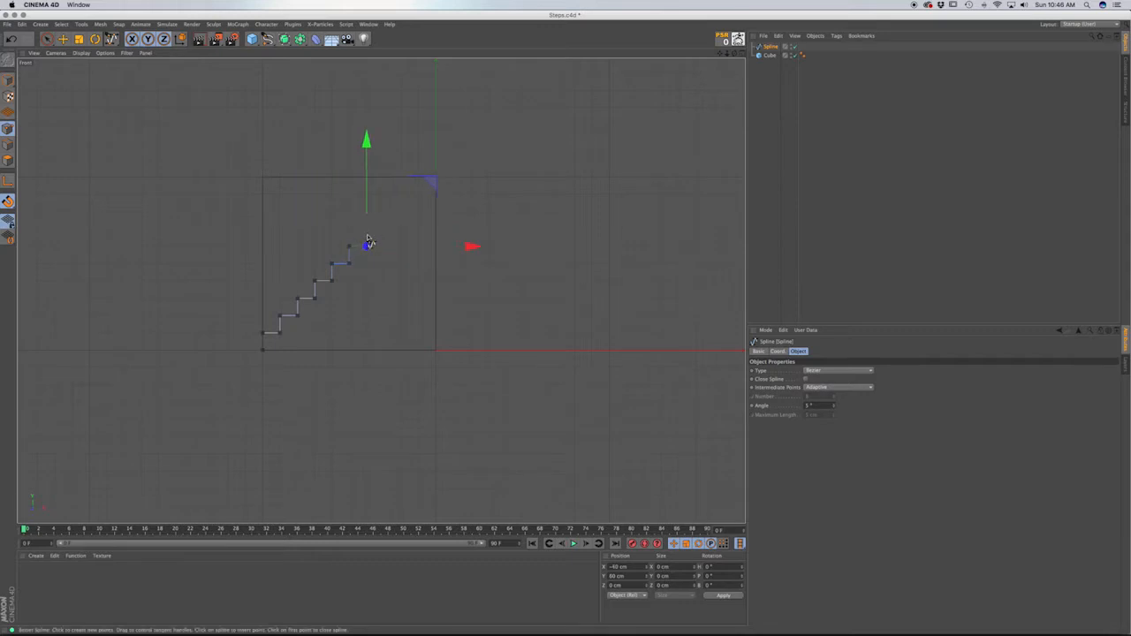
click(366, 229)
click(384, 230)
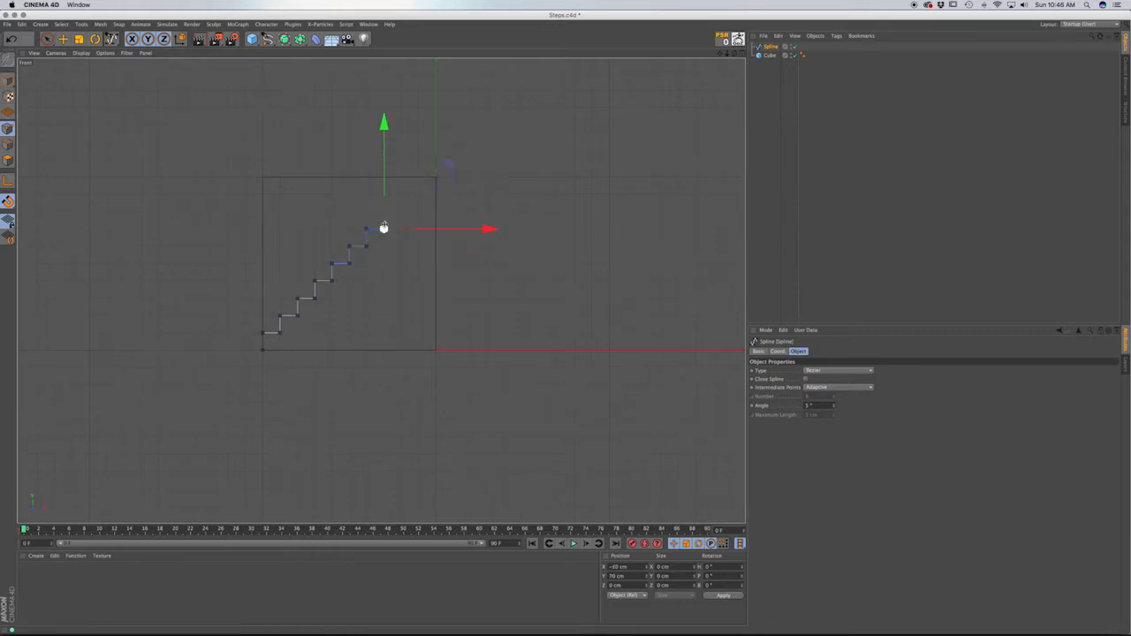
click(397, 213)
click(401, 212)
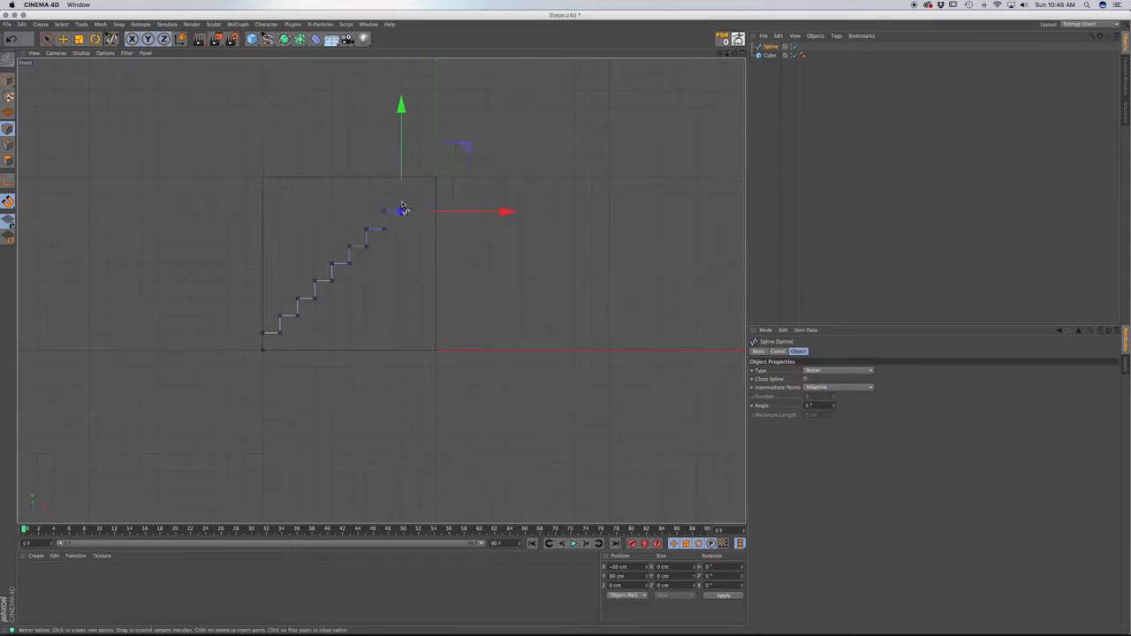
click(401, 194)
click(418, 194)
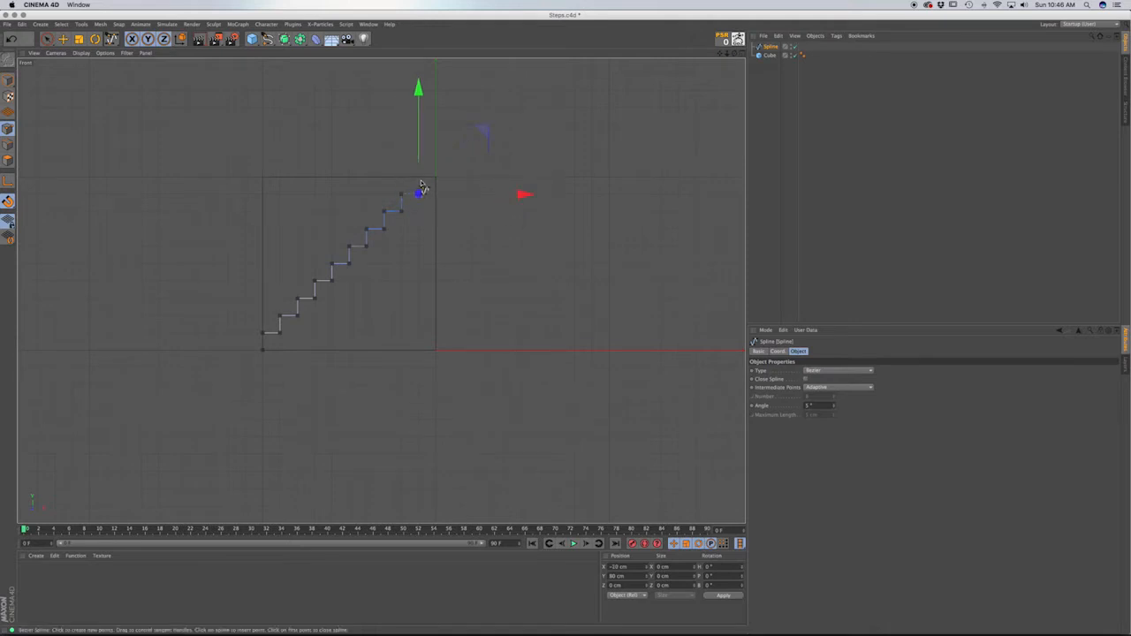
click(418, 177)
click(435, 177)
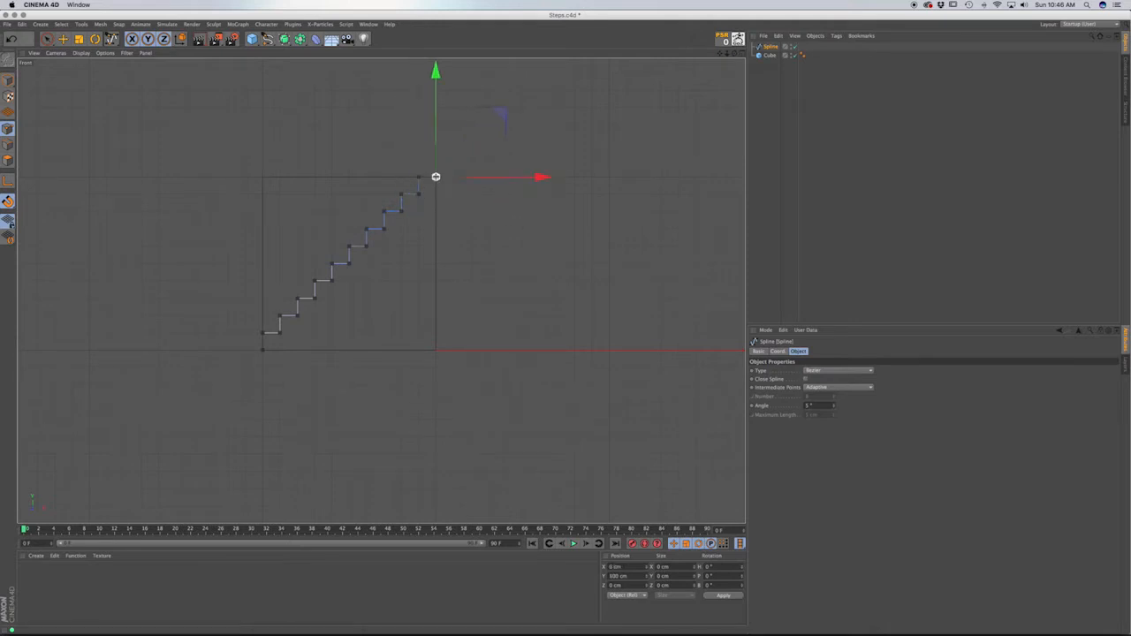
click(435, 349)
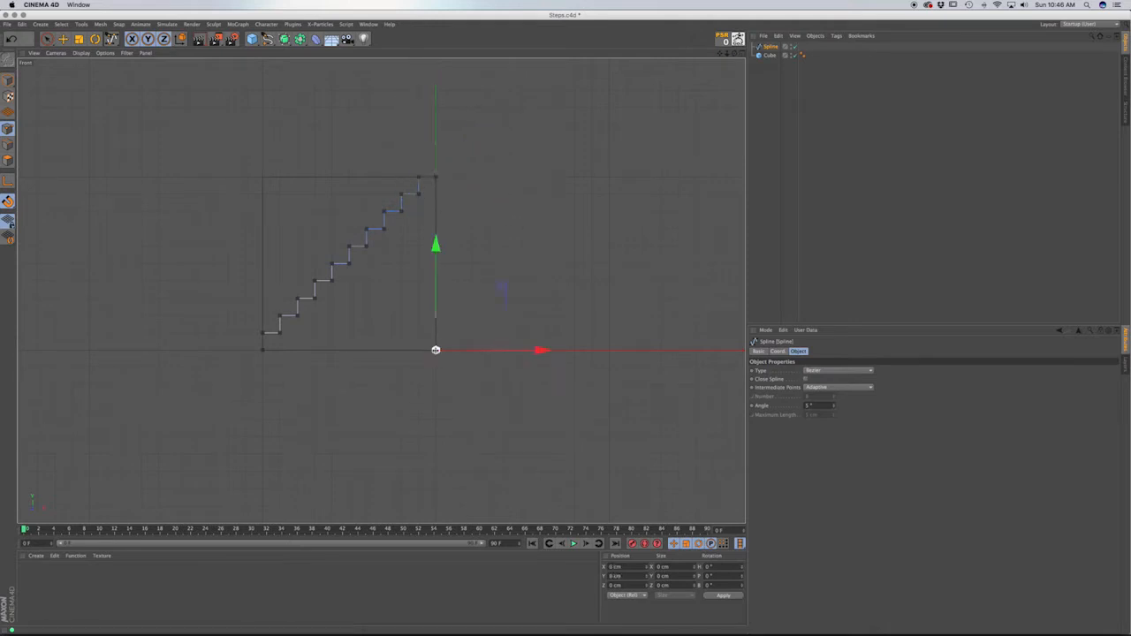
click(263, 350)
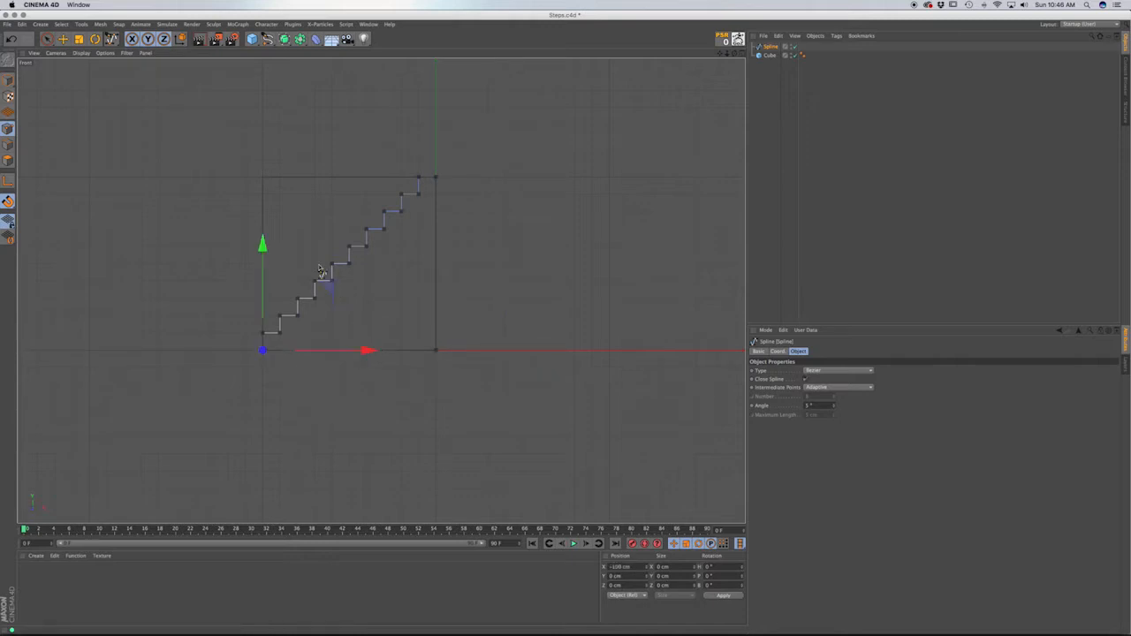
Add an Extrude generator, place the stair spline inside it and set its Z movement to 100 cm.
click(8, 80)
click(283, 39)
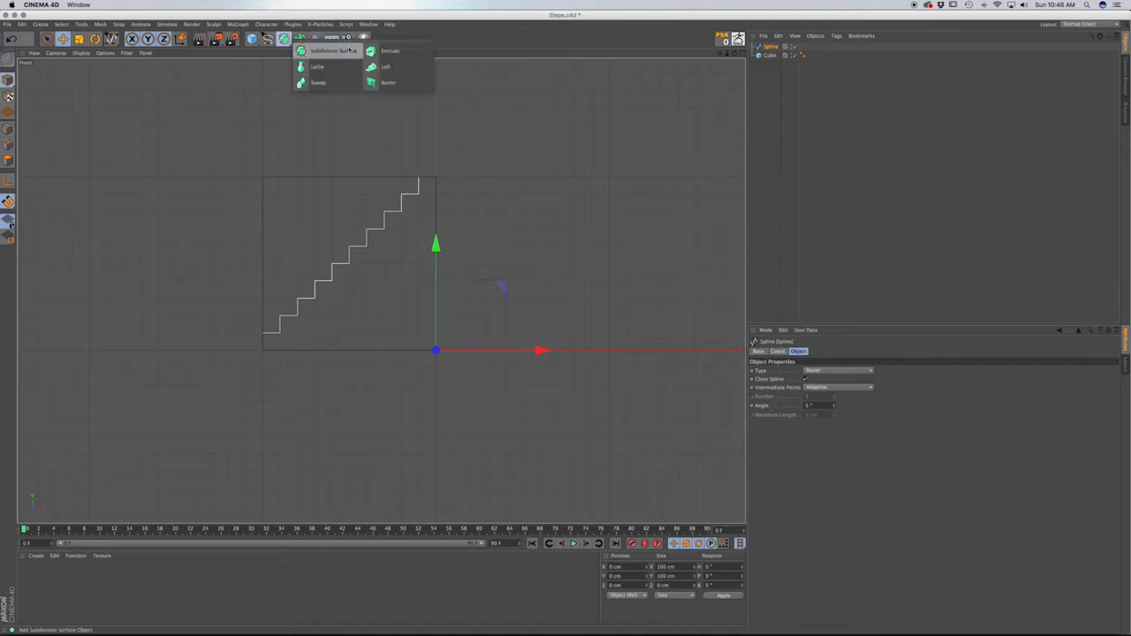
click(380, 51)
drag(774, 55, 775, 51)
click(772, 46)
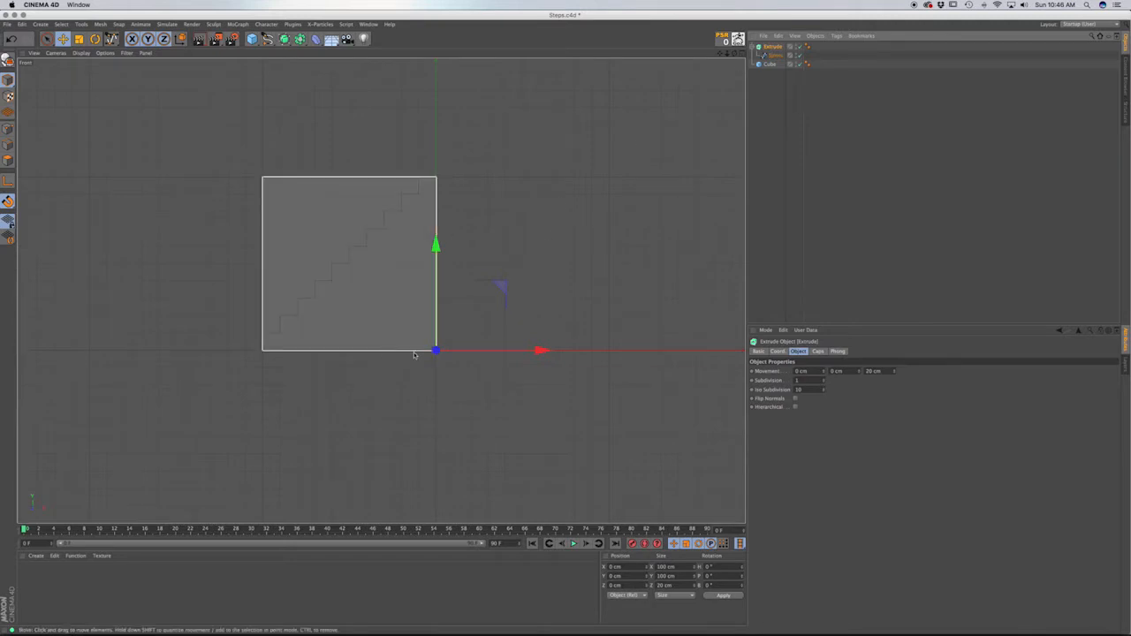
click(870, 371)
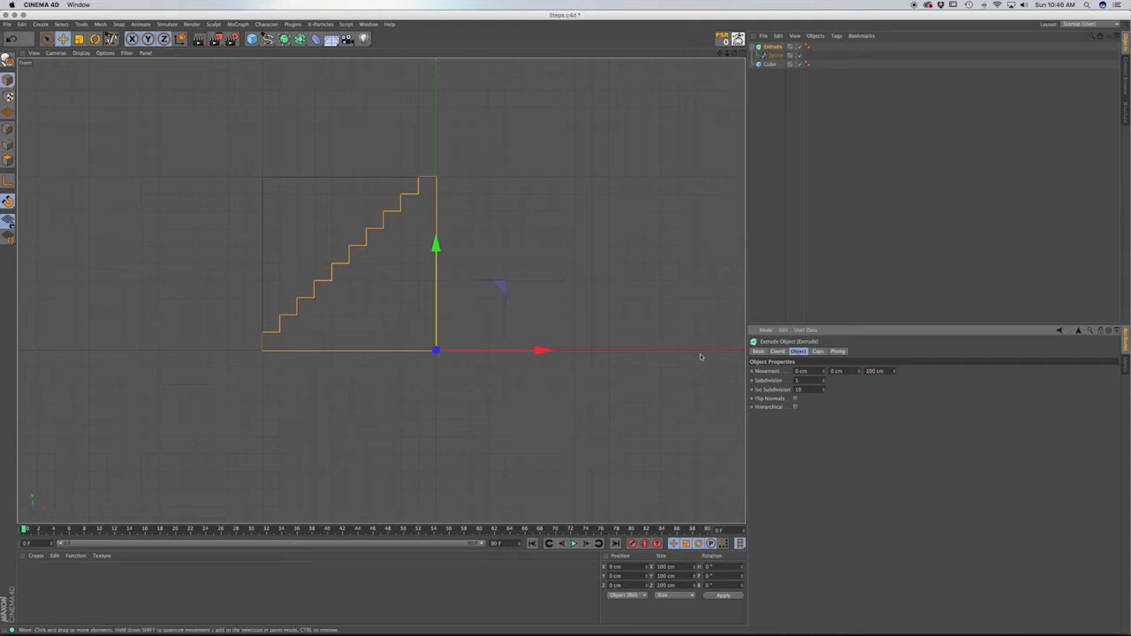
Move the extruded staircase to Z -100 cm so it lines up with the cube.
key(F1)
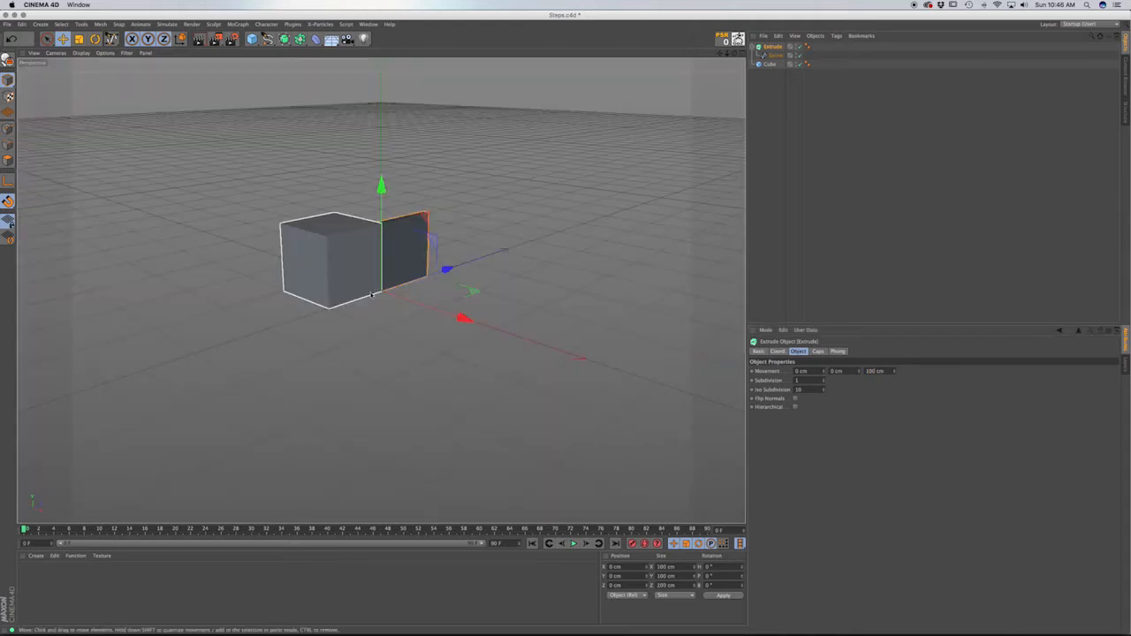
alt+drag(378, 302, 539, 277)
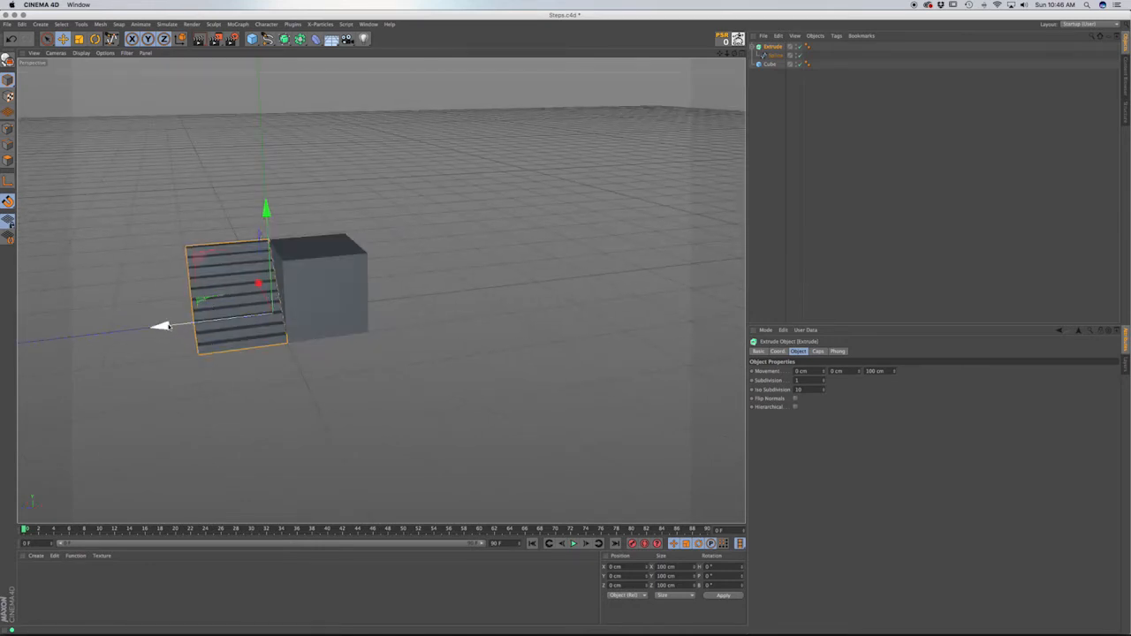
drag(161, 326, 236, 319)
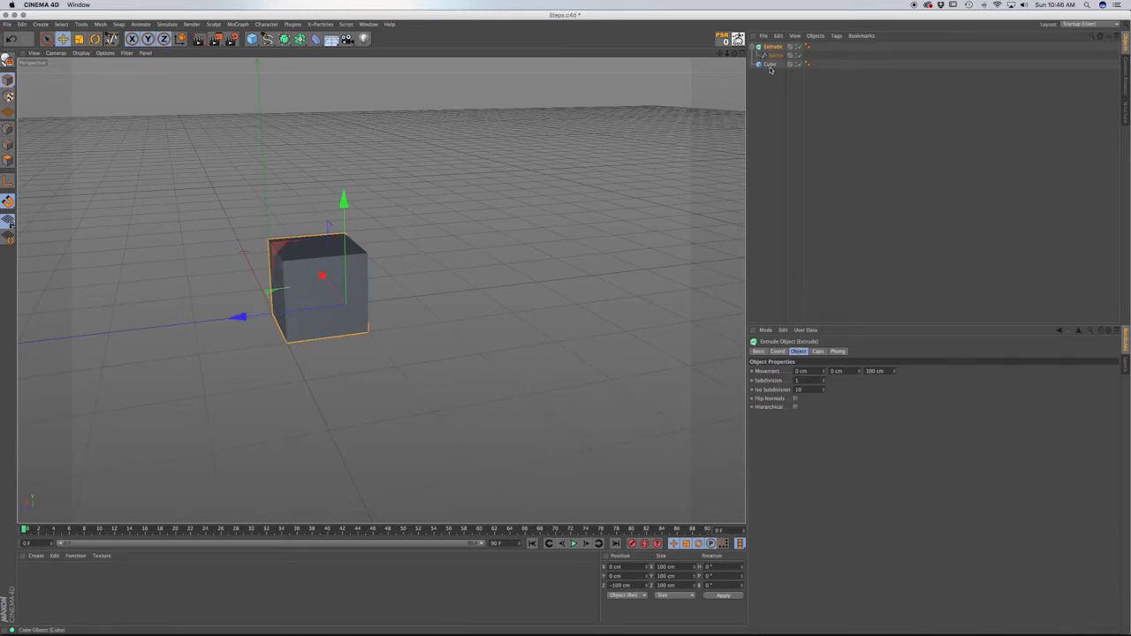
Delete the reference cube, leaving only the extruded staircase, and save the scene.
click(770, 66)
key(Delete)
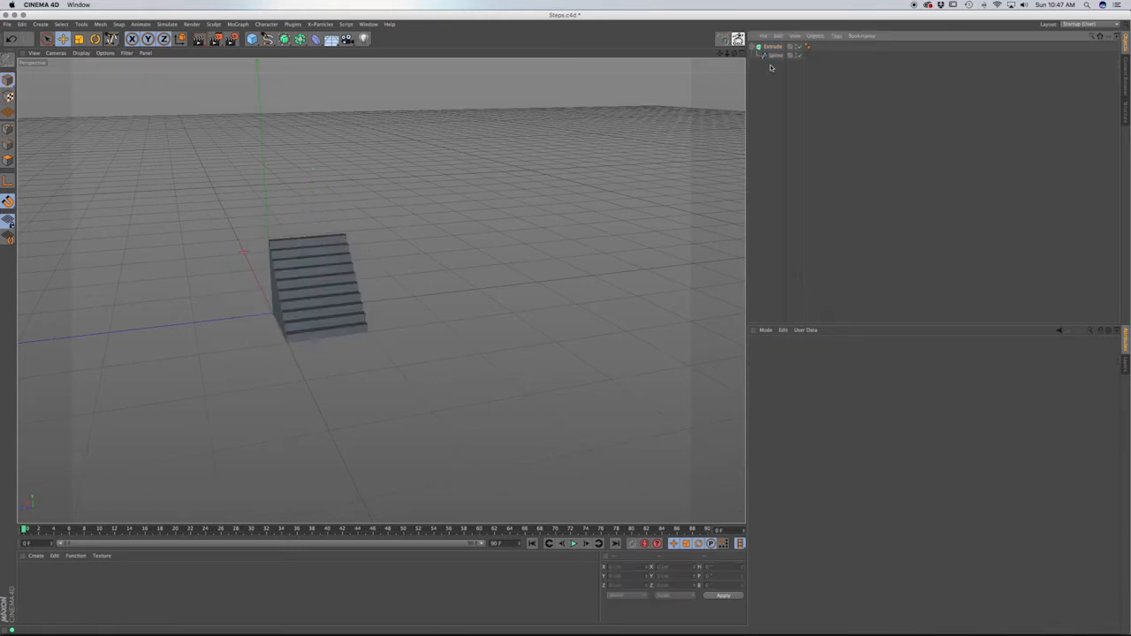
key(super+s)
click(323, 292)
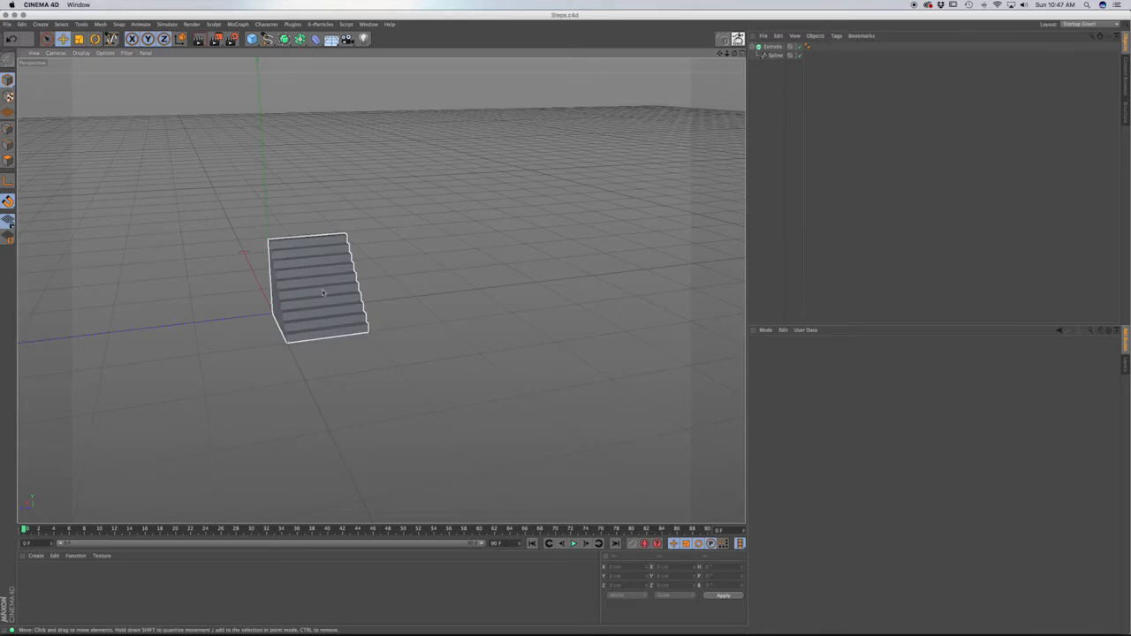
alt+drag(350, 308, 277, 306)
key(super+s)
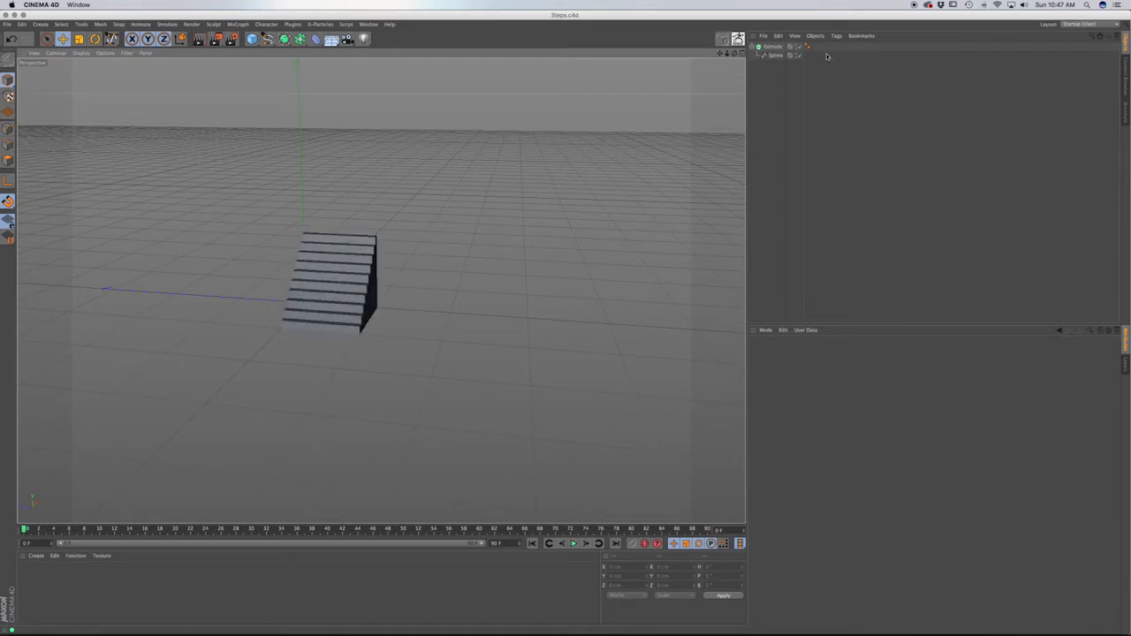
Test stacking by placing a staircase copy at X 100, Y 100, Z -100 cm, then delete the copy and save.
click(368, 298)
alt+drag(369, 301, 583, 302)
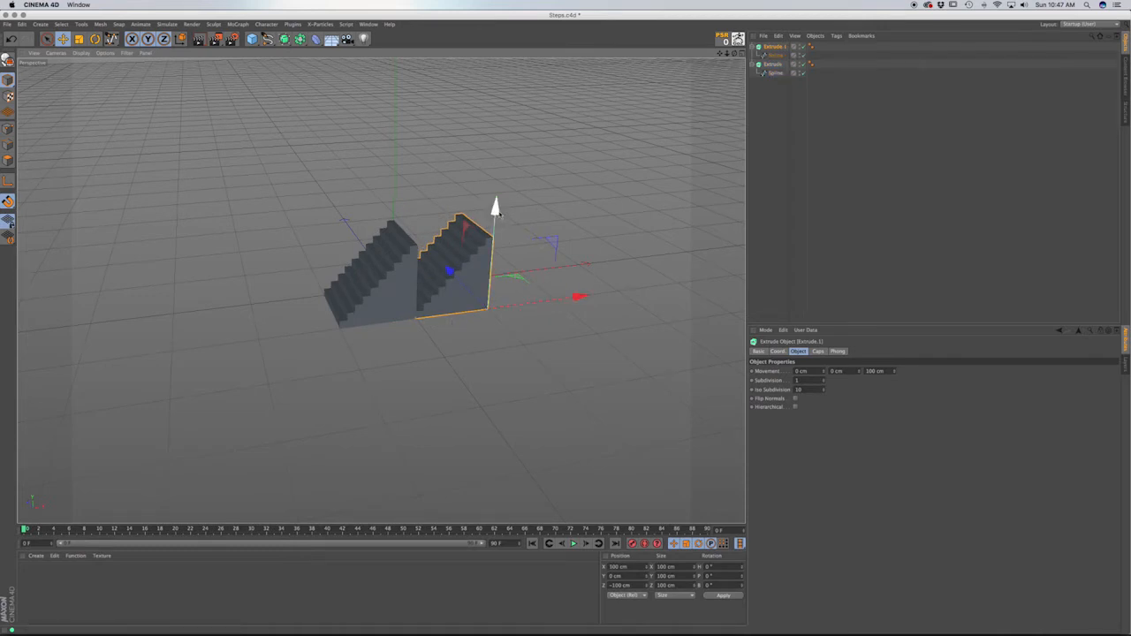
drag(497, 210, 500, 137)
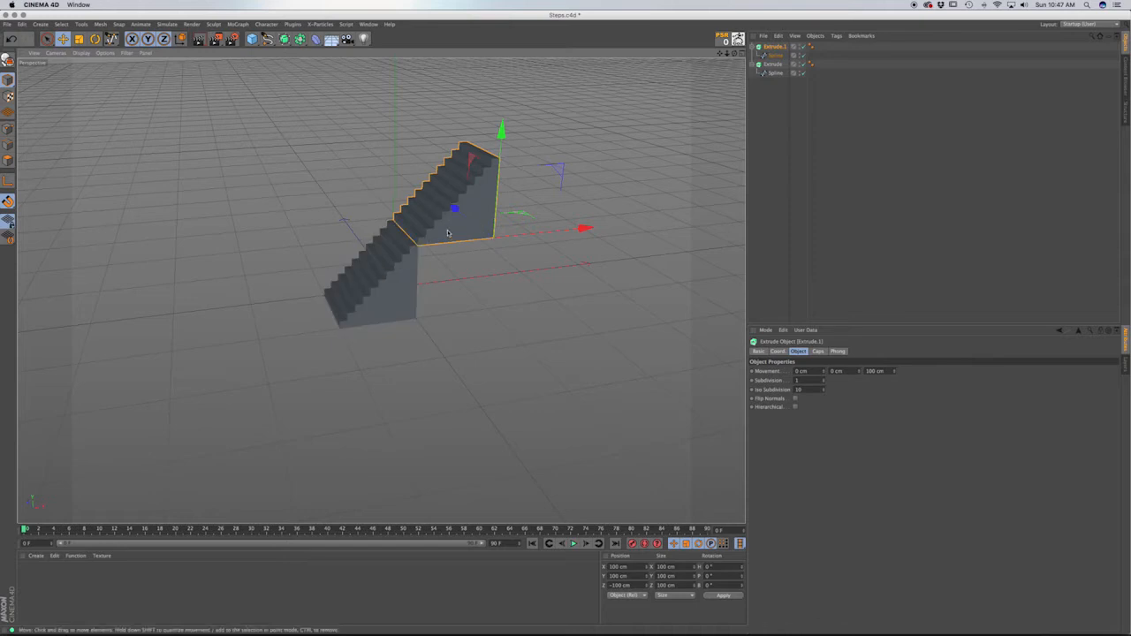
key(Delete)
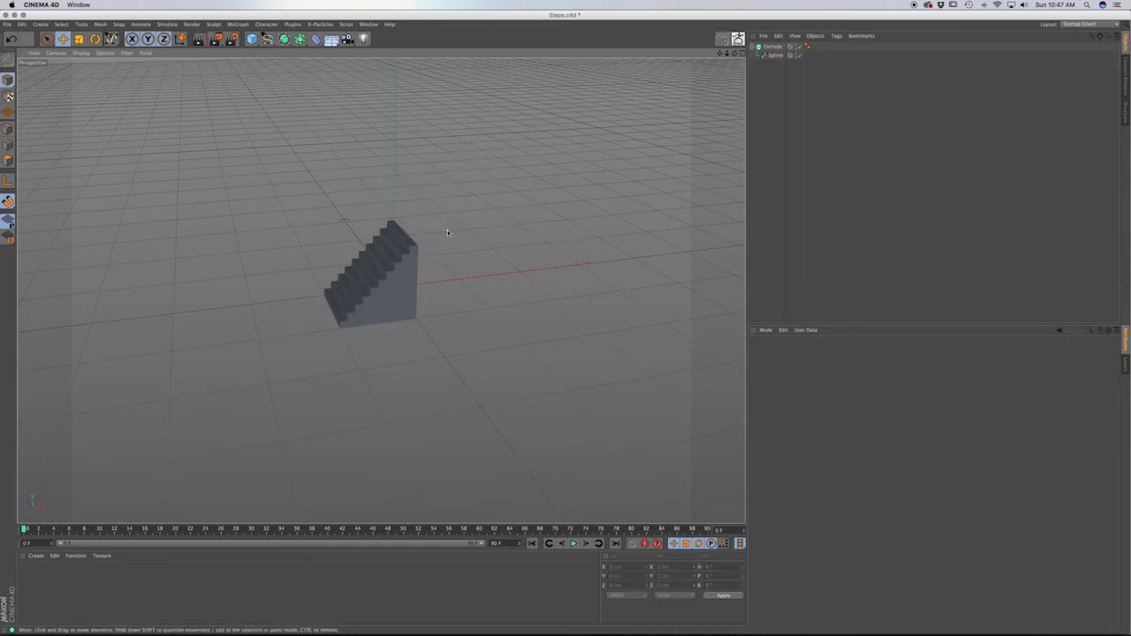
key(super+s)
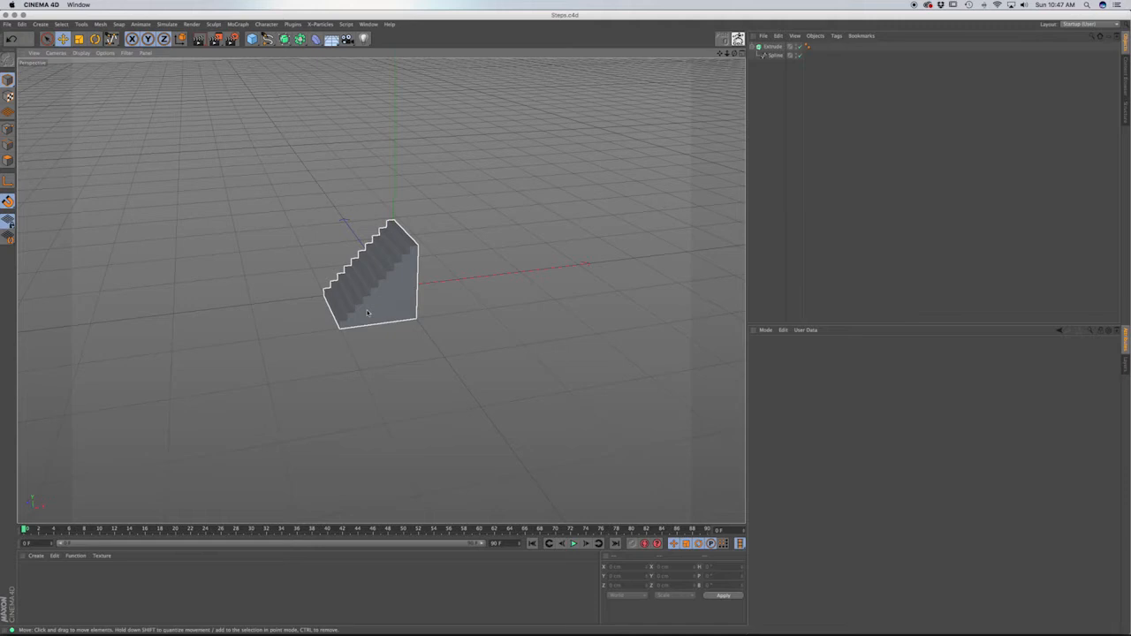
click(409, 344)
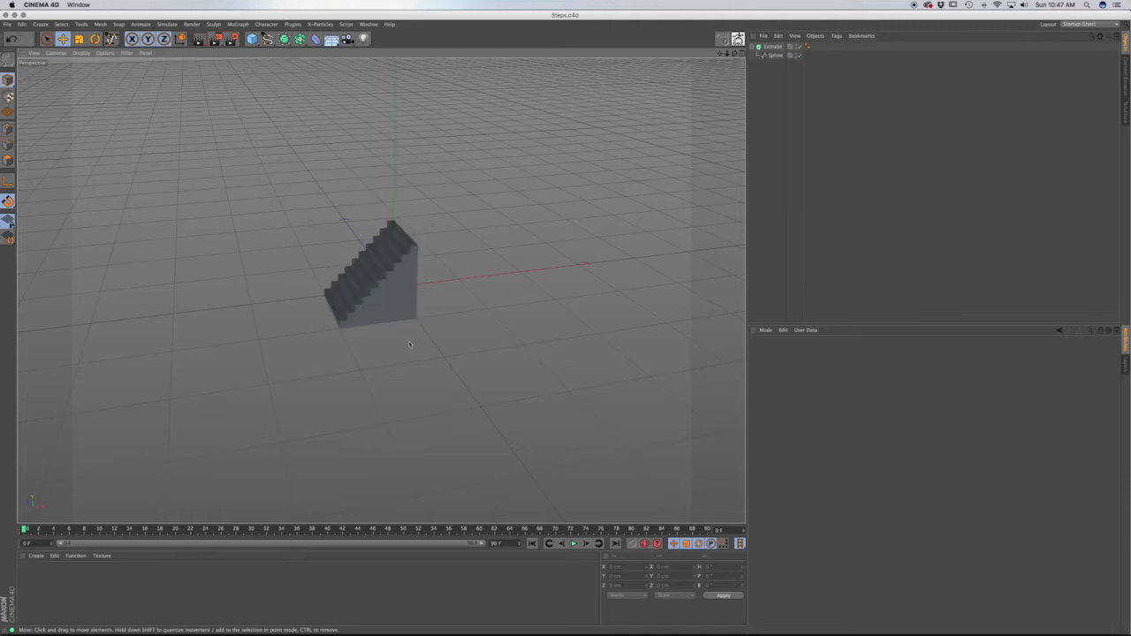
click(388, 294)
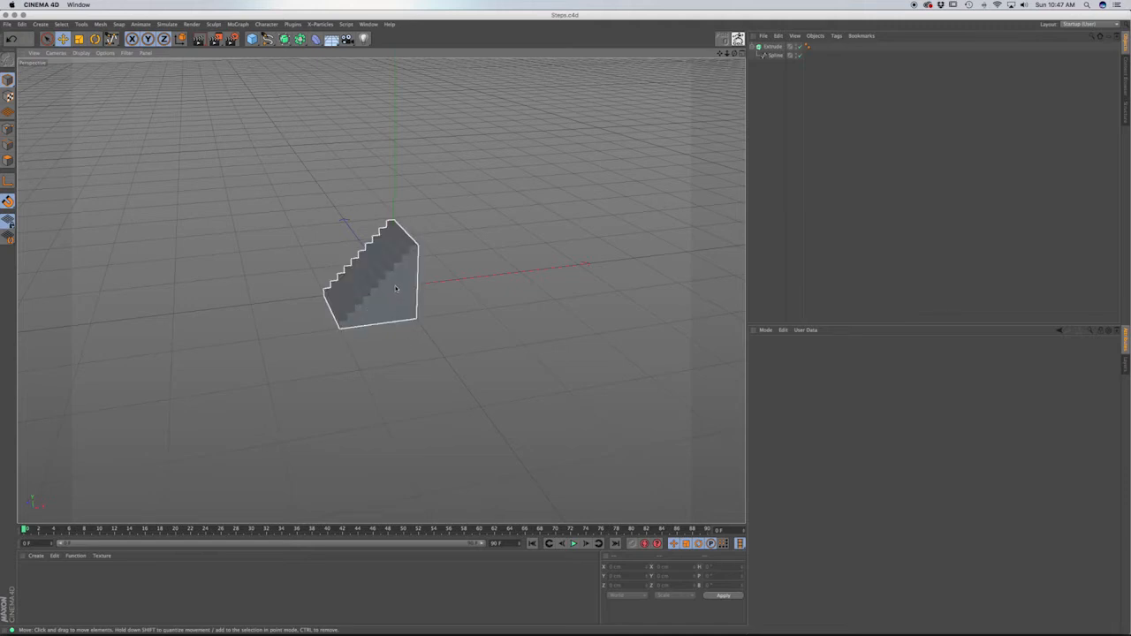
Create a new scene and add a cube with Size X and Size Z set to 100 cm.
key(super+n)
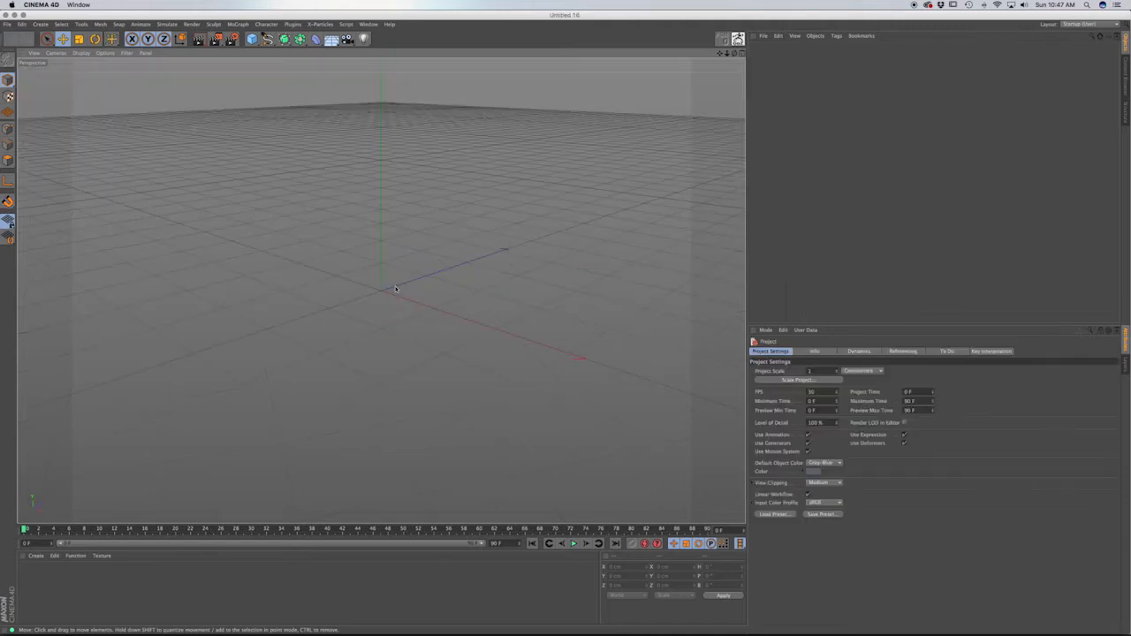
click(252, 39)
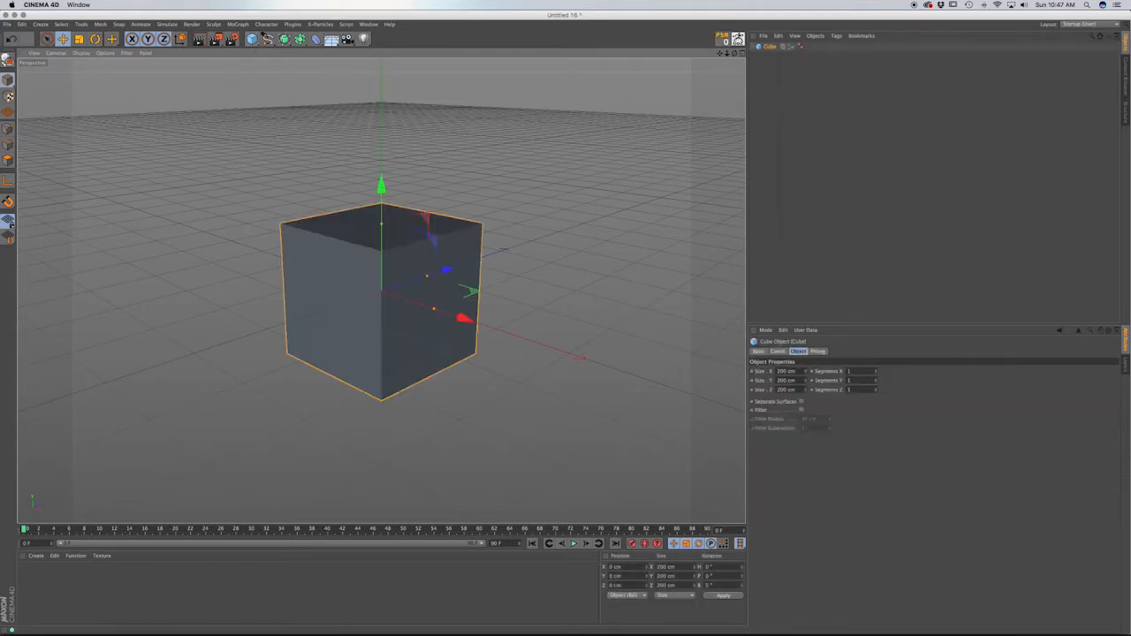
click(786, 371)
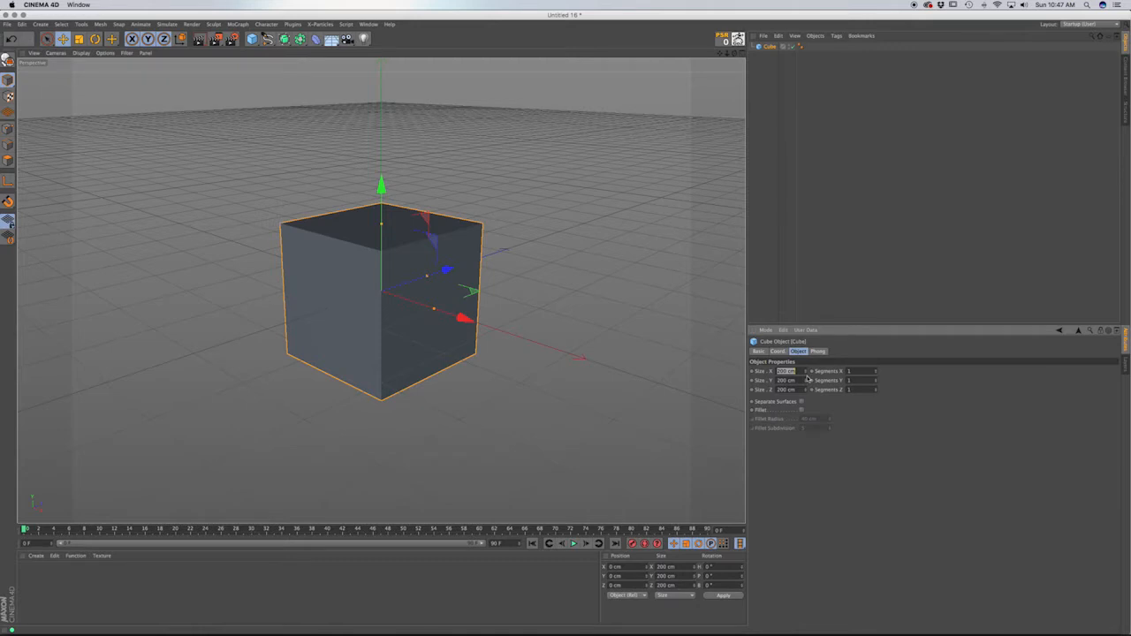
text(3)
text(00)
key(Return)
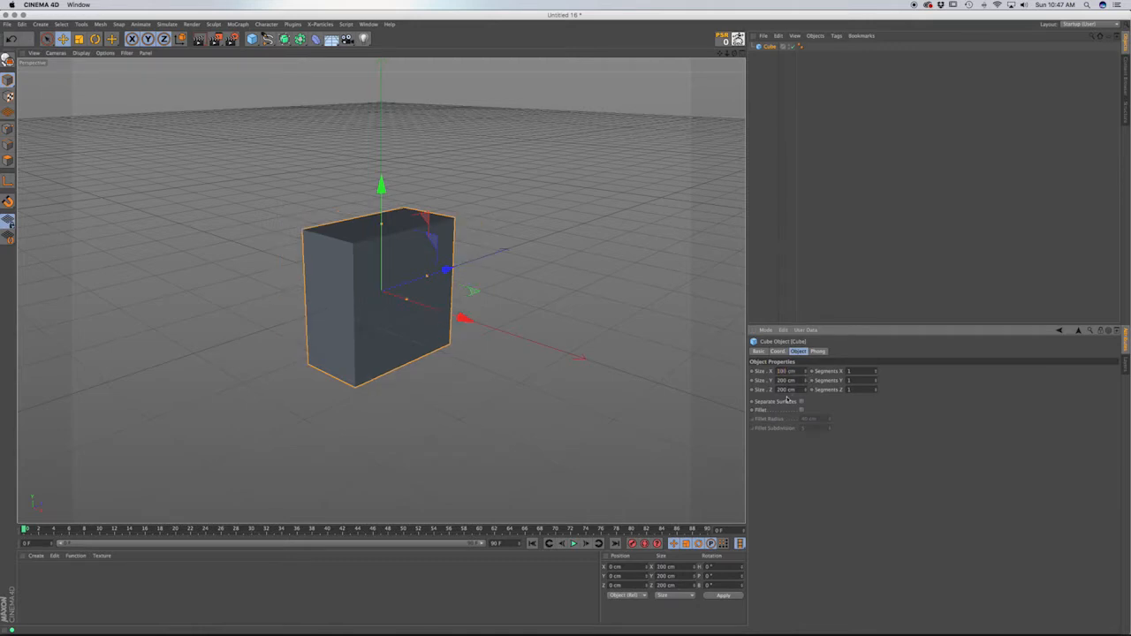
click(786, 390)
text(100)
key(Return)
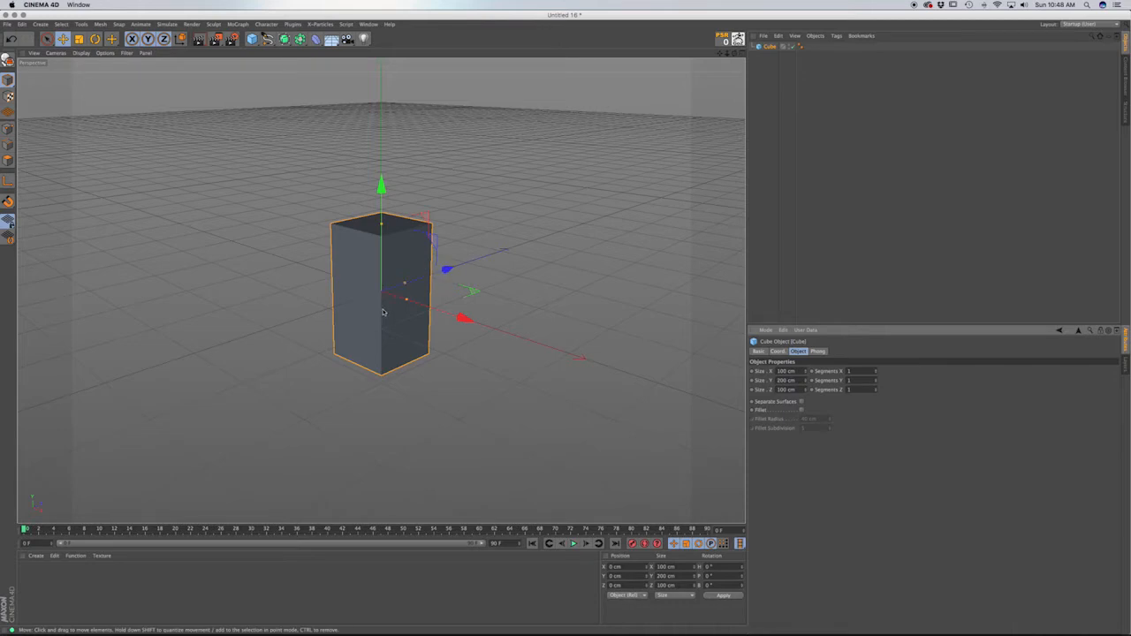
Enable Workplane and Grid Point snapping and move the cube in the top view to X -50, Z -50 cm.
key(F2)
drag(437, 228, 410, 257)
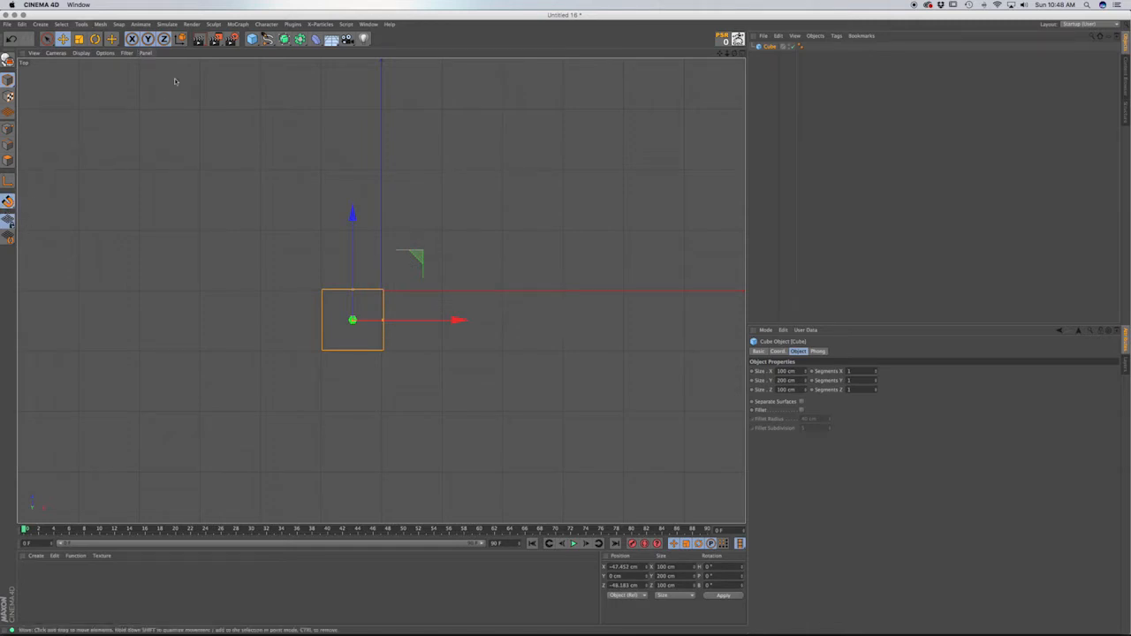
click(119, 24)
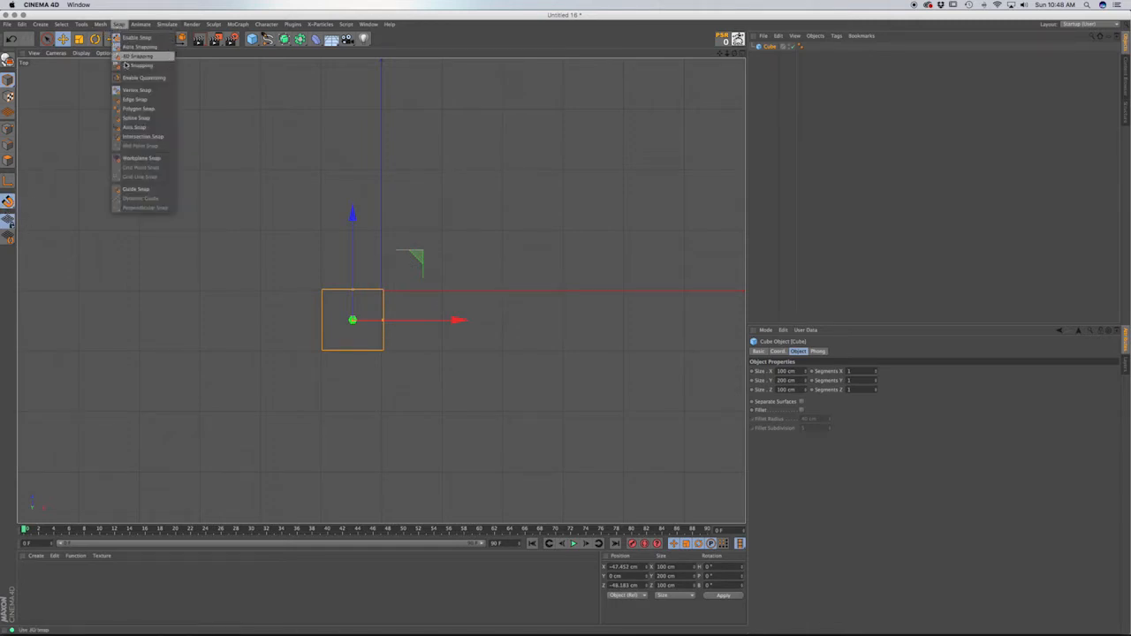
click(141, 157)
click(118, 24)
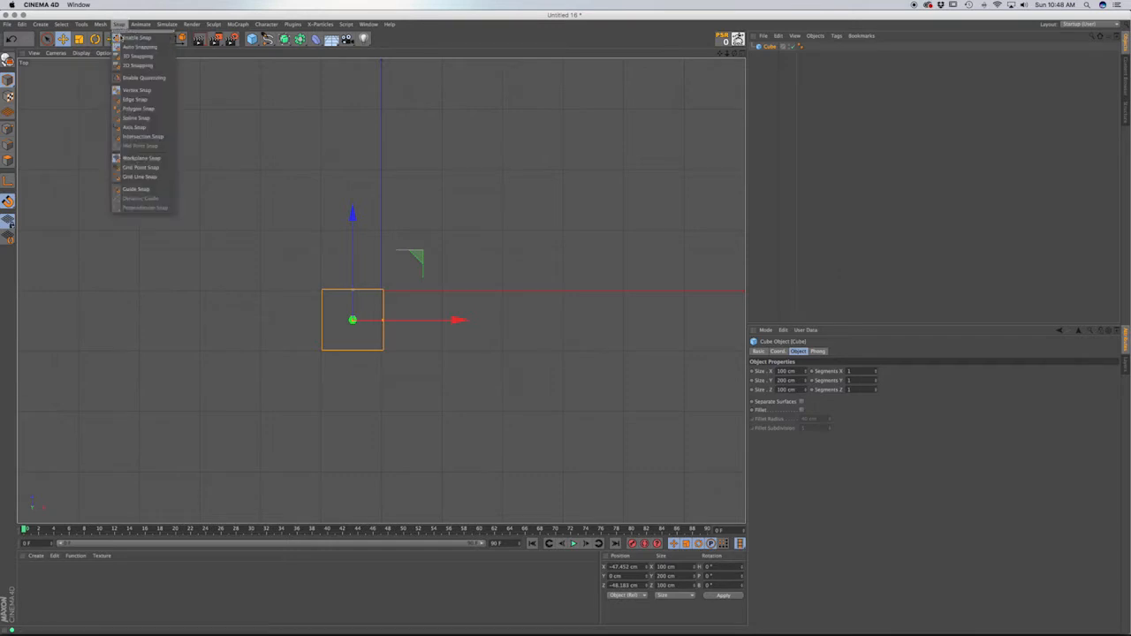
click(140, 167)
drag(413, 257, 420, 265)
Raise the cube in the front view to Y 100 cm so its base rests on the ground plane.
key(F4)
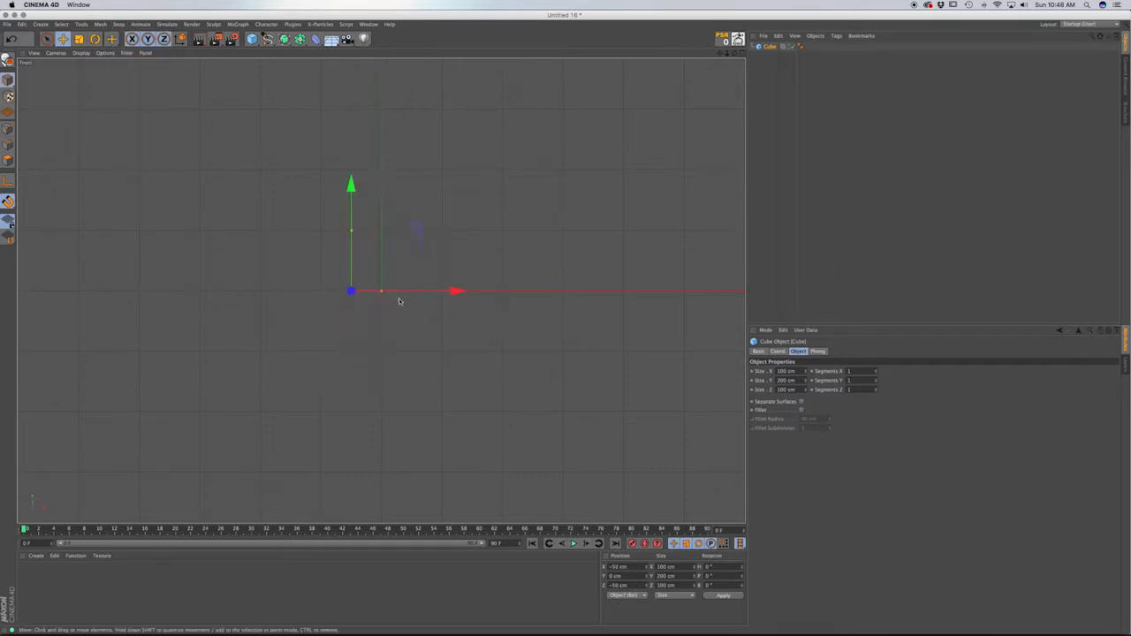
drag(352, 184, 351, 125)
key(F1)
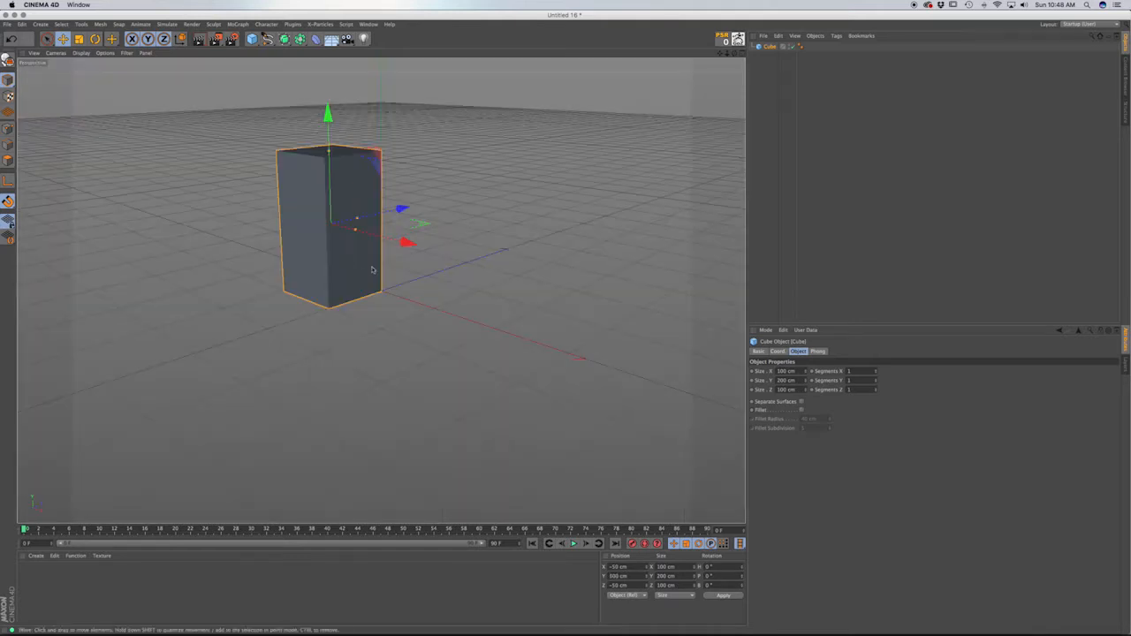
alt+drag(345, 285, 387, 289)
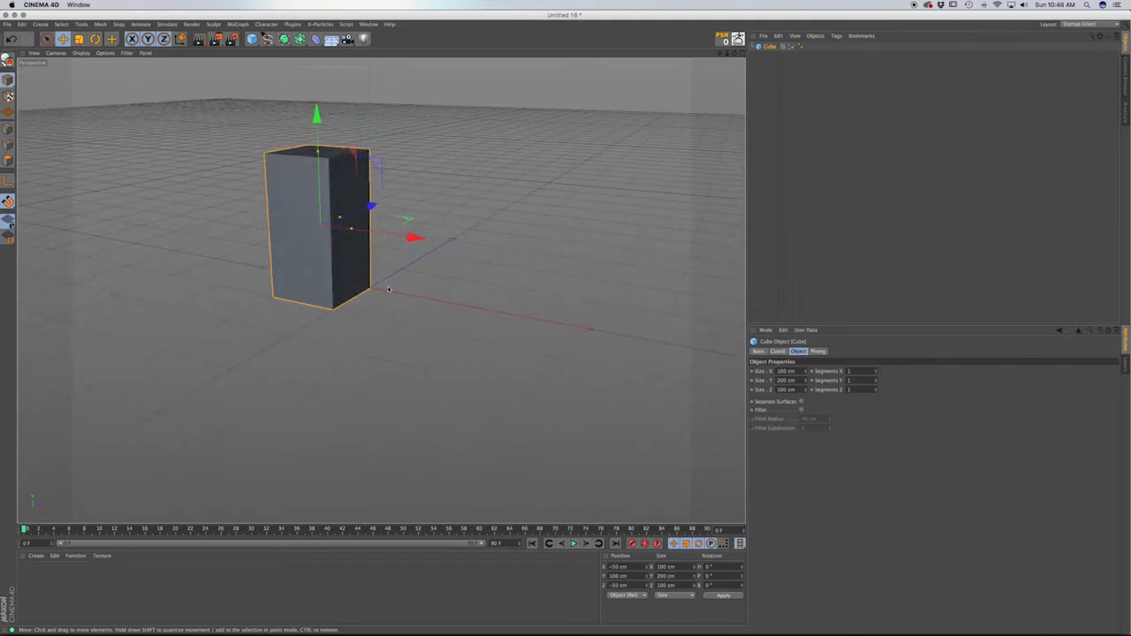
Start a Bezier spline in the front view with a straight vertical side at X -10 cm, from Y 0 to 150 cm.
key(F4)
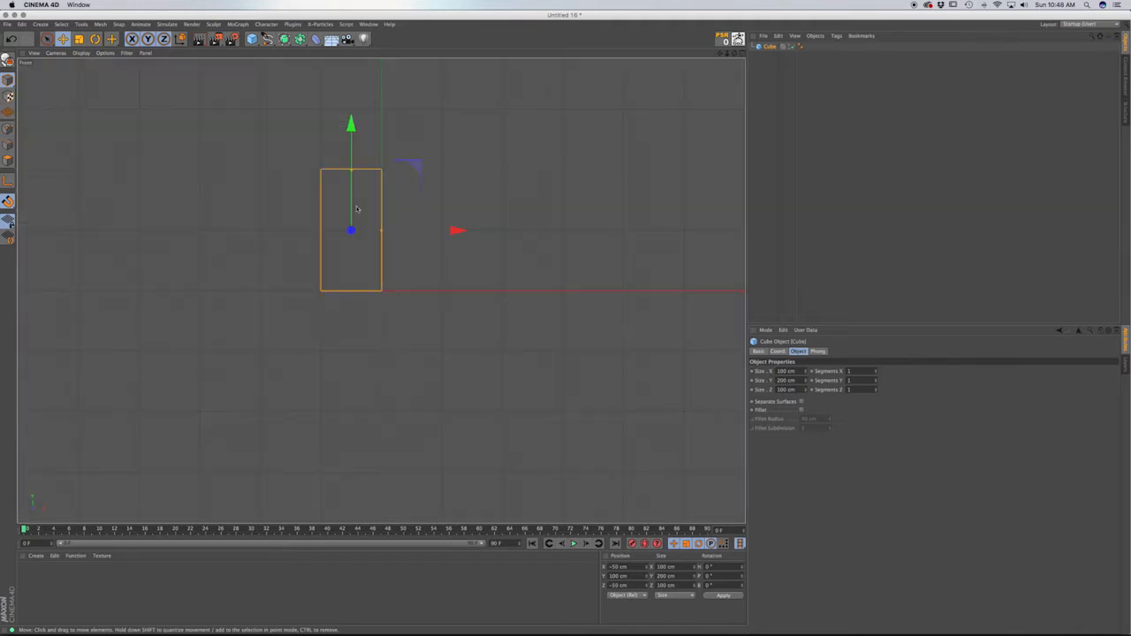
click(267, 39)
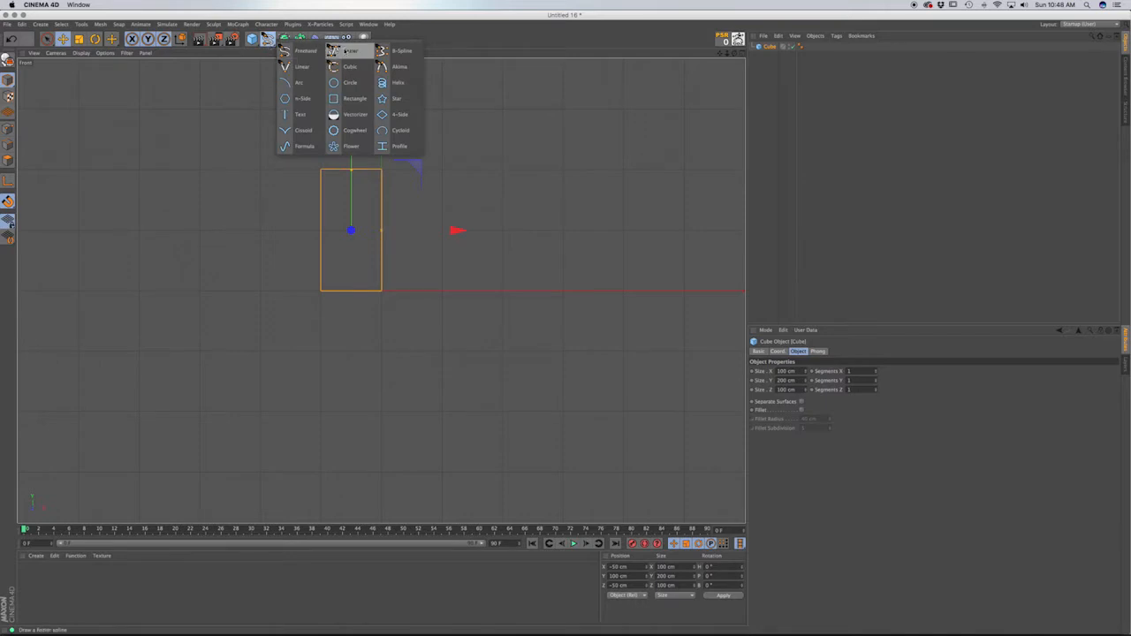
click(349, 50)
scroll(368, 292, up, 4)
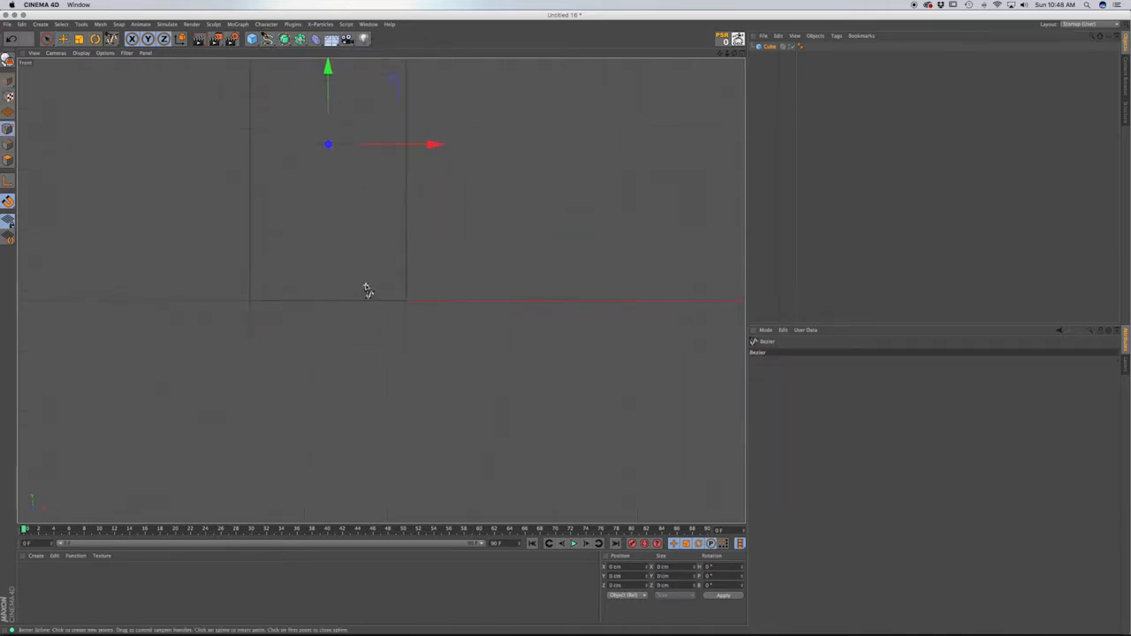
middle_drag(381, 290, 439, 397)
scroll(439, 397, up, 2)
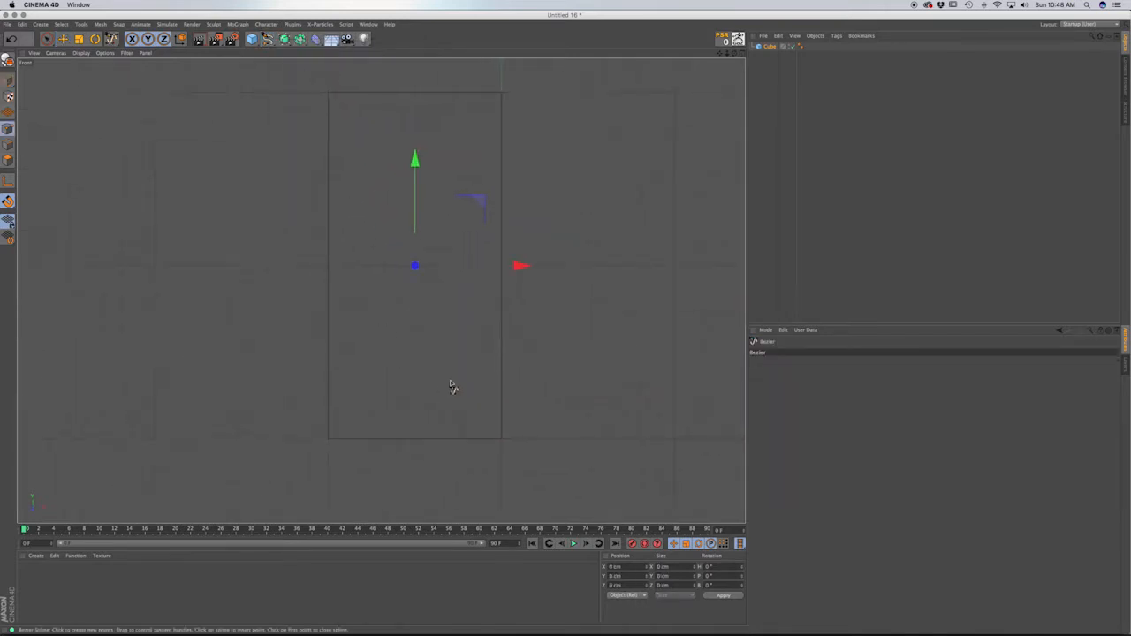
click(484, 438)
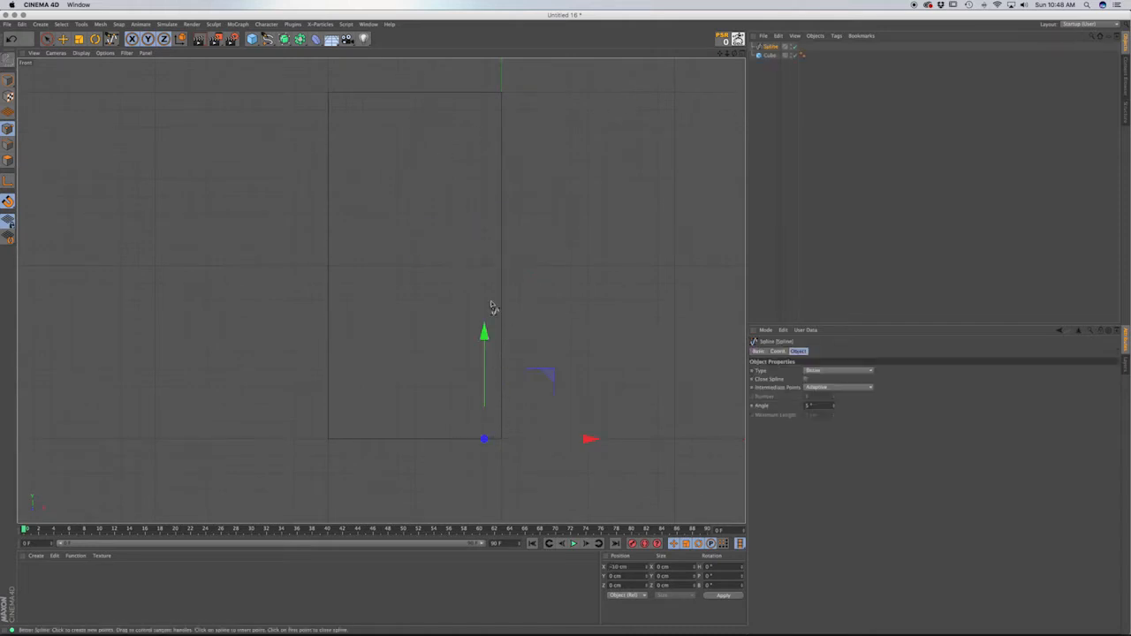
click(484, 181)
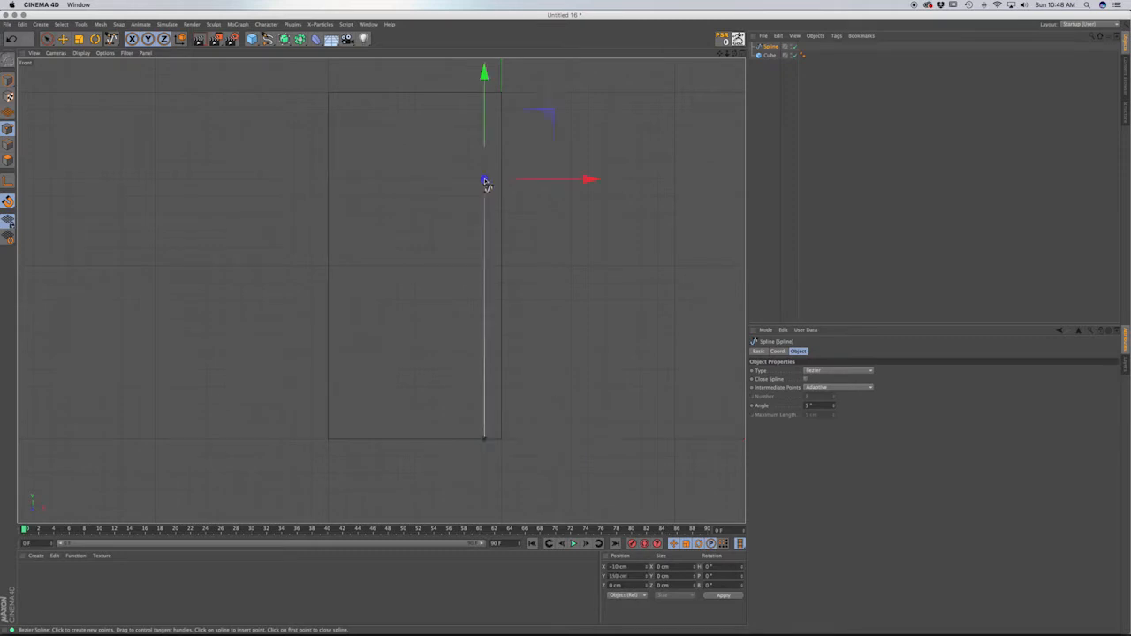
Curve the spline over X -50, Y 190 cm to X -90, Y 150 cm, continue straight down to Y 0 and close the arch outline.
click(414, 110)
drag(414, 113, 364, 111)
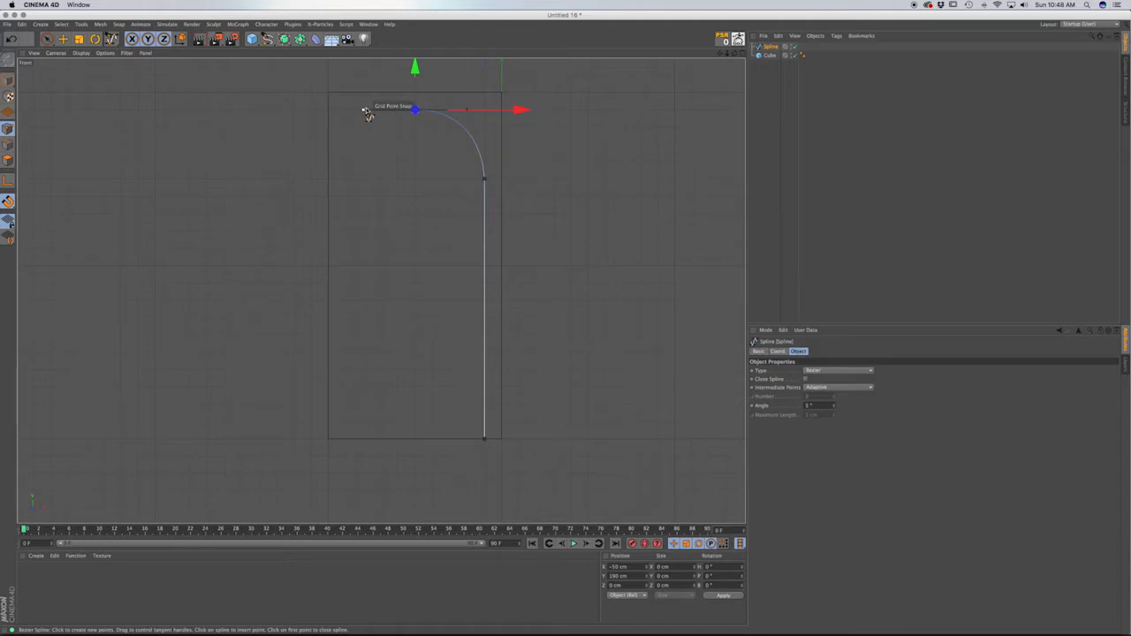
click(345, 180)
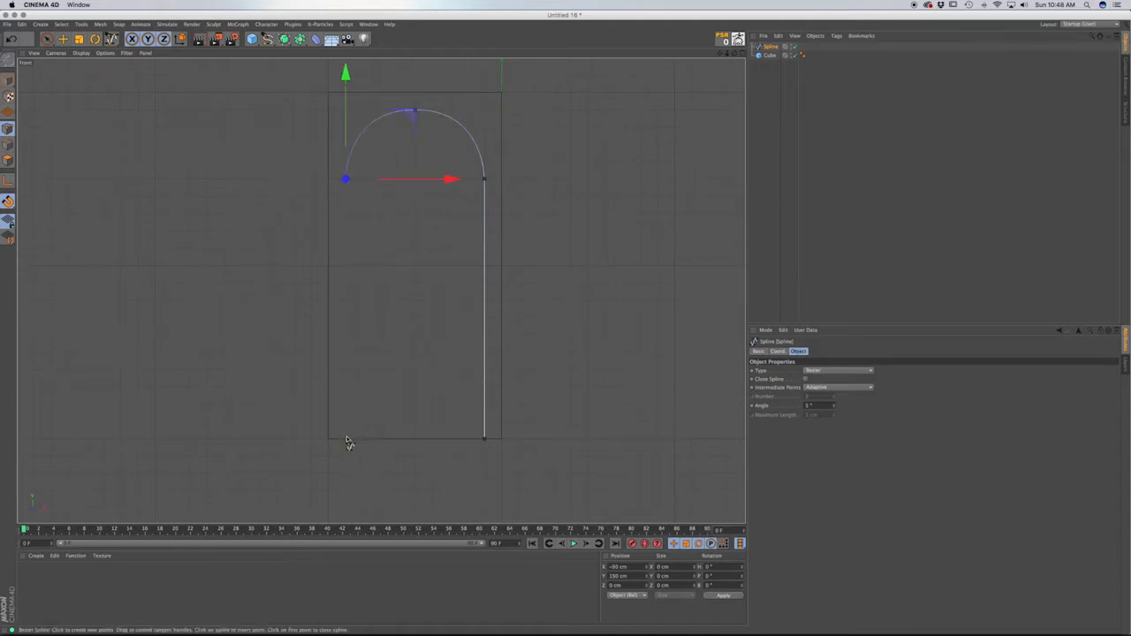
click(347, 439)
click(484, 438)
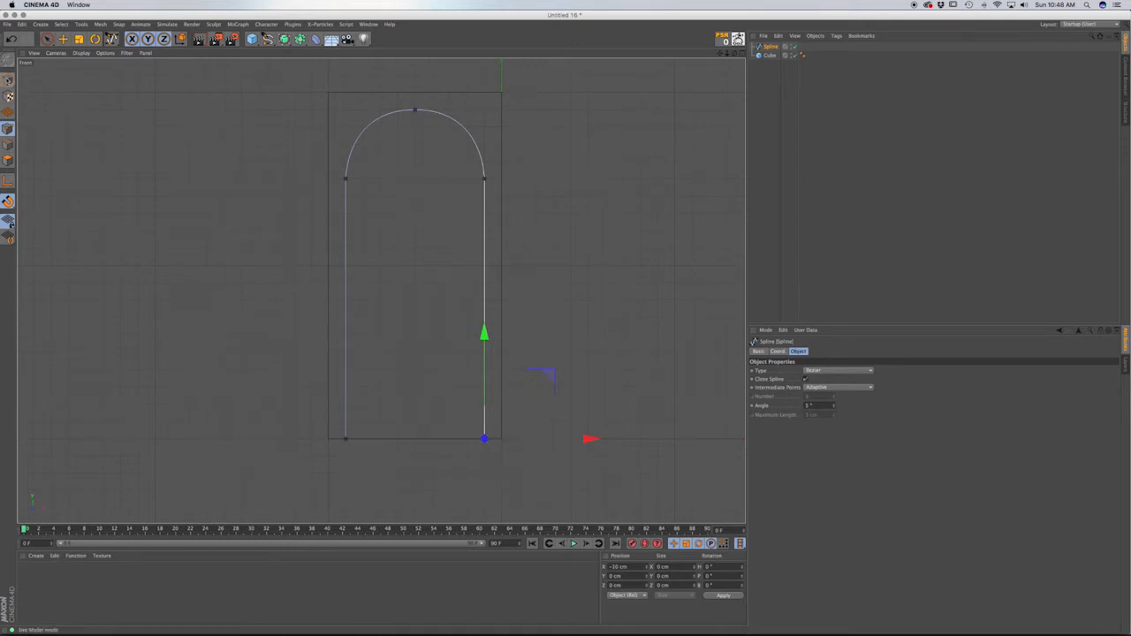
Return to Model mode, add an Extrude generator and place the arch spline inside it.
click(8, 80)
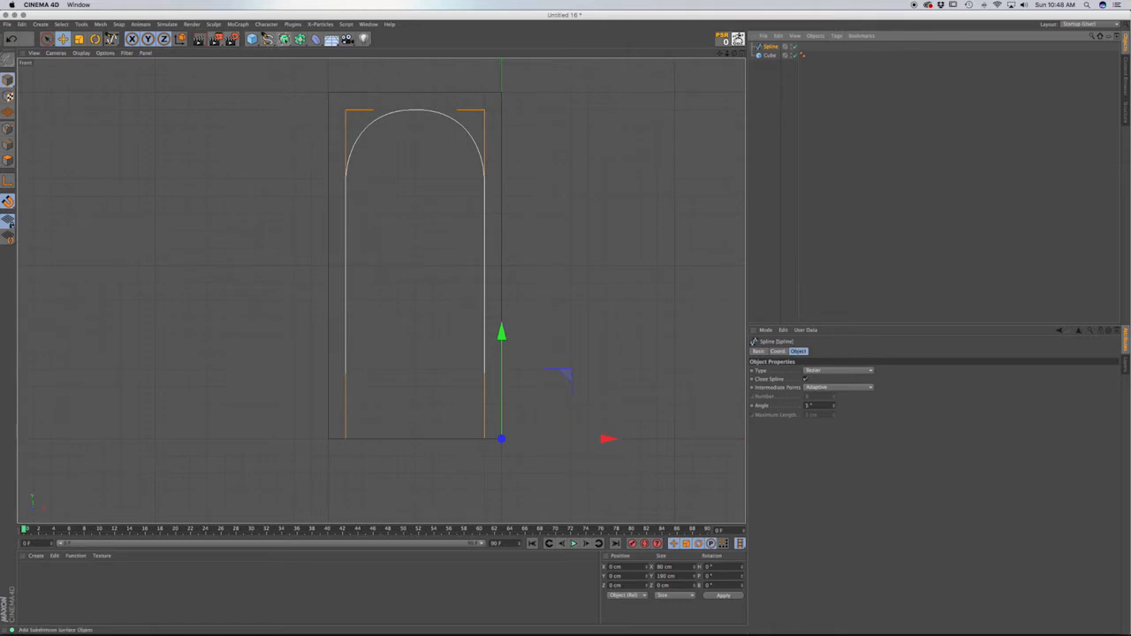
drag(284, 39, 388, 47)
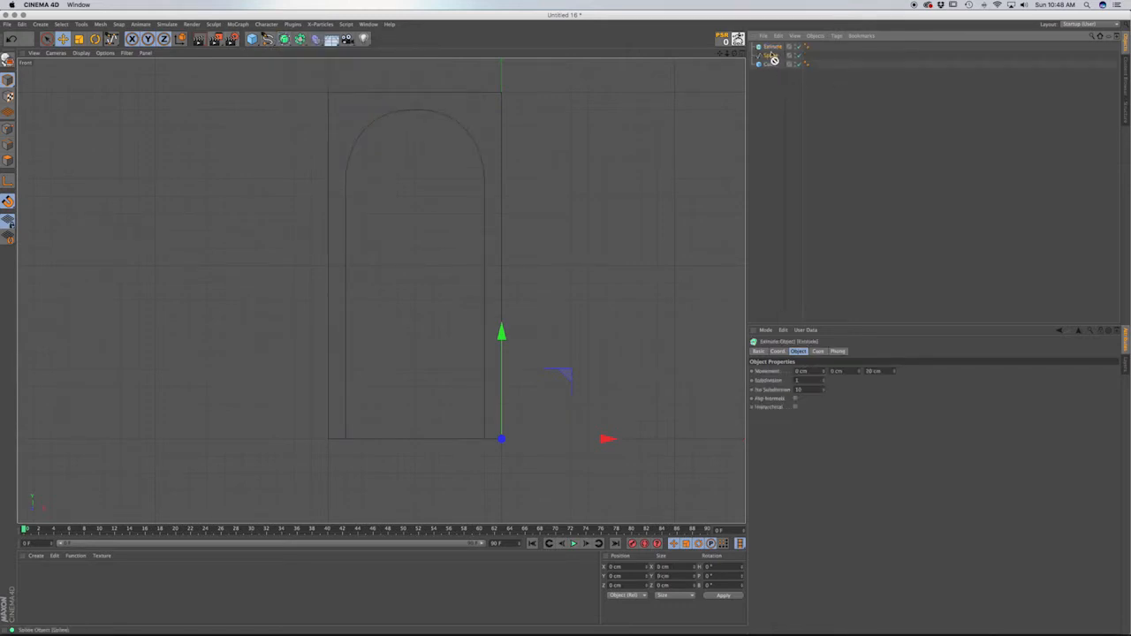
drag(773, 59, 774, 47)
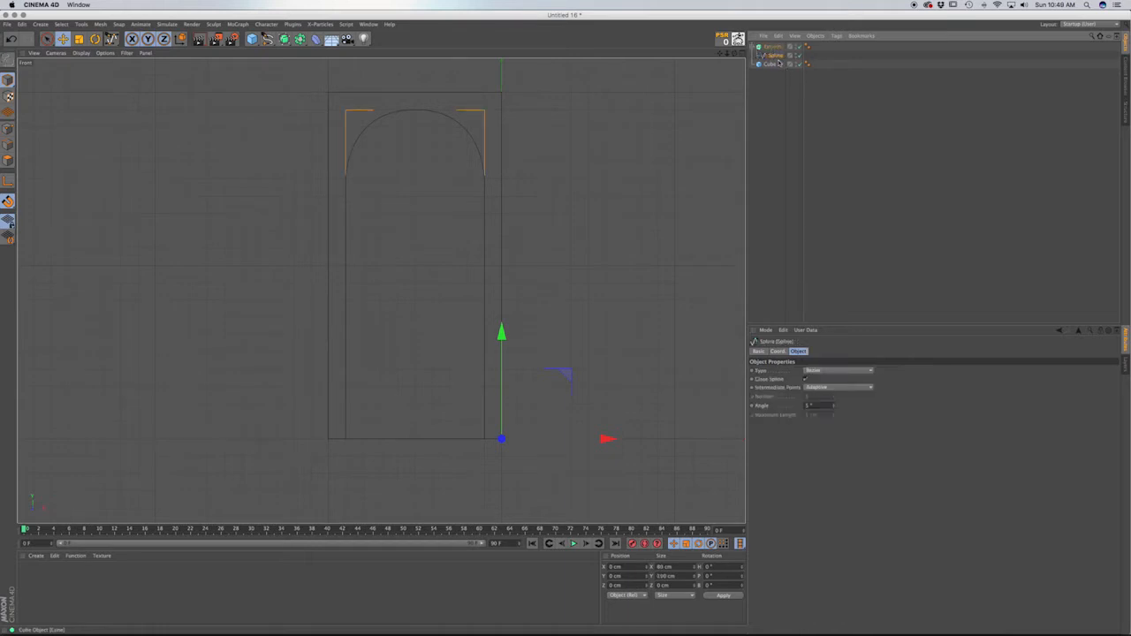
key(F1)
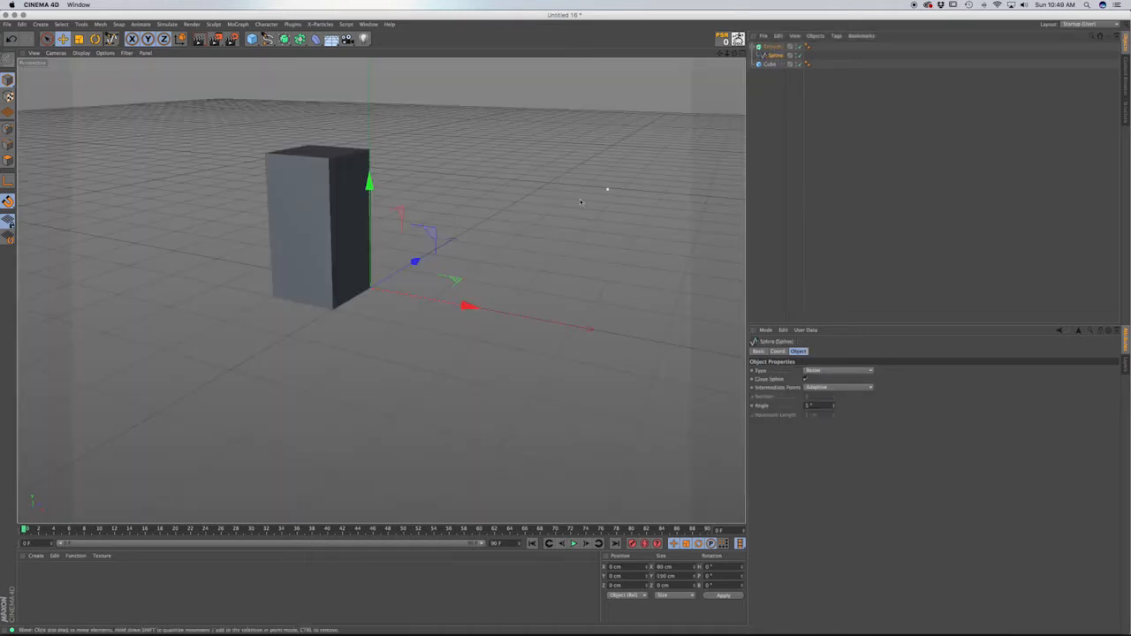
Add a Boole object and place both the arch Extrude and the cube inside it.
click(779, 47)
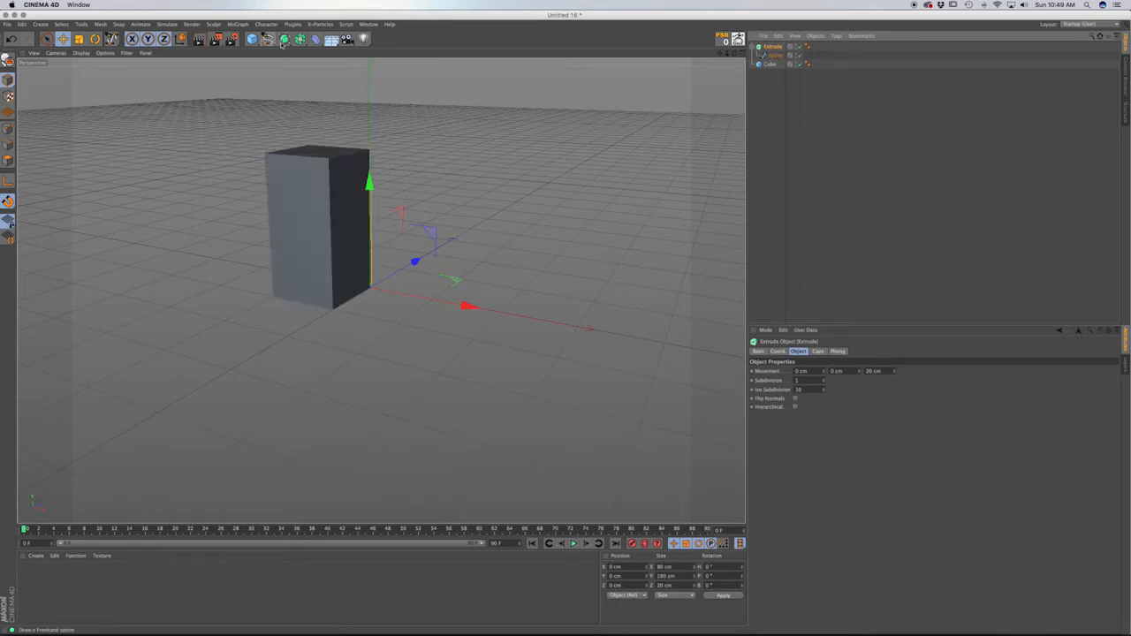
click(300, 39)
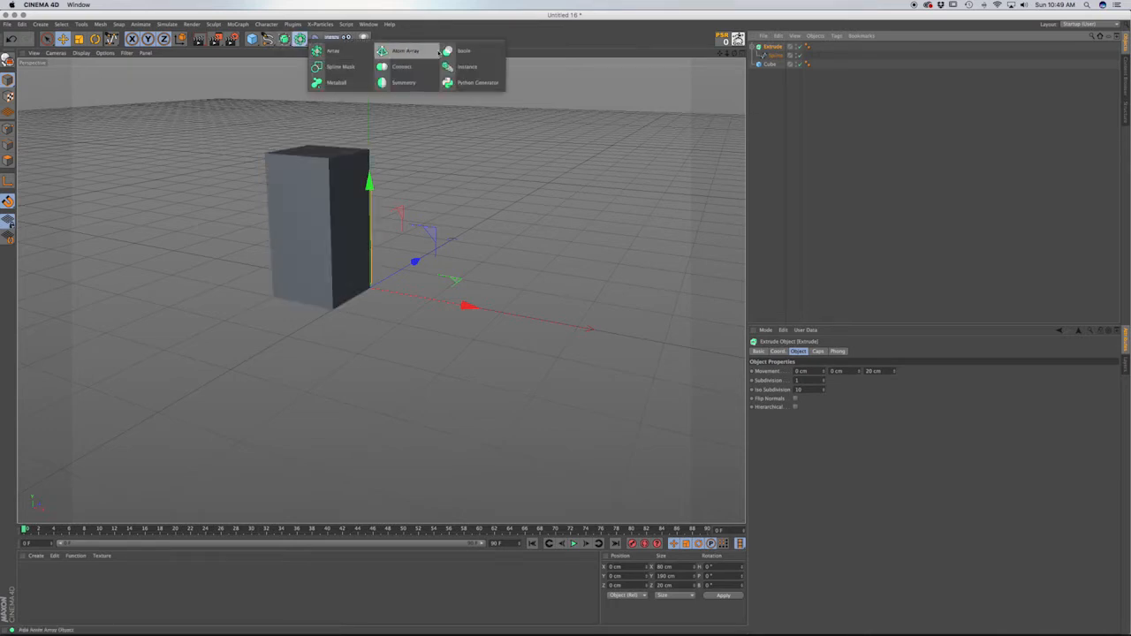
click(468, 55)
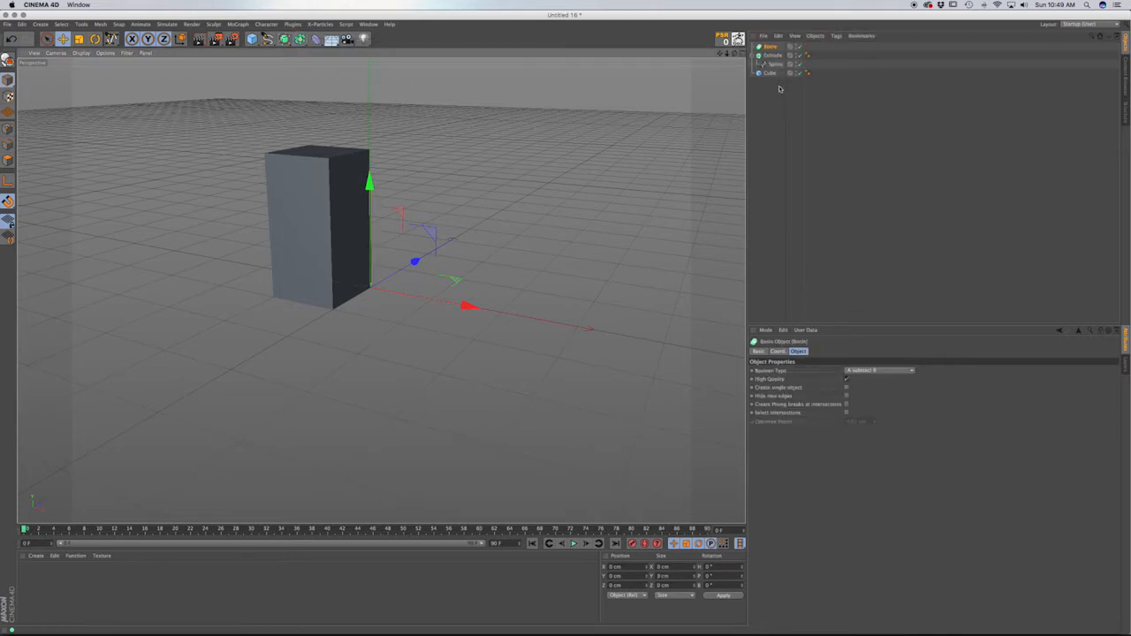
click(769, 56)
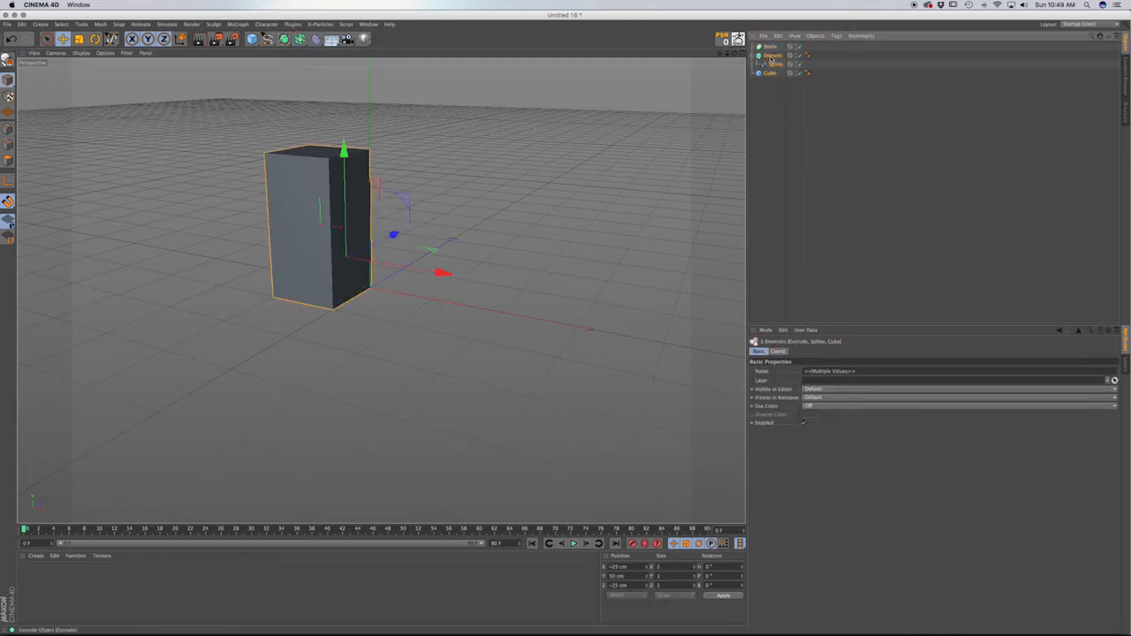
drag(770, 58, 770, 48)
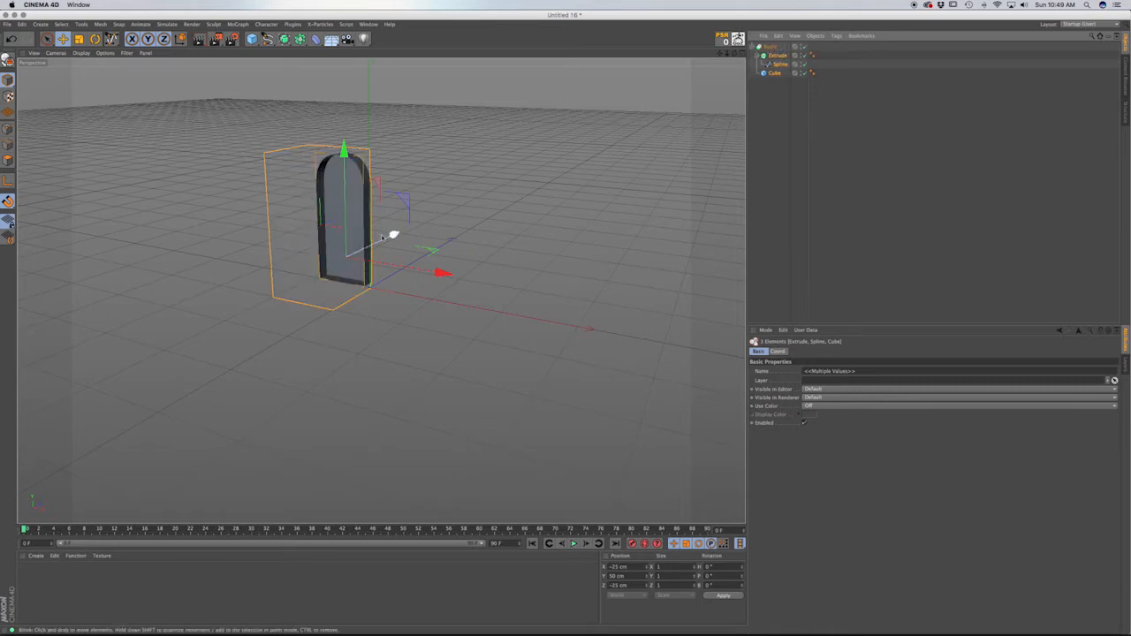
Reorder the Boole's children so the cube comes before the Extrude and the arch is subtracted from the cube.
click(775, 74)
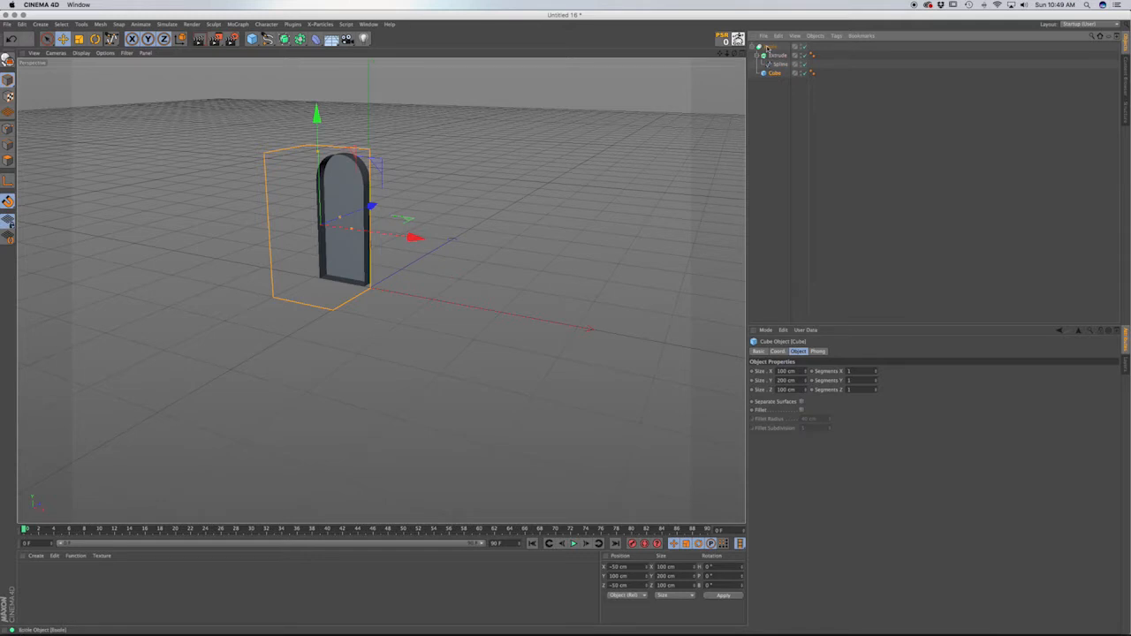
click(771, 47)
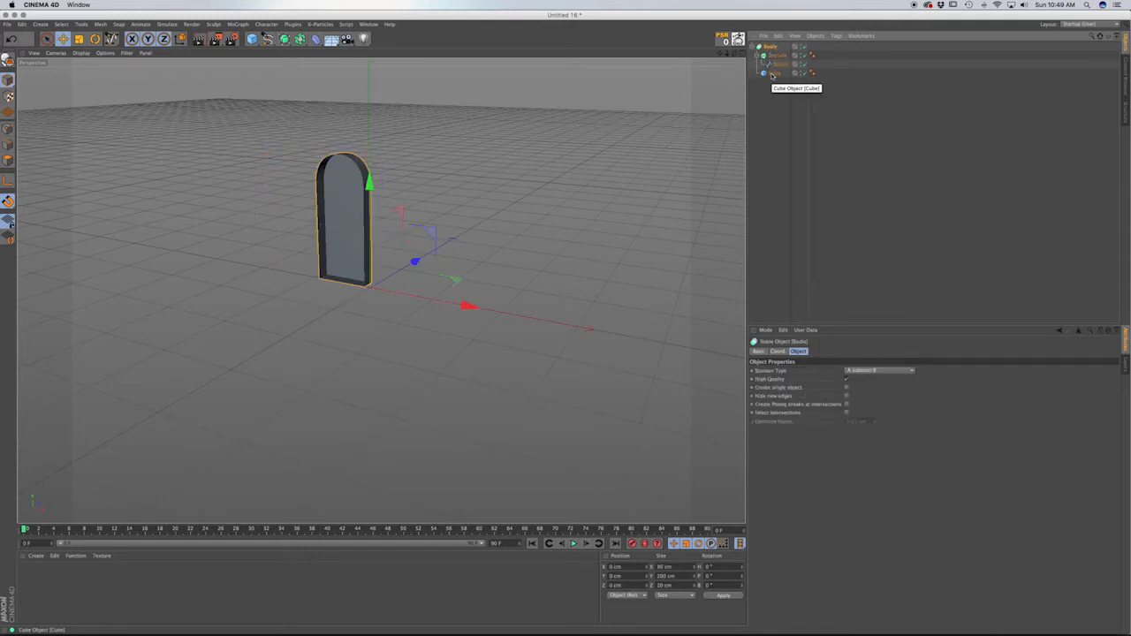
drag(772, 76, 775, 56)
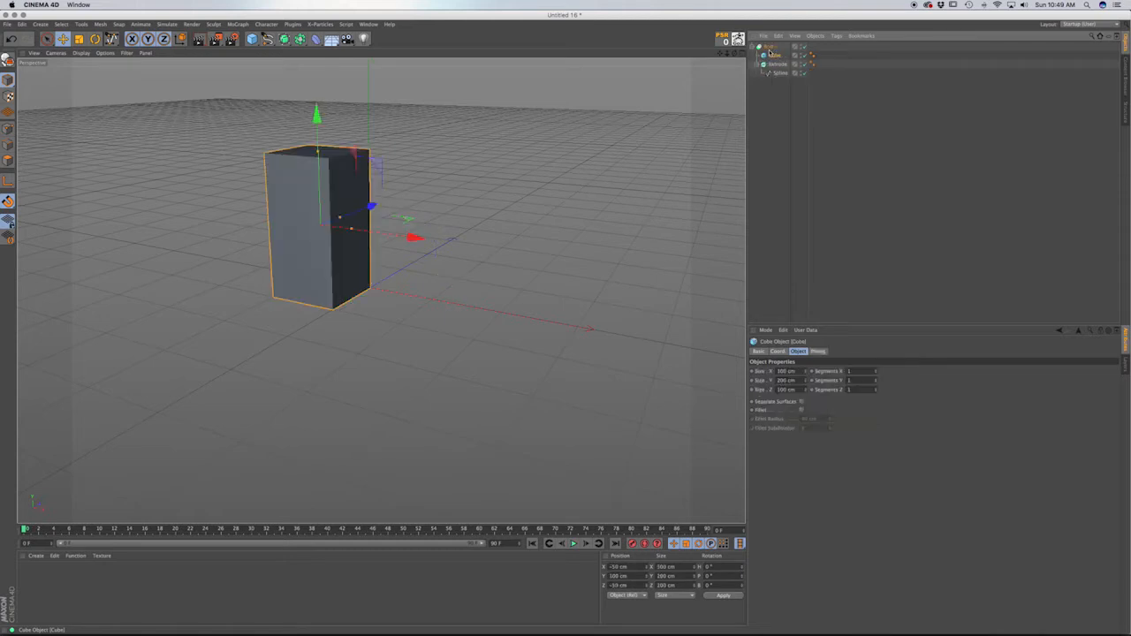
Set the arch Extrude's Z movement to 100 cm.
click(775, 64)
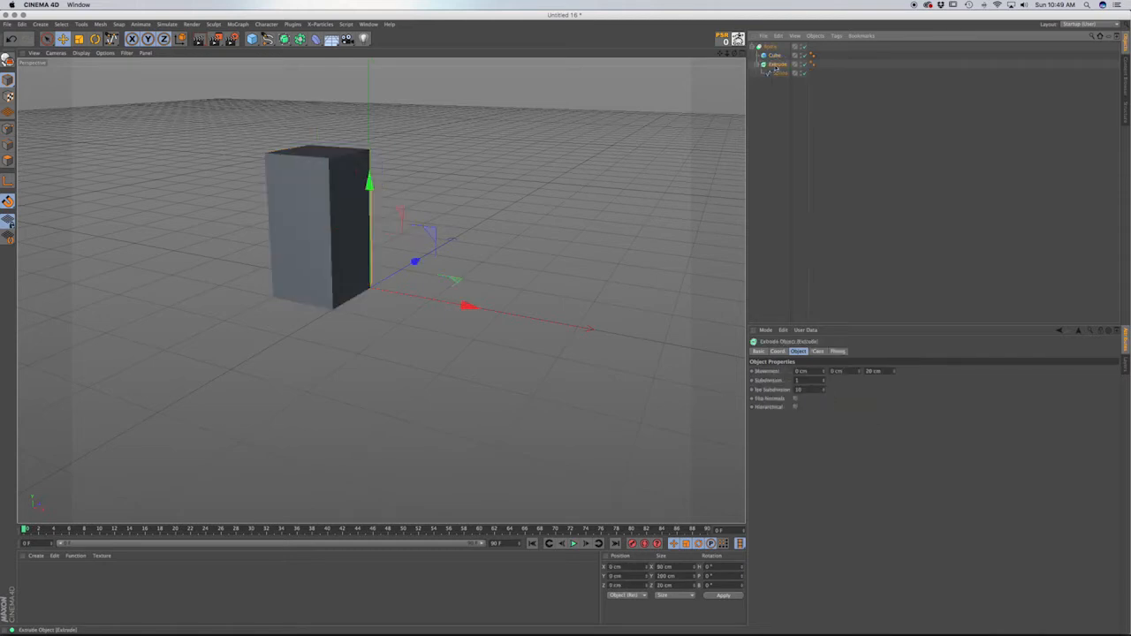
alt+drag(345, 236, 148, 257)
alt+drag(264, 228, 396, 251)
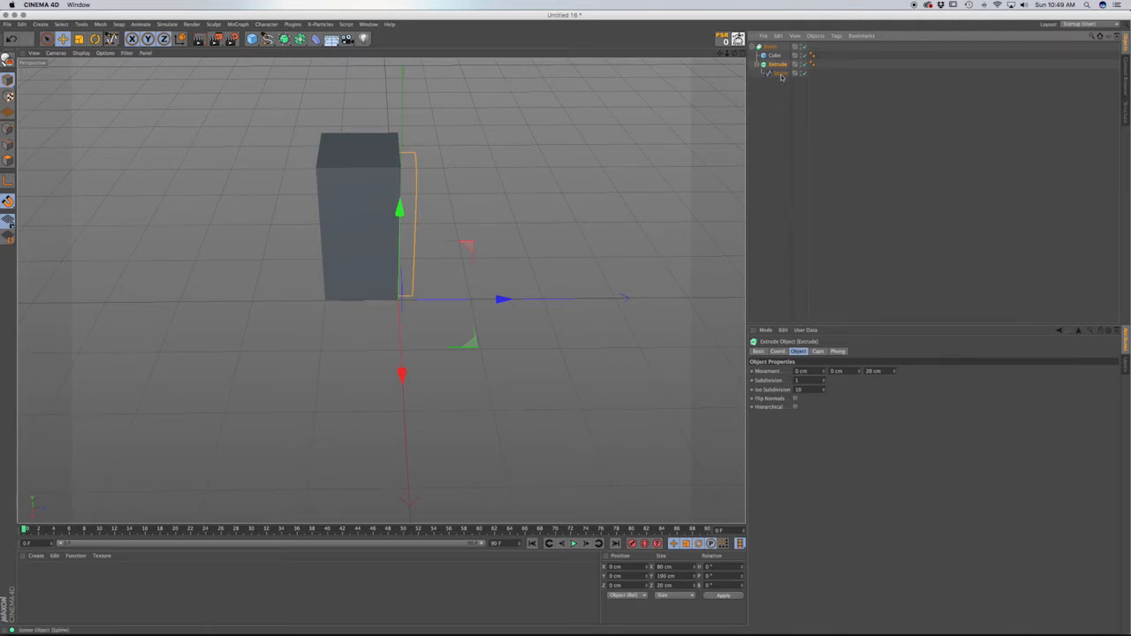
click(869, 371)
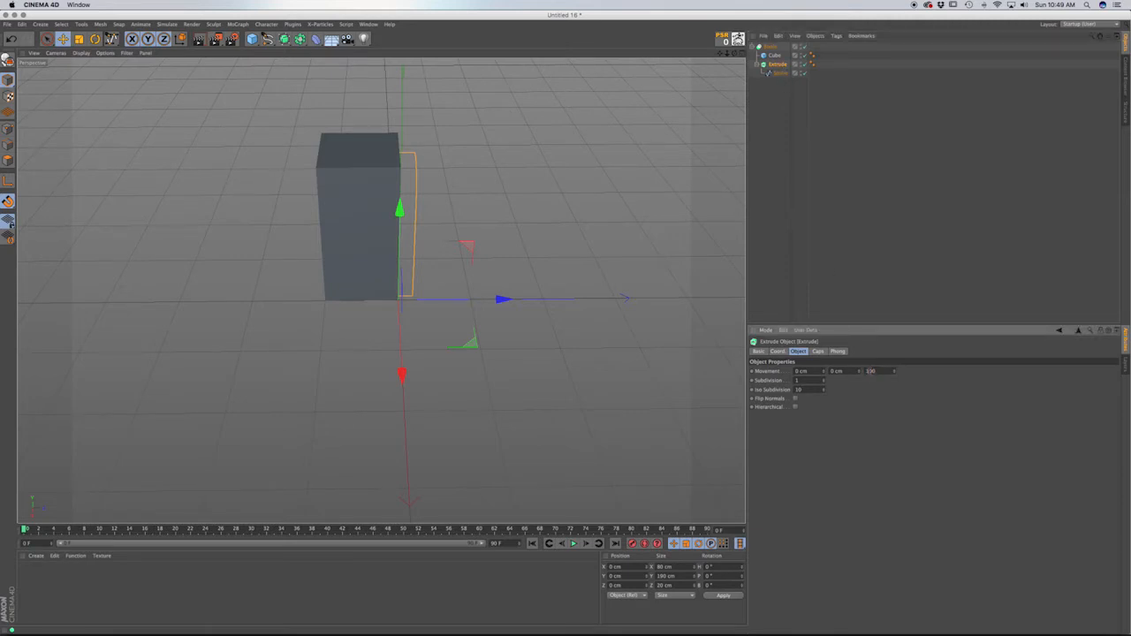
text(100)
key(Return)
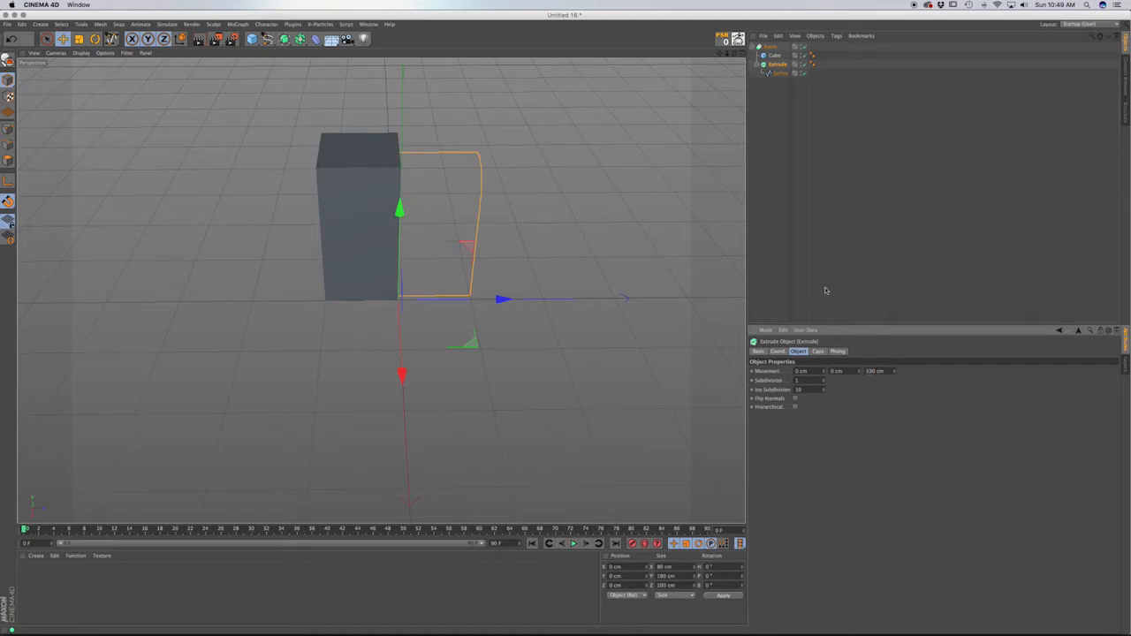
Move the arch Extrude to Z -100 cm and set its Z movement to 101 cm.
drag(500, 299, 246, 262)
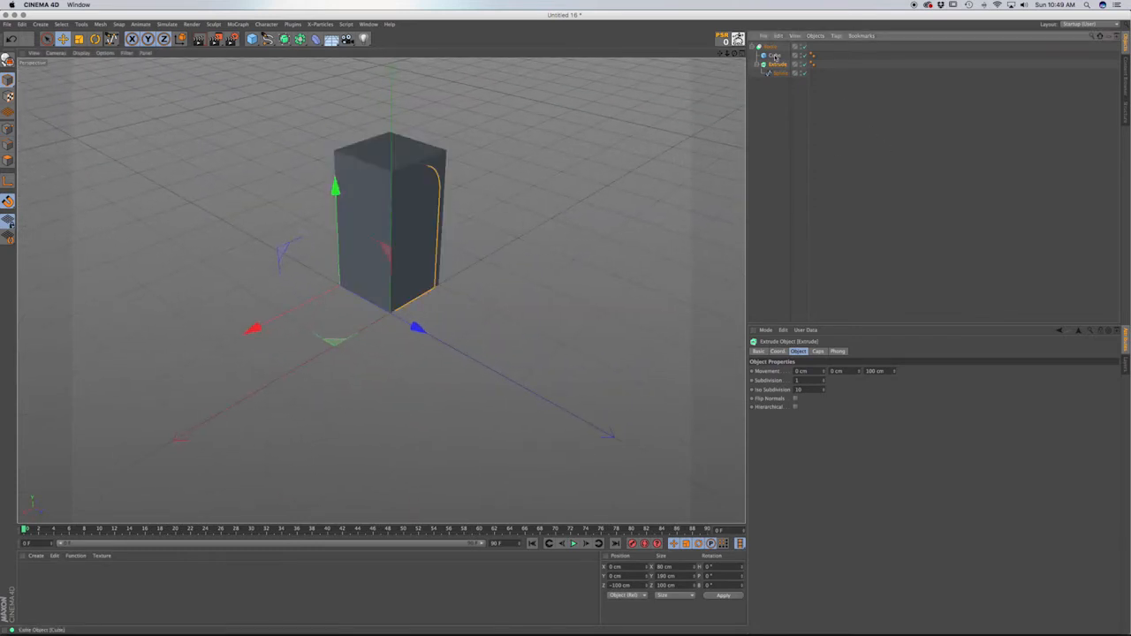
click(894, 371)
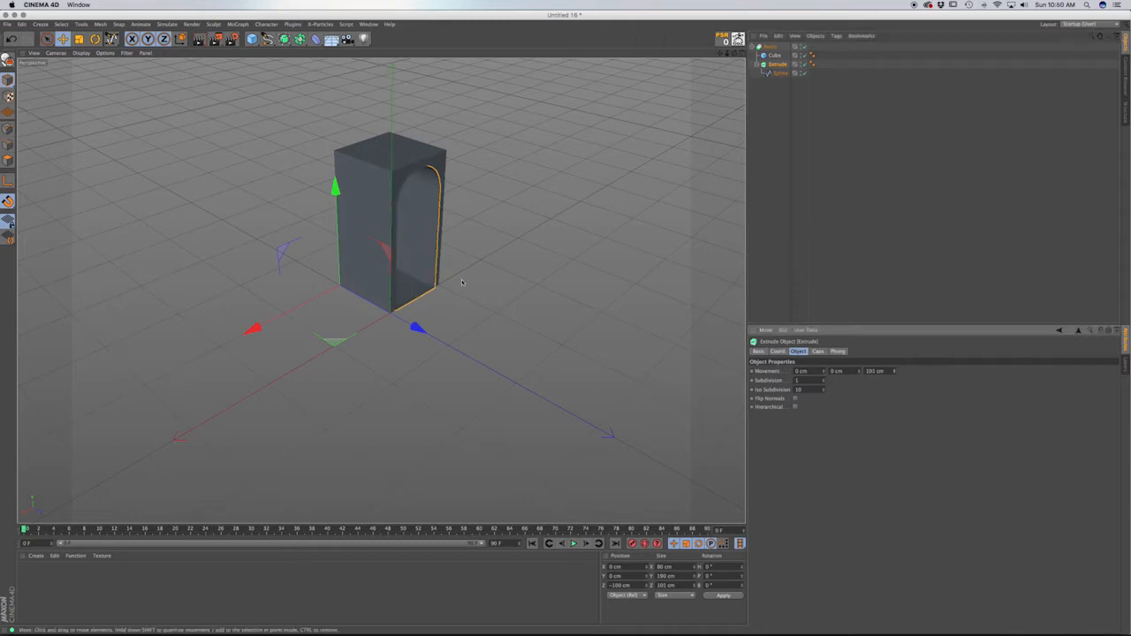
alt+drag(338, 267, 241, 237)
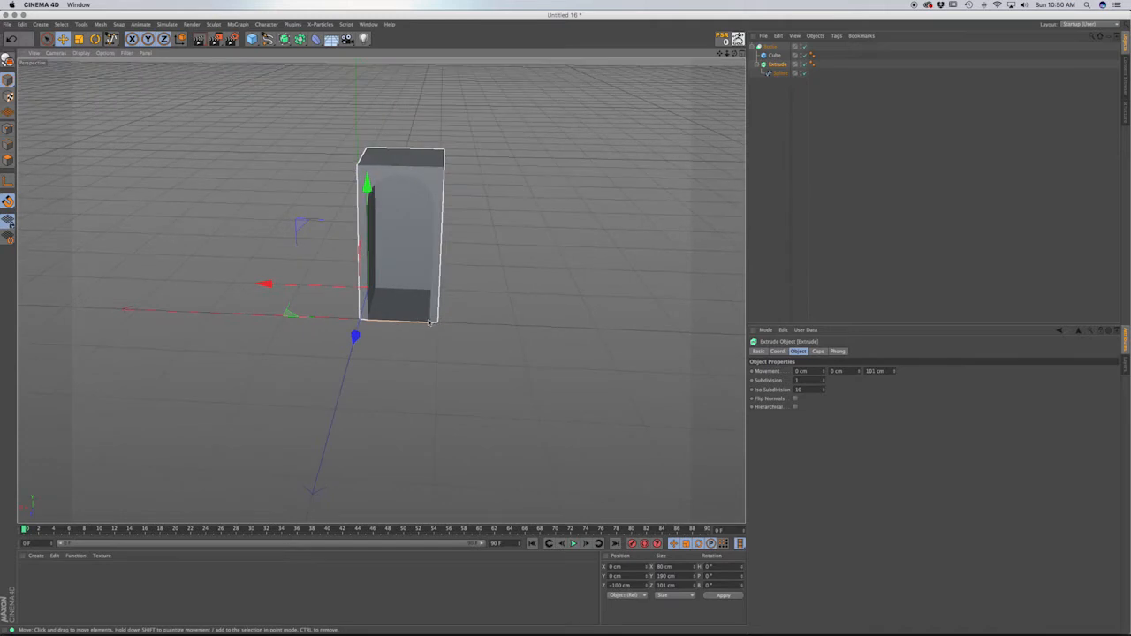
Examine in perspective and top views how the arch Extrude overlaps the block's faces and cuts the doorway.
scroll(429, 322, up, 10)
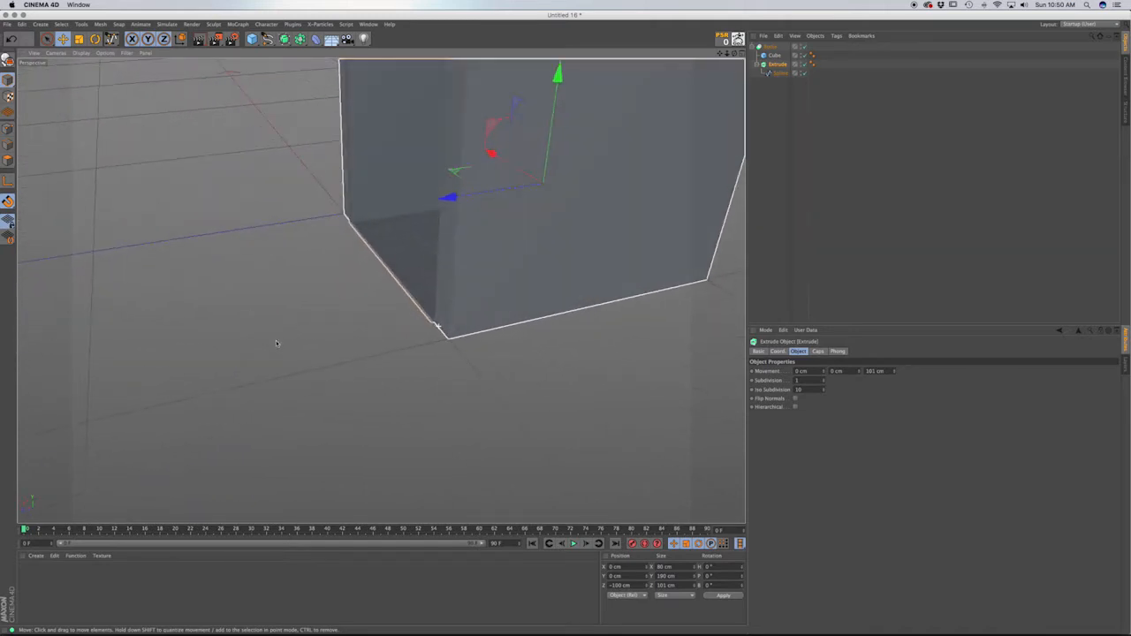
alt+drag(276, 340, 234, 334)
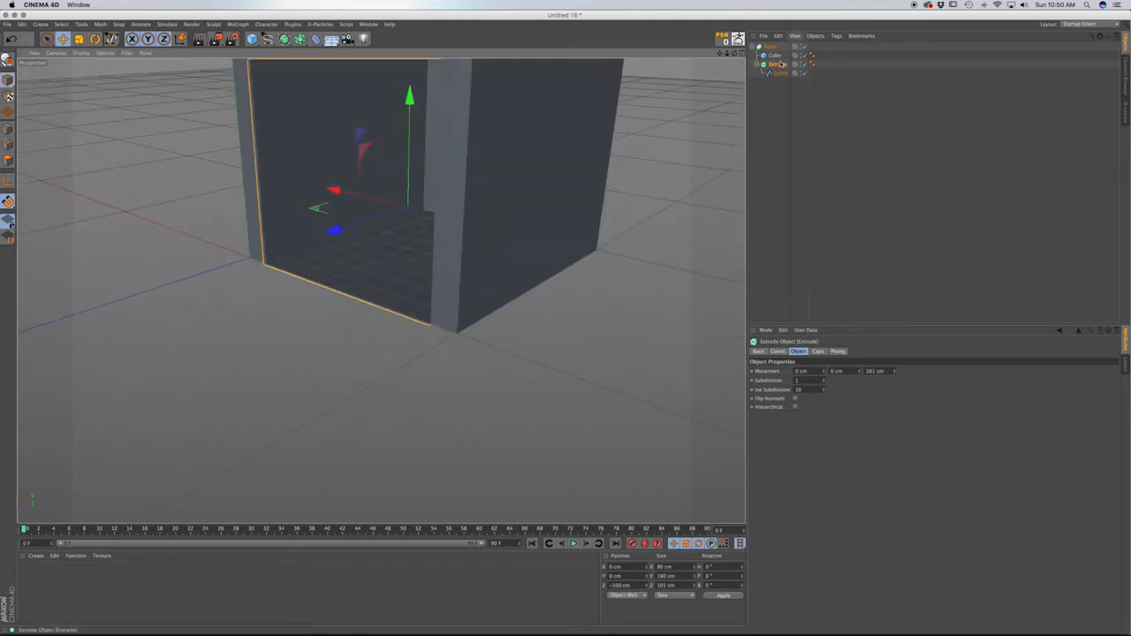
click(779, 64)
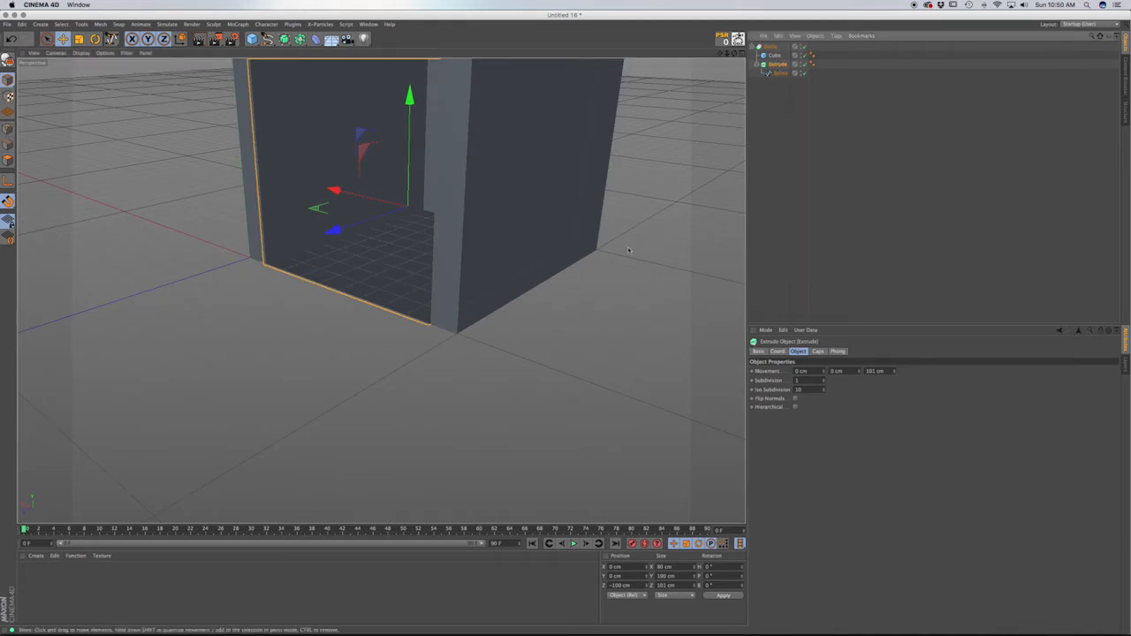
scroll(628, 250, down, 3)
key(F2)
scroll(355, 321, up, 5)
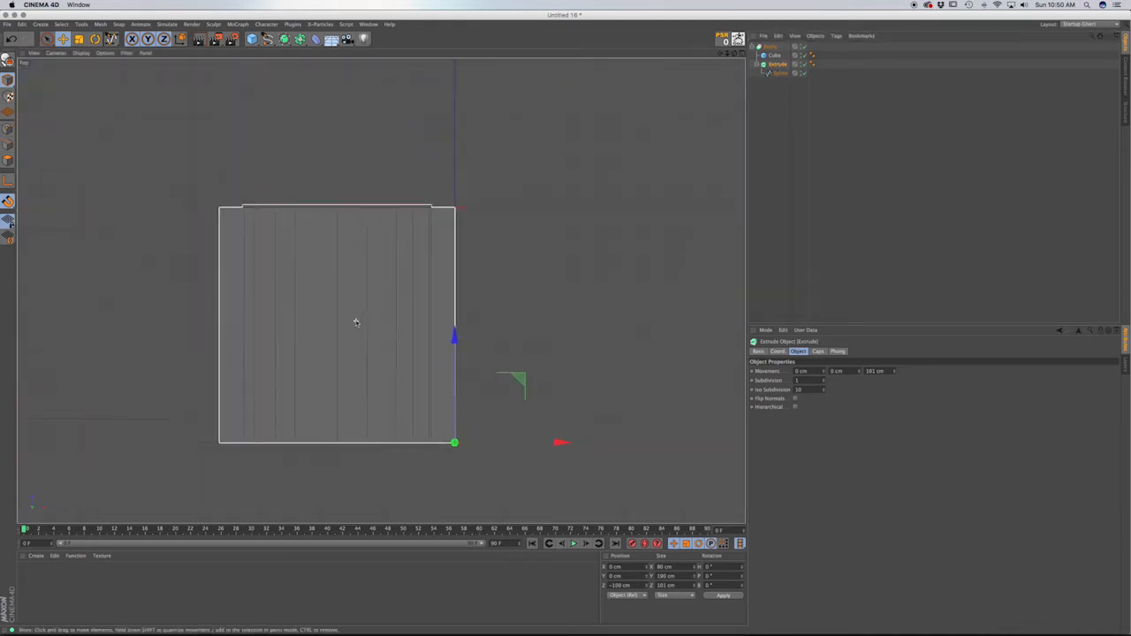
scroll(355, 321, up, 2)
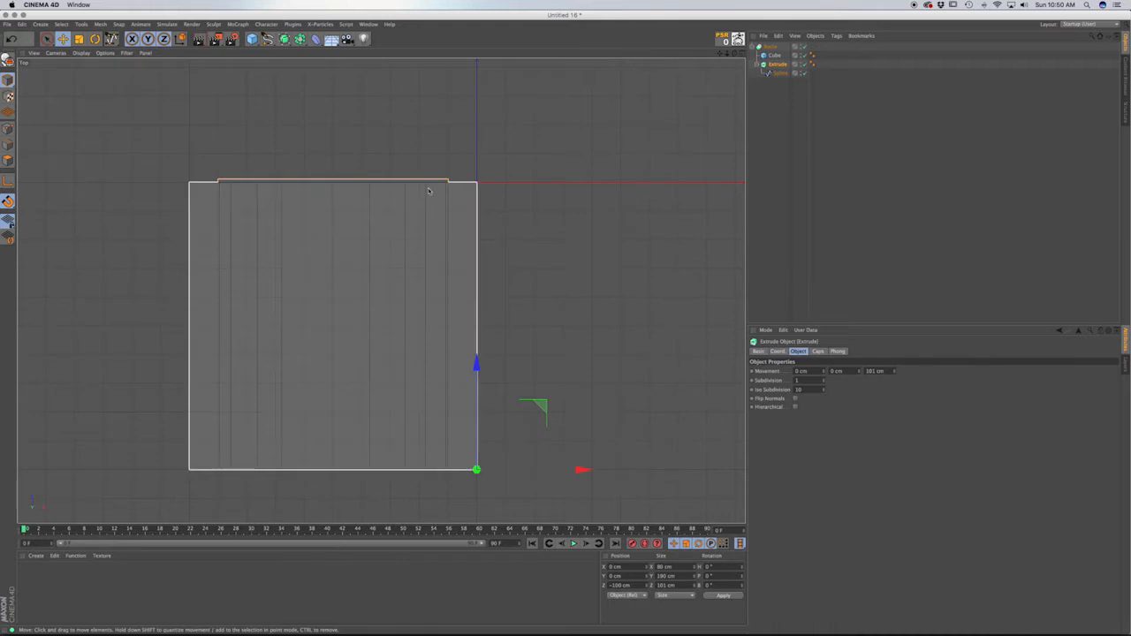
key(F1)
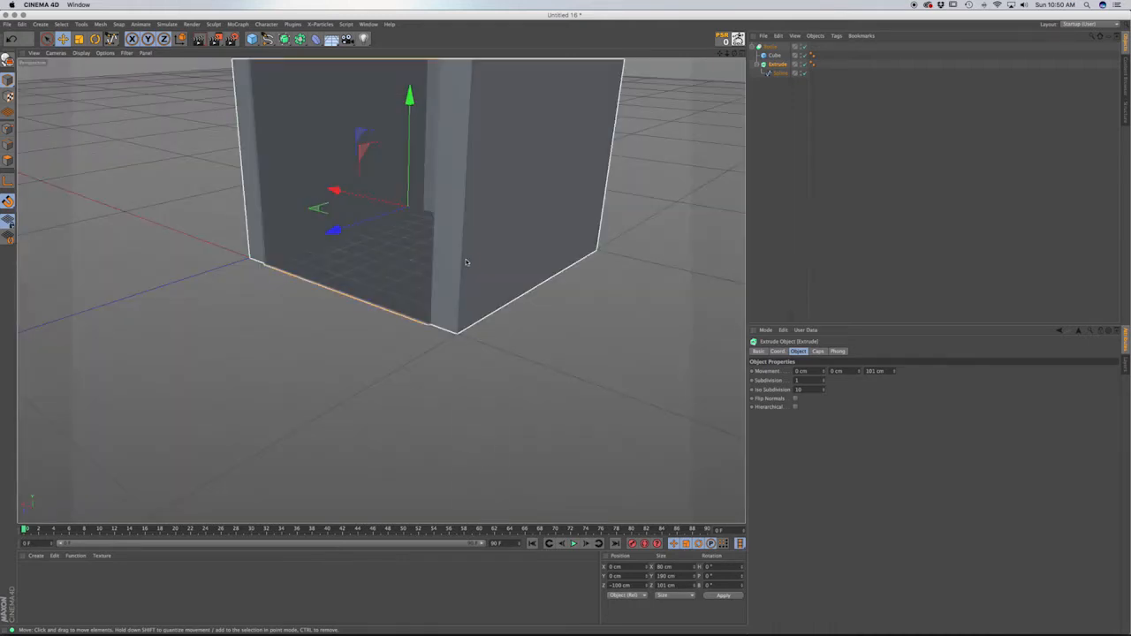
alt+drag(446, 330, 503, 281)
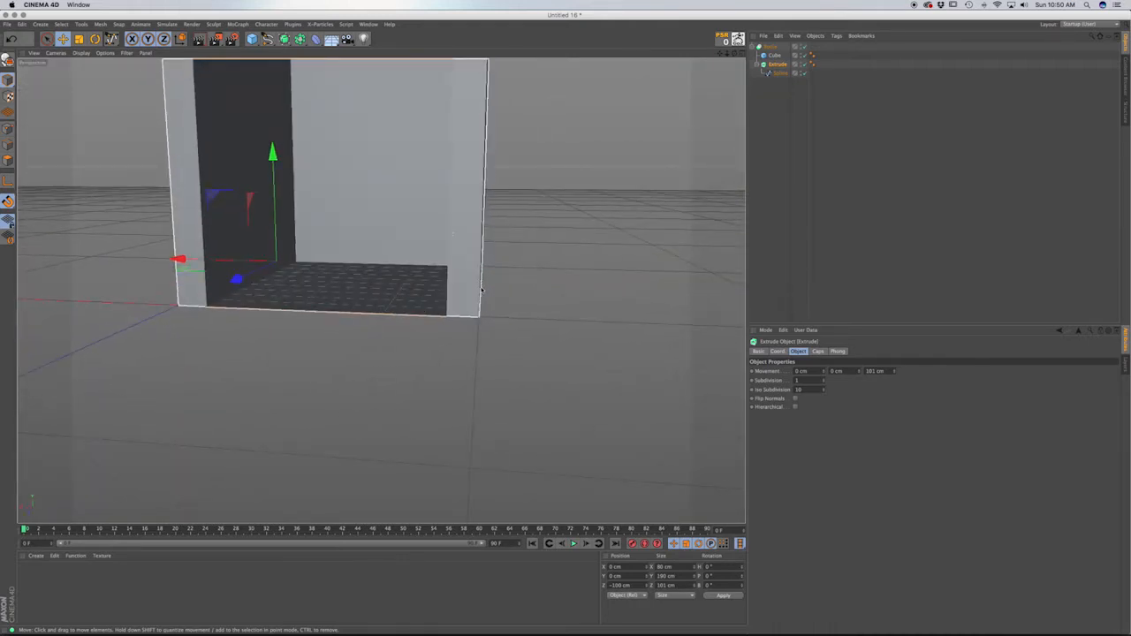
scroll(379, 292, up, 5)
alt+drag(379, 292, 494, 225)
scroll(545, 212, down, 4)
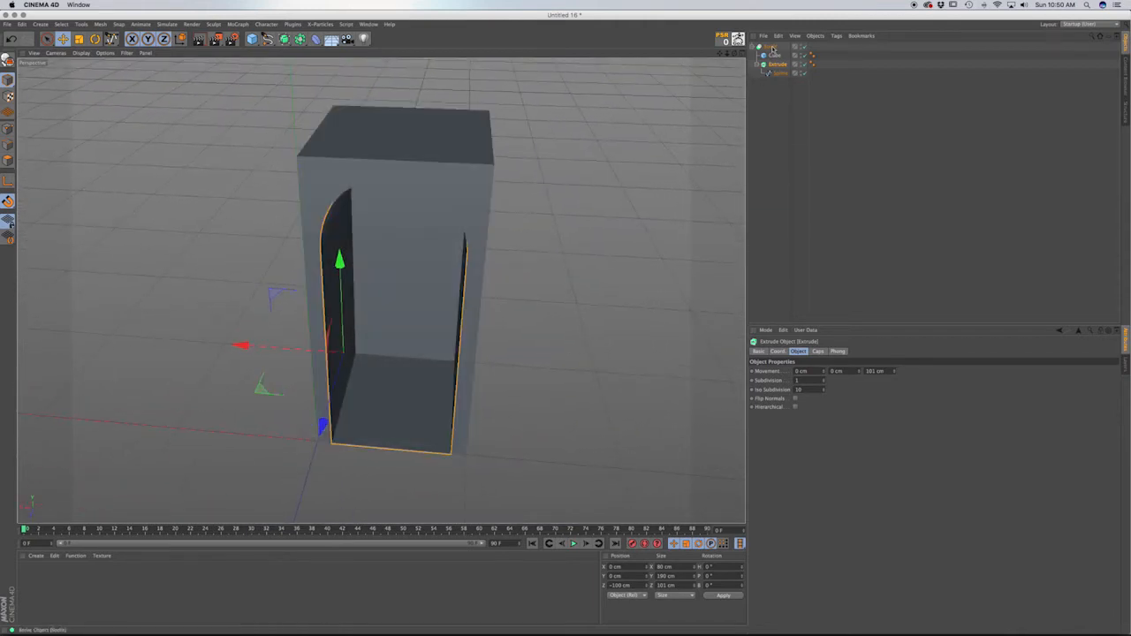
Rename the Boole object as Door.
click(773, 47)
double_click(772, 49)
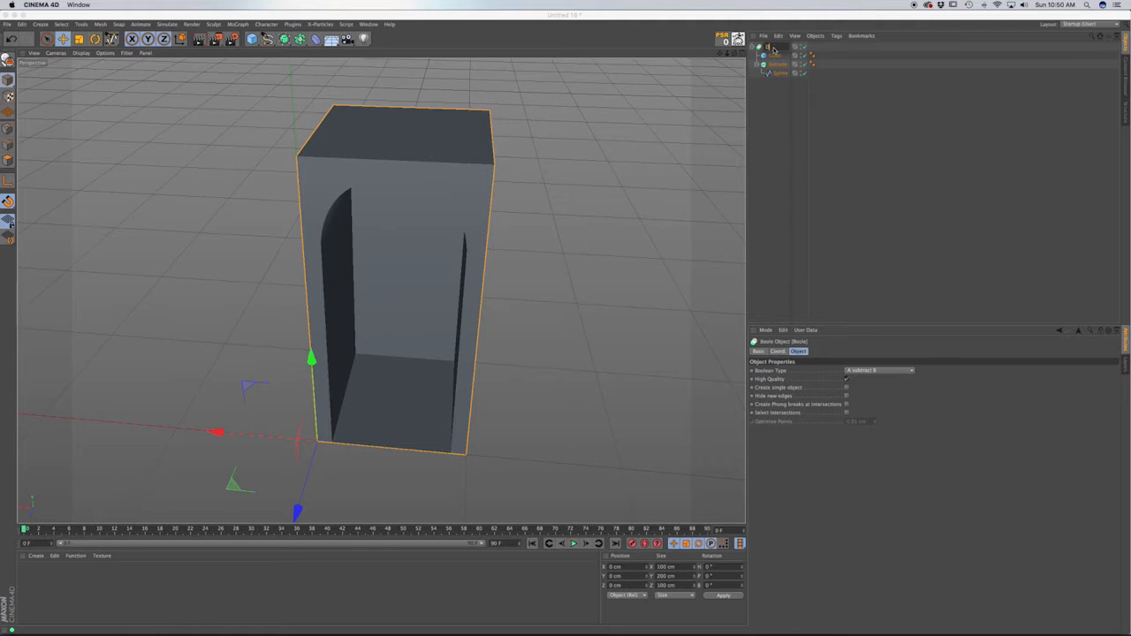
key(Return)
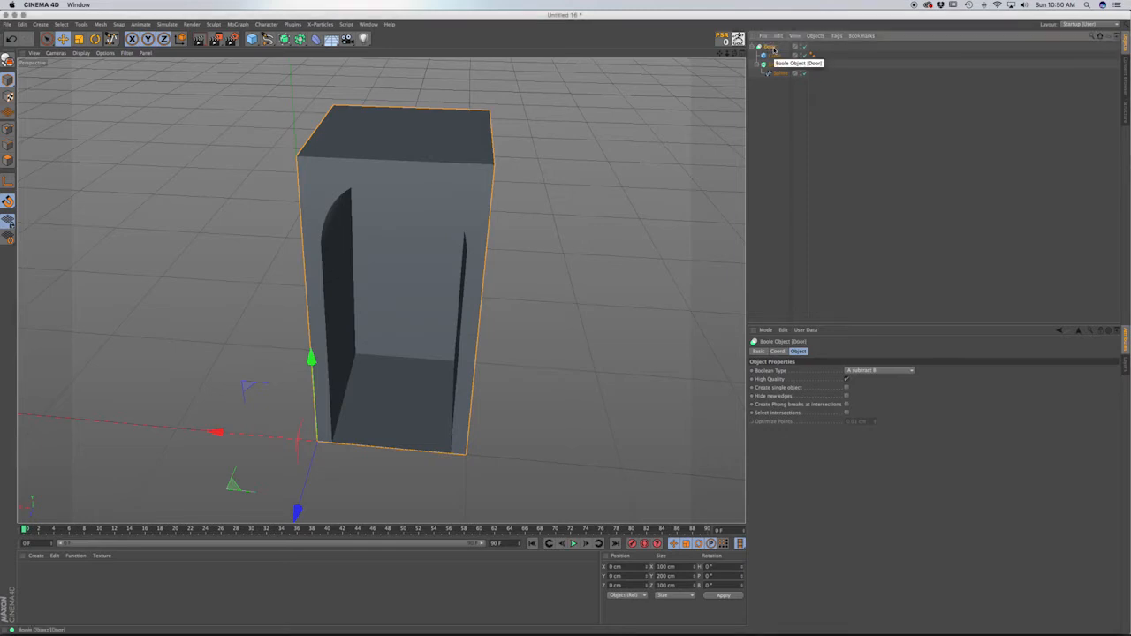
Save the document in the Assets folder as Door.c4d.
key(super+s)
click(541, 96)
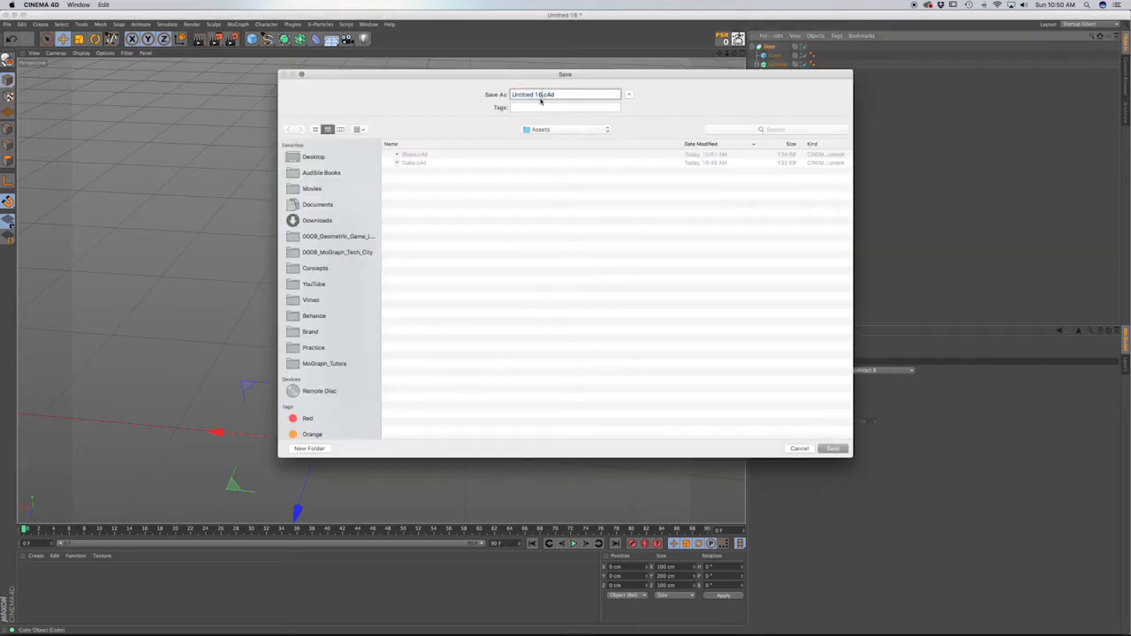
drag(516, 94, 463, 96)
text(Door)
key(Return)
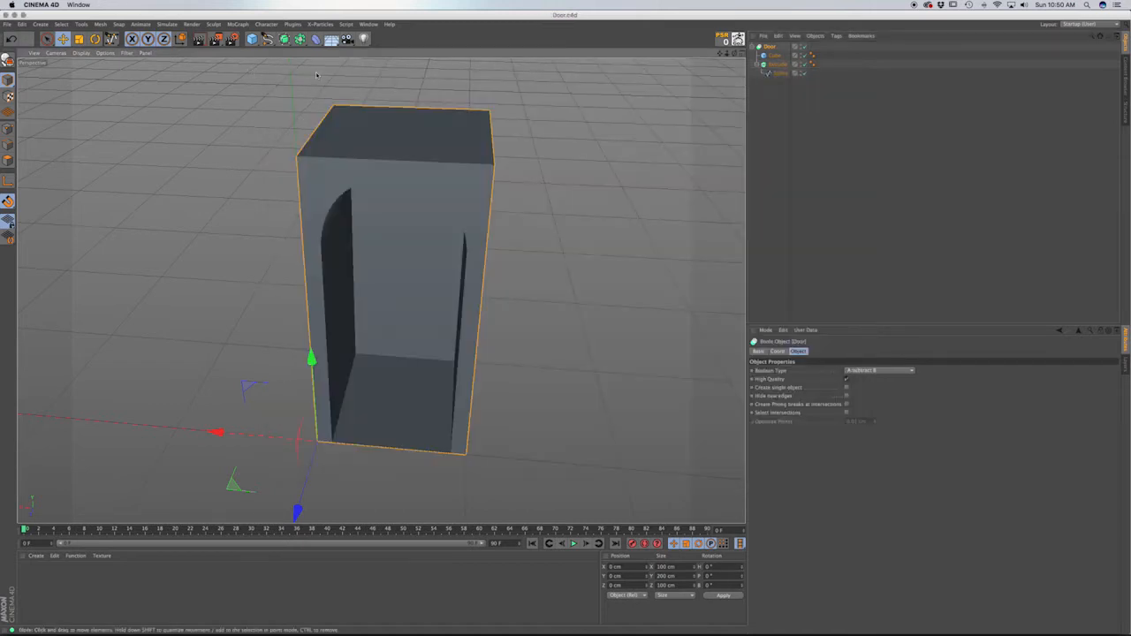
Switch to the Steps.c4d document, rename the staircase Extrude as Steps and save the file.
click(367, 24)
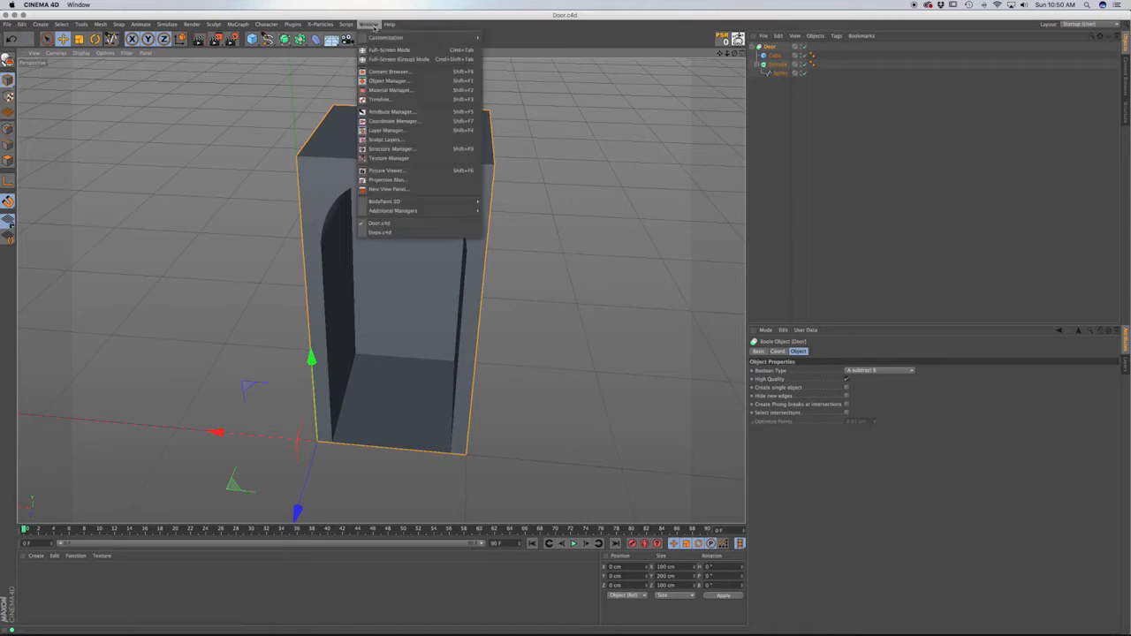
click(390, 232)
click(773, 46)
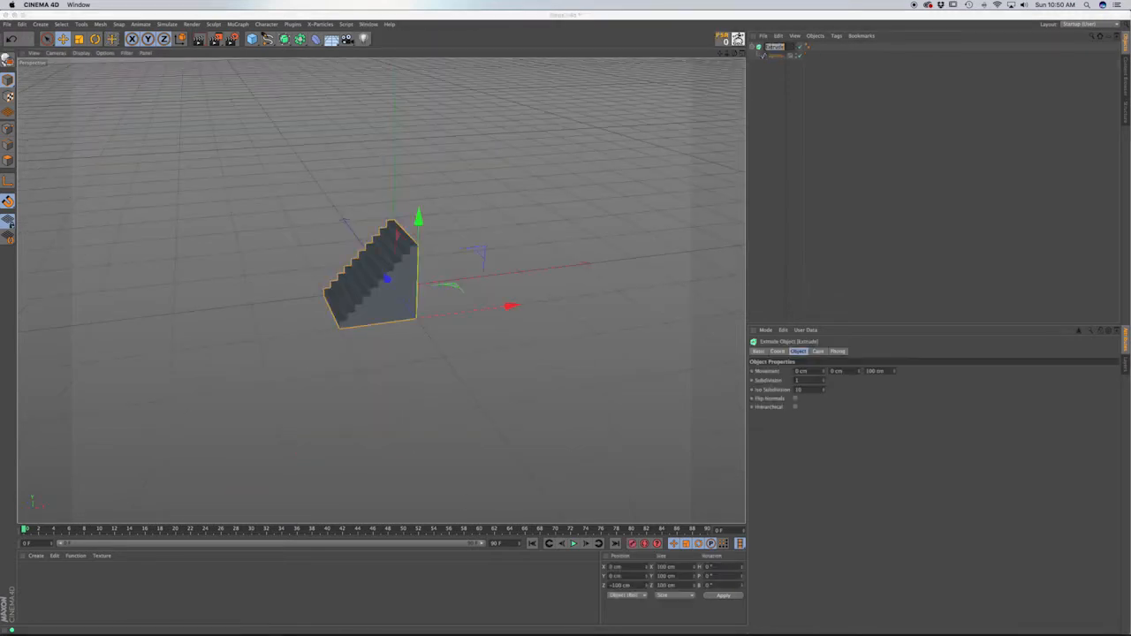
key(BackSpace)
text(Steps)
key(Return)
key(super+s)
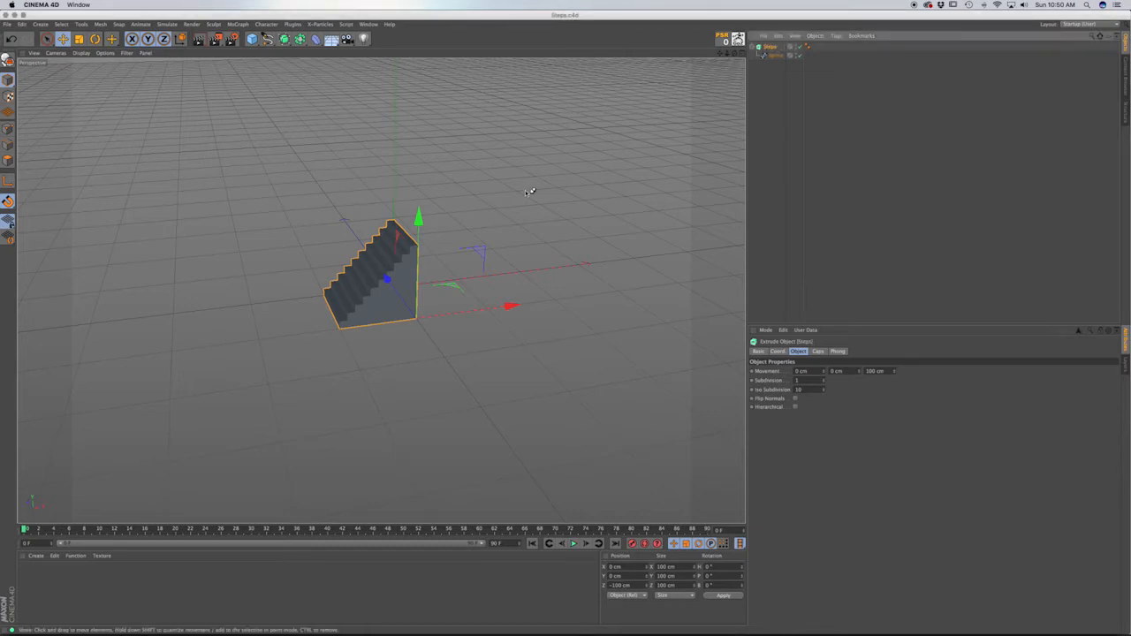
Create a new document and enable Workplane Snap and Grid Point Snap.
key(super+n)
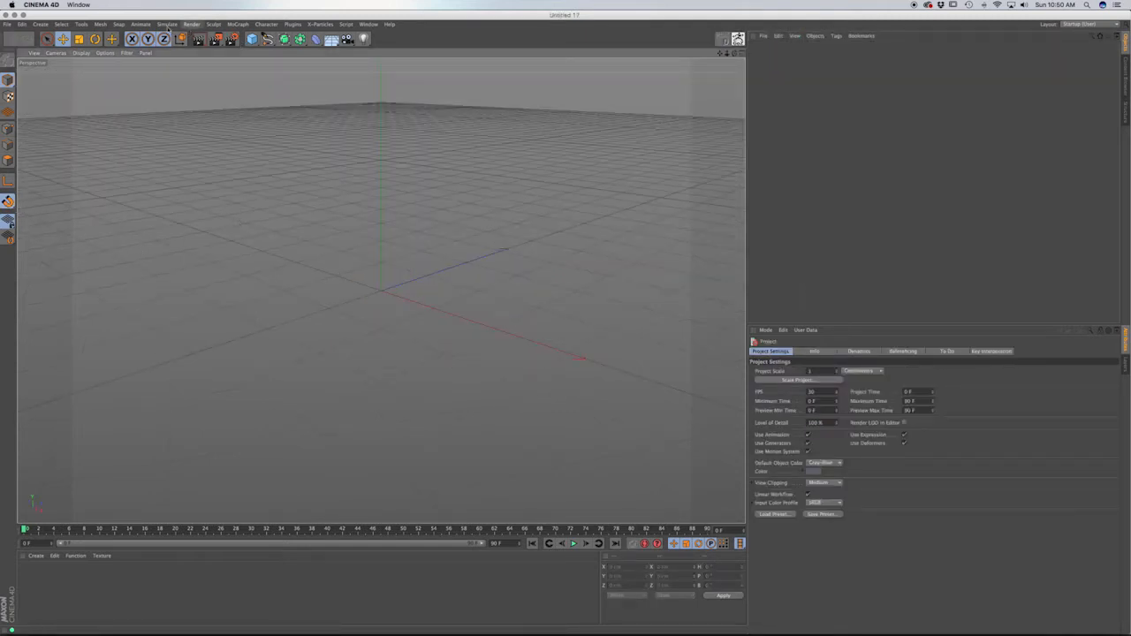
click(118, 24)
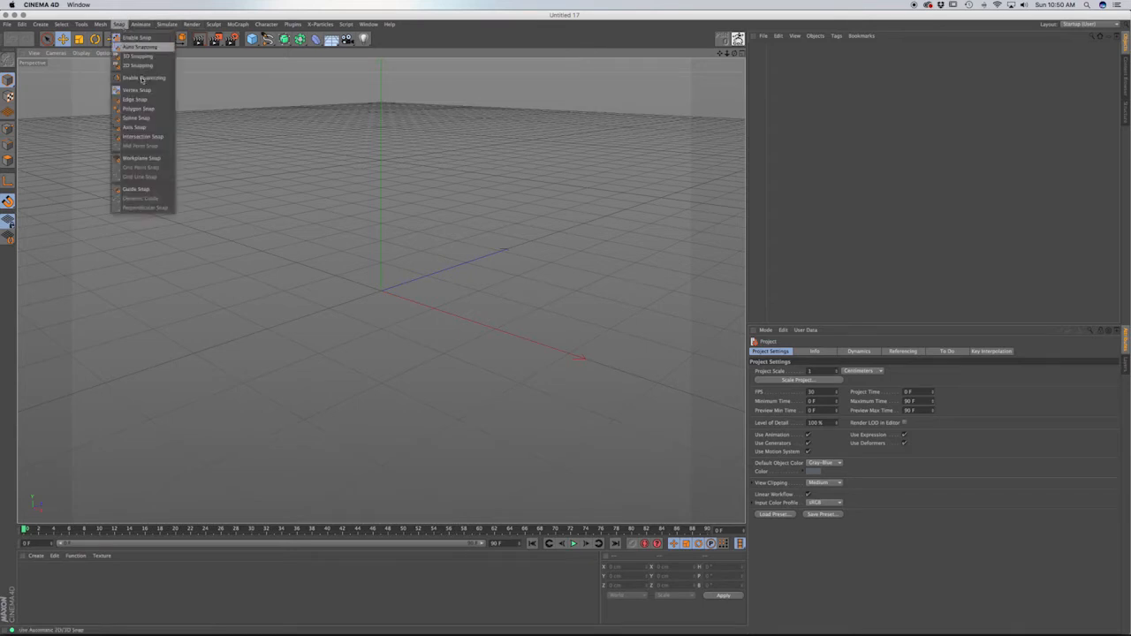
click(144, 159)
click(119, 24)
click(144, 167)
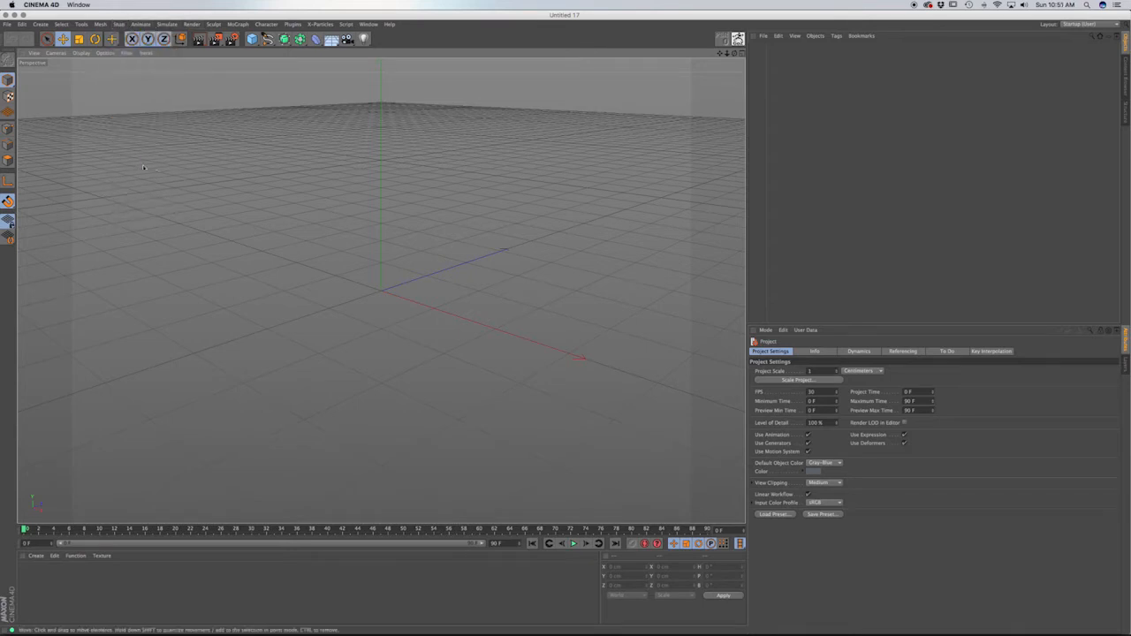
Add a cube and set its X, Y and Z sizes to 100 cm each.
click(252, 39)
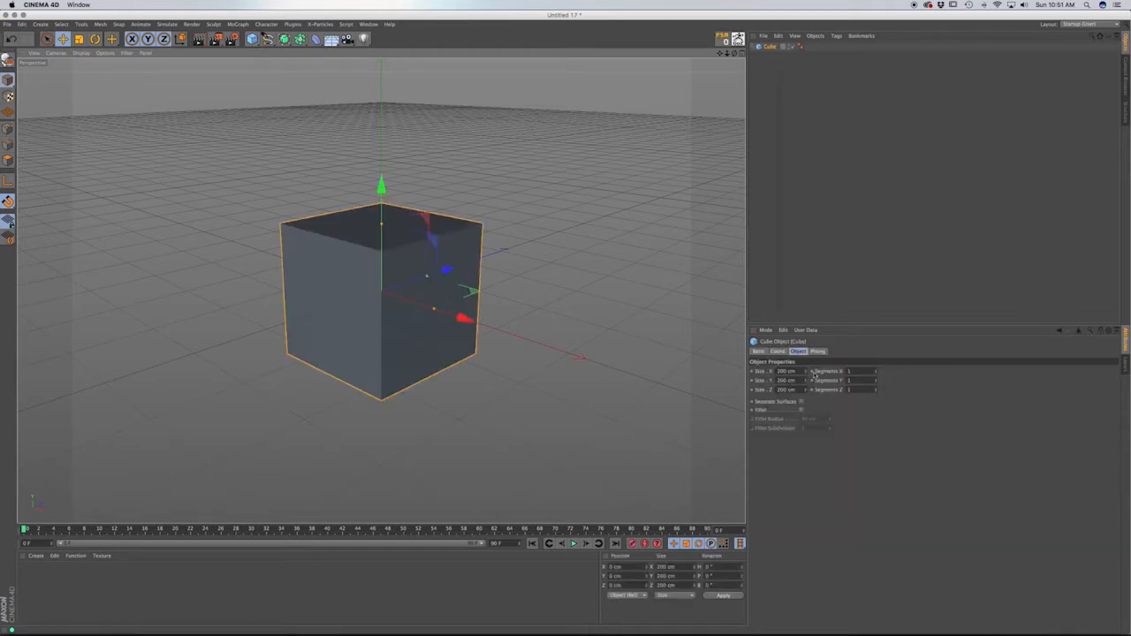
double_click(787, 371)
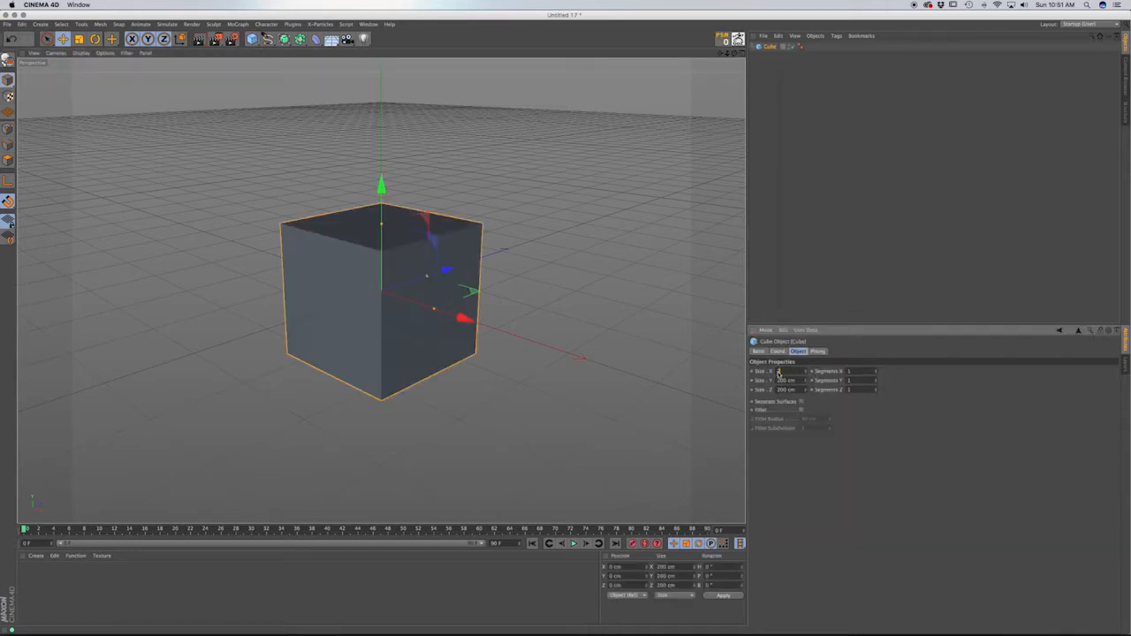
key(Tab)
text(100)
key(Tab)
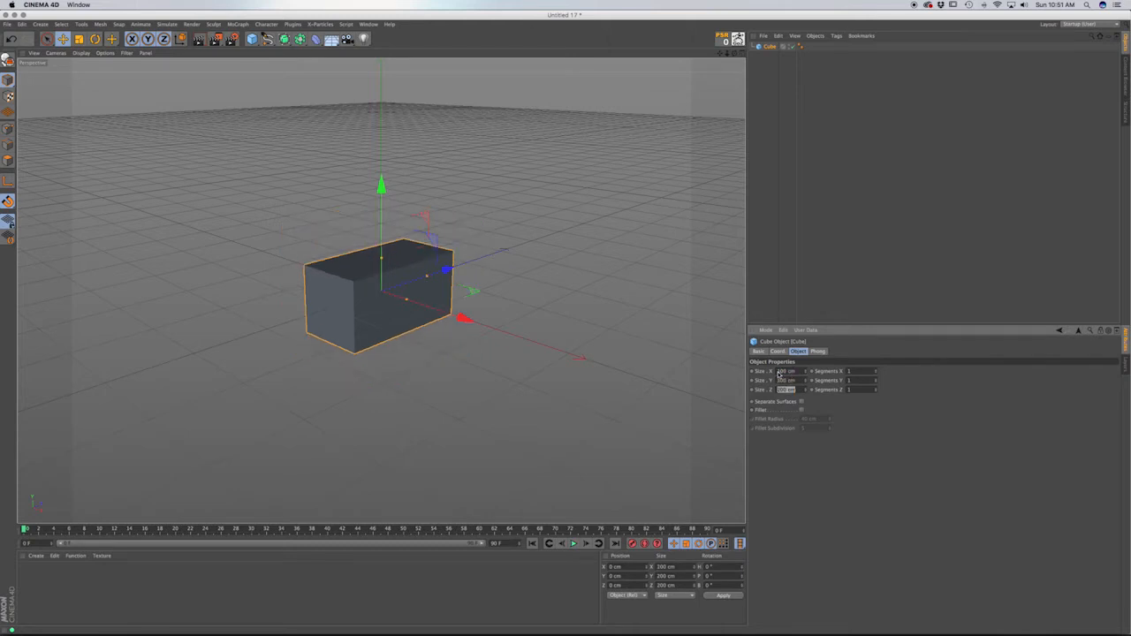
text(100)
key(Return)
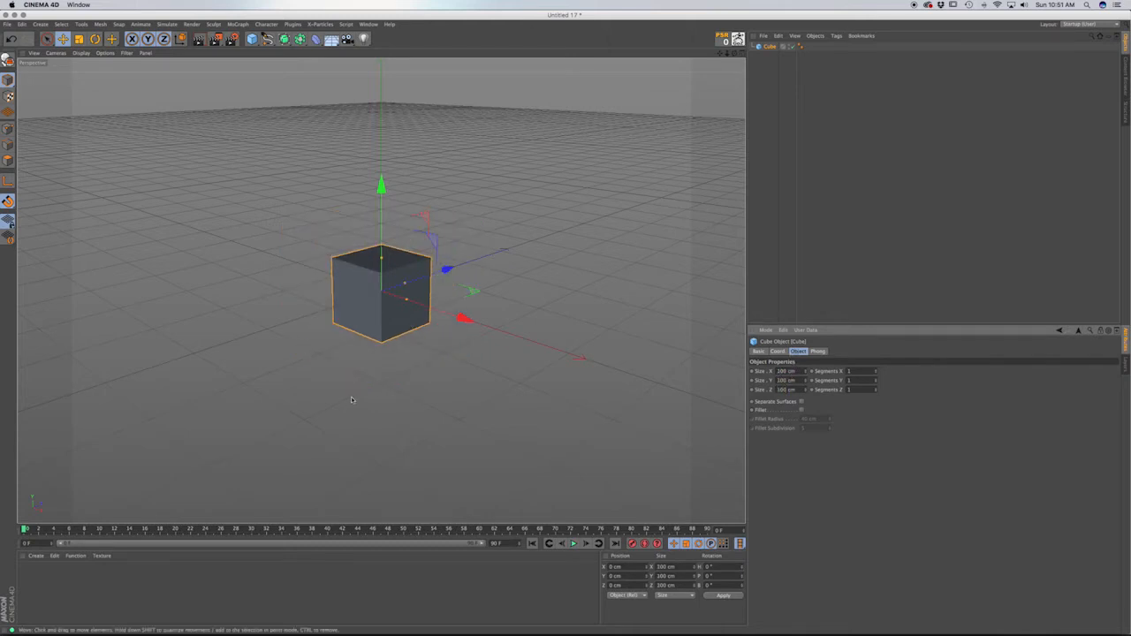
Snap the cube to the grid at X -50, Y -50, Z -50 cm using the top and front views.
key(F2)
drag(448, 228, 418, 260)
key(F4)
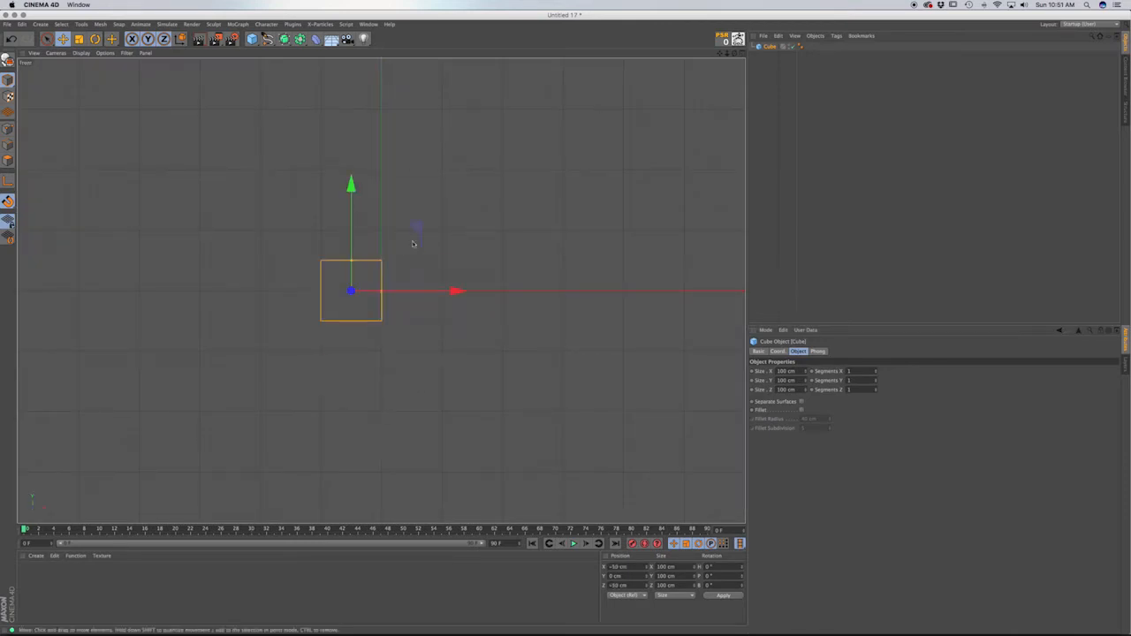
drag(351, 275, 351, 311)
key(F1)
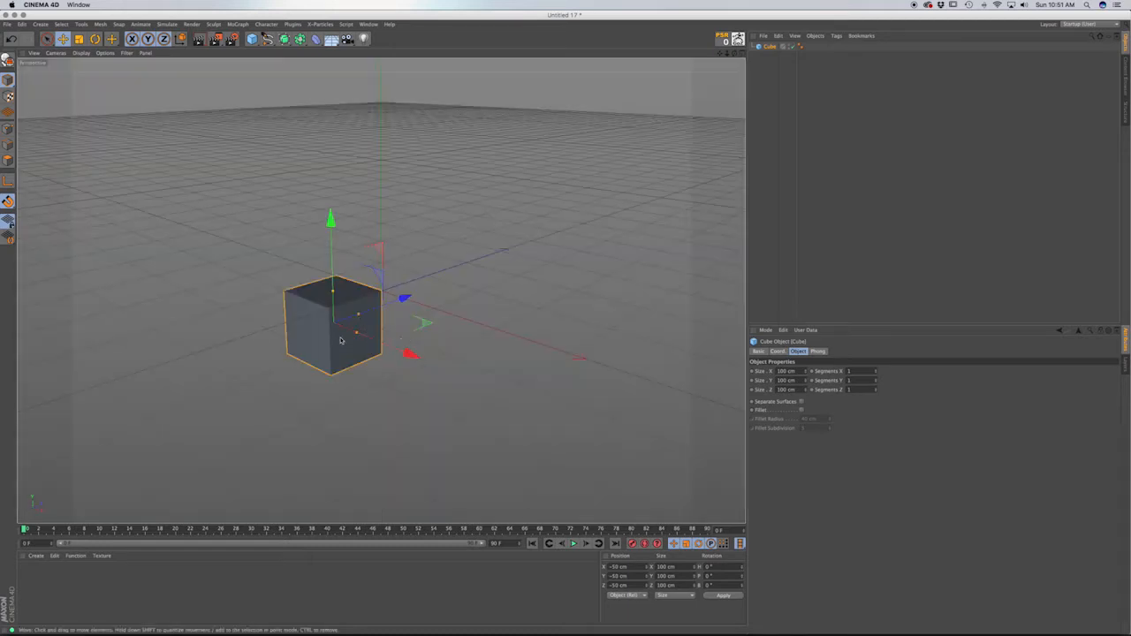
Raise the cube to Y 50 cm so that its base sits on the ground grid.
alt+drag(326, 351, 413, 322)
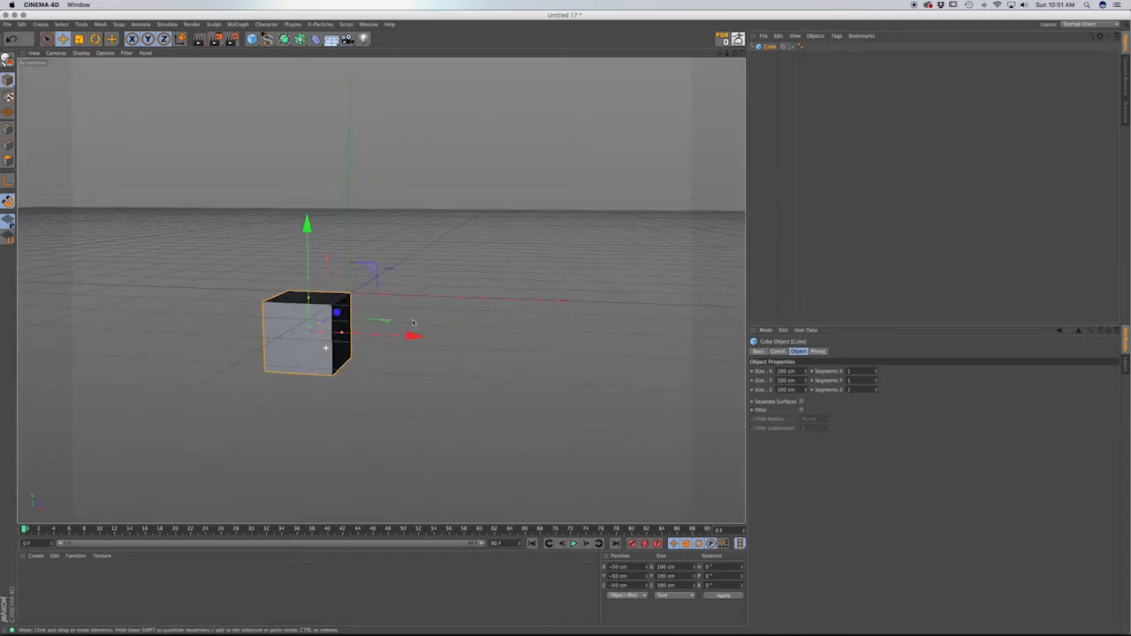
drag(308, 232, 306, 162)
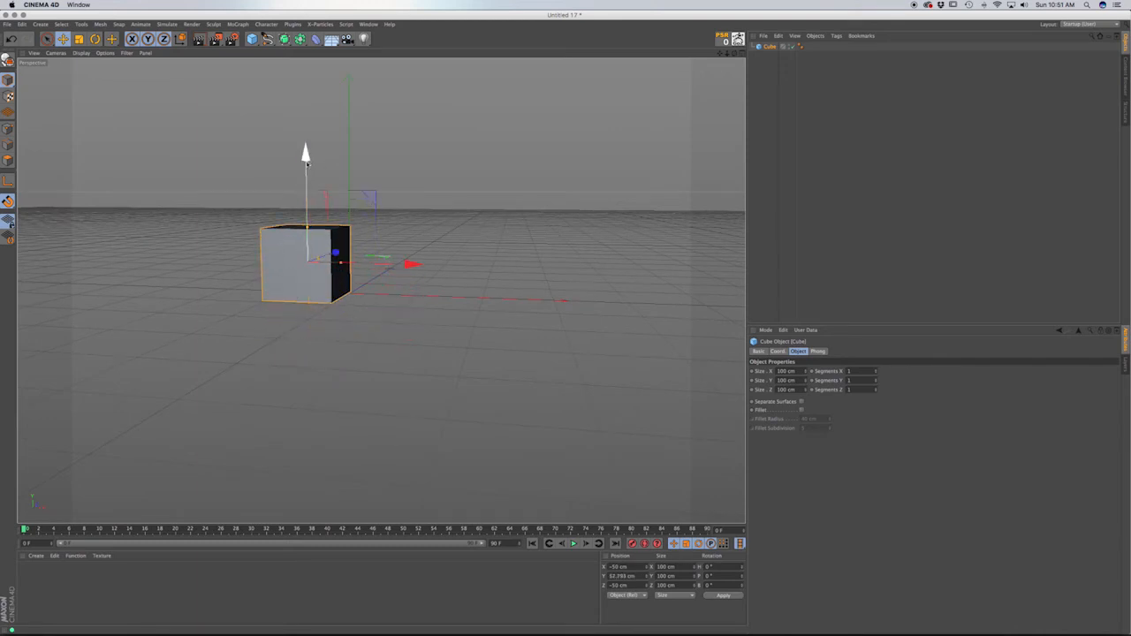
key(F4)
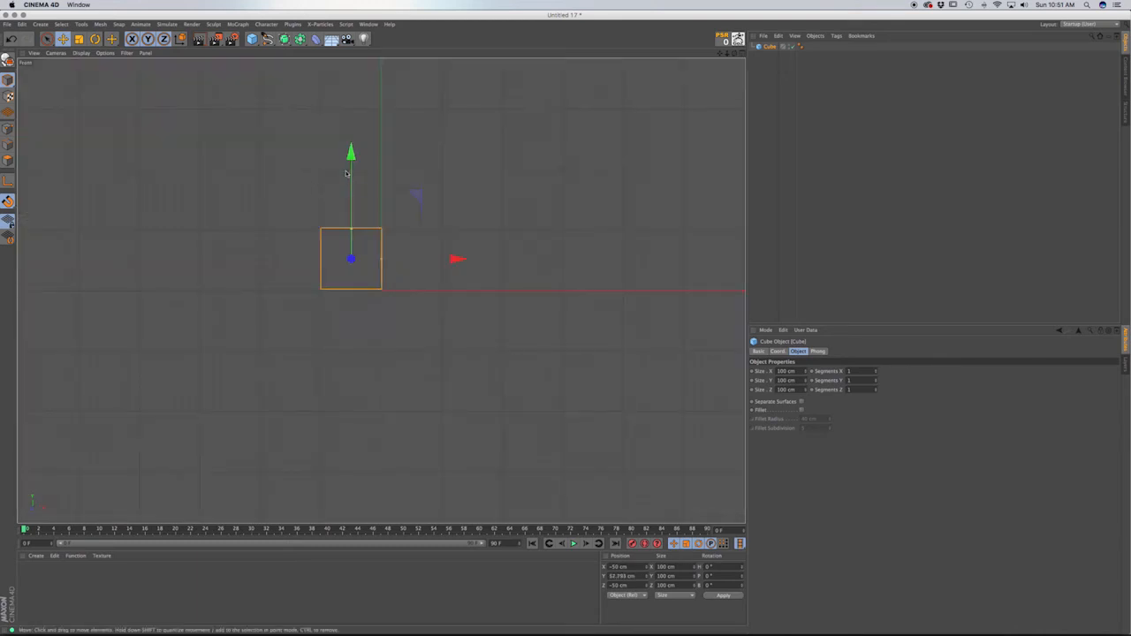
key(F1)
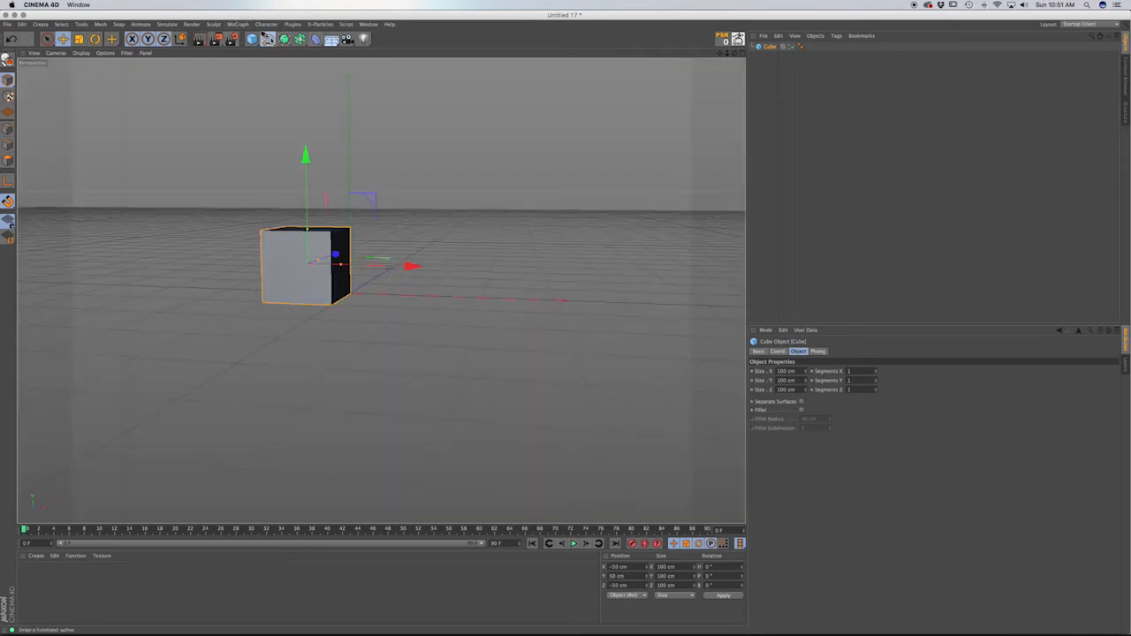
Start a Bezier spline in the front view with a vertical side from X -30, Y 0 cm up to Y 70 cm.
click(266, 39)
click(347, 51)
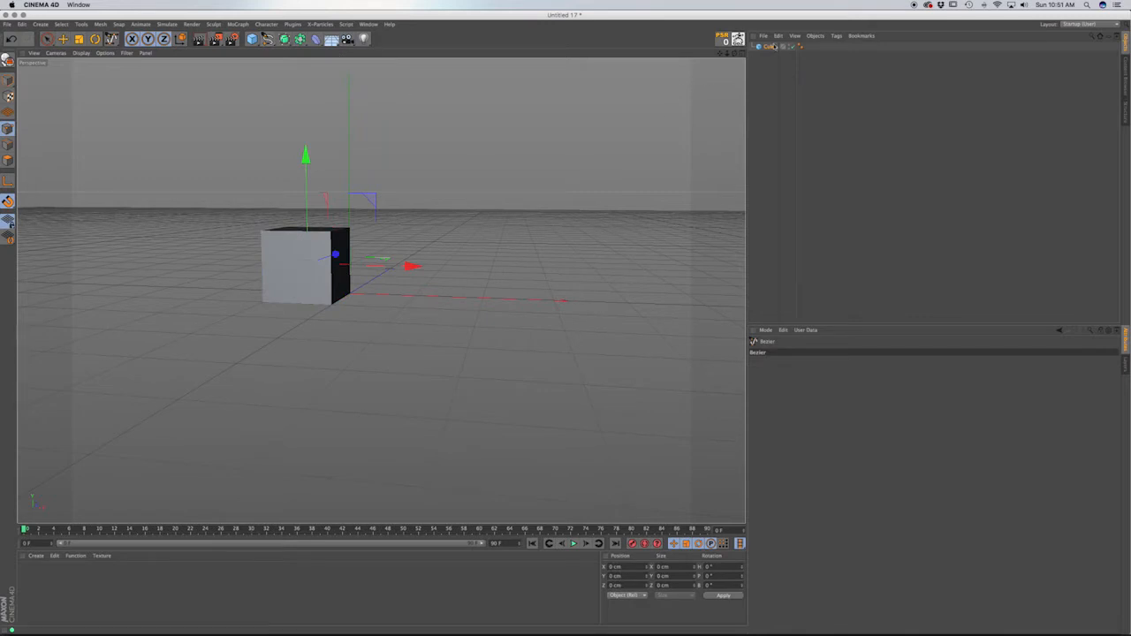
click(770, 47)
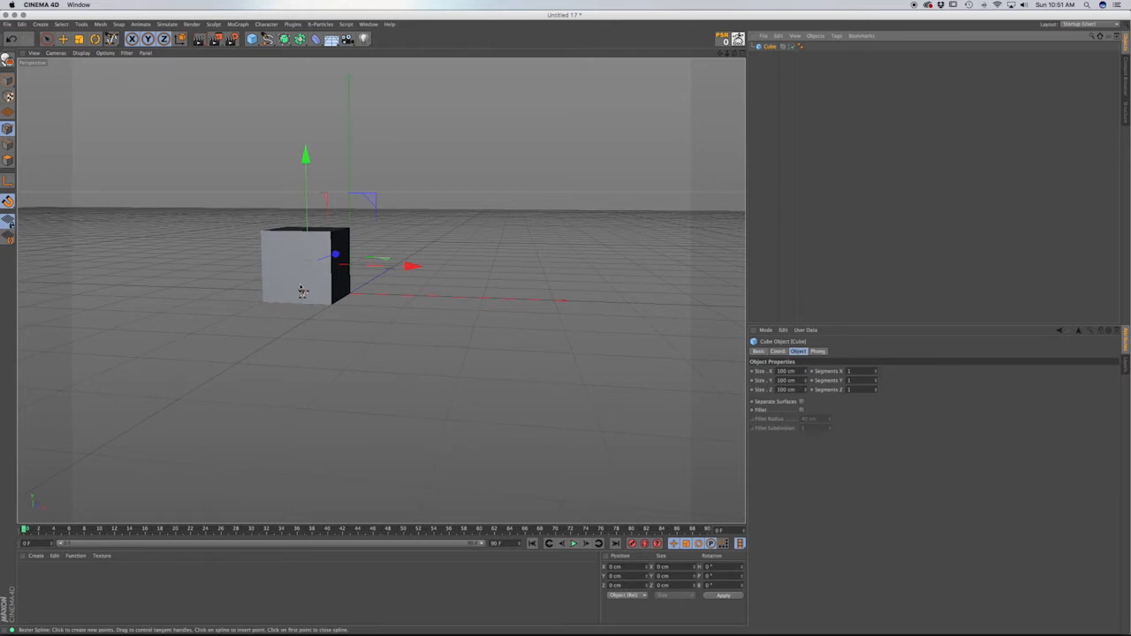
key(F4)
scroll(368, 265, up, 3)
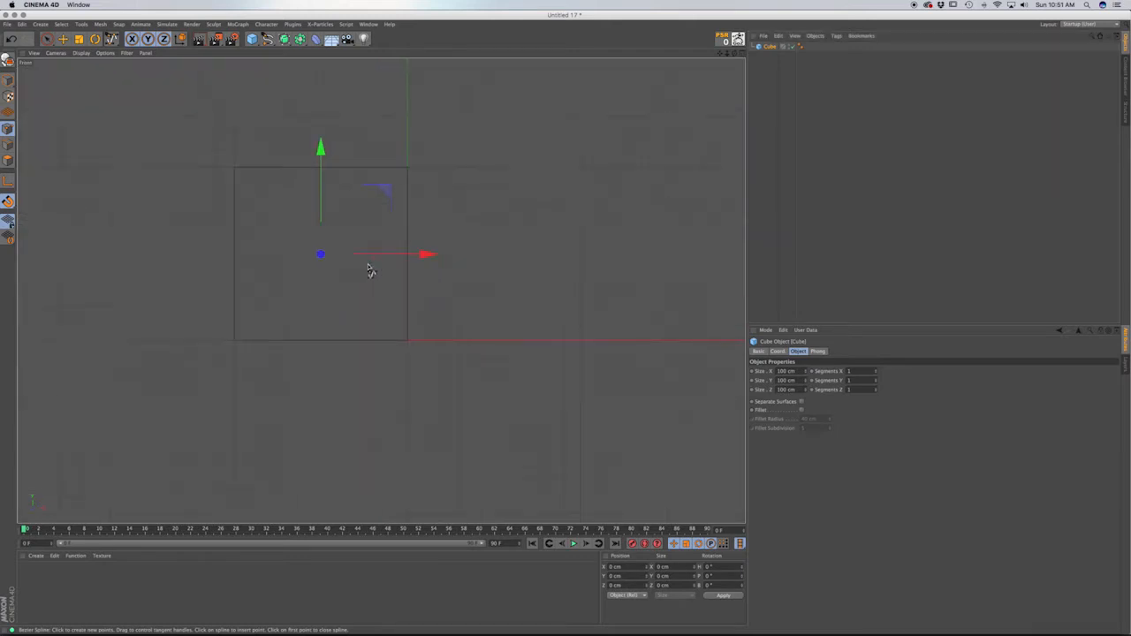
scroll(368, 270, up, 2)
alt+middle_drag(368, 273, 411, 310)
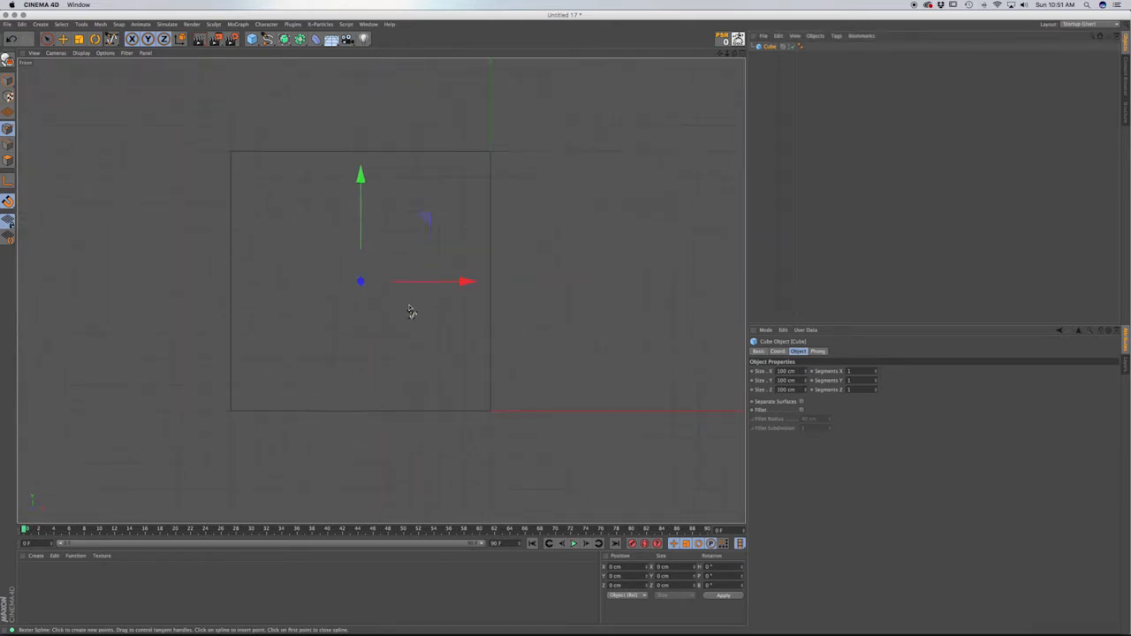
click(412, 412)
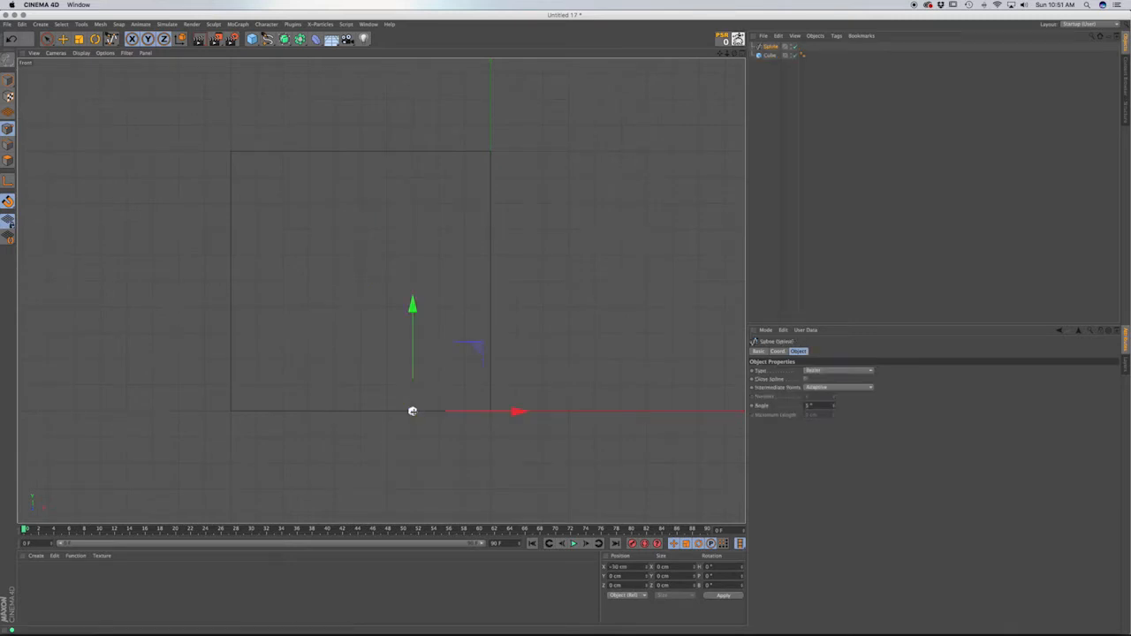
click(413, 230)
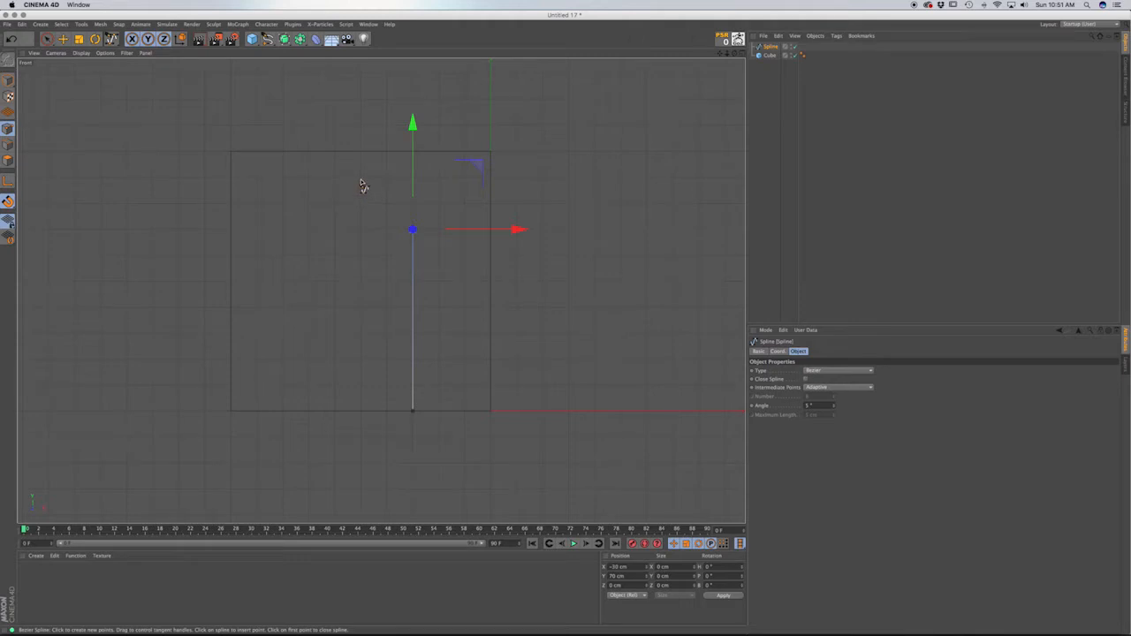
Continue the spline over a curved peak at X -50, Y 90 cm, through X -70, Y 70 cm, and down to Y 0 cm.
drag(361, 180, 308, 182)
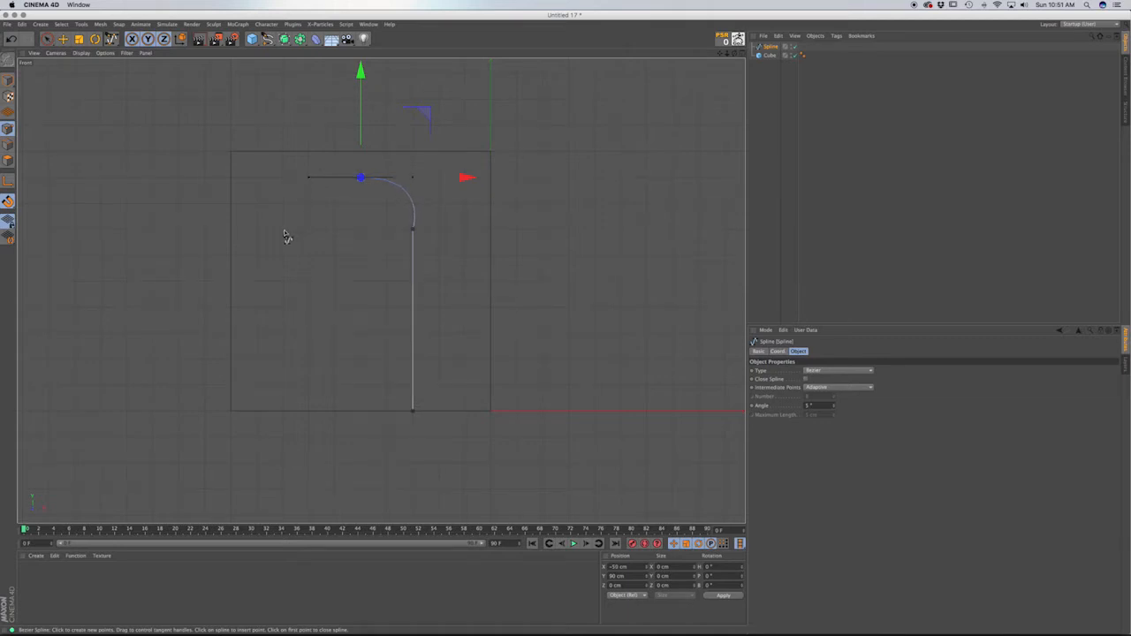
click(283, 229)
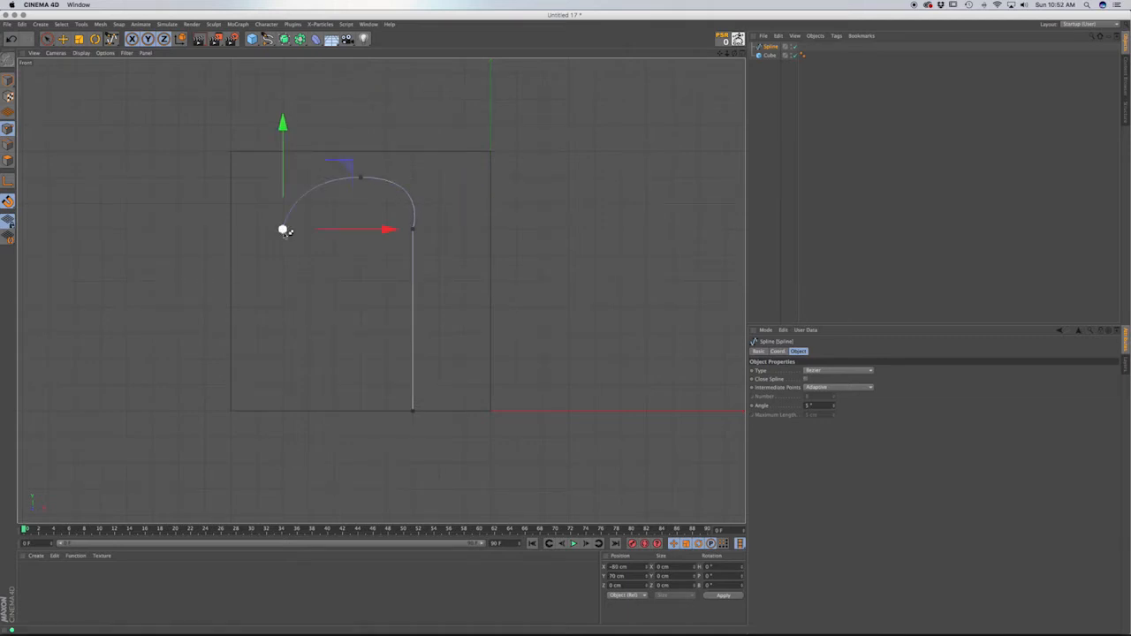
key(super+z)
click(309, 230)
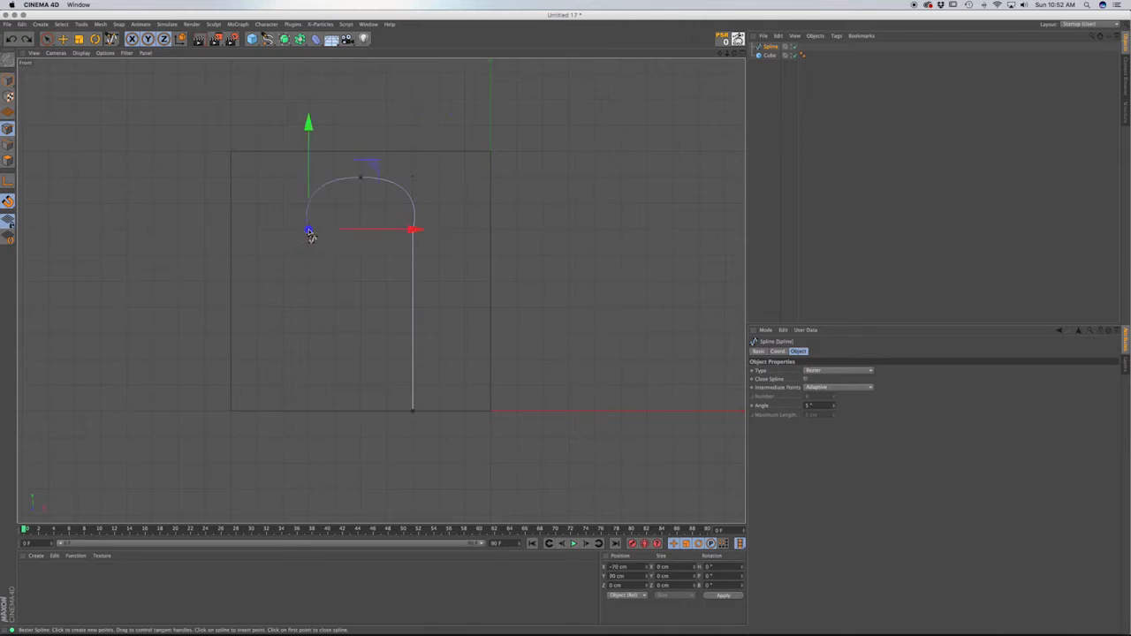
click(309, 410)
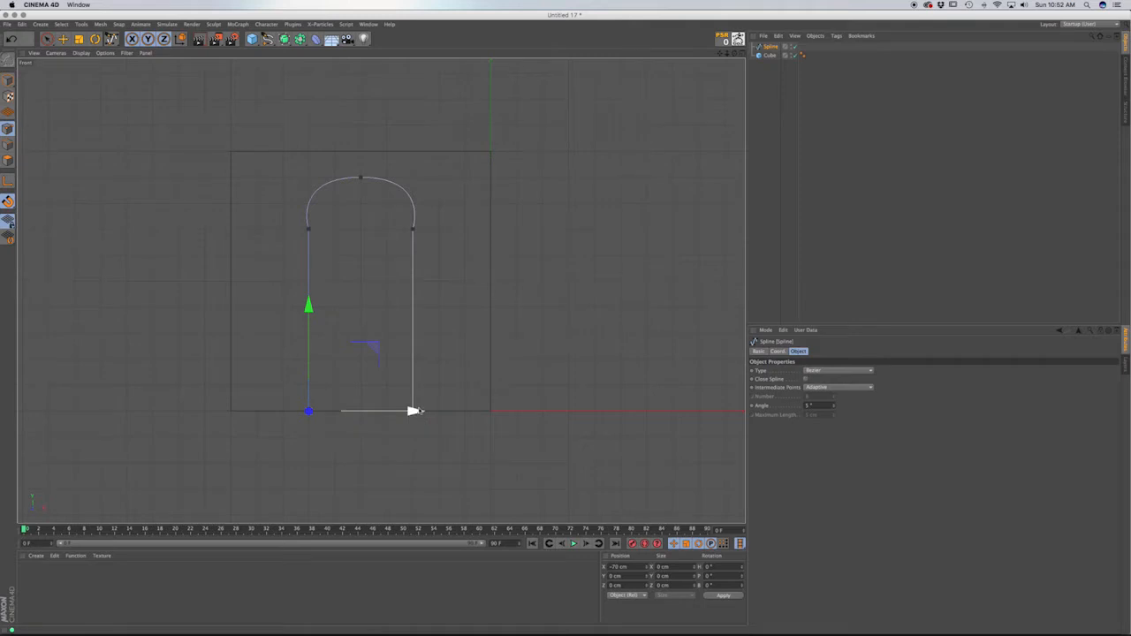
Hide the axis display to close the spline at its first point, and show the axis again.
click(127, 53)
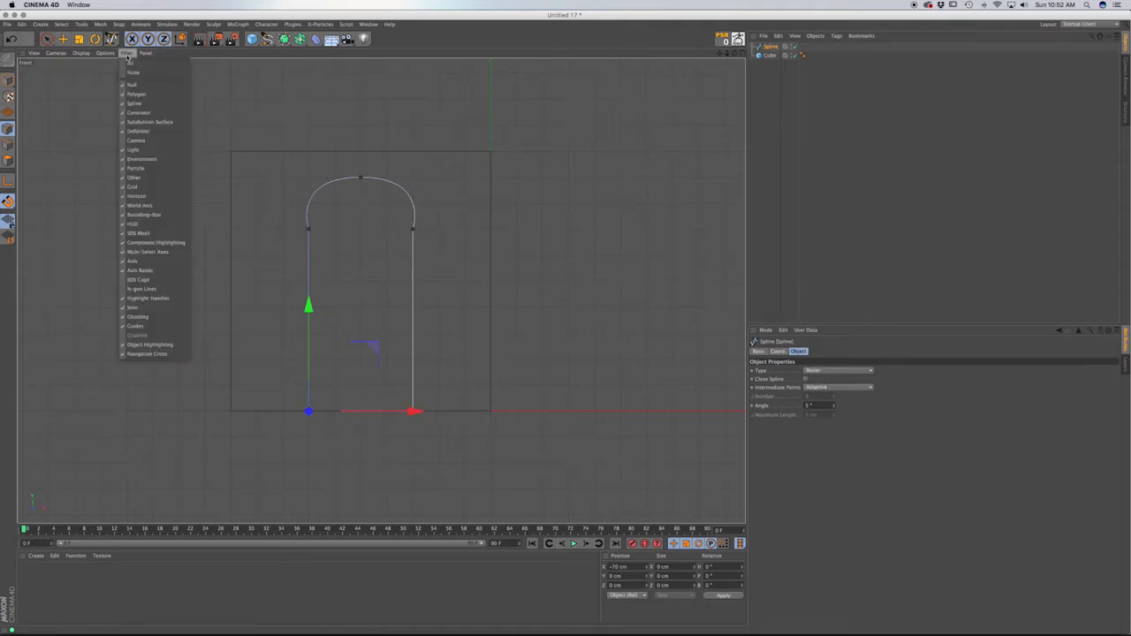
click(153, 264)
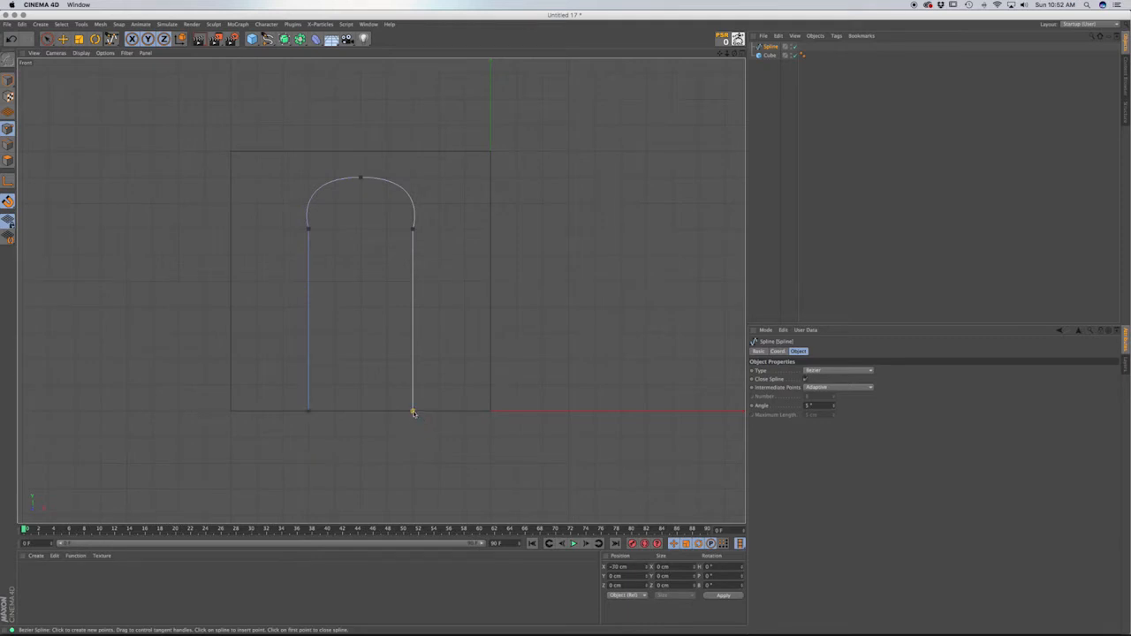
click(127, 53)
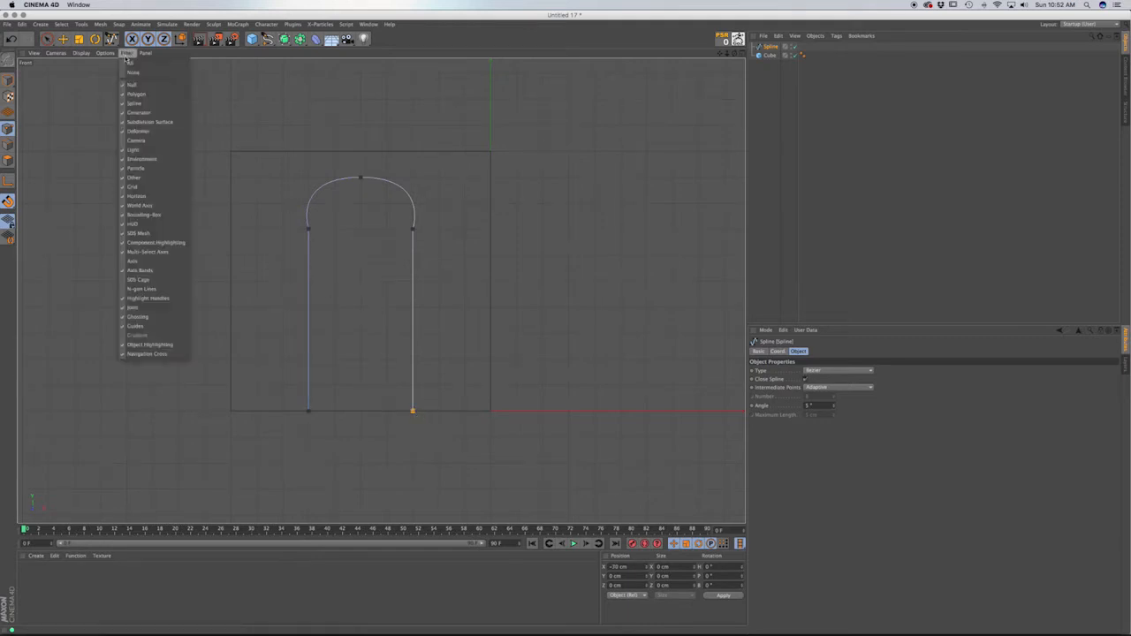
click(139, 263)
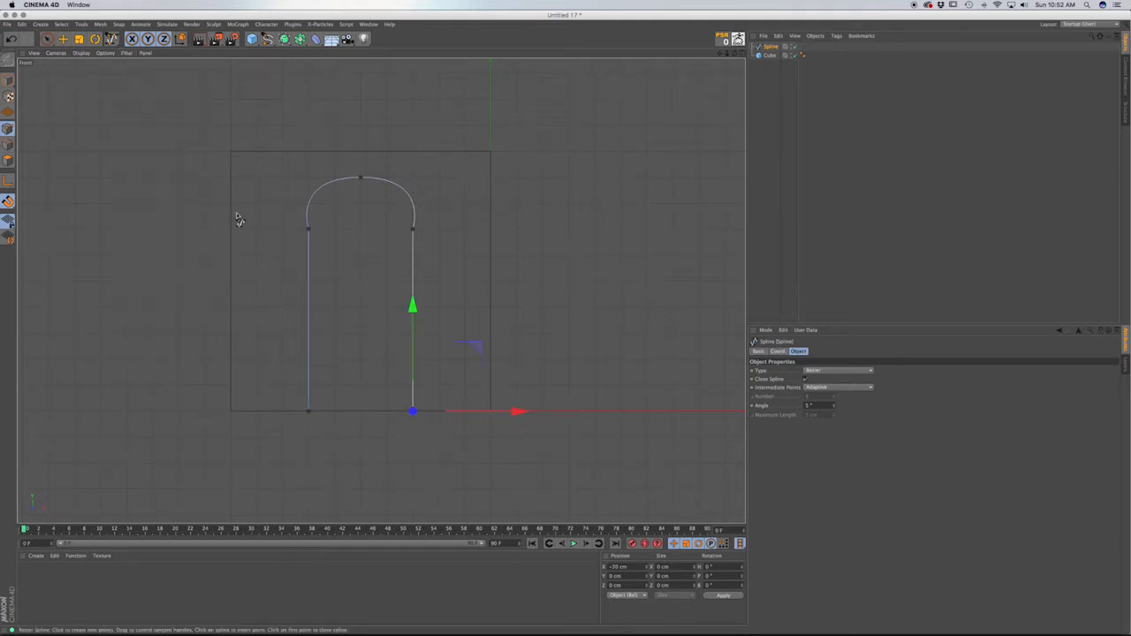
Widen the arch by moving its two points at X -70 cm outward to X -80 cm.
click(47, 39)
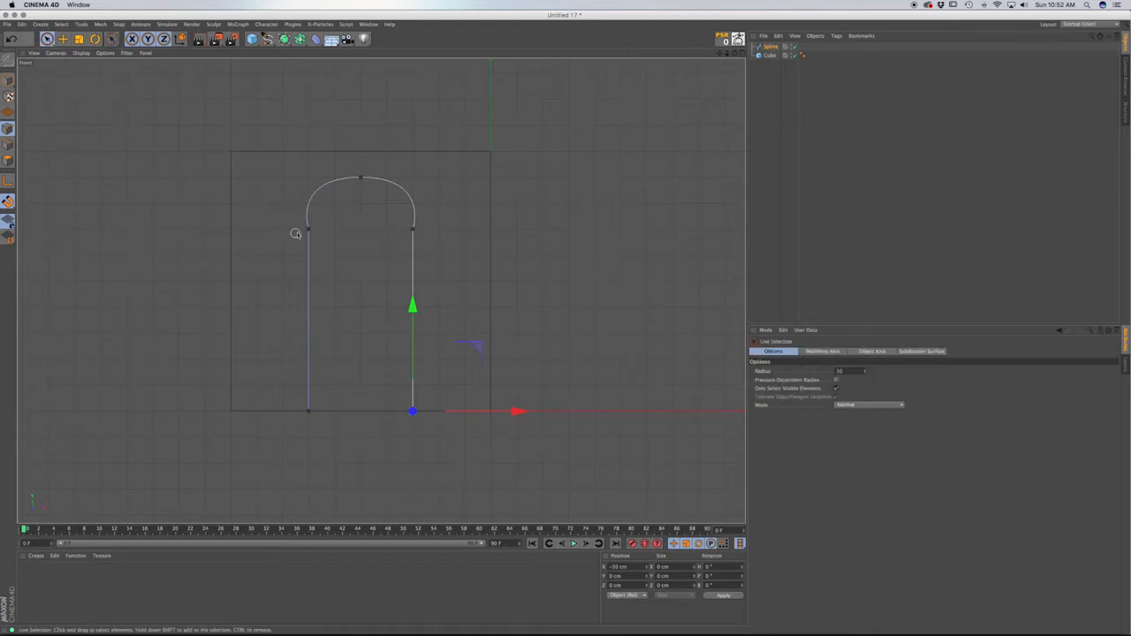
click(309, 229)
click(308, 429)
click(313, 232)
drag(414, 230, 390, 230)
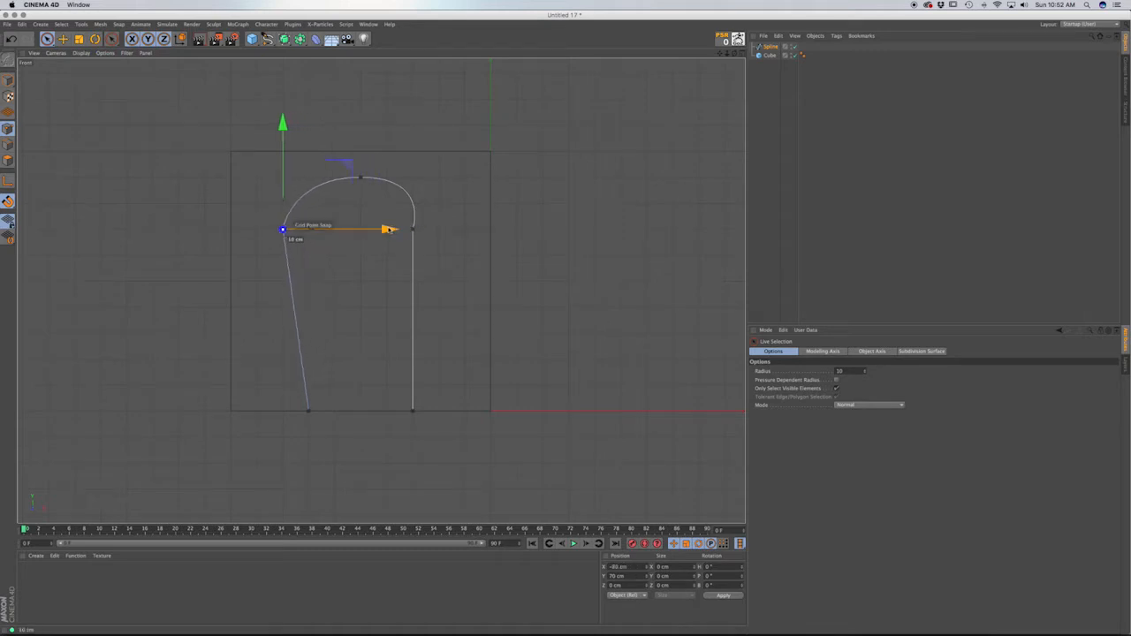
click(309, 411)
drag(415, 411, 390, 411)
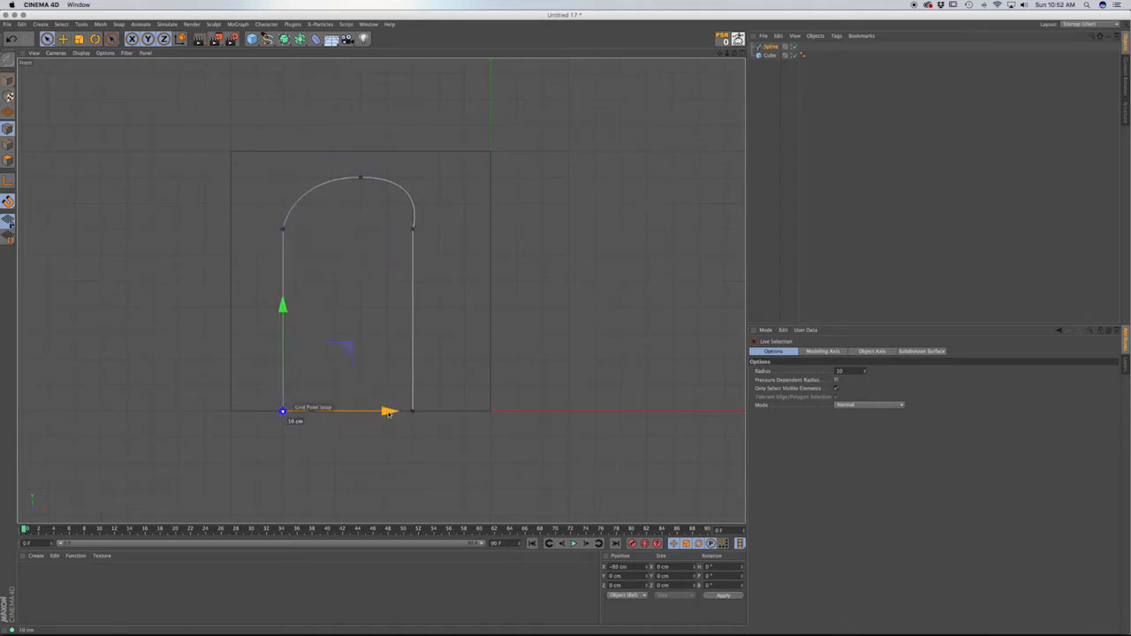
Move the arch's two points at X -30 cm outward to X -20 cm.
click(406, 228)
click(408, 228)
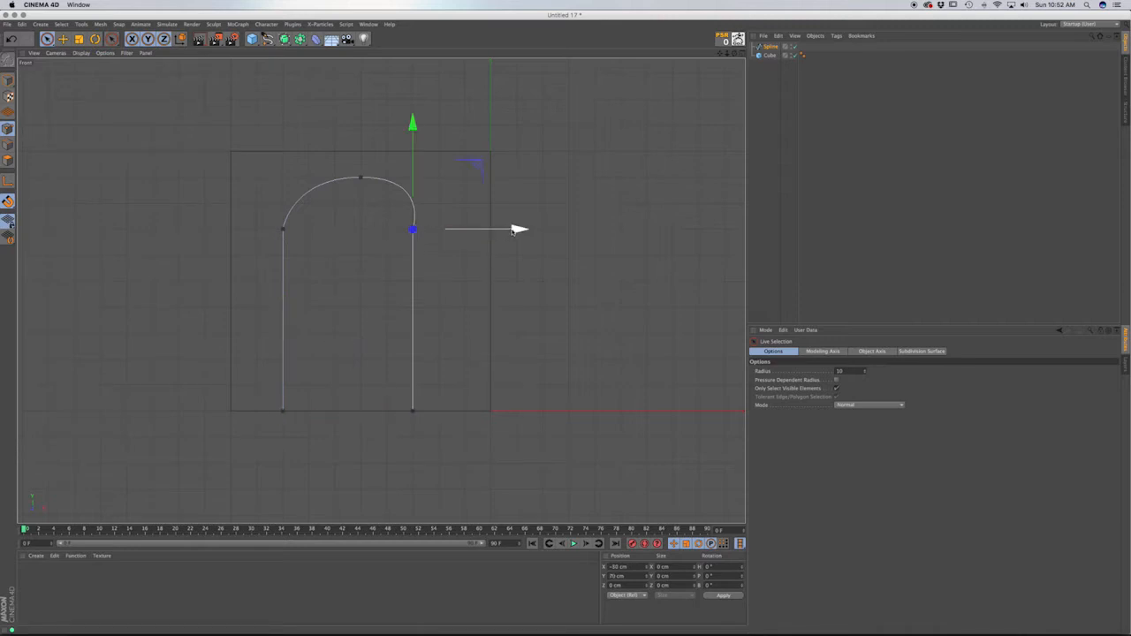
drag(517, 230, 541, 228)
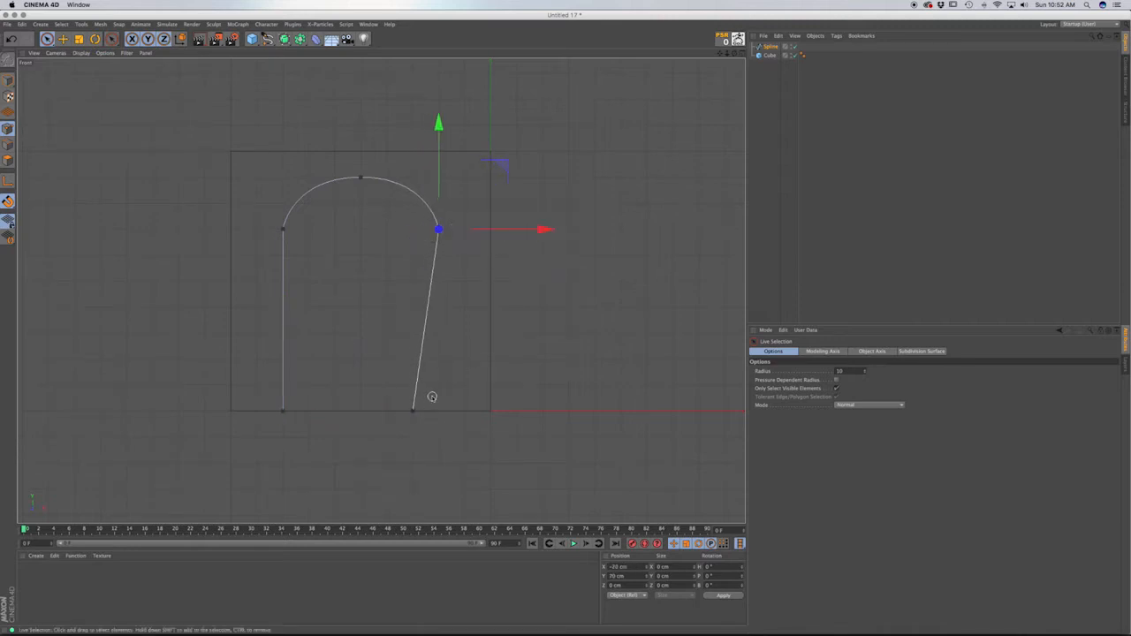
click(413, 411)
drag(518, 412, 541, 412)
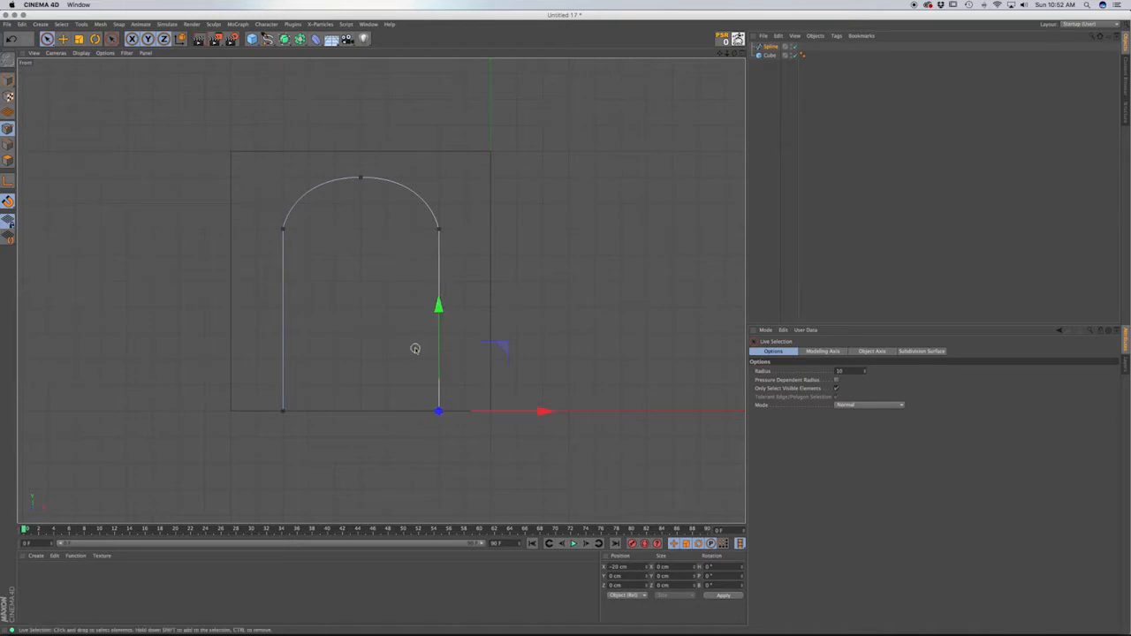
Add an Extrude generator and make the arch spline its child.
key(F1)
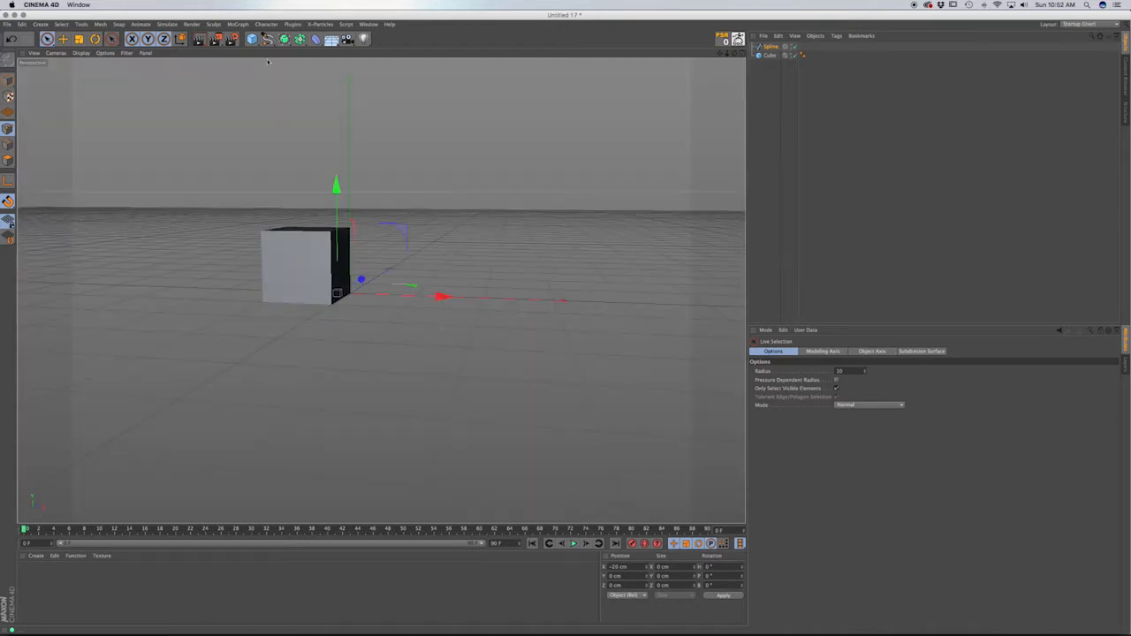
drag(284, 39, 403, 52)
drag(770, 54, 775, 47)
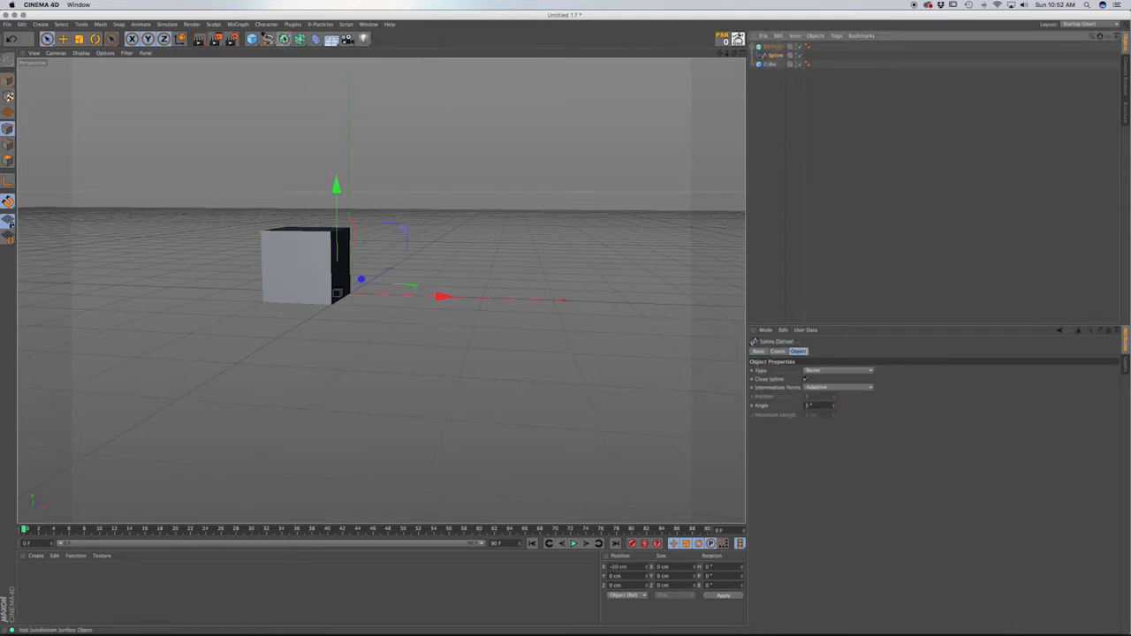
Add a Boole object and nest the cube and the Extrude inside it, with the cube first.
drag(300, 39, 327, 45)
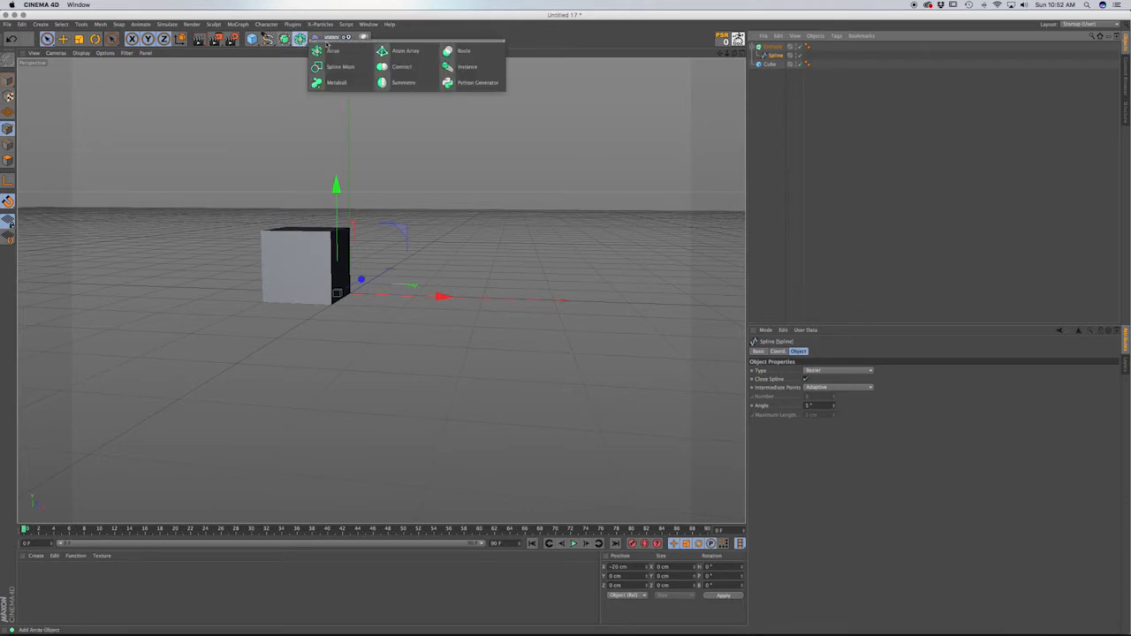
click(465, 51)
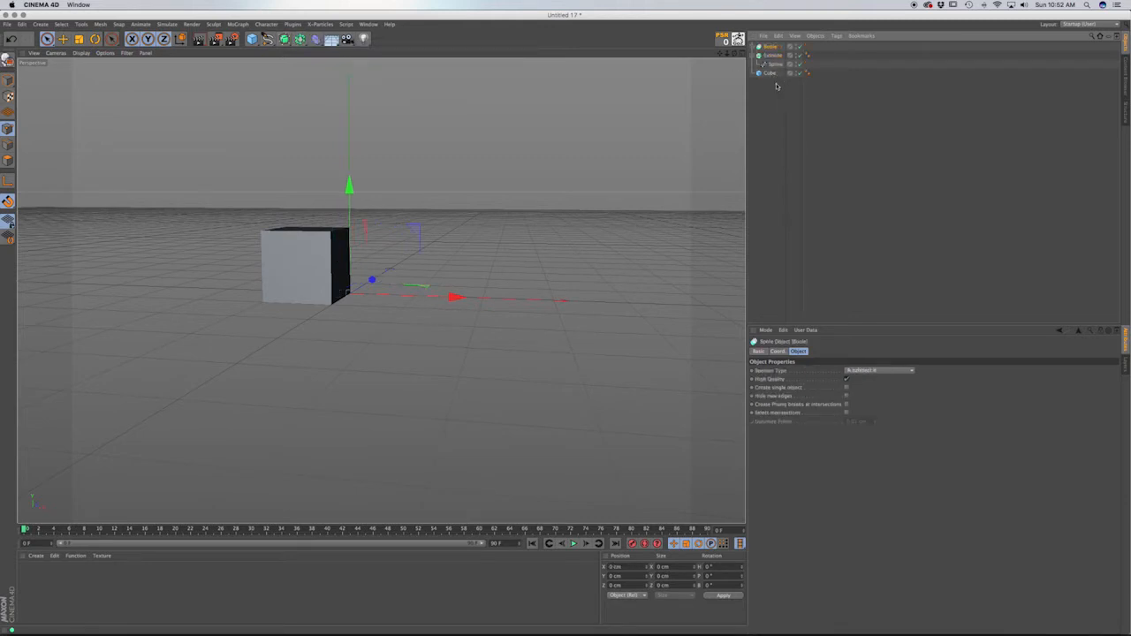
drag(774, 81, 774, 55)
click(774, 78)
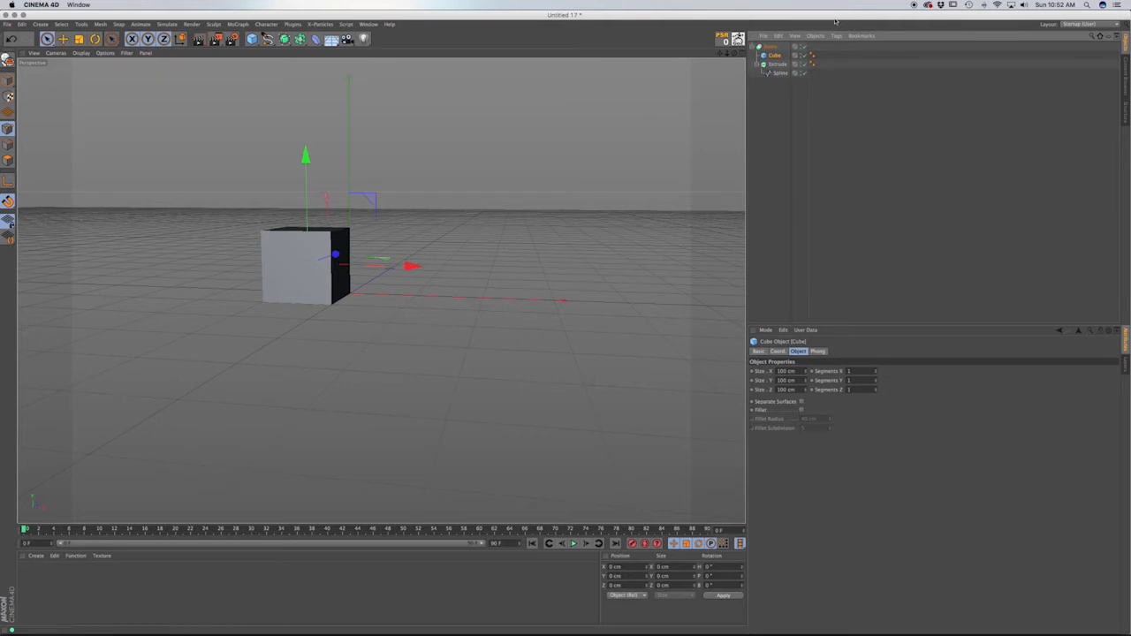
click(772, 47)
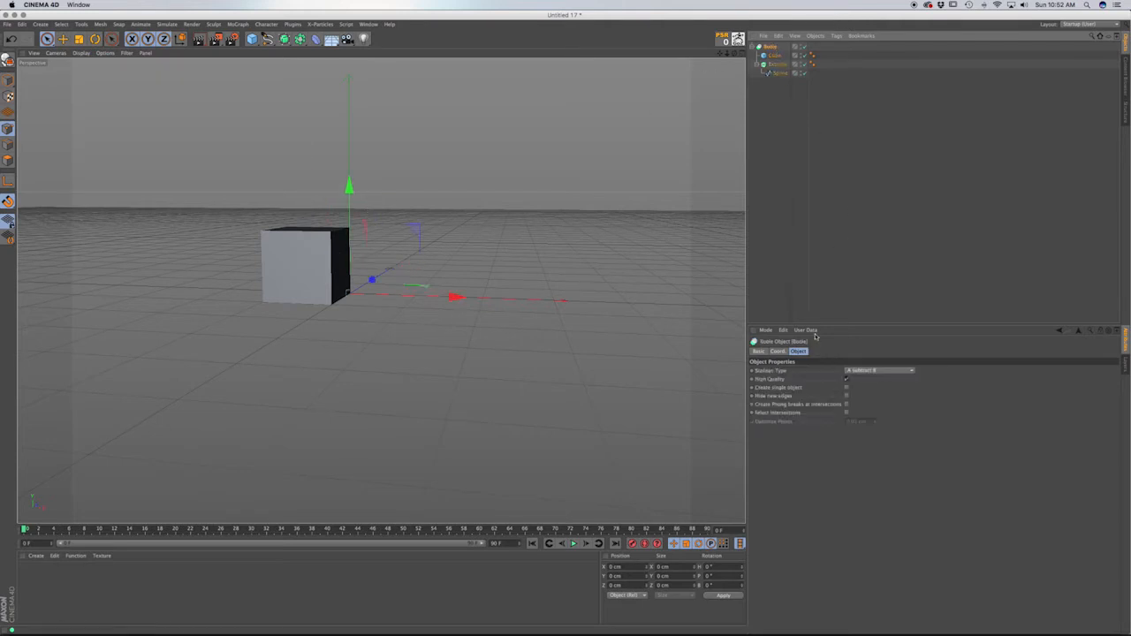
Set the Extrude's Z movement to 100 cm.
click(776, 63)
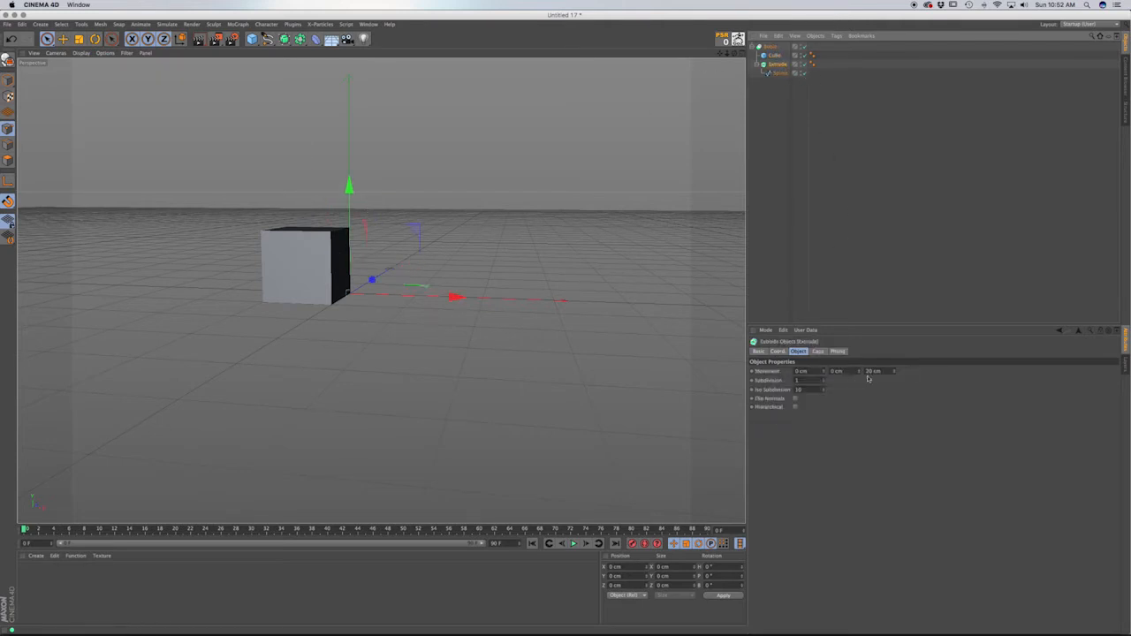
click(871, 371)
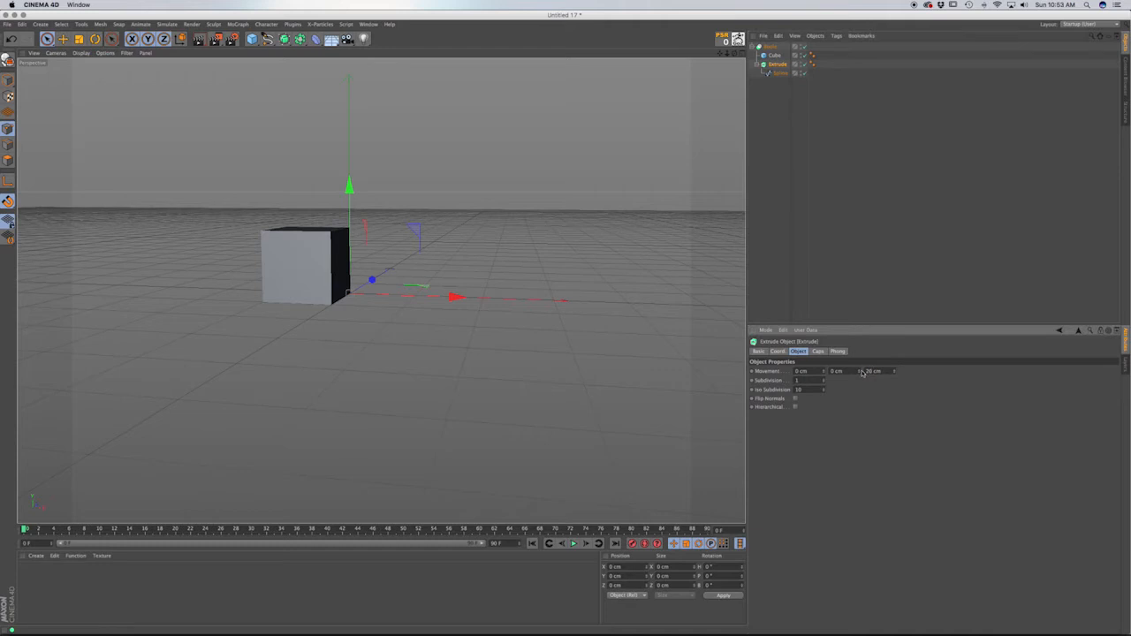
key(0)
click(778, 66)
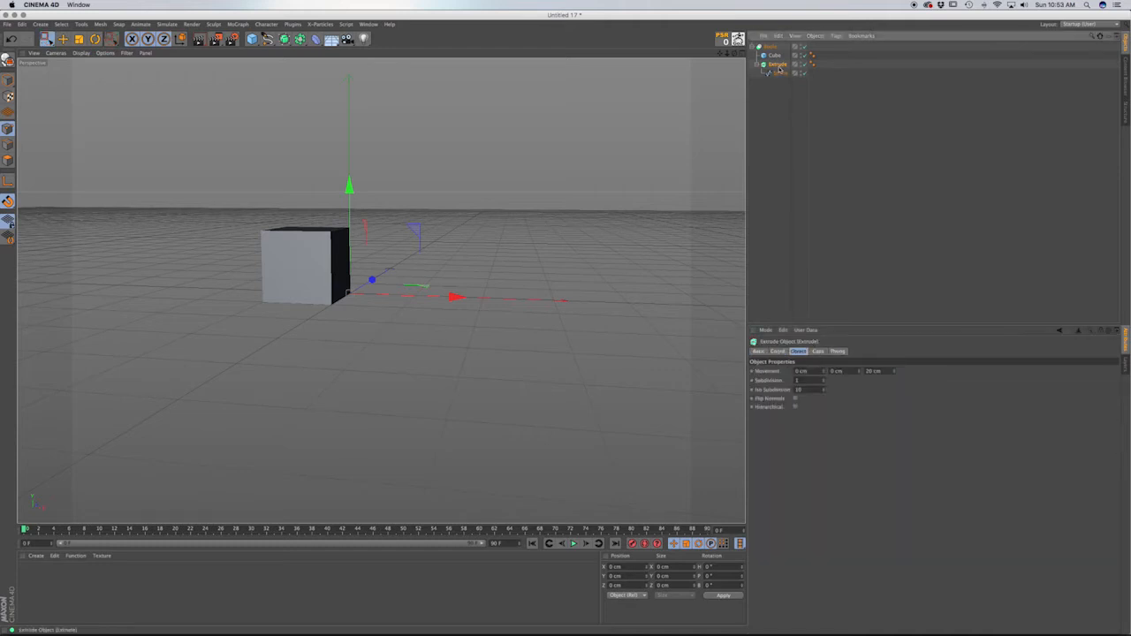
click(873, 371)
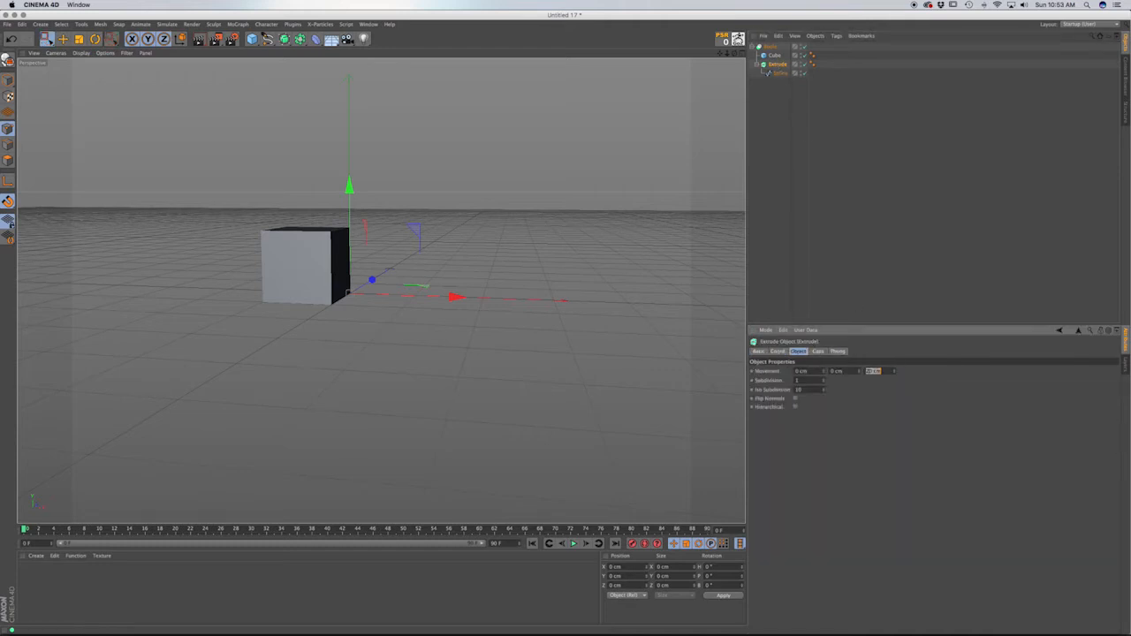
text(100)
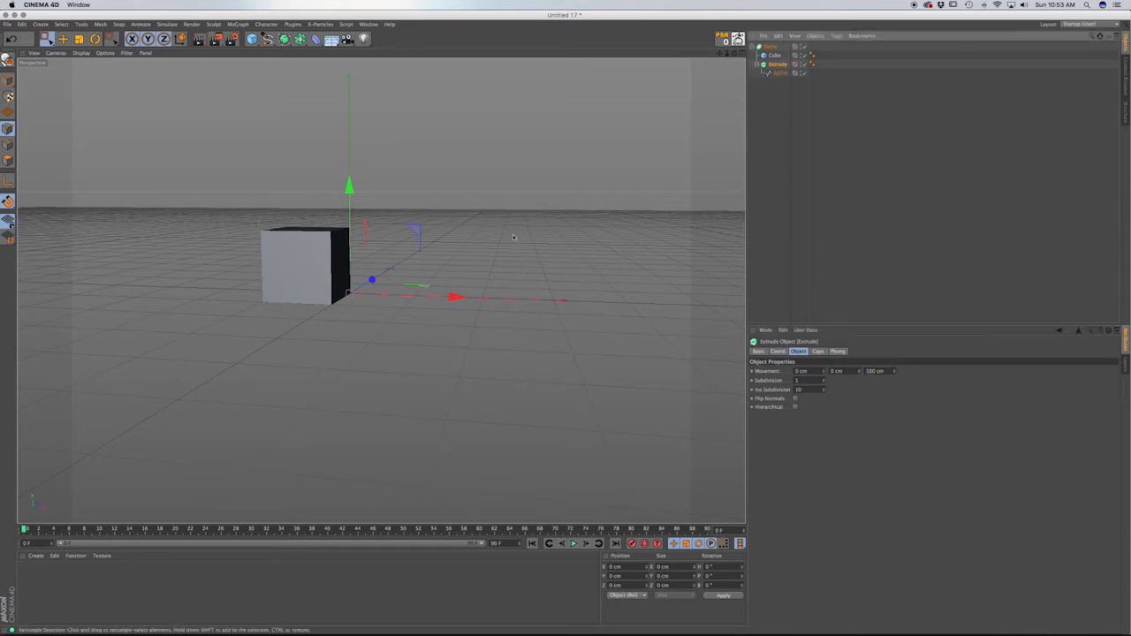
Take the Extrude out of the Boole and shift it -100 cm along Z in the top view to match the cube.
key(F2)
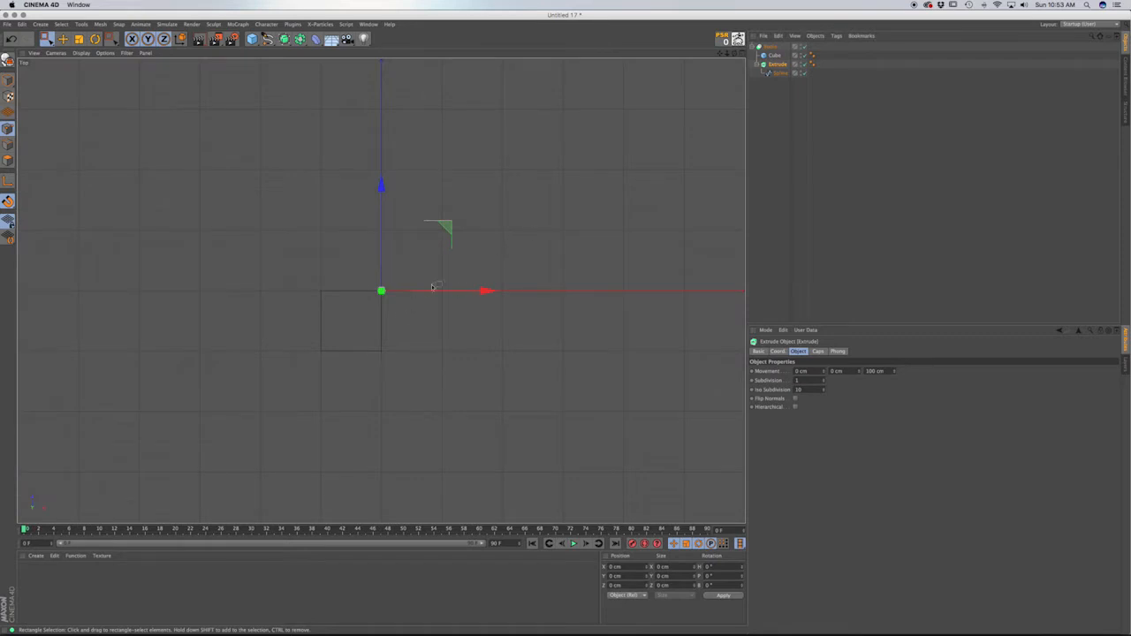
drag(774, 69, 774, 70)
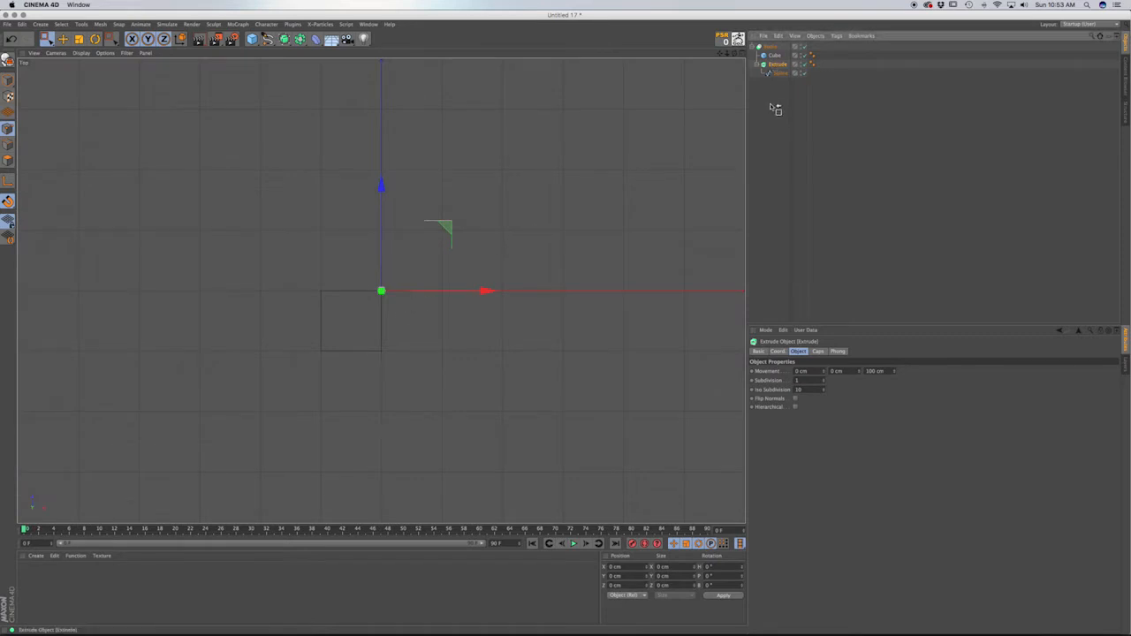
drag(379, 192, 381, 248)
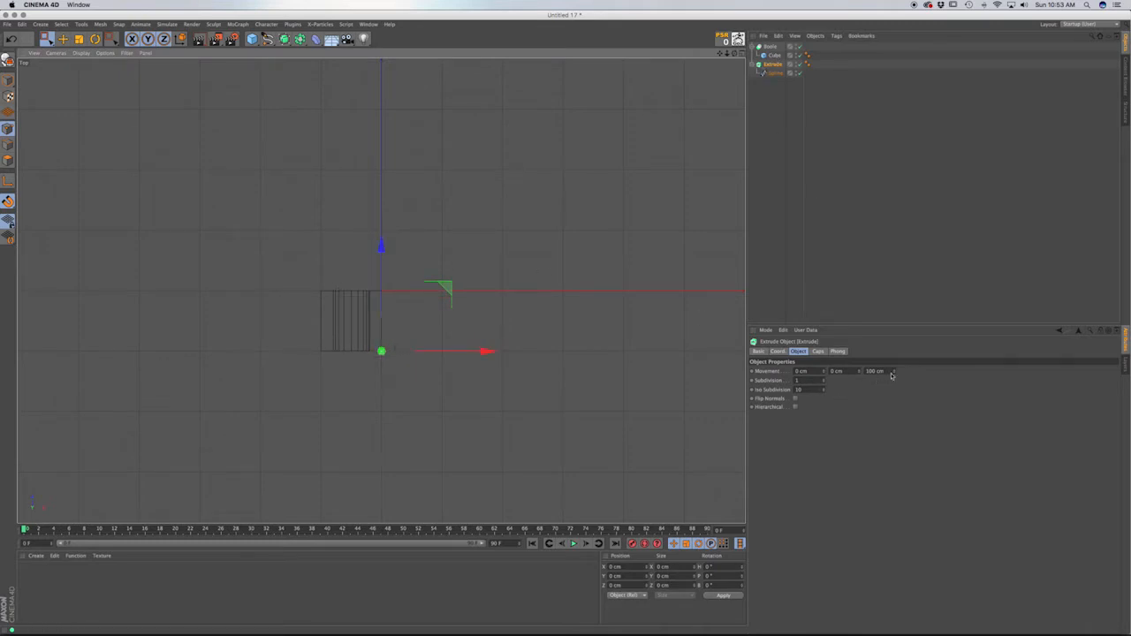
Increase the Extrude's Z movement to 101 cm.
click(894, 370)
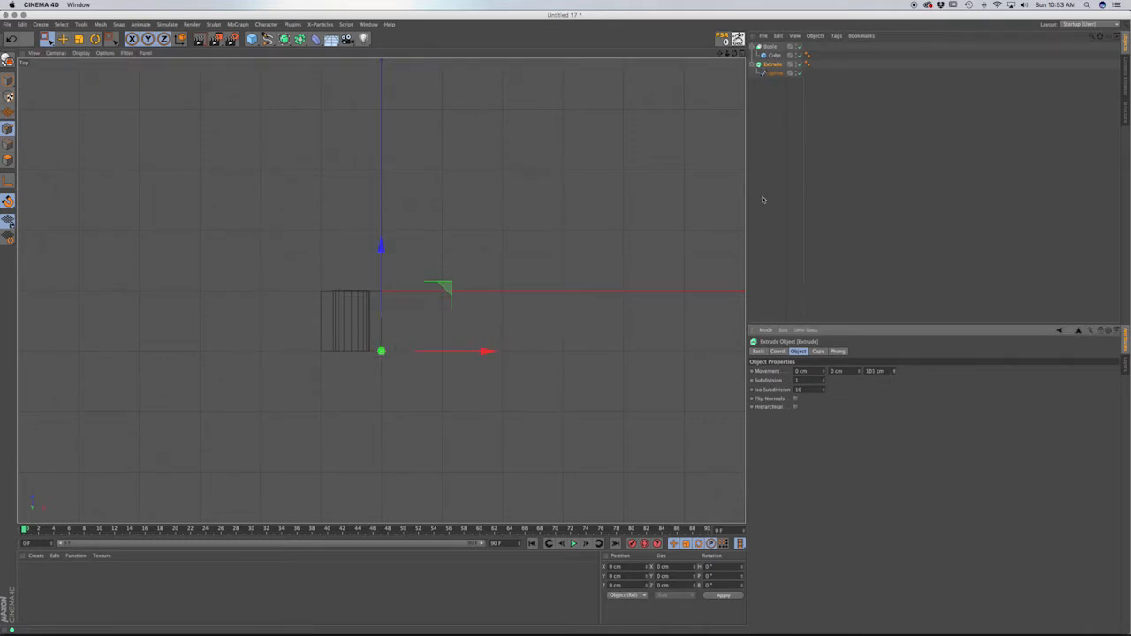
Nest the Extrude back inside the Boole below the cube and inspect the arched opening in perspective.
drag(771, 65, 774, 55)
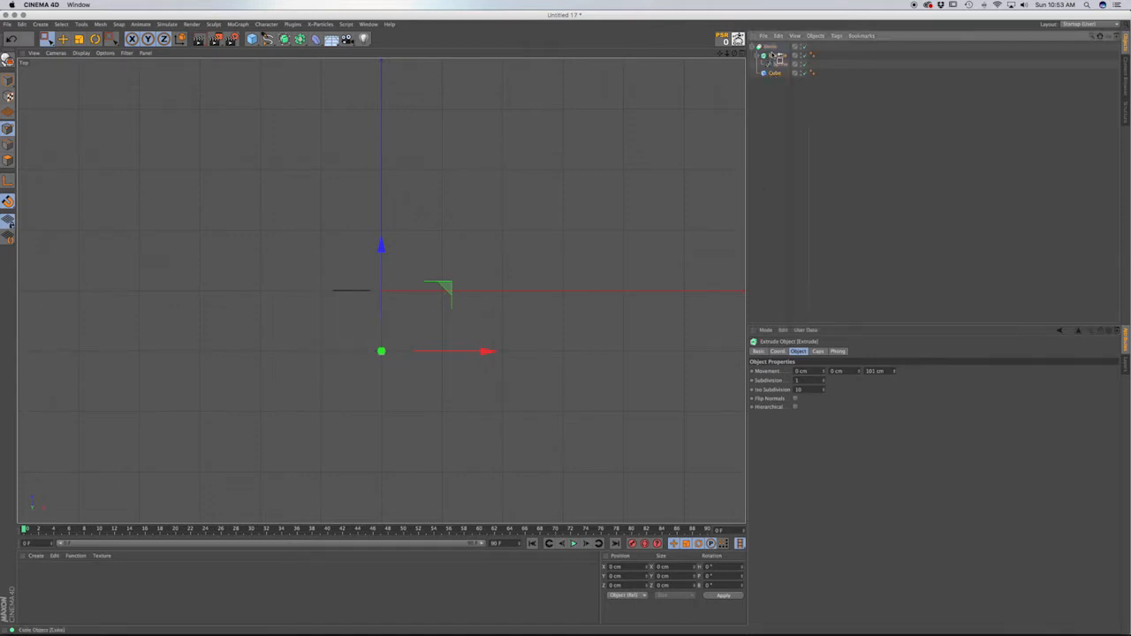
key(Delete)
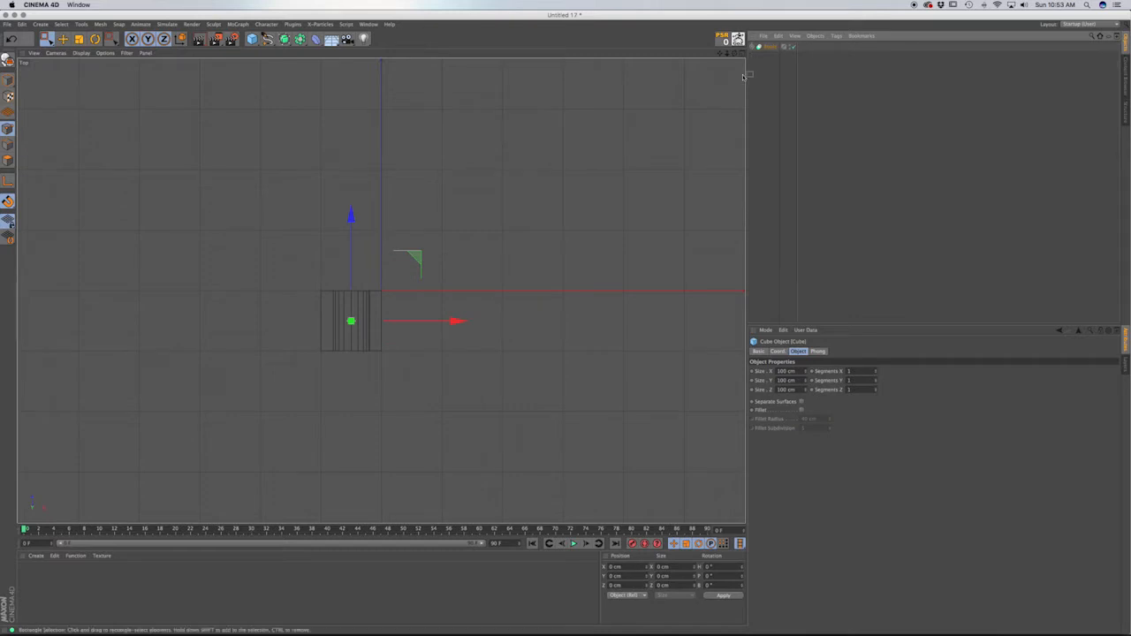
key(F1)
alt+drag(320, 287, 29, 289)
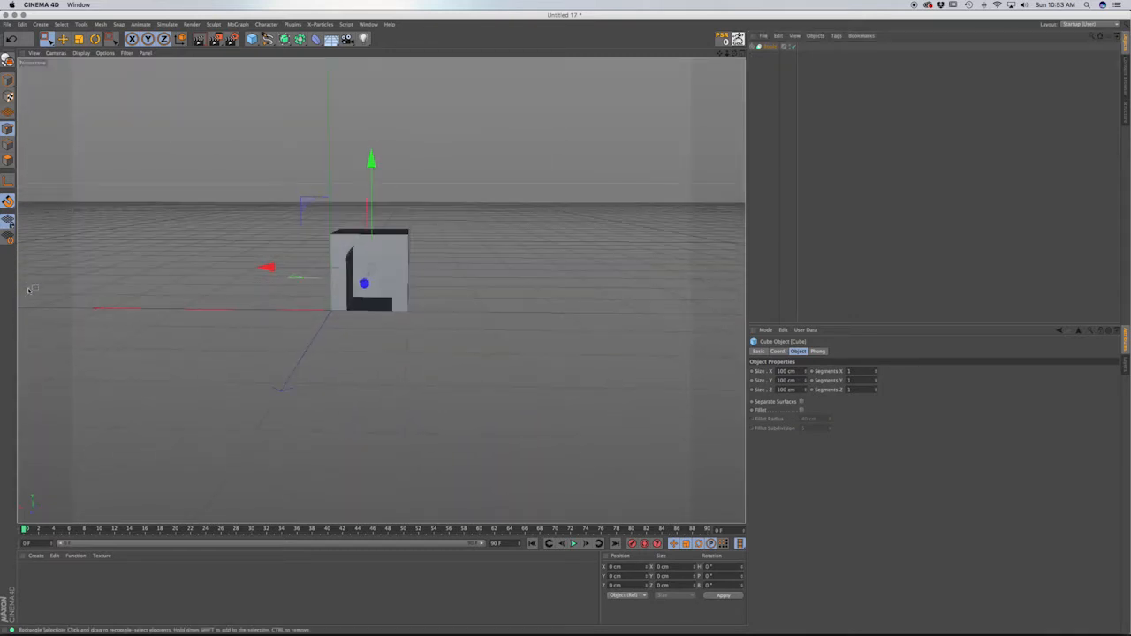
scroll(333, 265, up, 6)
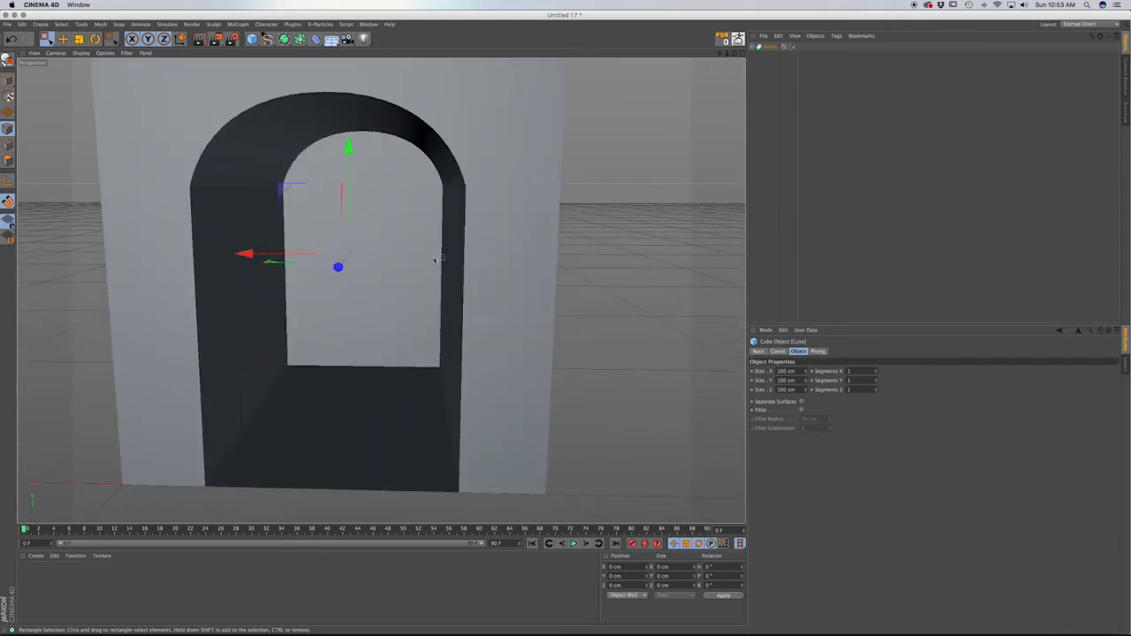
scroll(434, 259, down, 5)
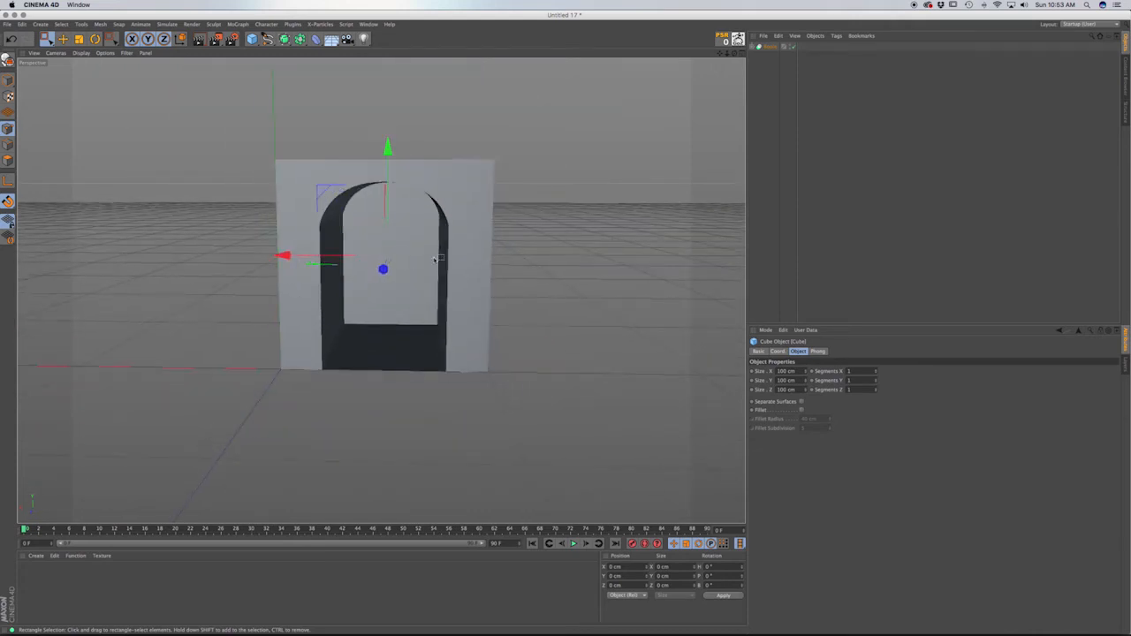
In the front view, move the two left-hand points of the arch spline 10 cm inward to X -70 cm.
click(751, 48)
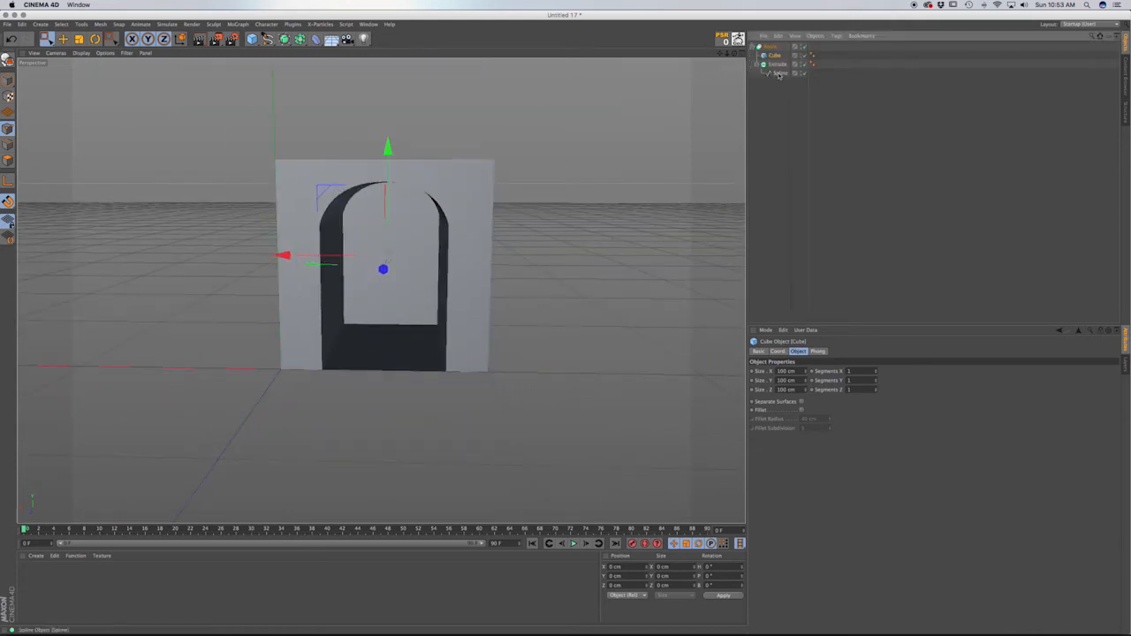
click(779, 74)
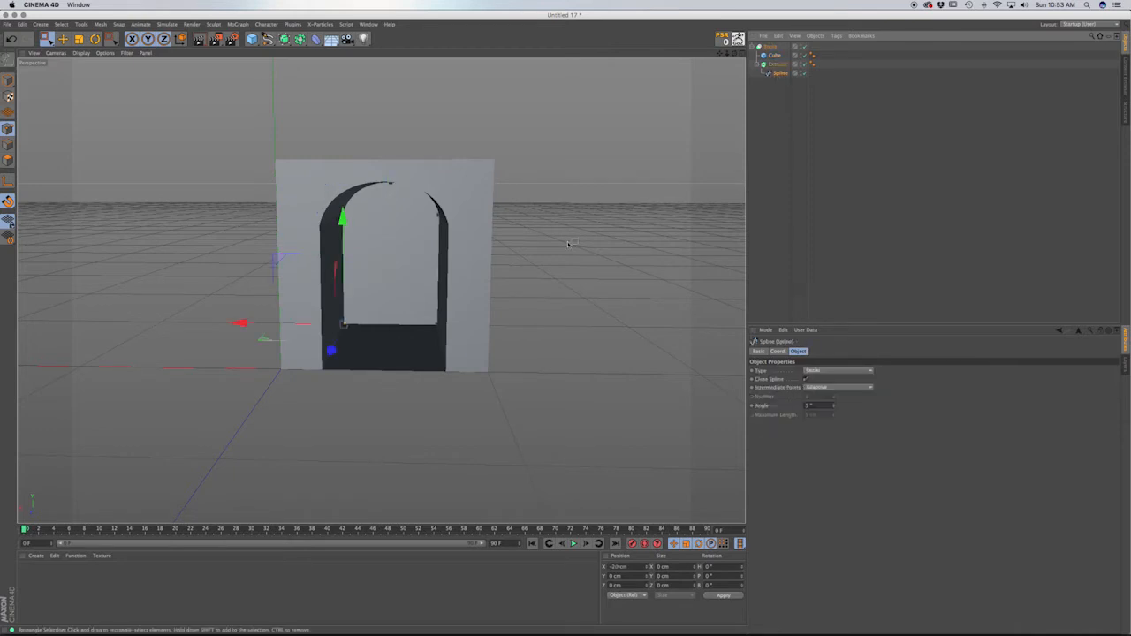
key(F2)
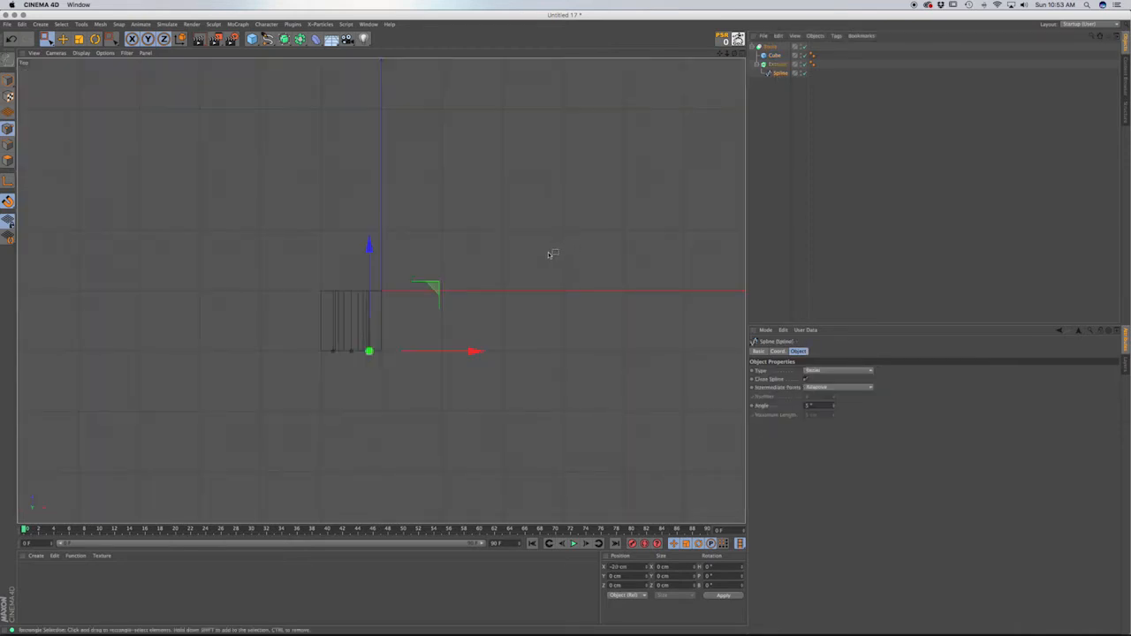
key(F4)
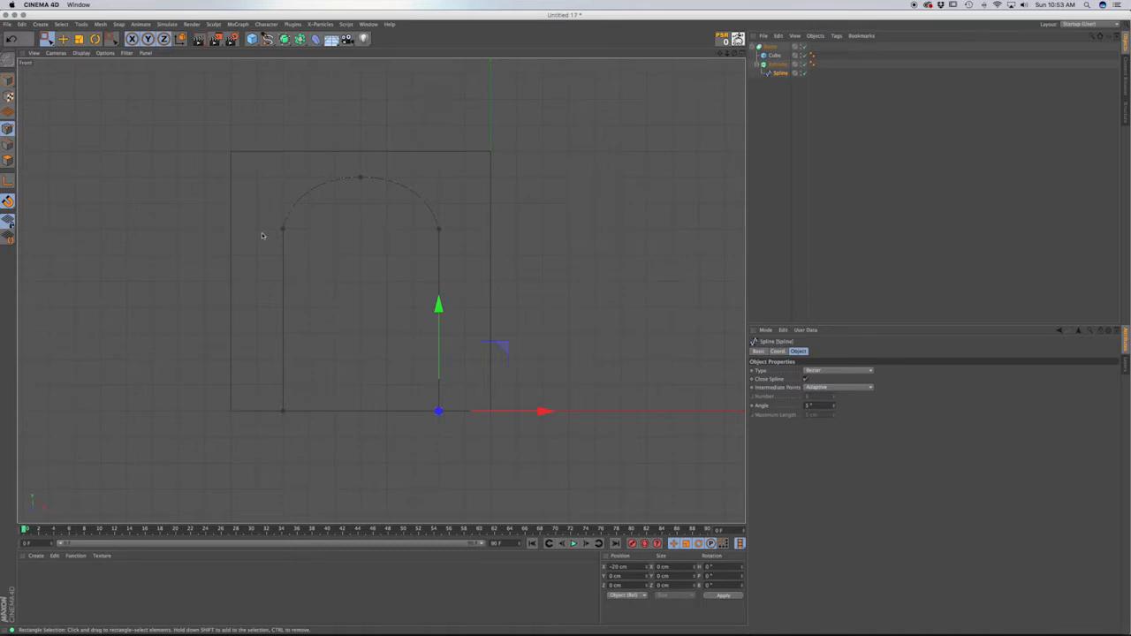
drag(47, 39, 71, 44)
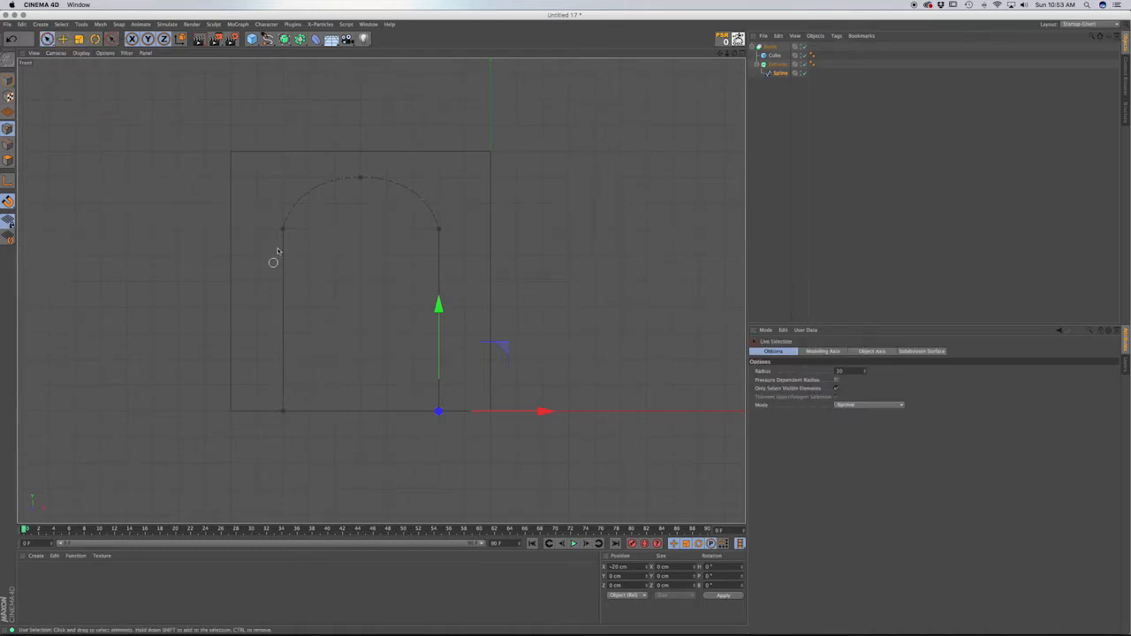
click(276, 232)
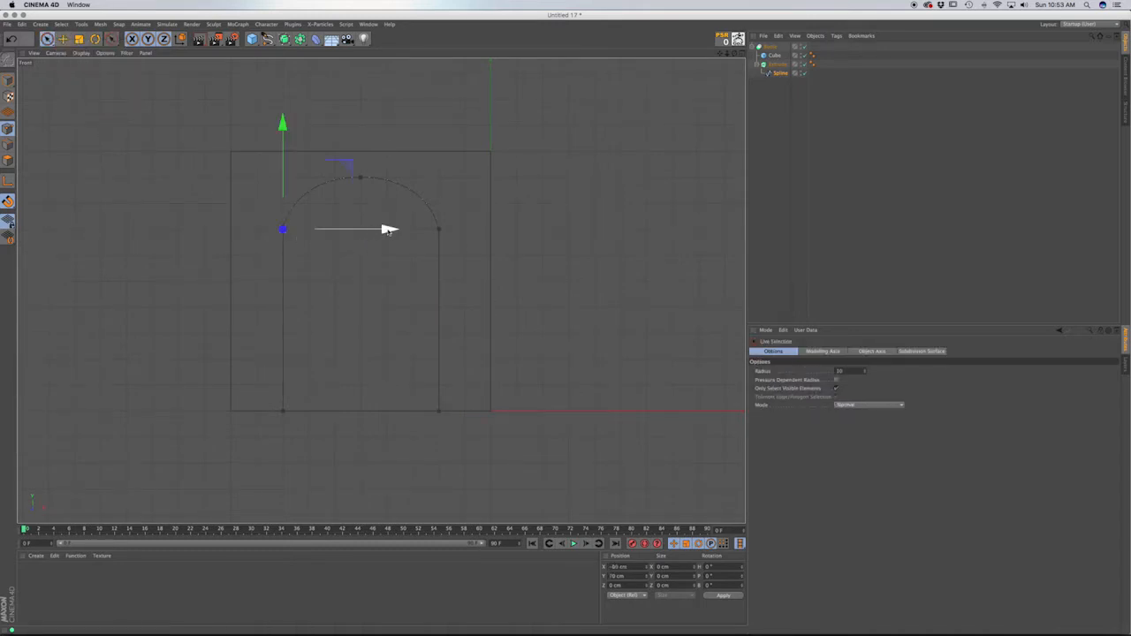
drag(389, 229, 414, 228)
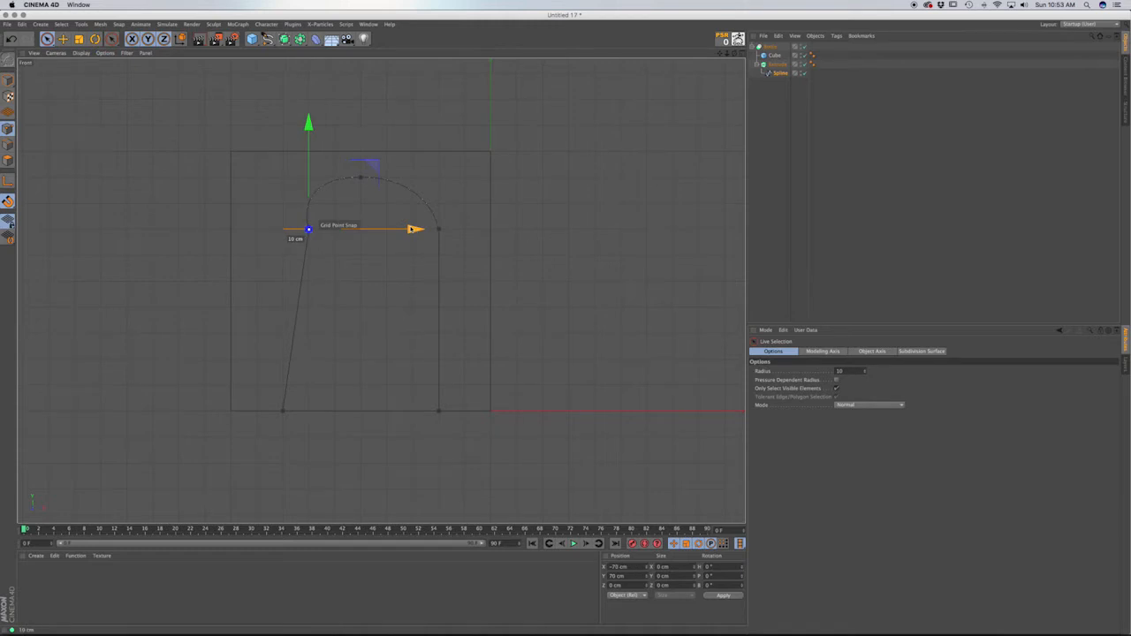
click(279, 414)
drag(388, 412, 413, 411)
Move the two right-hand points of the arch spline 10 cm inward to X -30 cm.
click(439, 411)
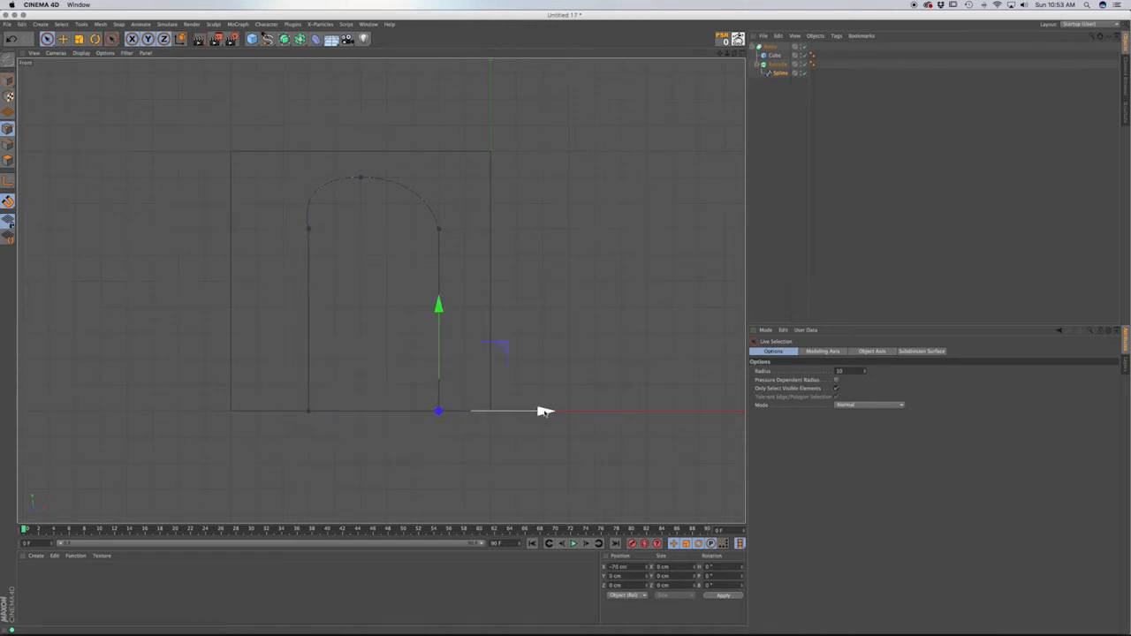
drag(544, 411, 518, 412)
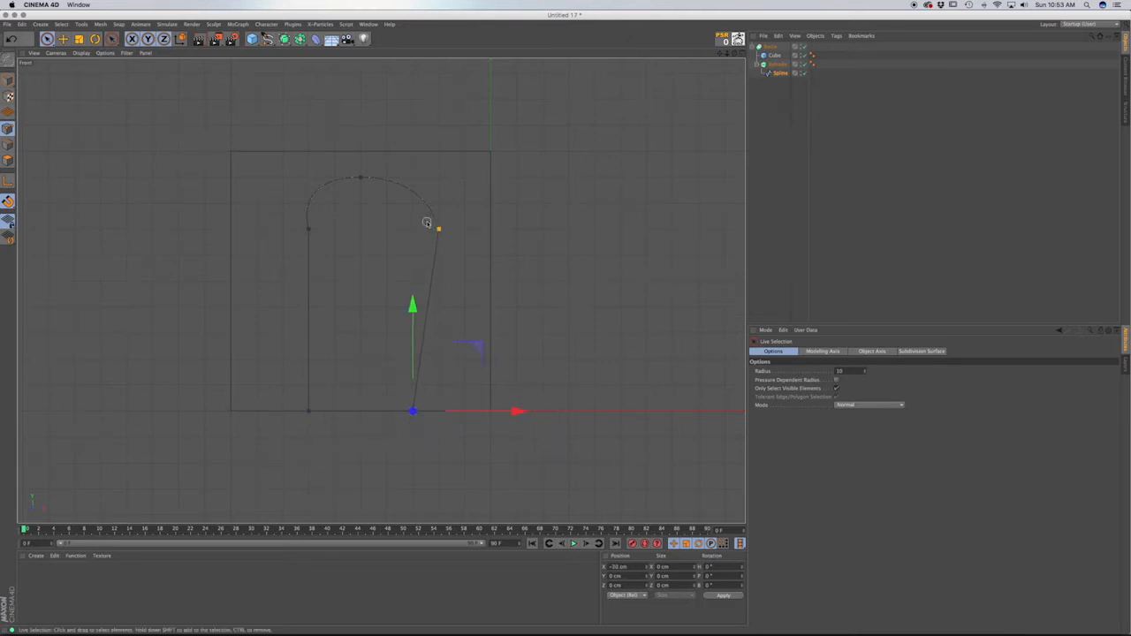
click(438, 229)
drag(542, 229, 519, 231)
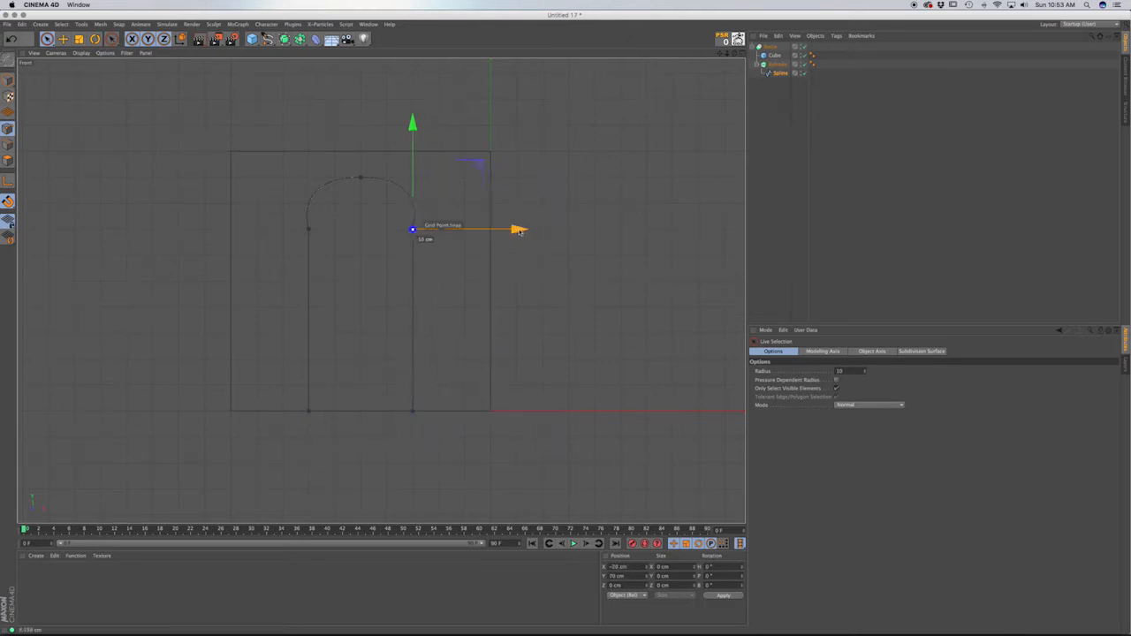
Scale down the tangents of the arch spline's top point to round the narrowed arch evenly.
click(359, 178)
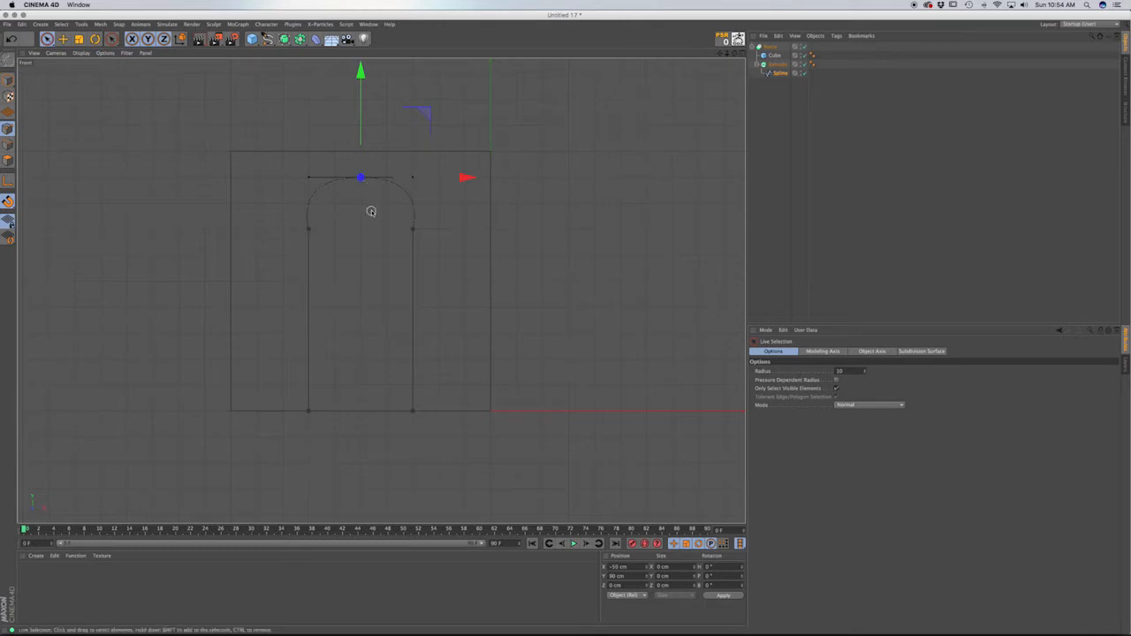
key(t)
drag(403, 189, 409, 232)
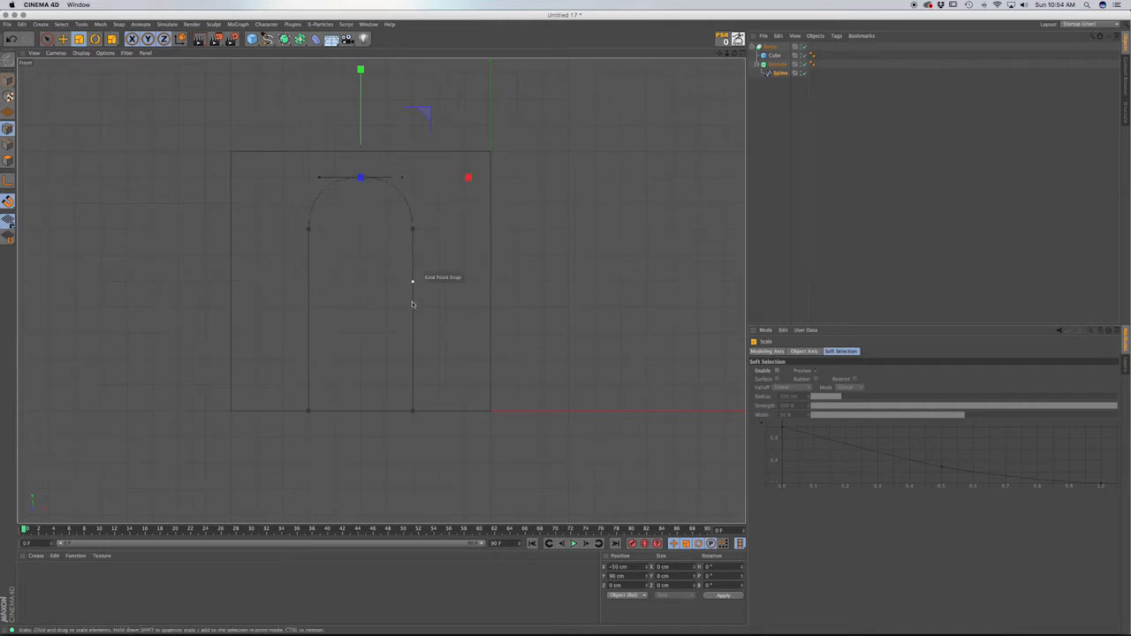
click(543, 242)
Save the project as Window.c4d in the Assets folder.
key(super+s)
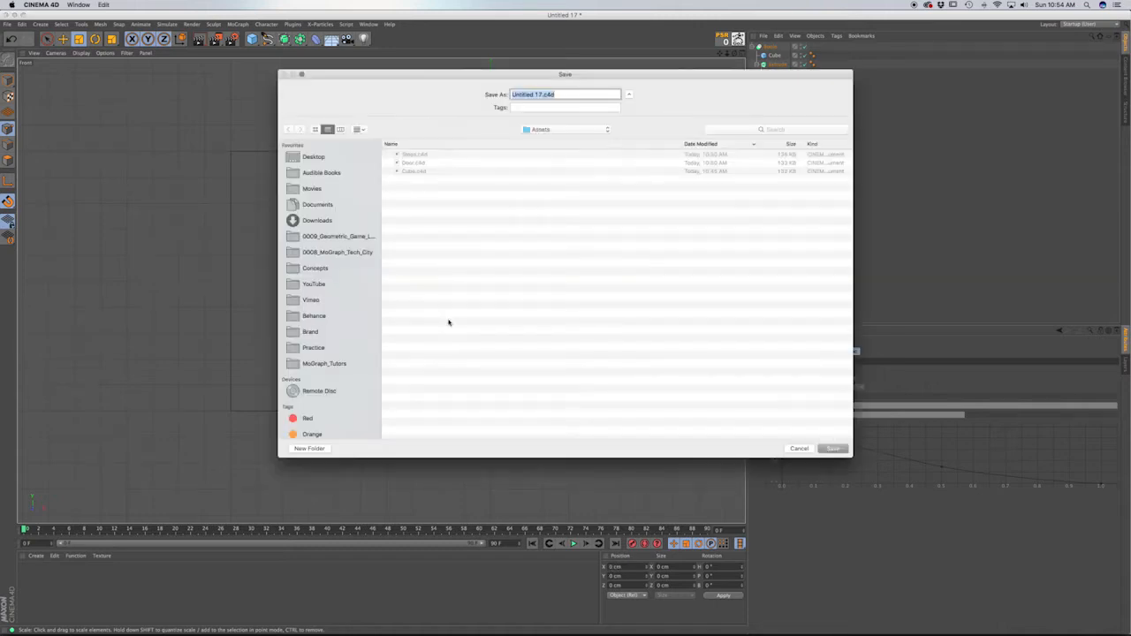
click(543, 94)
drag(542, 95, 487, 94)
text(Window)
click(832, 447)
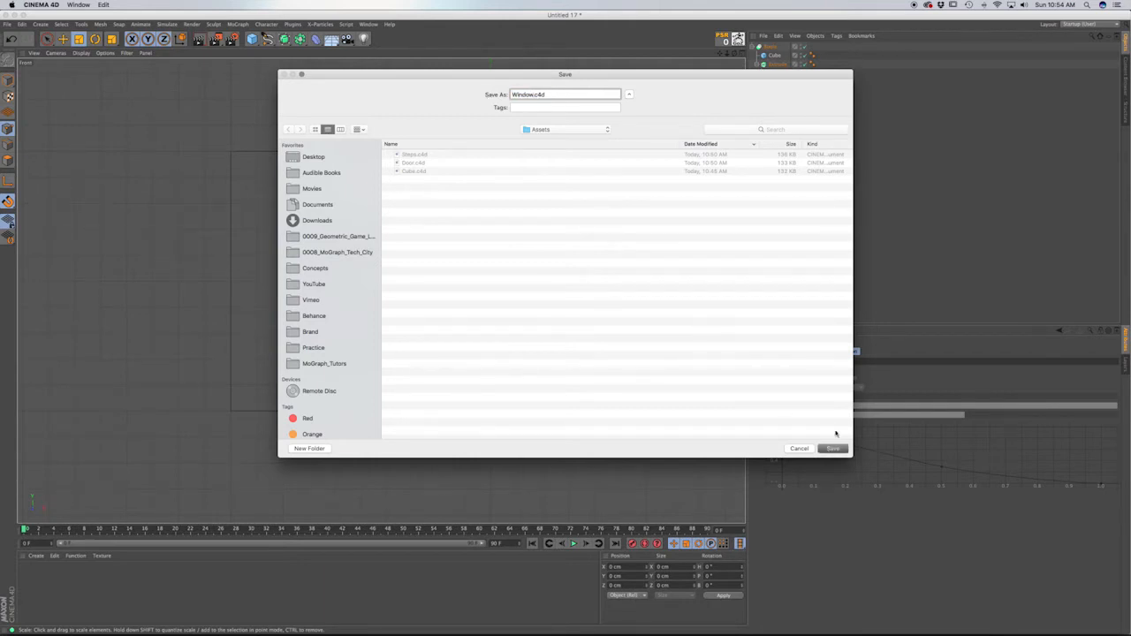
Rename the Boole object as Window.
click(767, 48)
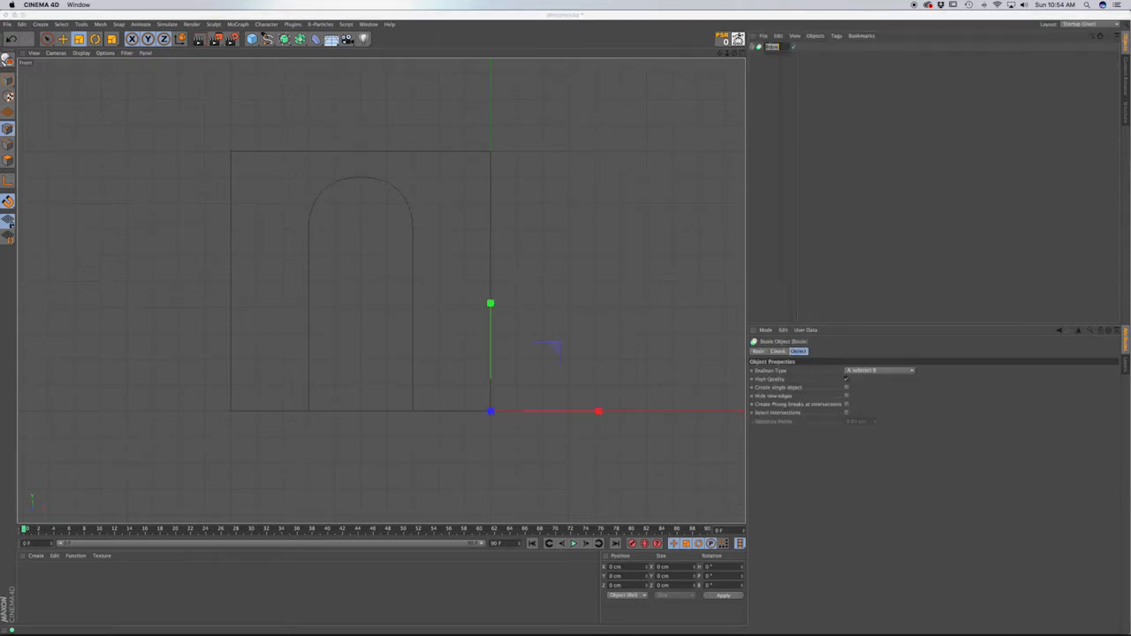
text(Window)
key(Return)
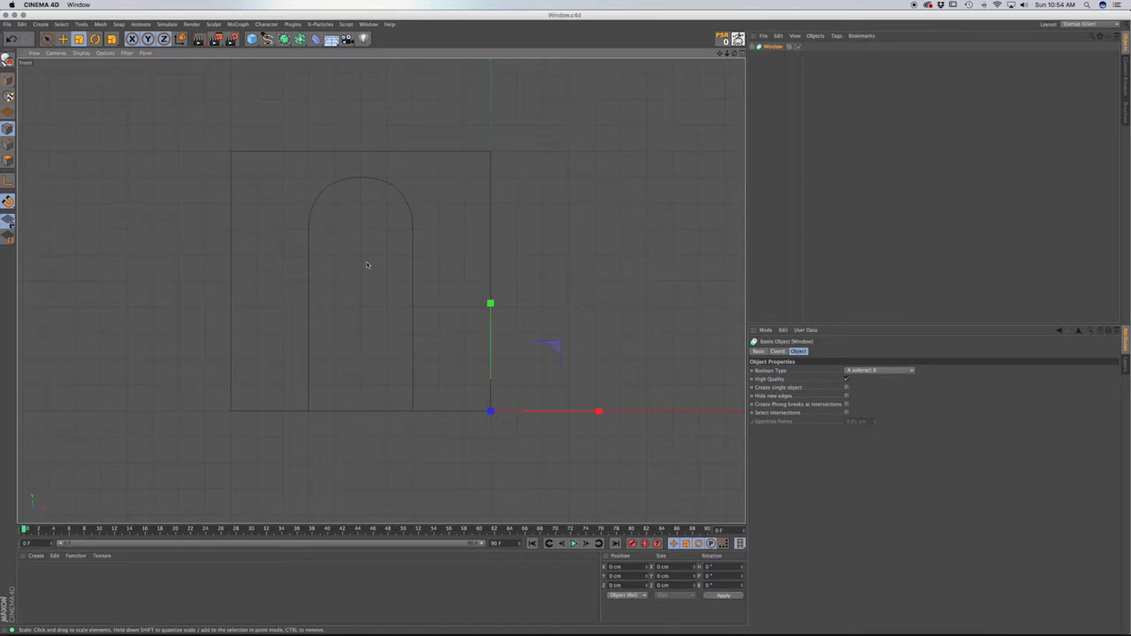
scroll(443, 381, down, 4)
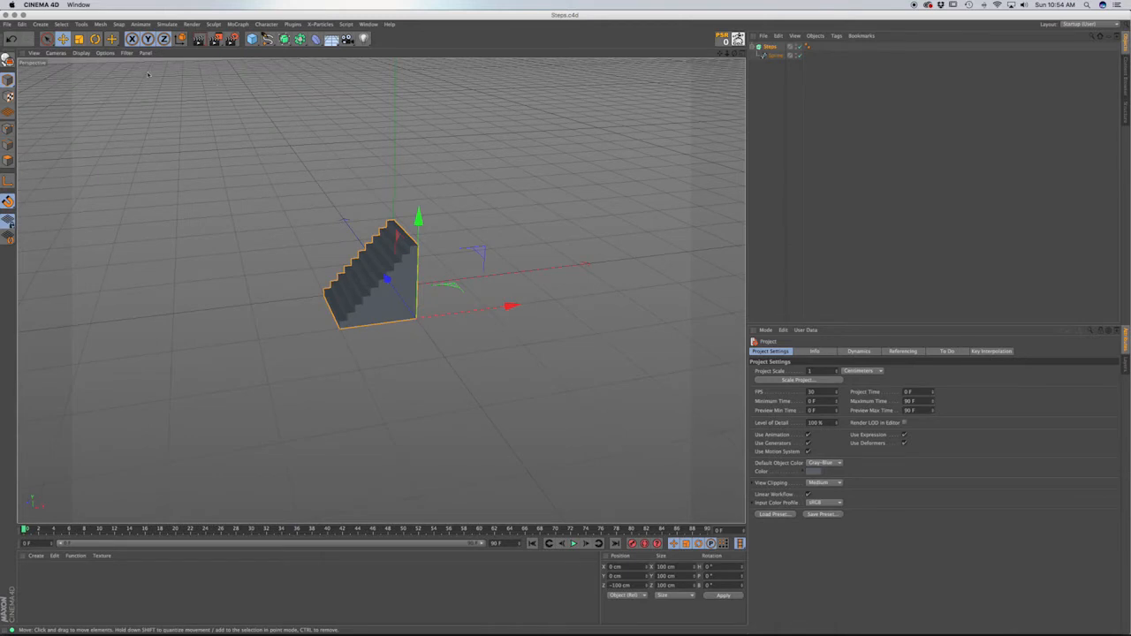
Open the Geometric_World.c4d project from the CAD folder.
click(369, 24)
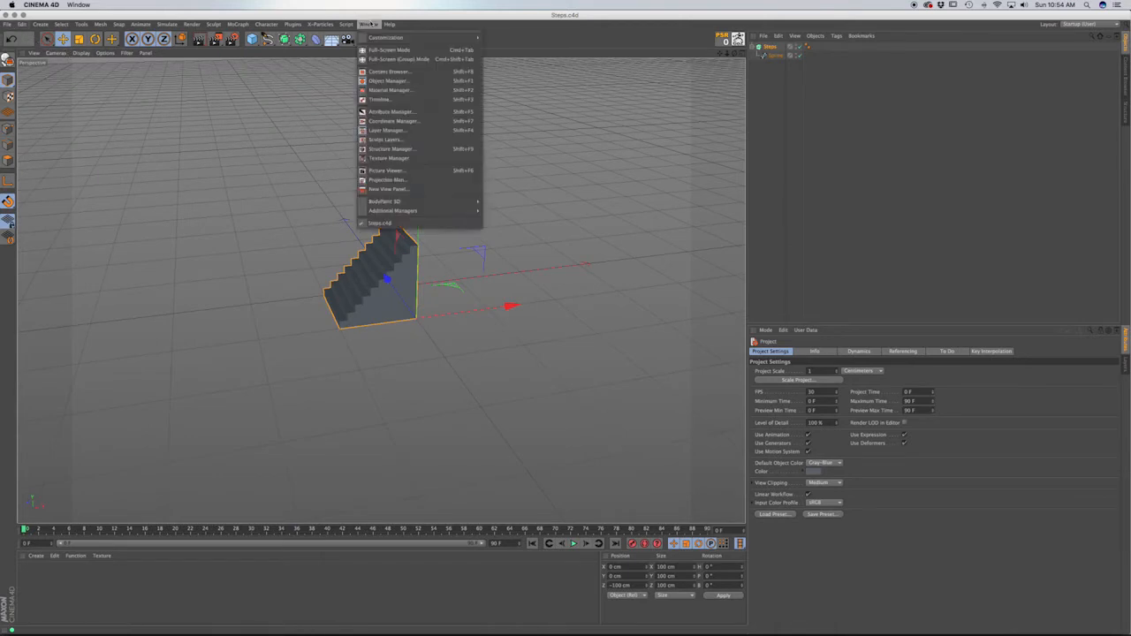
click(372, 24)
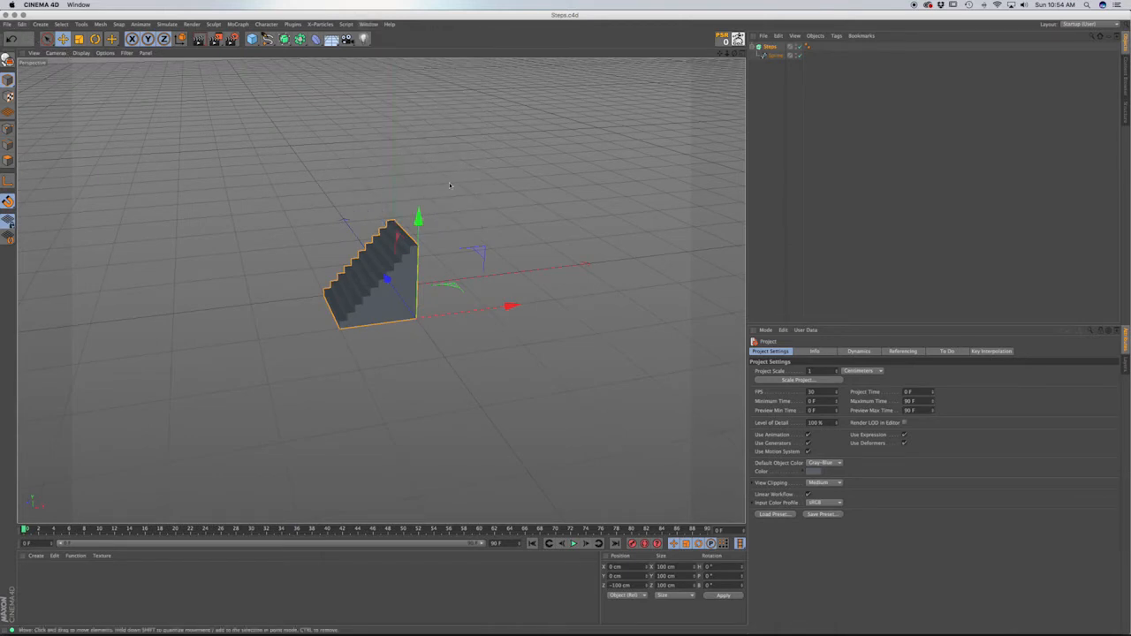
key(super+o)
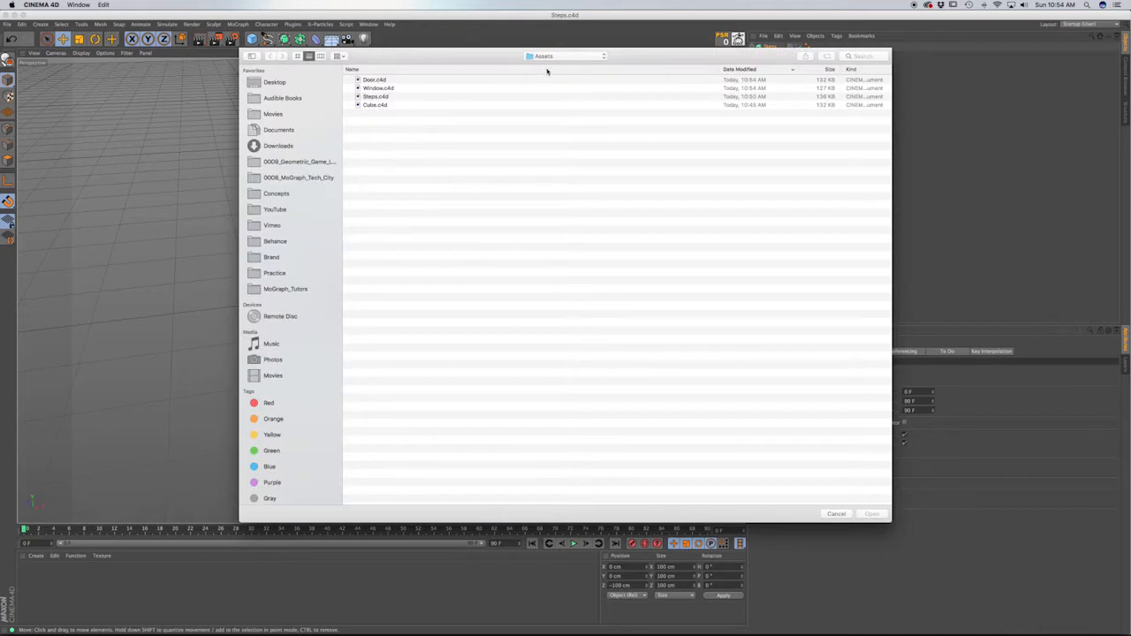
click(547, 56)
click(547, 68)
click(395, 89)
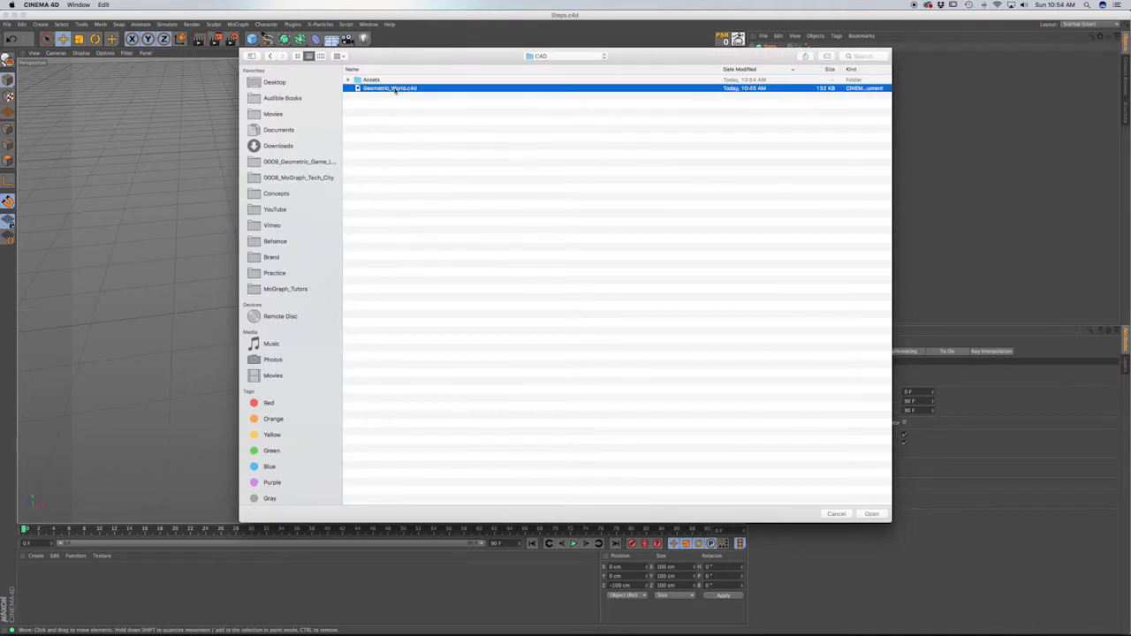
double_click(394, 89)
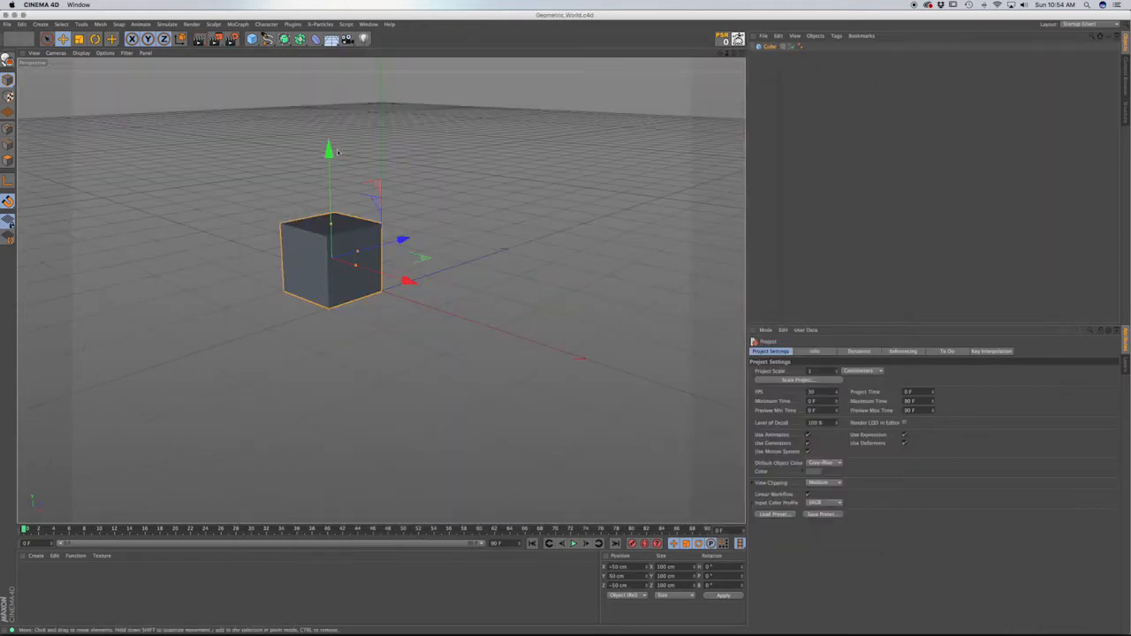
Merge Door.c4d from the Assets folder into the world scene.
click(763, 35)
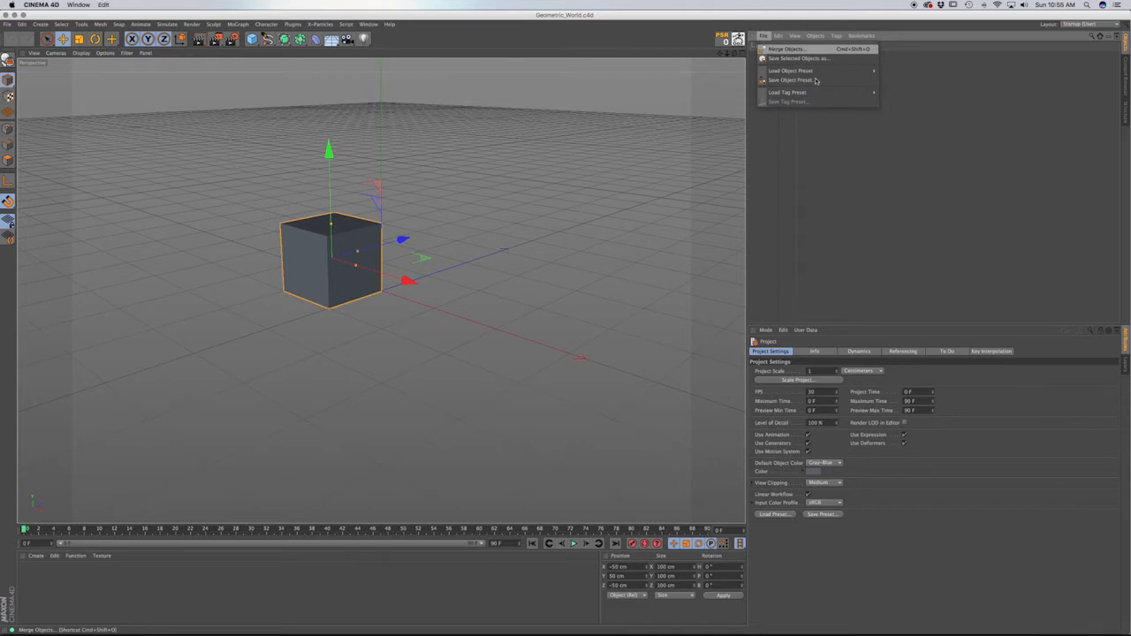
click(778, 49)
double_click(382, 82)
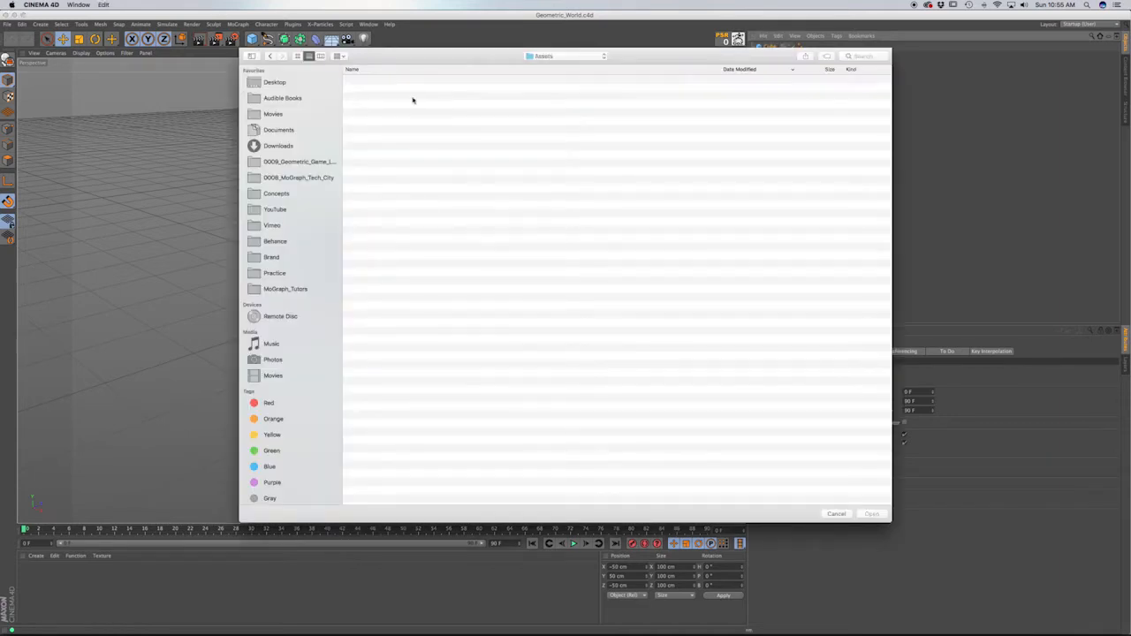
double_click(393, 81)
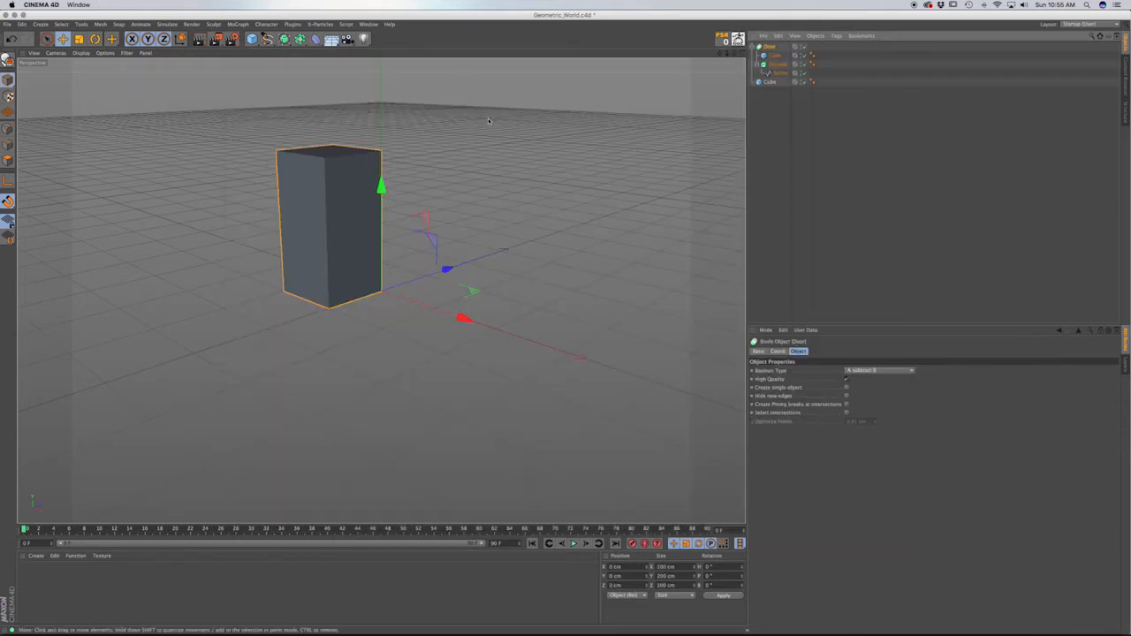
Merge the Window.c4d asset into the world scene.
click(764, 36)
click(778, 49)
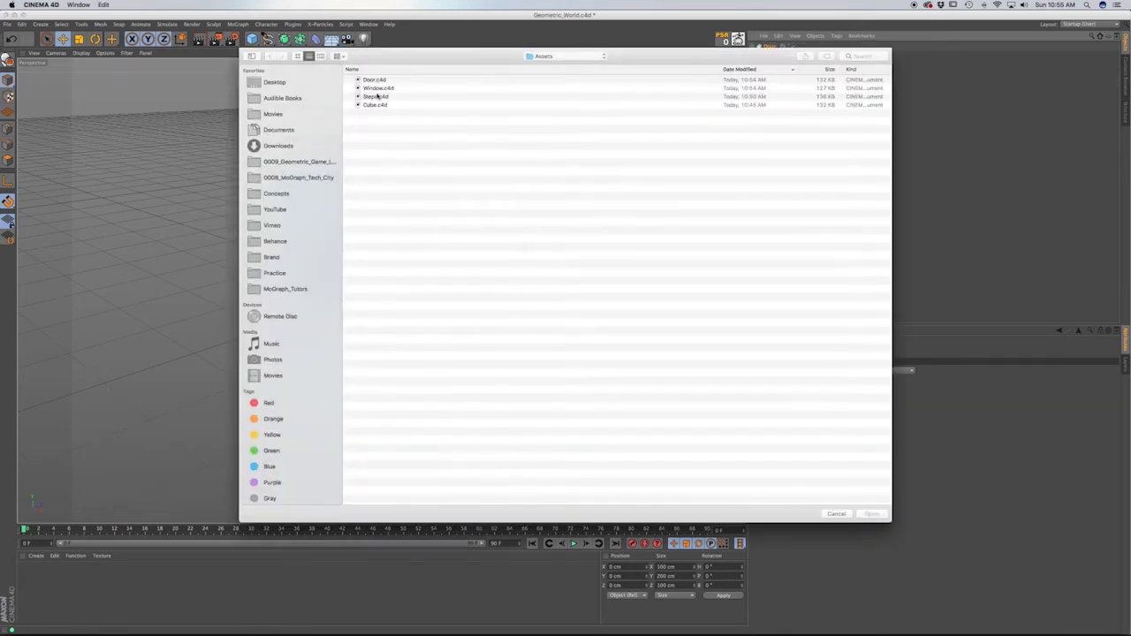
double_click(380, 87)
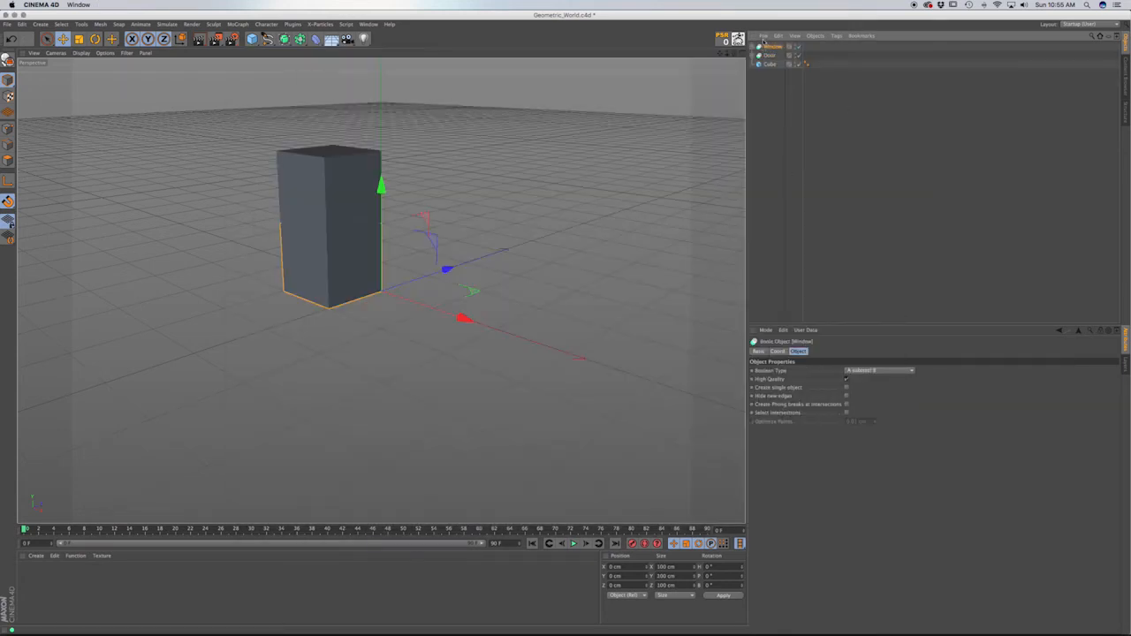
Merge the Steps.c4d asset into the world scene, collapse its hierarchy and clear the selection.
click(763, 36)
click(777, 49)
click(396, 97)
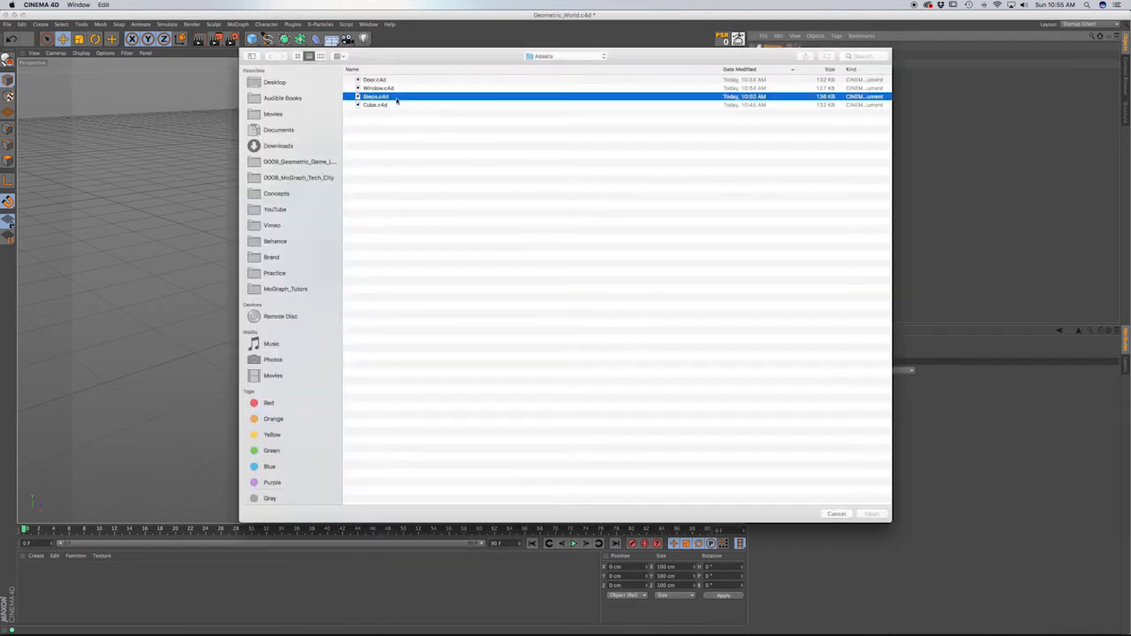
double_click(397, 97)
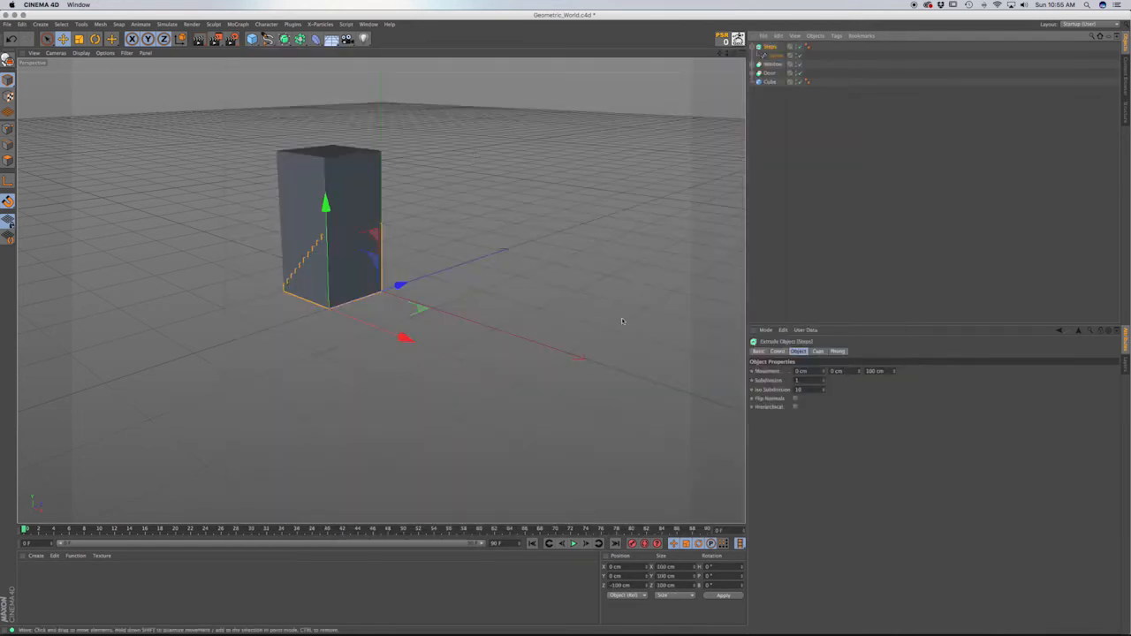
click(753, 47)
click(759, 119)
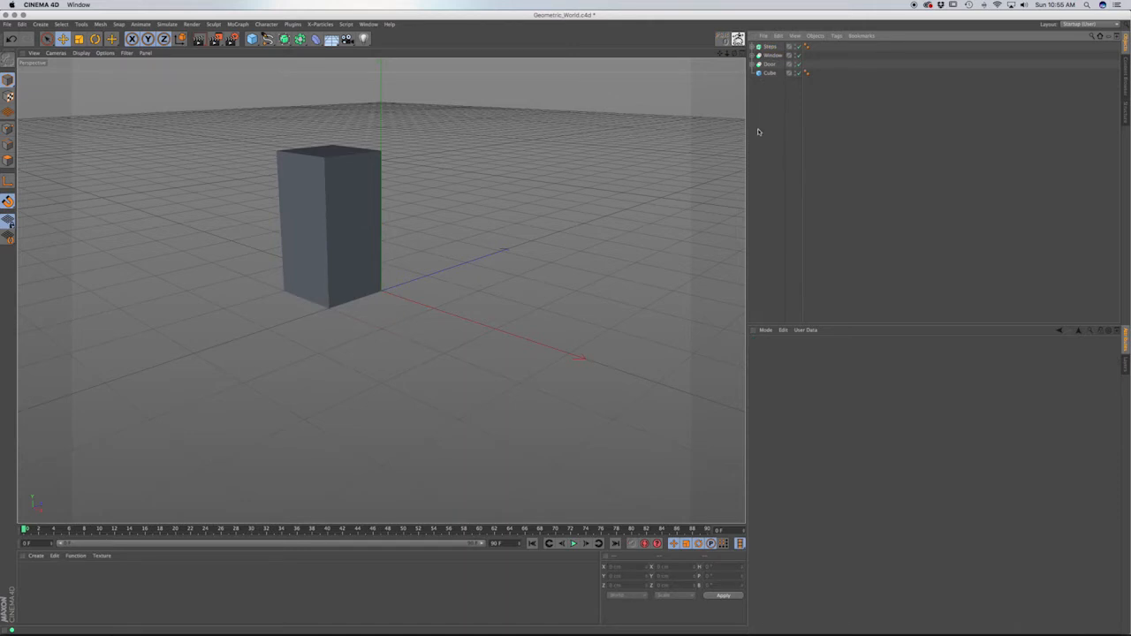
Group the Steps, Window, Door and Cube objects under a null named Assets and hide that null in the viewport.
key(super+s)
drag(771, 81, 761, 44)
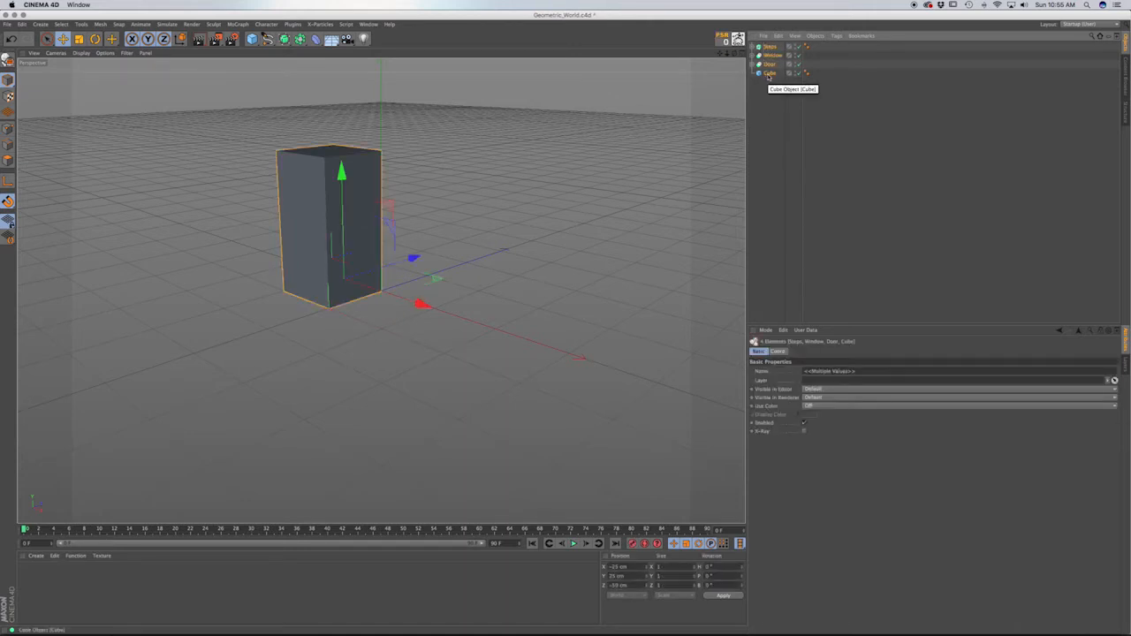
key(alt+g)
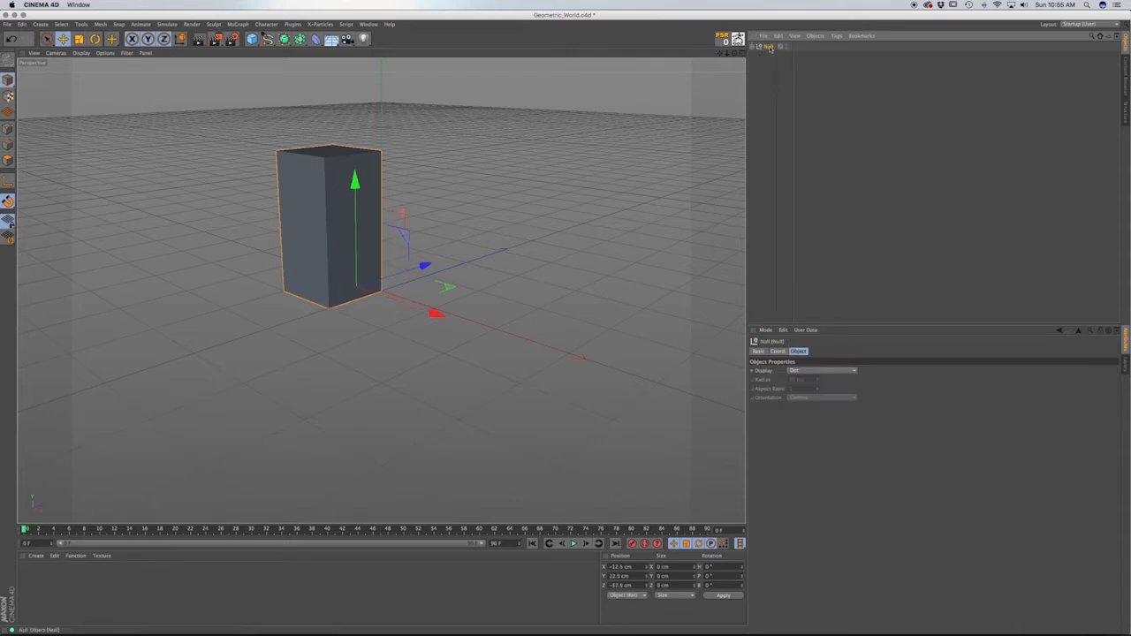
double_click(769, 46)
text(Assets)
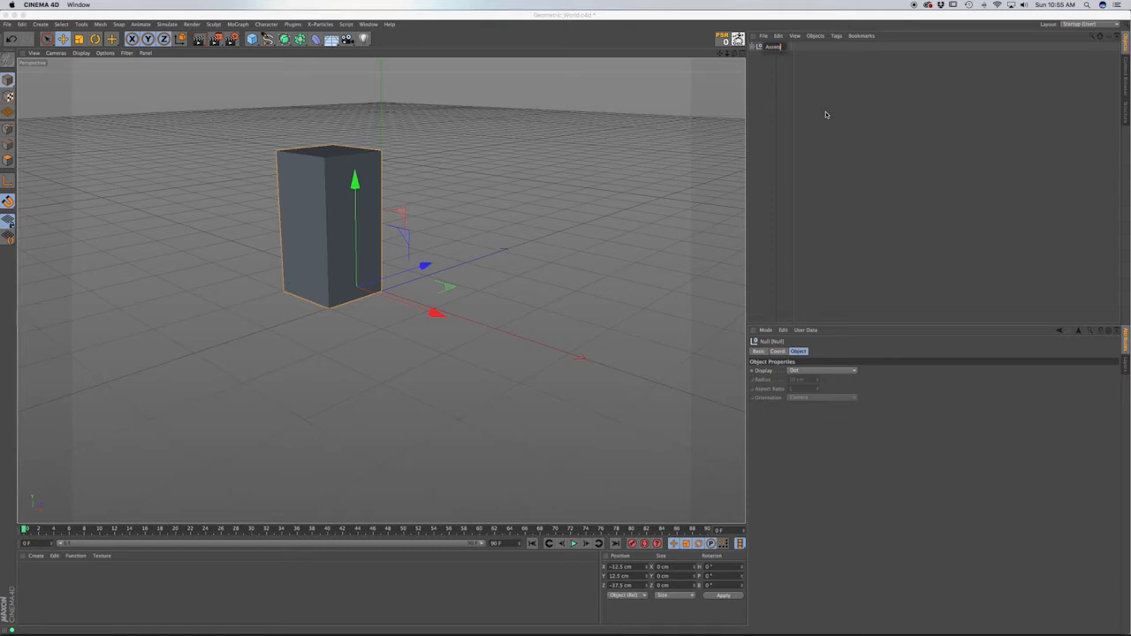
key(Return)
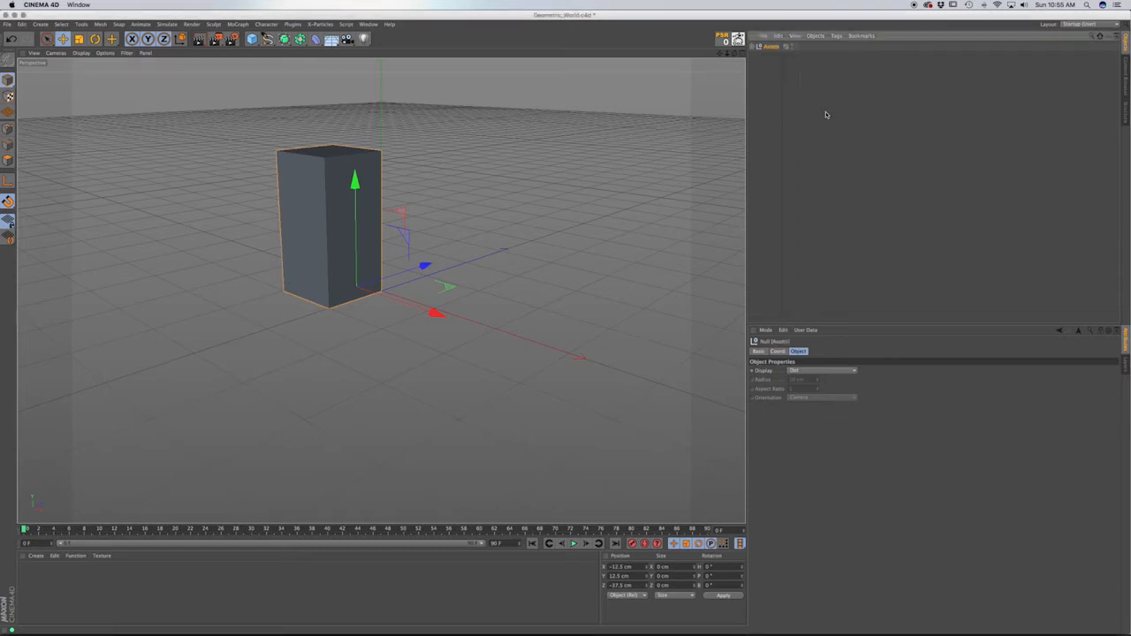
click(788, 45)
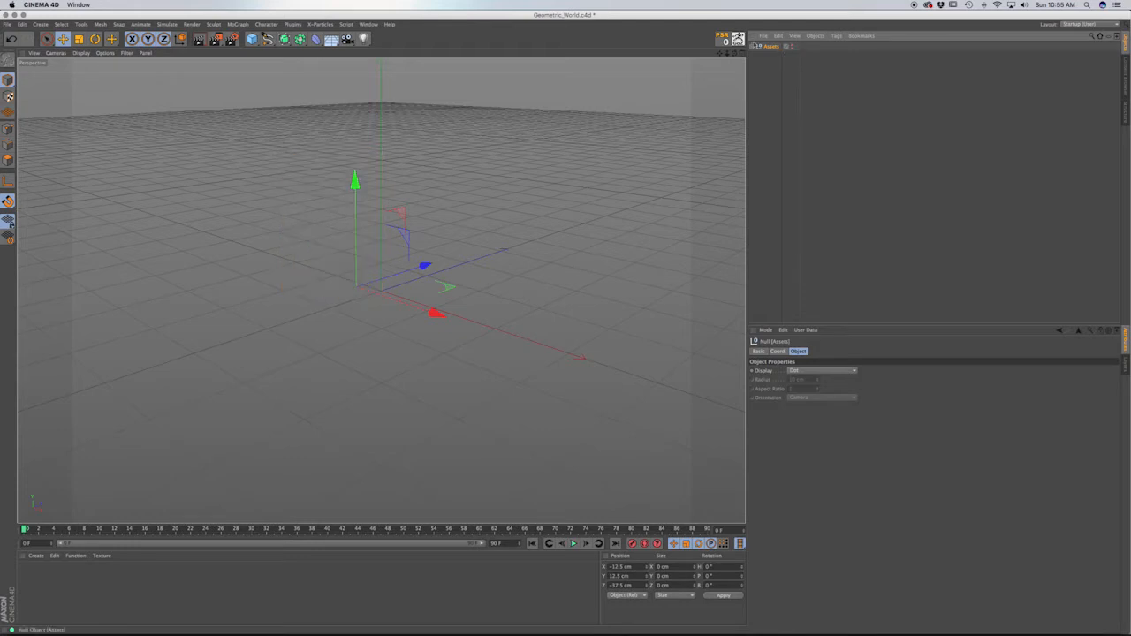
Copy the Cube out of the Assets group to the root of the hierarchy, collapse Assets and save the project.
click(753, 46)
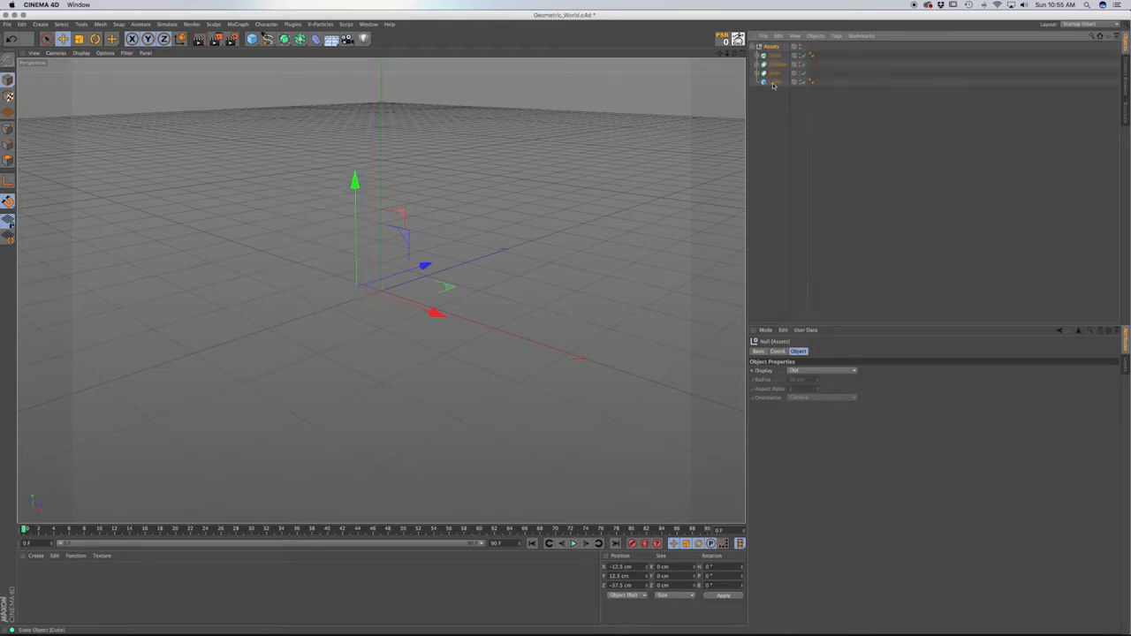
click(773, 82)
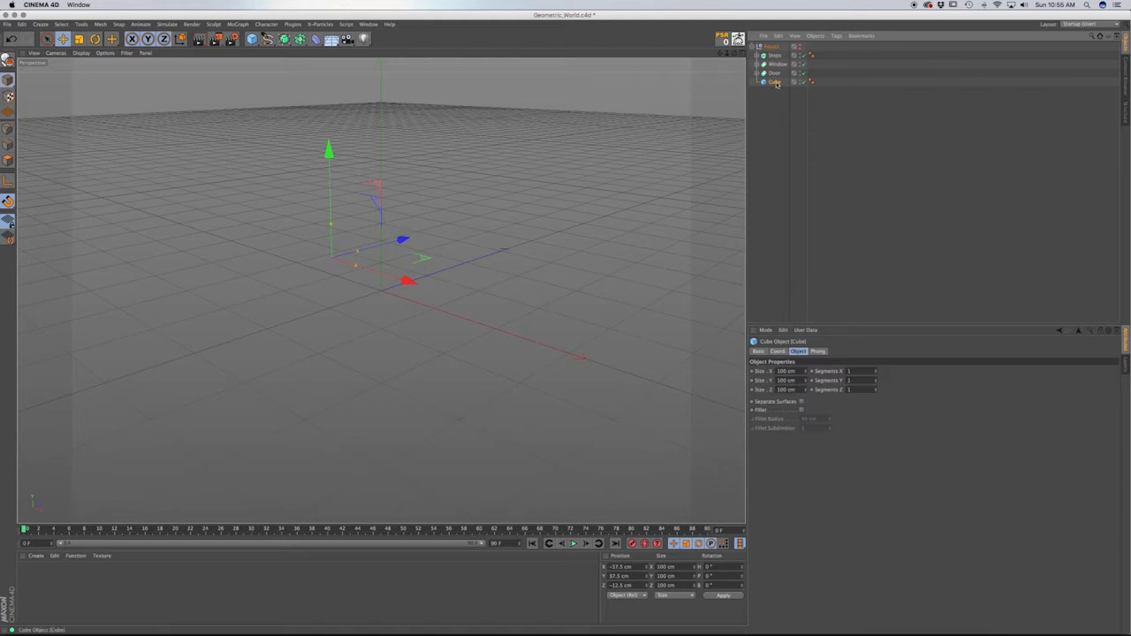
ctrl+drag(775, 83, 777, 127)
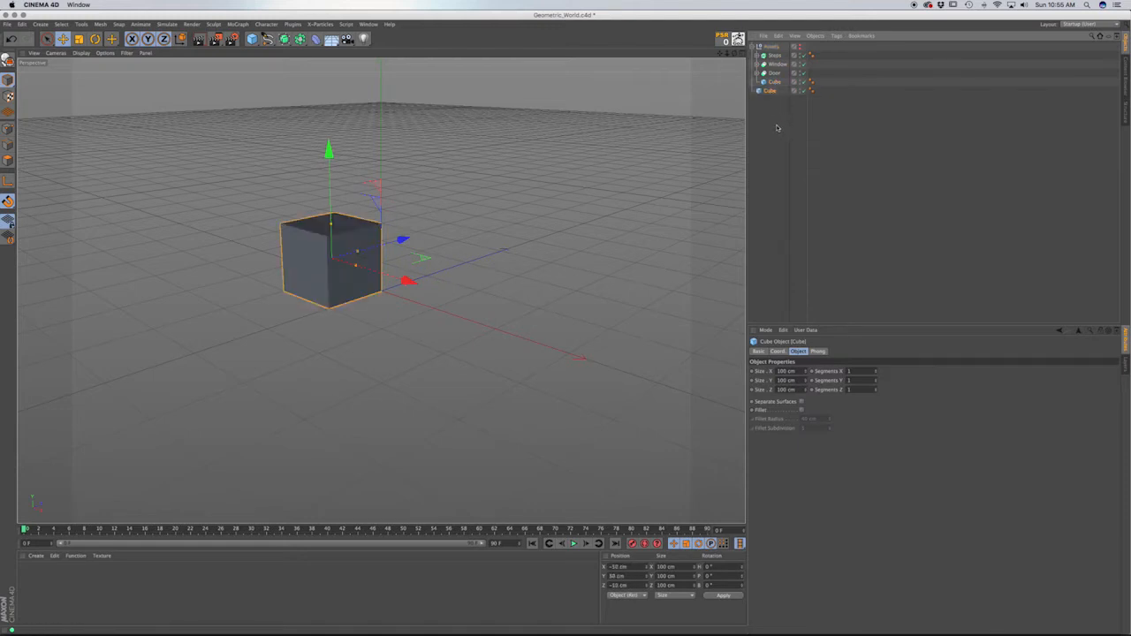
click(753, 46)
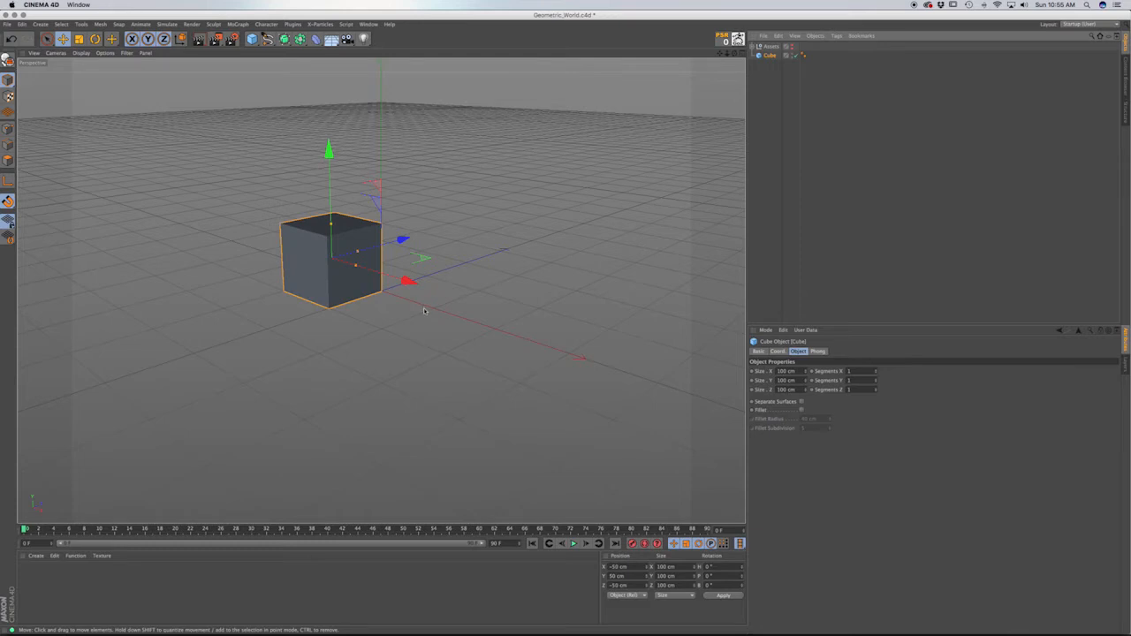
key(super+s)
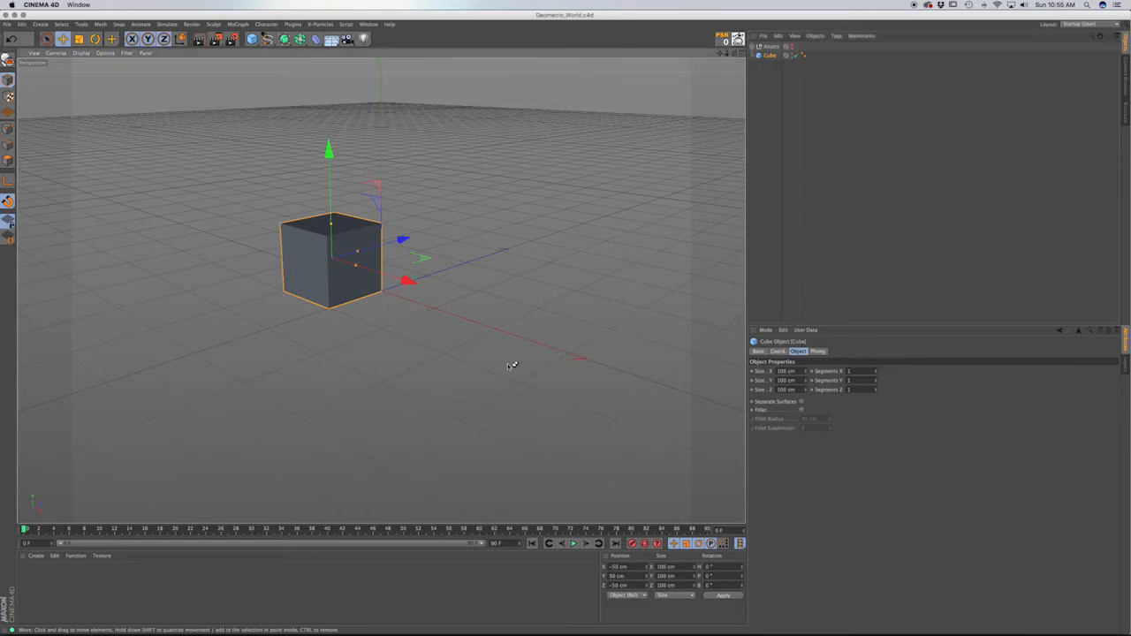
Add a MoGraph Cloner, make the copied Cube its child and set the Cloner's mode to Grid Array.
click(236, 24)
click(252, 92)
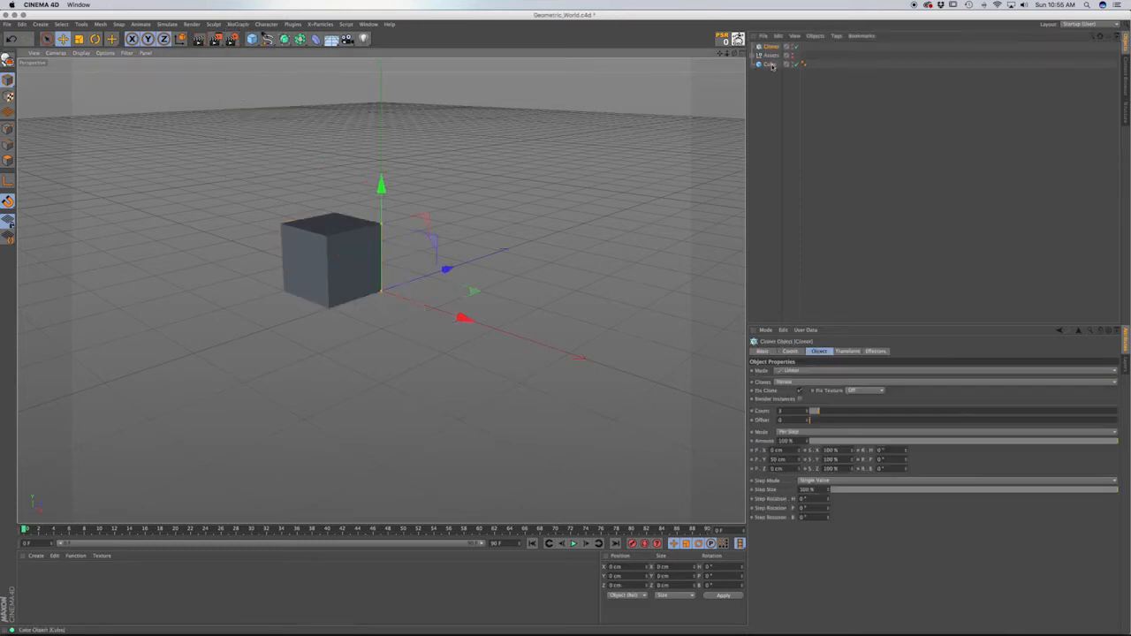
drag(772, 67, 774, 49)
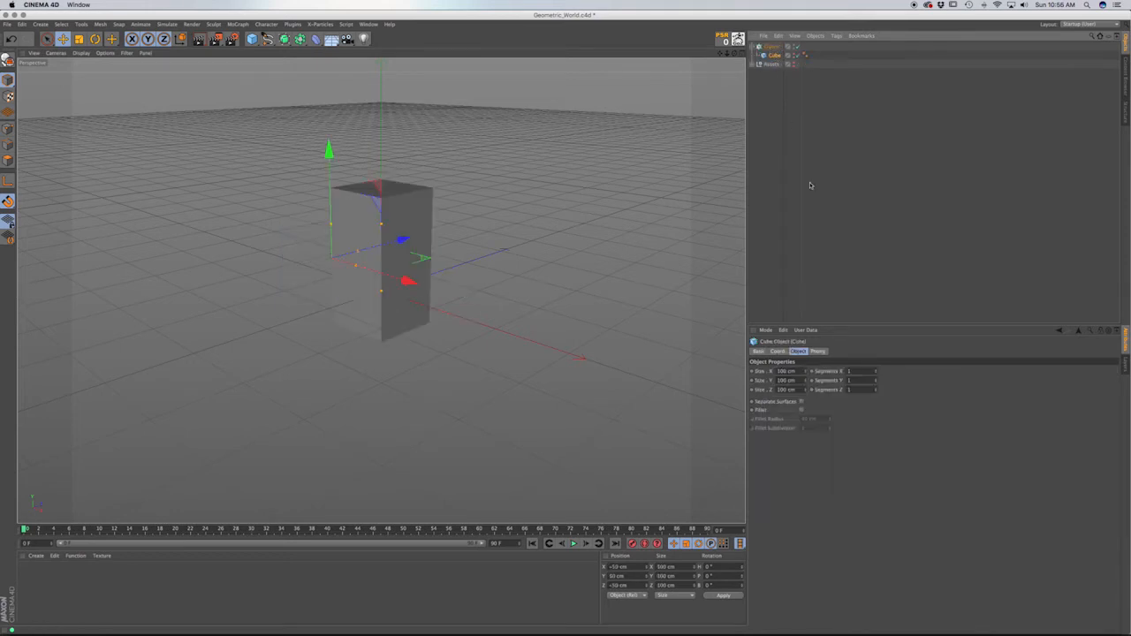
click(770, 45)
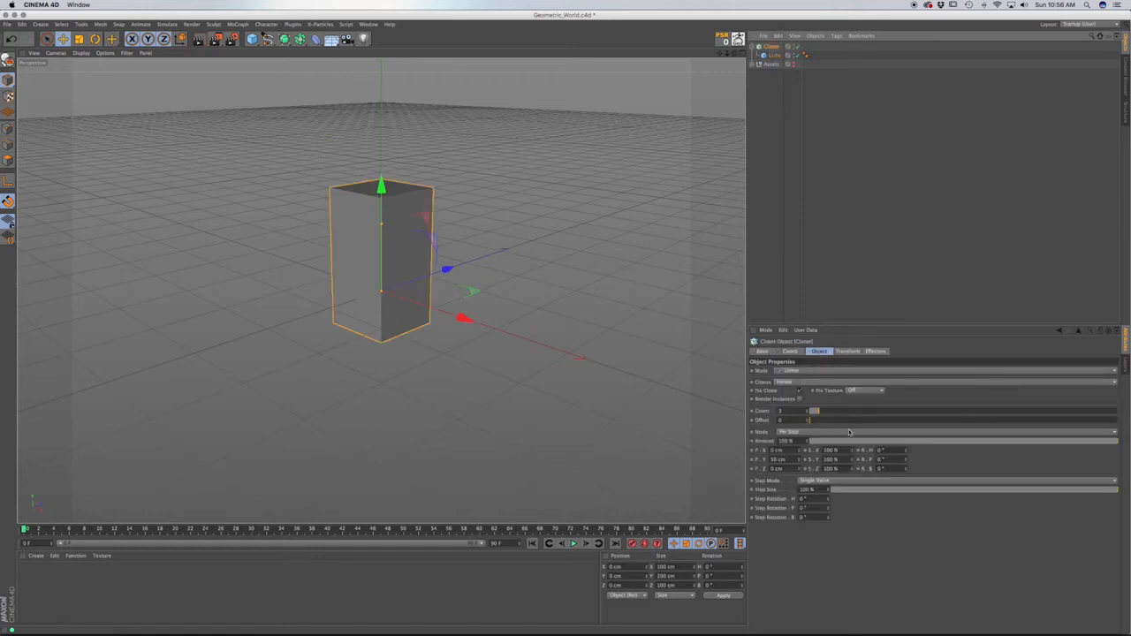
click(807, 371)
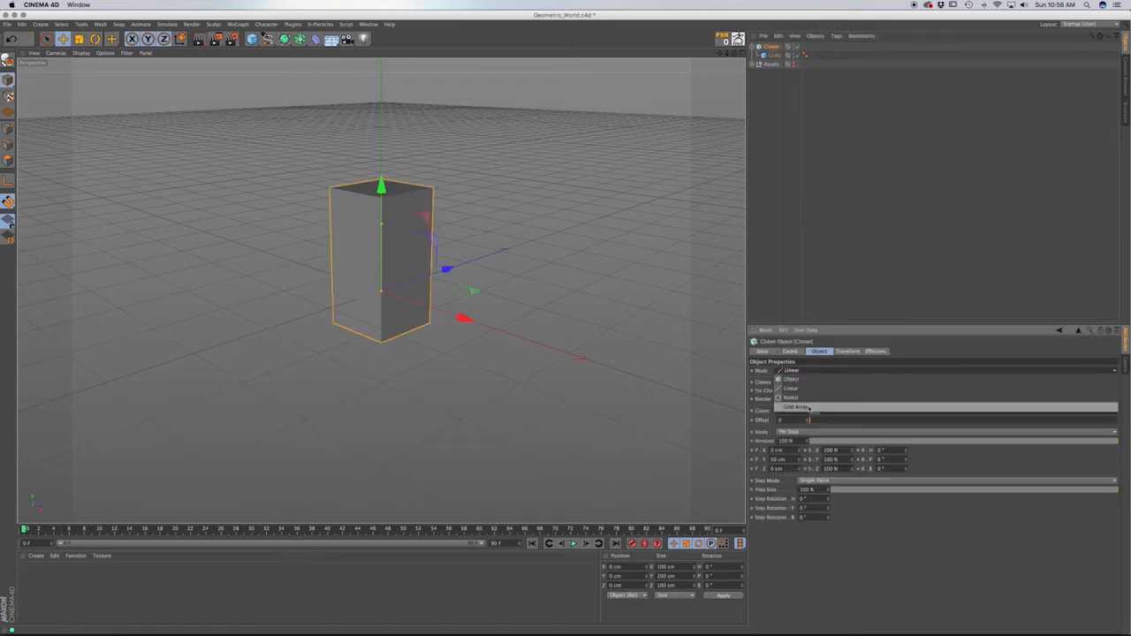
click(808, 405)
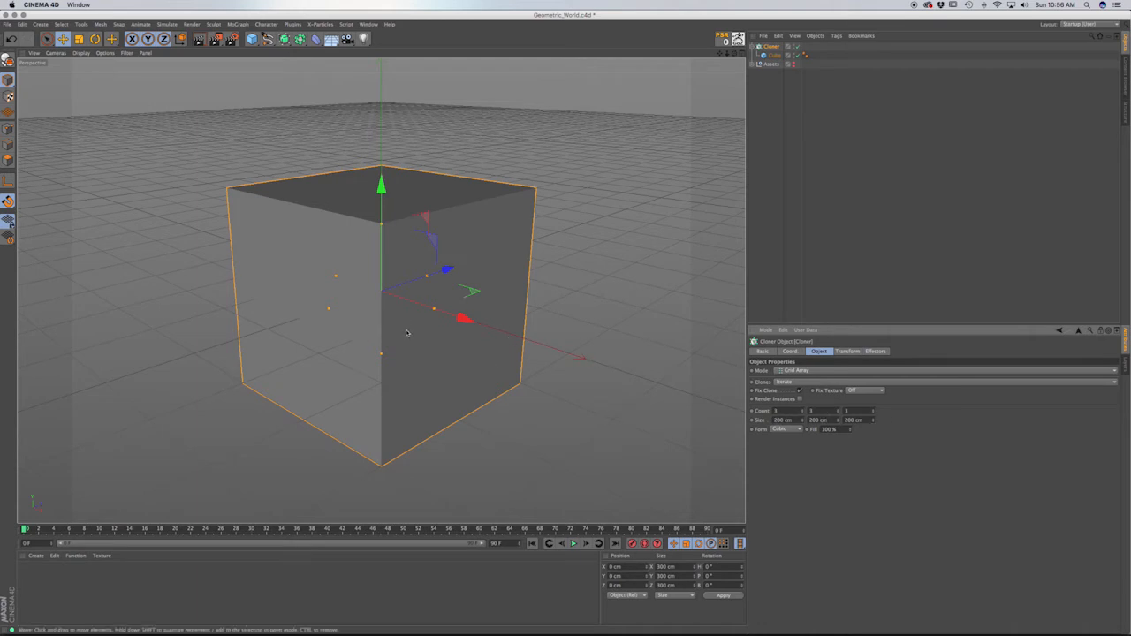
Try changing the size values of the Cloner's grid array.
alt+drag(431, 329, 353, 299)
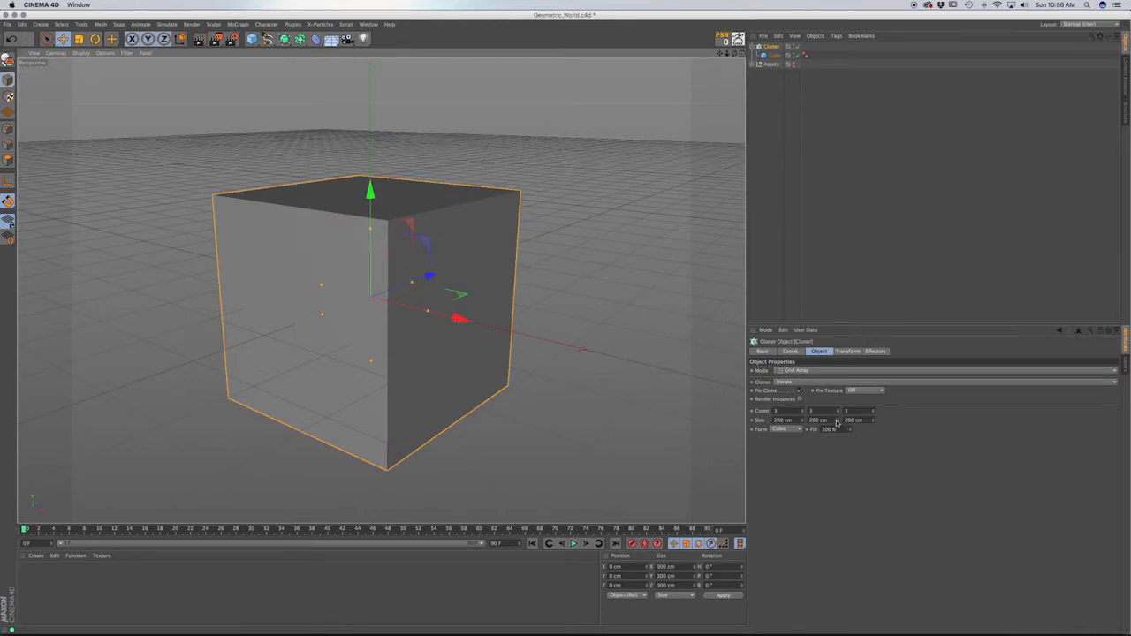
click(802, 419)
drag(802, 420, 867, 422)
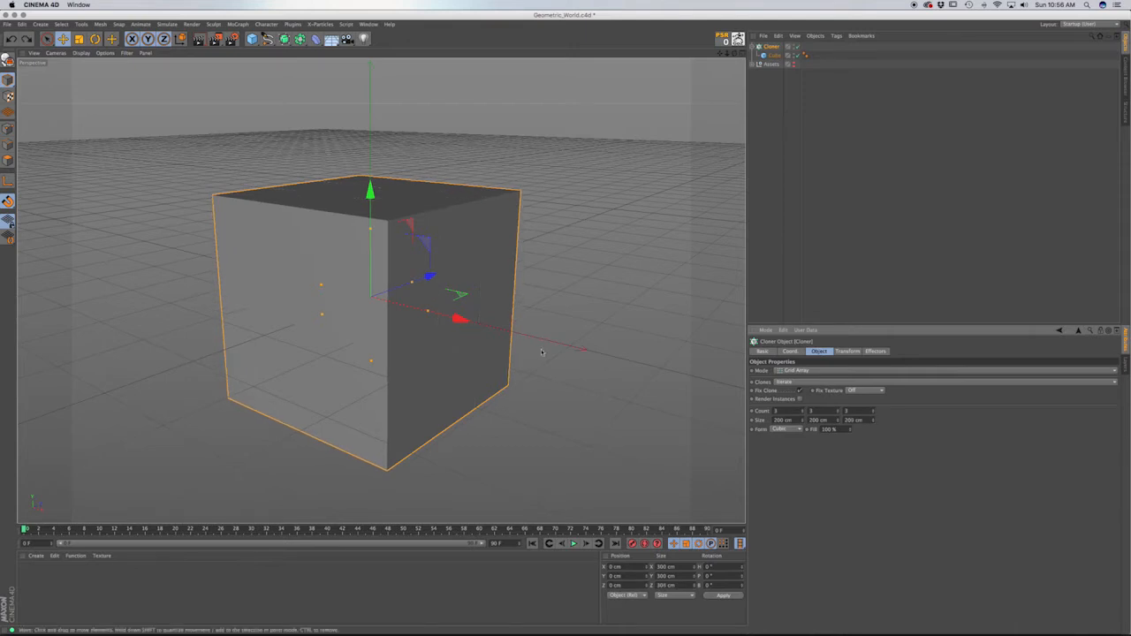
Collapse the Cloner's hierarchy, select the Cloner and save the project.
key(super+s)
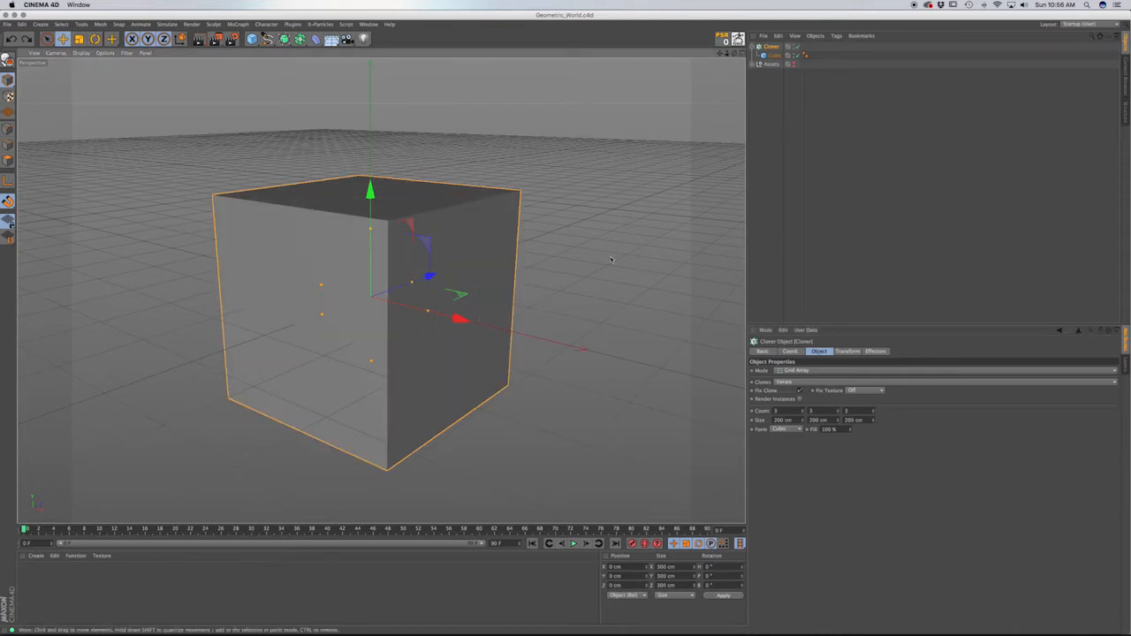
alt+drag(405, 294, 371, 286)
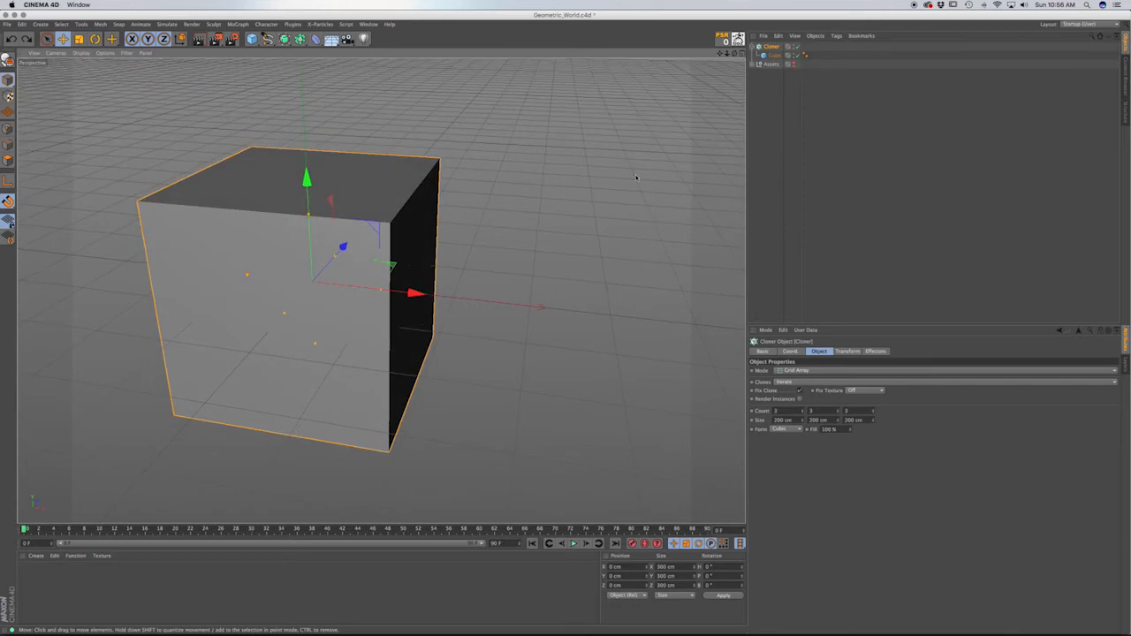
click(754, 57)
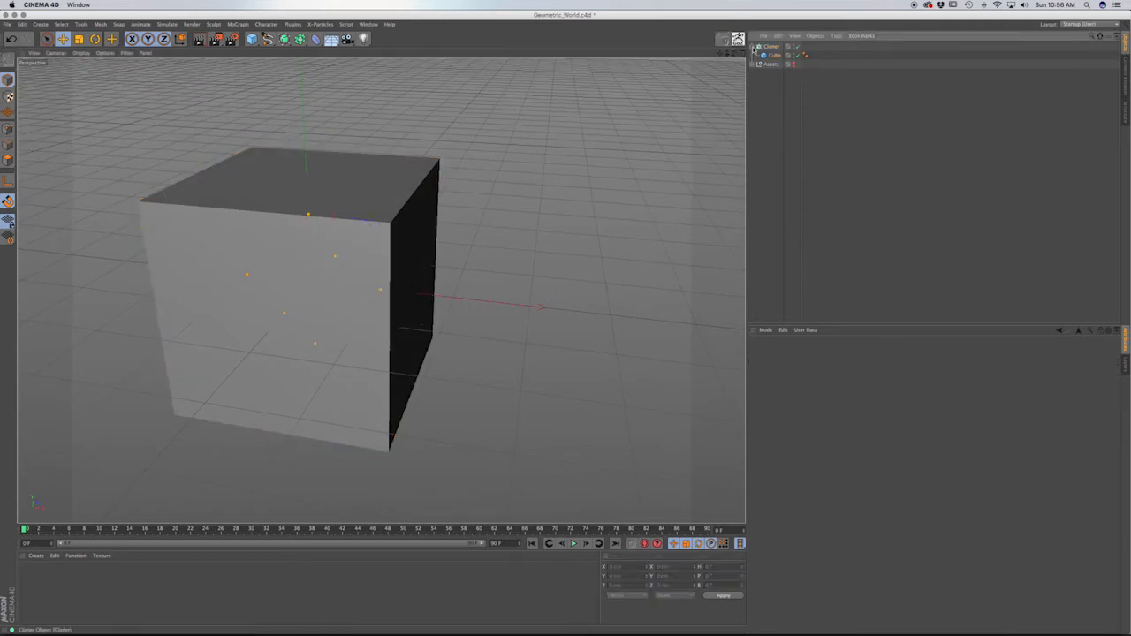
click(753, 47)
click(771, 49)
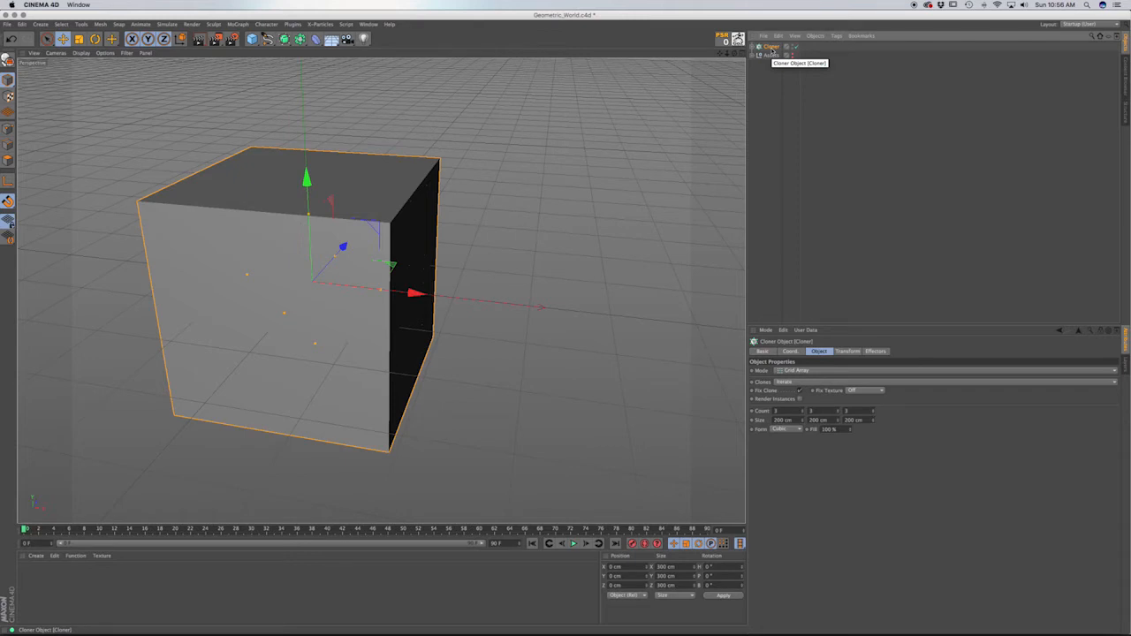
key(super+s)
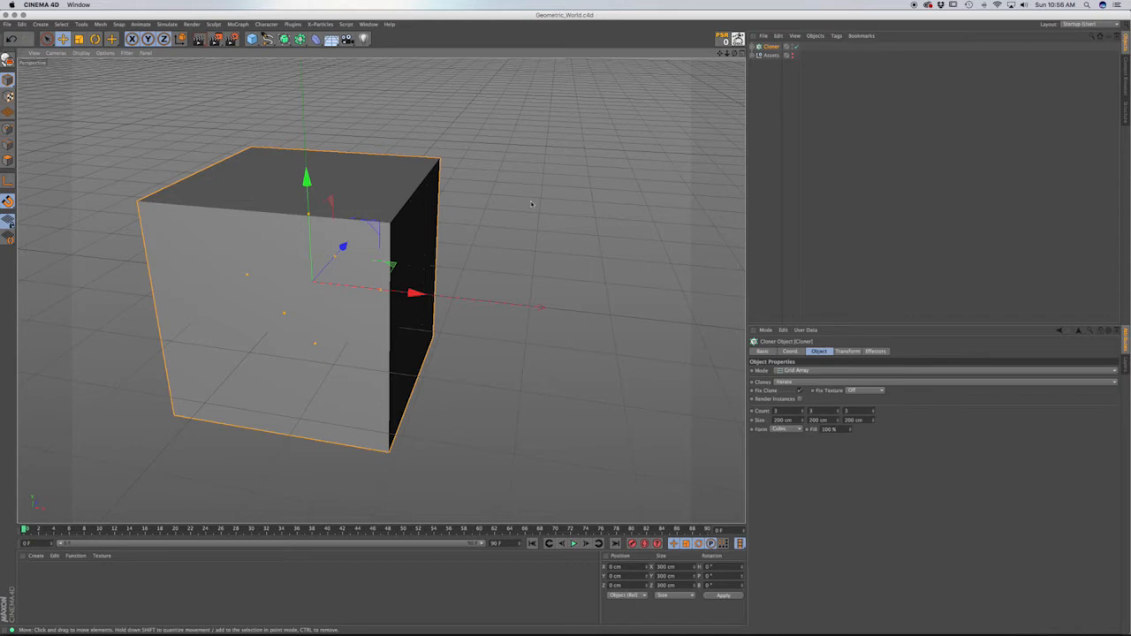
Save a numbered version of the project as [1]Geometric_World.c4d in the C4D folder.
key(super+shift+s)
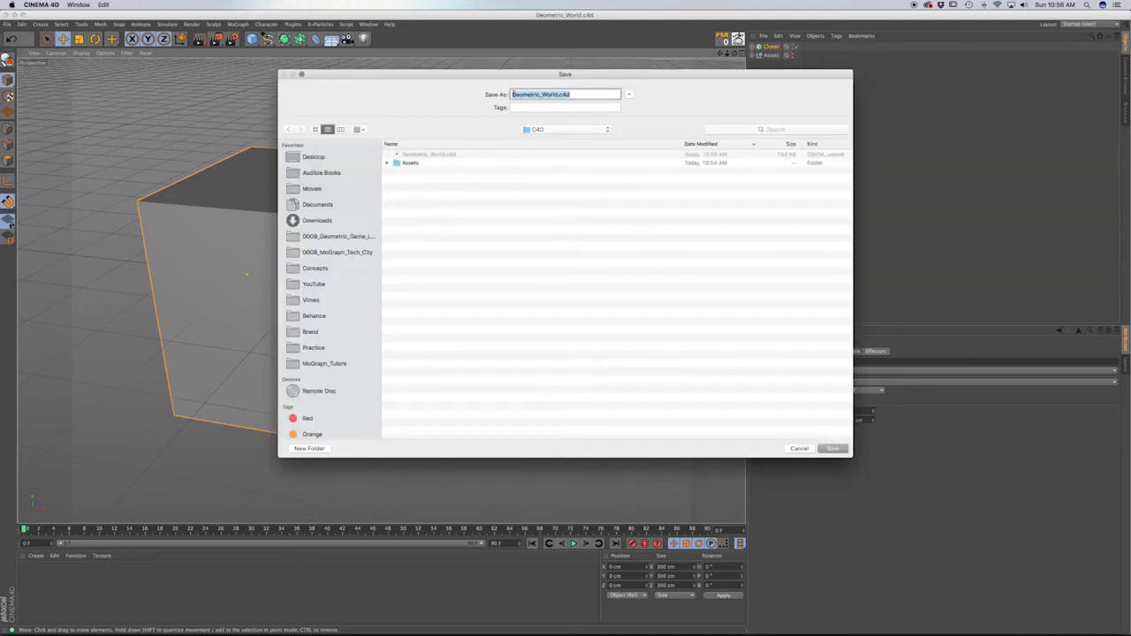
click(513, 94)
text(01)
text(])
click(832, 448)
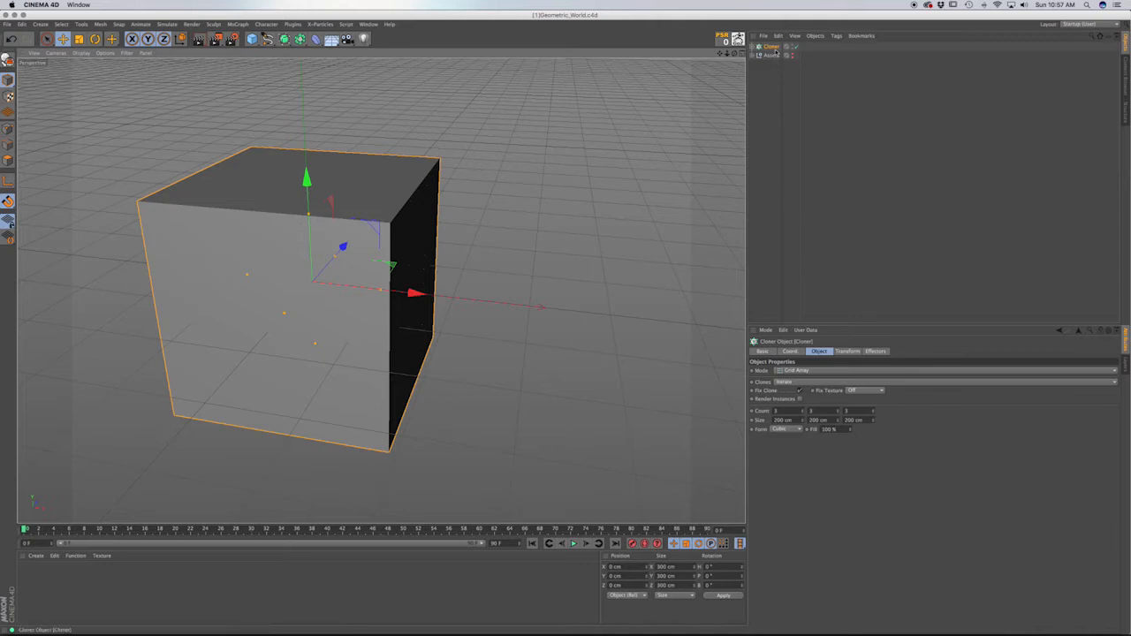
Make the Cloner editable and expand it into its individual cubes.
click(775, 47)
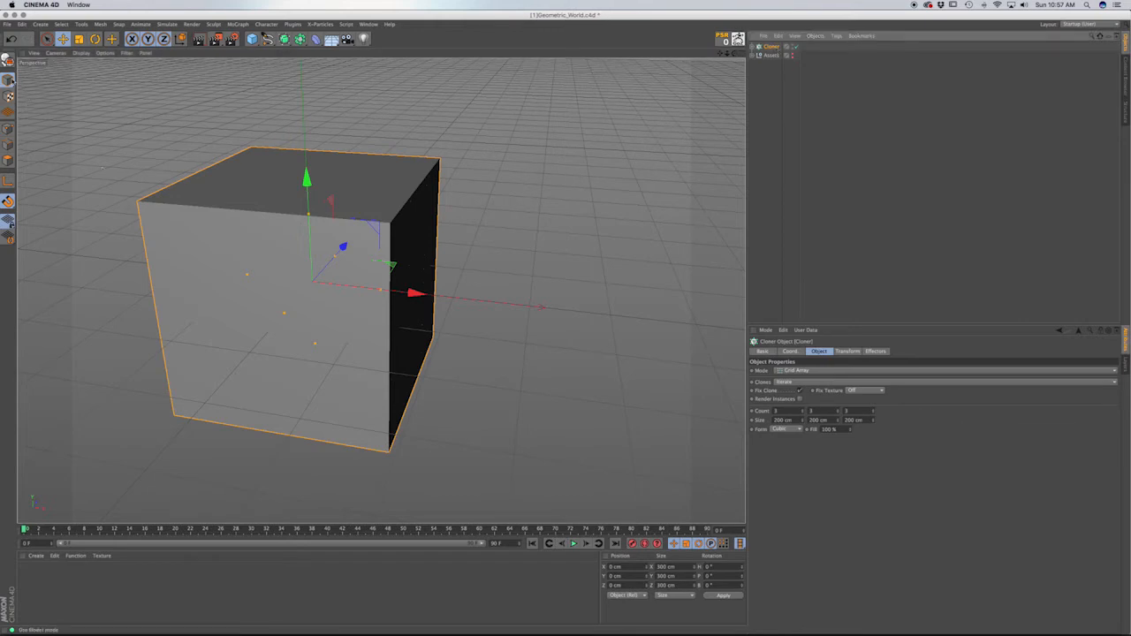
click(8, 60)
click(757, 46)
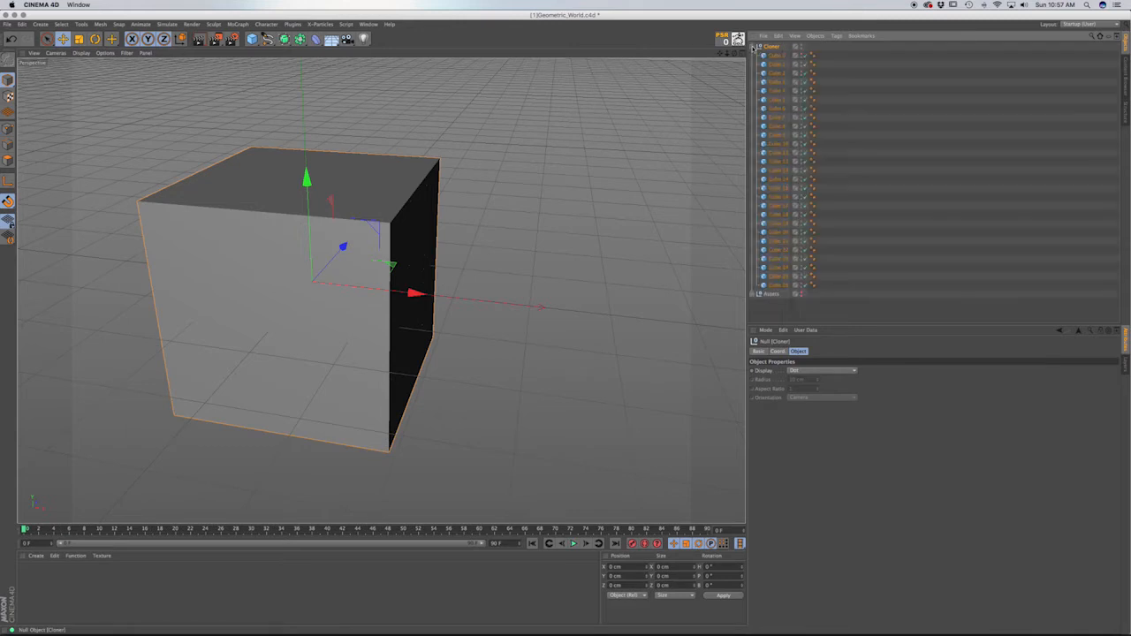
Try moving the rear upper corner cube out of the block along X, and undo the move.
click(395, 343)
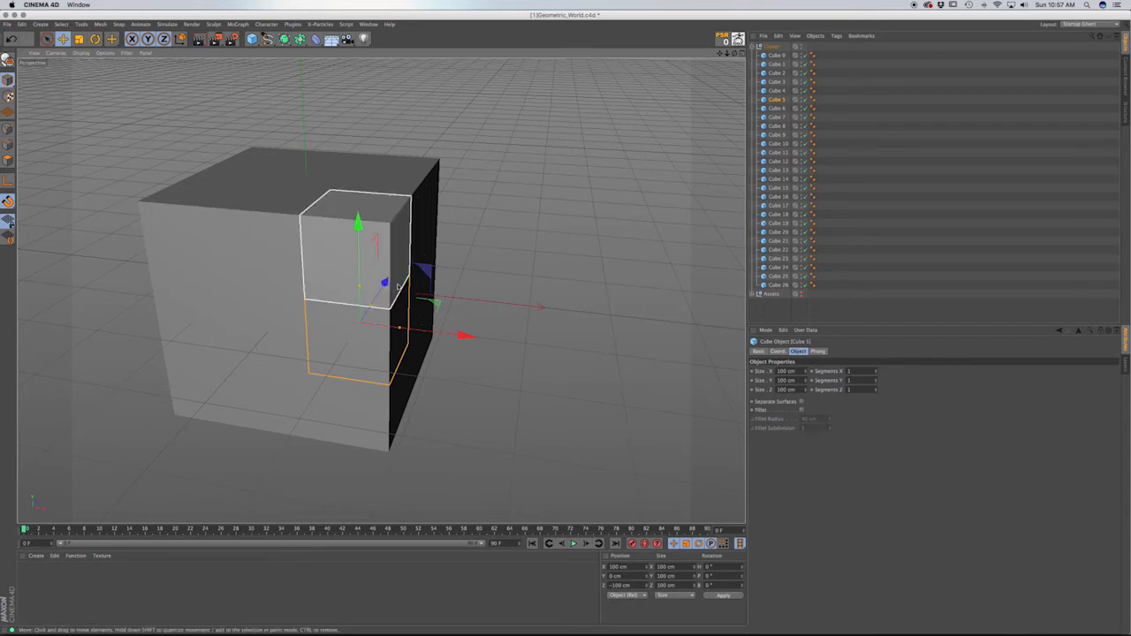
click(417, 185)
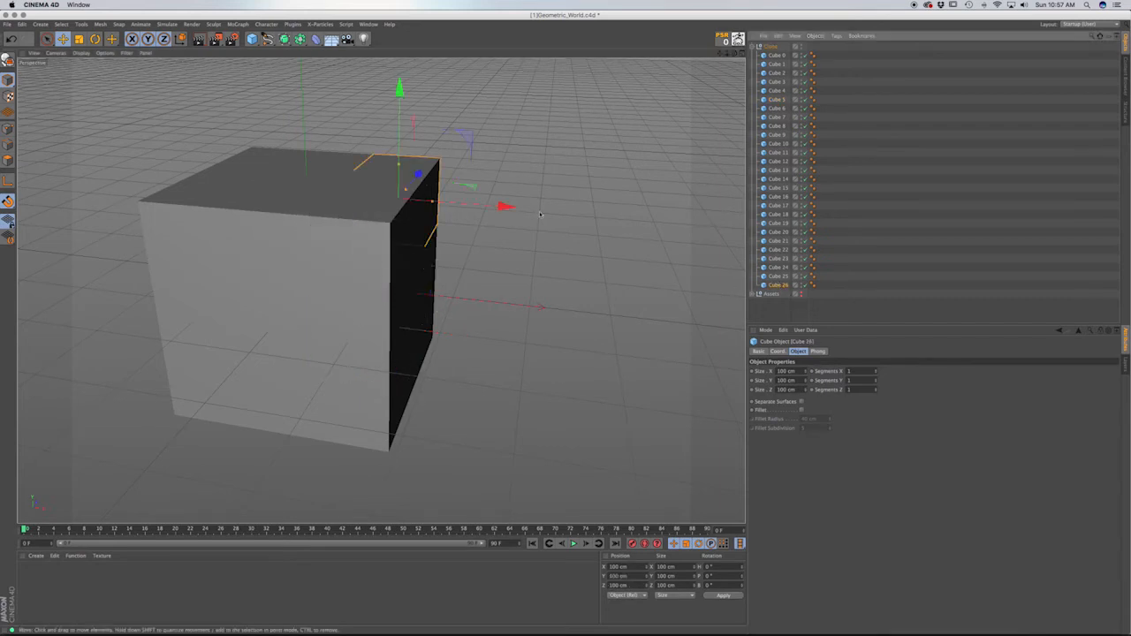
drag(500, 206, 556, 211)
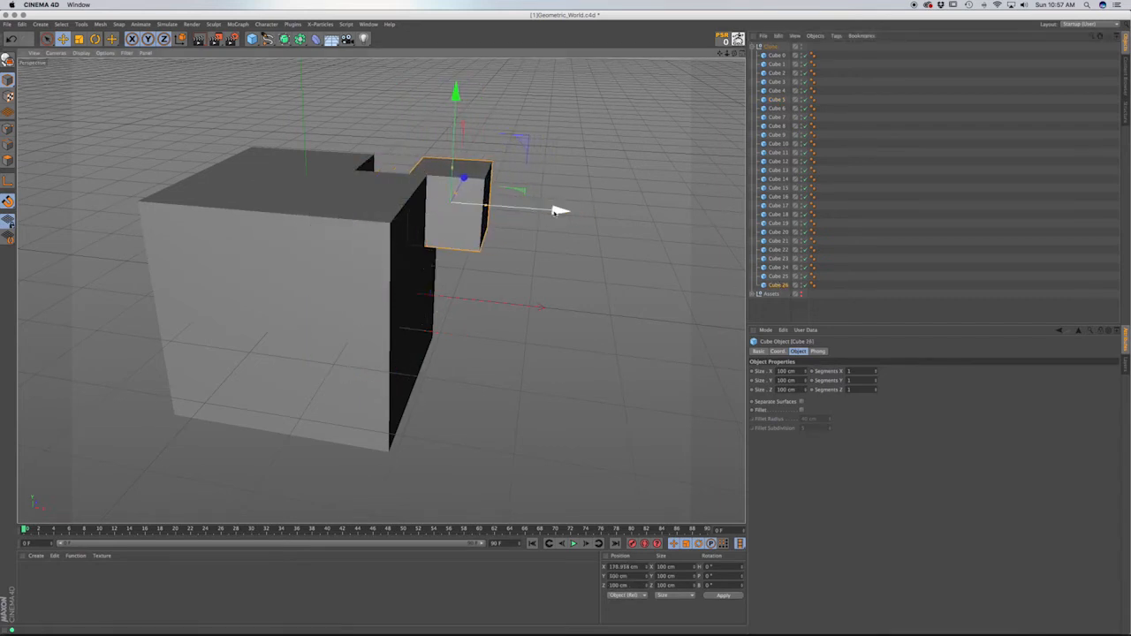
key(super+z)
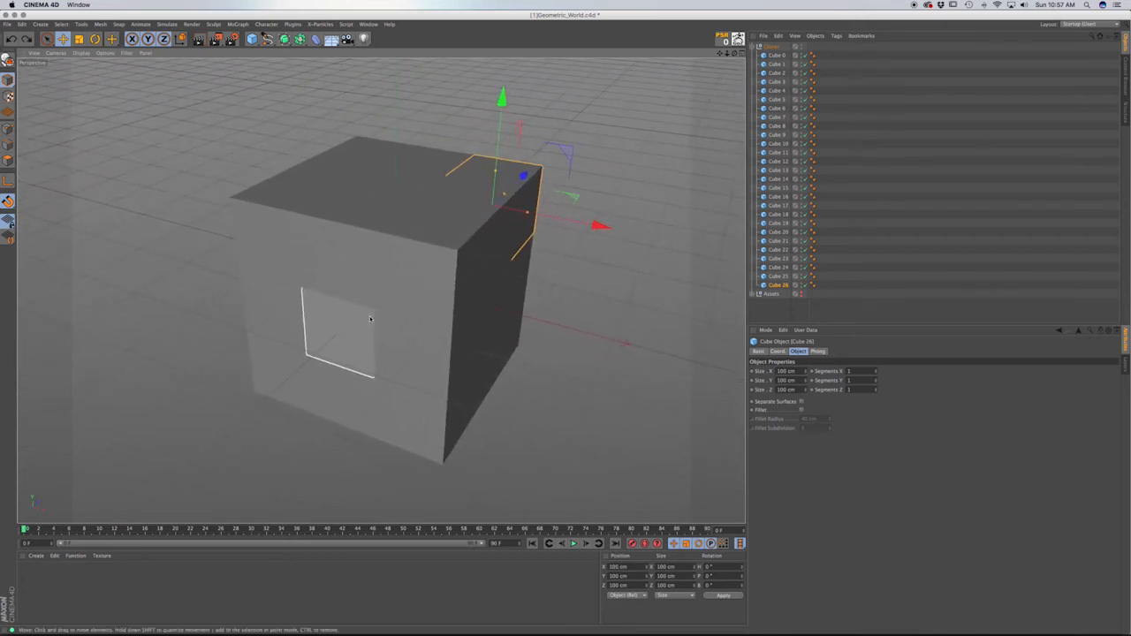
Save the project and place a copy of the Steps asset from the Assets group inside the Cloner group.
key(super+s)
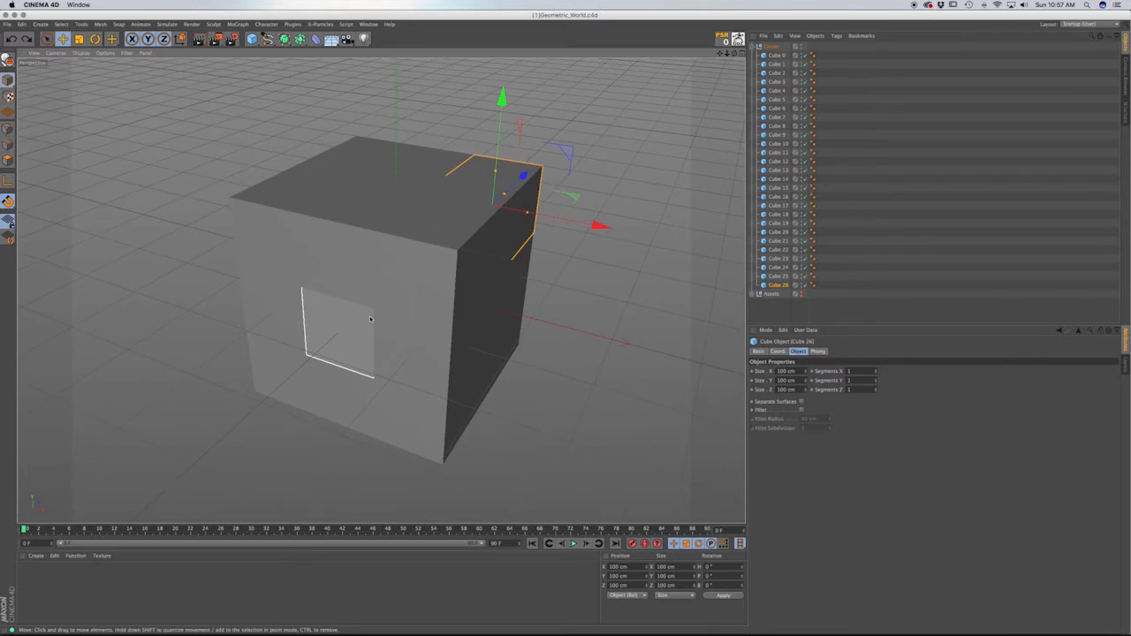
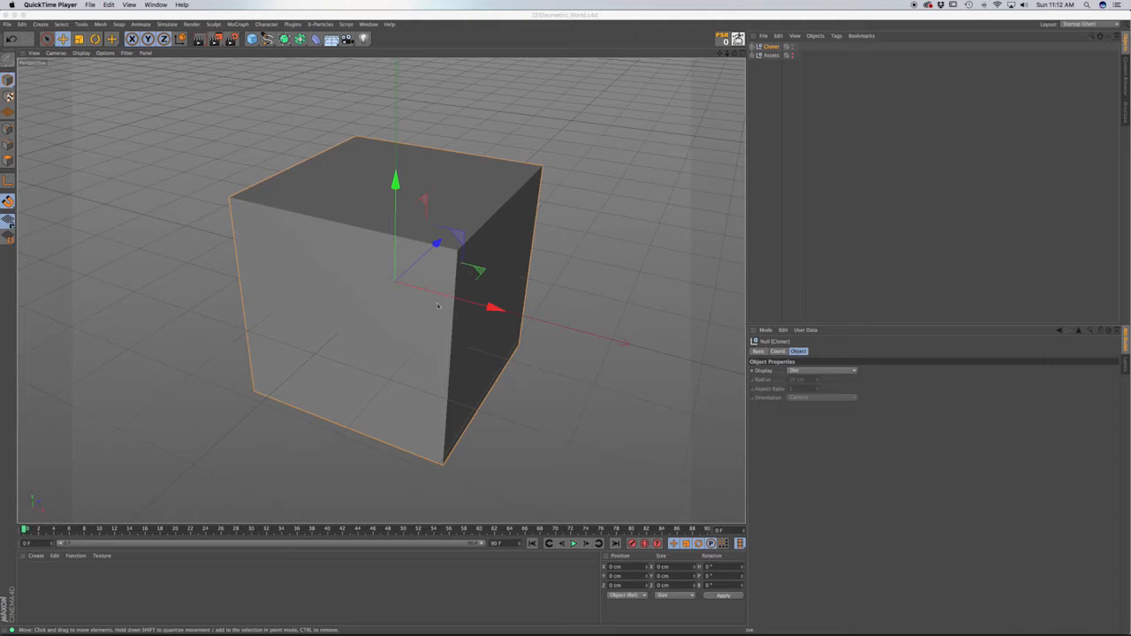
click(758, 55)
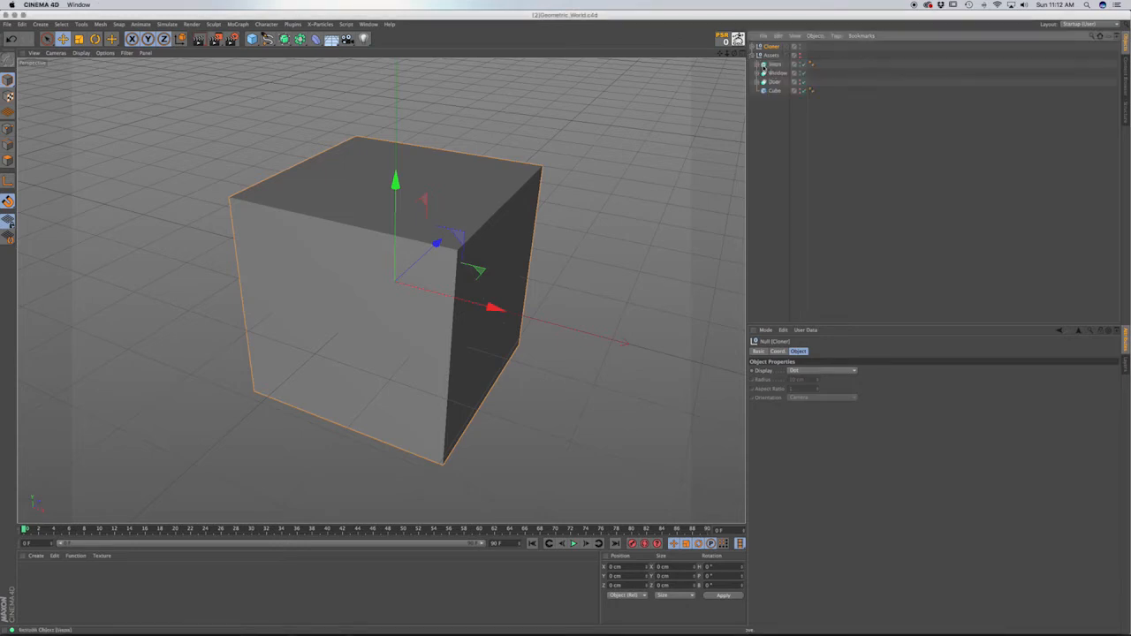
click(774, 64)
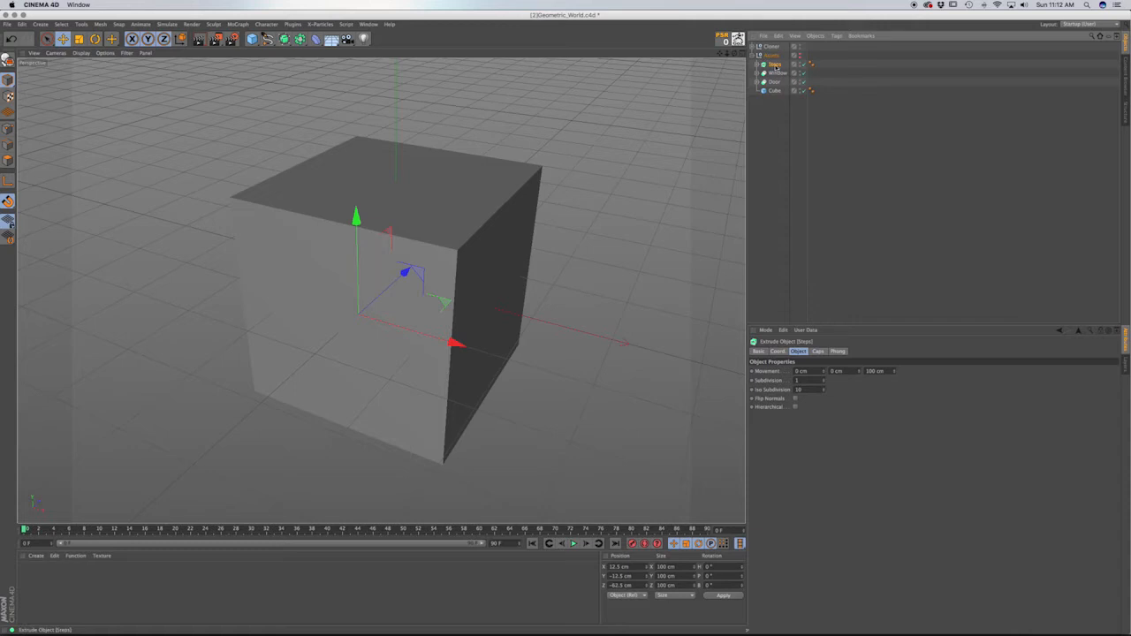
drag(774, 67, 772, 49)
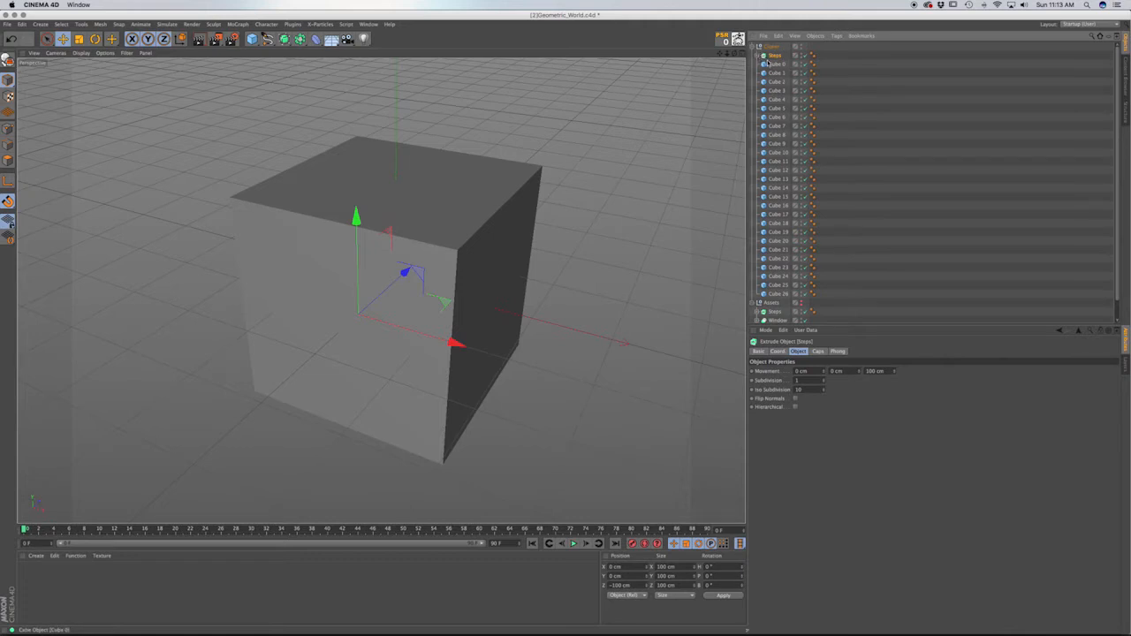
Rename the Cloner group as Modular Block.
click(773, 47)
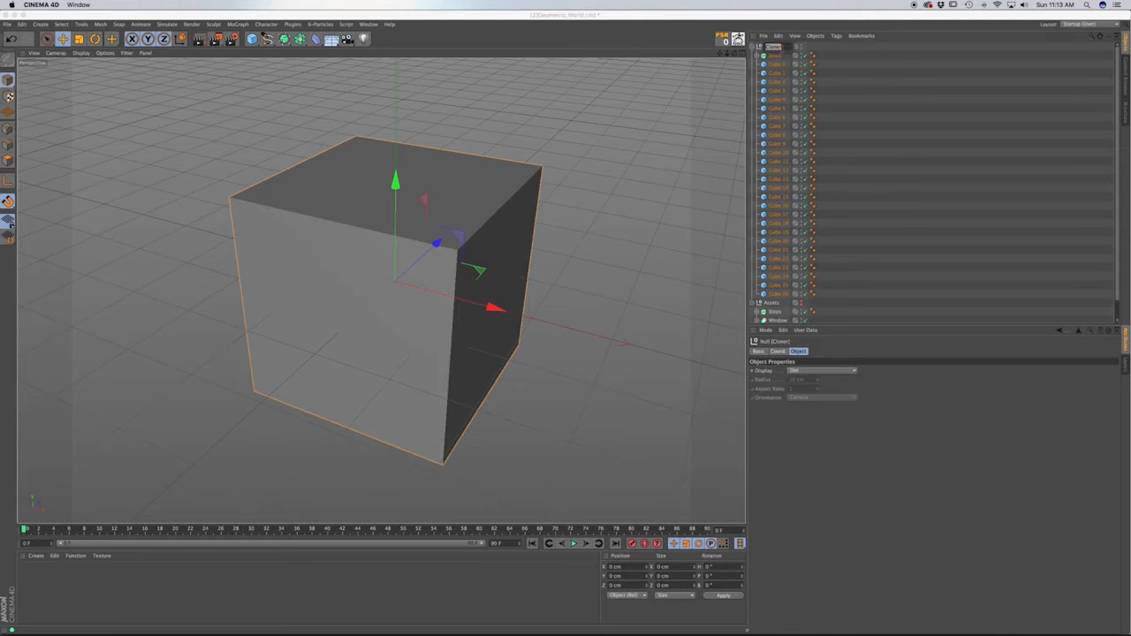
text(M)
text(ile)
text(du)
text(l)
text(ar Bool)
key(Return)
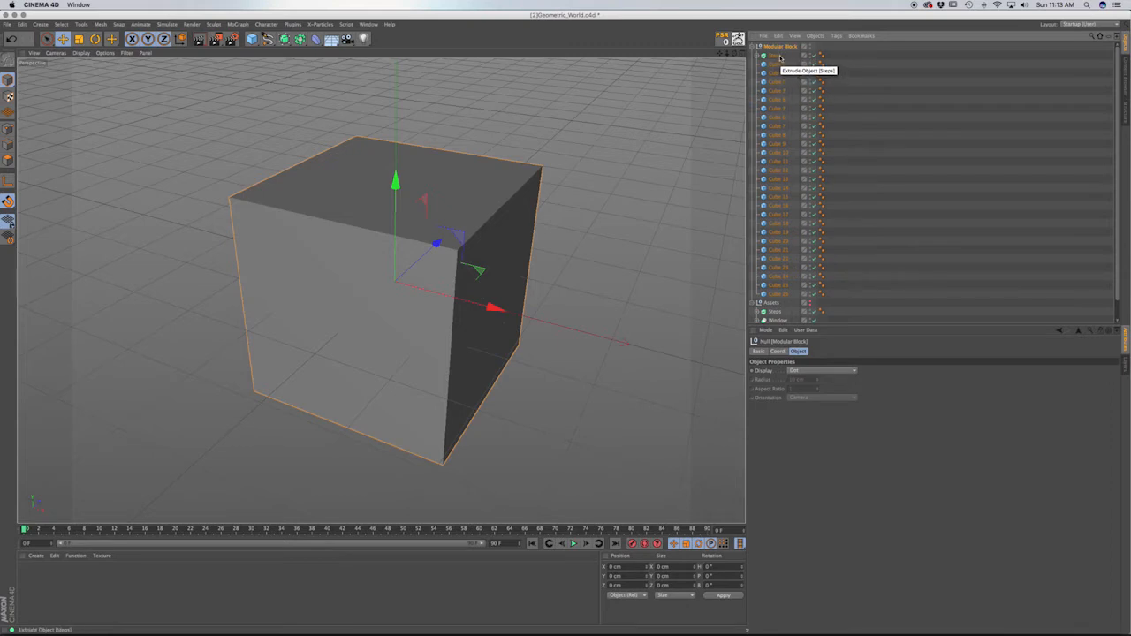
Move the Steps copy toward the block's front upper corner and delete the corner cube there to open a gap.
click(776, 56)
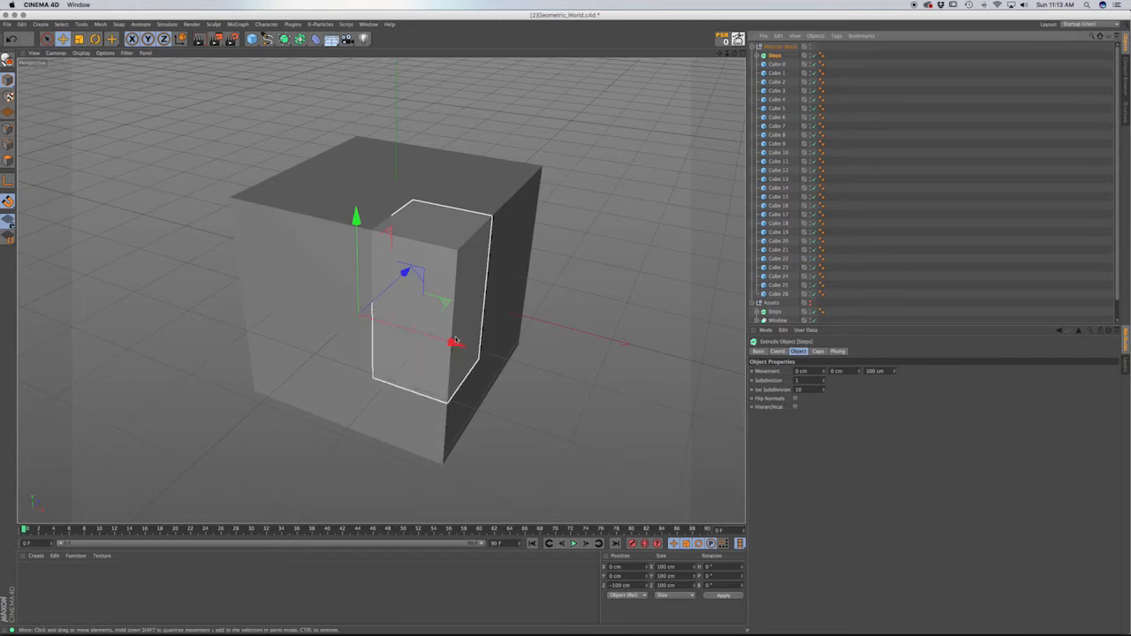
drag(453, 343, 536, 369)
drag(438, 234, 445, 188)
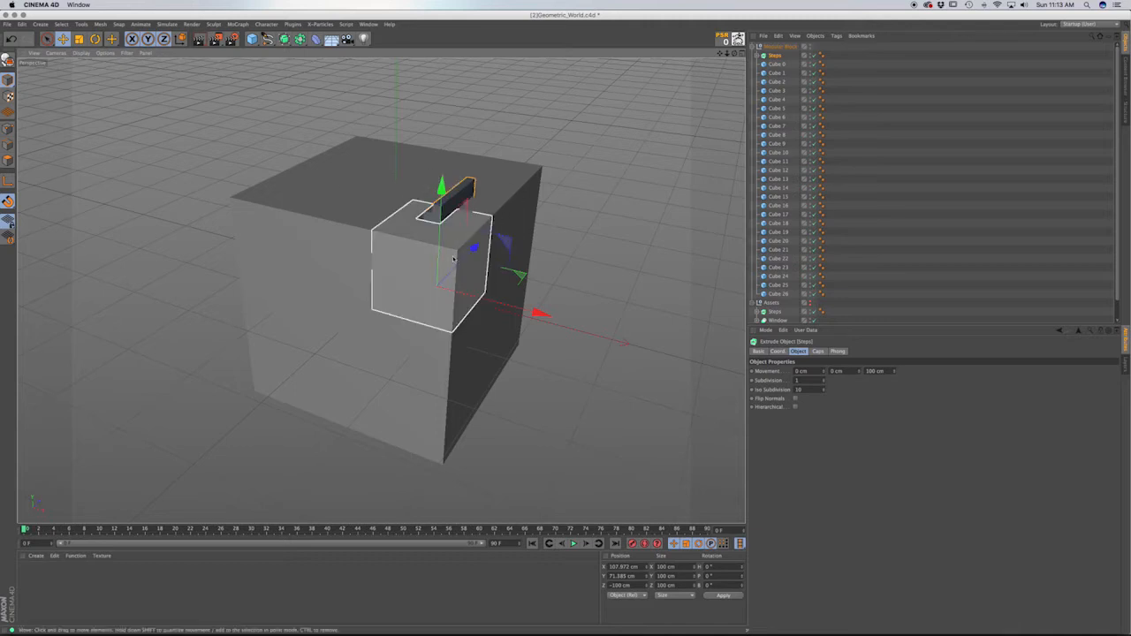
click(452, 257)
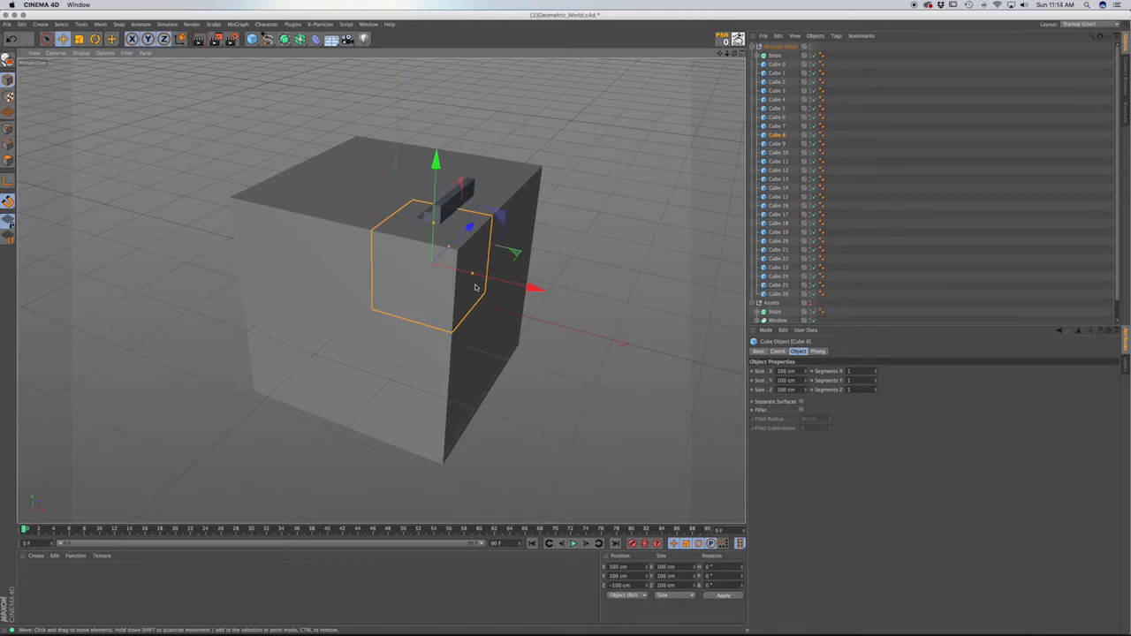
key(Delete)
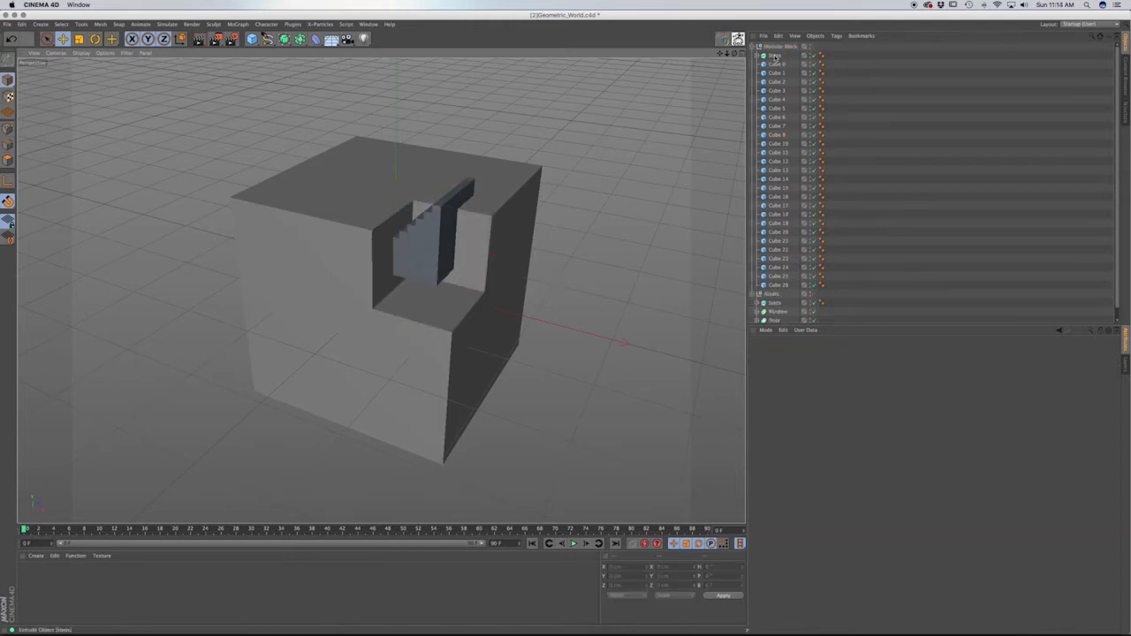
Snap the Steps into the open corner at X 150, Y 50 and Z -150 cm, using the top and front views.
click(775, 56)
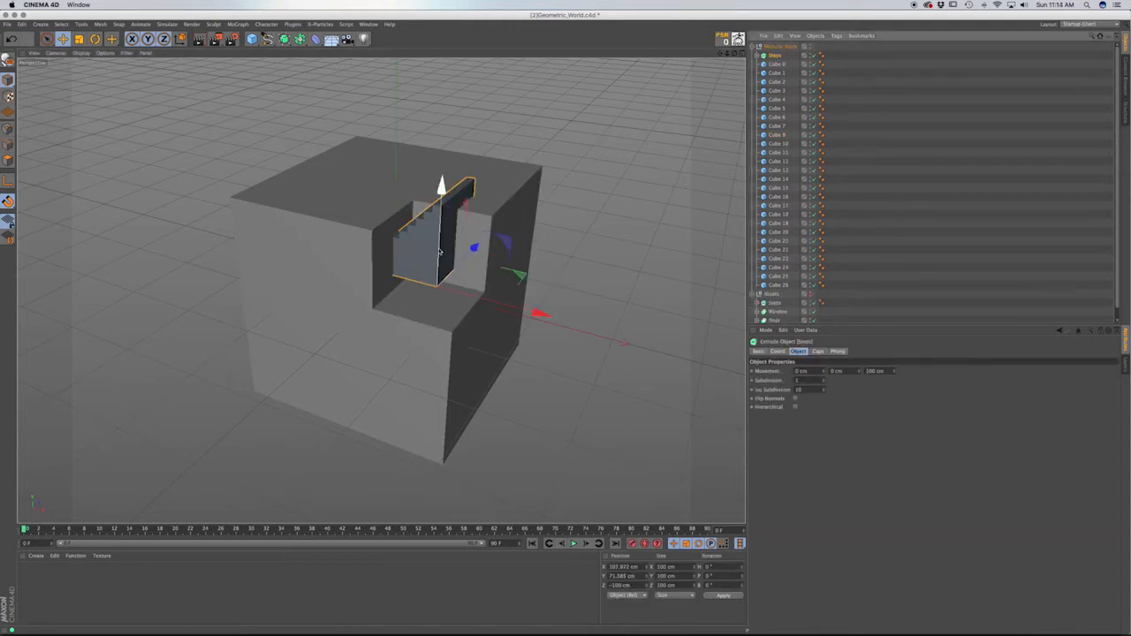
key(F2)
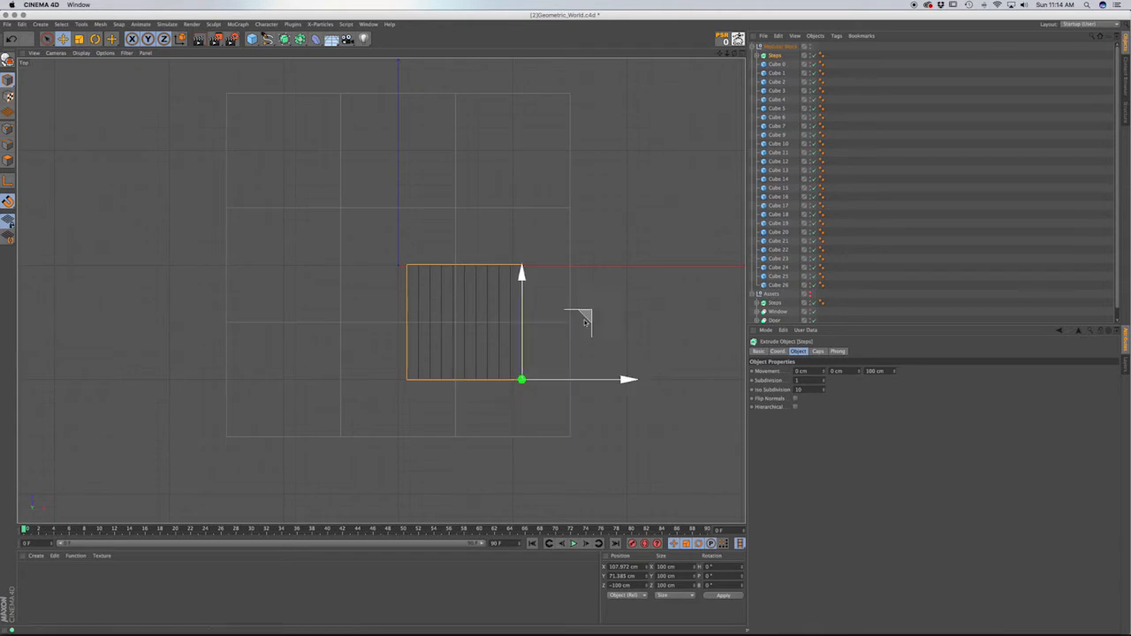
drag(590, 315, 638, 371)
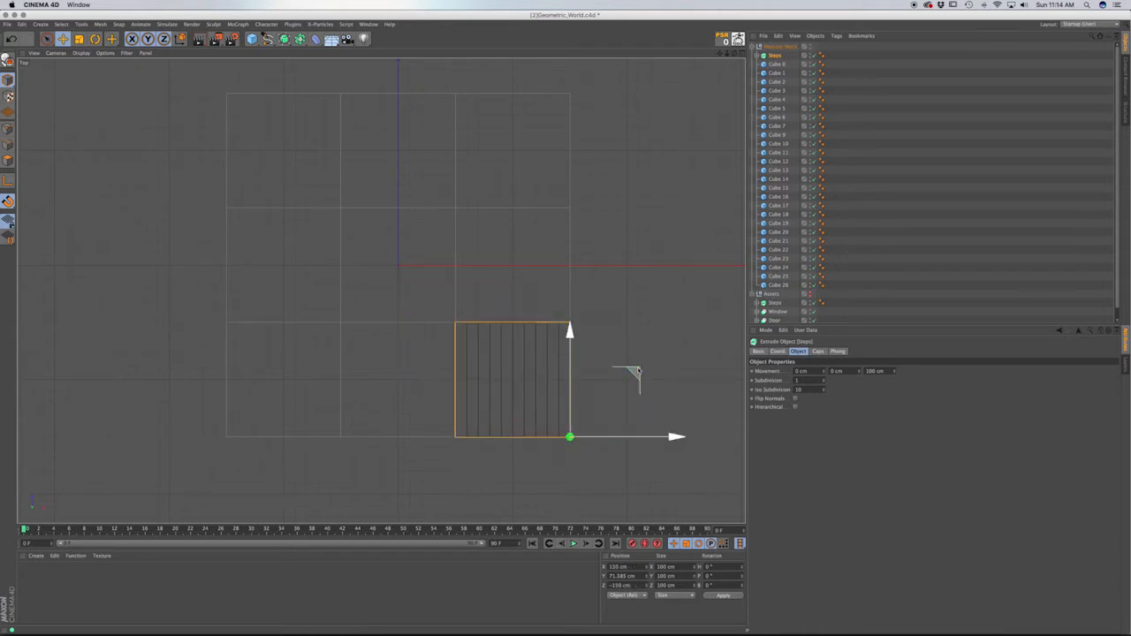
key(F1)
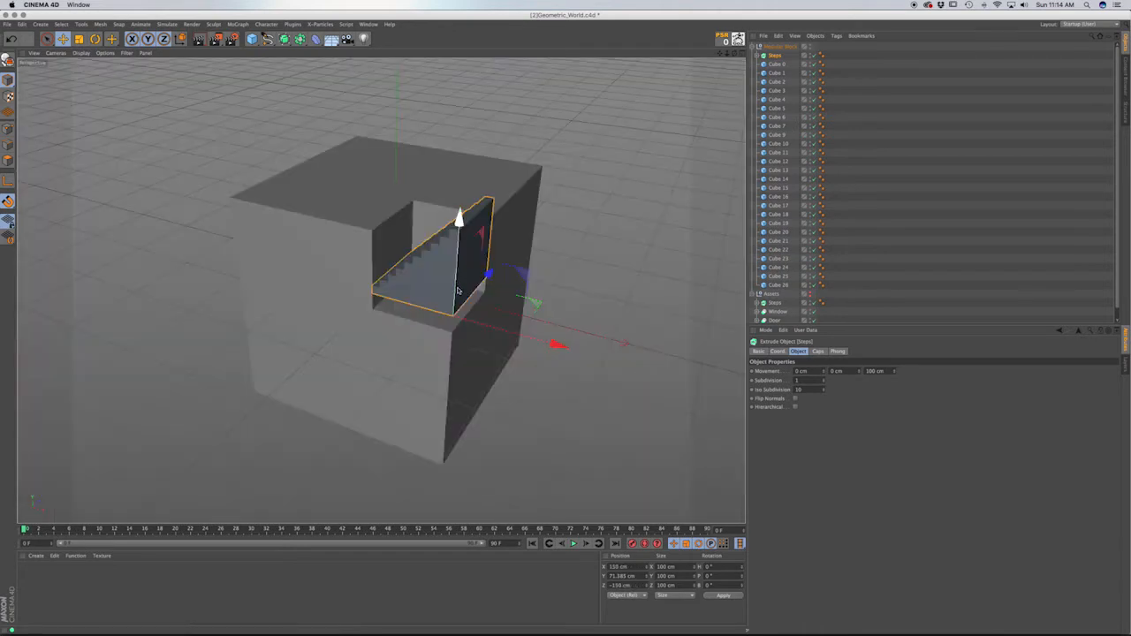
key(F4)
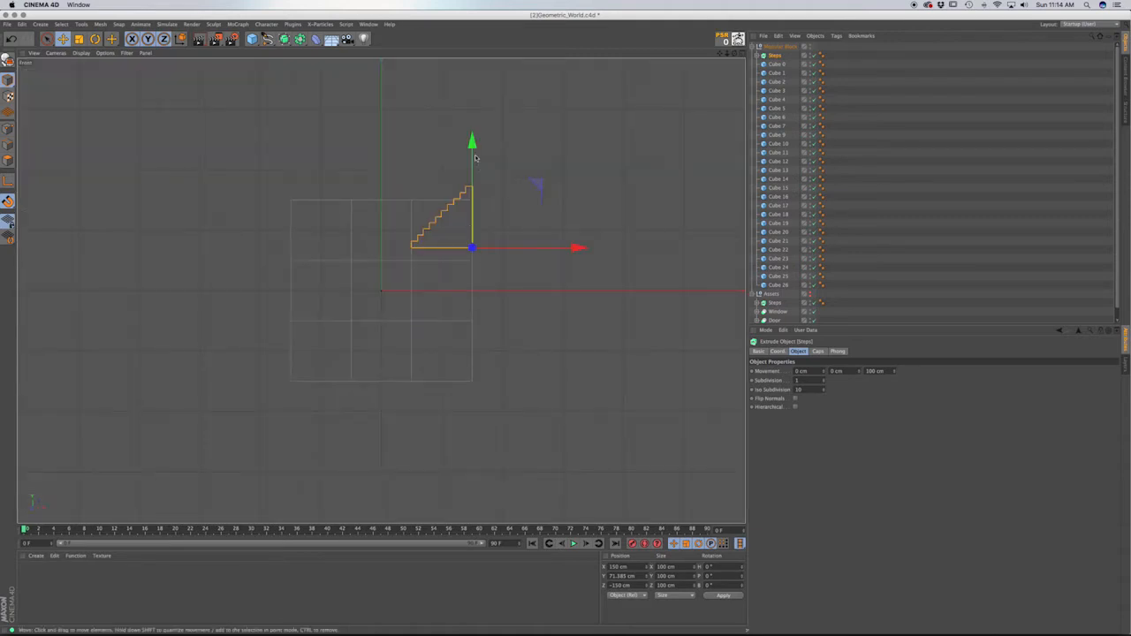
drag(475, 157, 473, 157)
Rotate the Steps to a heading of -180° and move them to X 50, Y 50, Z -50 cm within the corner gap.
key(r)
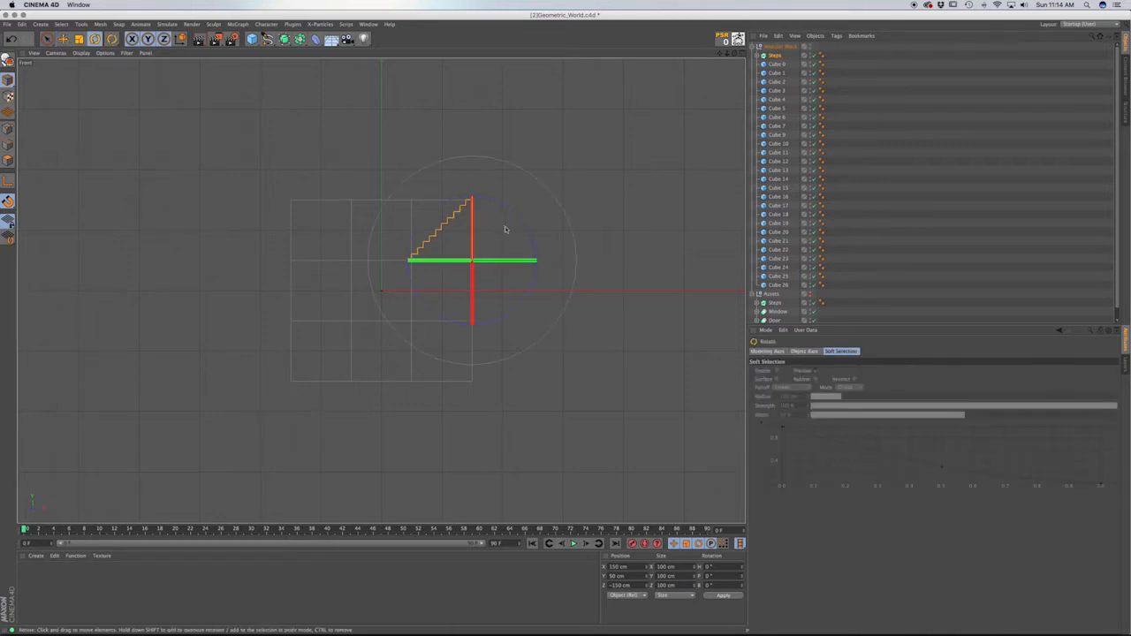
drag(529, 258, 331, 255)
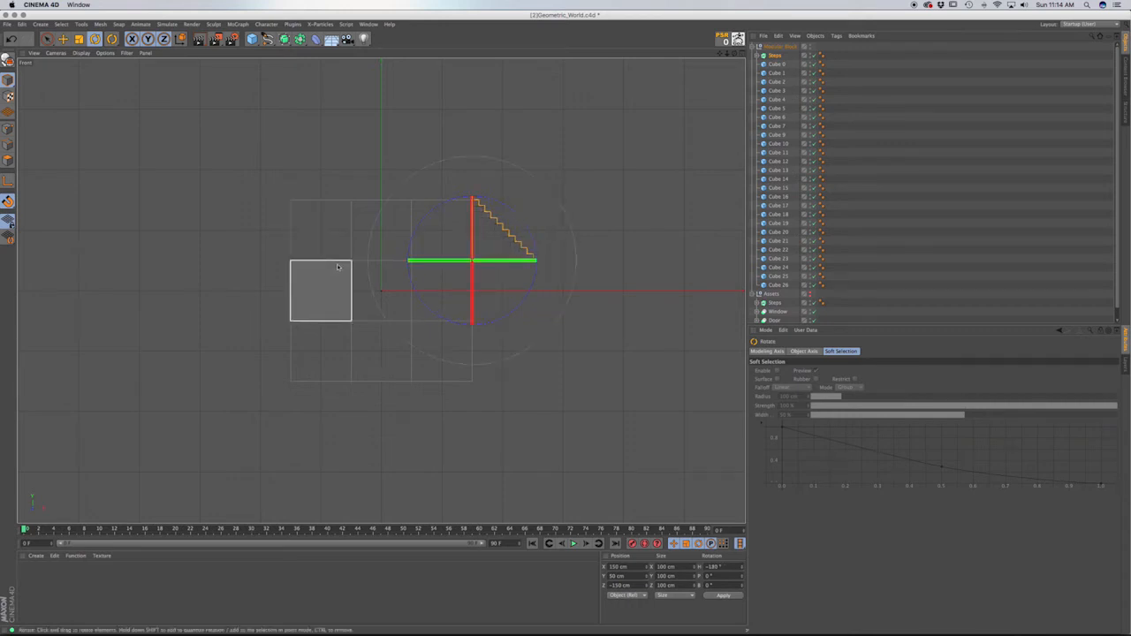
key(F1)
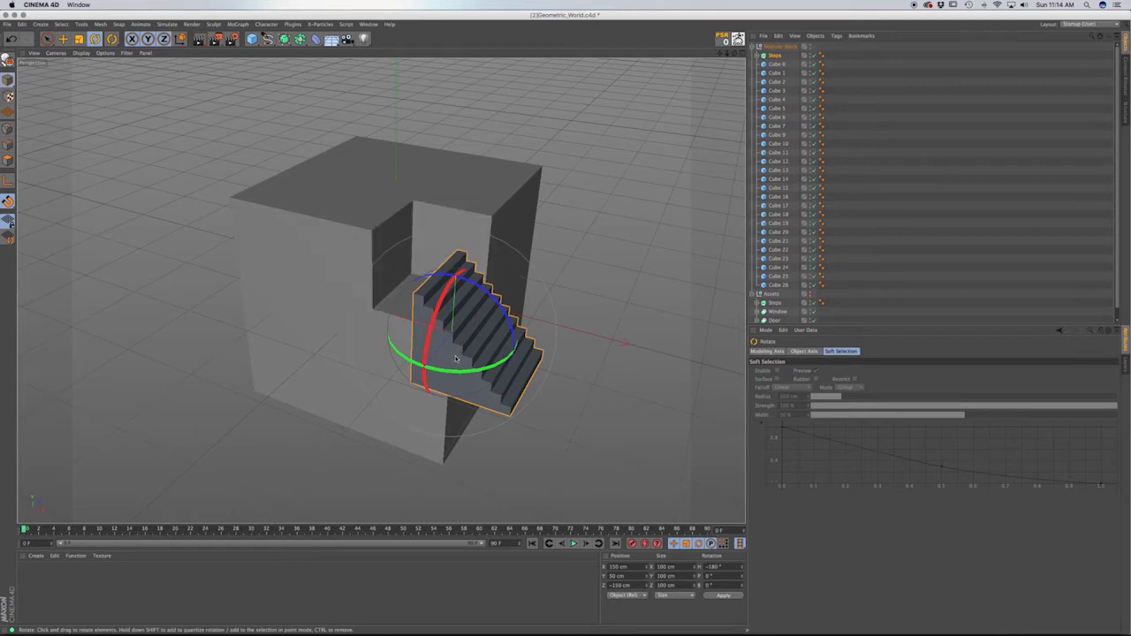
key(e)
drag(407, 395, 442, 348)
drag(391, 271, 324, 253)
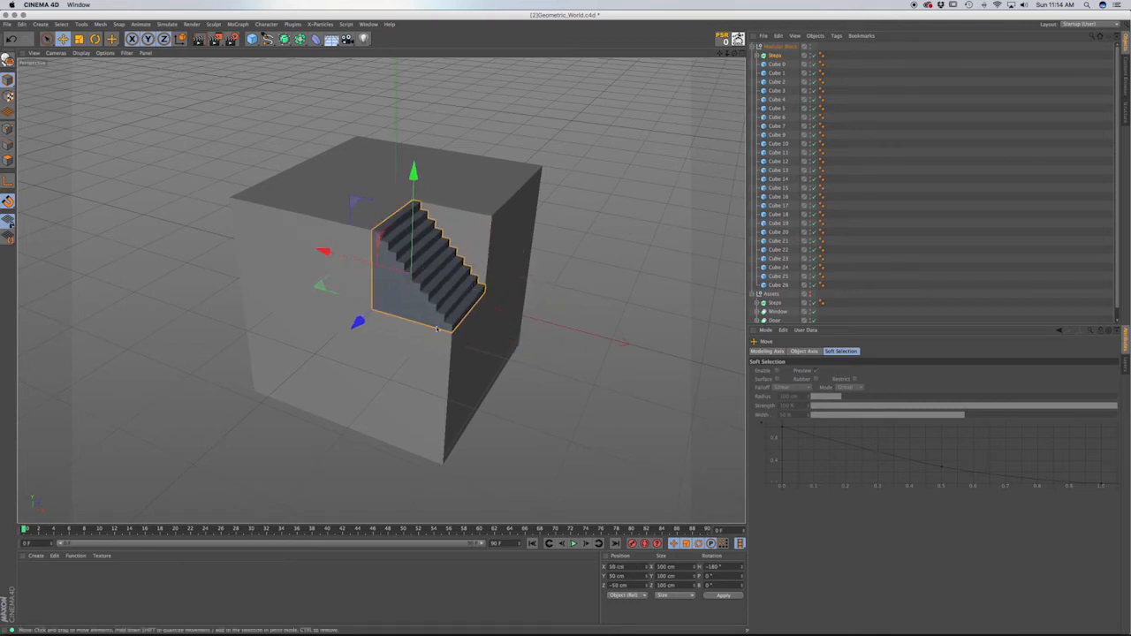
Tilt the Steps to a pitch of -90°, raise them to Y 150 cm in the corner gap, and save the project.
alt+drag(440, 308, 454, 279)
key(r)
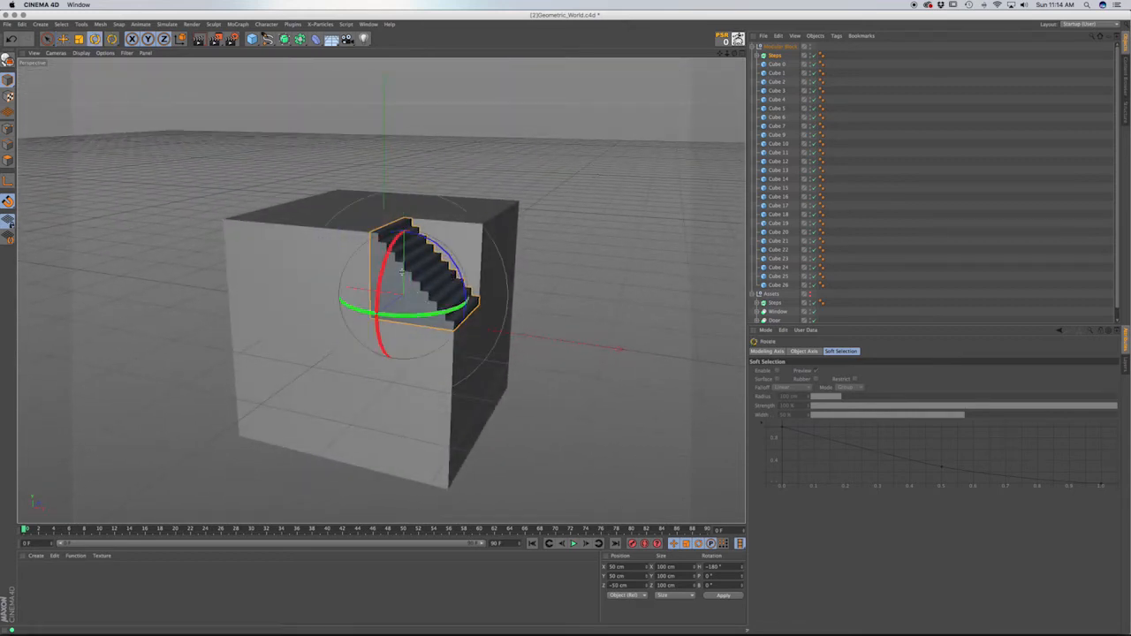
drag(378, 304, 403, 320)
key(e)
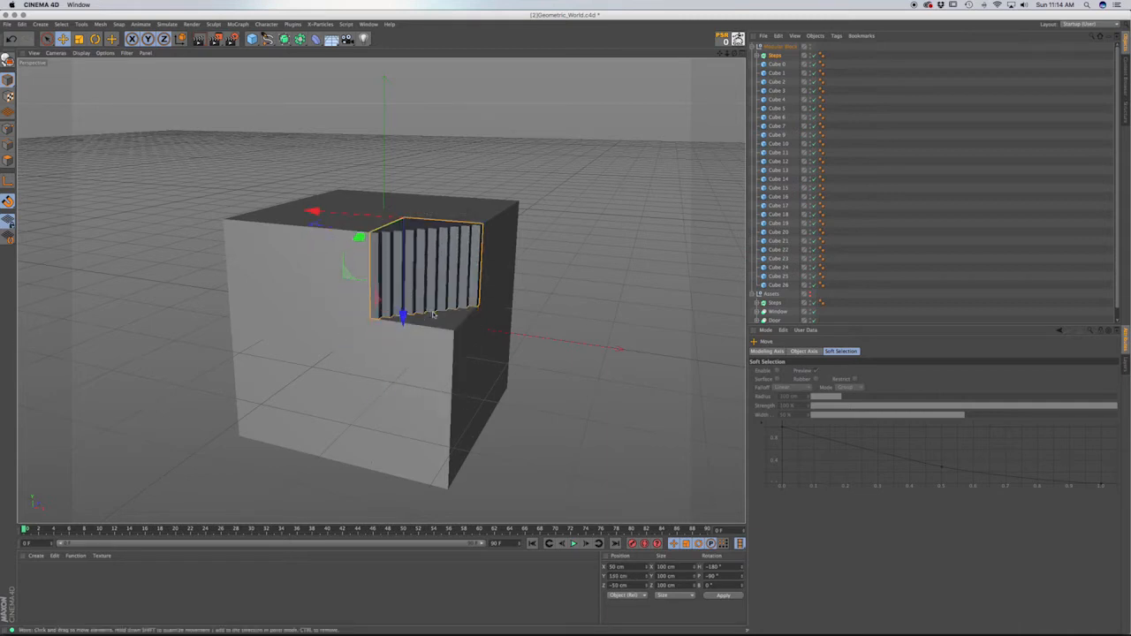
key(super+s)
alt+drag(417, 294, 444, 294)
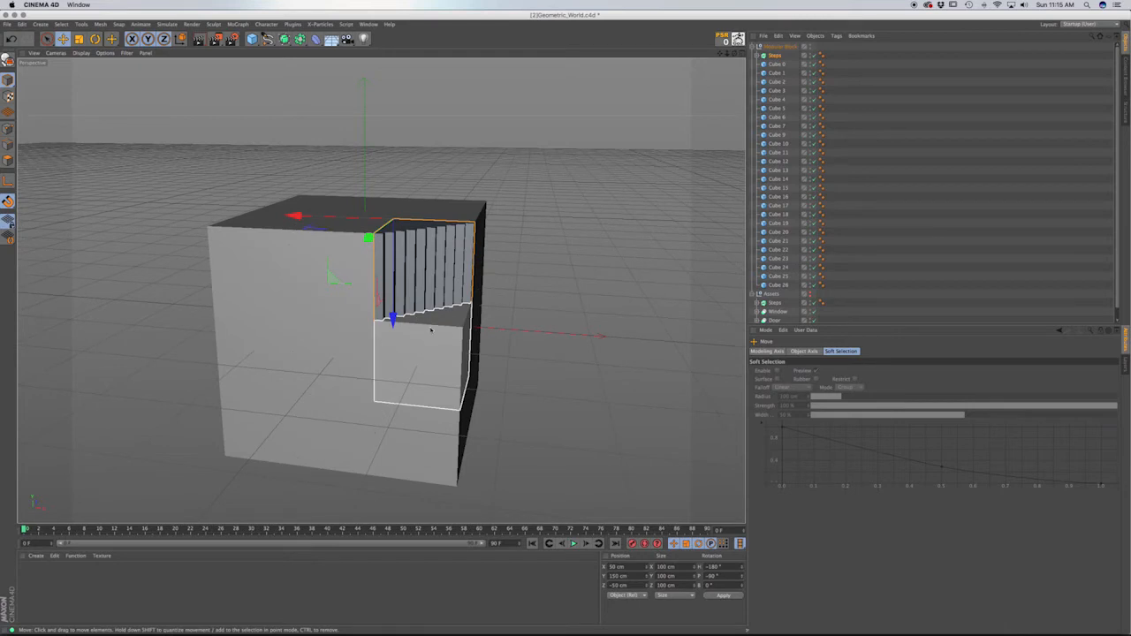
alt+drag(405, 334, 384, 354)
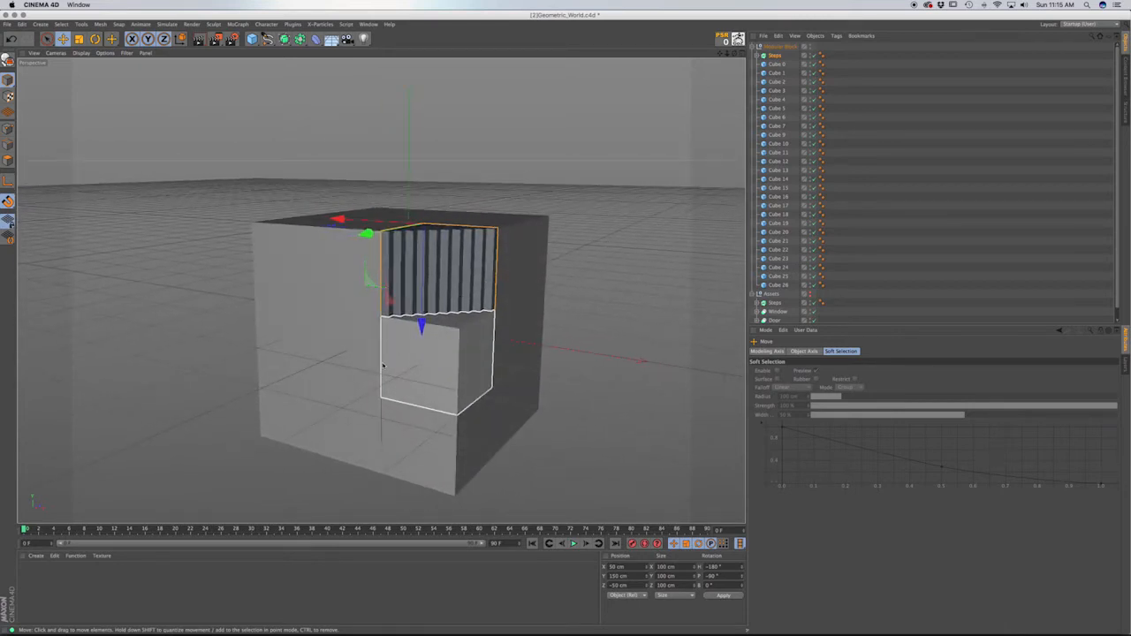
alt+drag(453, 356, 477, 355)
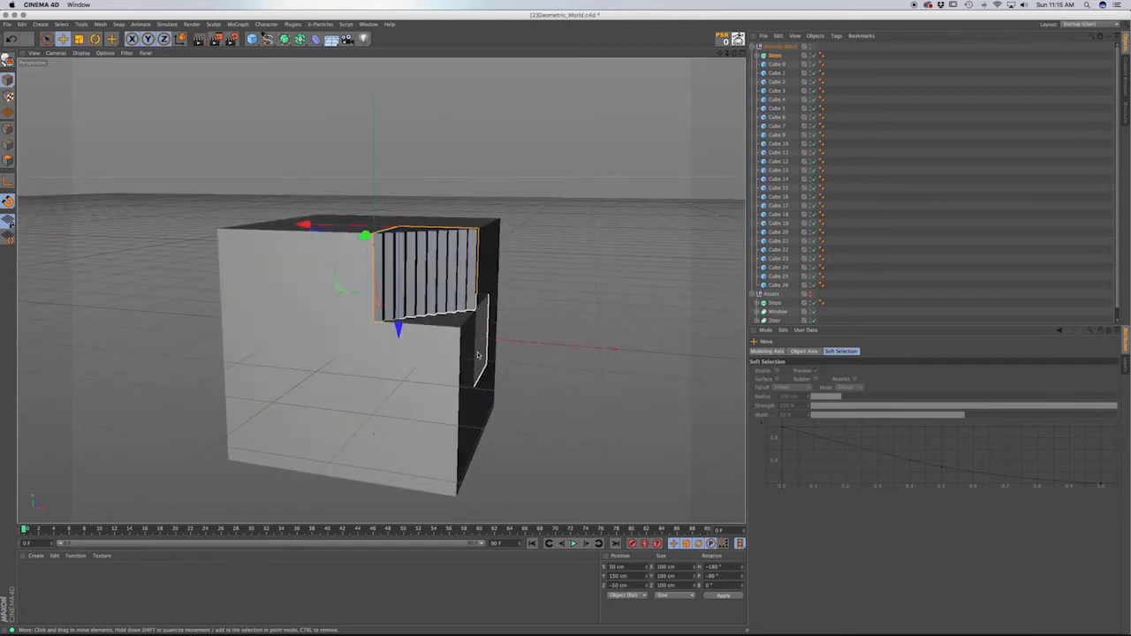
mouse_move(422, 363)
alt+mouse_down()
mouse_move(403, 332)
mouse_move(414, 346)
alt+mouse_up()
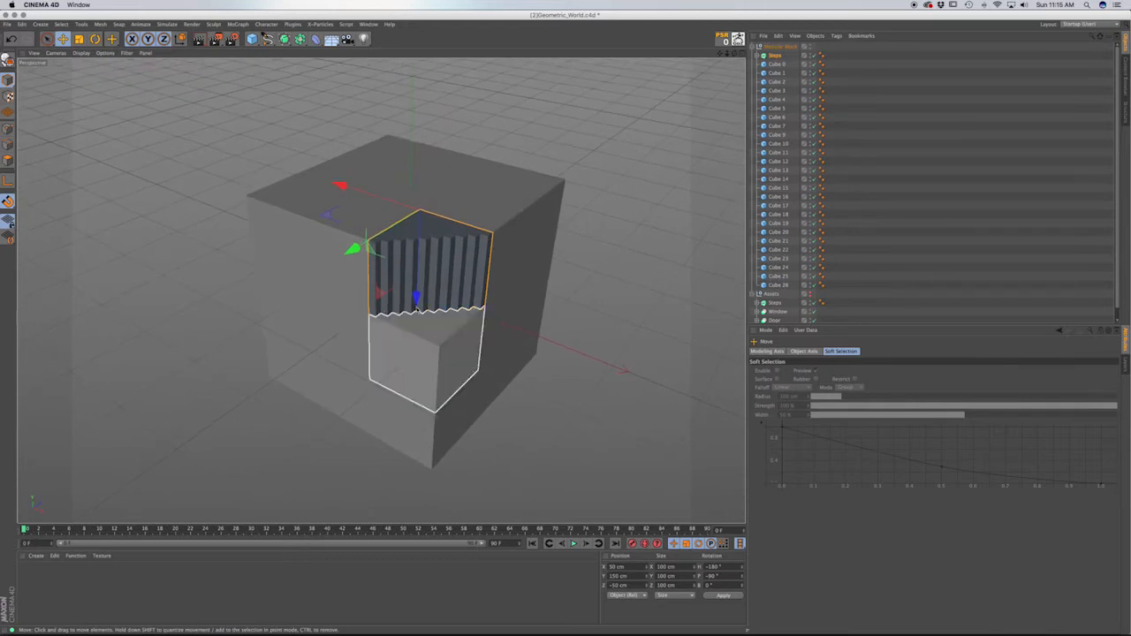
alt+drag(447, 287, 451, 276)
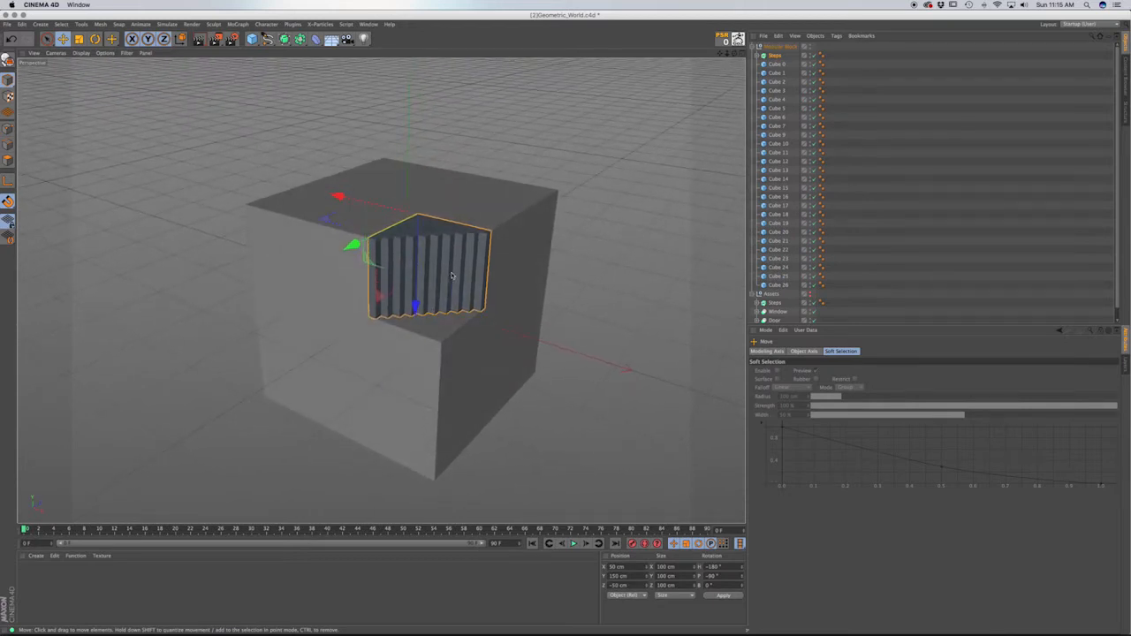
Place the Door asset from the Assets group inside the Modular Block group, above the Steps.
alt+drag(451, 285, 389, 380)
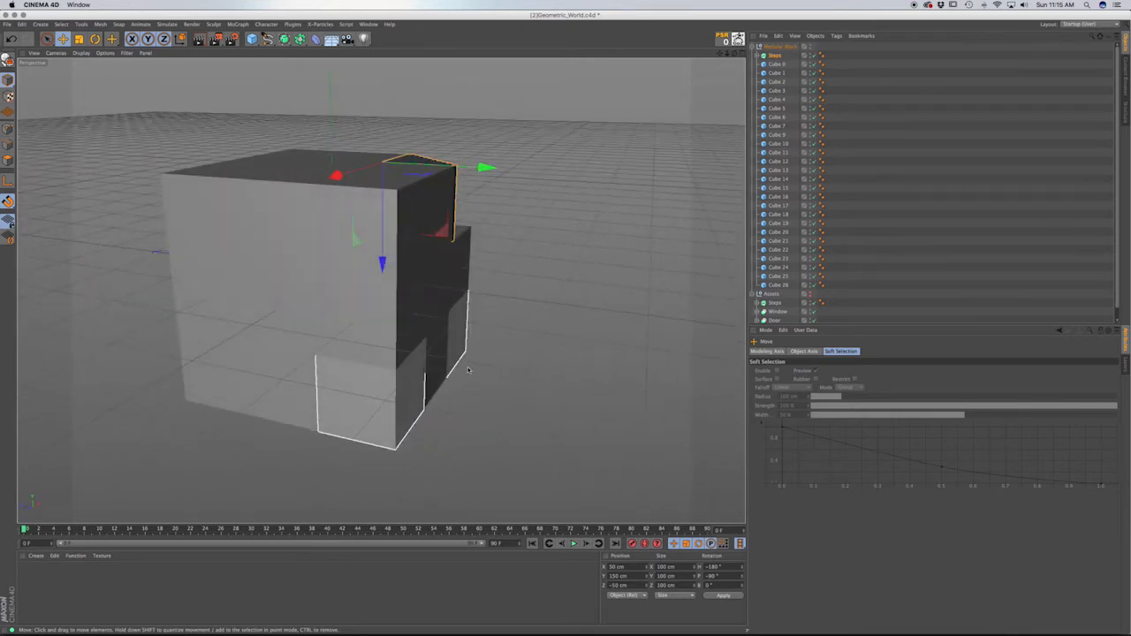
click(777, 311)
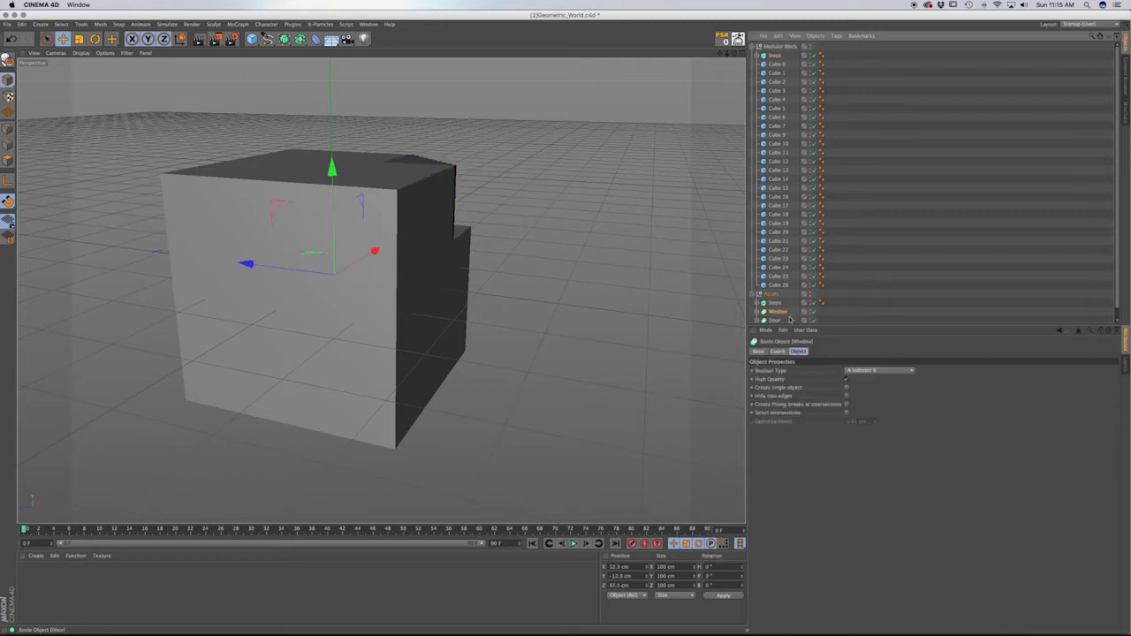
click(773, 321)
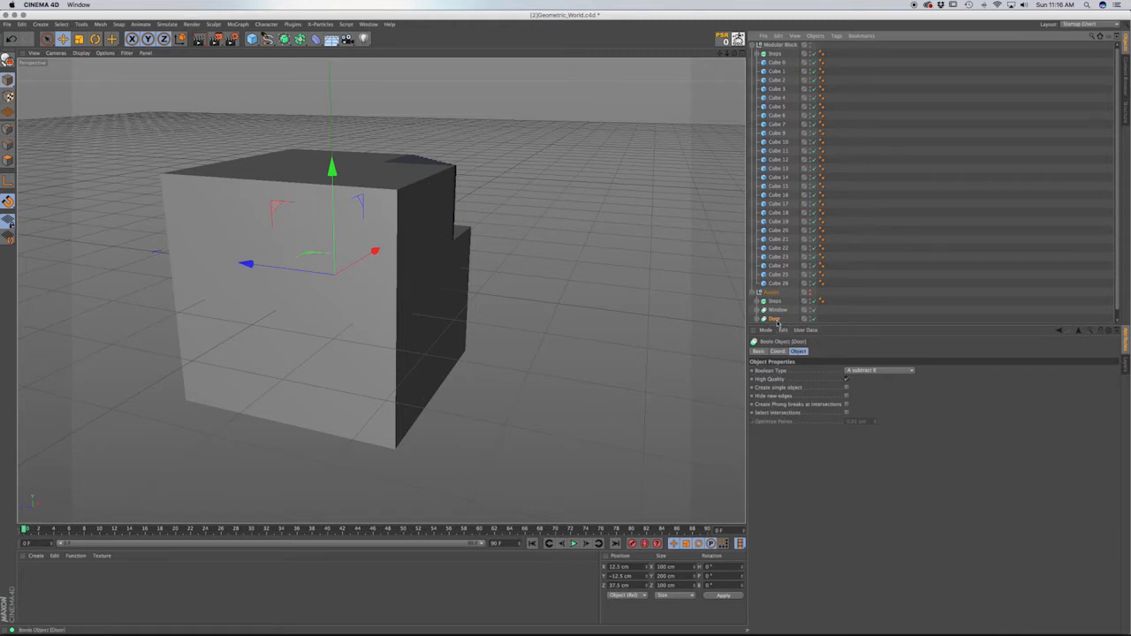
click(782, 323)
click(774, 320)
drag(774, 319, 778, 54)
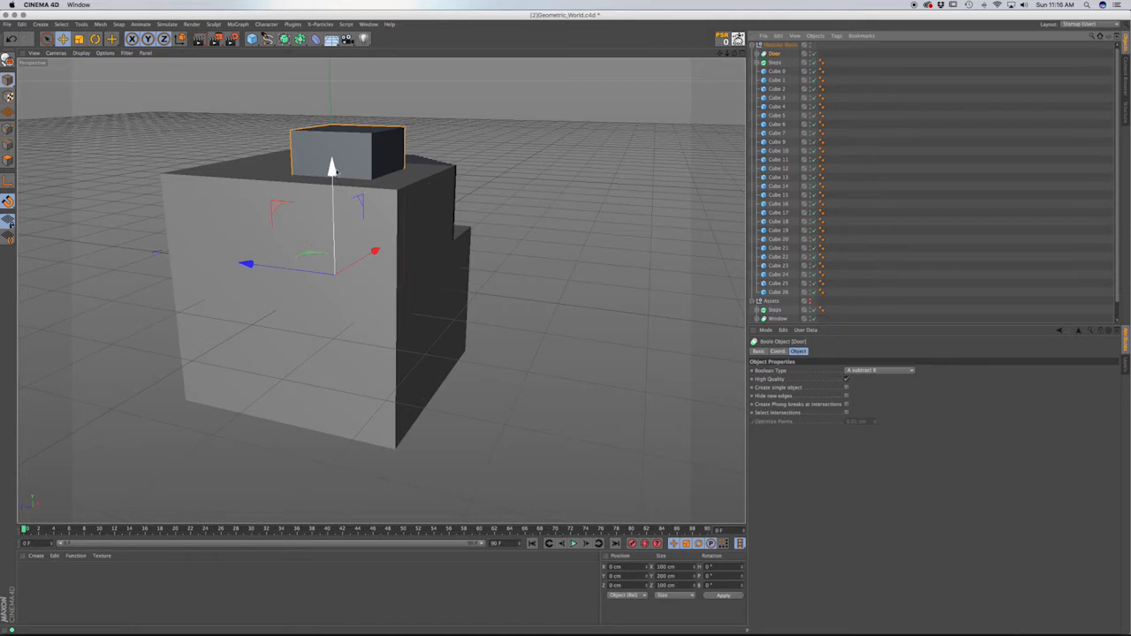
Move the Door onto the block's negative-X face at about X -162, Y -50 cm and rotate its heading to 90°.
drag(331, 167, 332, 205)
drag(374, 280, 327, 333)
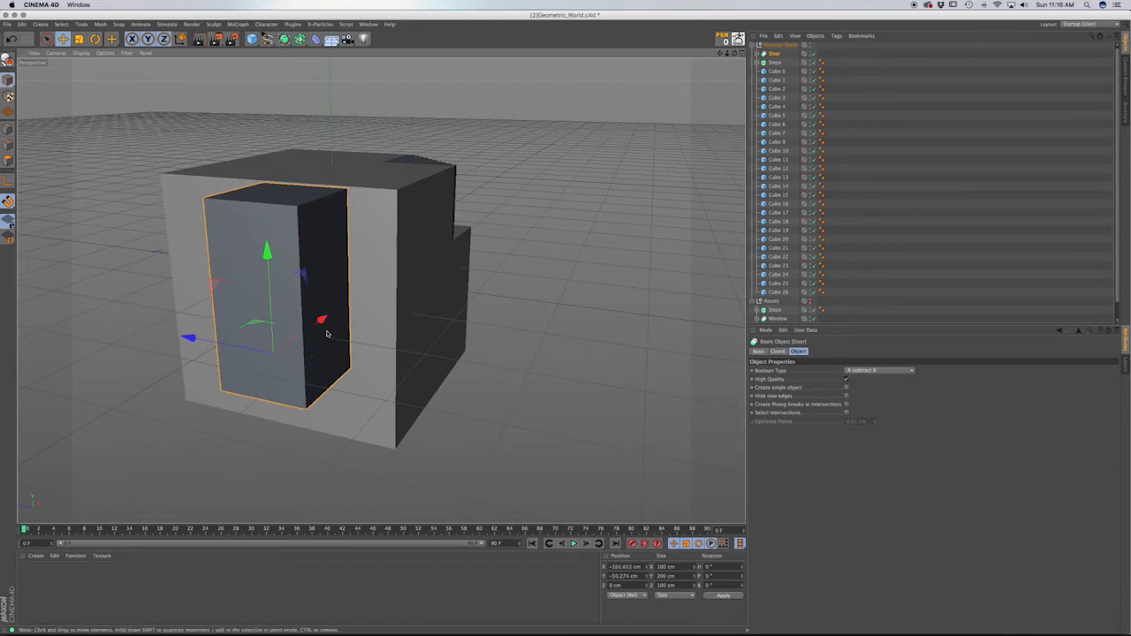
key(r)
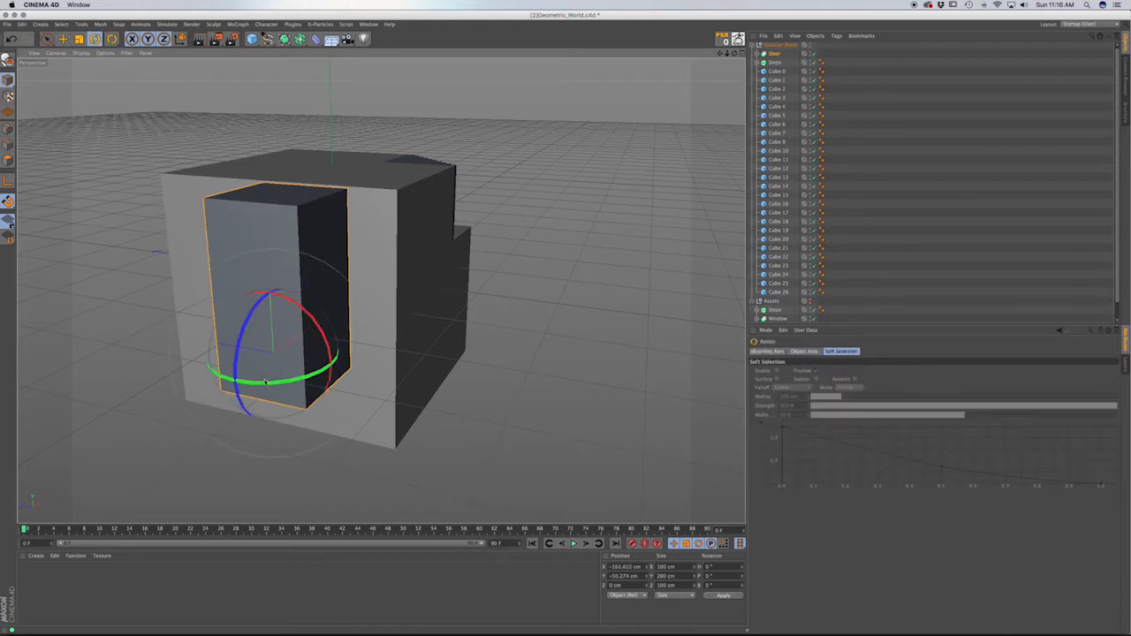
drag(252, 384, 375, 365)
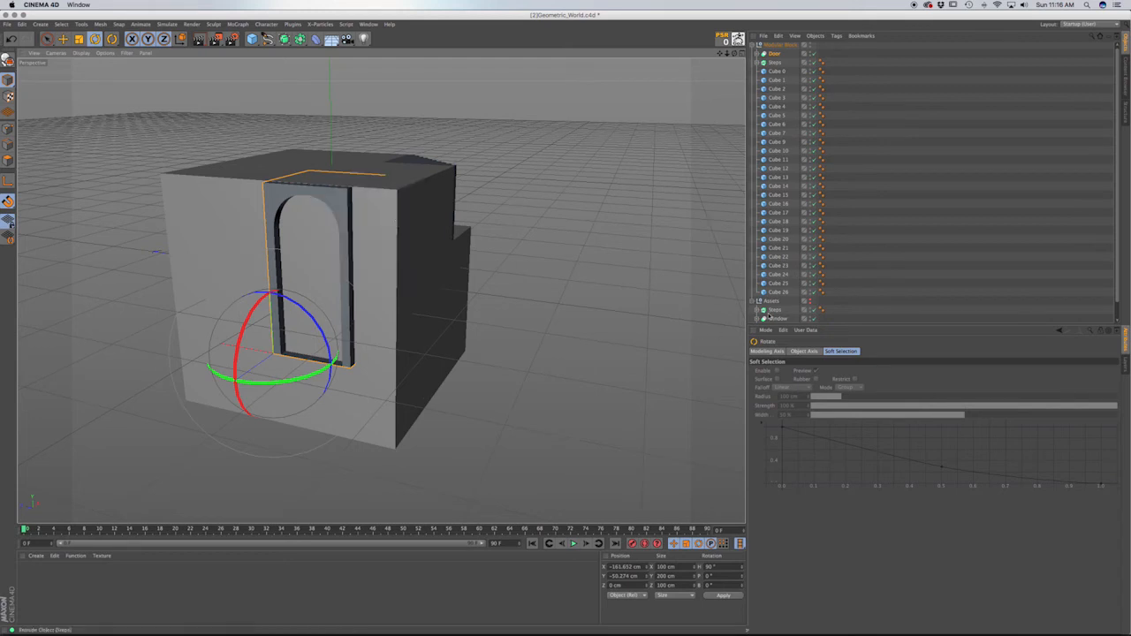
Align the Door with the middle column at Z 50 cm and lower it beneath the block to Y -350 cm in the right view.
key(e)
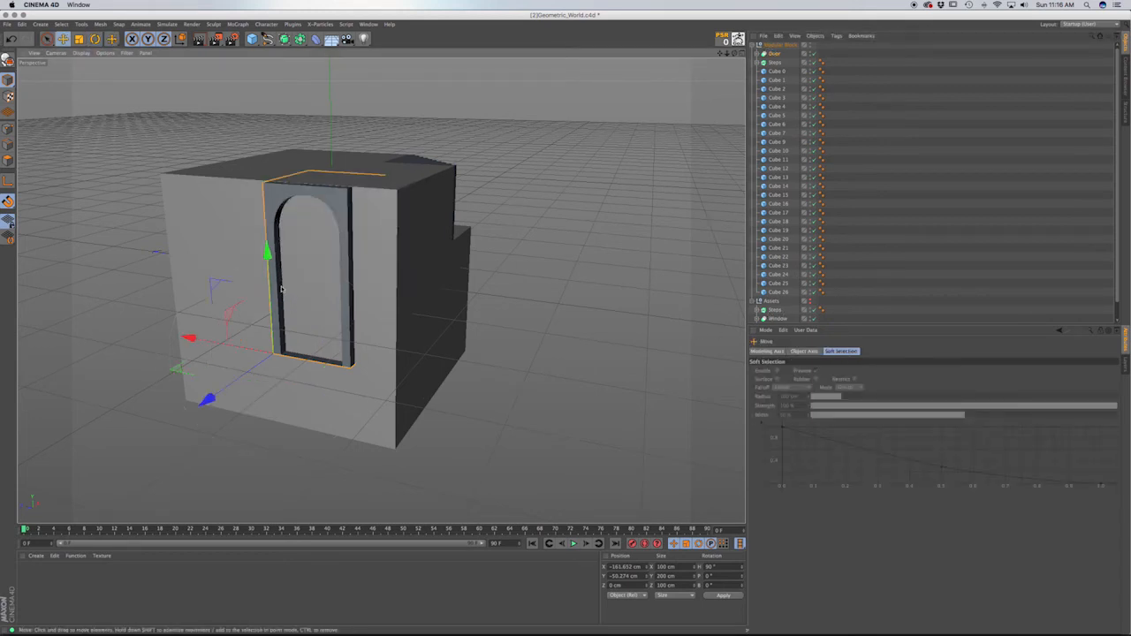
key(F3)
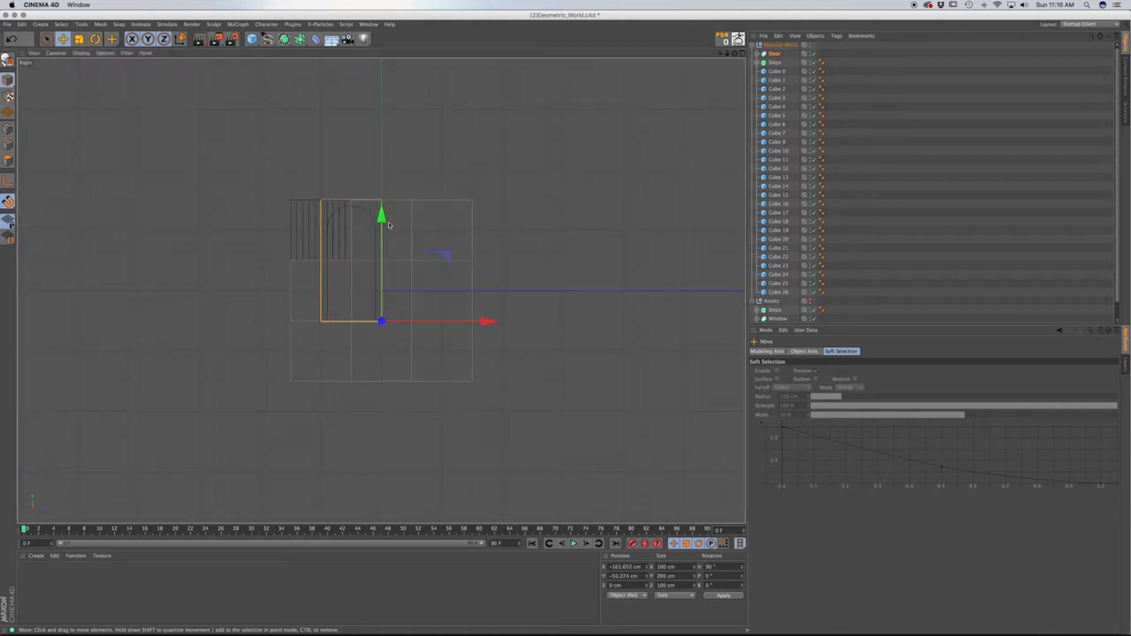
drag(485, 321, 517, 322)
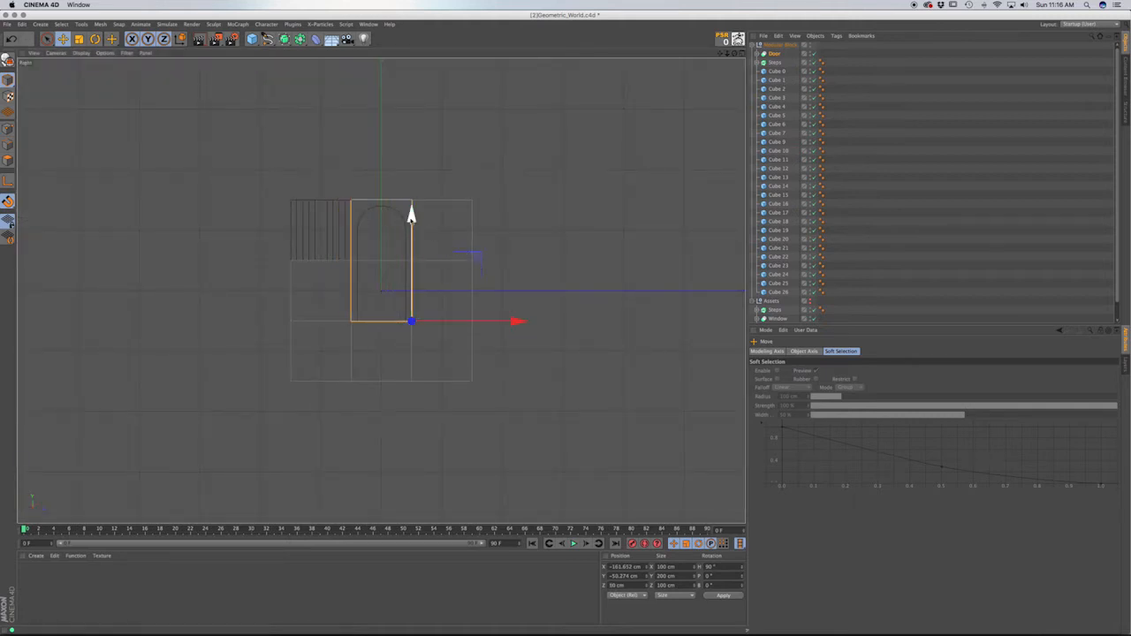
drag(411, 215, 411, 398)
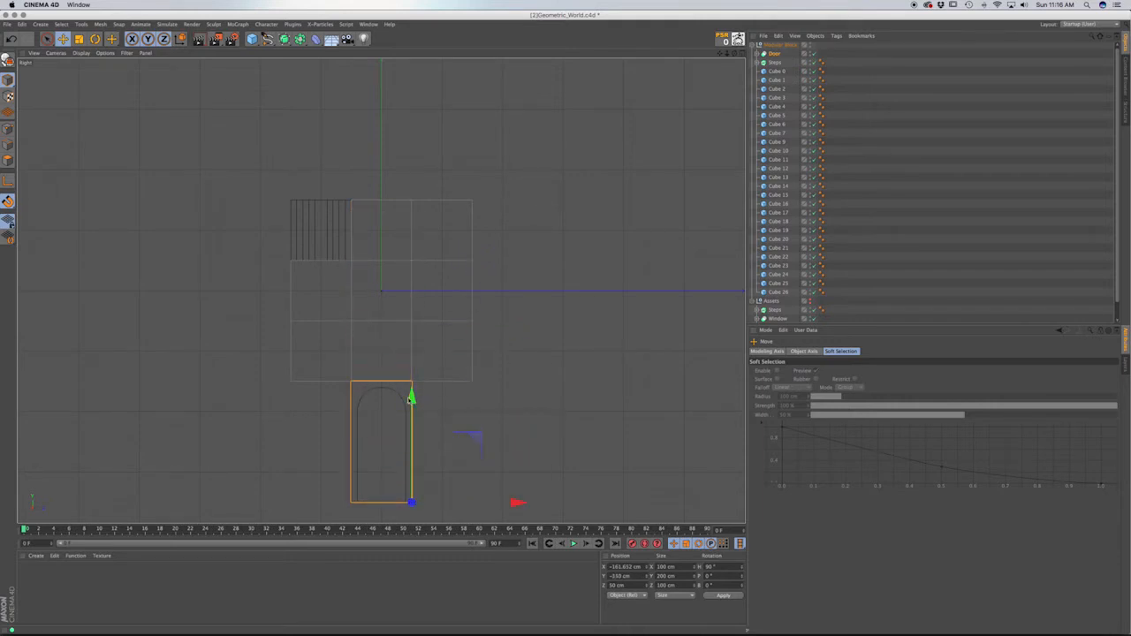
key(space)
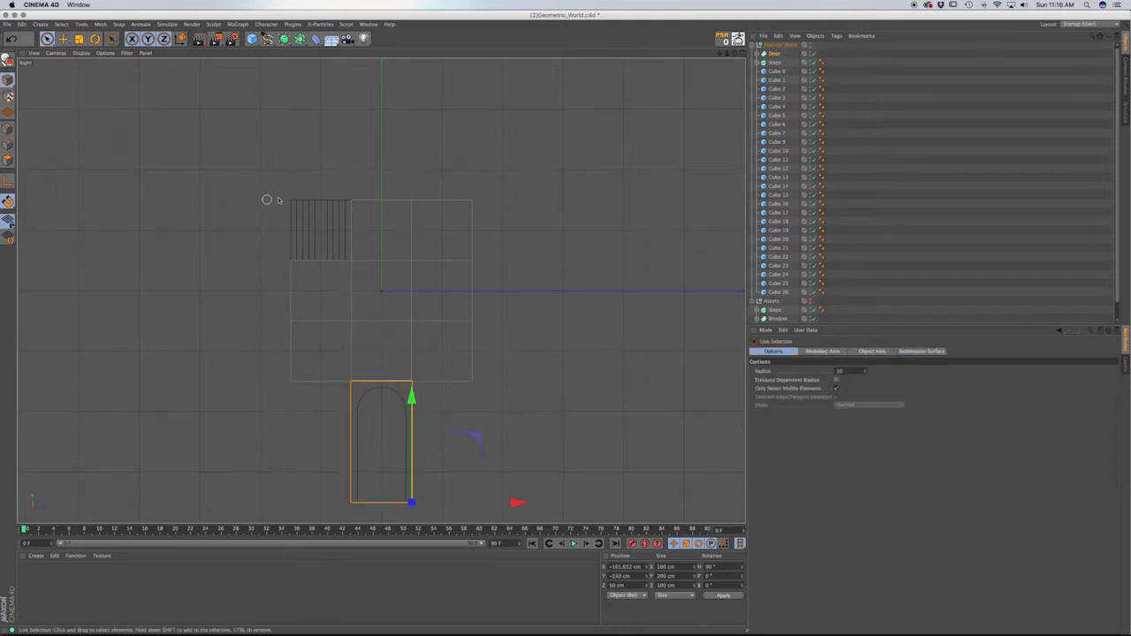
key(F1)
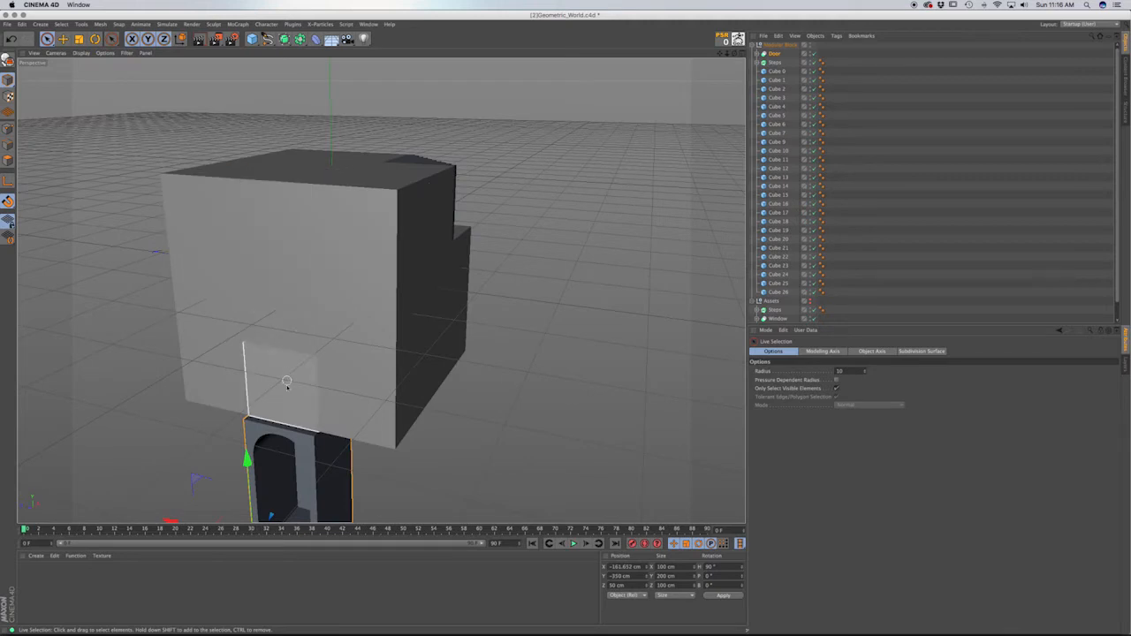
Delete the two cubes above the Door in the face's middle column and raise the Door into the opening at Y -100 cm.
click(283, 322)
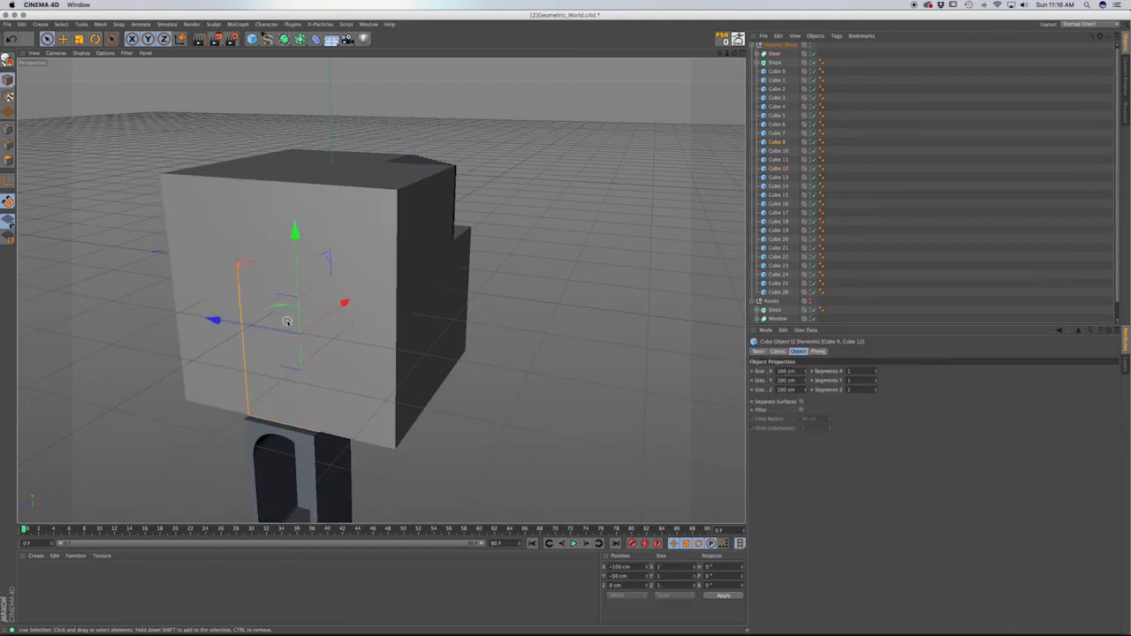
key(Delete)
click(300, 452)
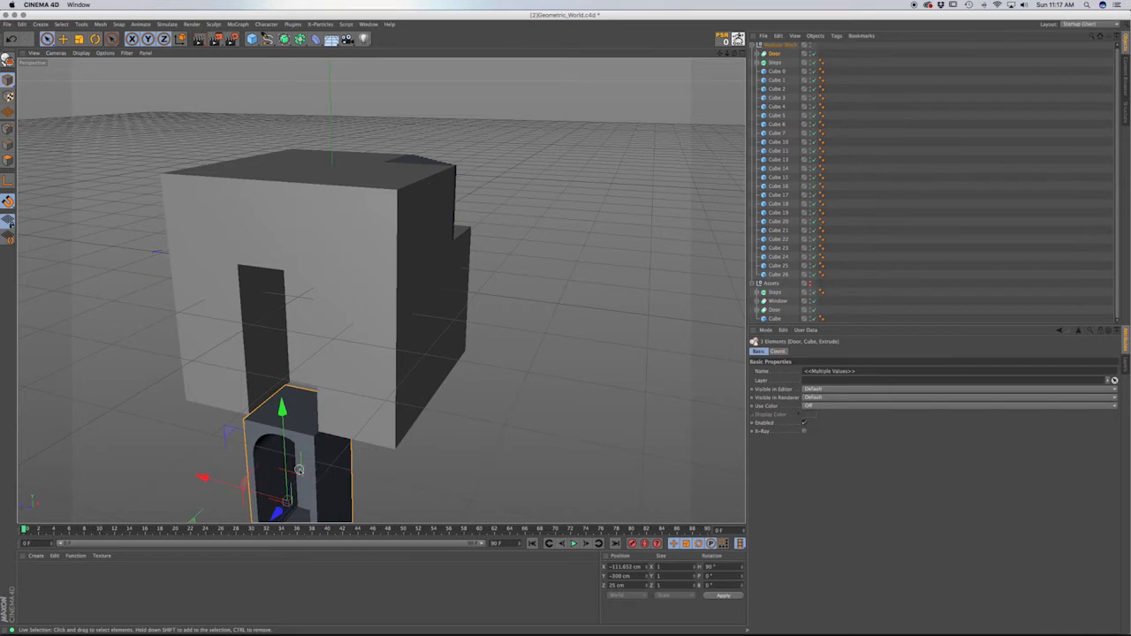
key(F2)
key(F3)
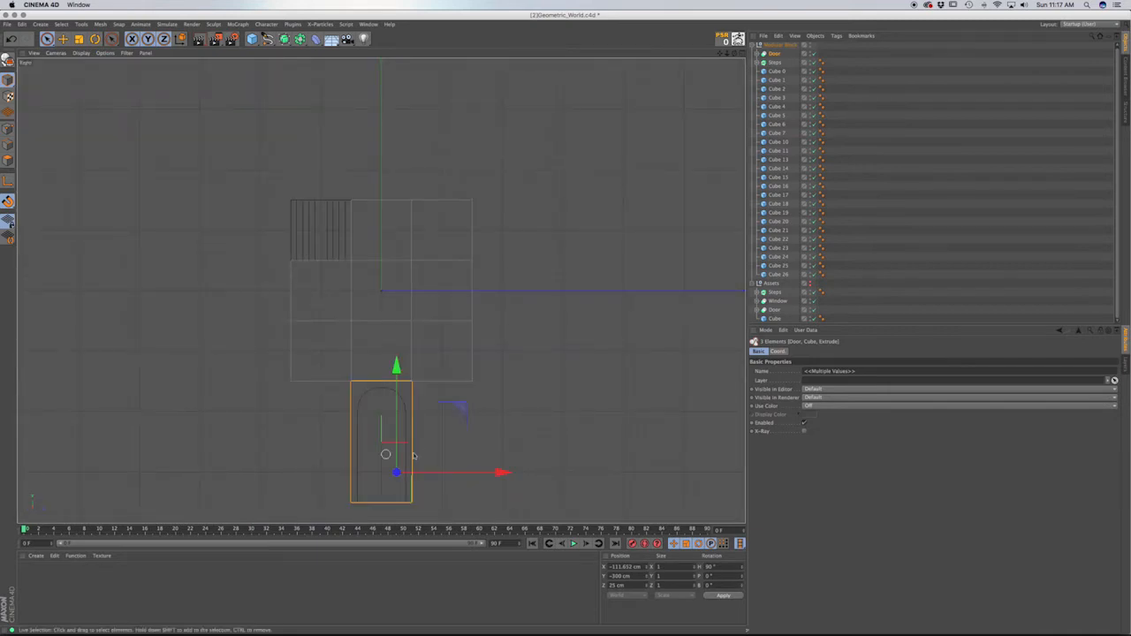
drag(396, 367, 402, 251)
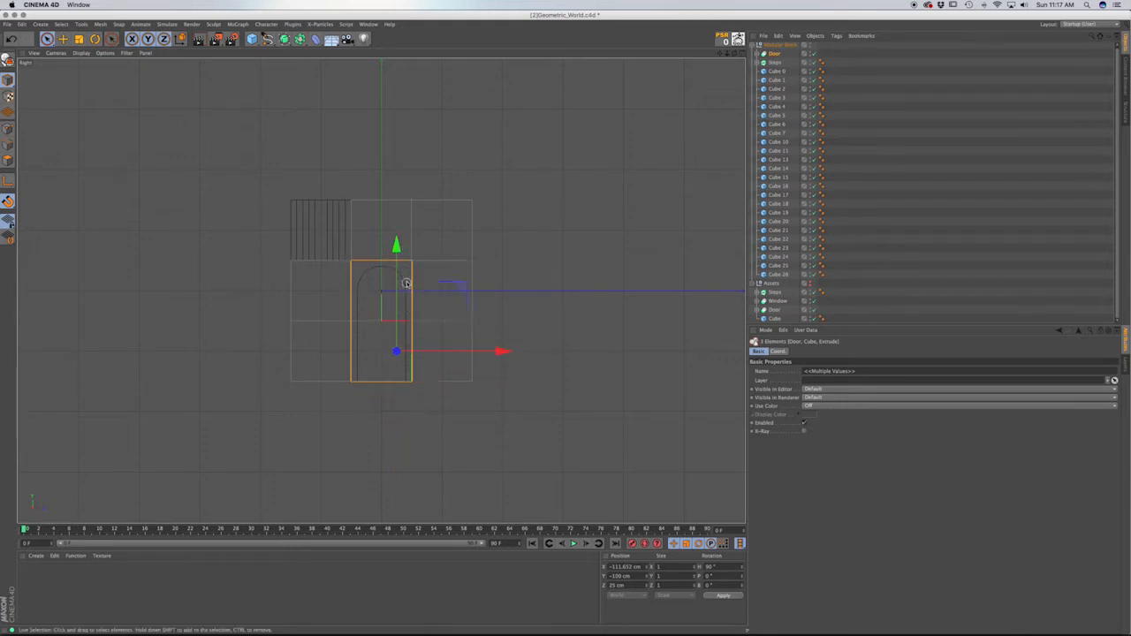
Slide the Door inward along X to about -100 cm in the top view, aligning it with the block's outer face.
key(F1)
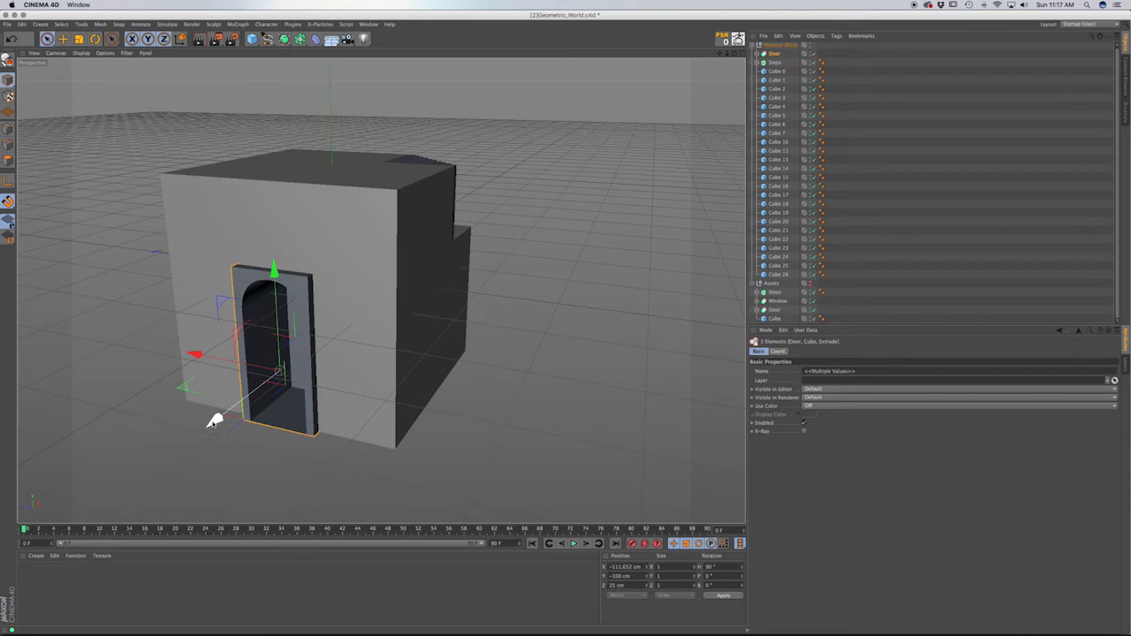
key(F2)
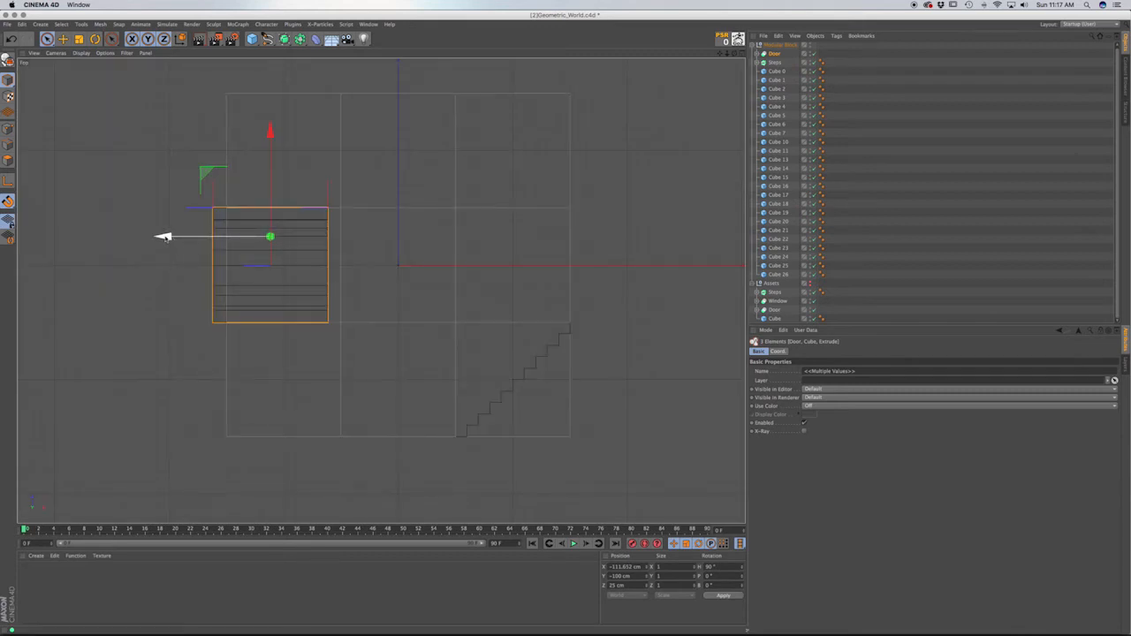
drag(165, 236, 178, 235)
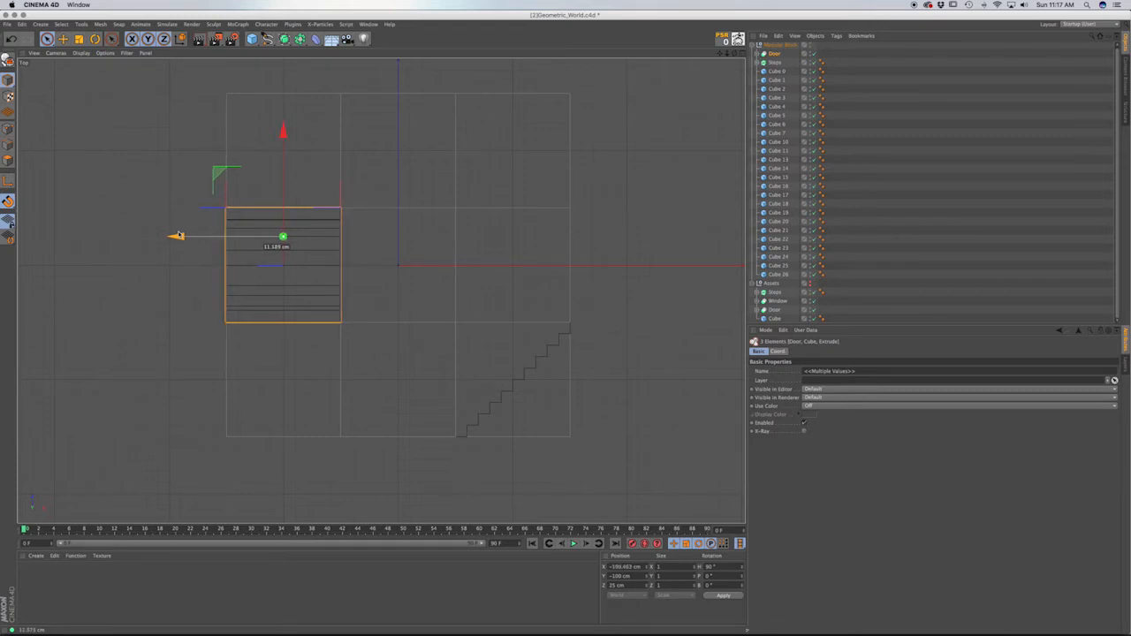
scroll(174, 256, up, 5)
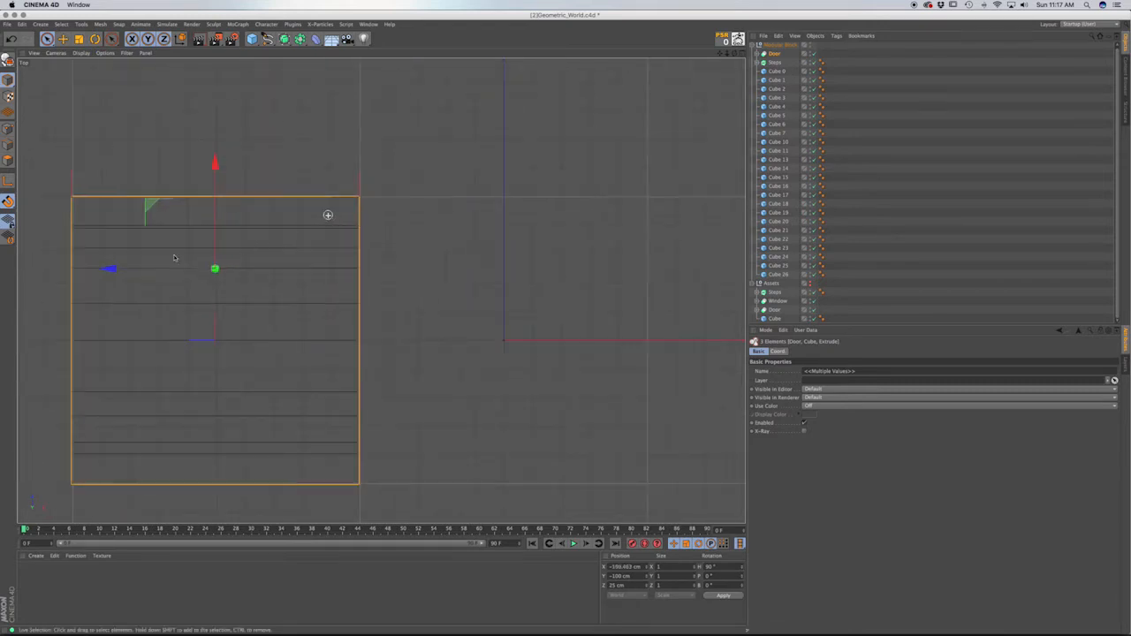
drag(110, 269, 113, 272)
click(118, 24)
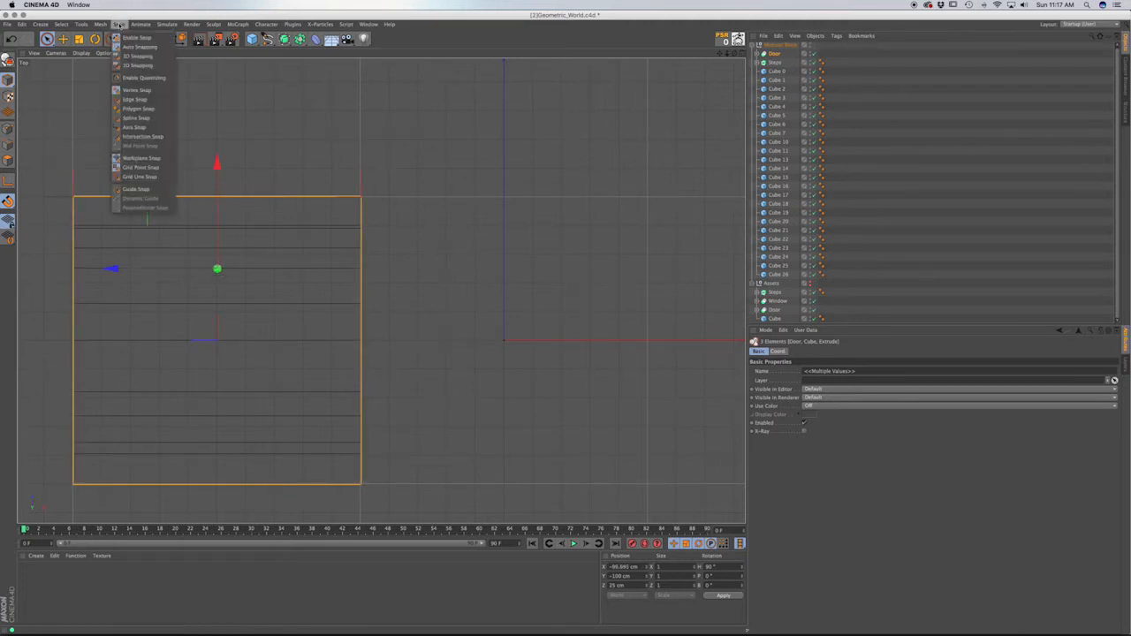
click(118, 24)
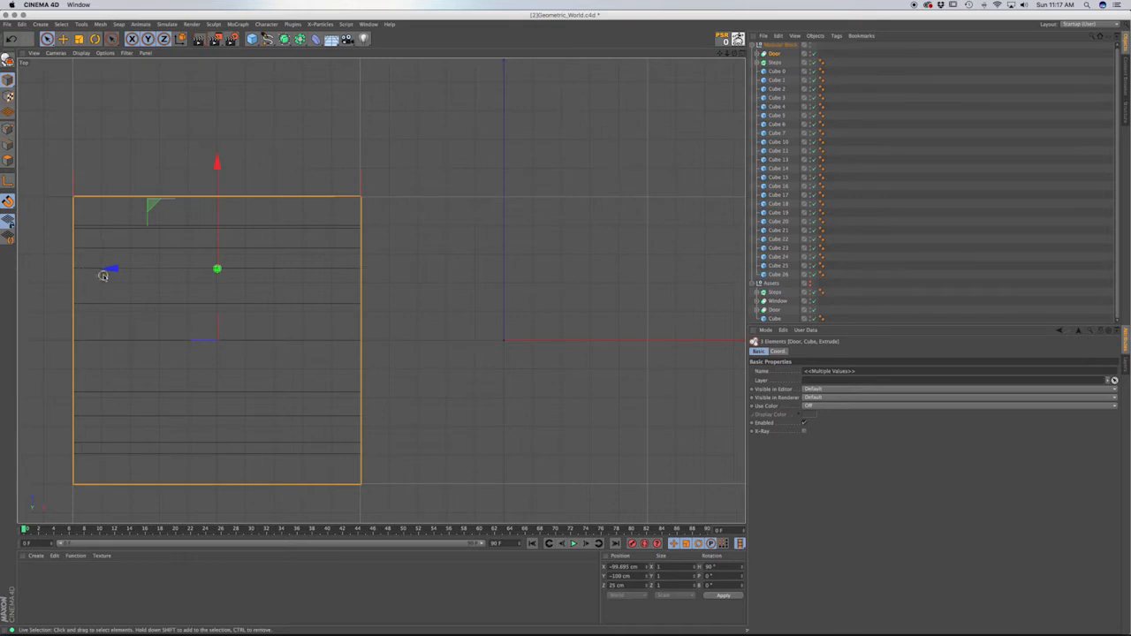
drag(110, 270, 111, 271)
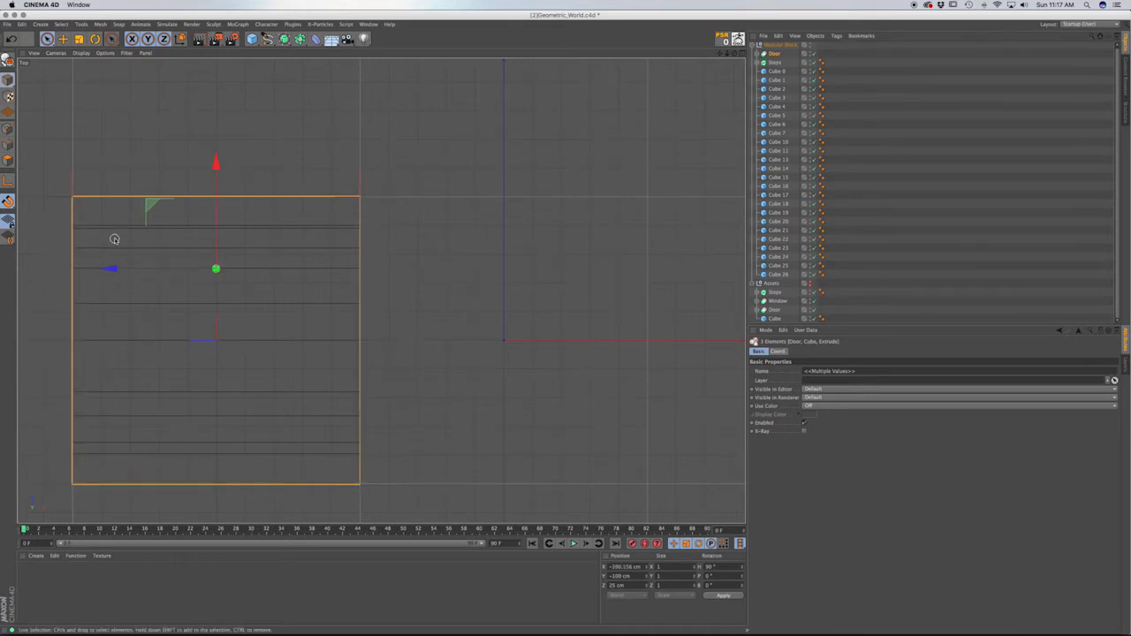
Set the Z movement of the Extrude inside the Modular Block's Door to 100 cm.
key(F1)
scroll(309, 280, up, 5)
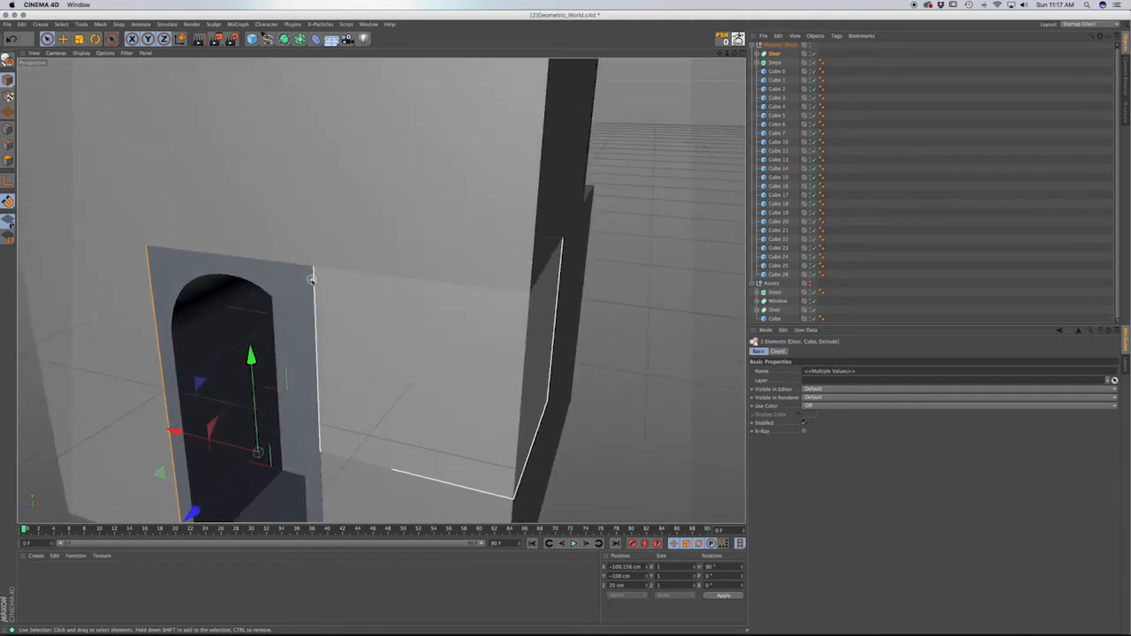
scroll(311, 279, up, 3)
alt+drag(310, 277, 270, 318)
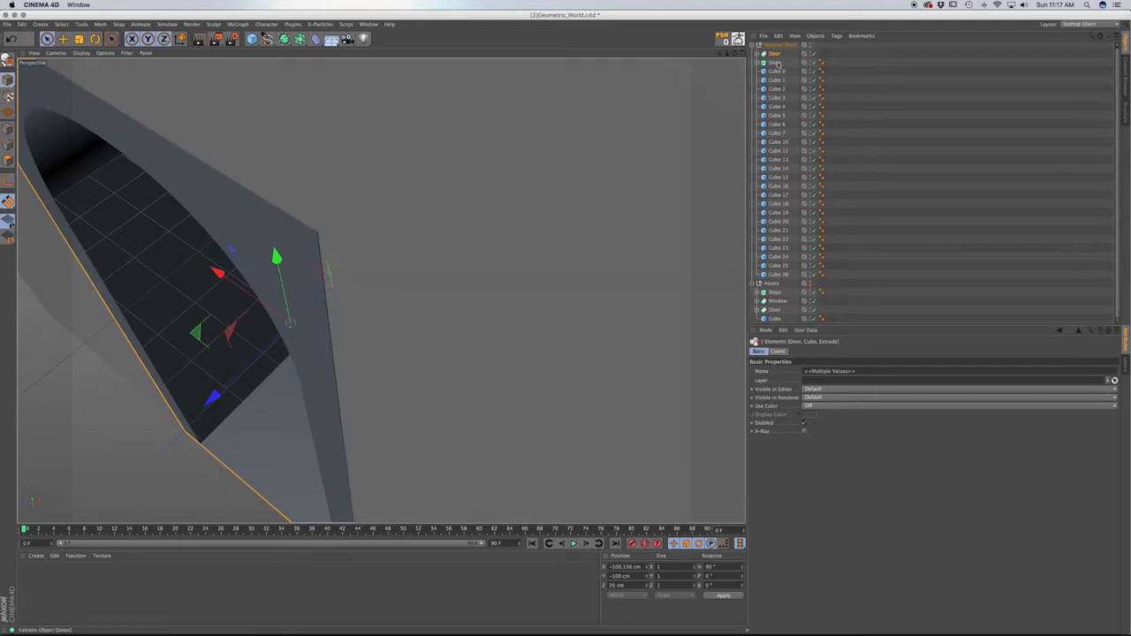
click(758, 53)
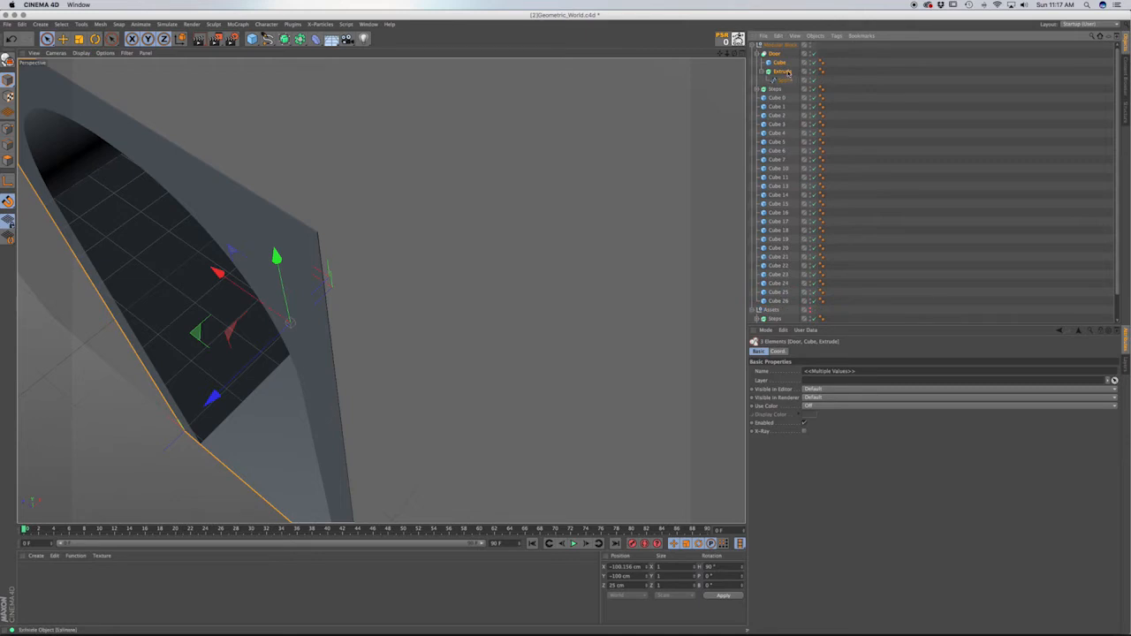
click(781, 71)
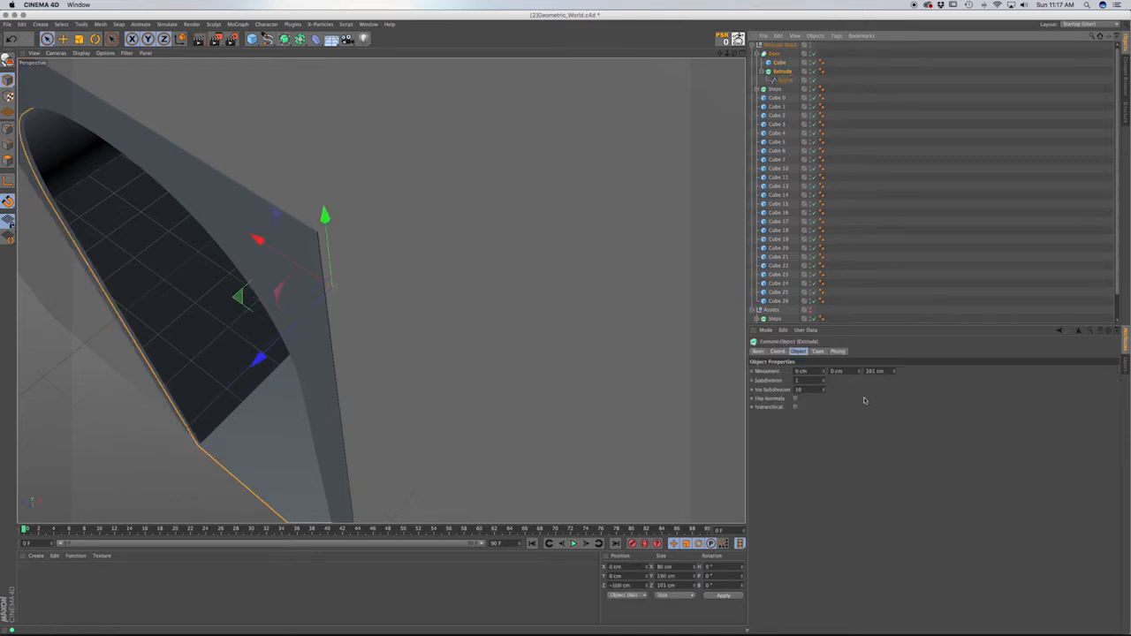
click(871, 371)
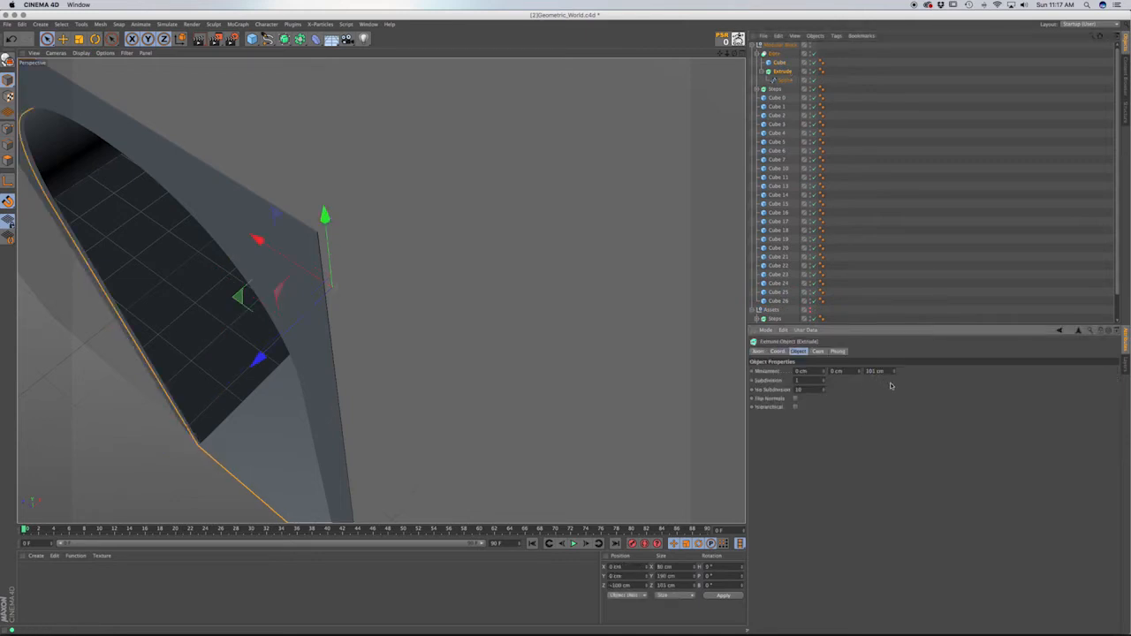
key(Return)
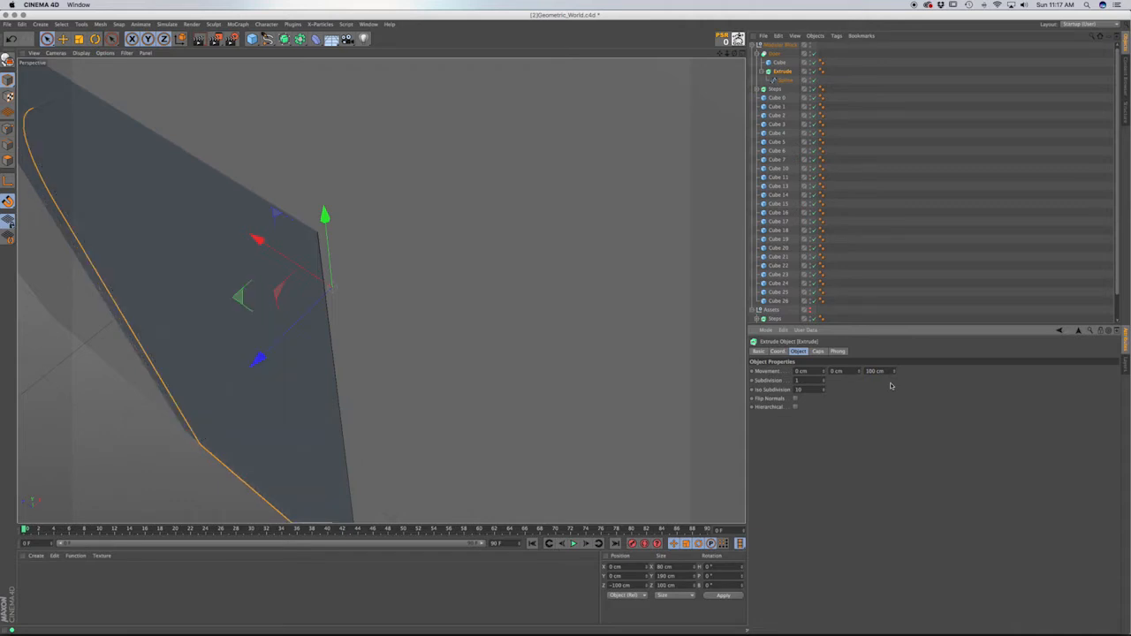
Set the Z size of the Door's Cube to 99 cm and shift it to about Z -50.16 cm.
click(778, 62)
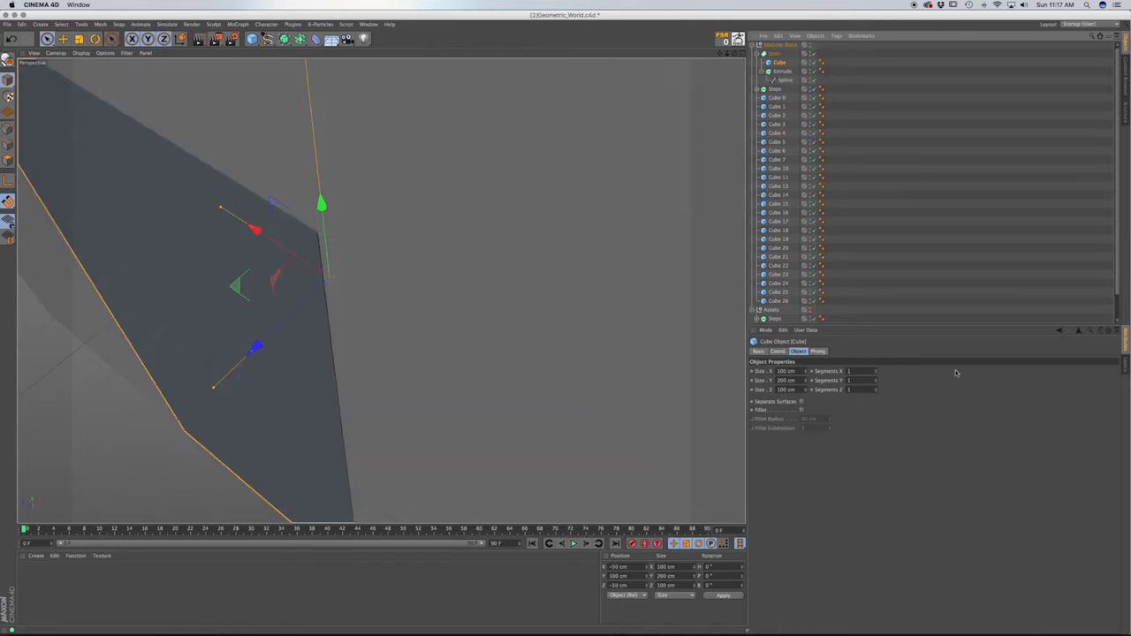
click(785, 390)
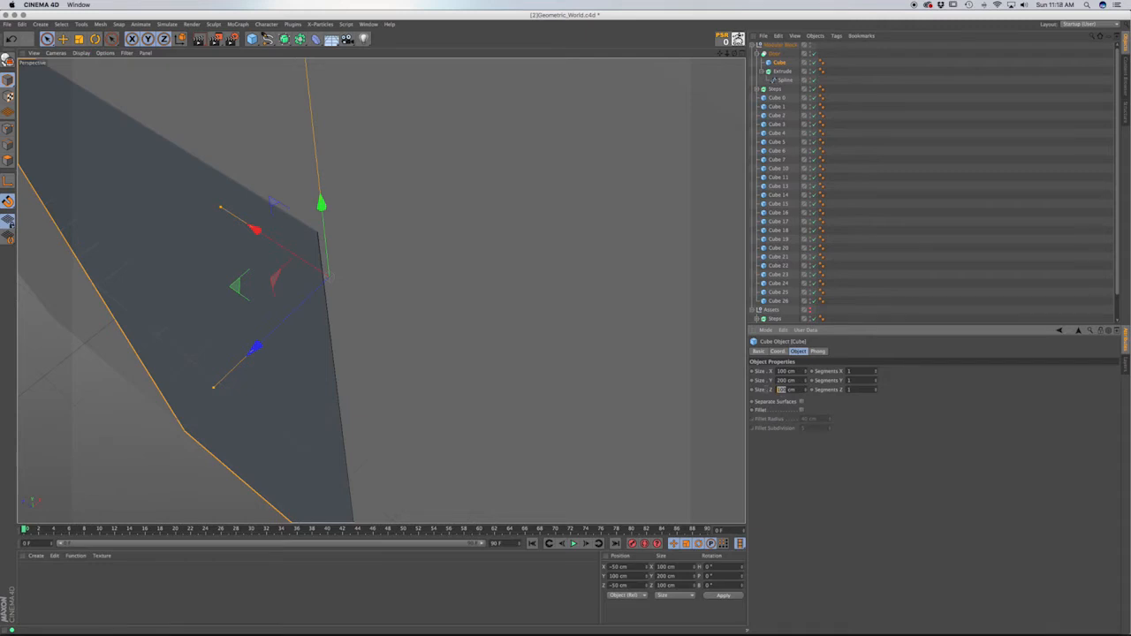
key(Return)
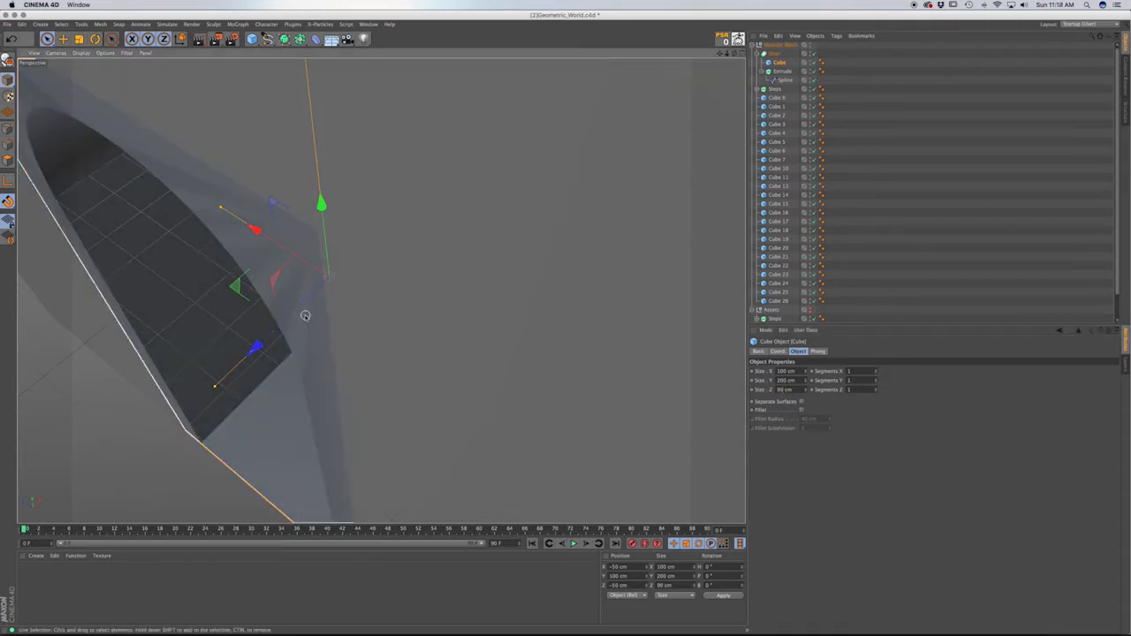
key(F2)
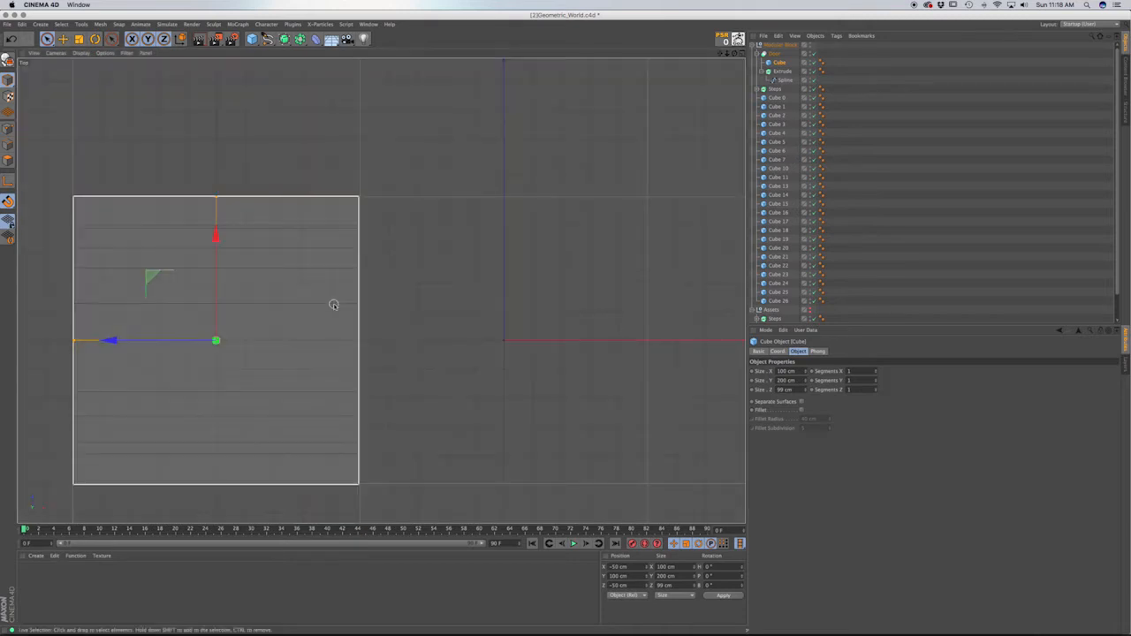
mouse_move(110, 342)
mouse_down()
mouse_move(98, 341)
mouse_move(110, 341)
mouse_up()
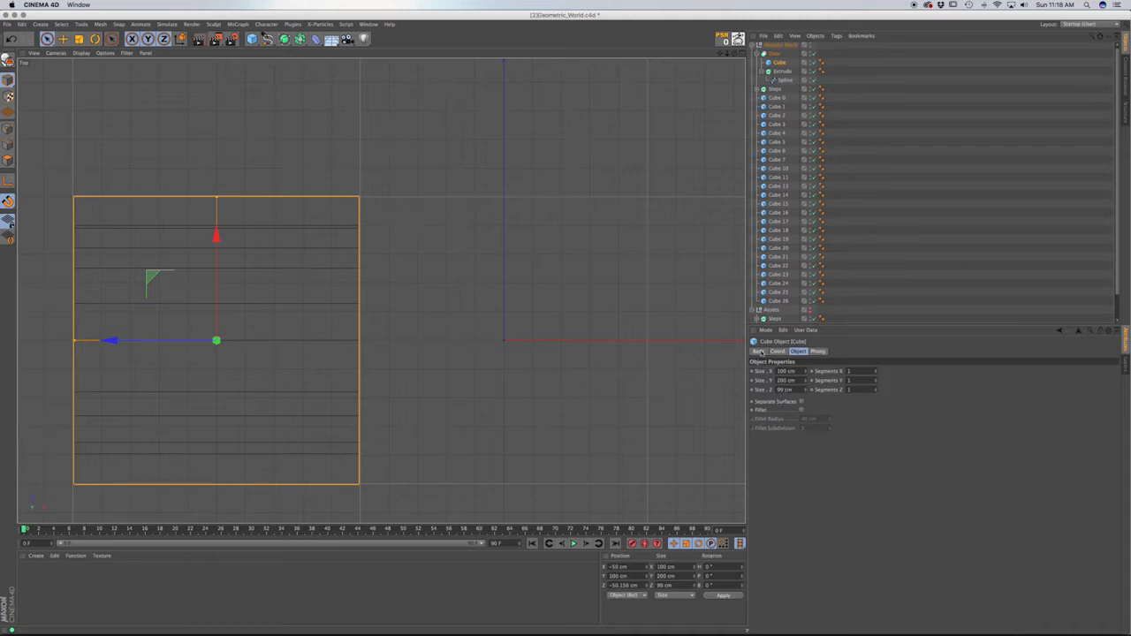
Compare the edges of the Door's Cube and Extrude up close in the top view and examine the doorway in perspective.
click(784, 73)
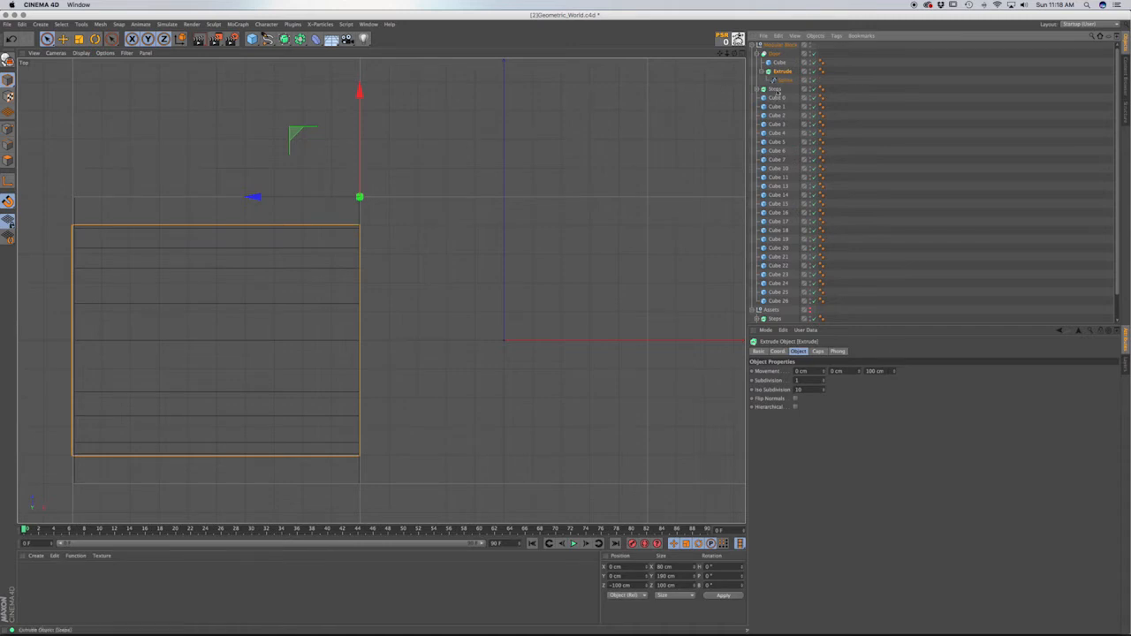
click(780, 62)
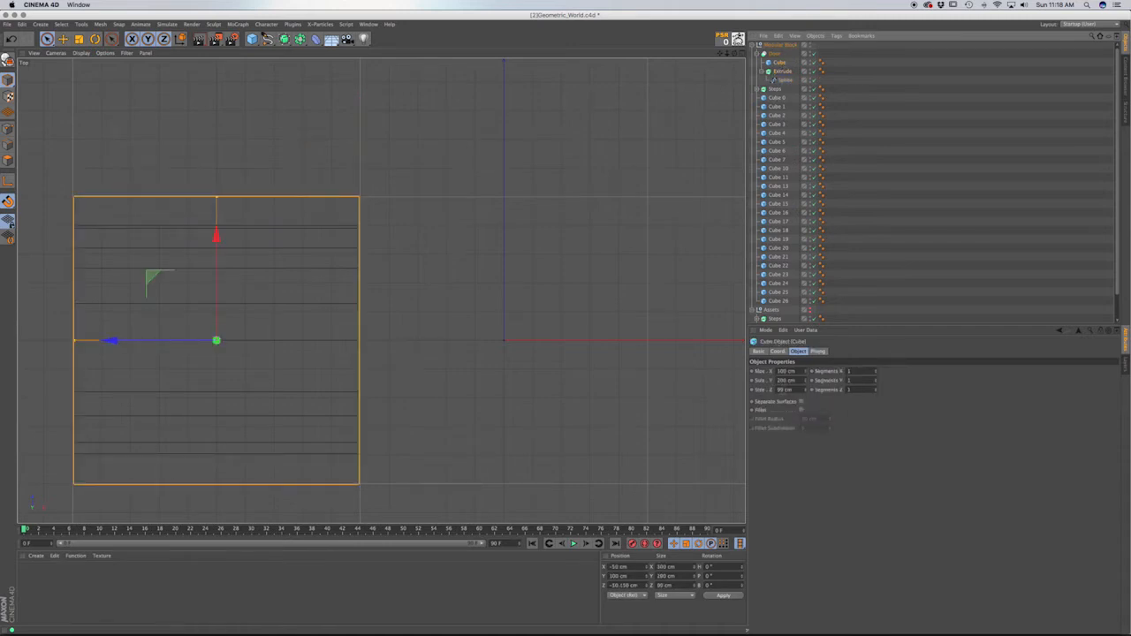
click(783, 70)
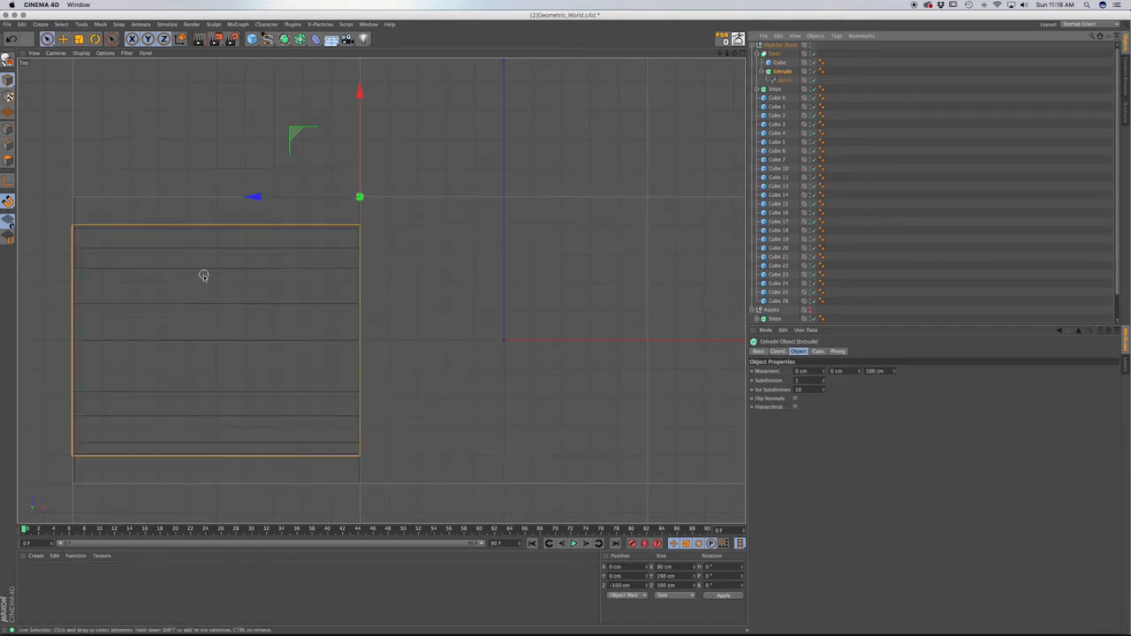
scroll(77, 243, up, 6)
middle_drag(76, 242, 124, 234)
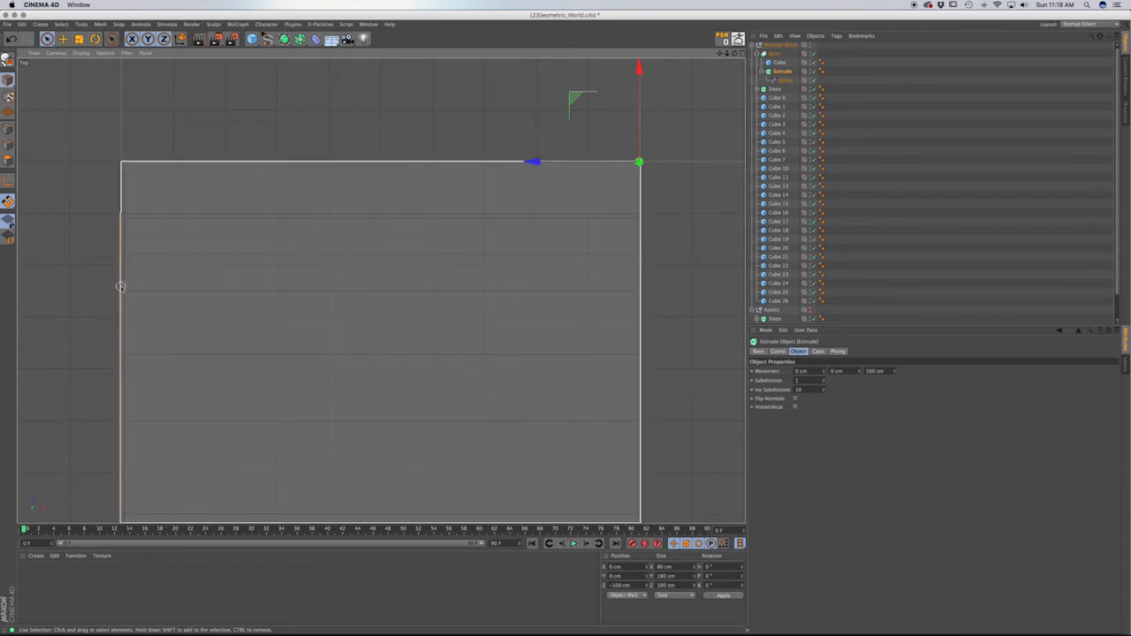
key(F1)
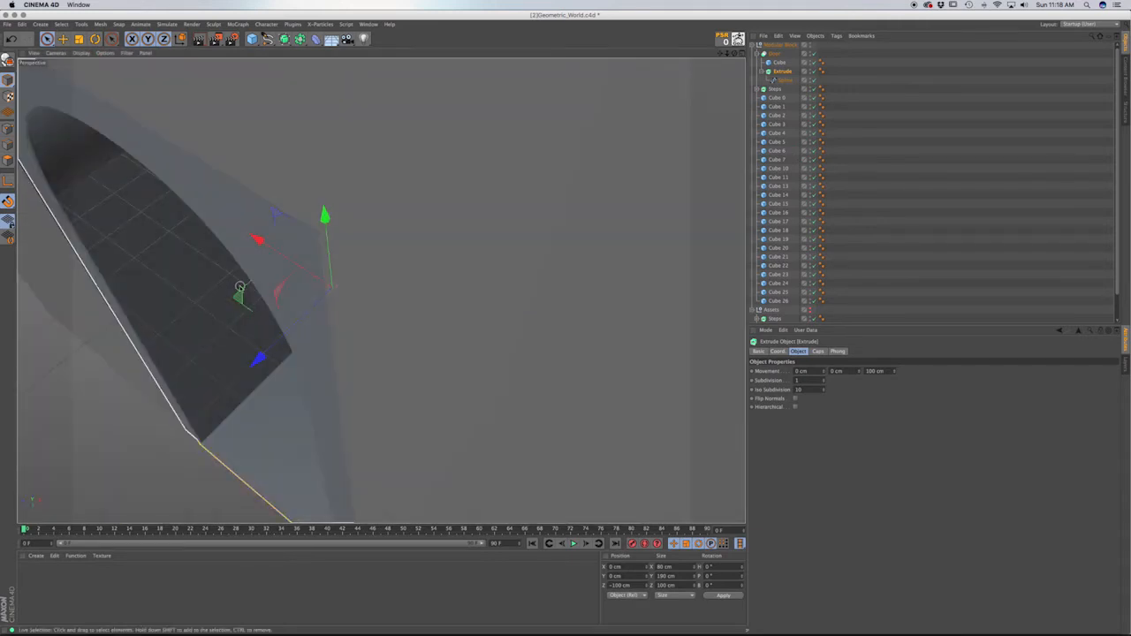
alt+drag(274, 327, 274, 270)
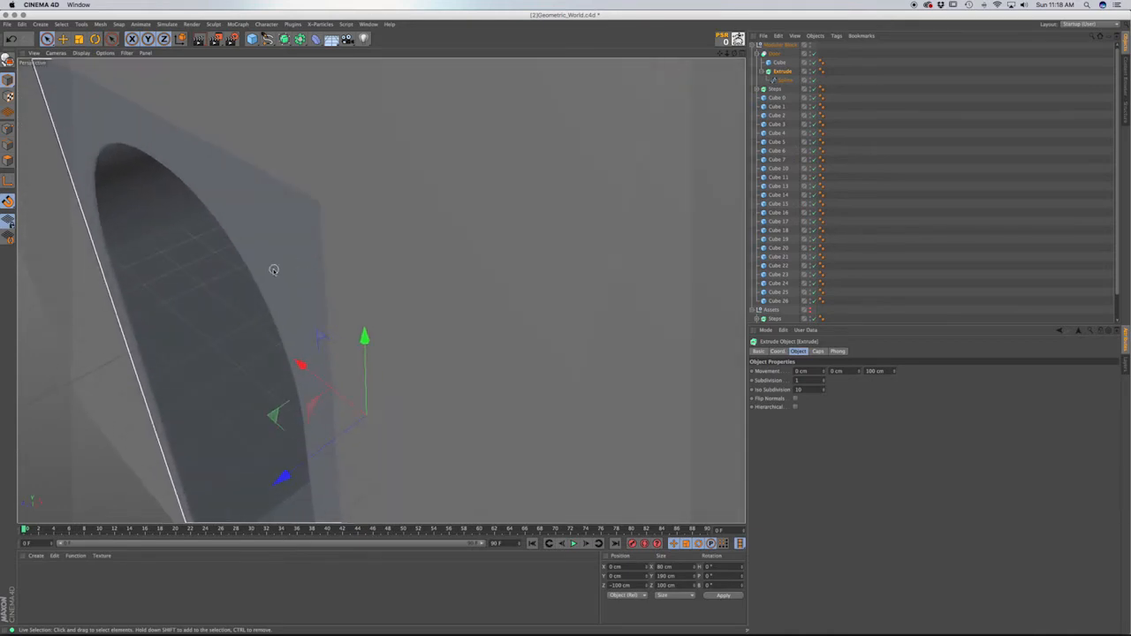
scroll(449, 190, down, 6)
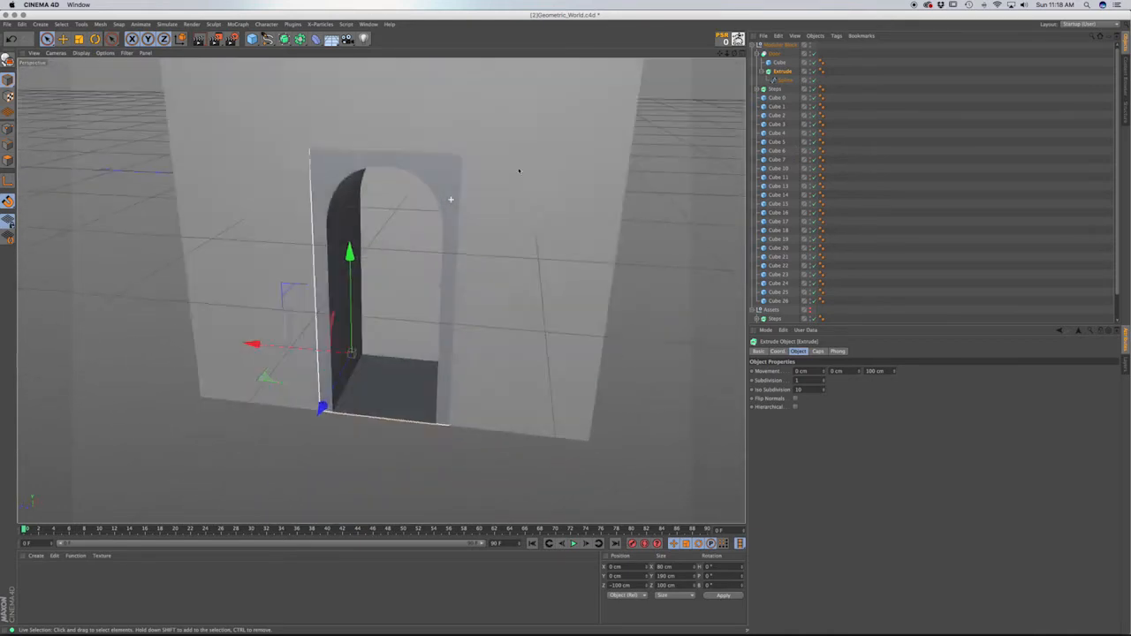
alt+drag(379, 290, 524, 264)
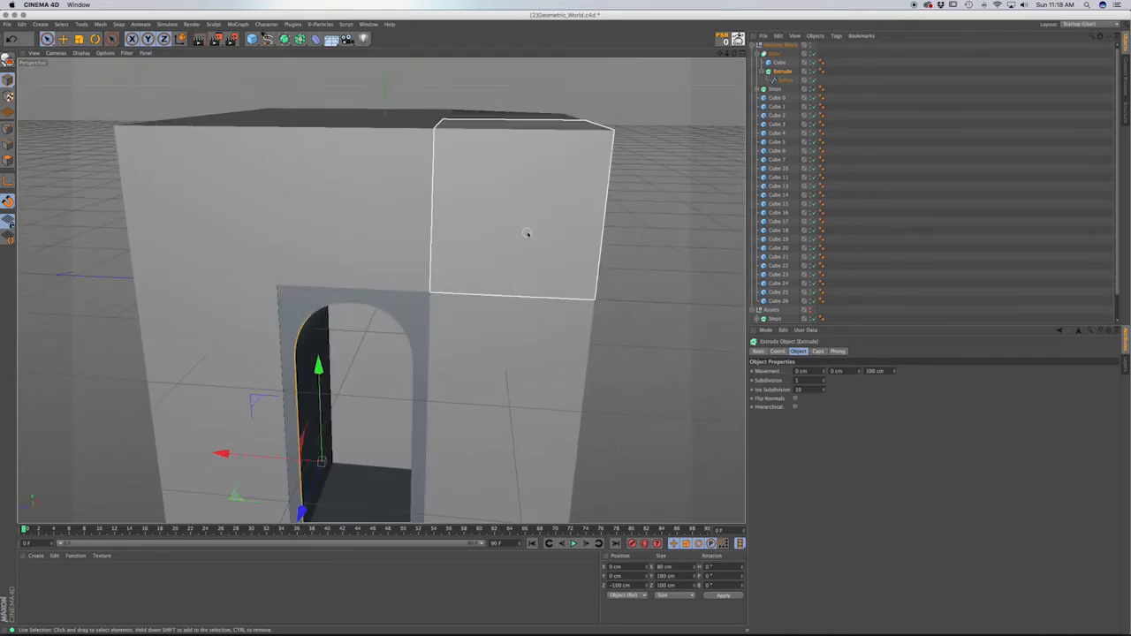
Delete the two upper corner cubes on either side above the doorway.
click(527, 233)
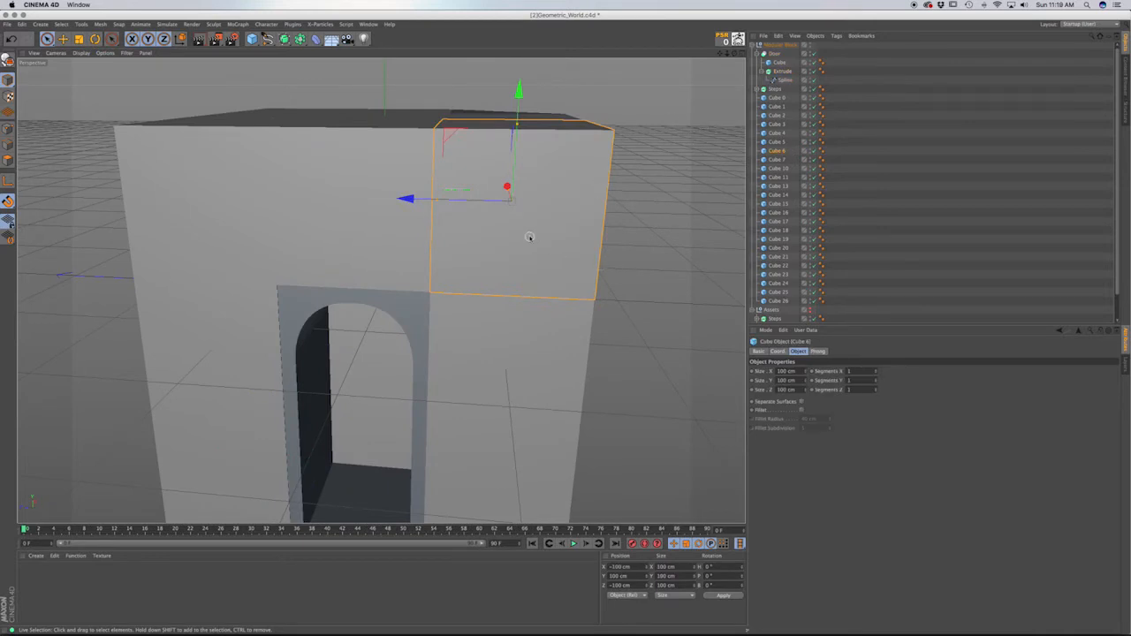
key(Delete)
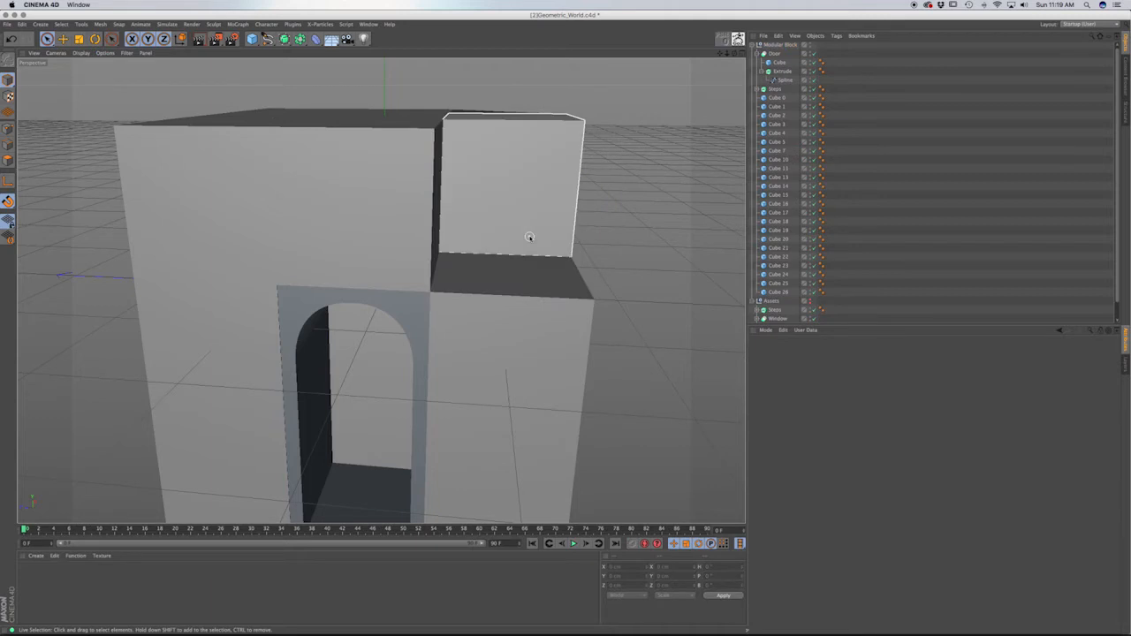
click(151, 239)
key(Delete)
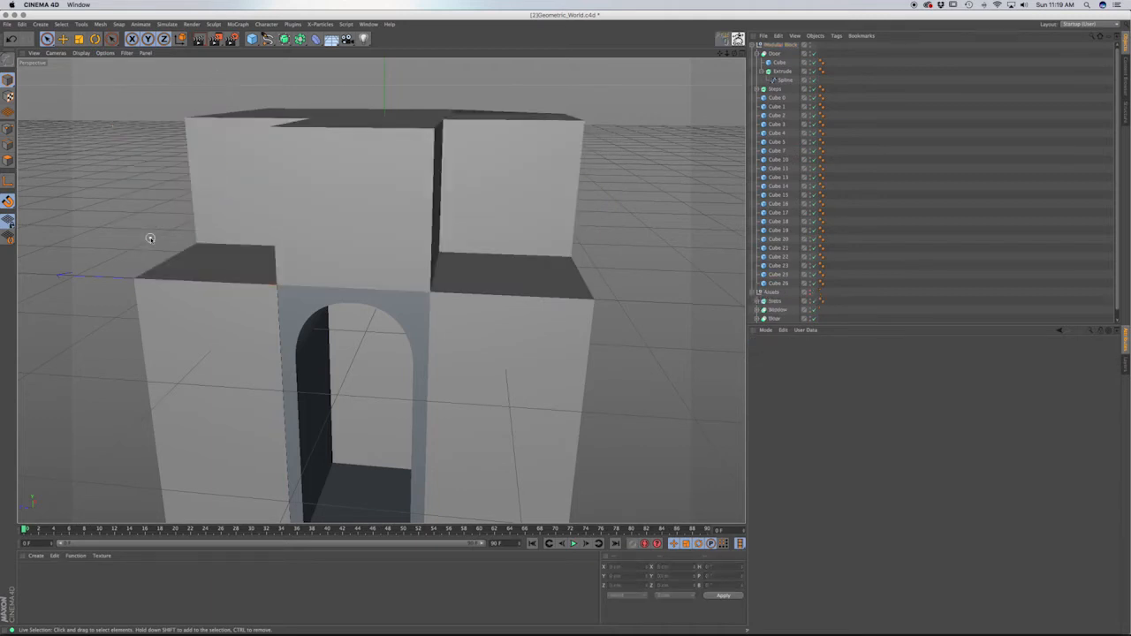
Set the Z movement of the Extrude inside the Assets group's Window to 100 cm.
click(776, 310)
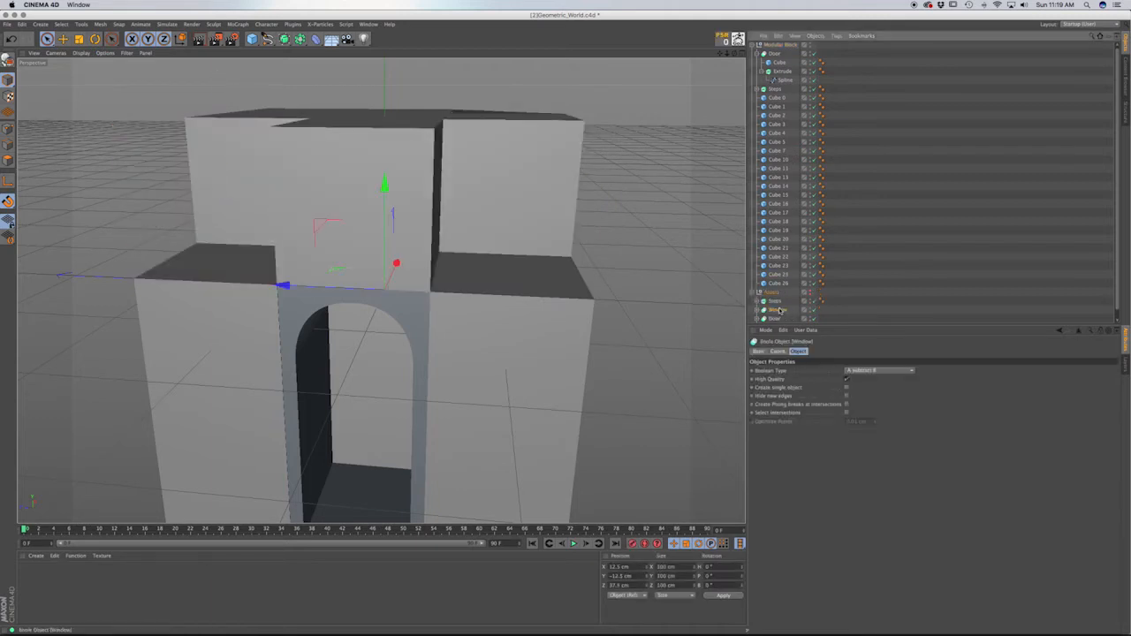
scroll(784, 309, down, 1)
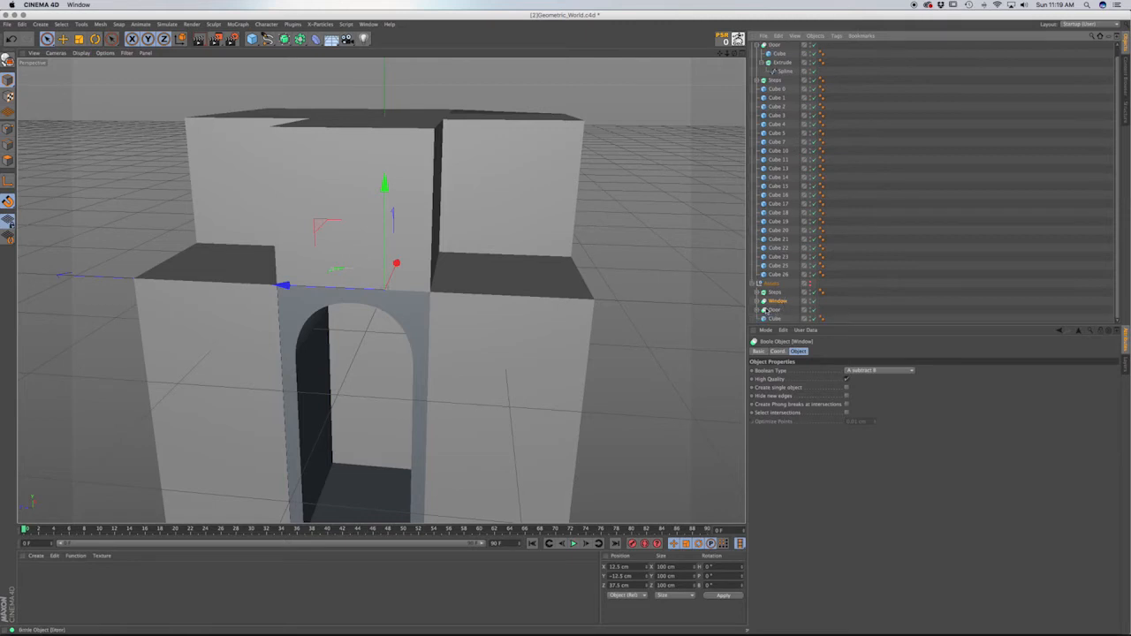
click(757, 302)
click(780, 318)
click(873, 371)
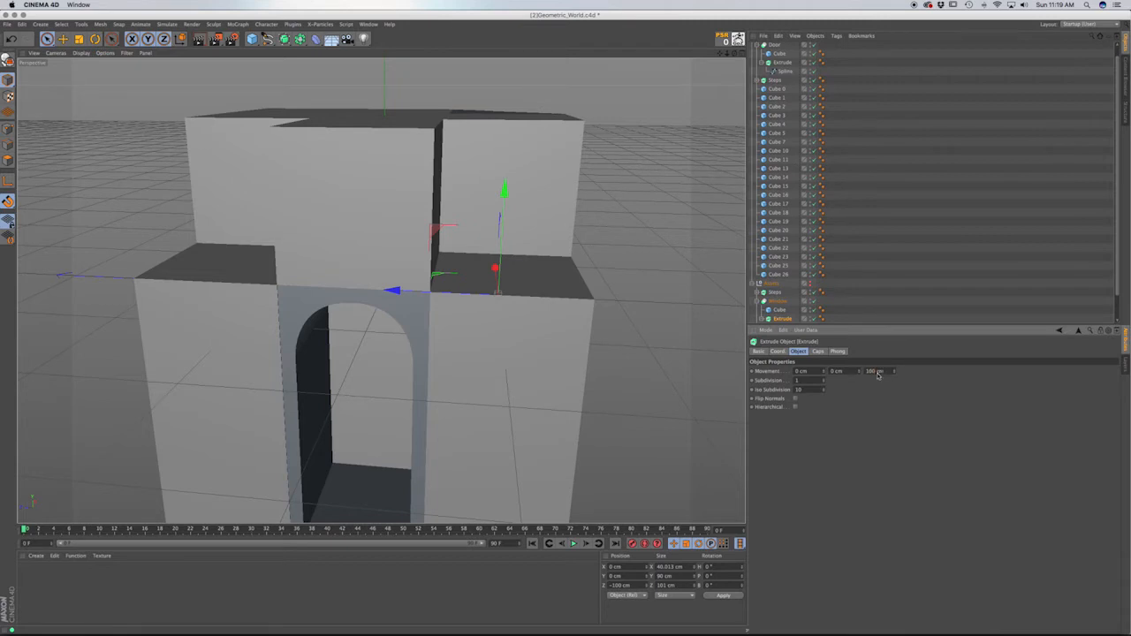
key(Return)
Reduce the Z size of the Cube inside the Assets group's Window.
click(778, 309)
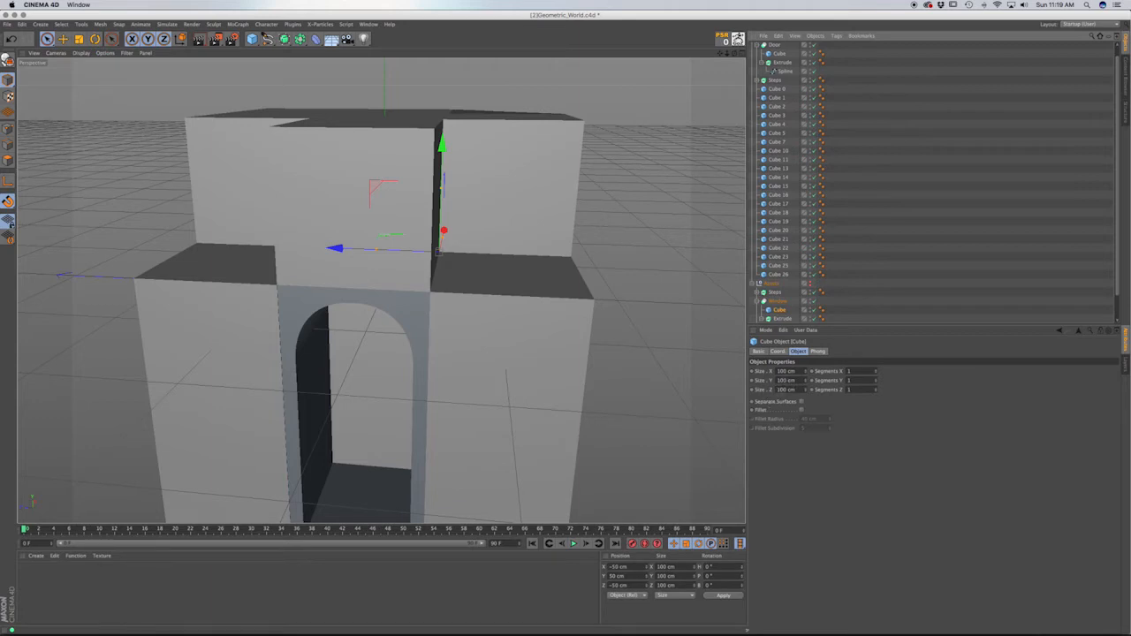
click(785, 389)
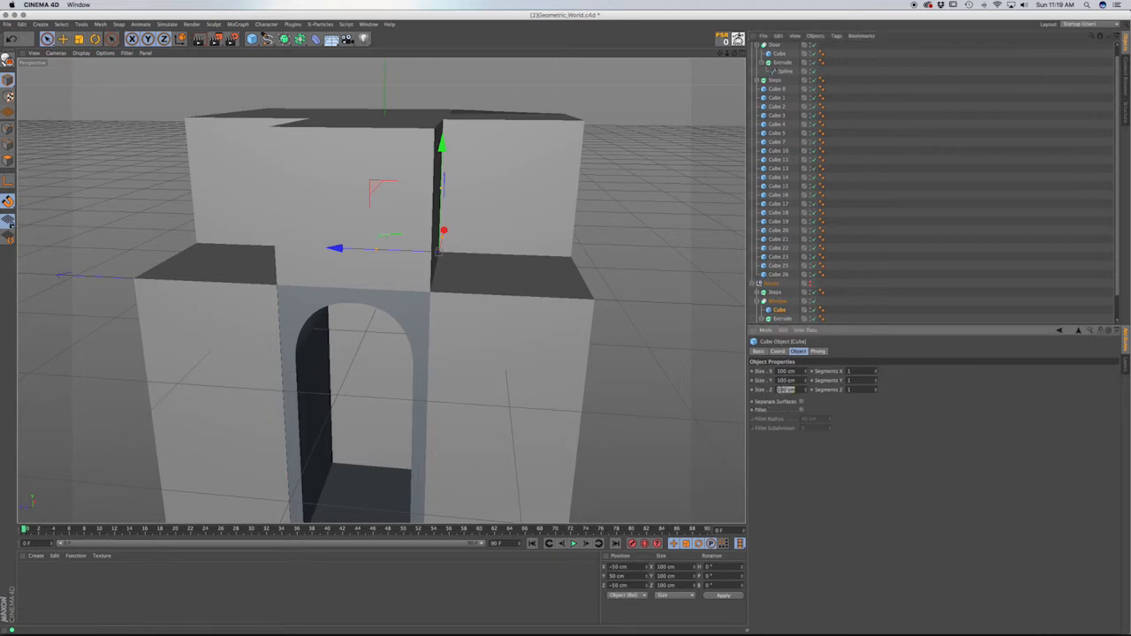
text(1)
Copy the Window asset into the Modular Block group above its Door and select only the copy.
click(758, 301)
drag(779, 304, 778, 54)
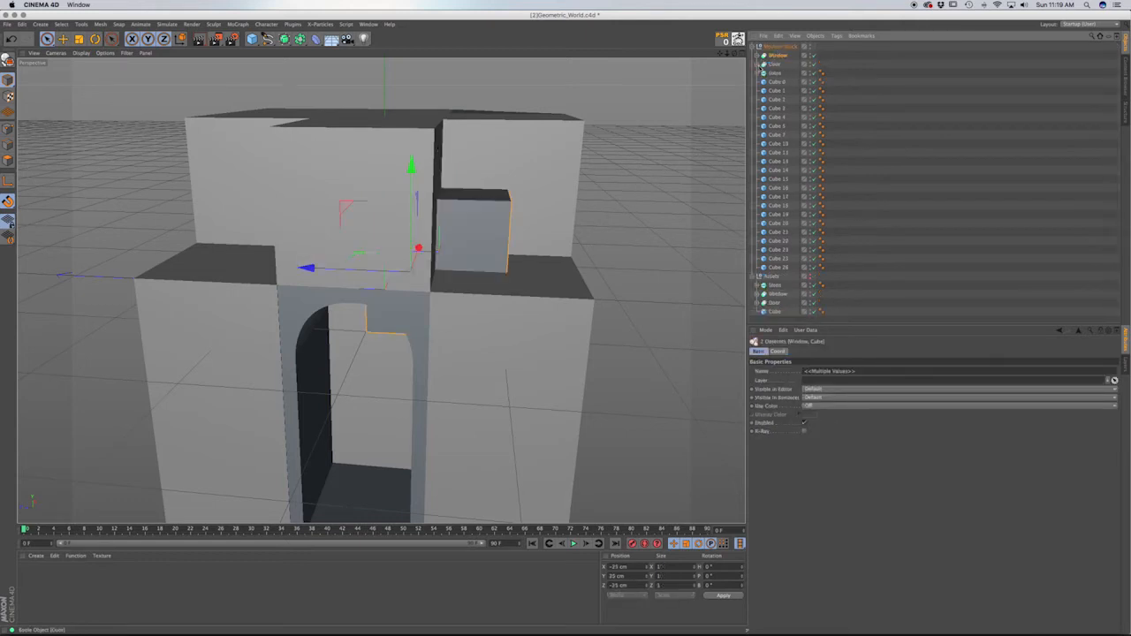
click(781, 56)
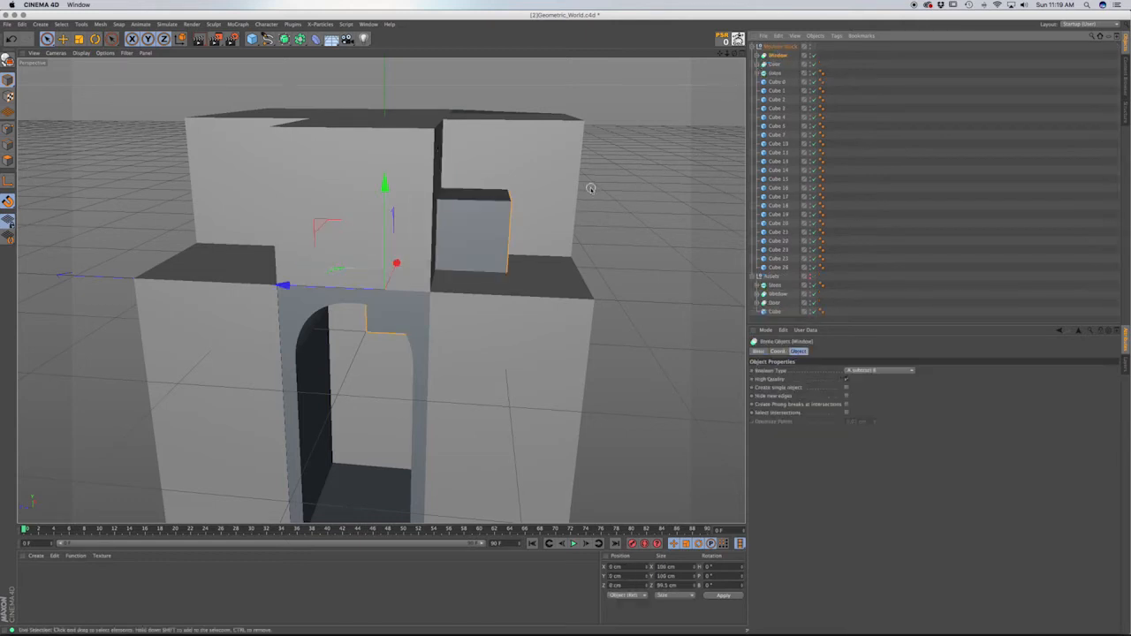
In the top view, snap the copied Window to the block's grid at X -50 cm and Z -50 cm.
key(F2)
scroll(484, 459, down, 4)
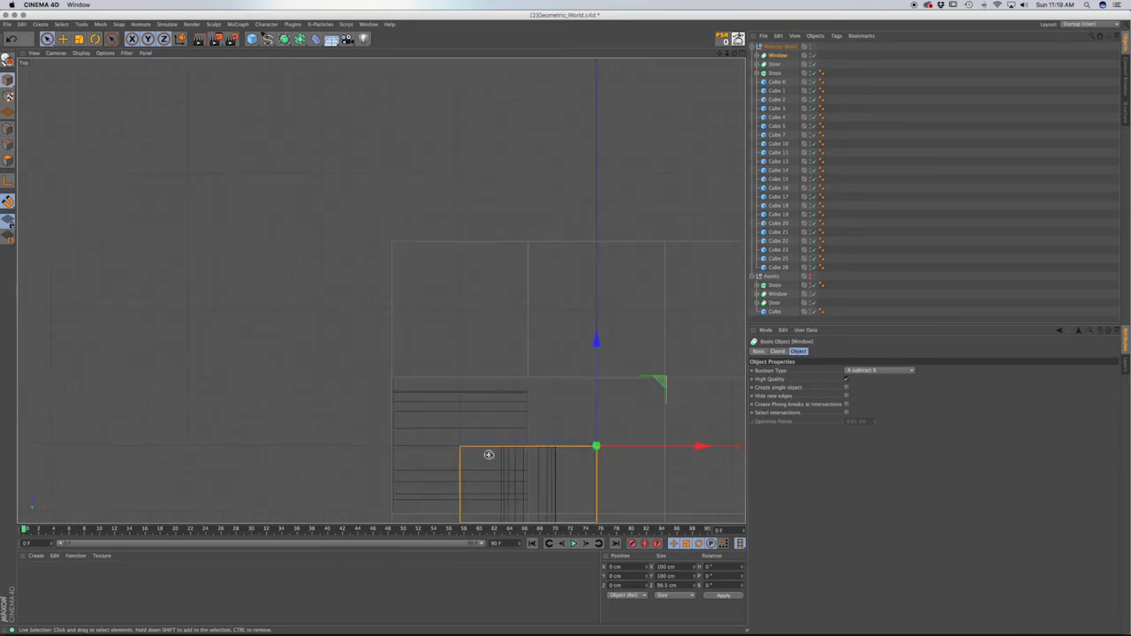
alt+middle_drag(488, 454, 438, 323)
alt+middle_drag(520, 331, 541, 243)
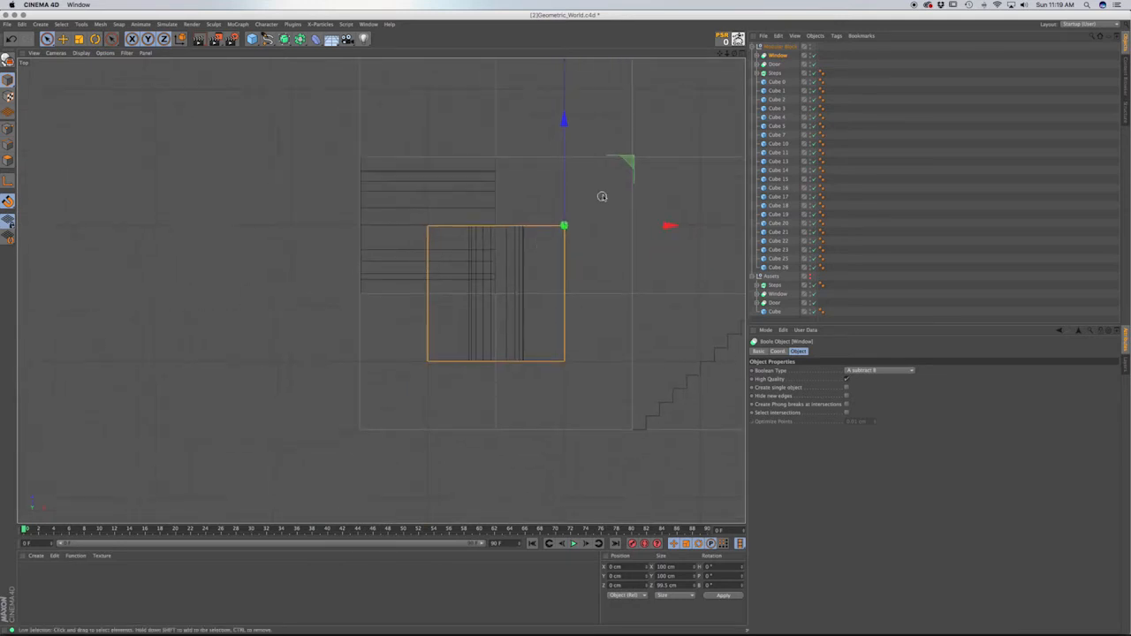
drag(626, 165, 560, 248)
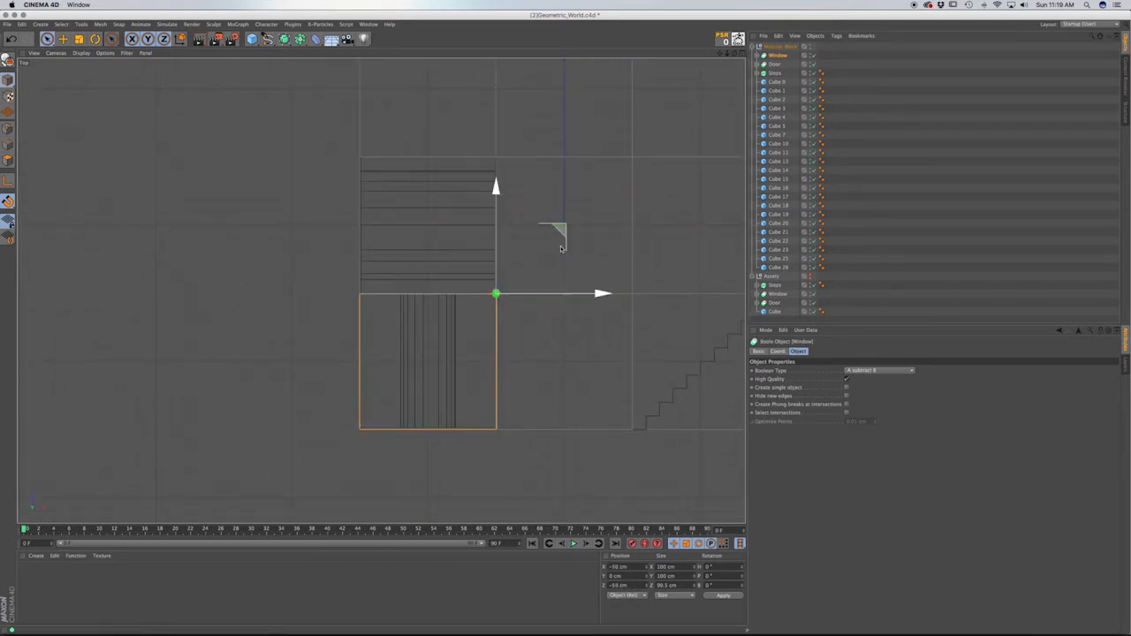
Rotate the Modular Block's Window to a heading of 90° and move it to X -150 cm.
key(r)
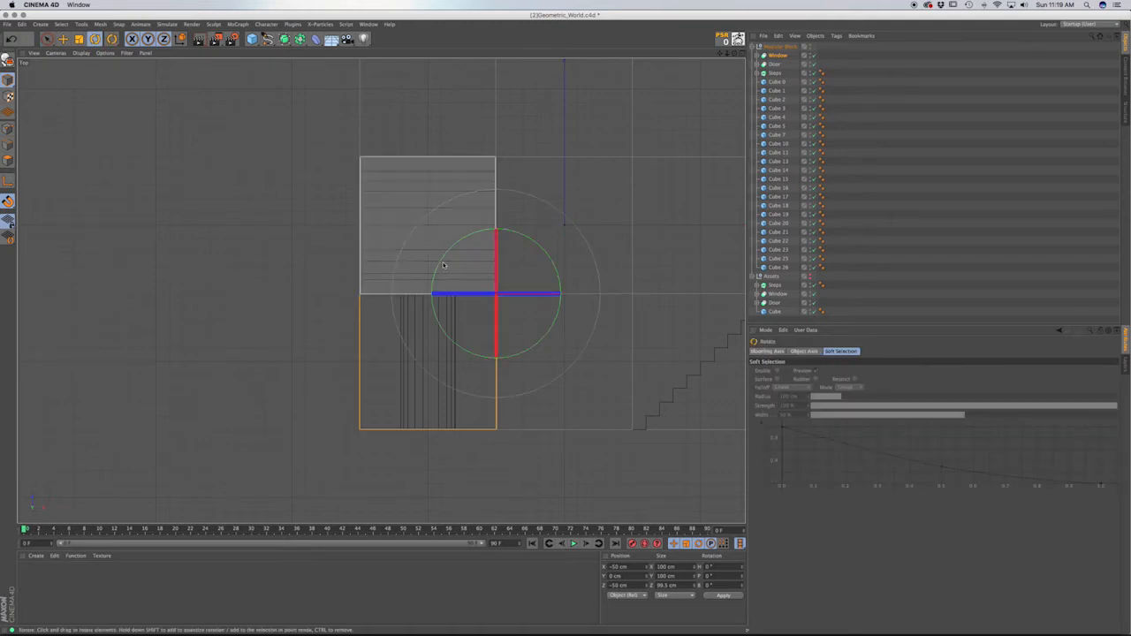
drag(443, 265, 477, 349)
key(e)
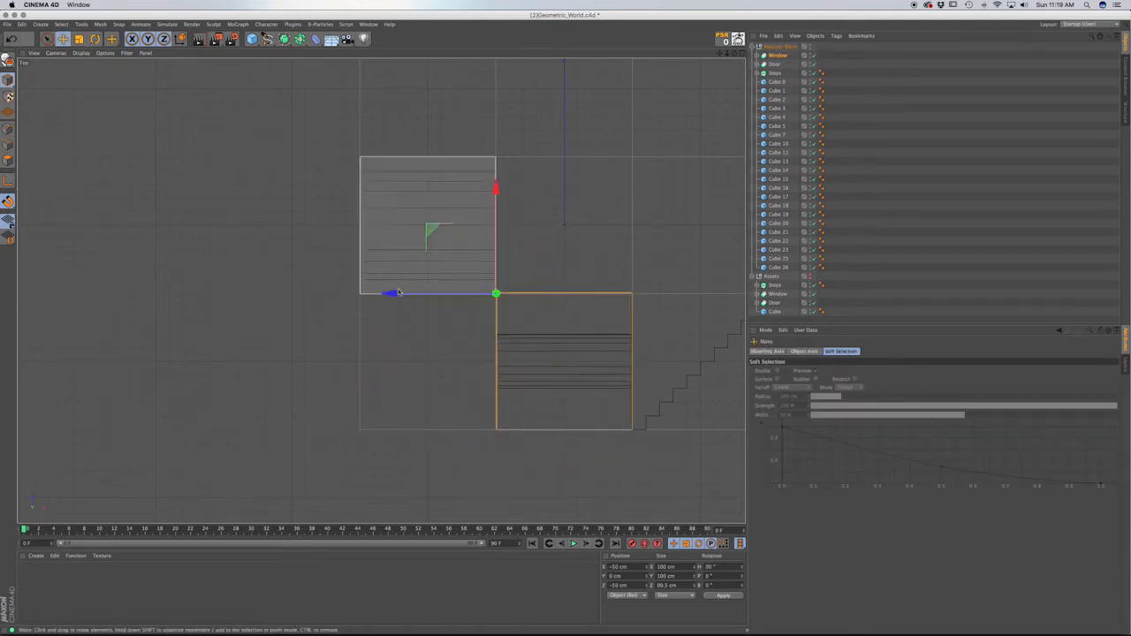
drag(391, 293, 259, 299)
Raise the Modular Block's Window to Y 50 cm so it fills the empty upper corner beside the doorway.
key(F1)
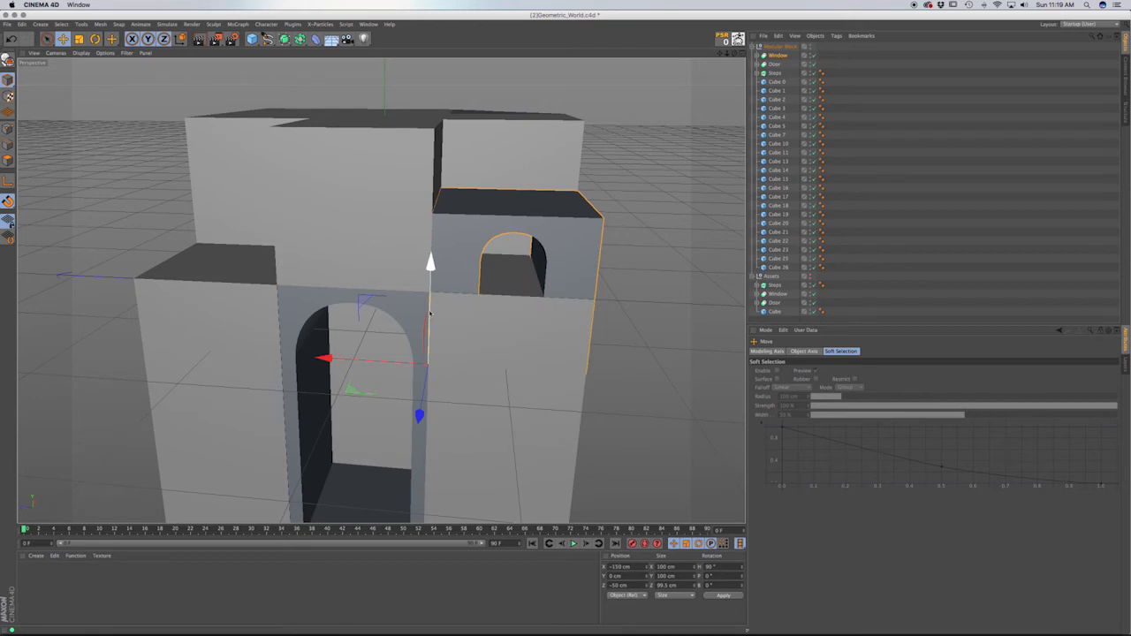
key(F4)
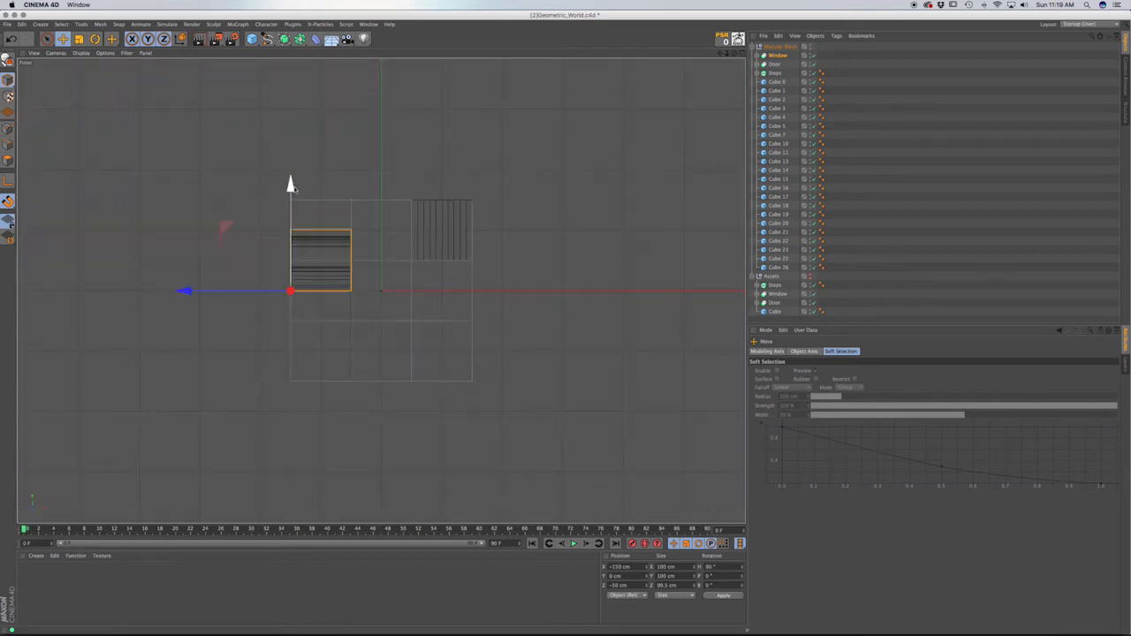
drag(290, 184, 291, 155)
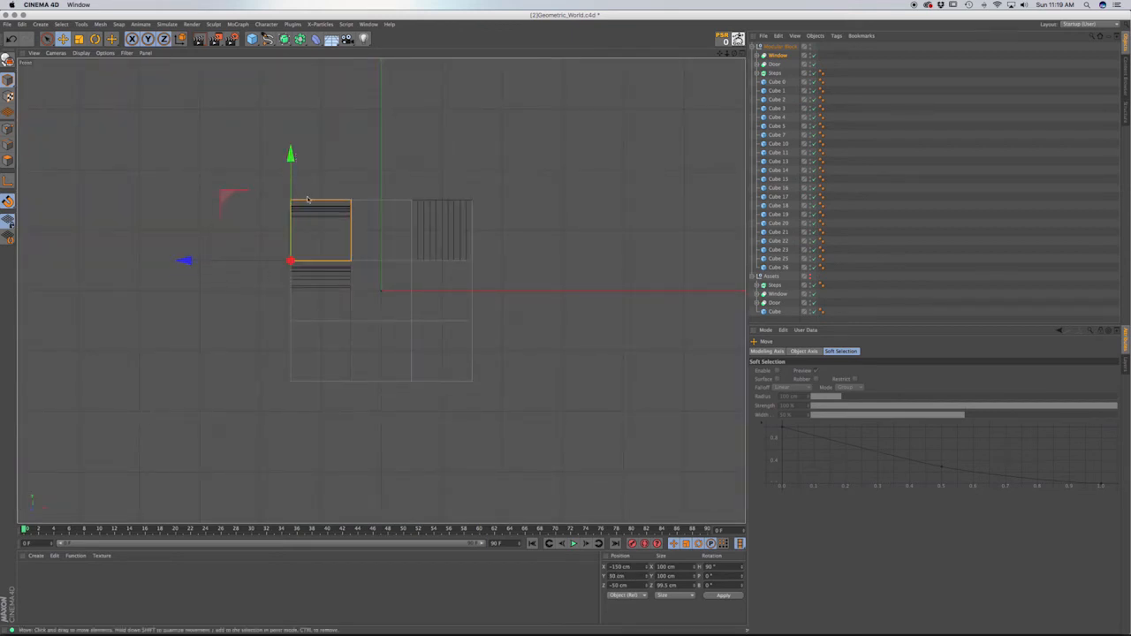
Duplicate the Window along the facade to Z 150 cm, filling the opposite upper corner above the doorway.
key(F1)
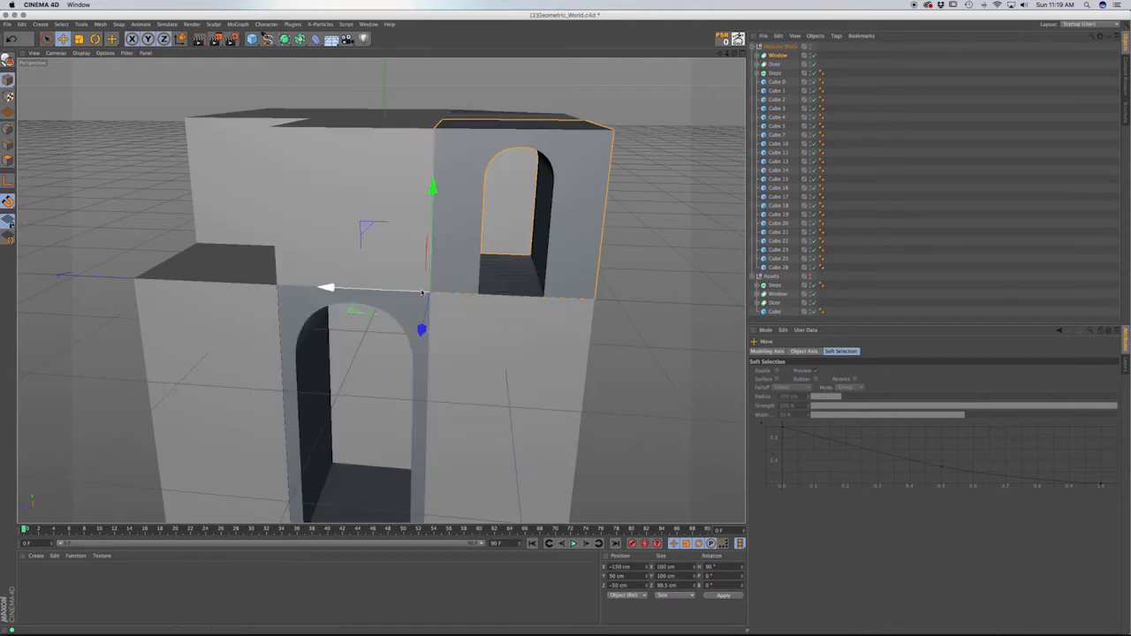
drag(328, 286, 41, 297)
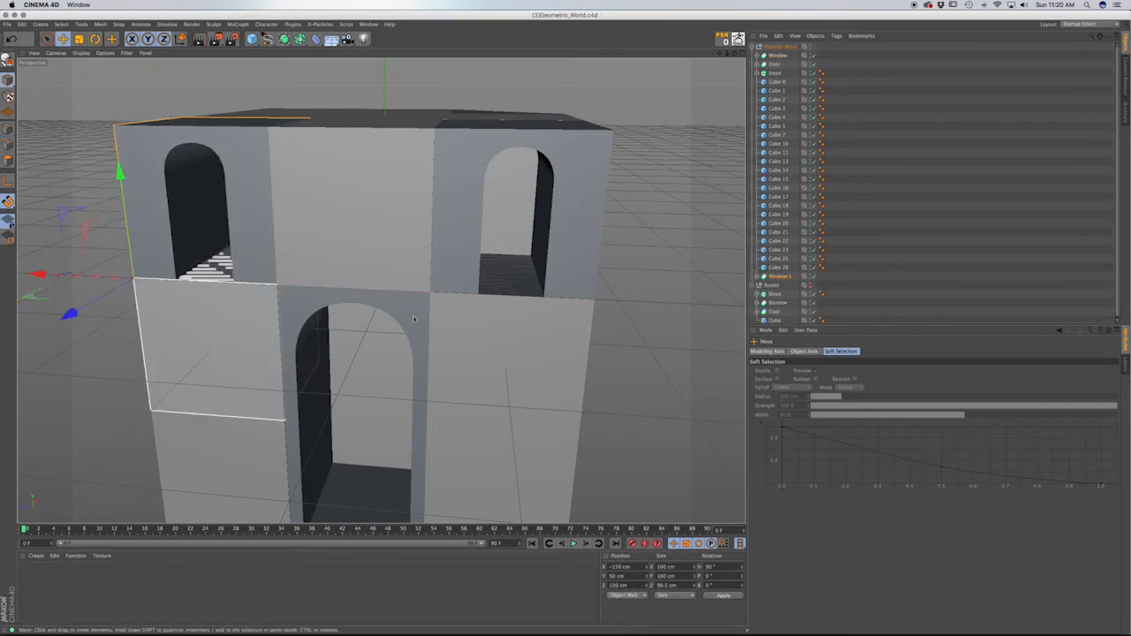
alt+drag(455, 400, 287, 244)
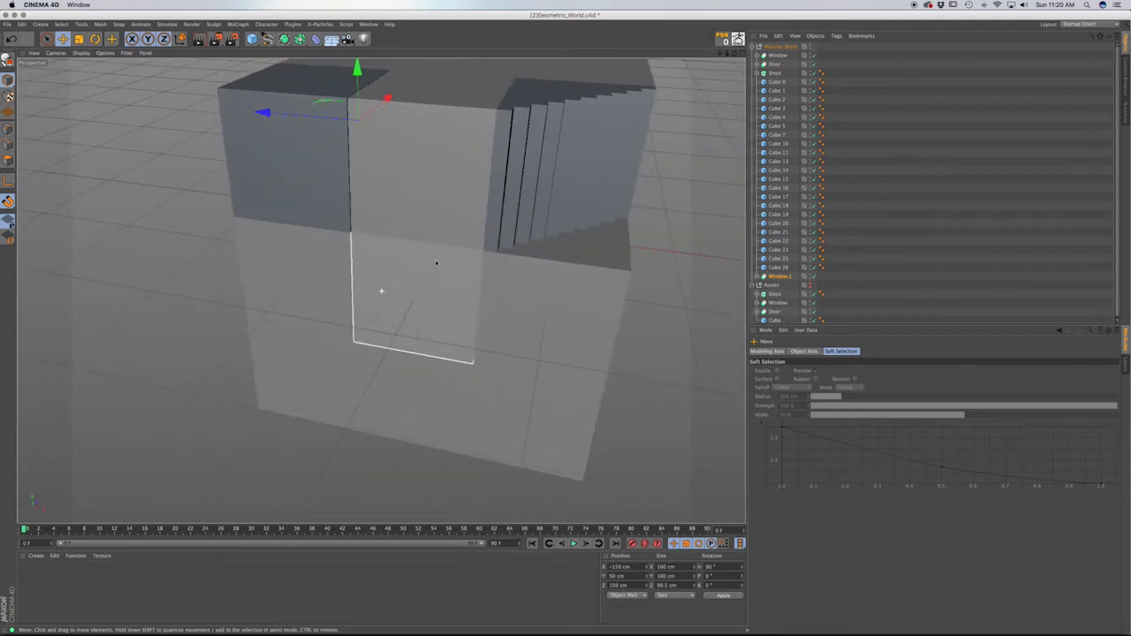
Select the Door in the Assets group and save the scene file.
click(778, 302)
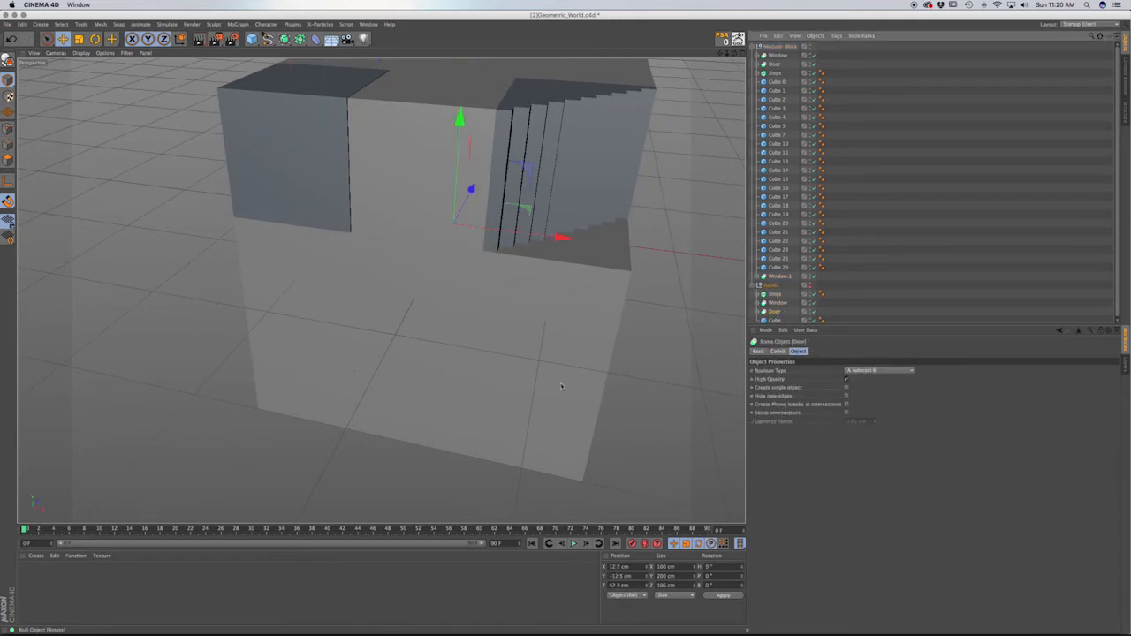
alt+drag(477, 394, 506, 388)
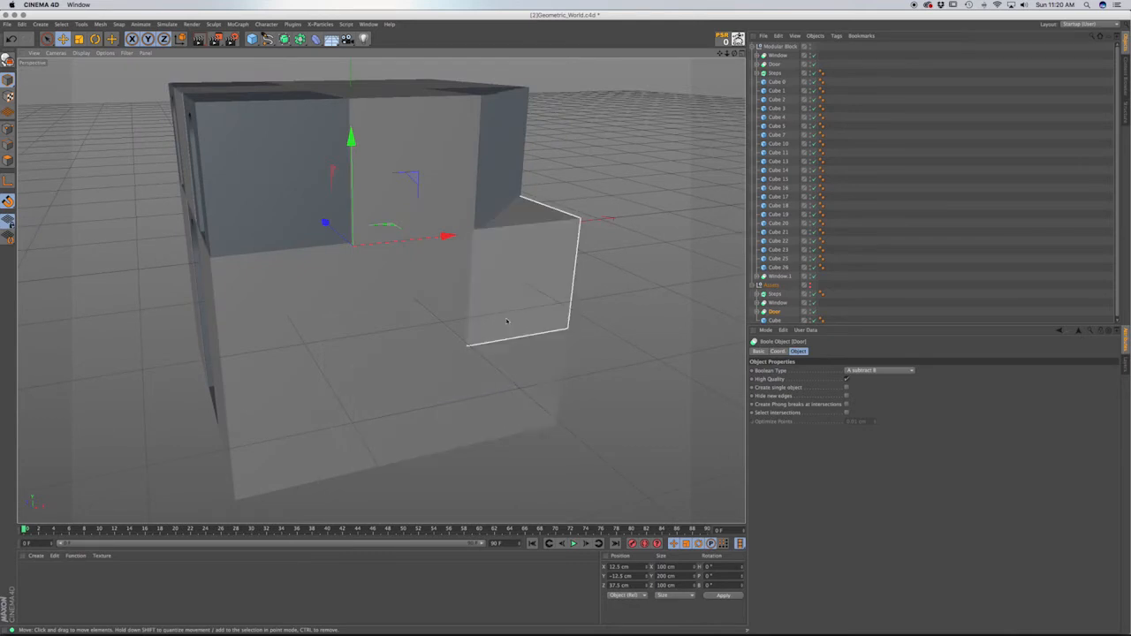
alt+drag(516, 341, 419, 358)
key(super+w)
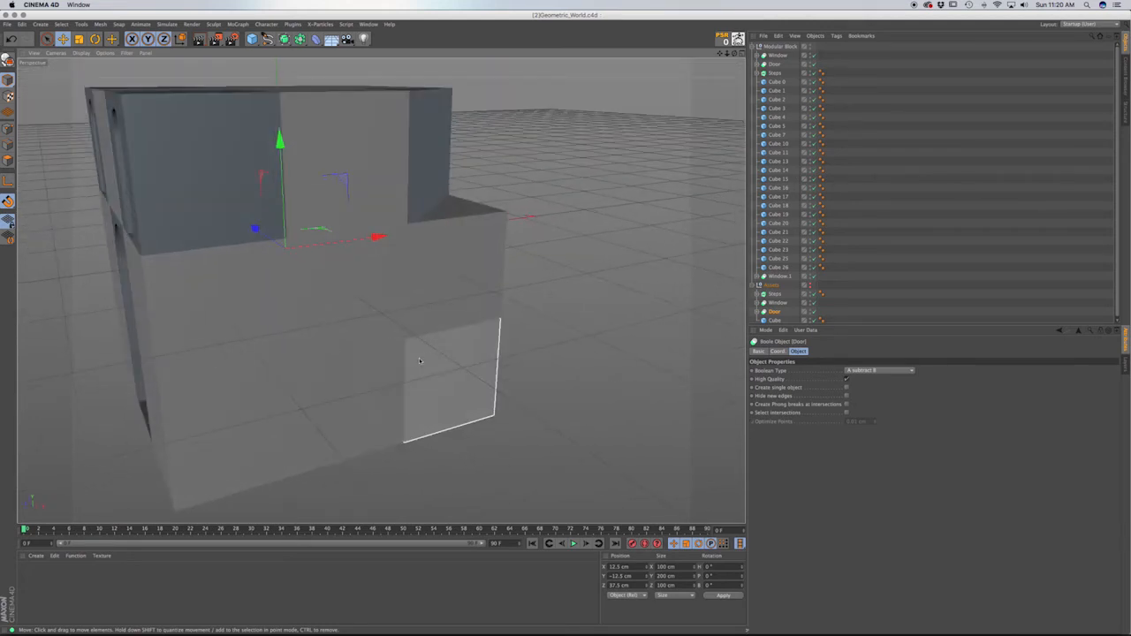
Create a new project and save it as Ladder.c4d in the Assets folder.
key(super+w)
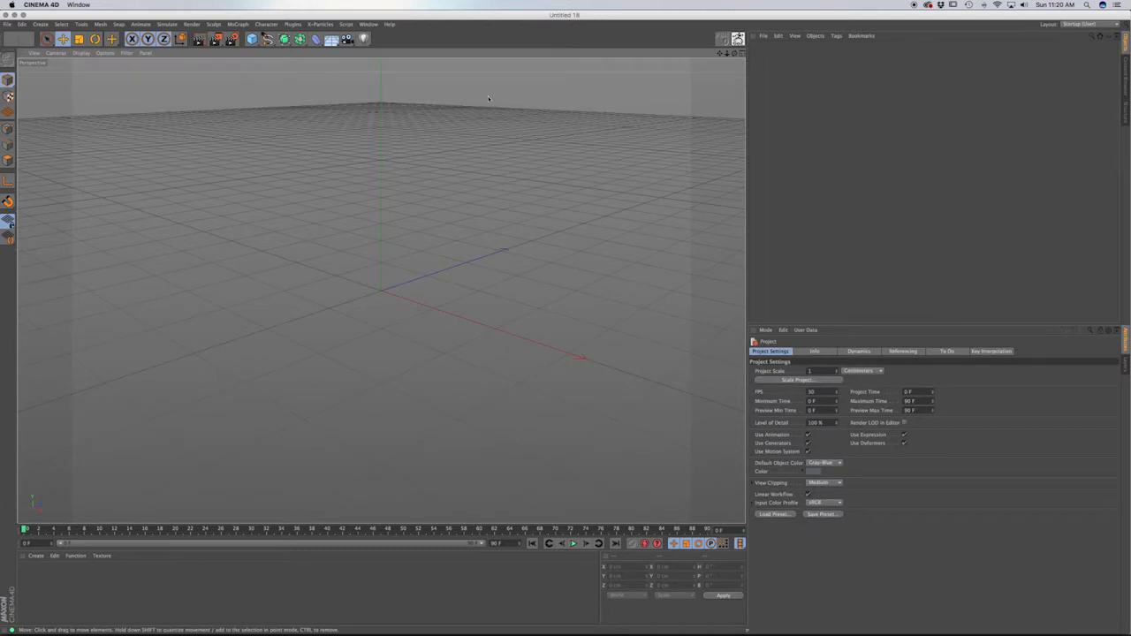
key(super+s)
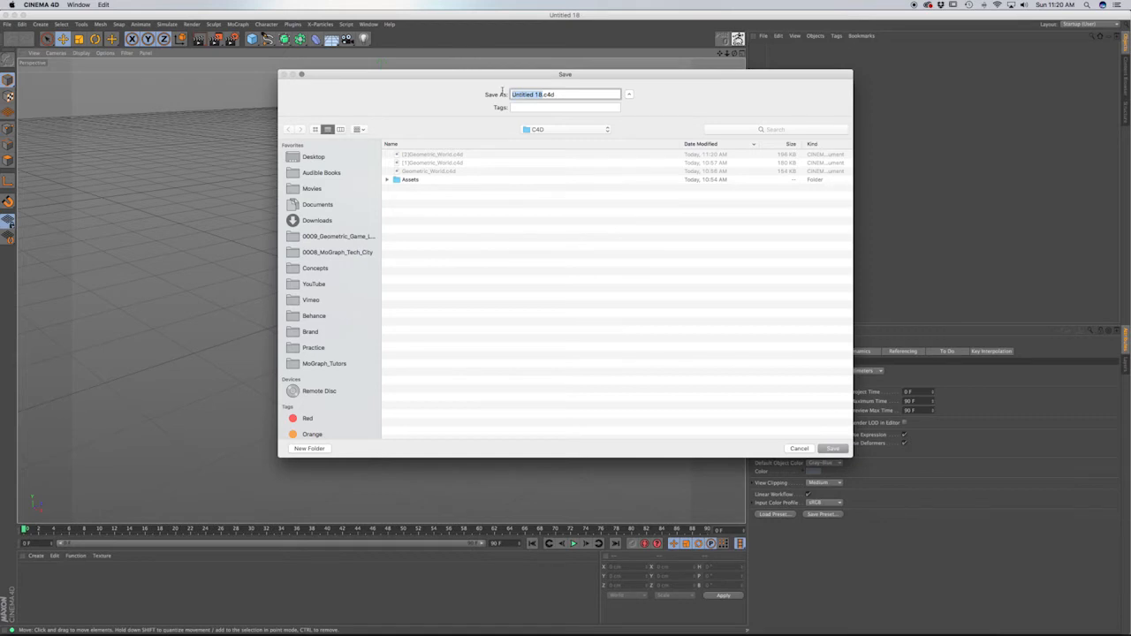
text(ladder)
click(510, 95)
key(Delete)
text(L)
double_click(424, 179)
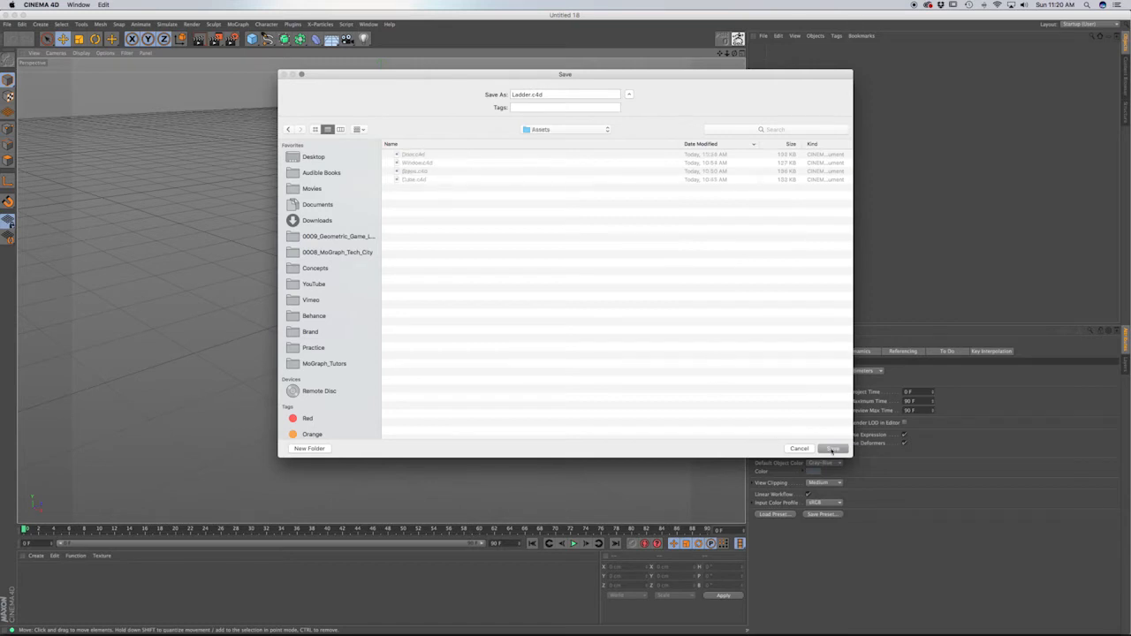
click(828, 450)
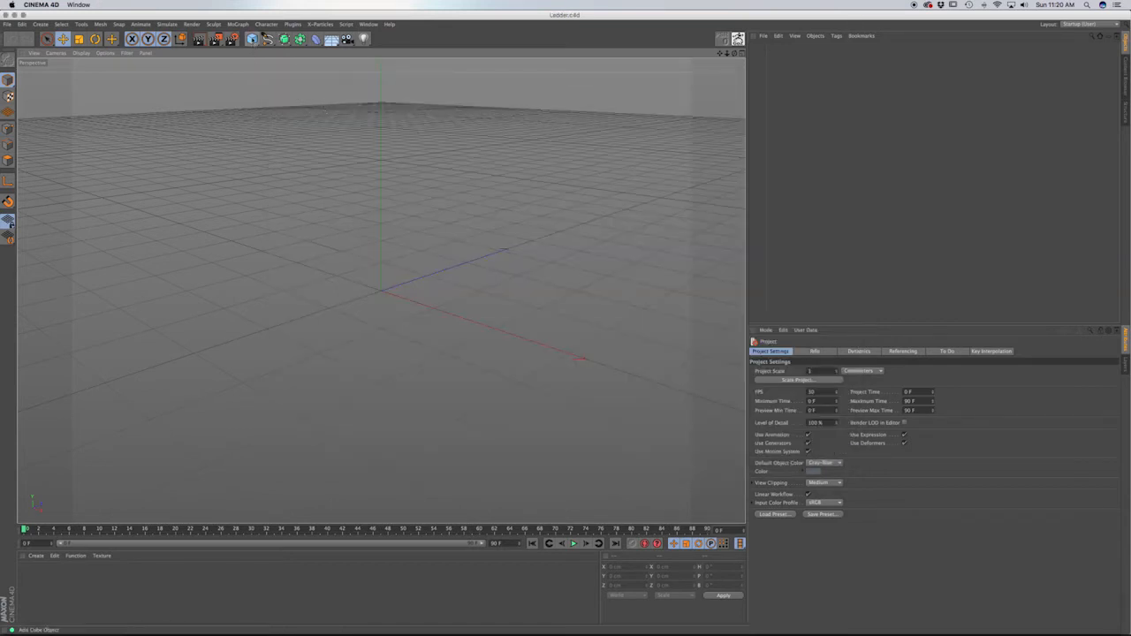
Add a cube primitive and set its X, Y and Z sizes to 100 cm each.
click(252, 39)
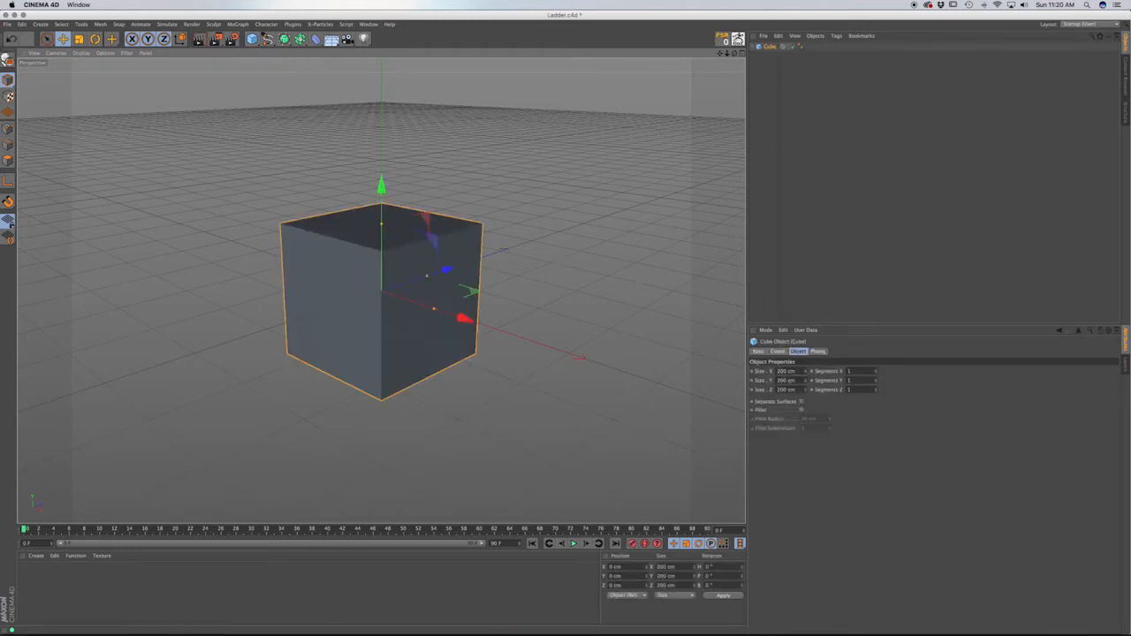
click(786, 371)
text(100)
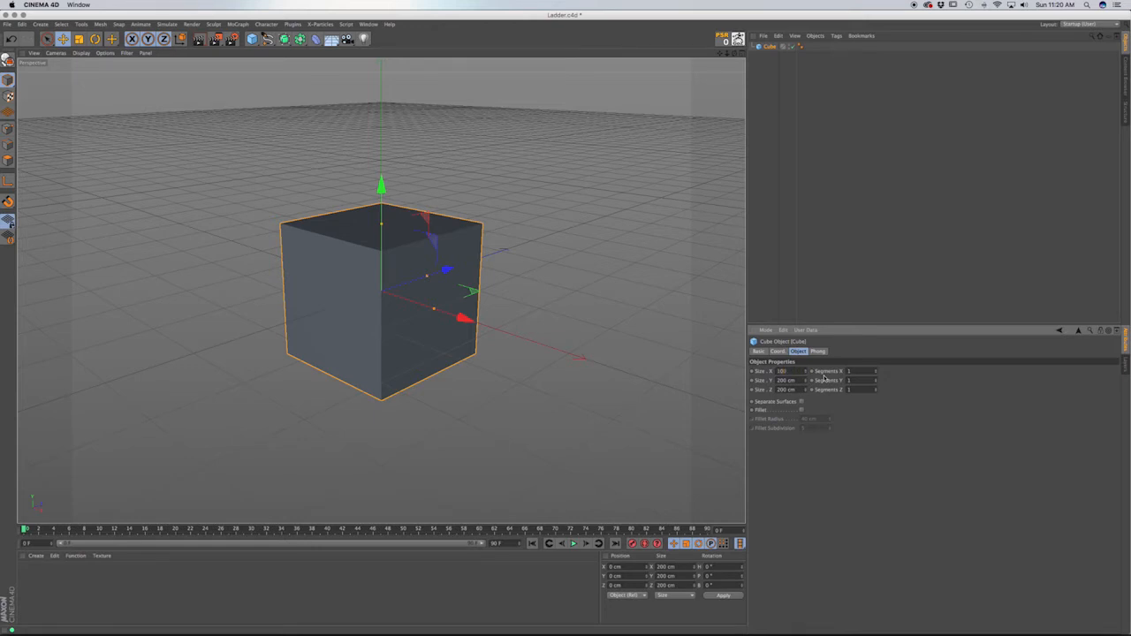
key(Tab)
text(100)
key(Tab)
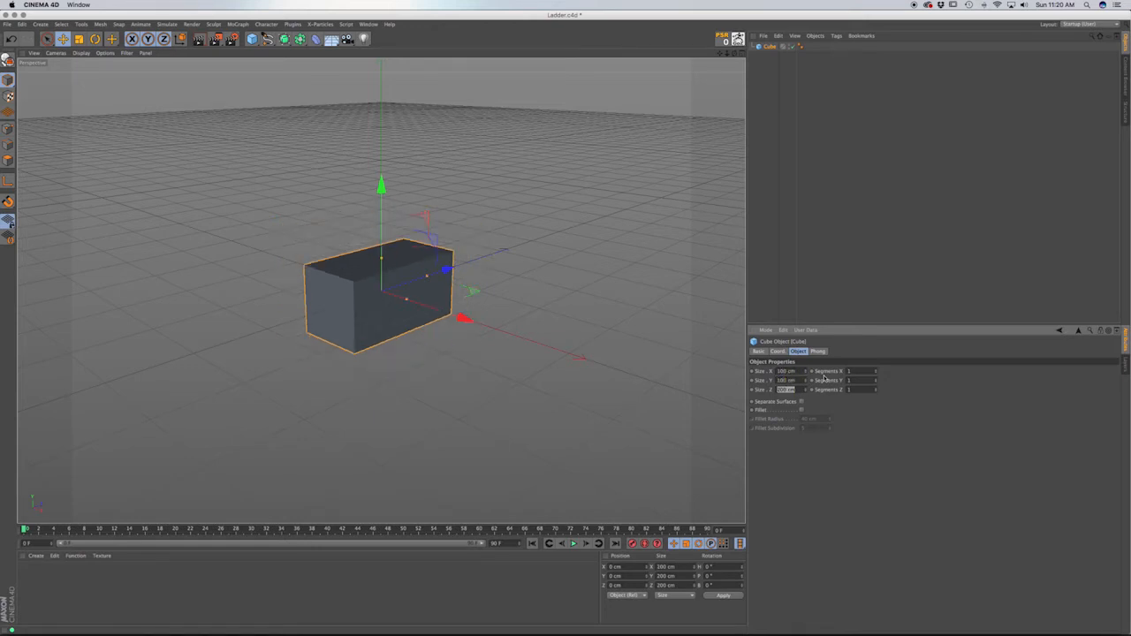
text(100)
key(Return)
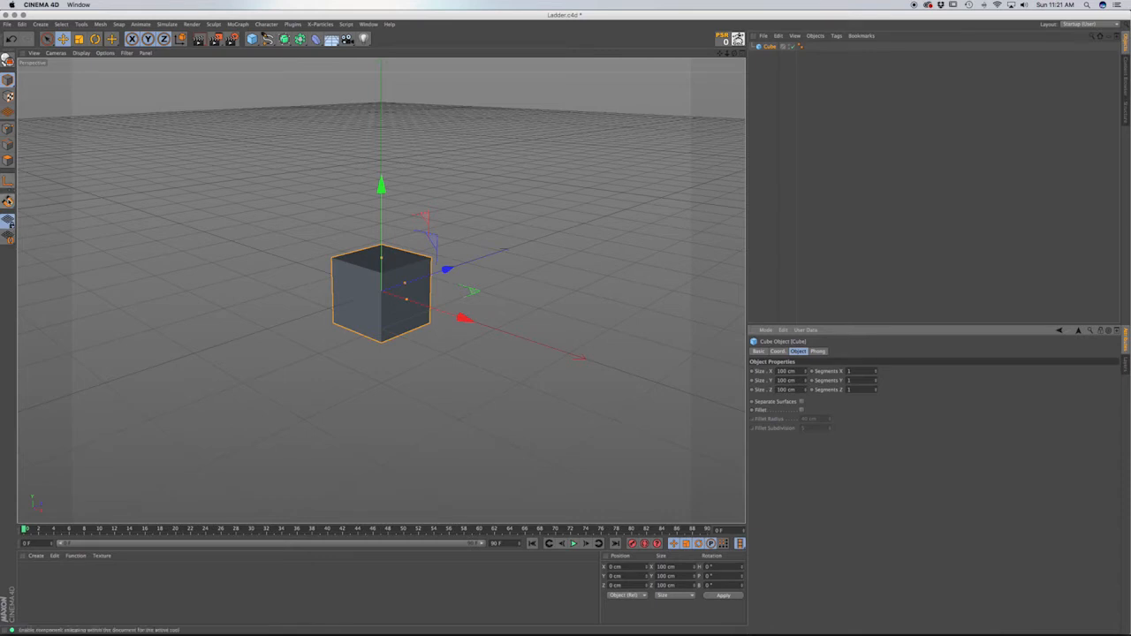
Enable Workplane Snap together with Grid Point Snap.
click(118, 24)
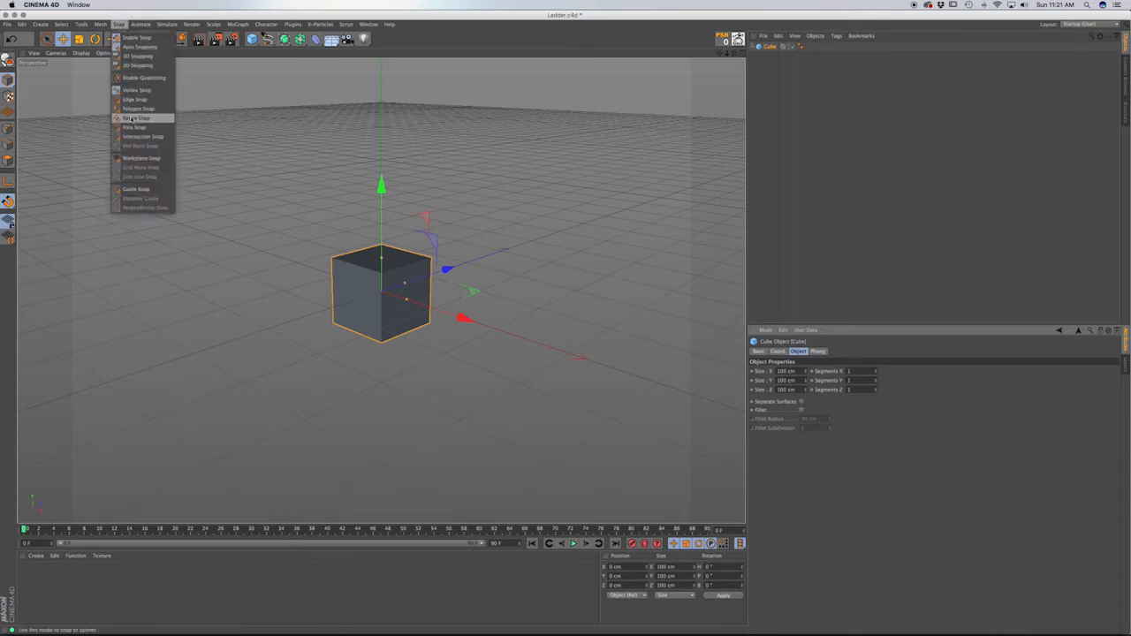
click(139, 157)
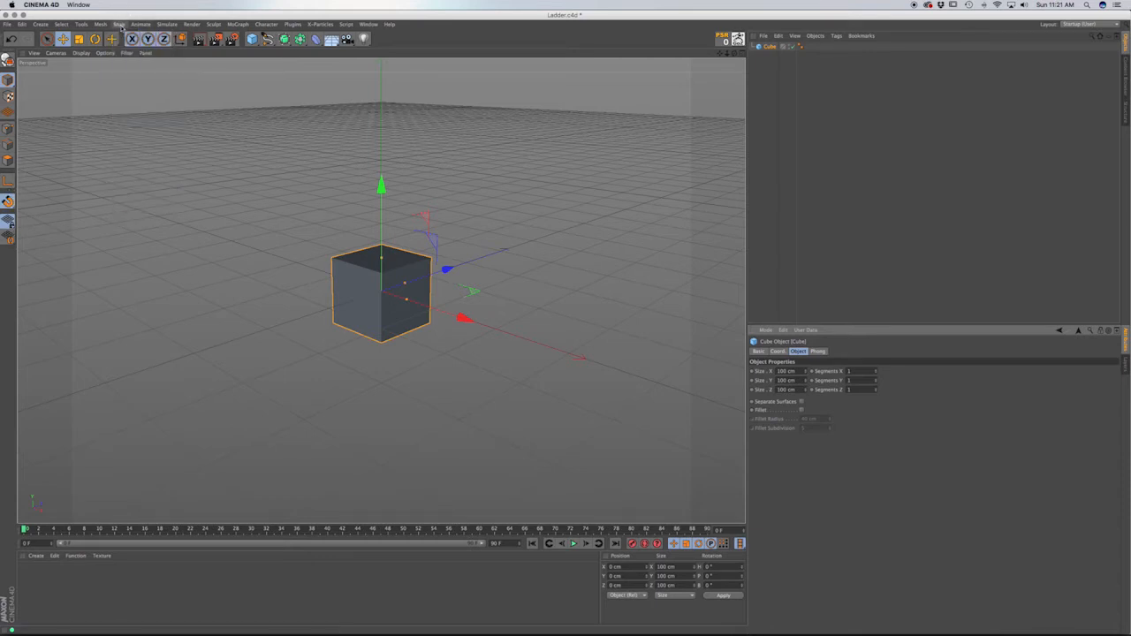
click(121, 24)
click(145, 169)
Snap the cube to X -50, Y 50, Z -50 cm so it sits on the ground with a corner at the origin.
key(F2)
drag(442, 227, 413, 261)
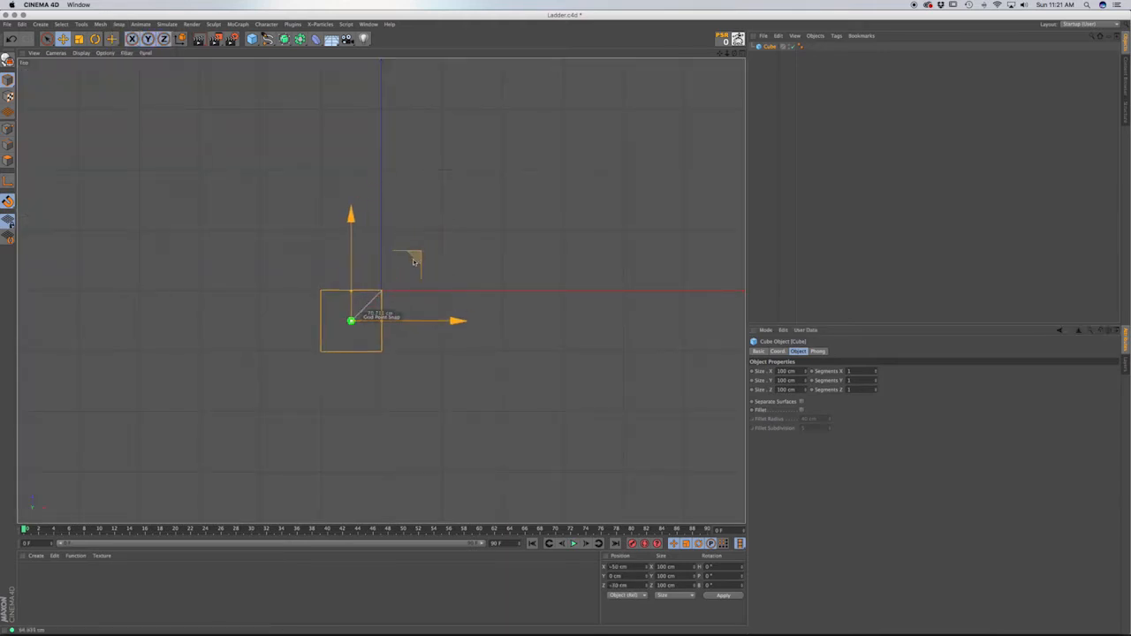
key(F4)
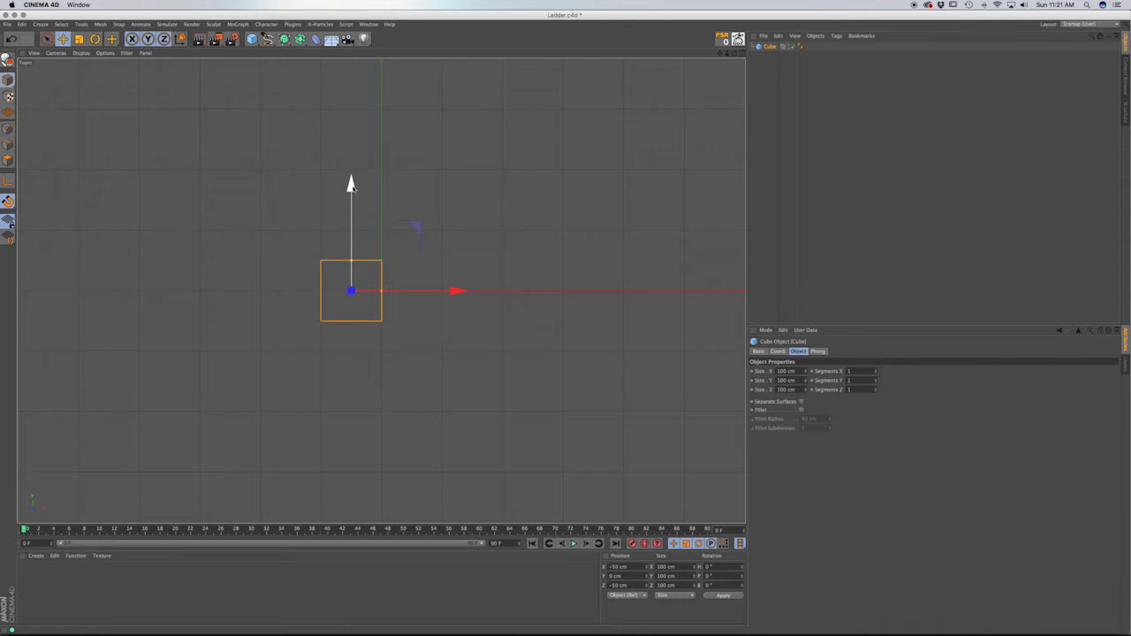
drag(353, 186, 355, 164)
key(F1)
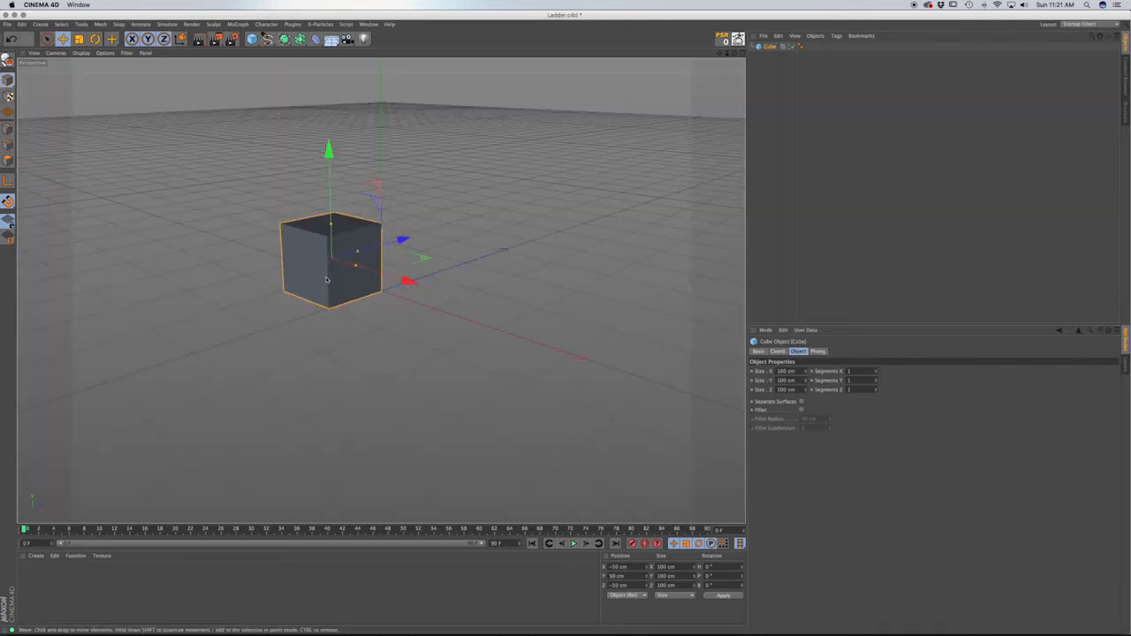
Convert the cube into an editable polygon object and switch to edge mode.
alt+drag(326, 280, 382, 301)
scroll(382, 301, up, 6)
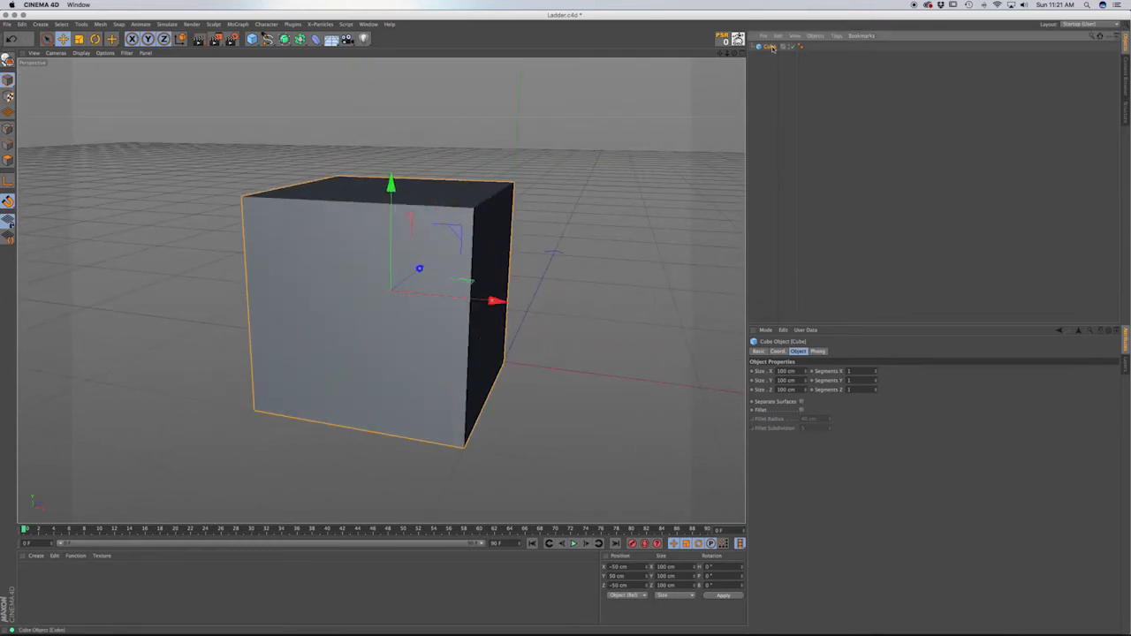
click(8, 61)
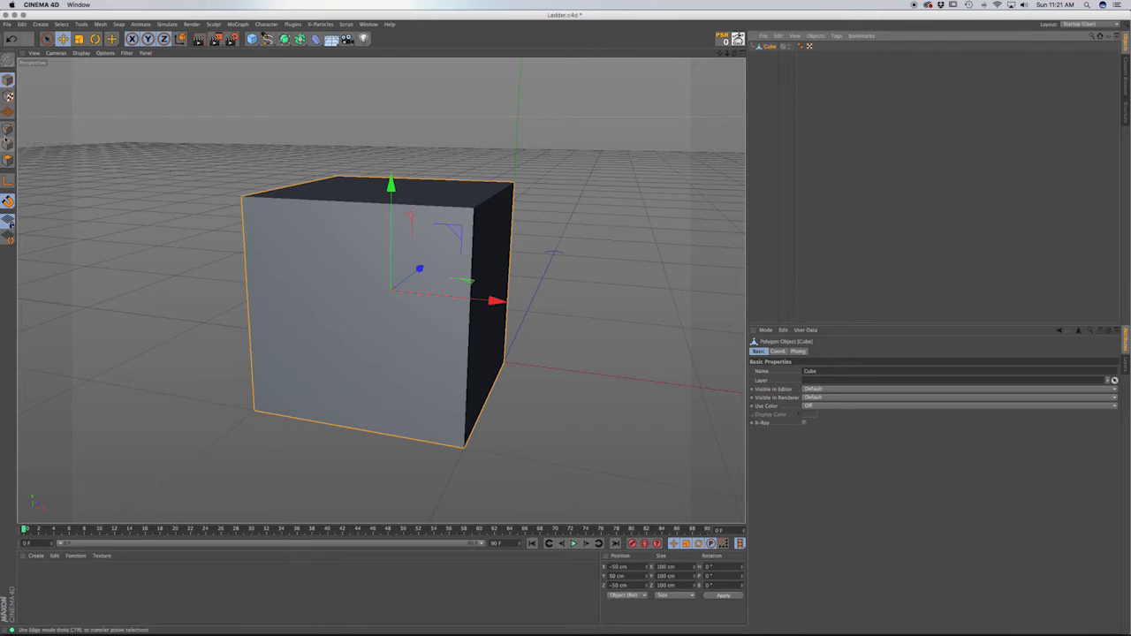
click(10, 221)
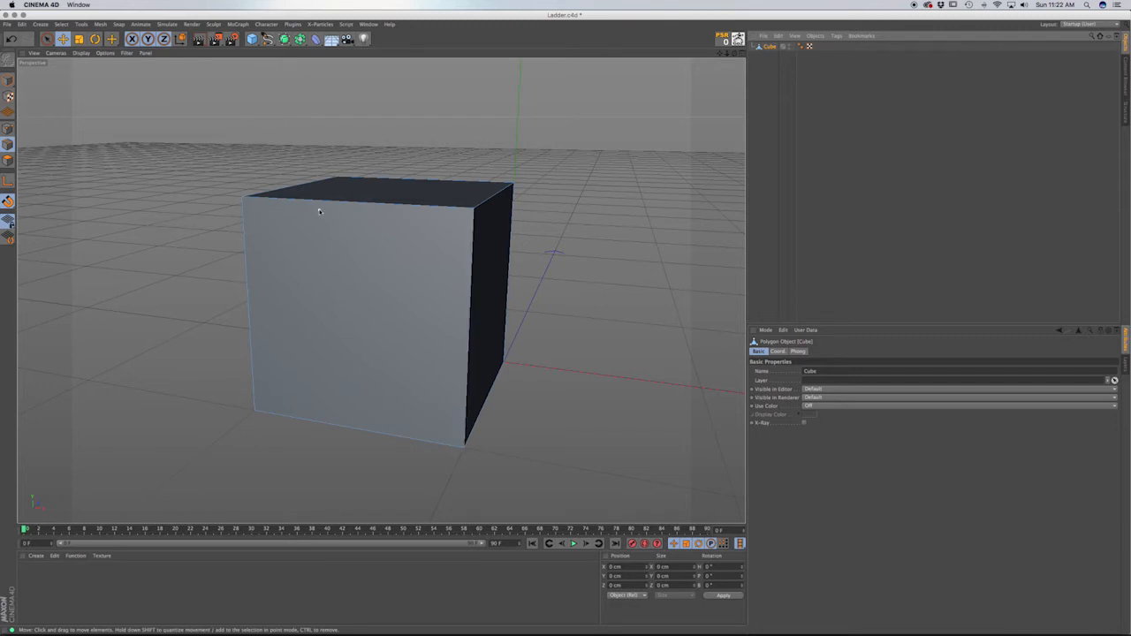
Start the Knife tool in Plane mode with the cutting plane set to X-Z.
key(k)
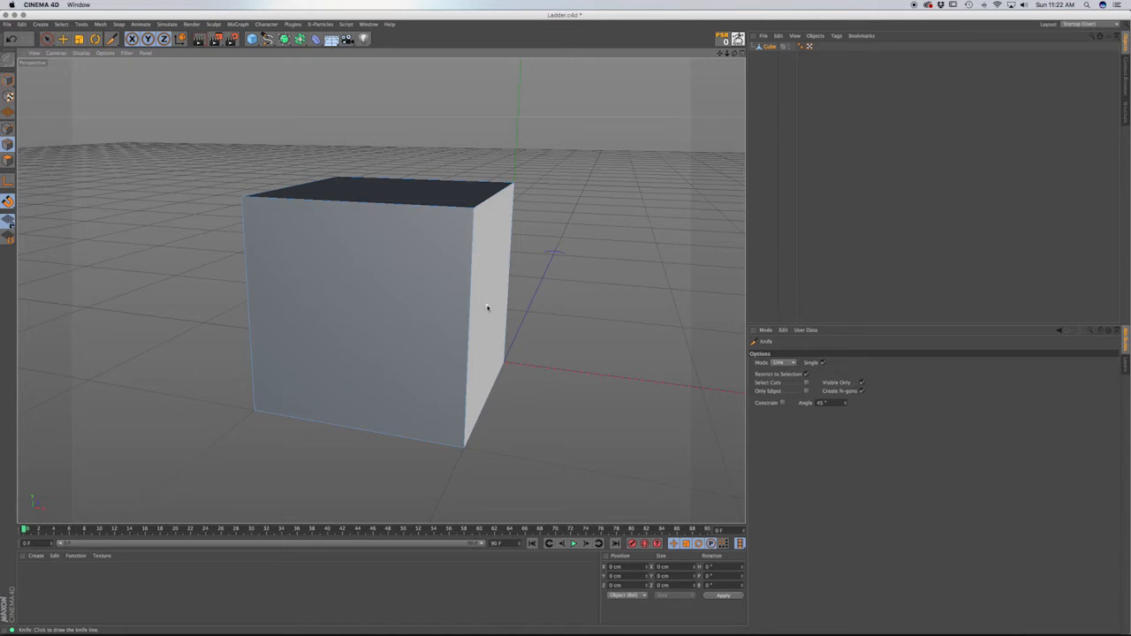
click(782, 362)
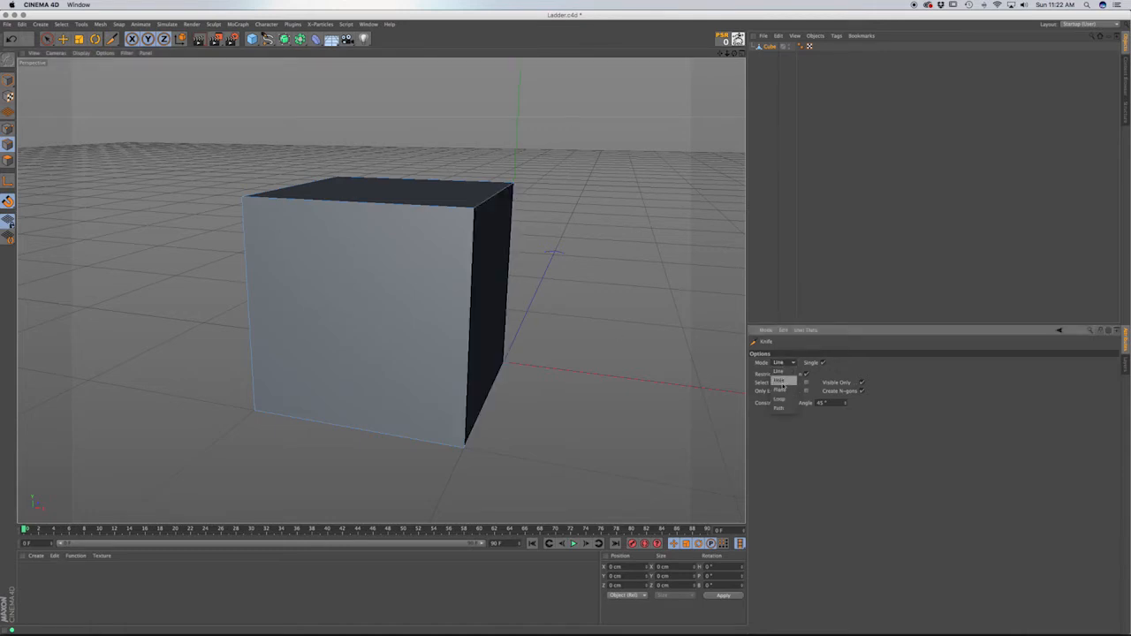
click(779, 389)
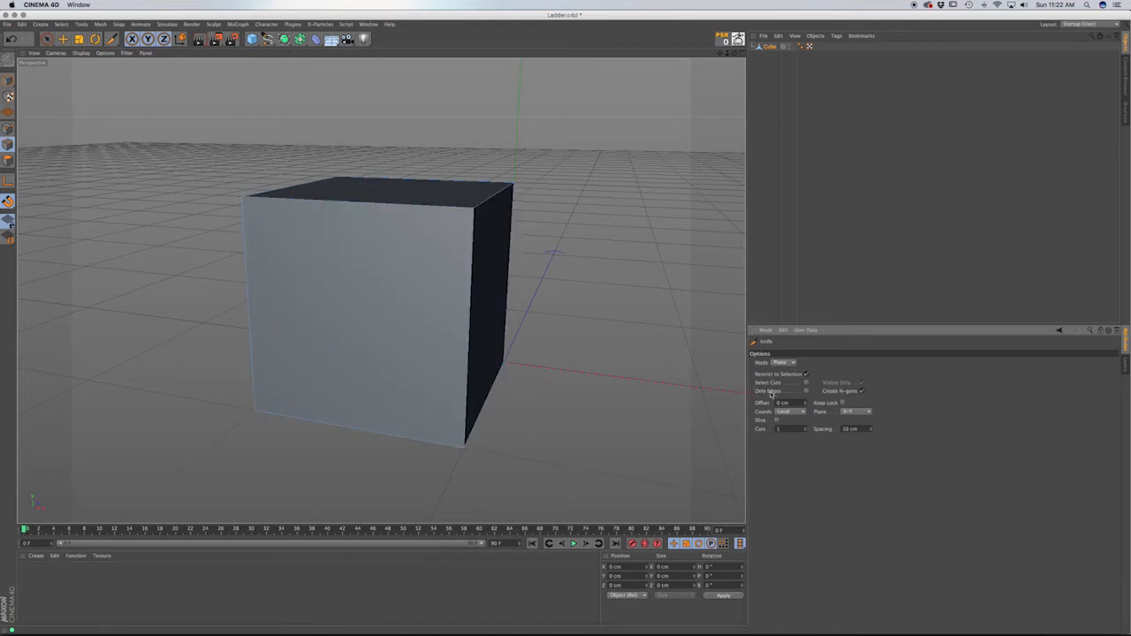
click(852, 412)
click(853, 426)
click(857, 413)
click(849, 438)
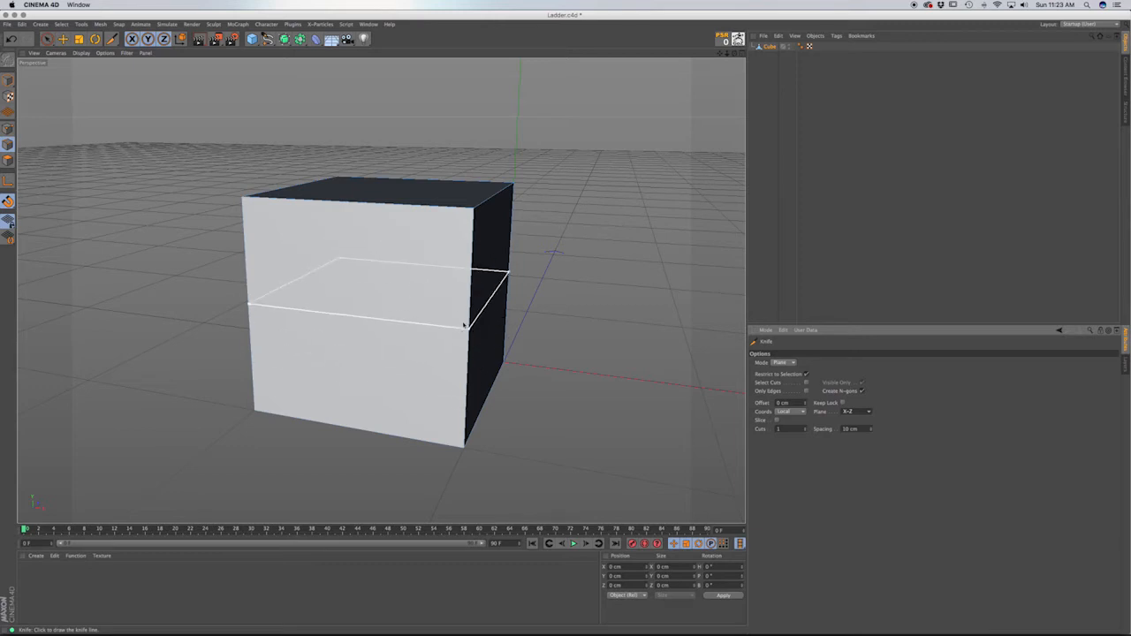
Slice the cube horizontally with 8 plane cuts spaced 13 cm apart.
double_click(777, 429)
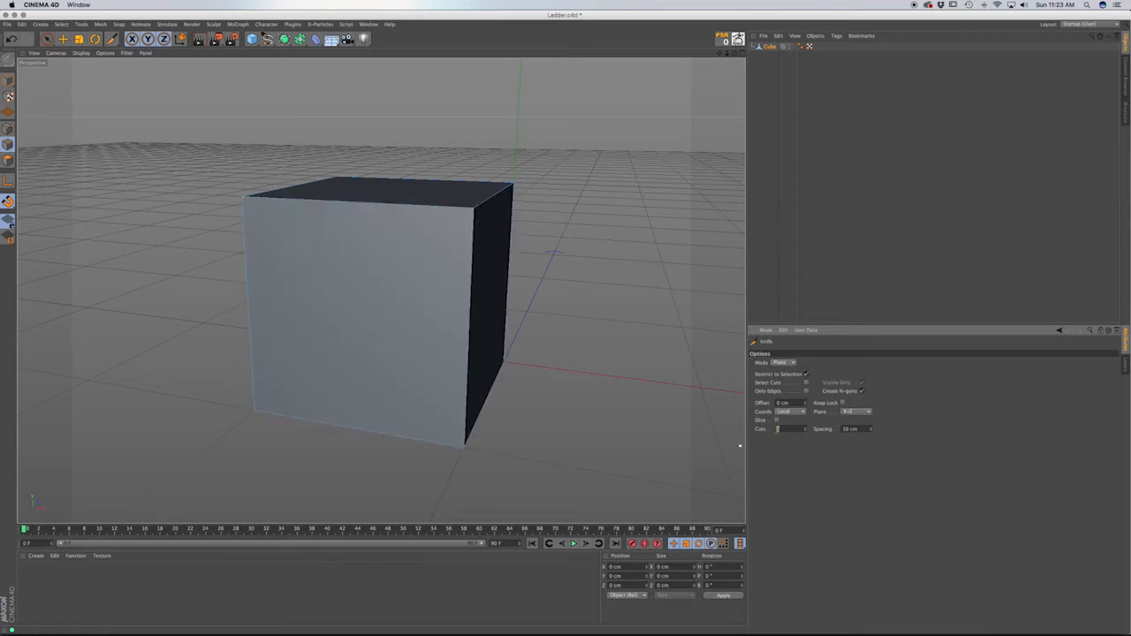
text(8)
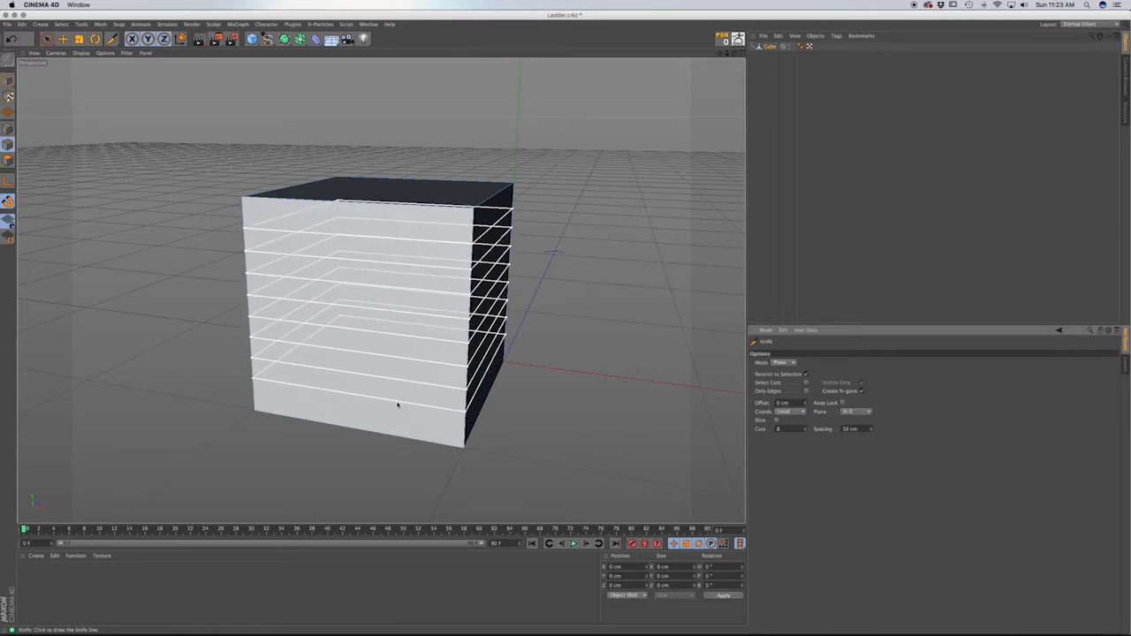
alt+drag(396, 403, 461, 398)
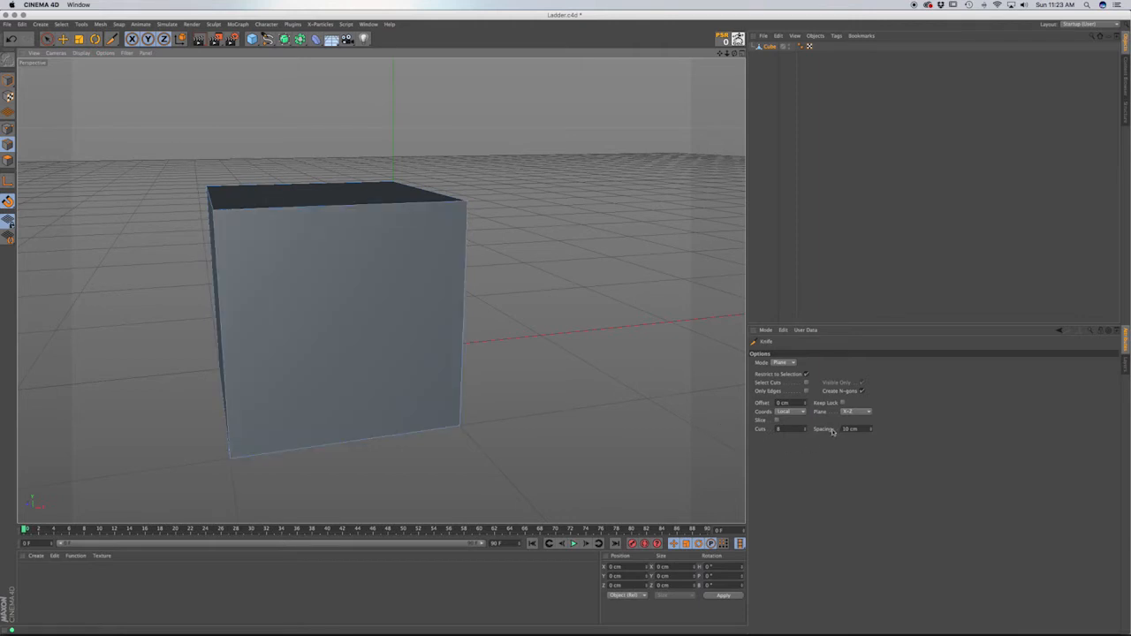
click(873, 428)
click(872, 427)
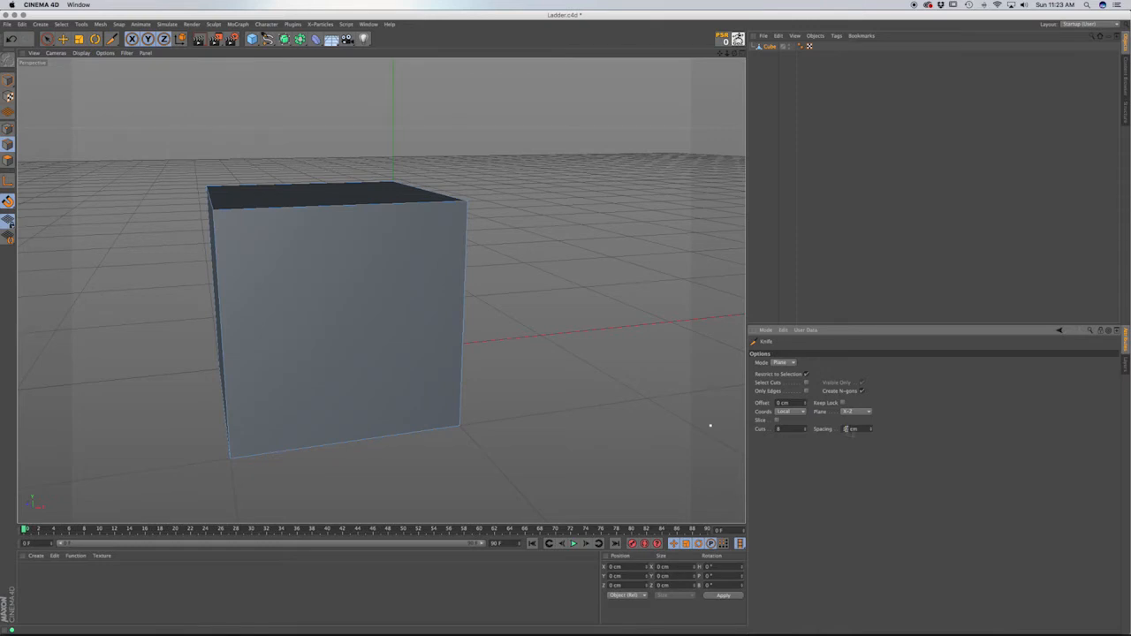
text(13)
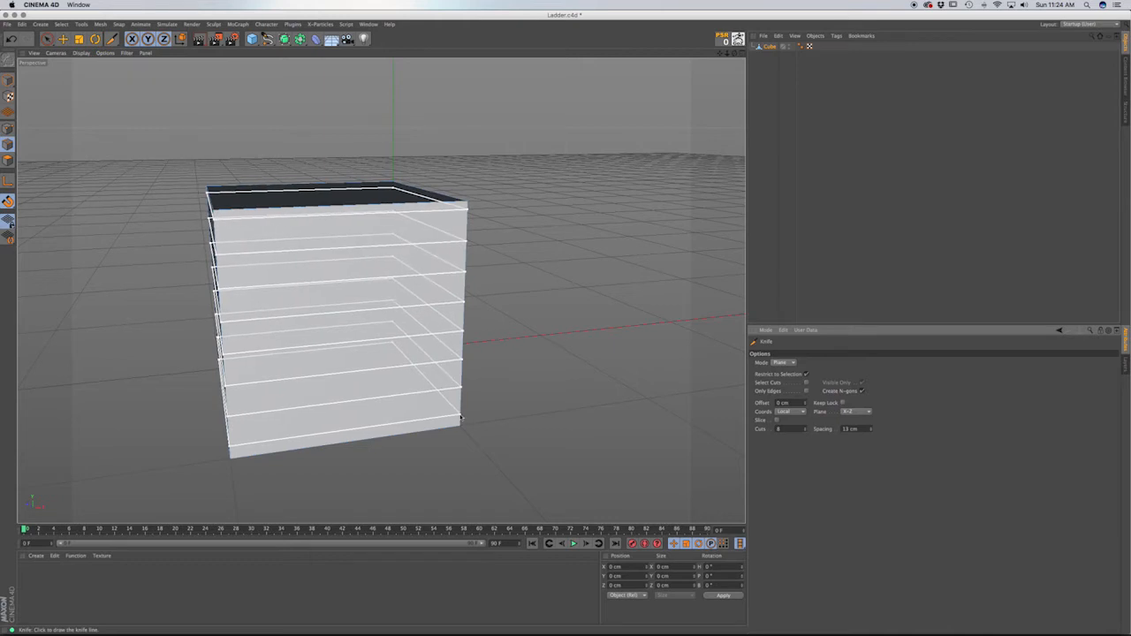
click(461, 415)
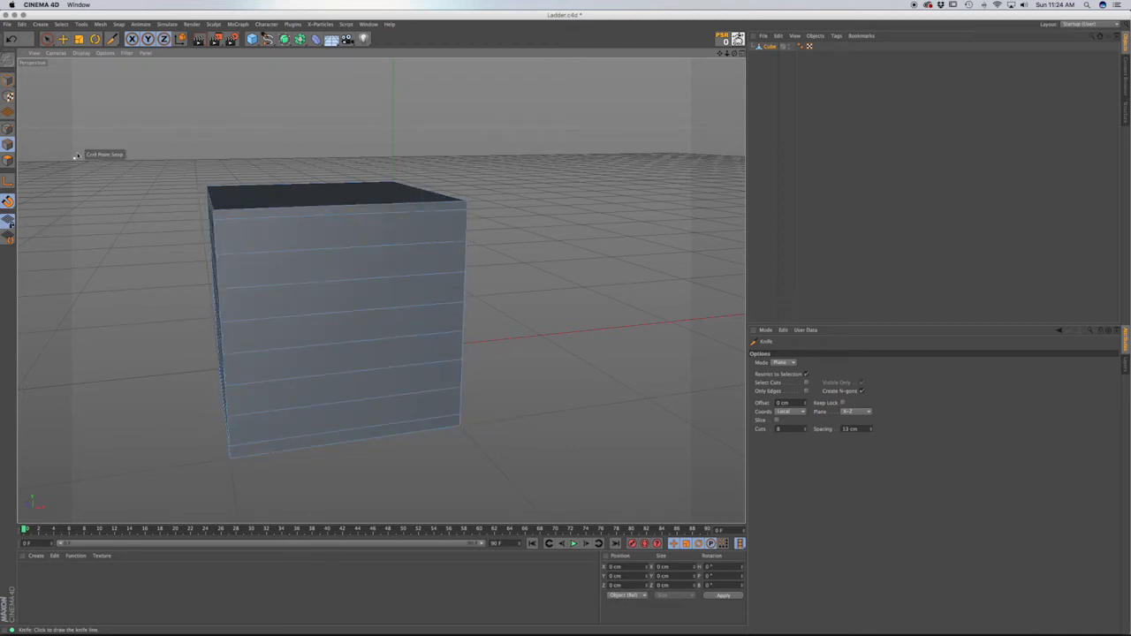
Set the Knife tool to Loop mode and place a vertical loop near the left edge of the cube's front face.
click(47, 39)
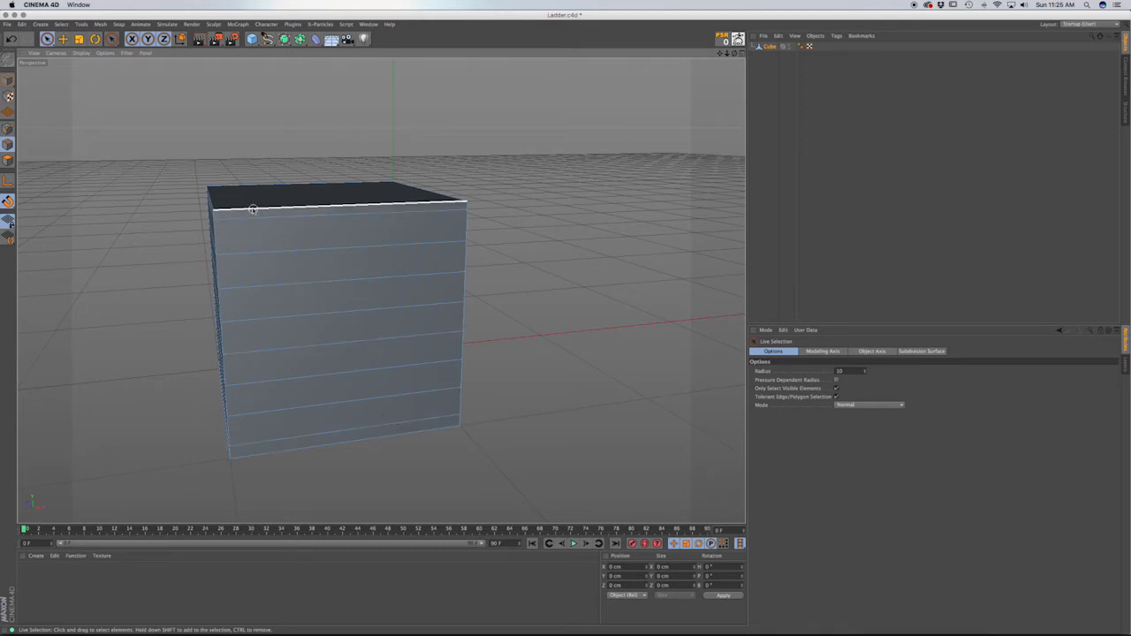
key(k)
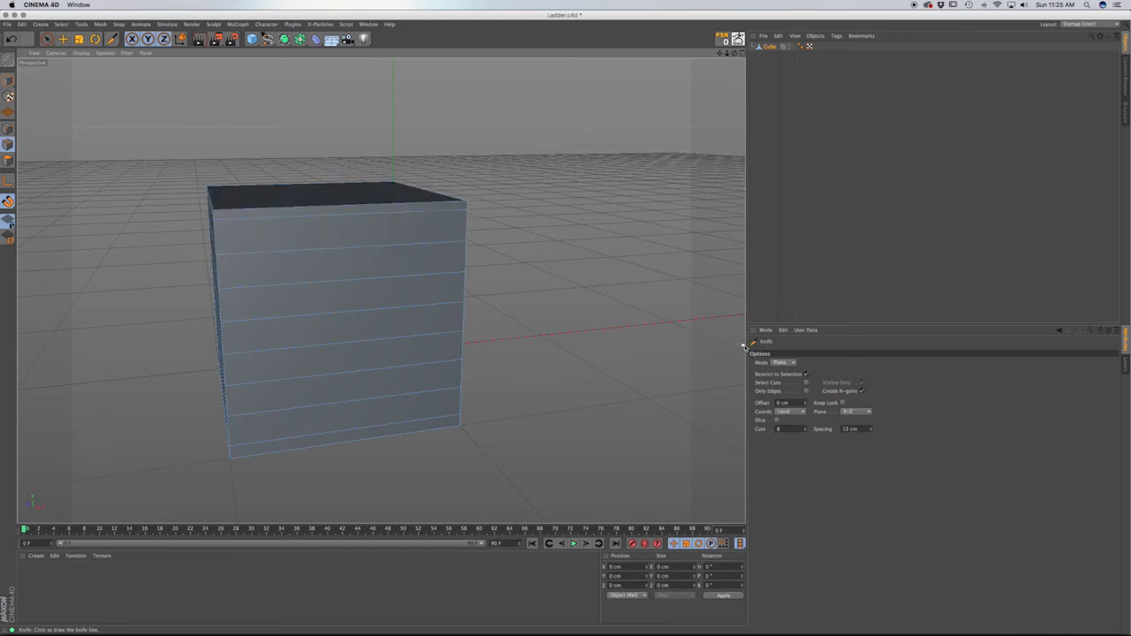
click(789, 363)
click(785, 402)
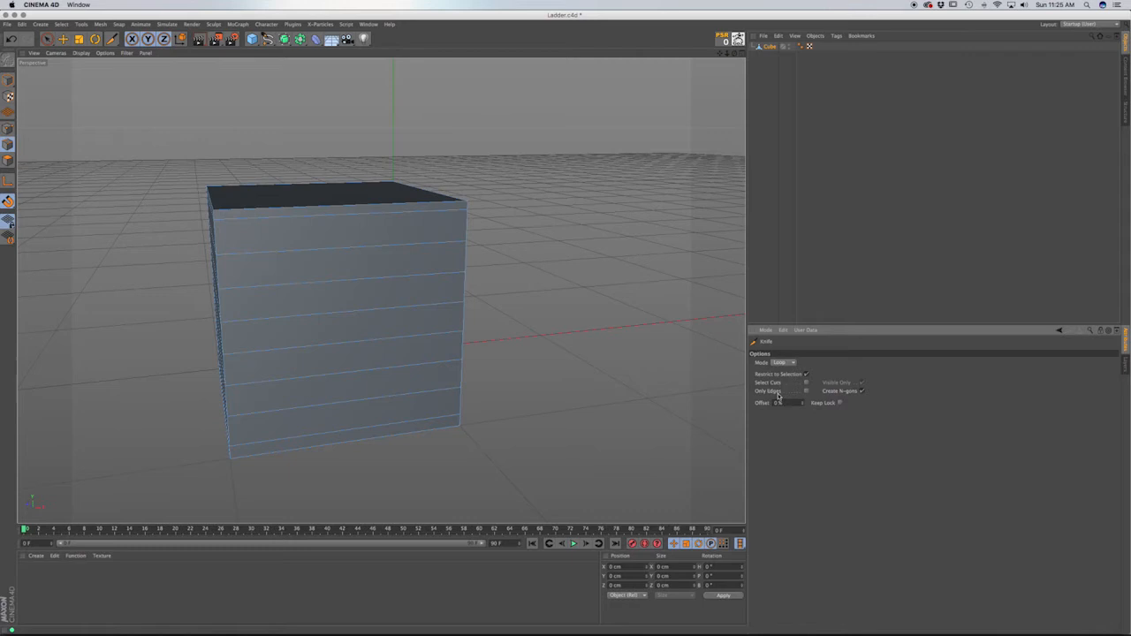
click(240, 212)
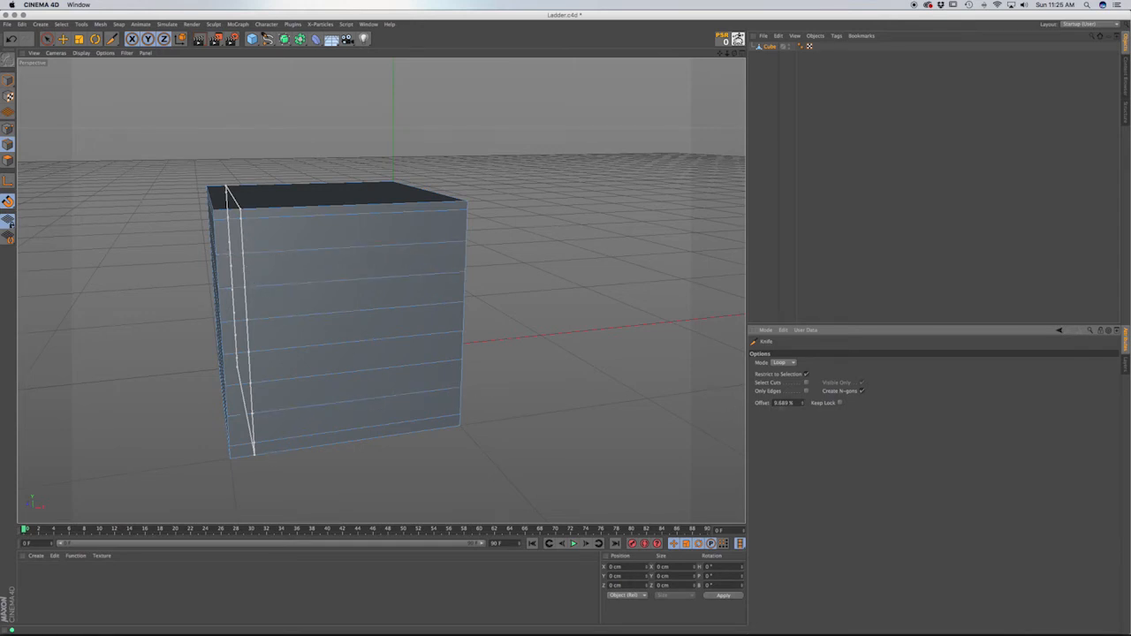
Set the vertical loop cut's offset to 15 % and apply the cut.
click(782, 403)
key(BackSpace)
text(15)
key(Return)
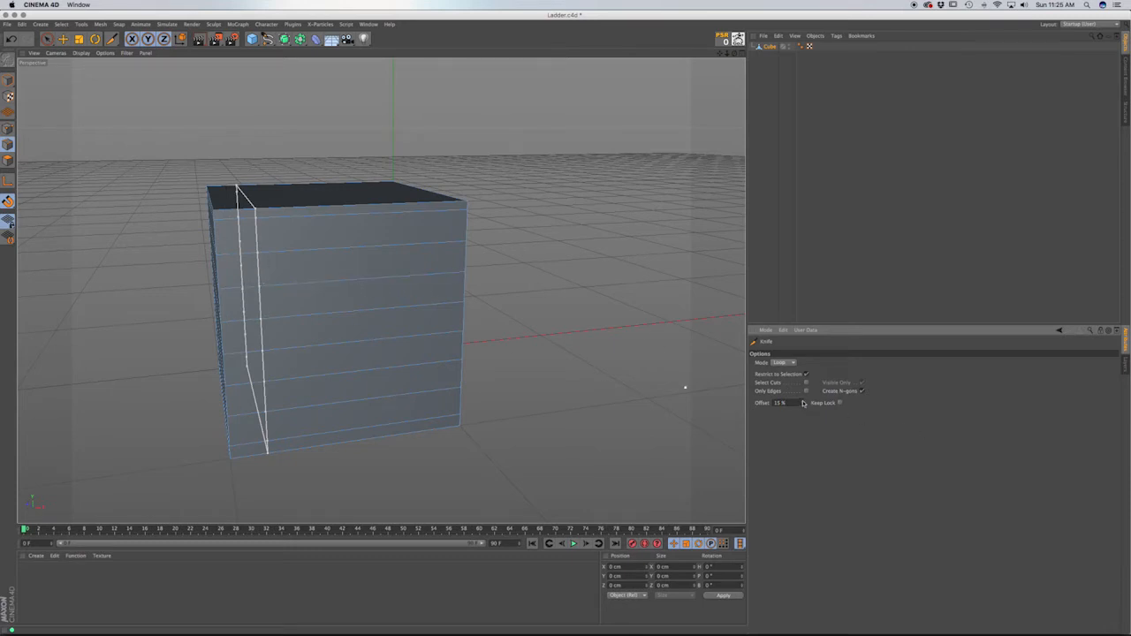
mouse_move(801, 402)
mouse_down()
mouse_move(801, 415)
mouse_move(801, 378)
mouse_move(801, 393)
mouse_up()
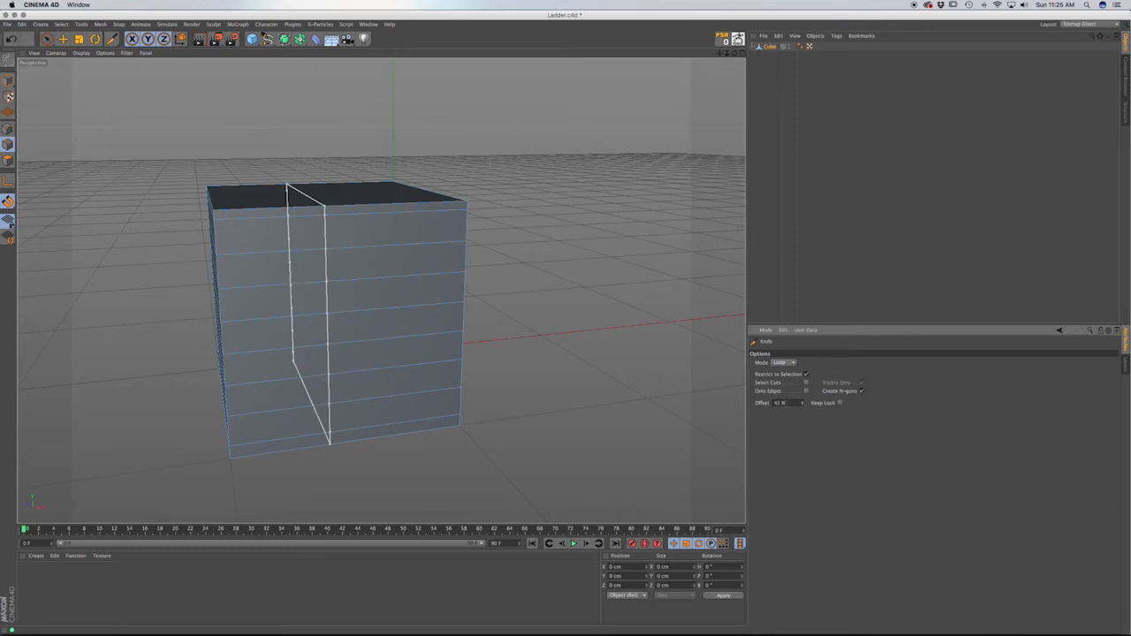
click(778, 403)
text(15)
key(Return)
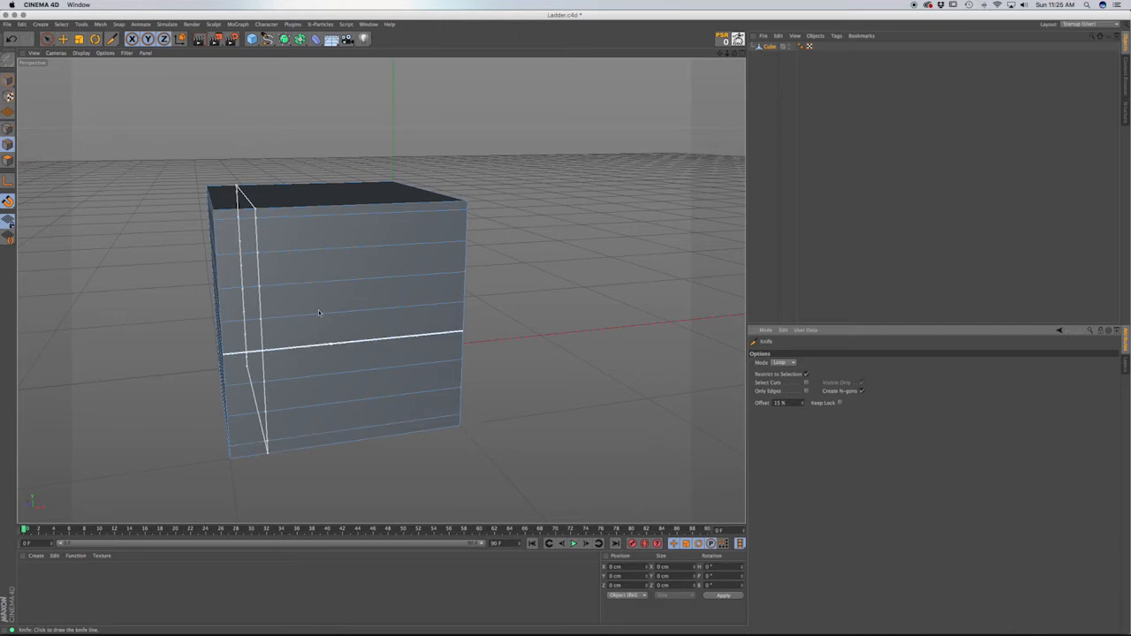
click(402, 310)
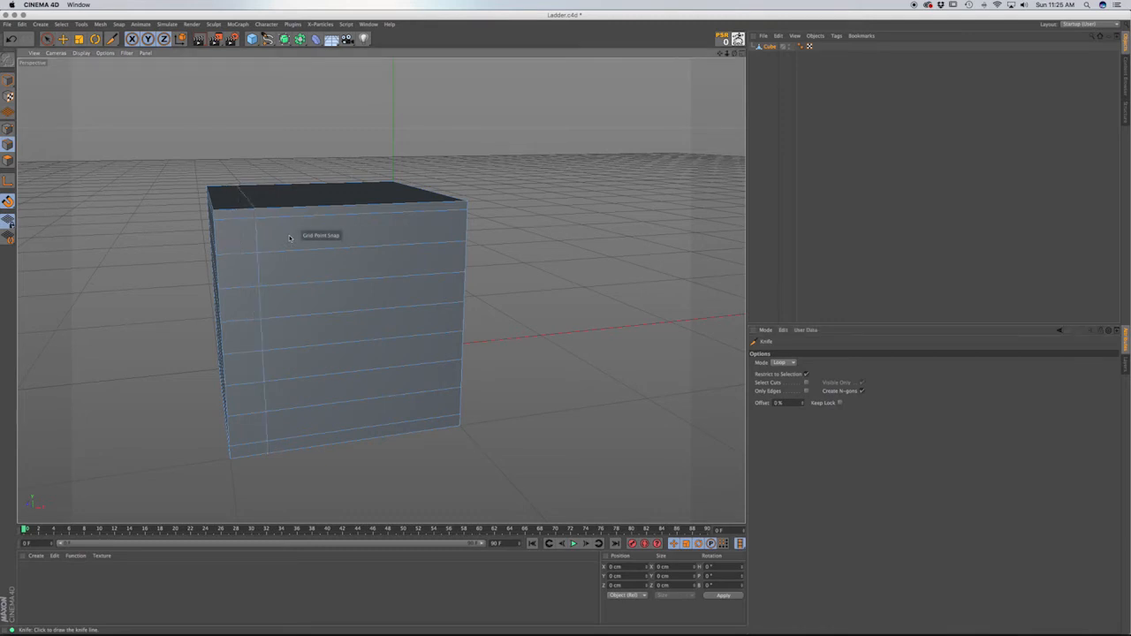
Try to add a vertical loop cut near the right edge of the cube's front face with a 15 % offset.
click(248, 353)
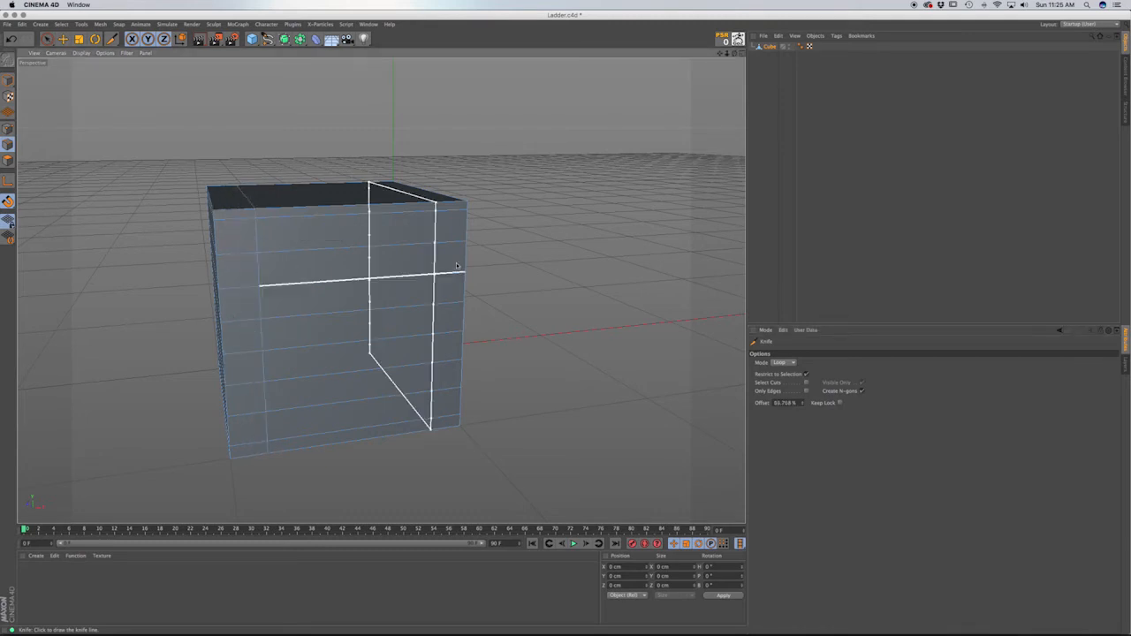
click(440, 203)
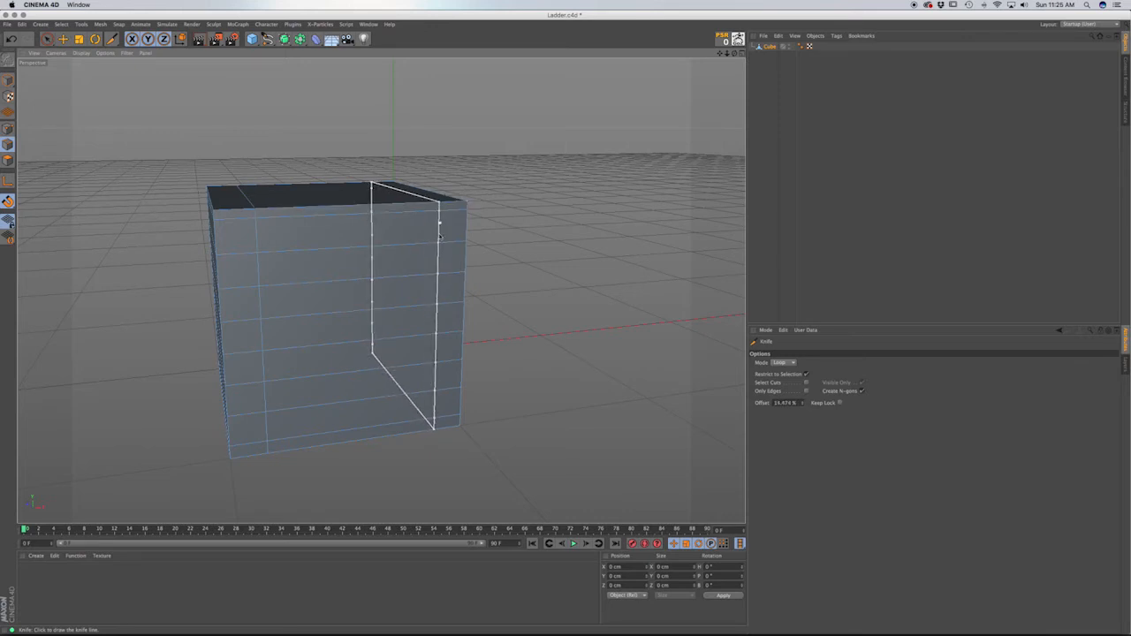
click(784, 401)
text(15)
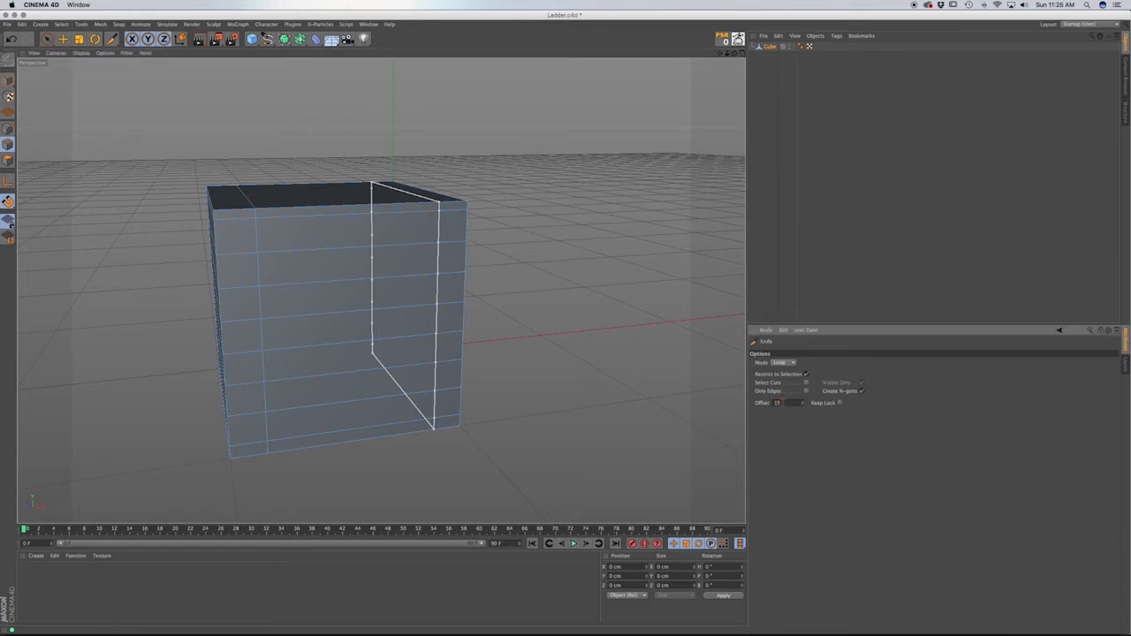
key(Return)
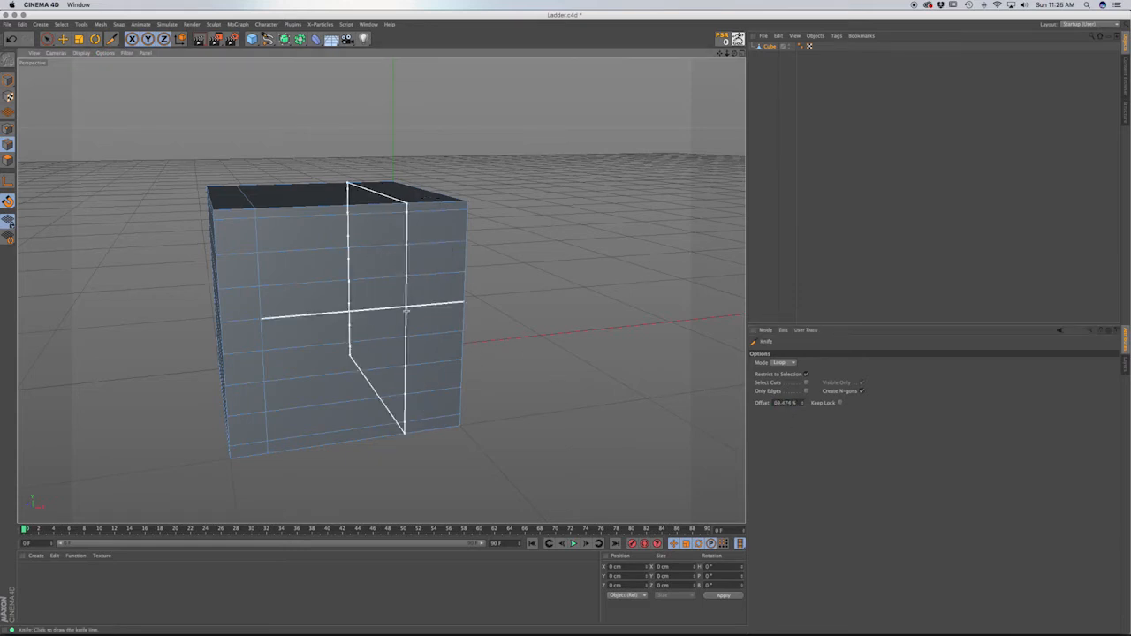
key(super+z)
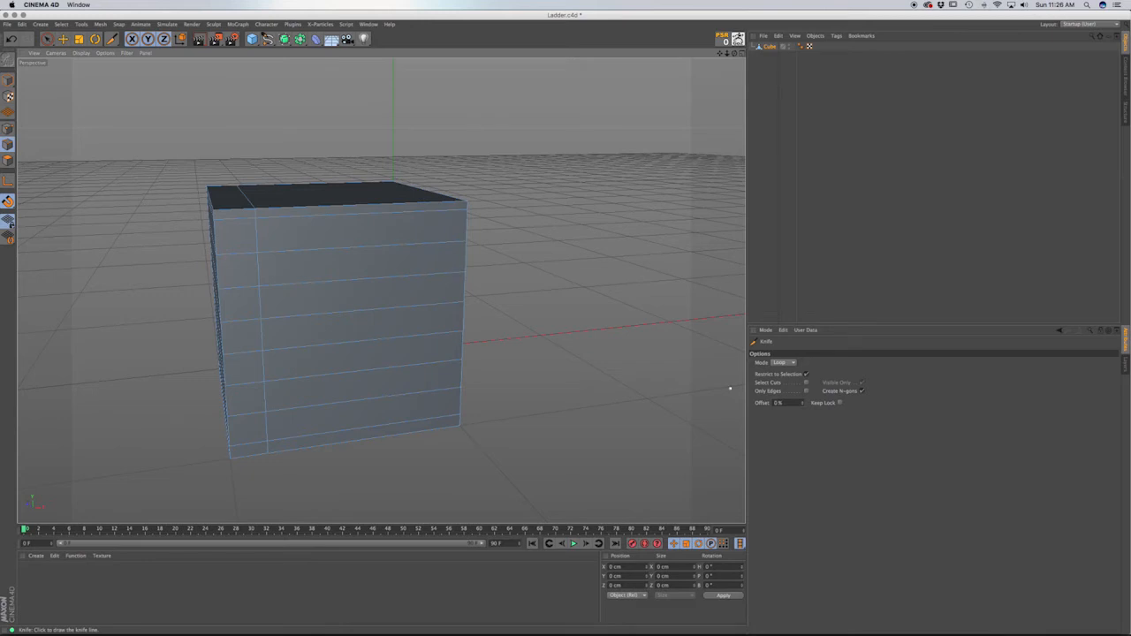
Turn off Restrict to Selection and add a vertical loop cut near the front face's right edge with an 85 % offset.
click(805, 374)
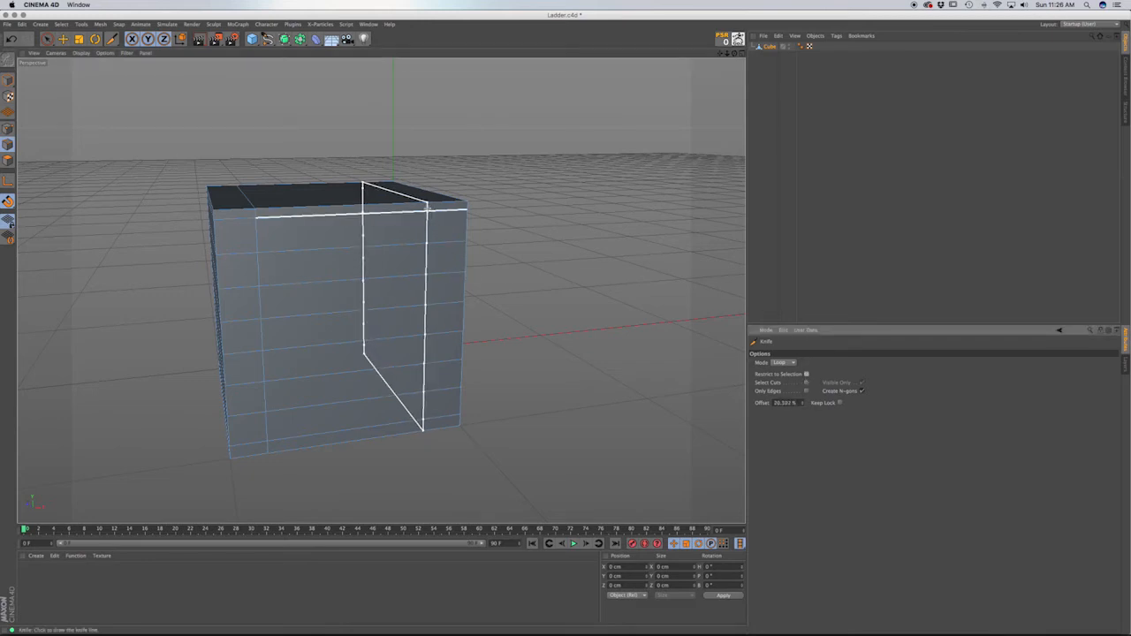
click(427, 205)
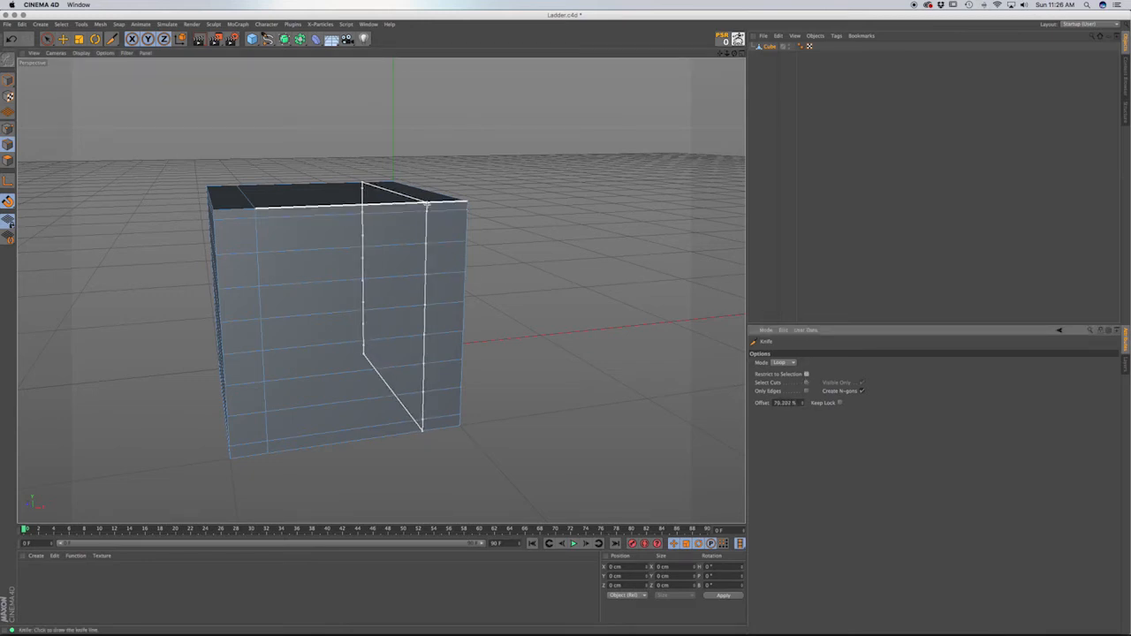
click(786, 403)
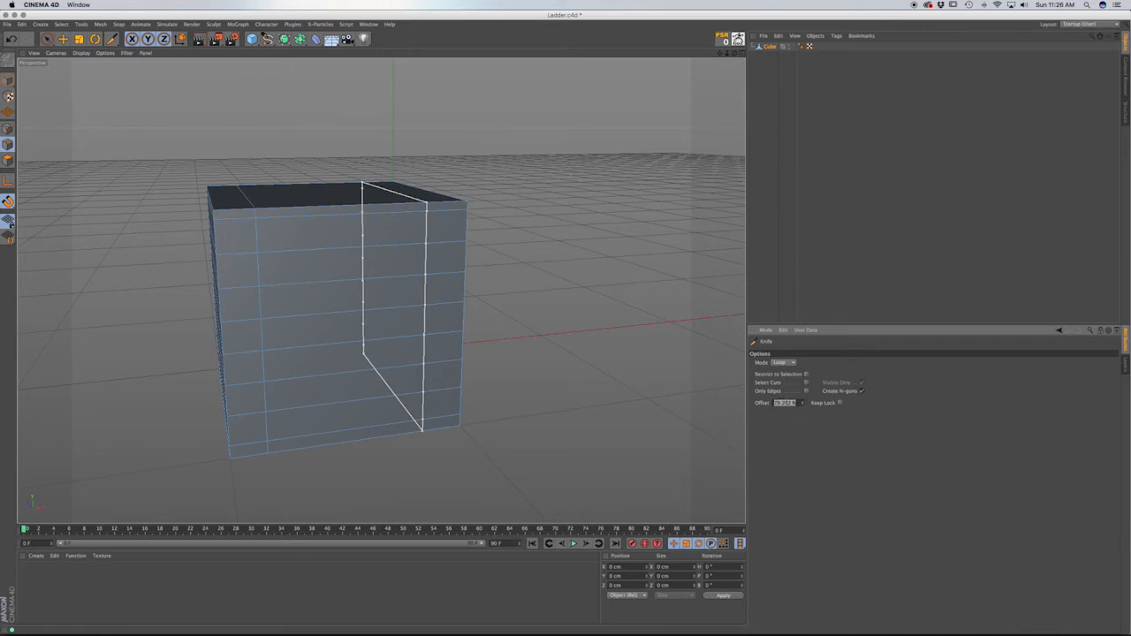
text(85)
key(Return)
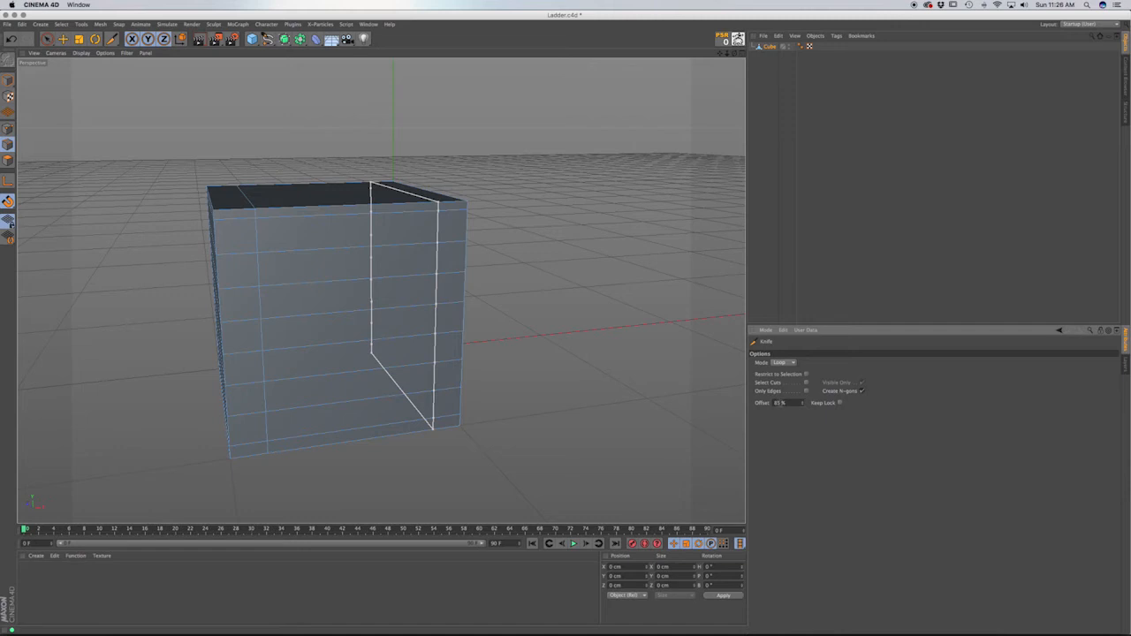
click(397, 230)
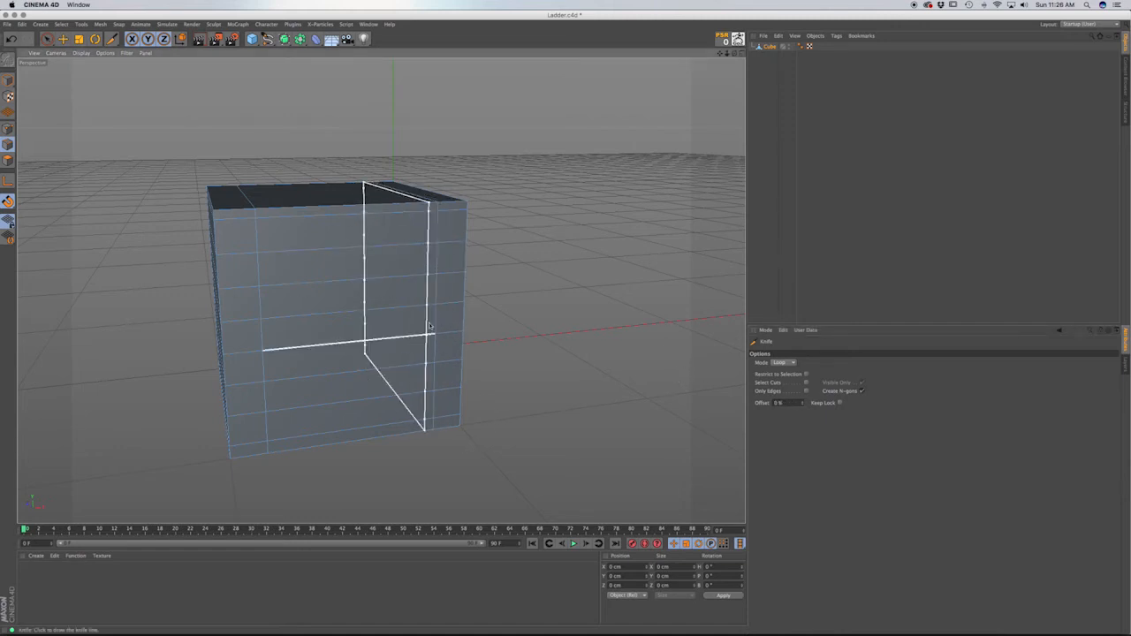
mouse_move(402, 353)
alt+mouse_down()
mouse_move(371, 308)
mouse_move(397, 366)
mouse_move(401, 342)
alt+mouse_up()
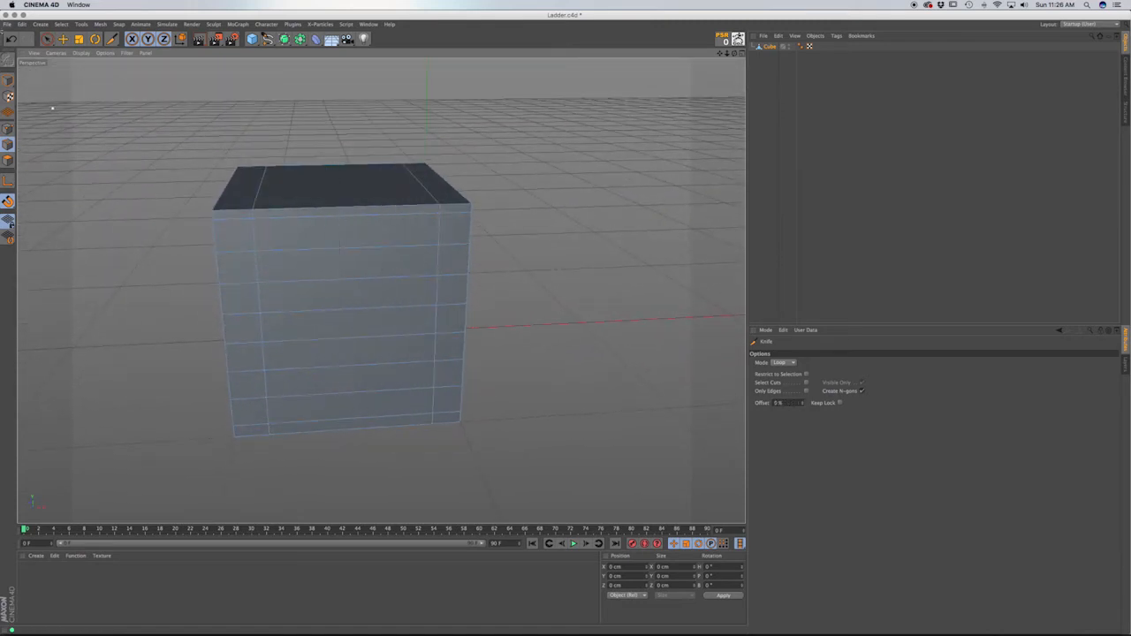
Select the four alternating wide polygons between the two vertical cuts on the cube's front face.
click(8, 160)
click(47, 38)
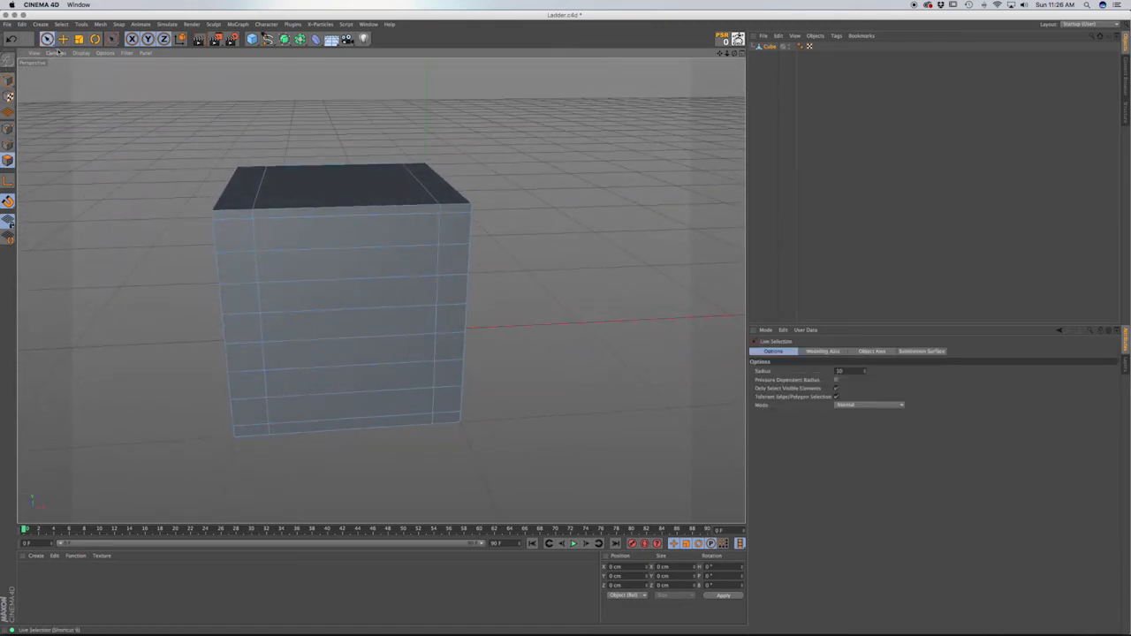
click(384, 410)
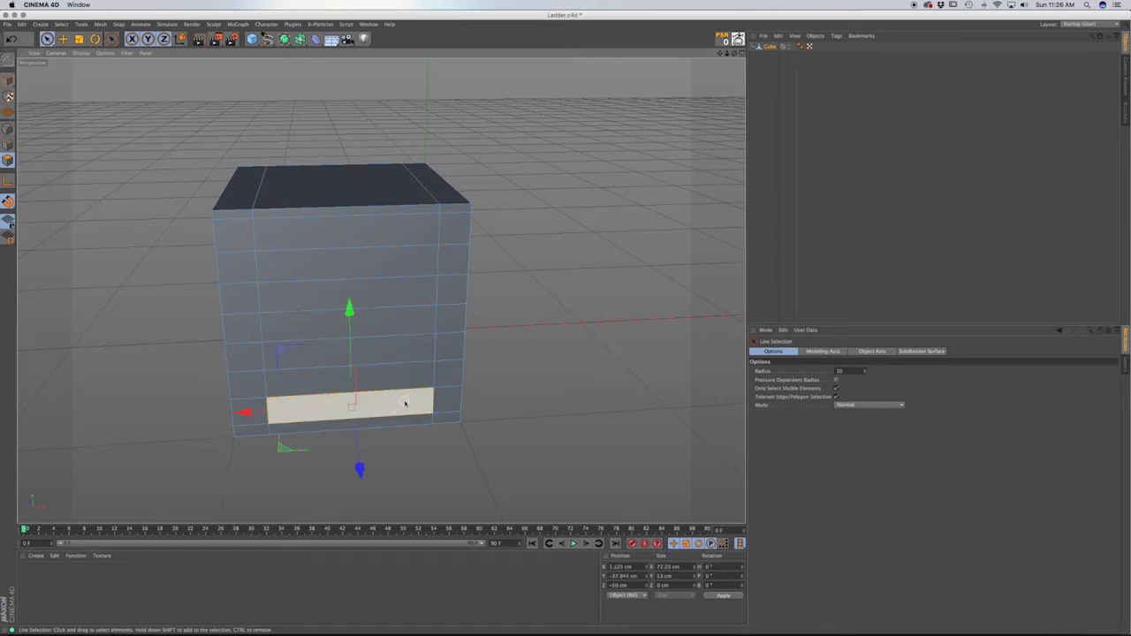
shift+click(402, 354)
shift+click(391, 298)
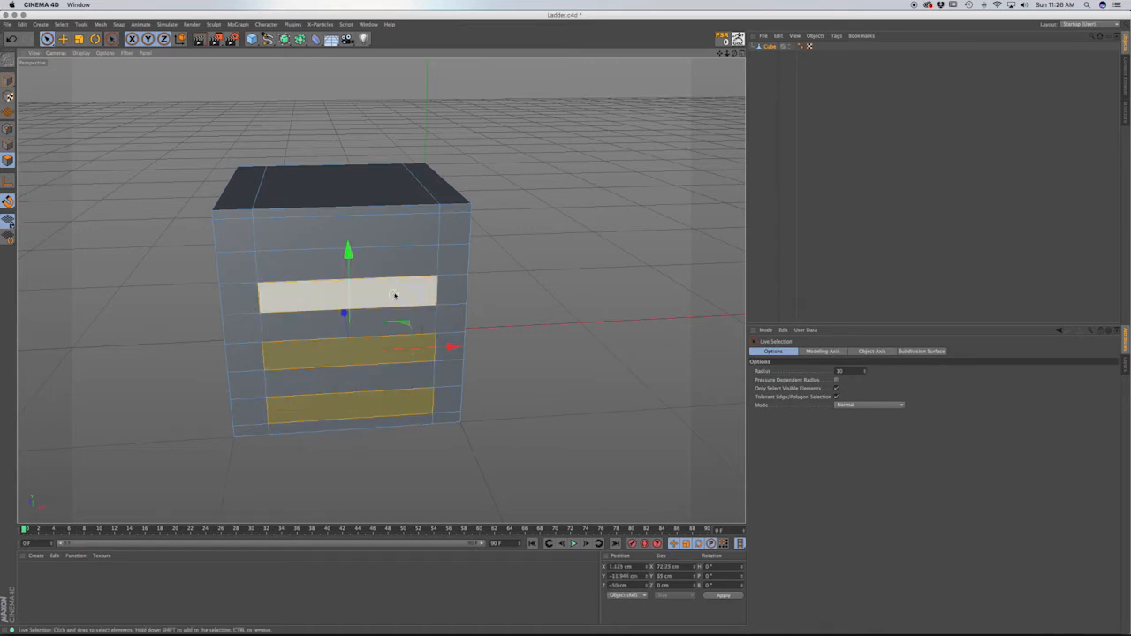
shift+click(391, 237)
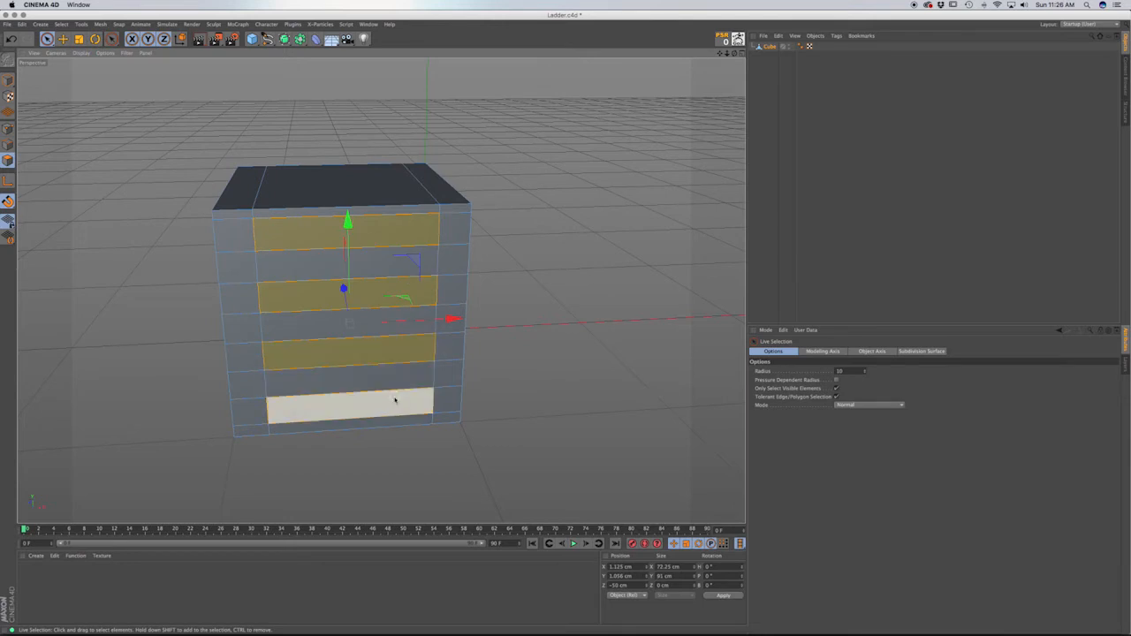
shift+click(349, 406)
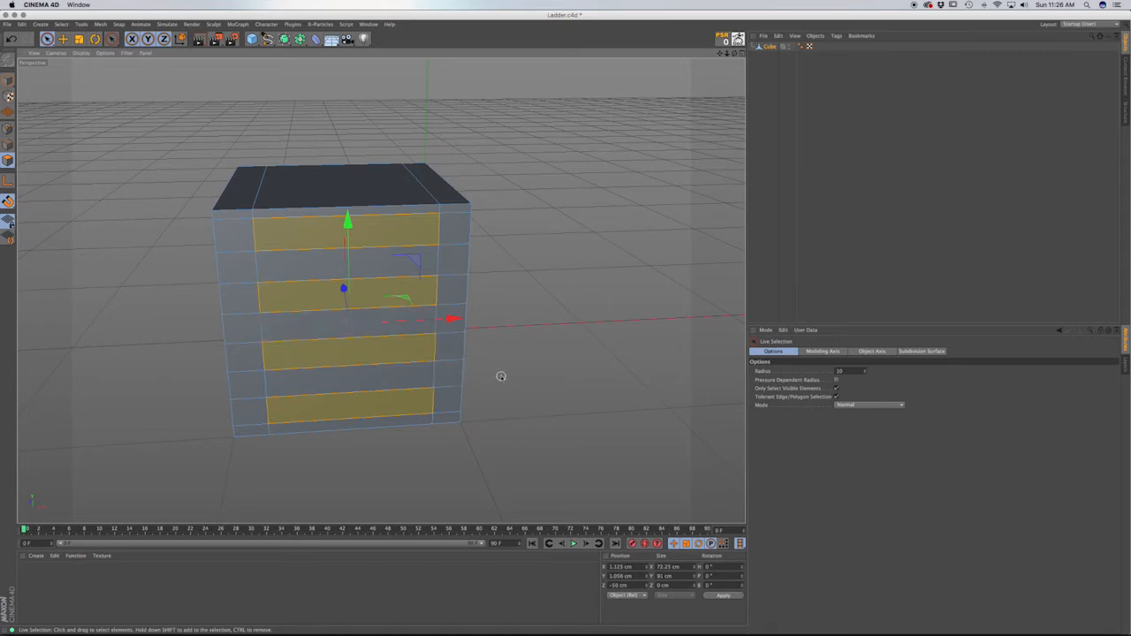
Try to extrude the four selected polygons with the Extrude tool, first outward and finally about 19 cm inward.
key(d)
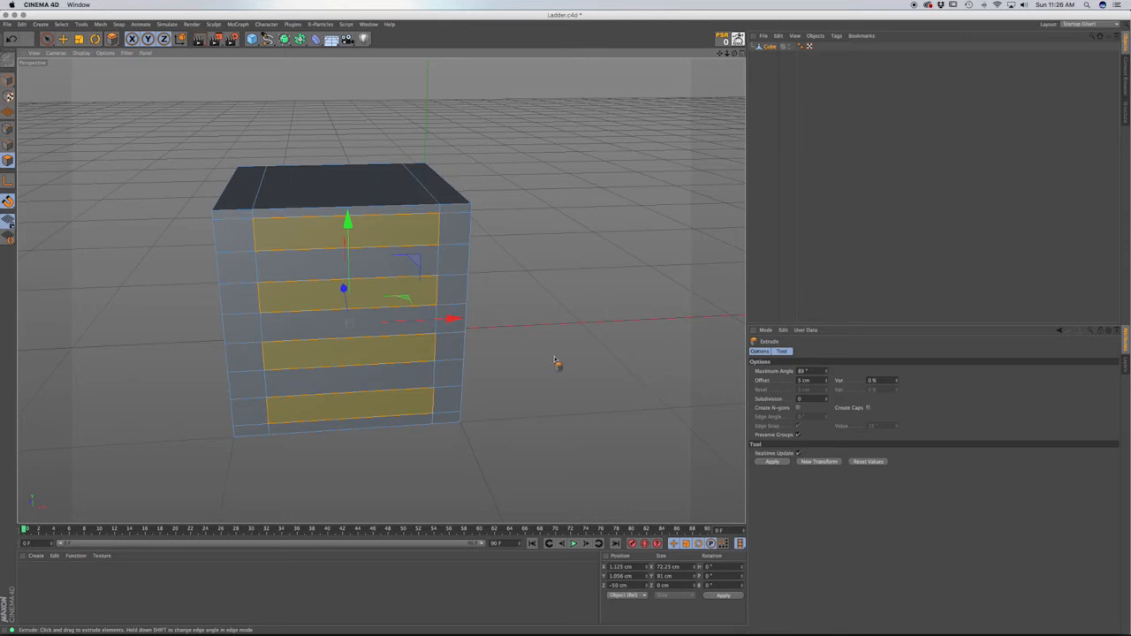
drag(533, 350, 578, 350)
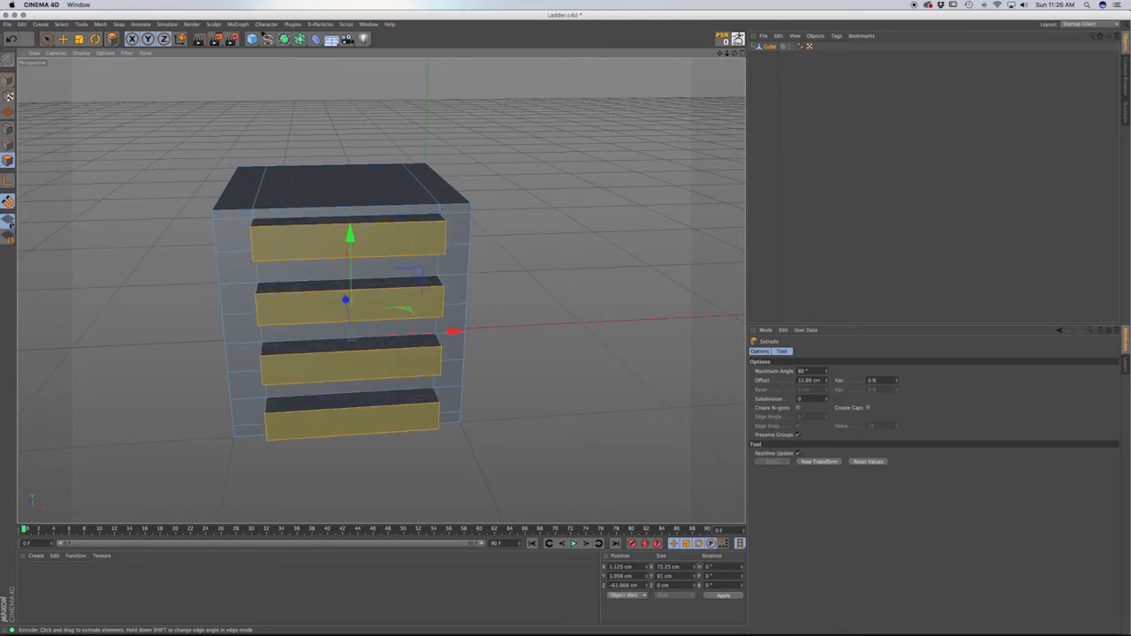
drag(583, 351, 370, 351)
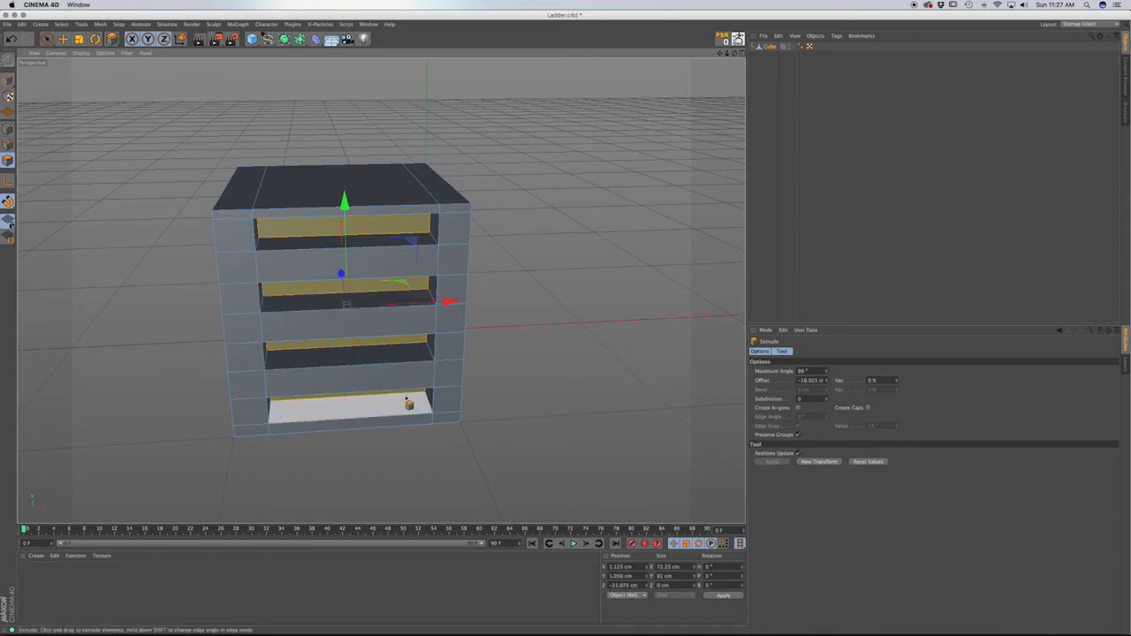
key(ctrl+z)
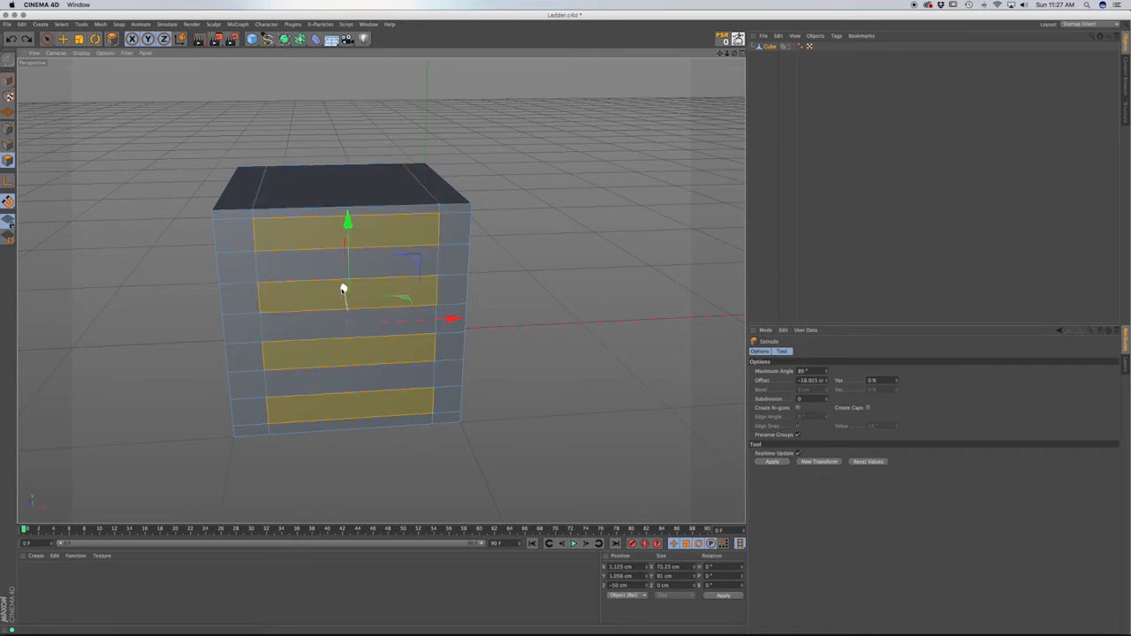
Extrude the four selected polygons about 16 cm inward along Z to form the gaps between the rungs.
drag(344, 289, 347, 311)
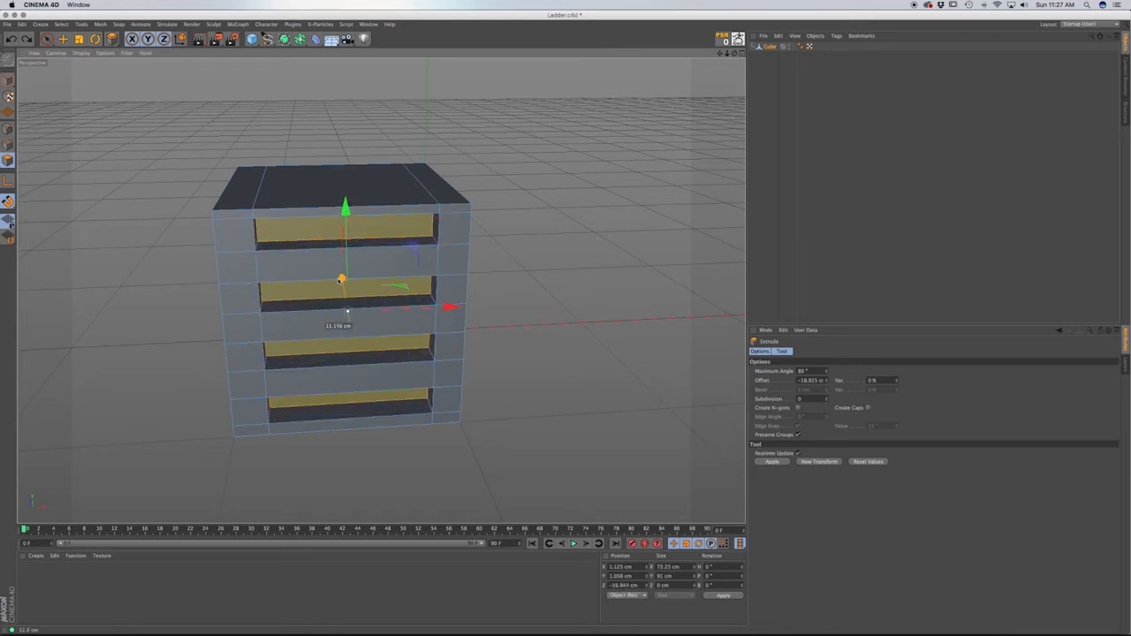
mouse_move(347, 311)
mouse_down()
mouse_move(353, 353)
mouse_move(347, 309)
mouse_up()
key(space)
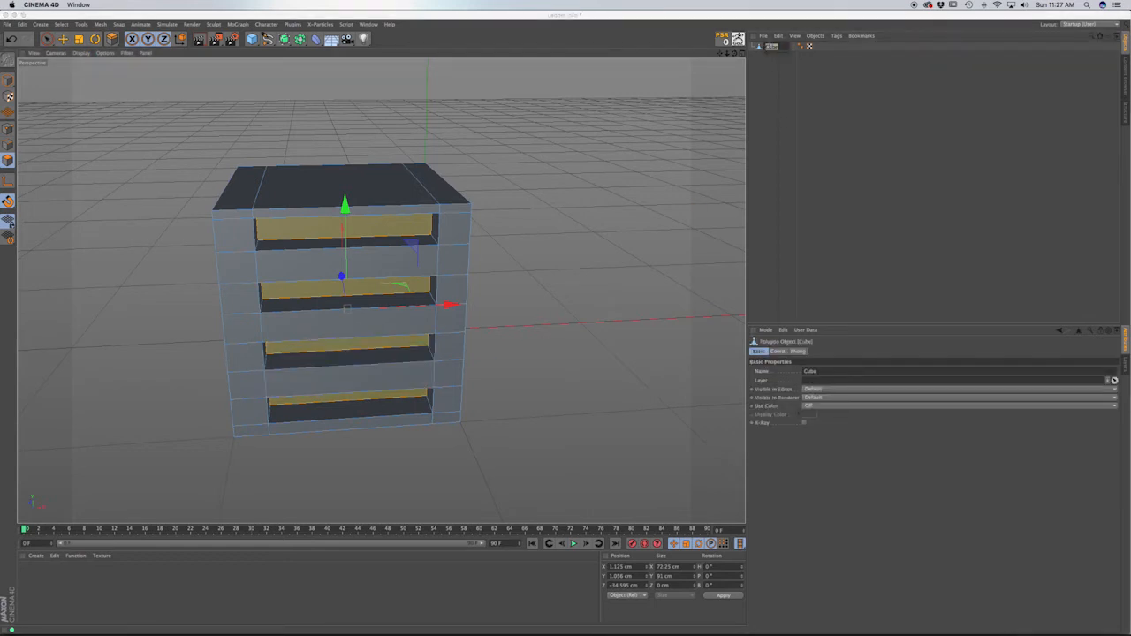
Rename the cube object as Ladder and save the project.
text(Lamell)
key(Return)
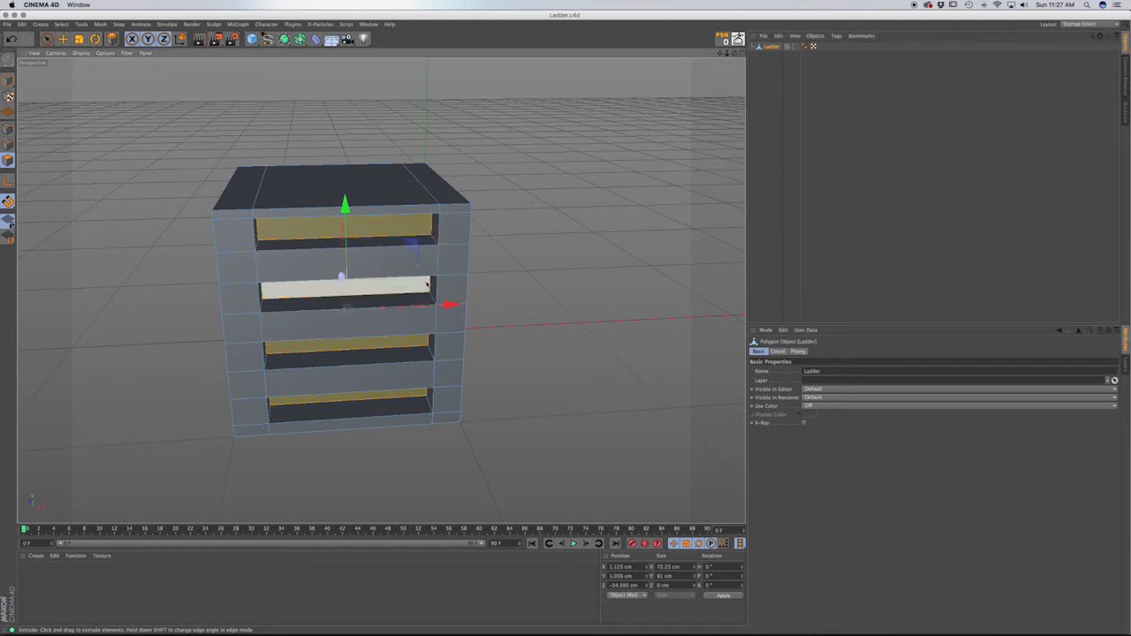
click(428, 284)
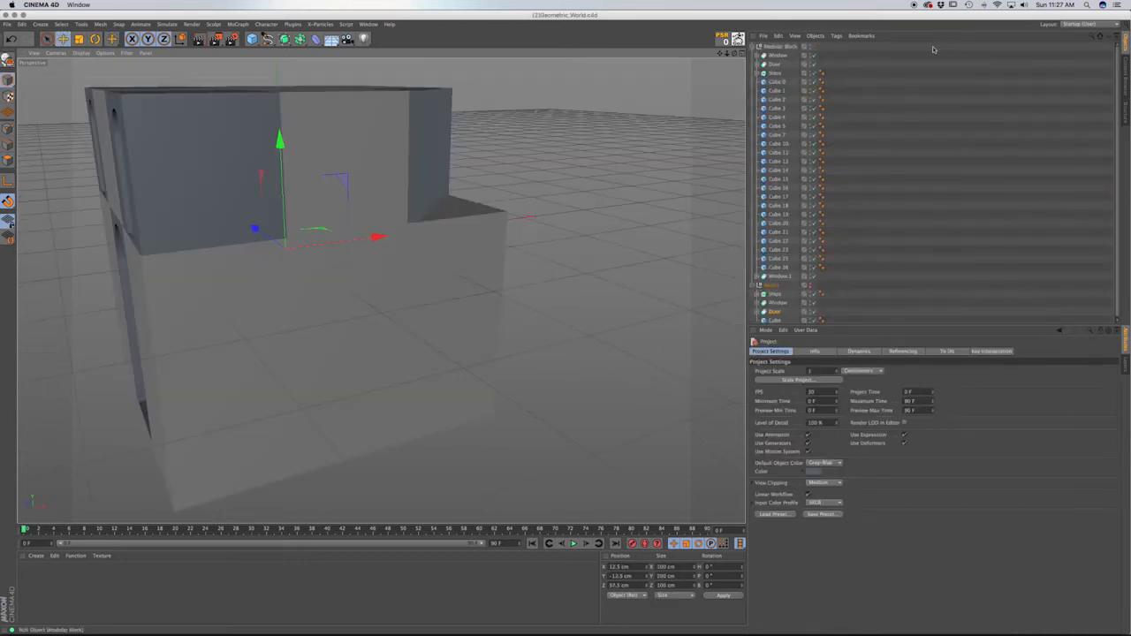
Switch to the Geometric_World project and merge Ladder.c4d from the Assets folder into it.
click(763, 36)
click(782, 46)
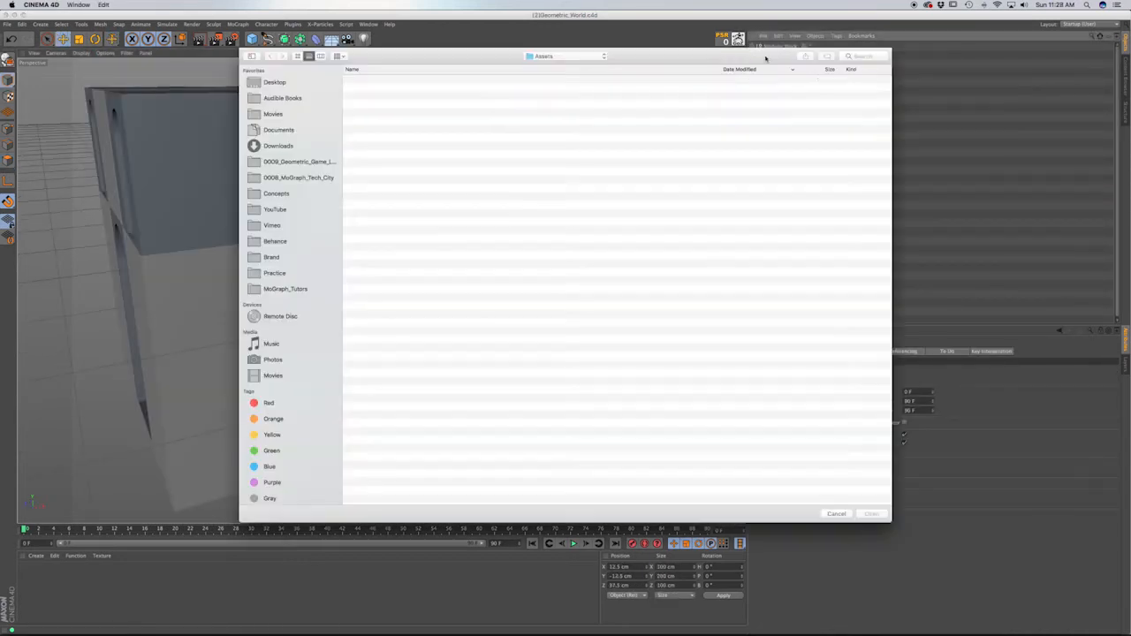
click(398, 80)
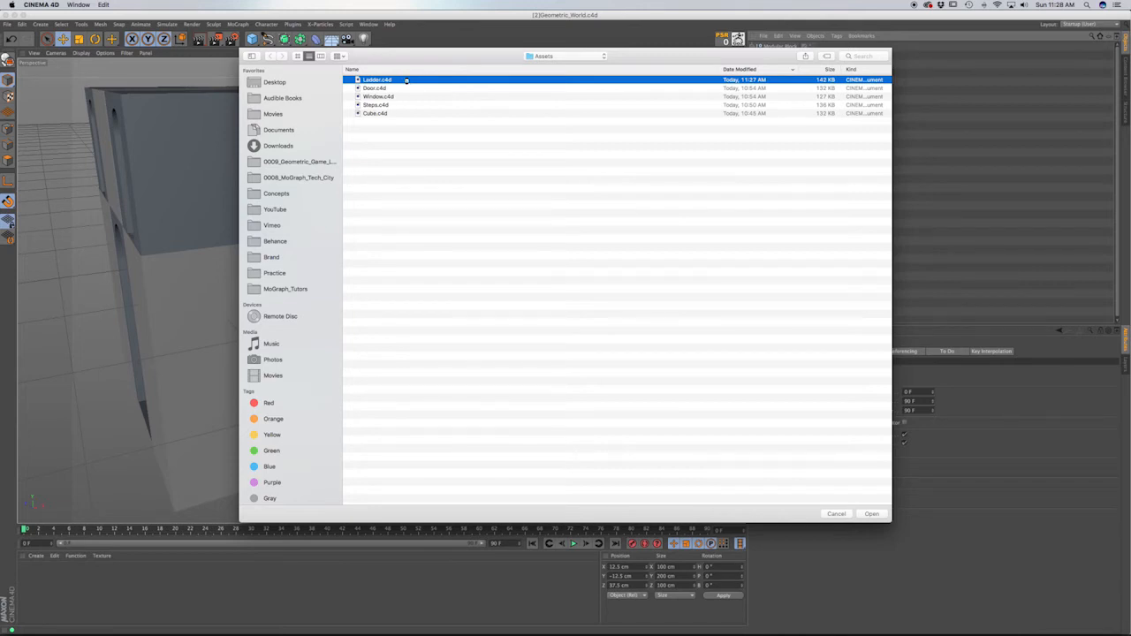
double_click(406, 80)
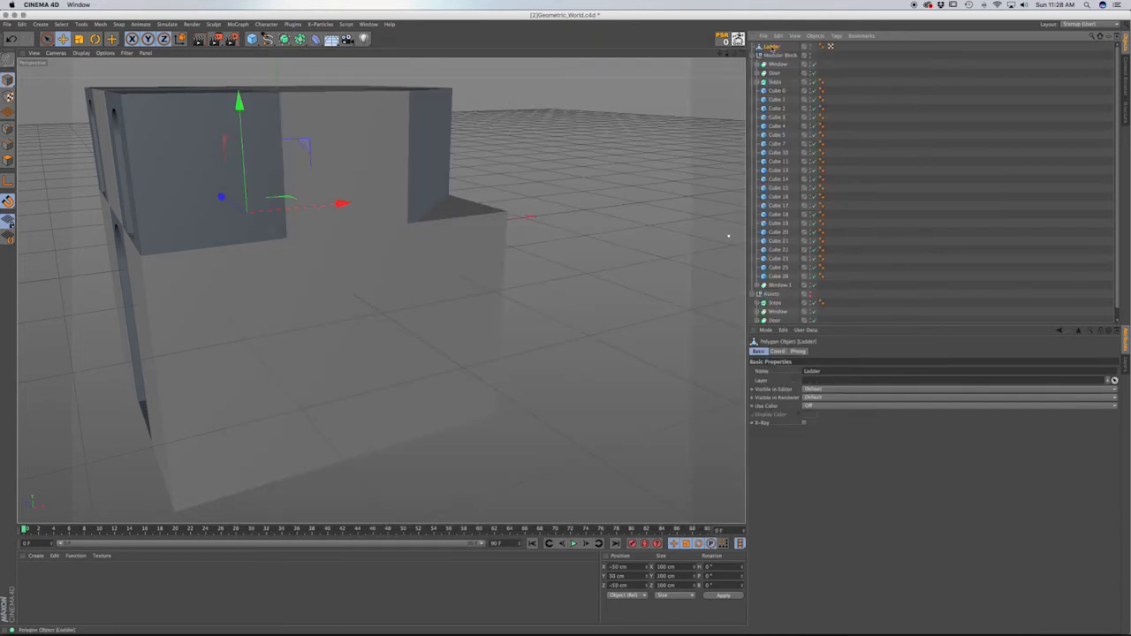
Move the Ladder object into the Assets group and place a copy of it first in the Modular Block group.
drag(774, 46, 775, 300)
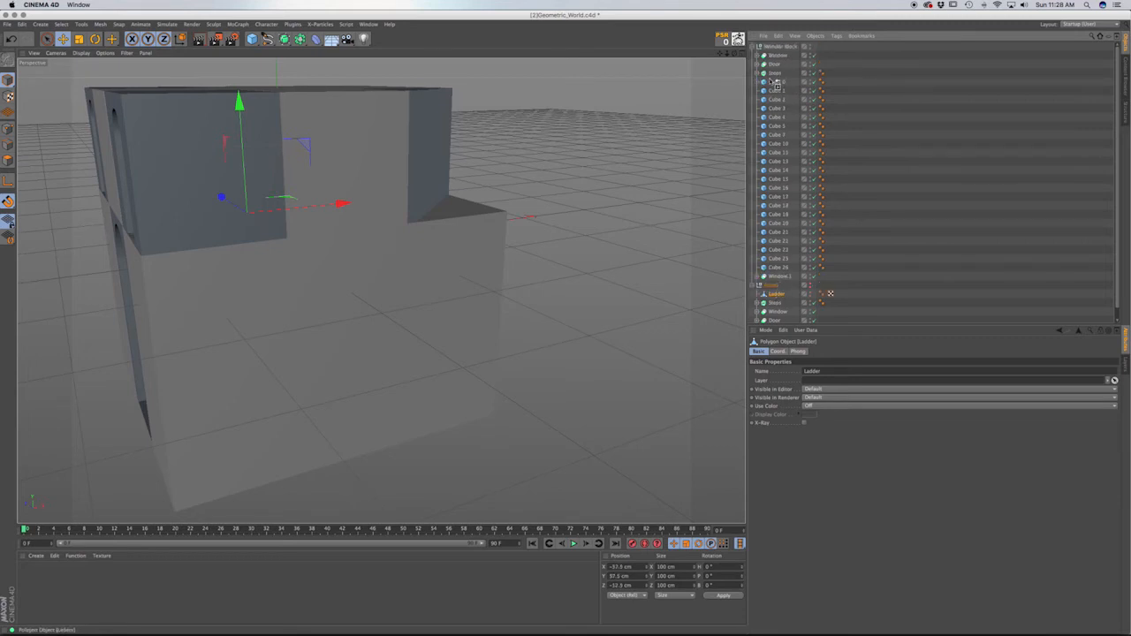
ctrl+drag(774, 56, 774, 52)
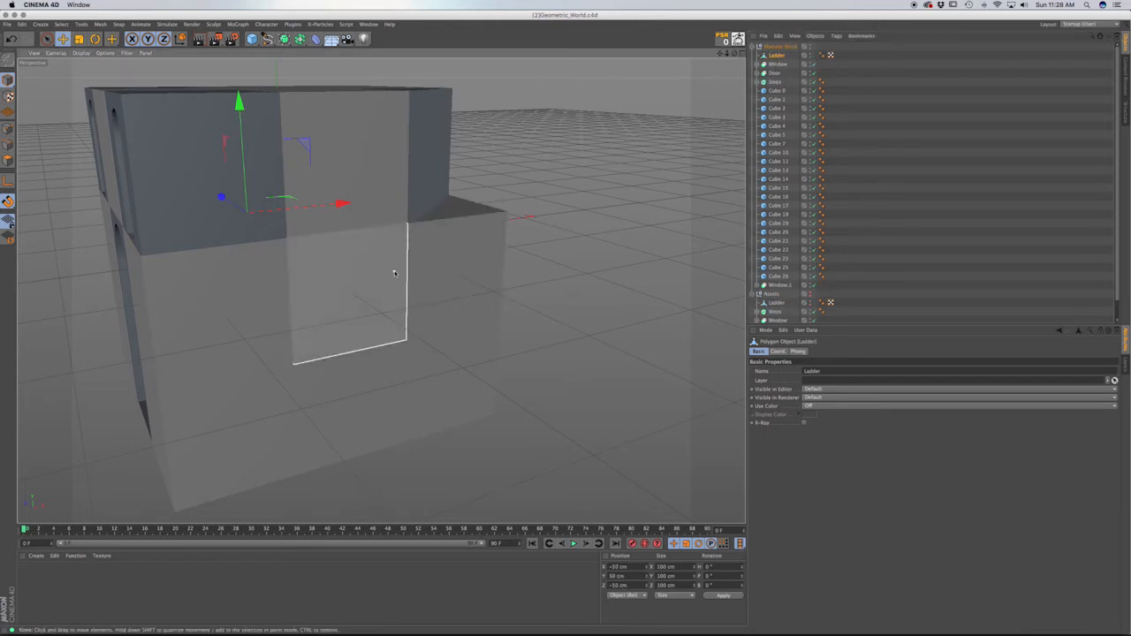
drag(395, 273, 433, 265)
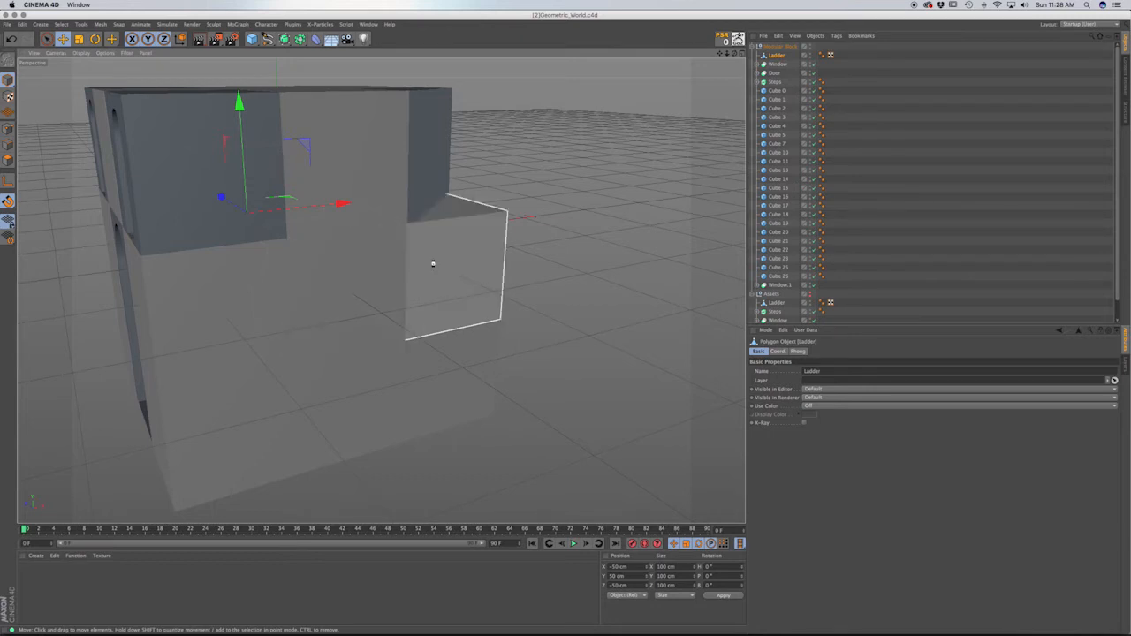
Create a new project and enable Workplane Snap and Grid Point Snap in it.
key(super+n)
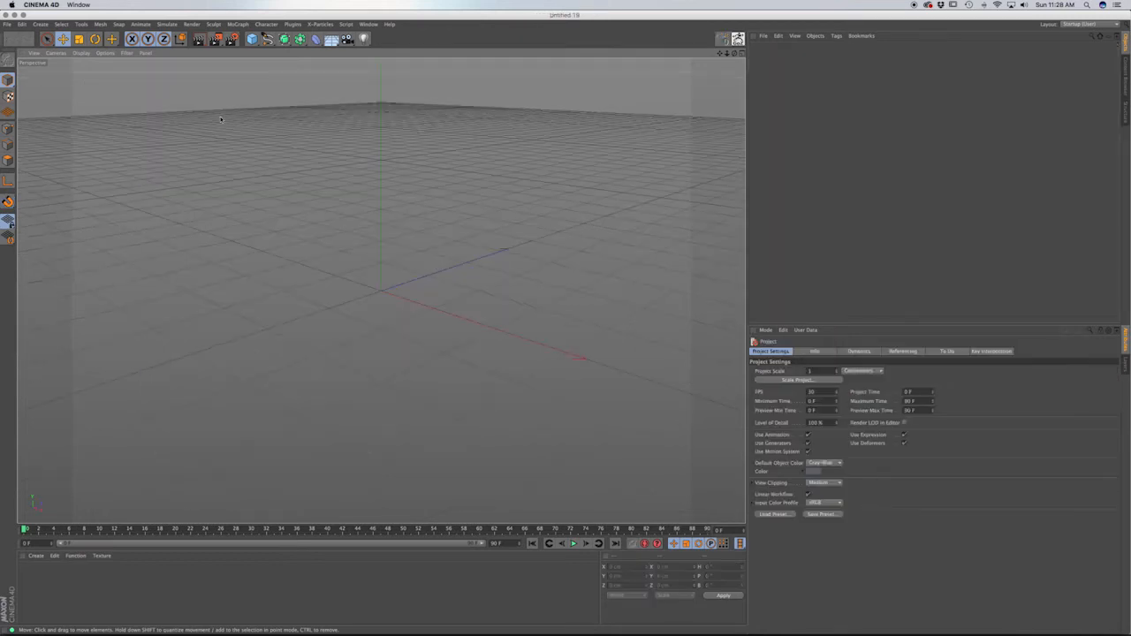
click(118, 24)
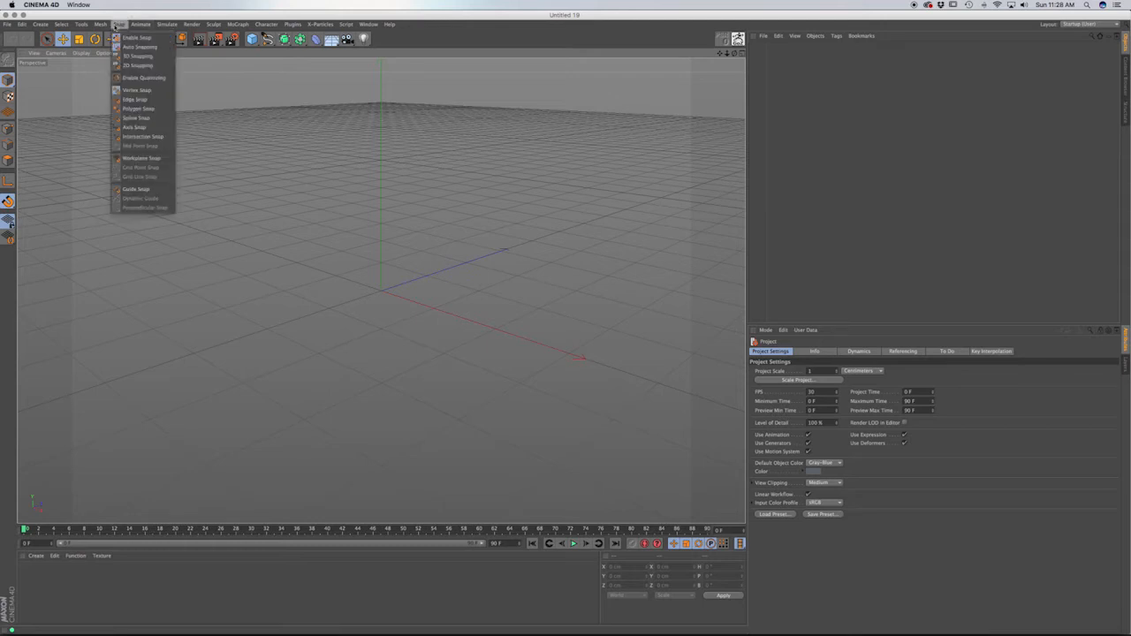
click(140, 157)
click(119, 24)
click(143, 168)
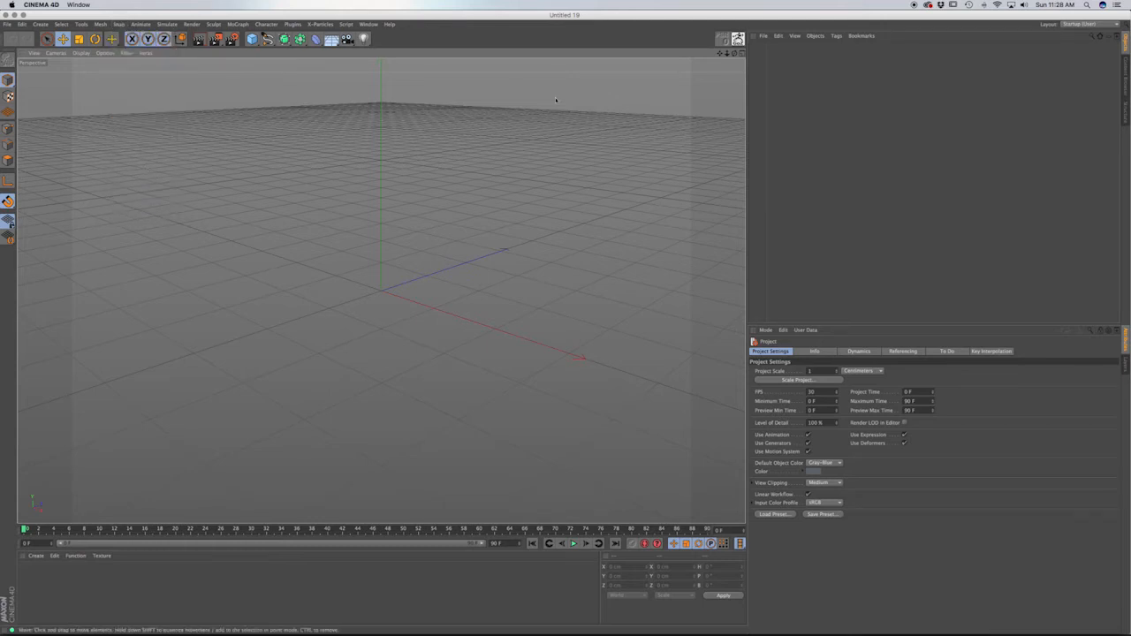
Save the new project as Arch.c4d in the Assets folder.
key(super+s)
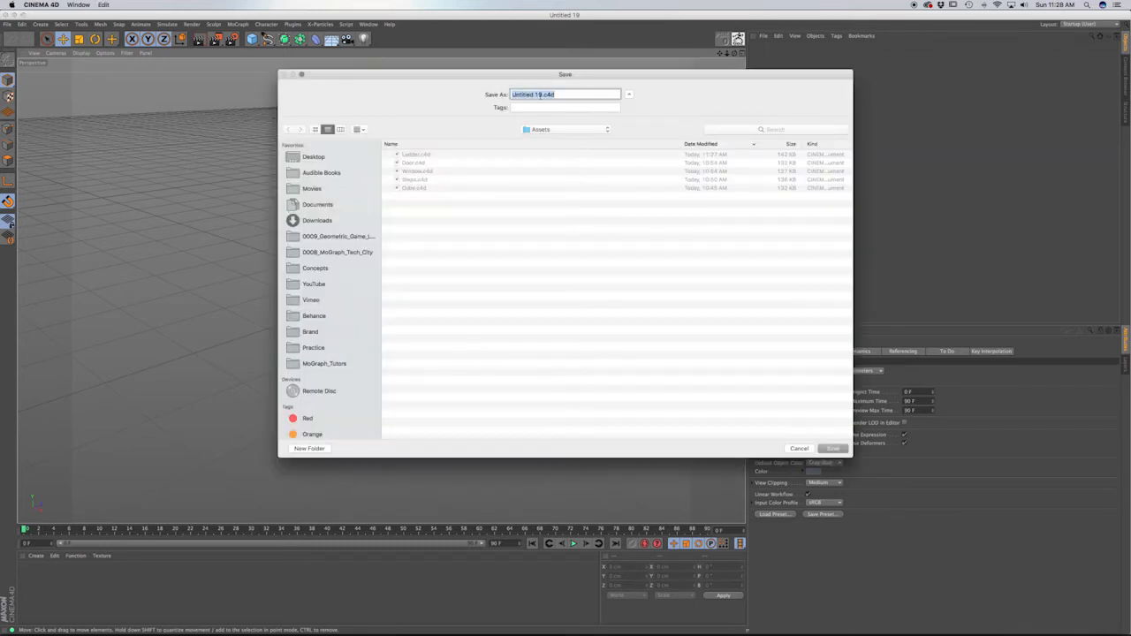
drag(539, 94, 500, 95)
text(Arch)
key(Return)
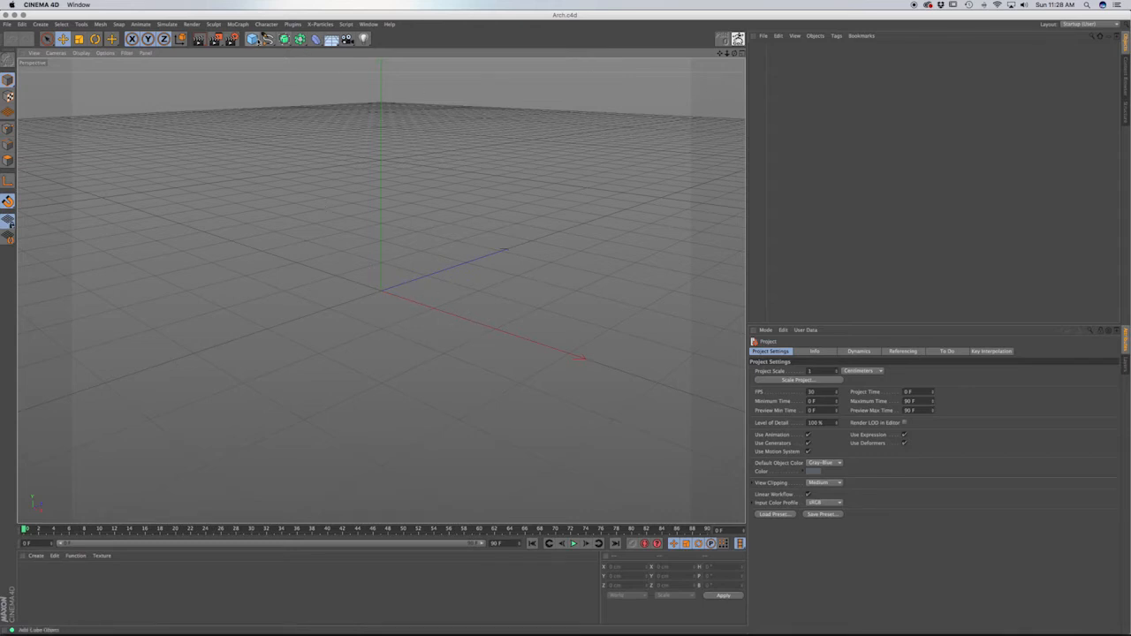
Add a cube and set its X, Y and Z sizes to 100 cm.
click(254, 39)
click(786, 371)
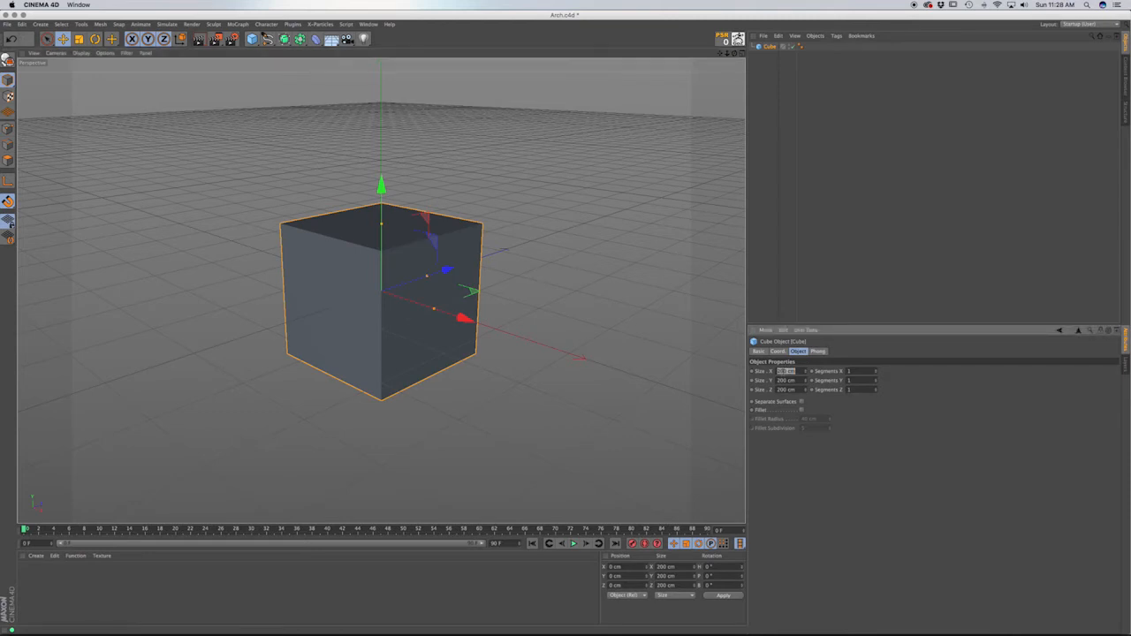
key(BackSpace)
text(100)
key(Tab)
text(100)
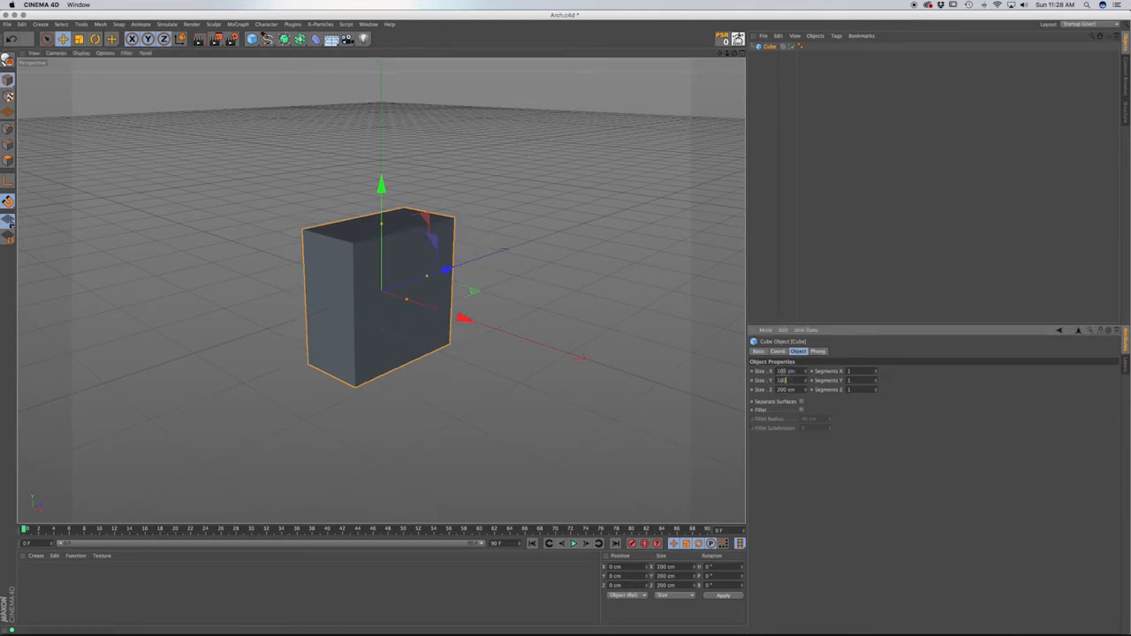
key(Tab)
text(100)
key(Return)
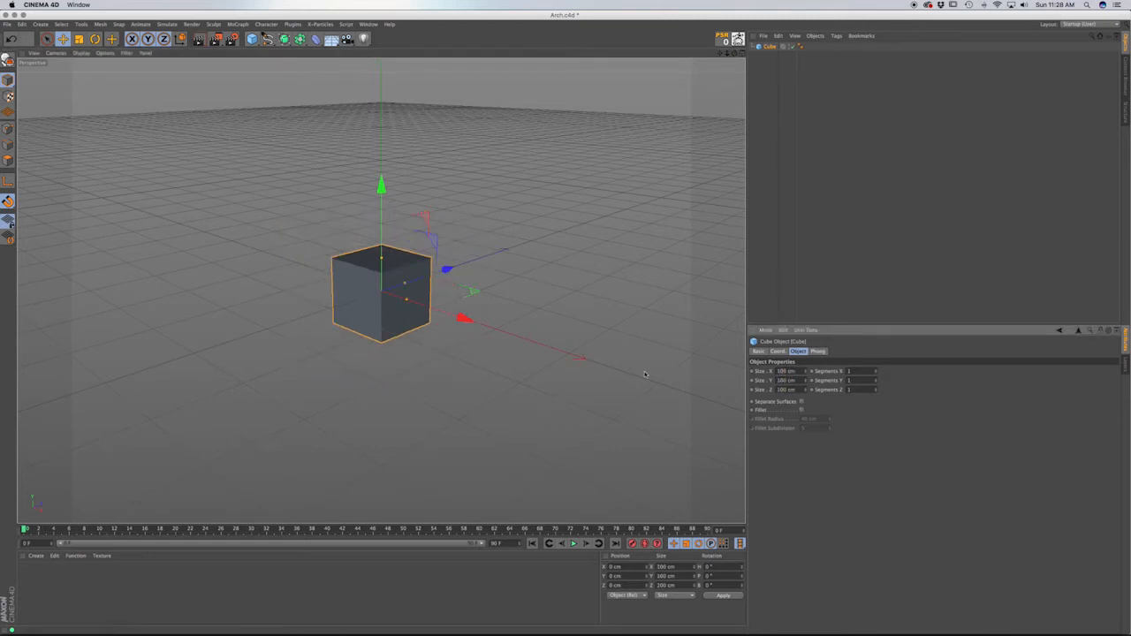
Snap the cube to the grid at X -50, Y -50, Z -50 cm.
key(F2)
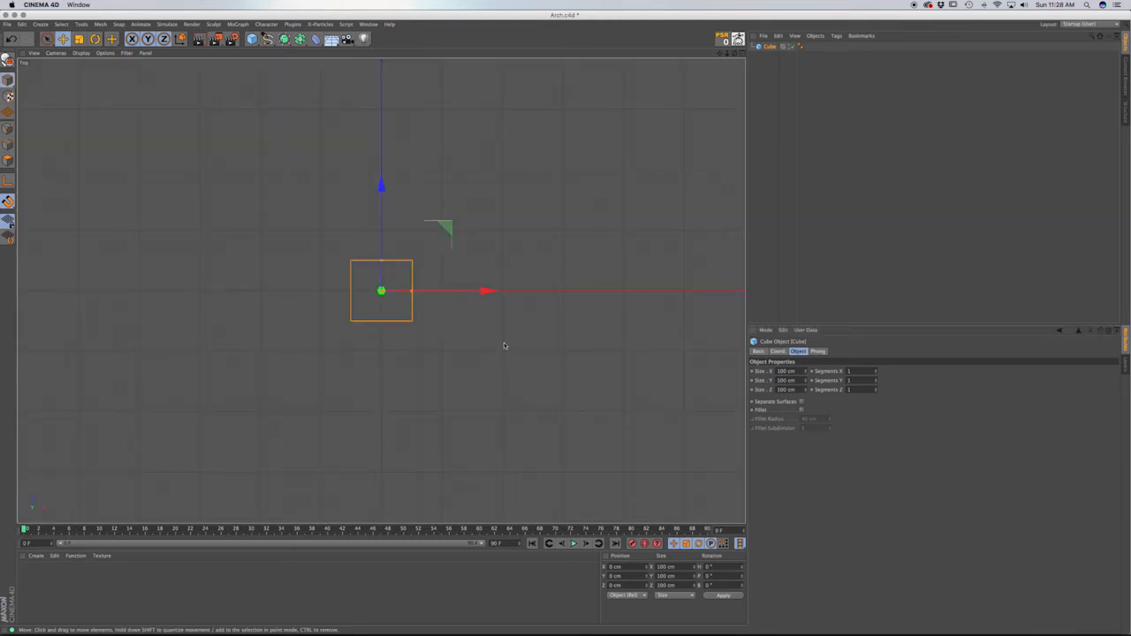
drag(441, 235, 351, 287)
key(F4)
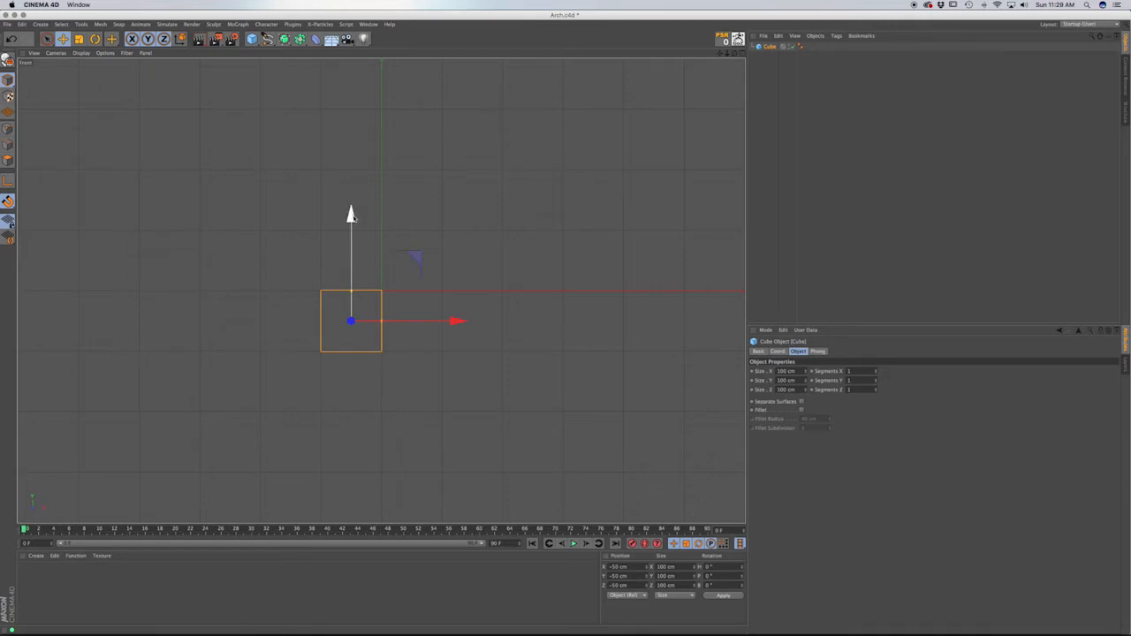
Stack two copies of the cube above it, add two more beside the top one along positive X, and save the project.
drag(357, 217, 355, 150)
ctrl+drag(355, 150, 357, 106)
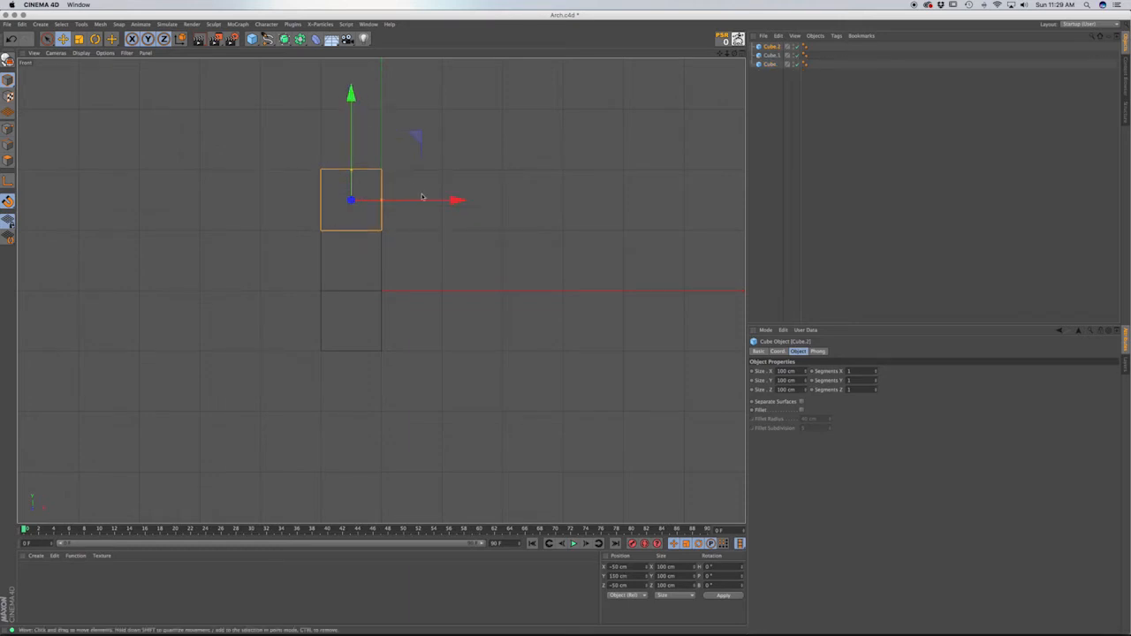
ctrl+drag(461, 200, 579, 200)
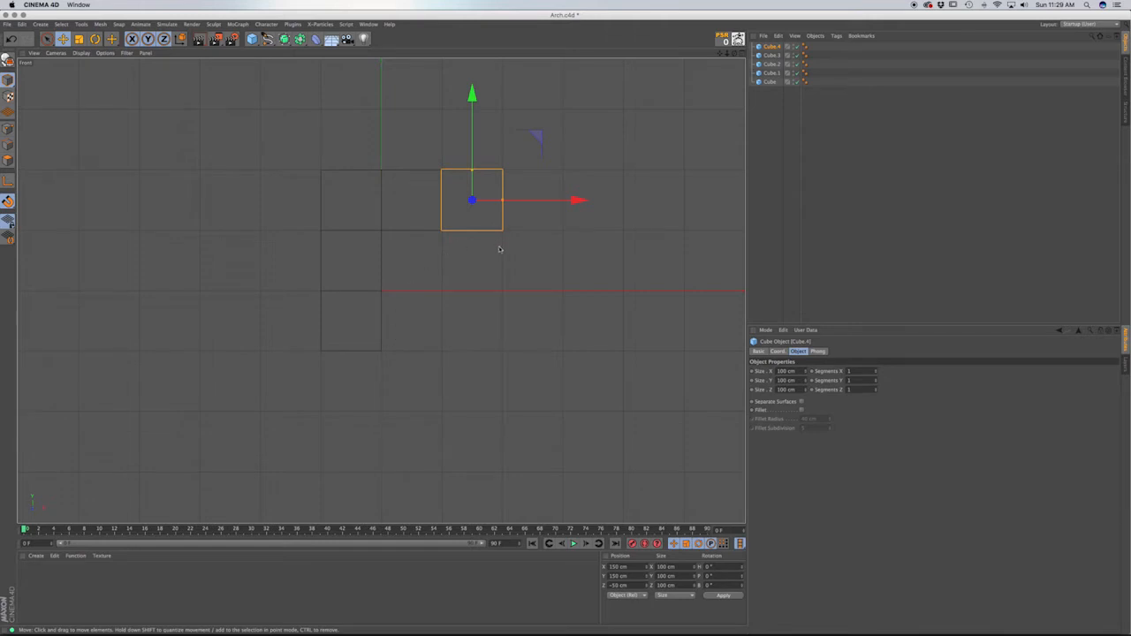
key(super+s)
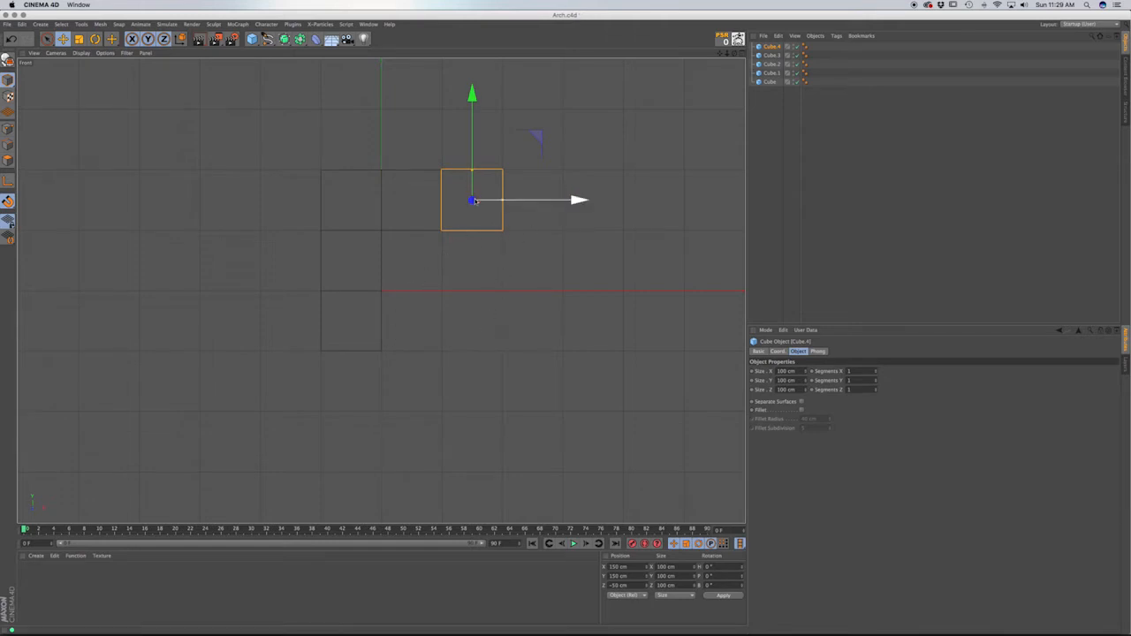
Draw a Bezier spline up the column's inner edge and along the top row's underside to X 200, Y 100 cm, and hide the viewport axis.
click(267, 38)
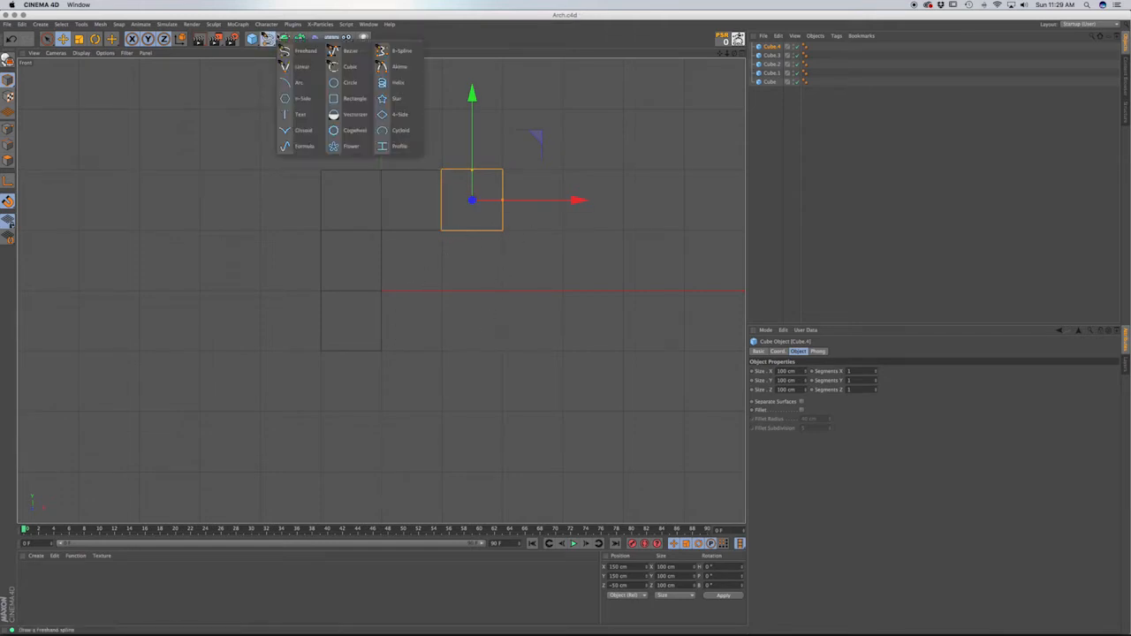
click(351, 51)
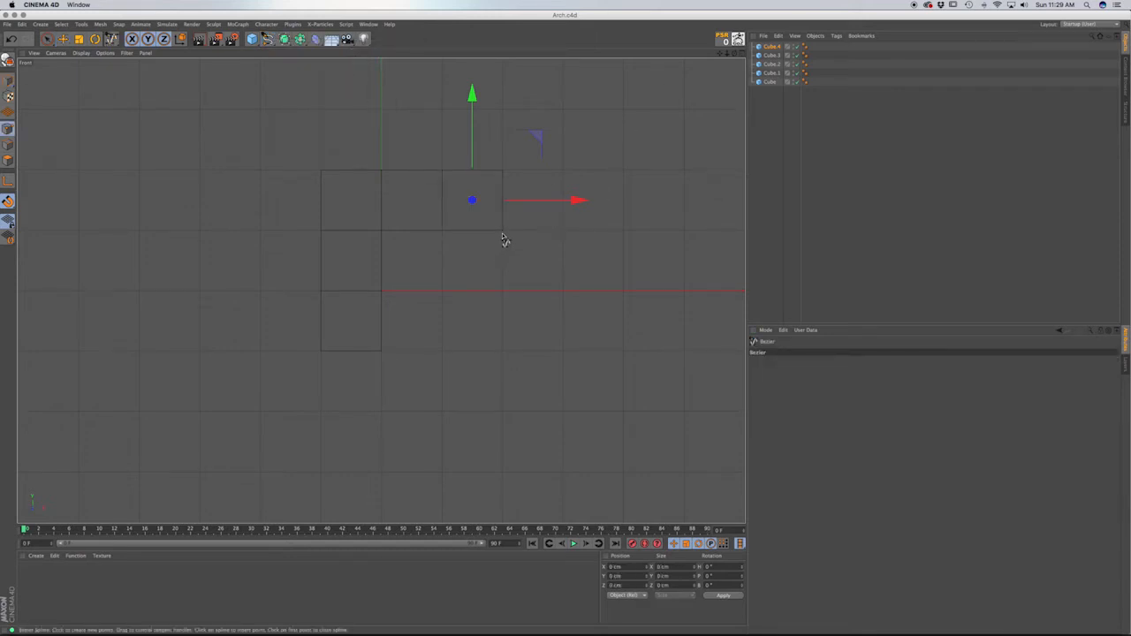
scroll(500, 240, up, 5)
scroll(500, 239, up, 1)
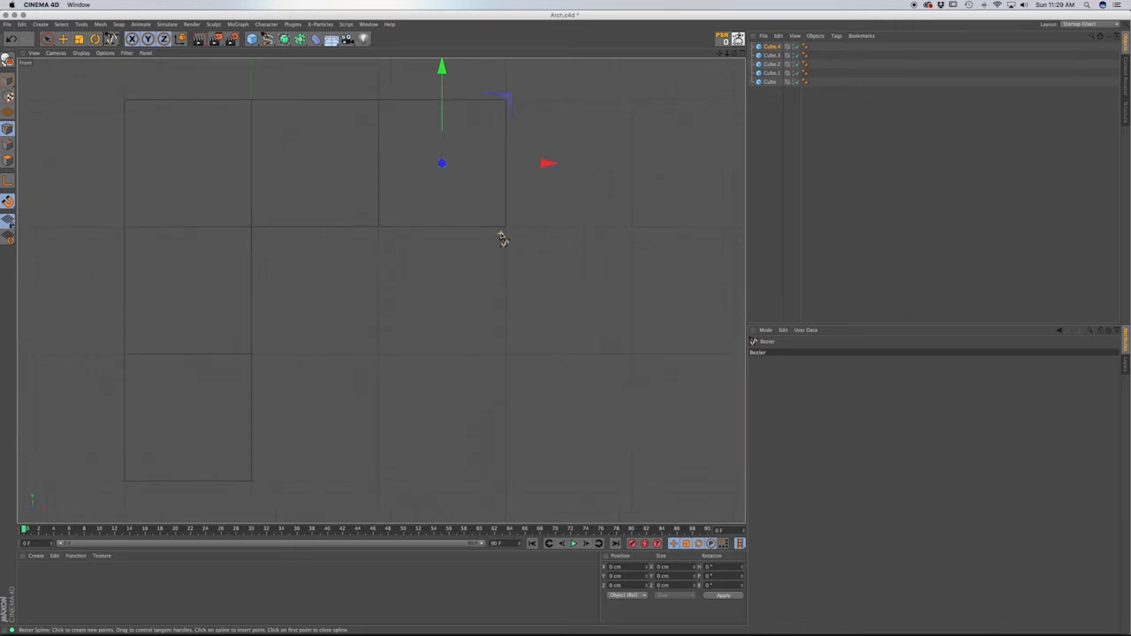
click(251, 482)
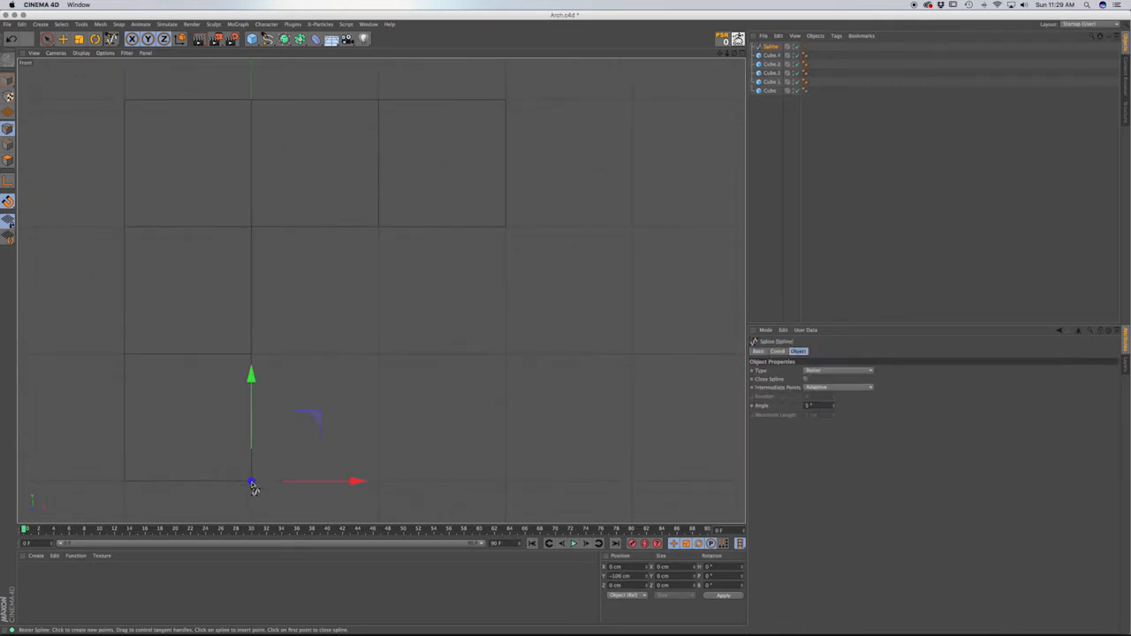
click(251, 227)
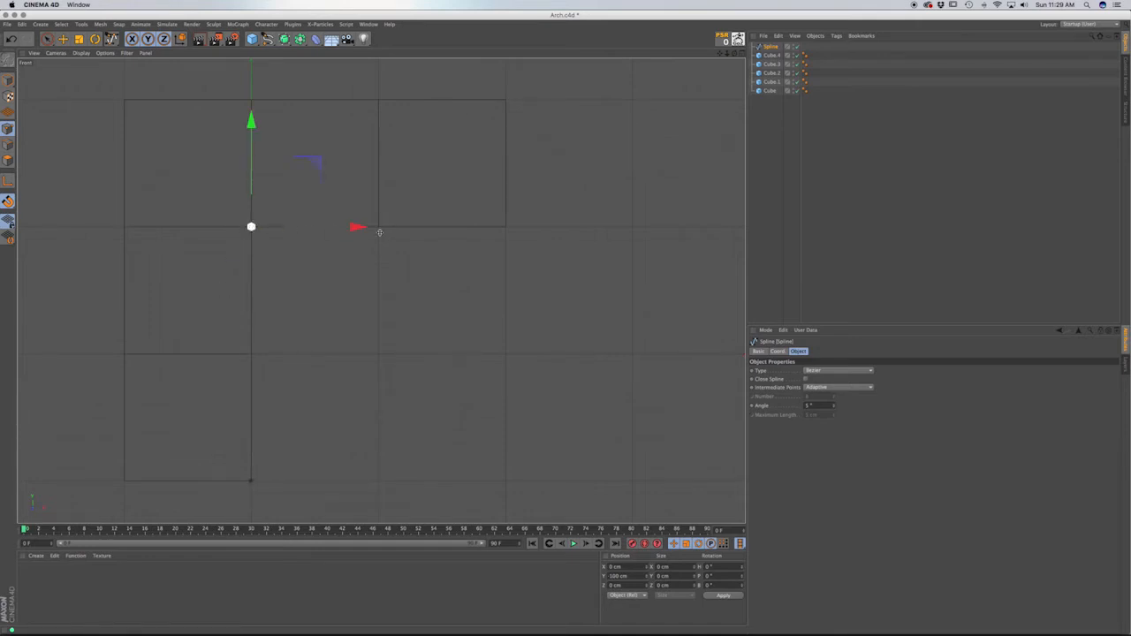
click(505, 228)
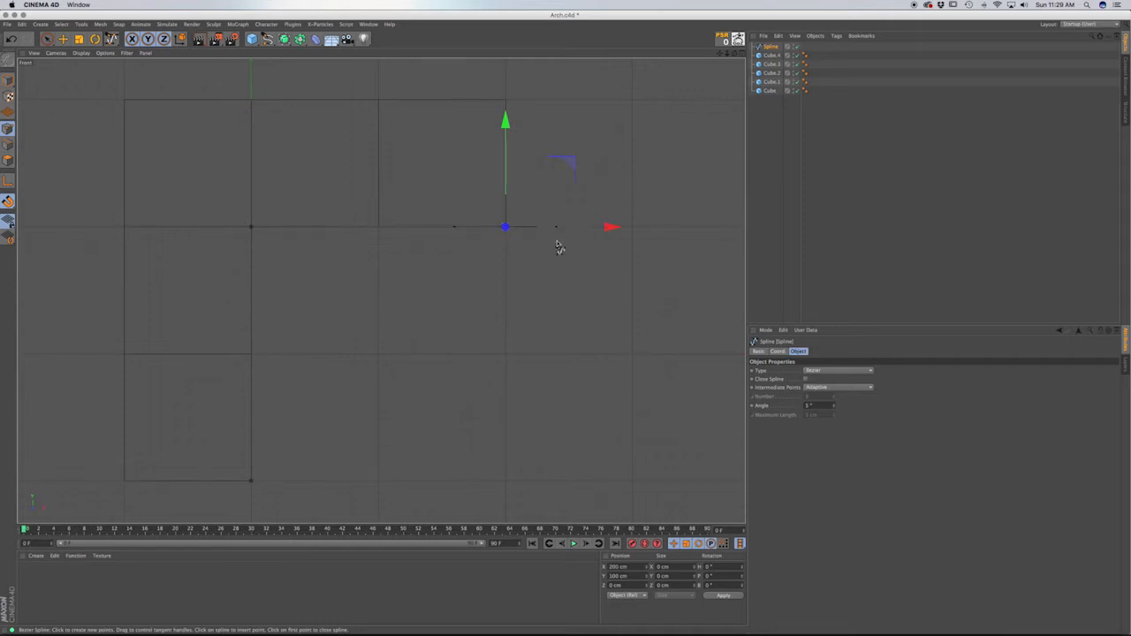
click(126, 53)
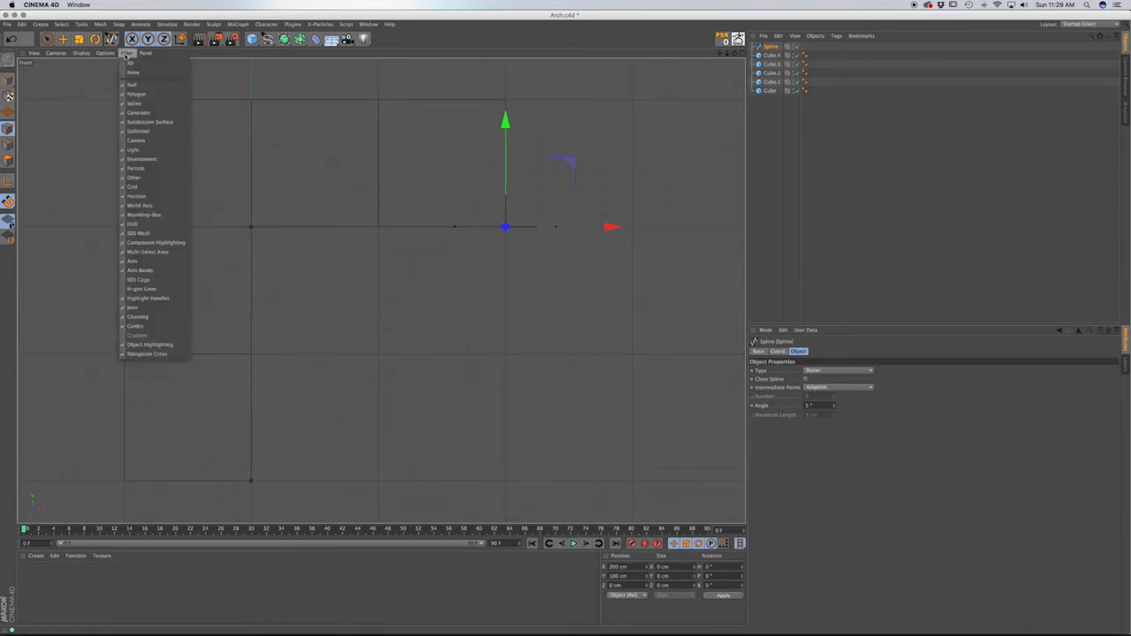
click(137, 261)
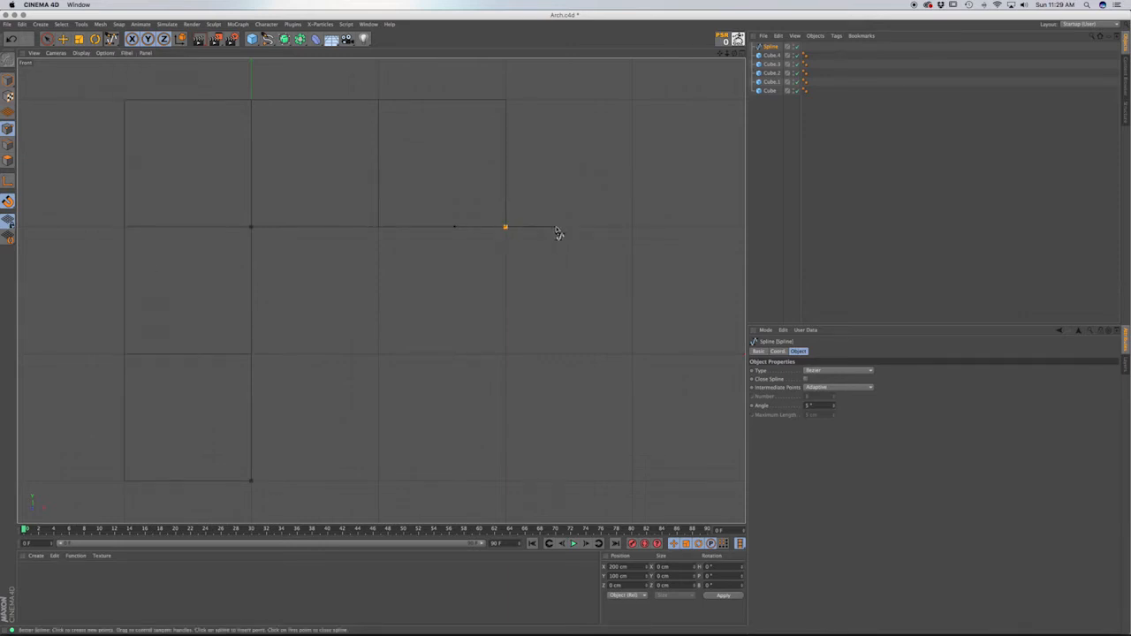
Try to bend the tangent handle at the spline's end point below the top row.
drag(555, 227, 556, 241)
key(super+z)
click(555, 229)
key(super+z)
click(556, 228)
key(super+z)
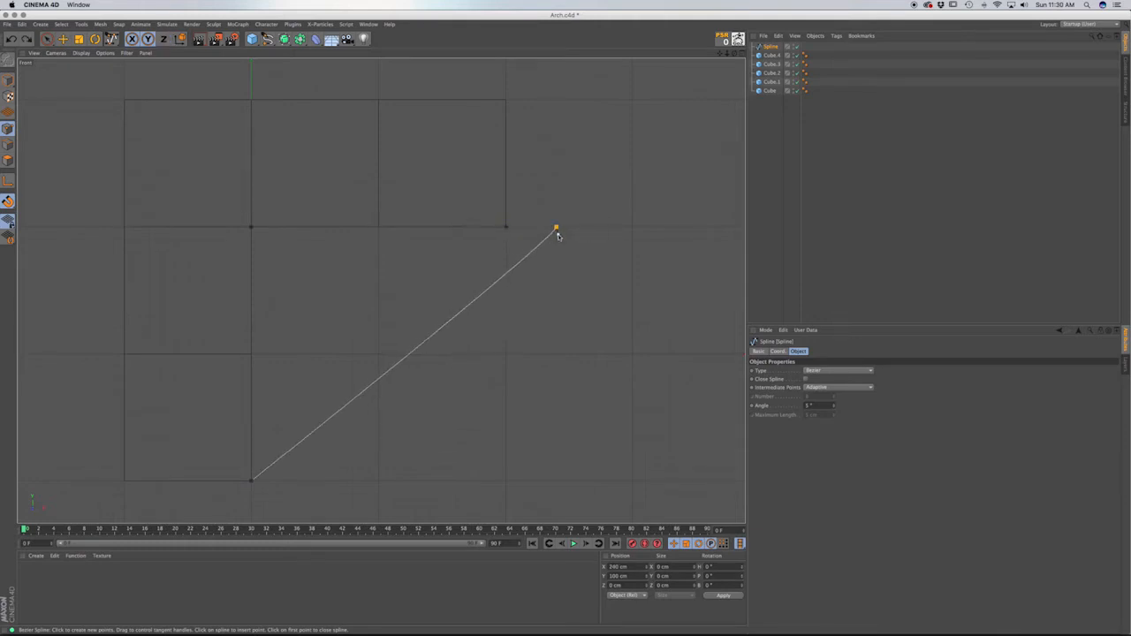
scroll(556, 232, up, 1)
click(555, 228)
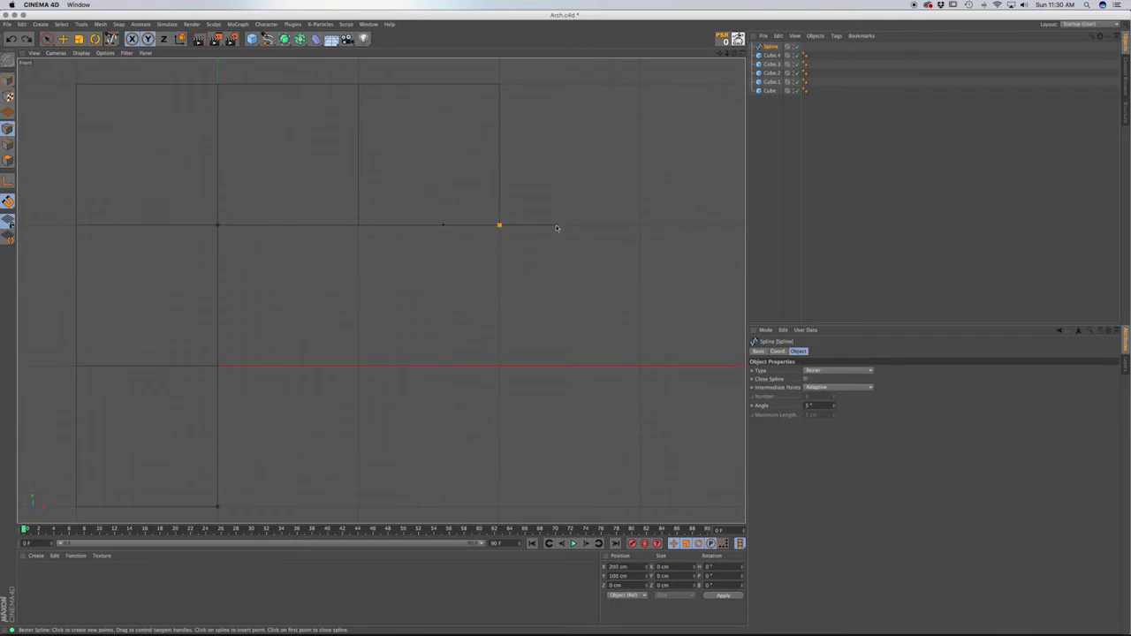
key(super+z)
click(556, 228)
key(super+z)
Close the spline at its first point and bend the closing segment into an arch curve using the upper end point's tangent handle.
click(218, 509)
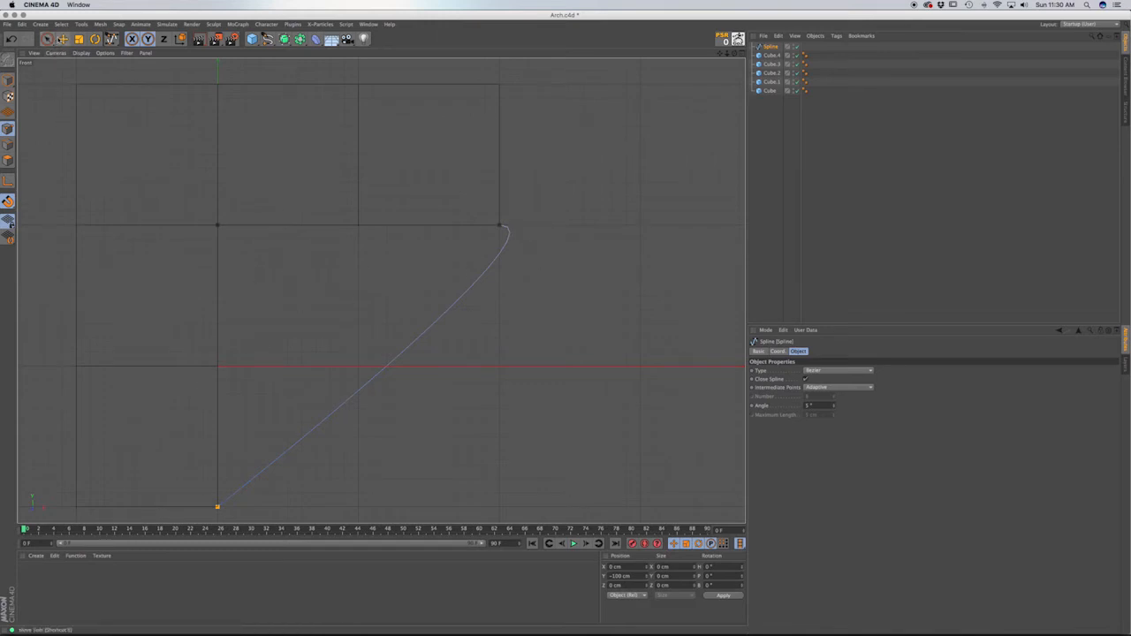
click(63, 39)
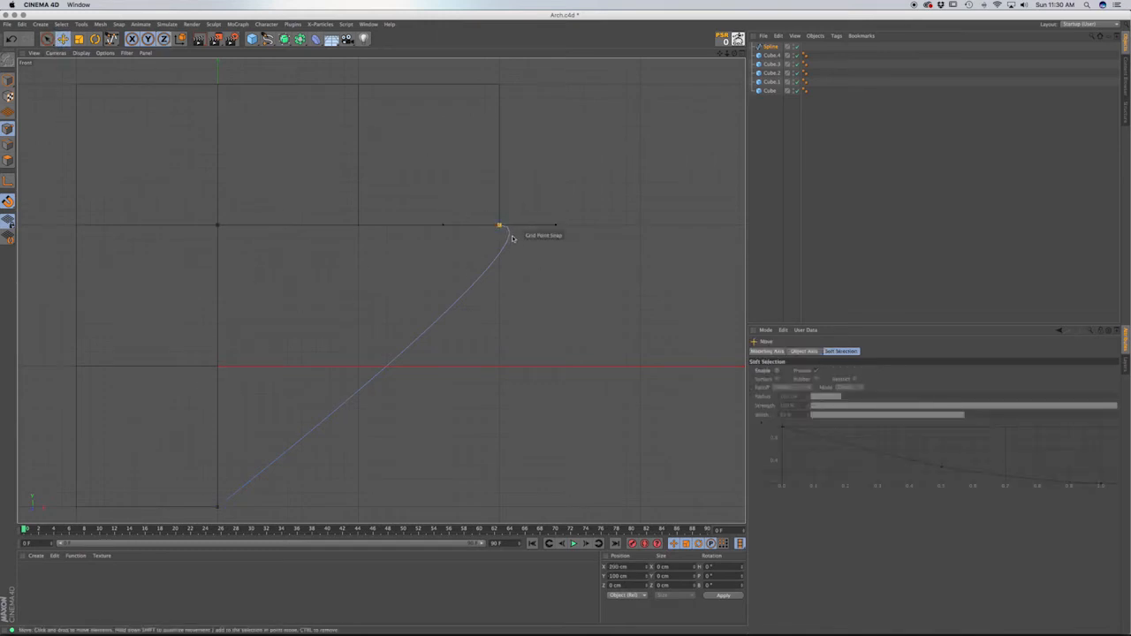
click(500, 225)
drag(556, 226, 555, 241)
key(super+z)
drag(545, 257, 418, 269)
click(770, 46)
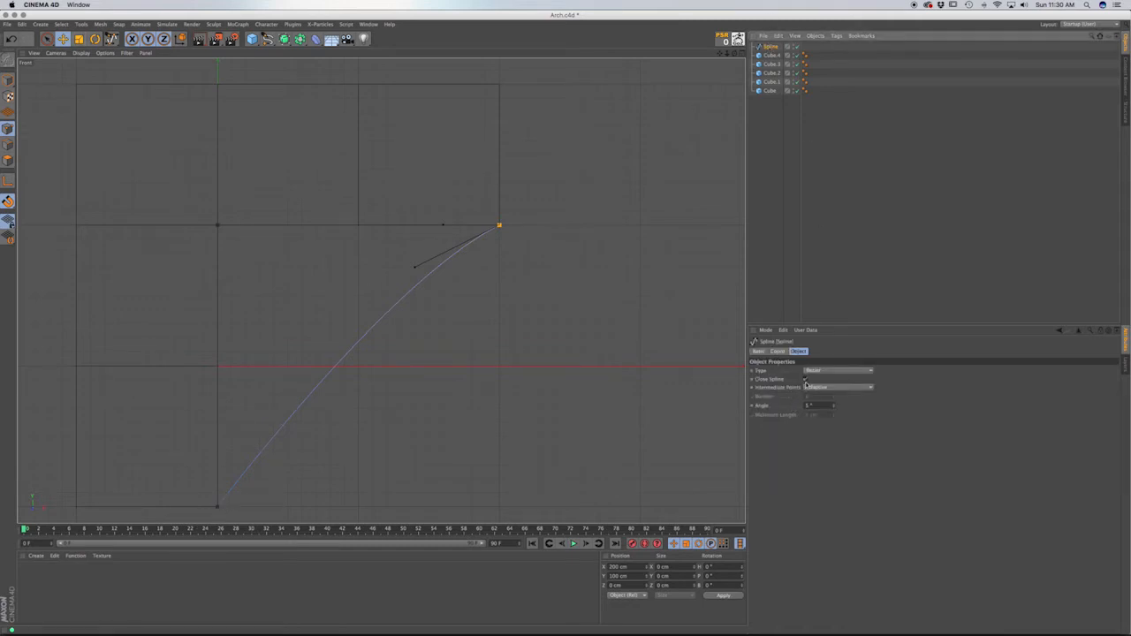
click(63, 39)
drag(414, 266, 330, 255)
Try to reshape the arch curve with the tangent handles of the spline's lowest point.
click(219, 506)
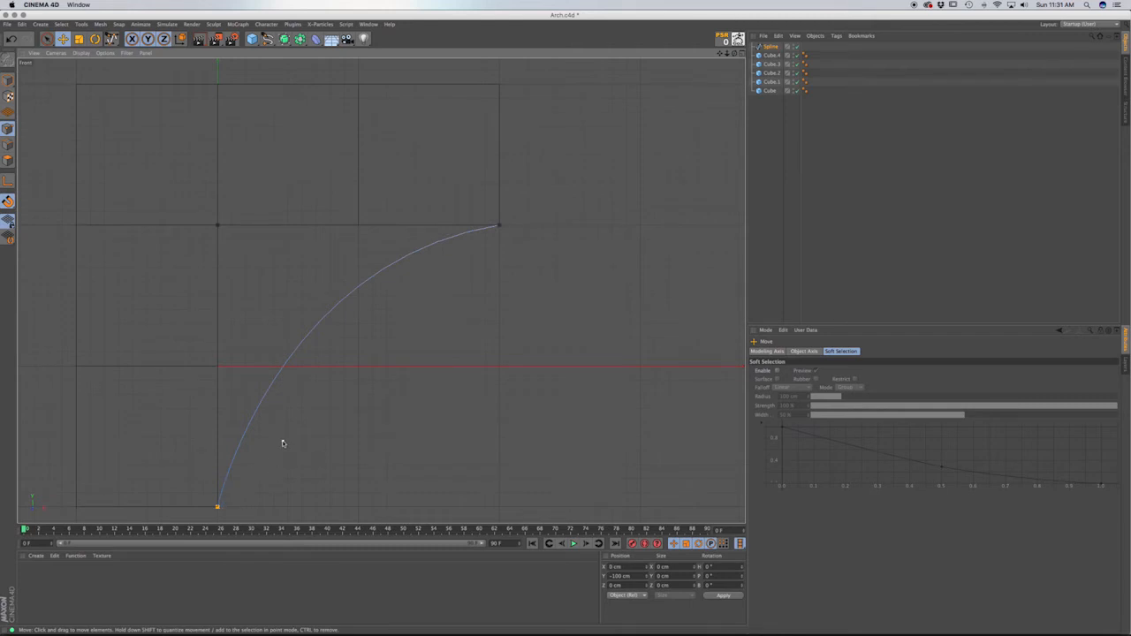
alt+middle_drag(283, 442, 293, 386)
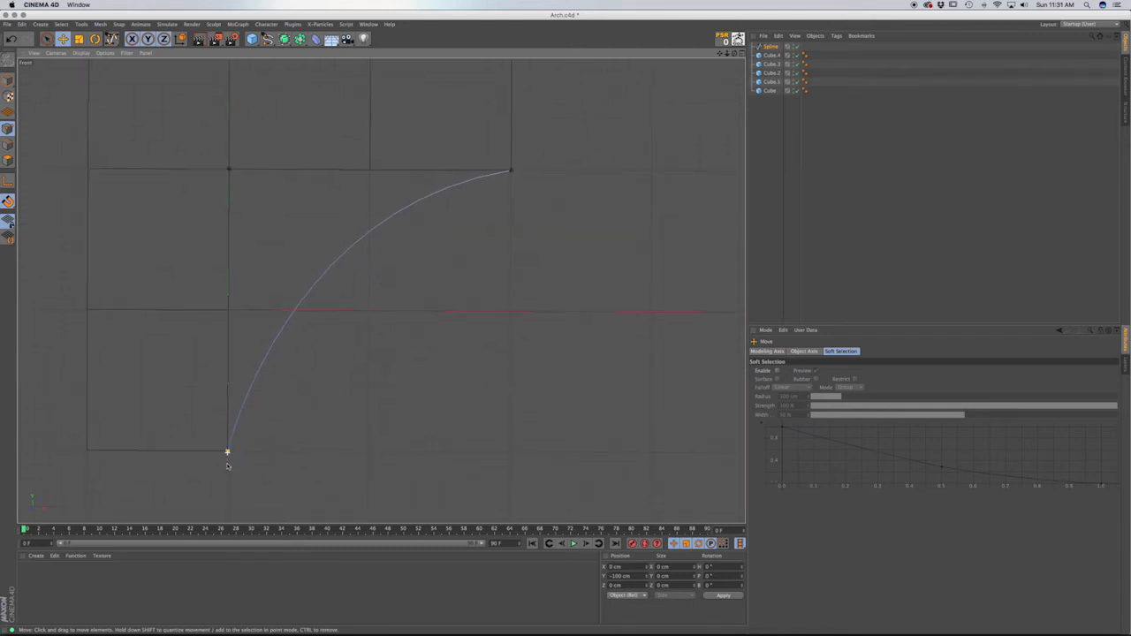
ctrl+drag(227, 454, 229, 492)
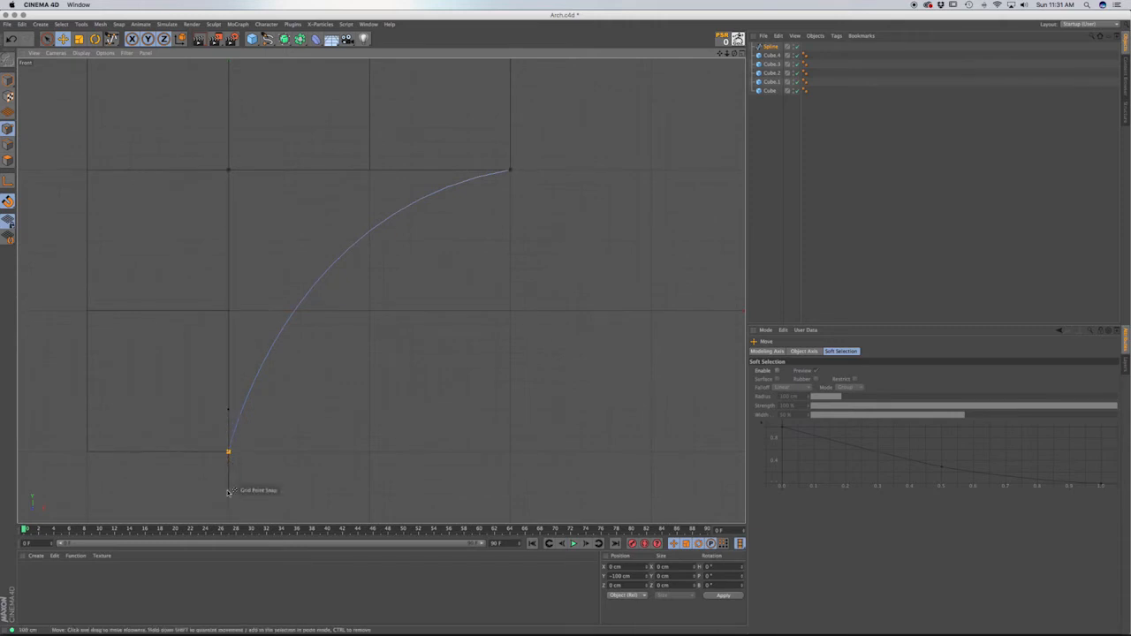
ctrl+drag(227, 492, 228, 494)
key(space)
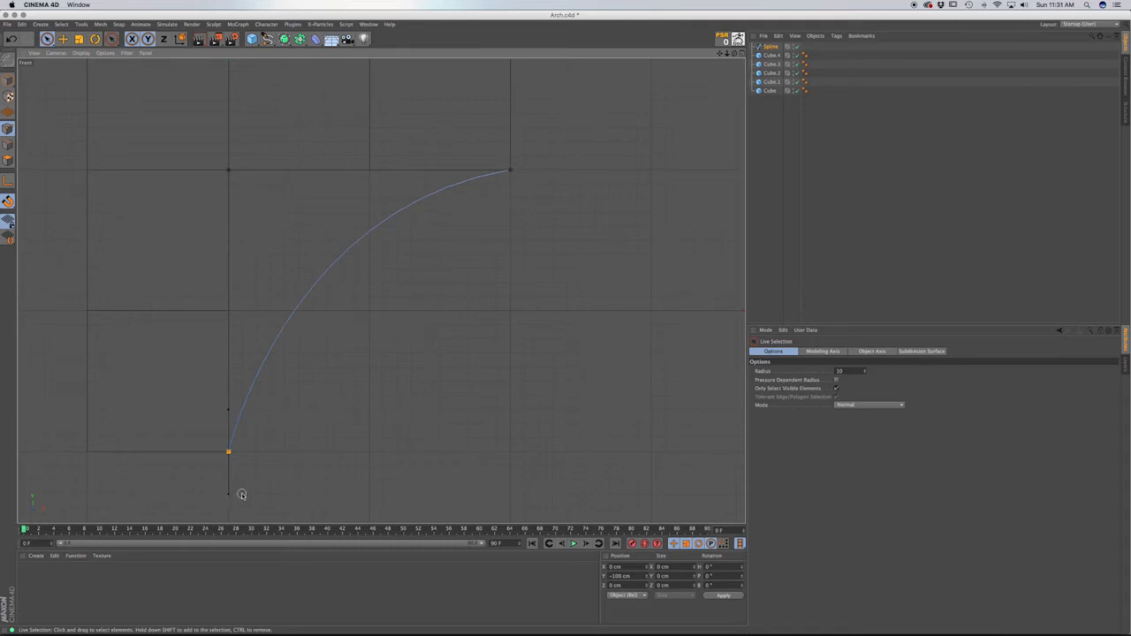
key(space)
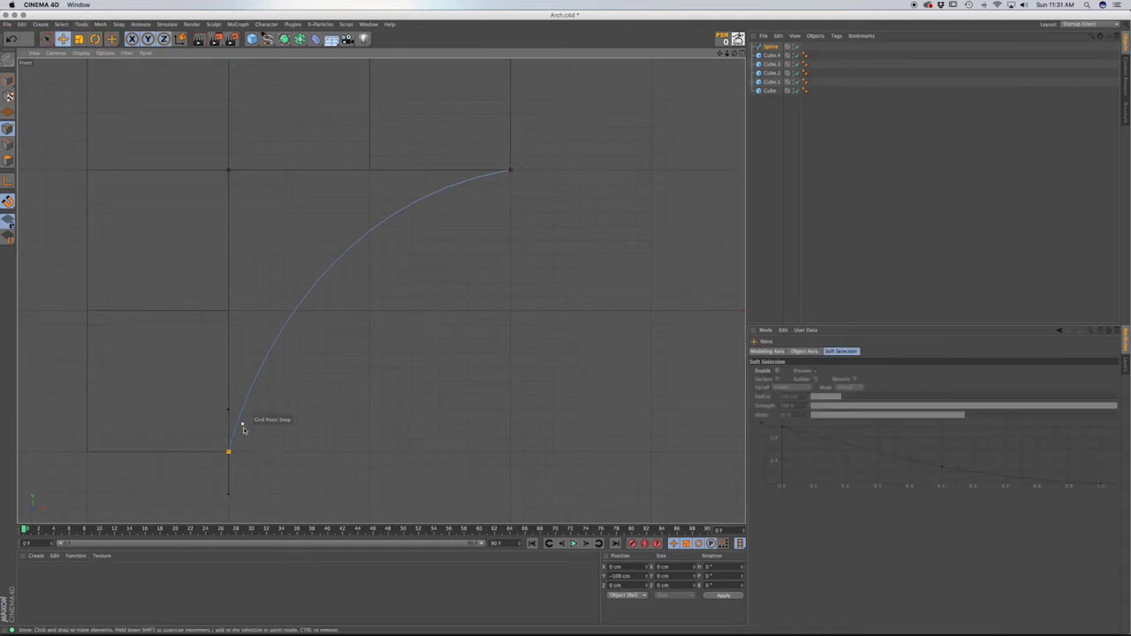
mouse_move(228, 496)
mouse_down()
mouse_move(265, 485)
mouse_move(270, 465)
mouse_move(229, 466)
mouse_move(228, 494)
mouse_up()
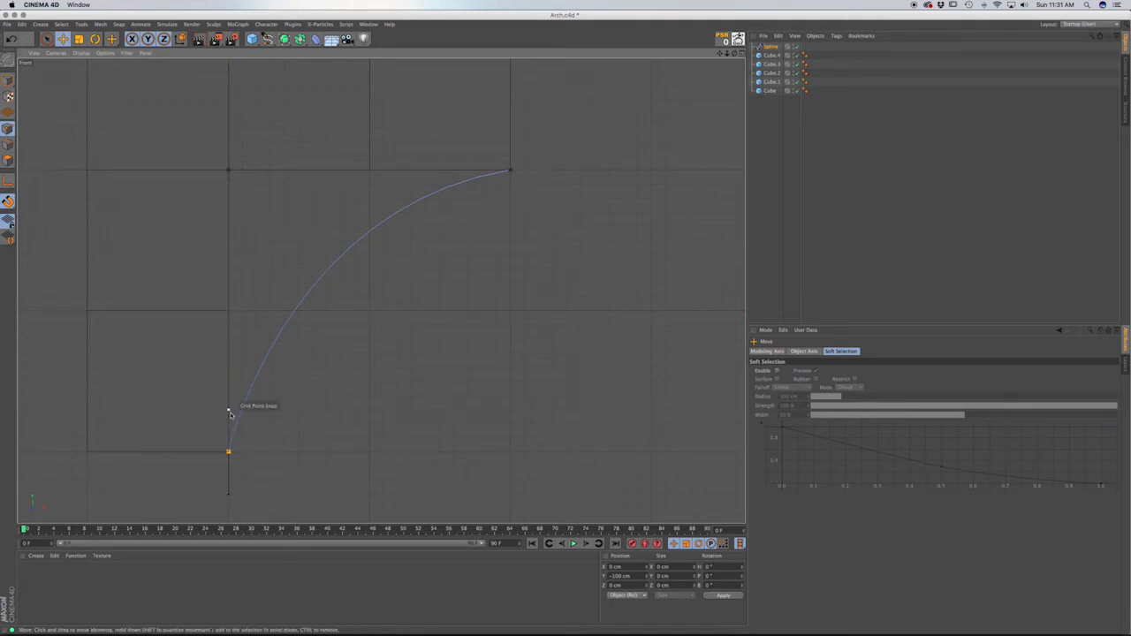
drag(228, 411, 233, 480)
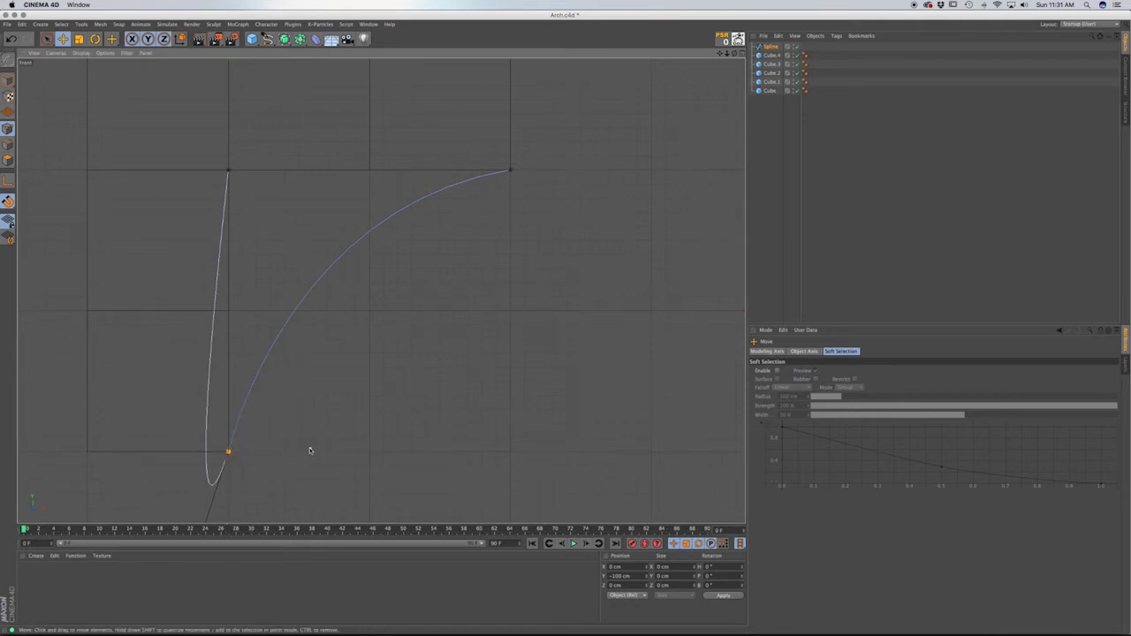
key(space)
alt+middle_drag(315, 457, 365, 368)
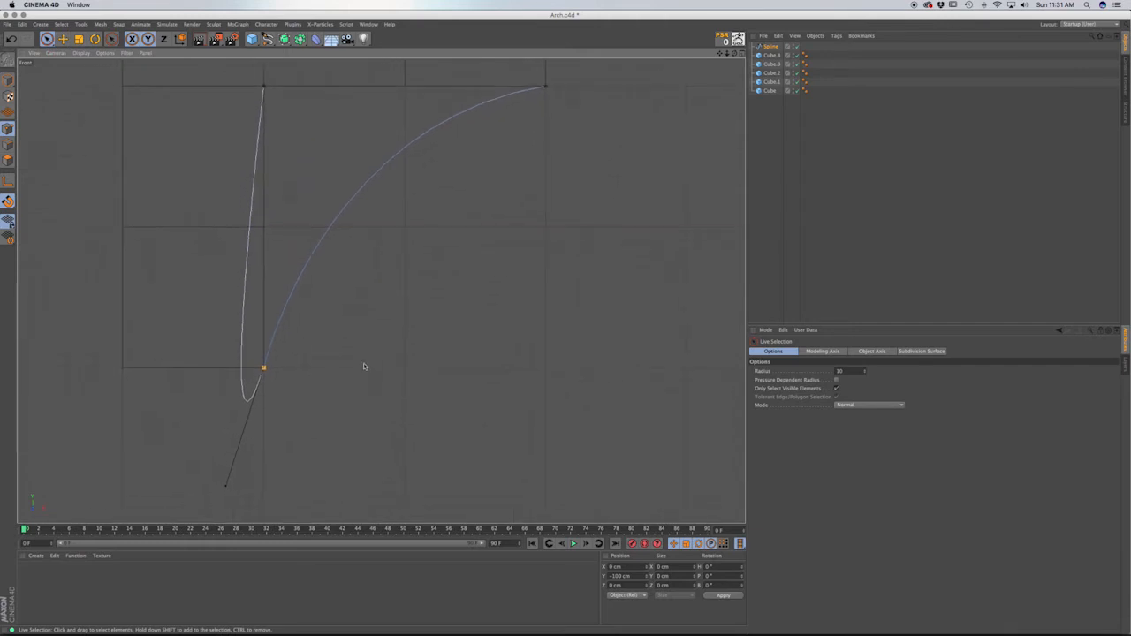
key(space)
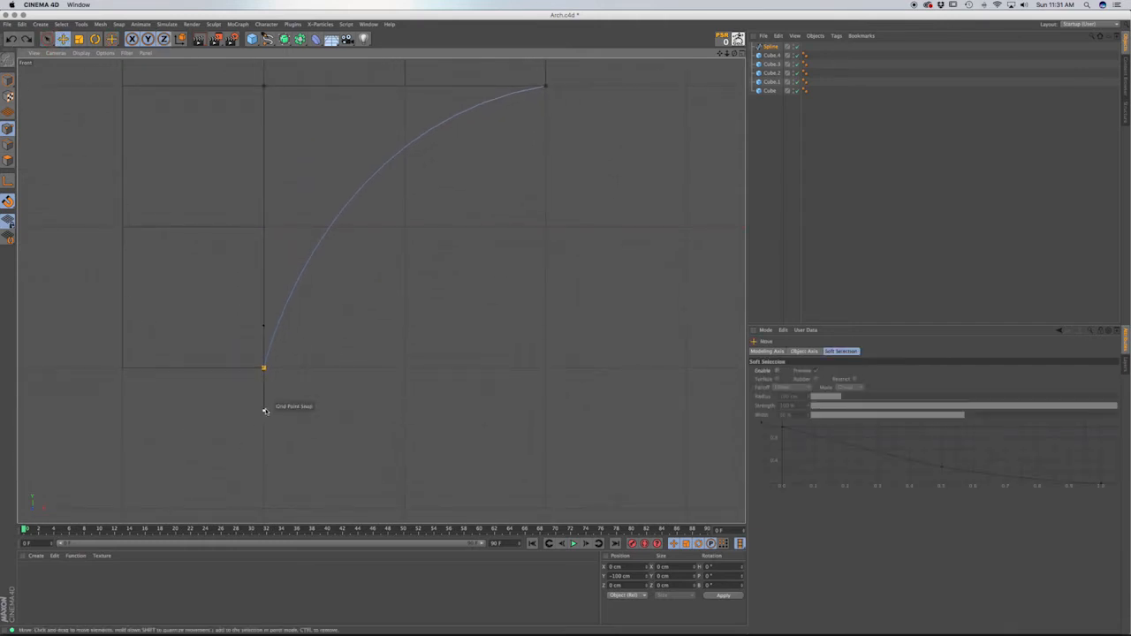
drag(262, 407, 264, 319)
key(super+z)
key(super+z)
Refine the arch curve by adjusting the tangent handle of the spline's upper end point at the underside of the top row.
middle_drag(434, 182, 430, 257)
drag(550, 164, 369, 212)
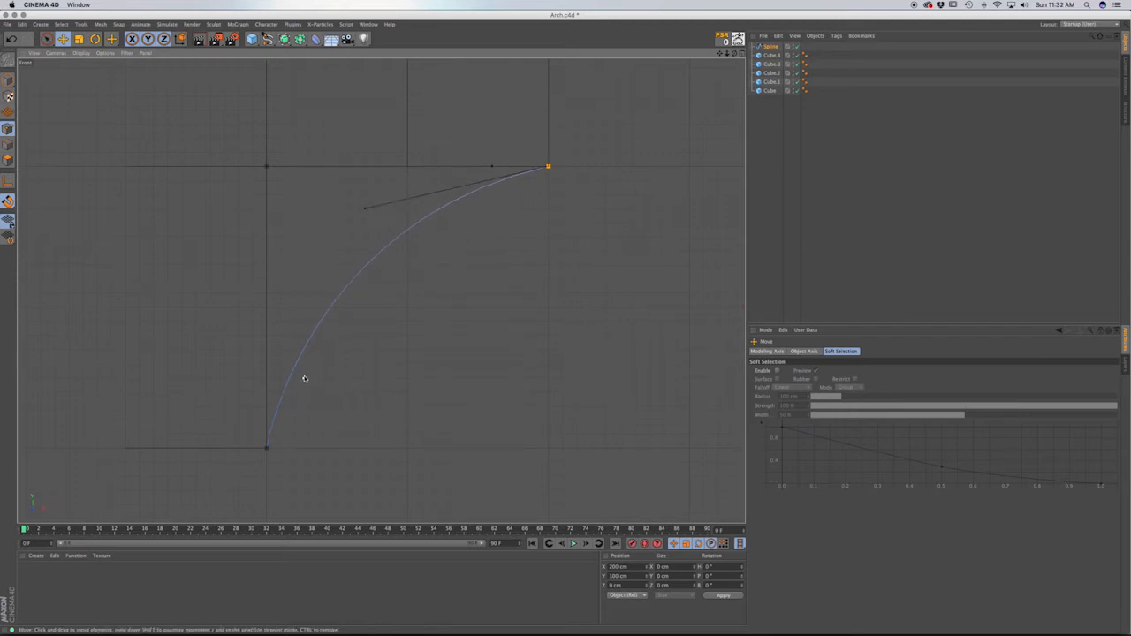
middle_drag(273, 310, 362, 330)
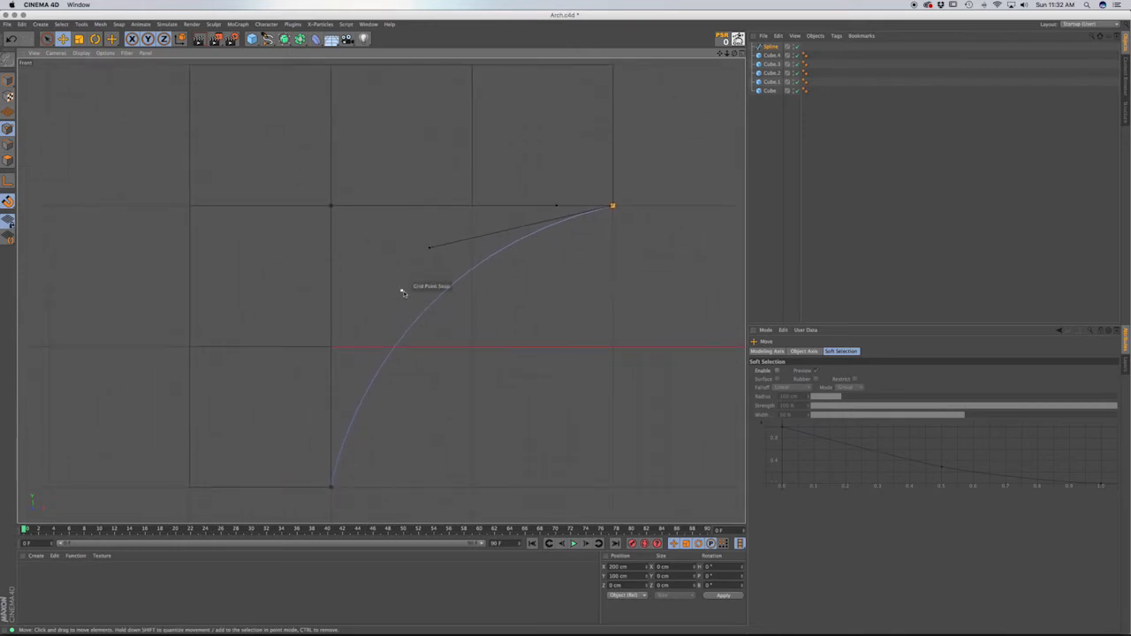
Add an Extrude generator and make the arch spline its child.
click(312, 57)
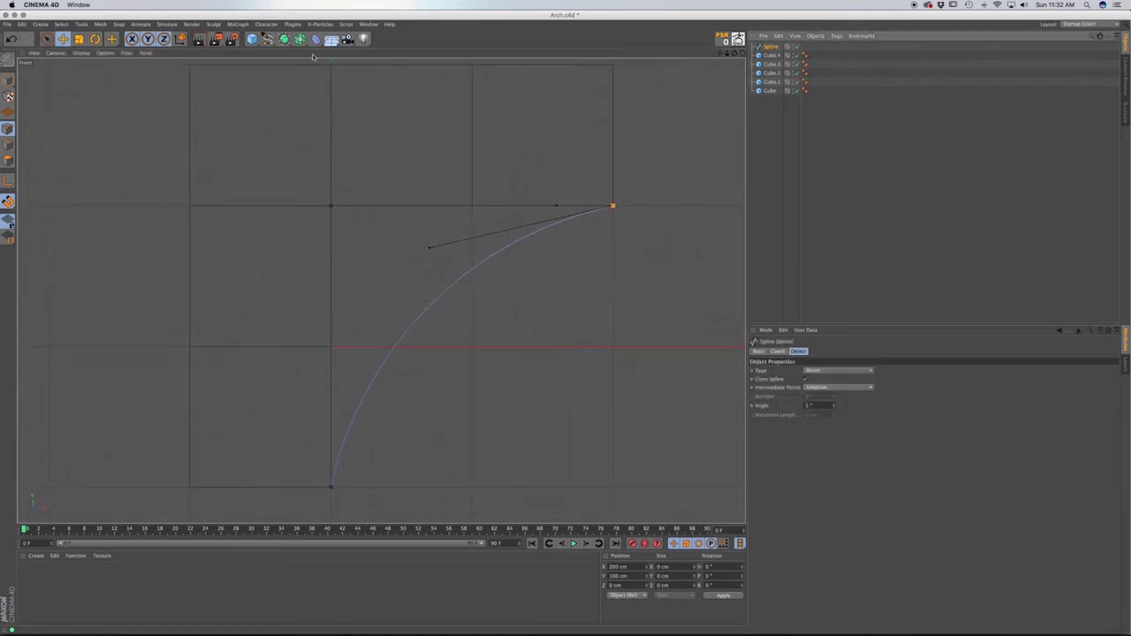
click(284, 39)
alt+click(392, 51)
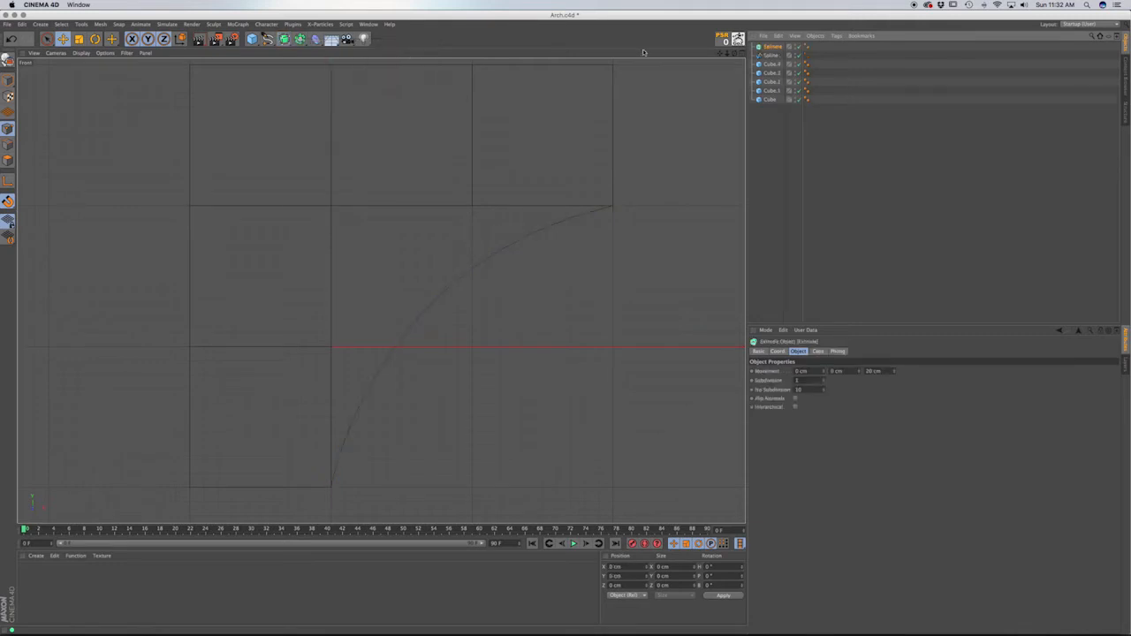
drag(772, 55, 776, 46)
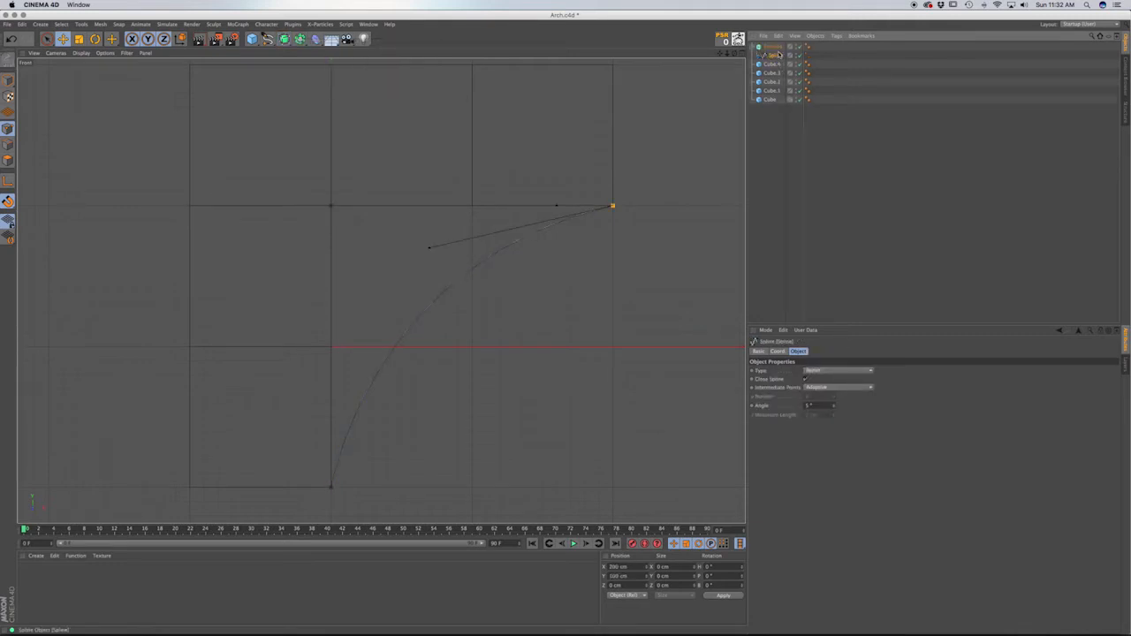
Set the Extrude object's Z movement to 100 cm and view the result in perspective.
key(F1)
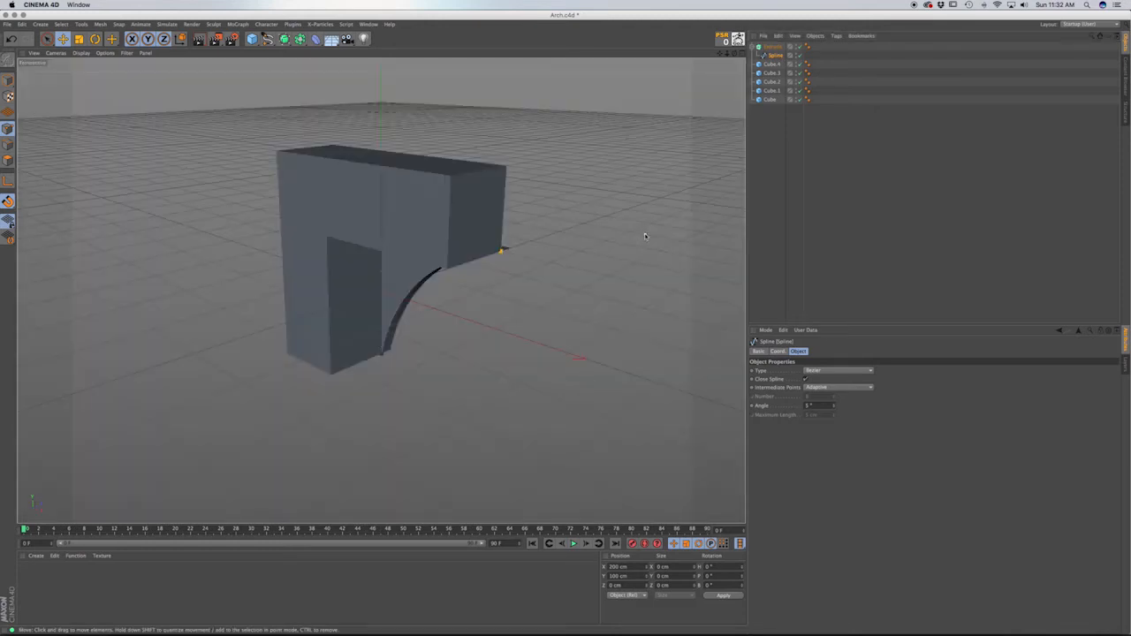
click(773, 46)
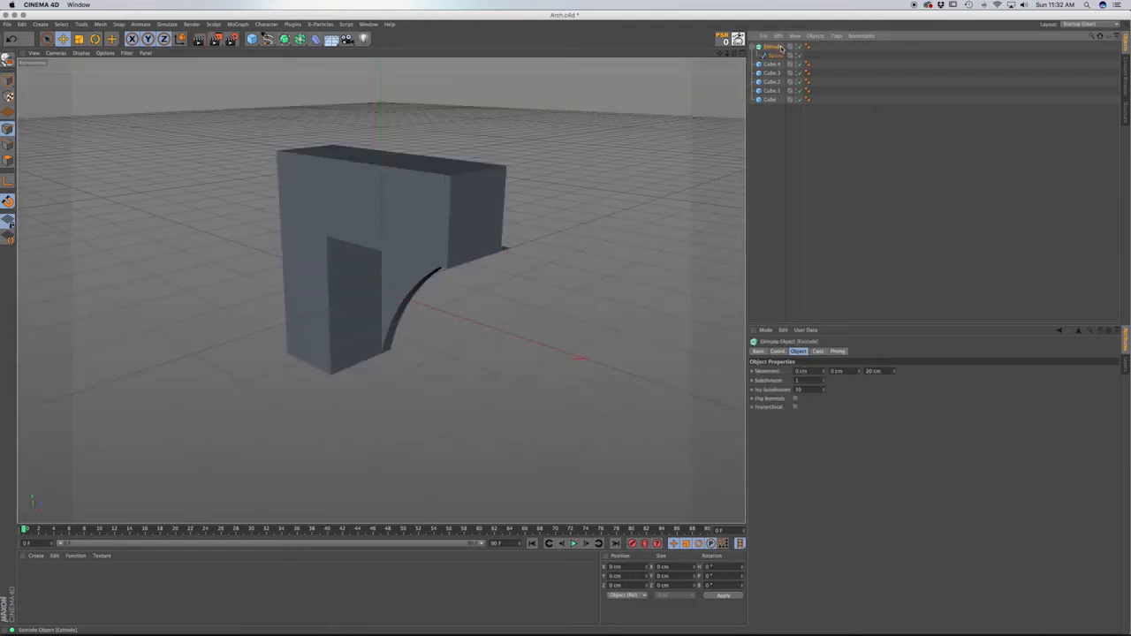
double_click(873, 370)
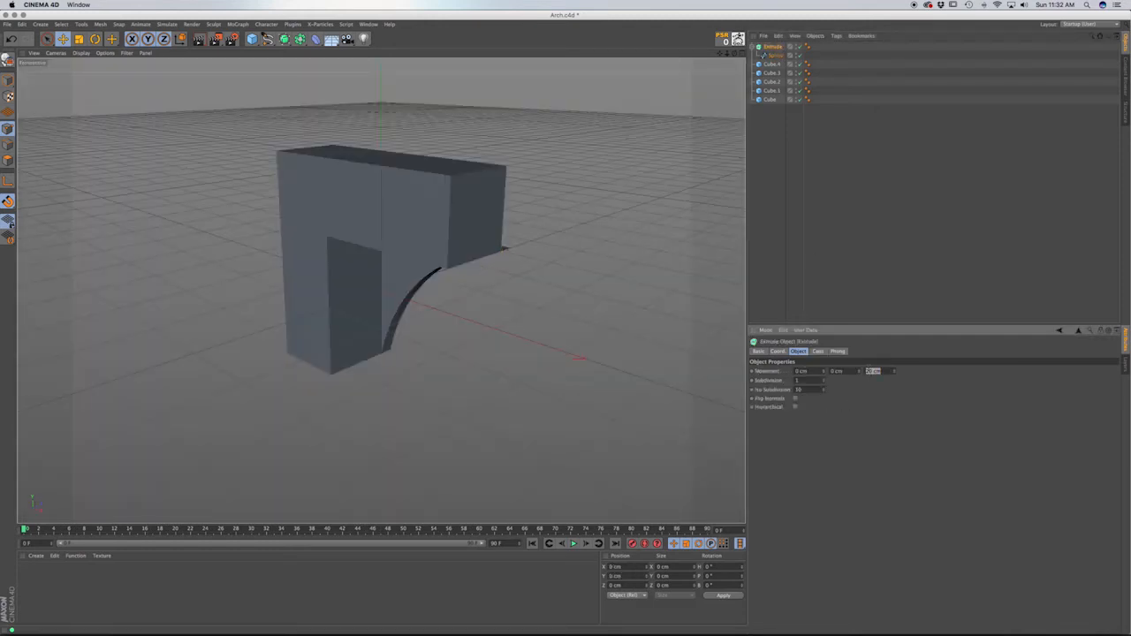
text(100)
key(Return)
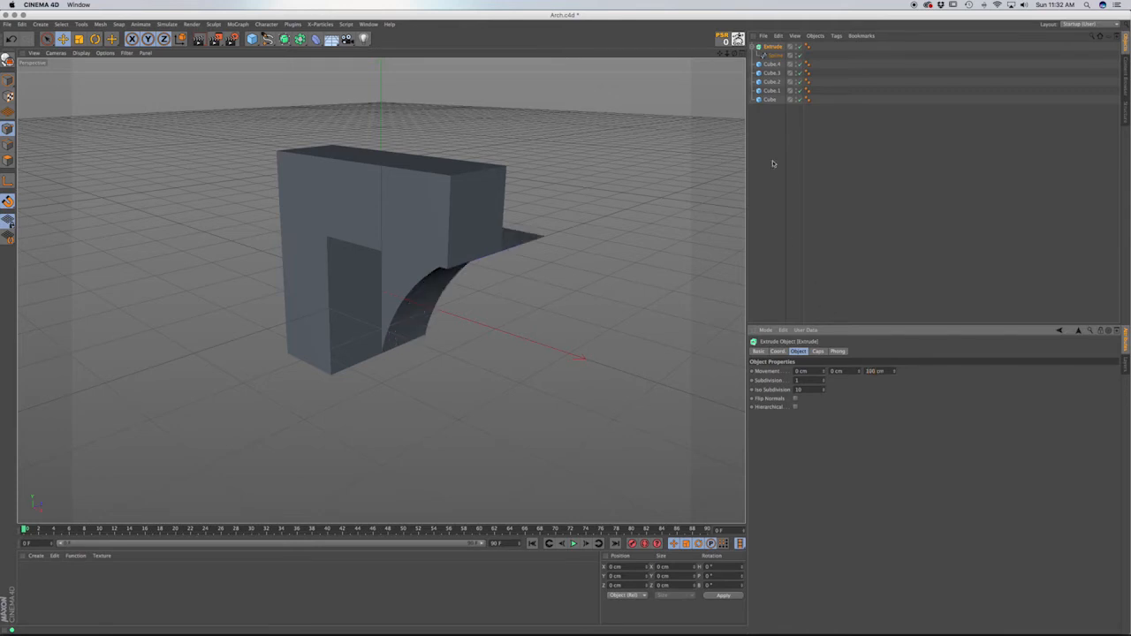
Show object axes in the viewport and move the Extrude object as a whole to Z -100 cm, in line with the cubes.
click(771, 55)
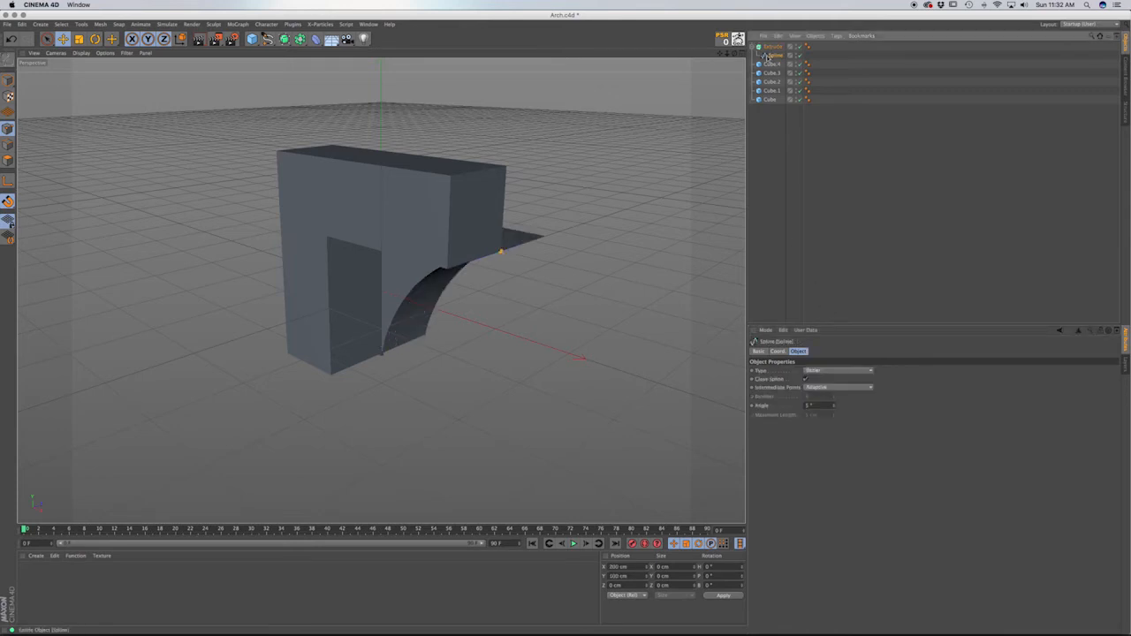
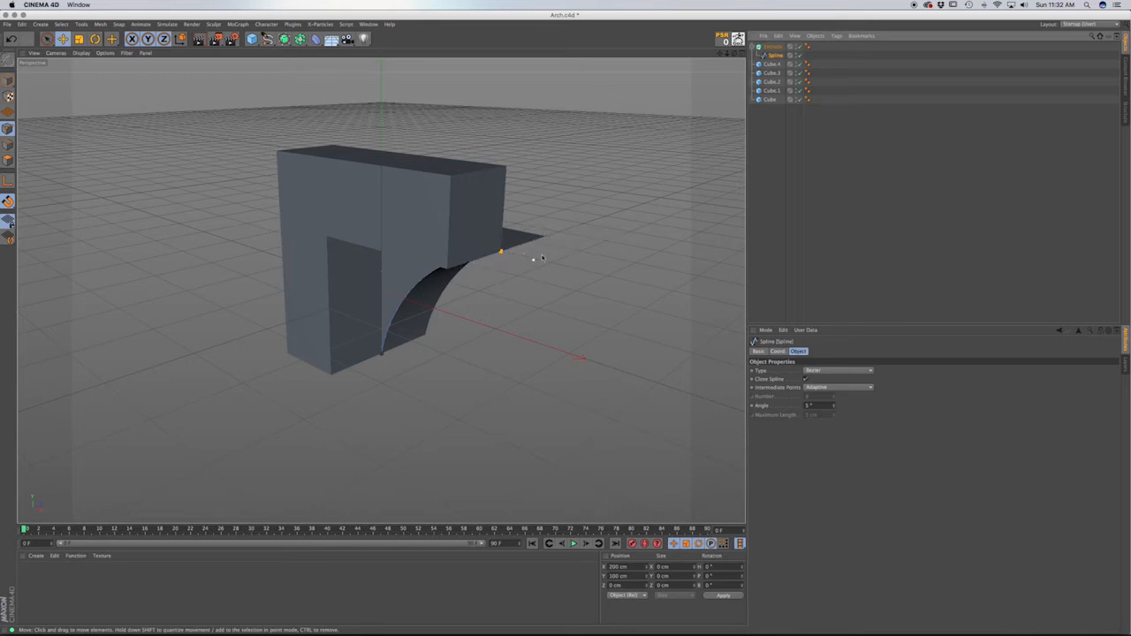
click(771, 46)
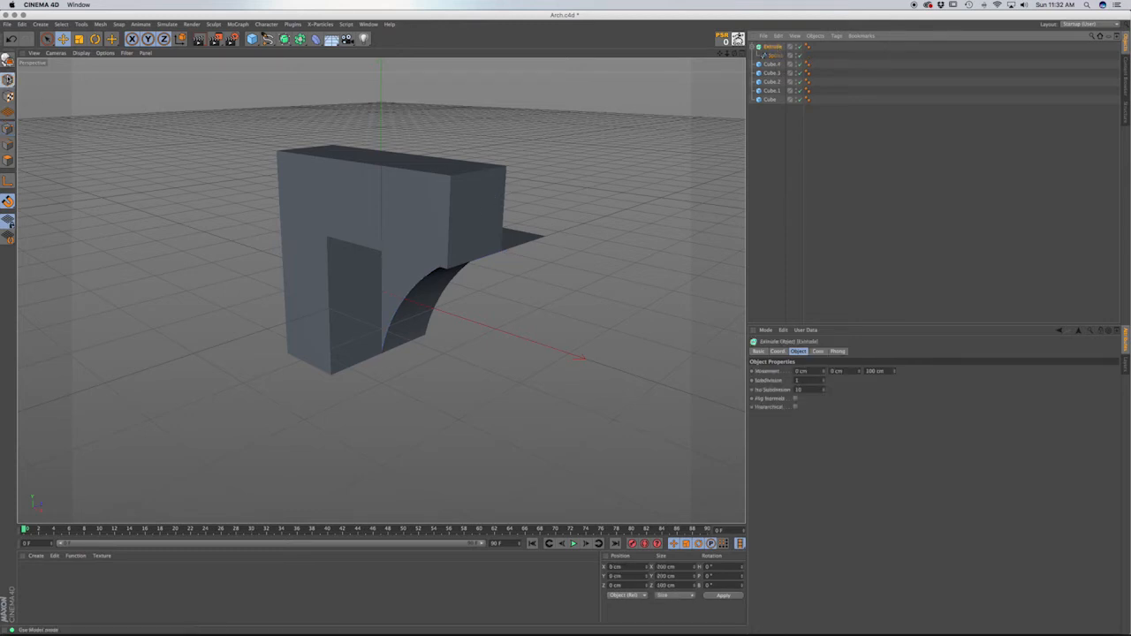
click(8, 79)
click(62, 39)
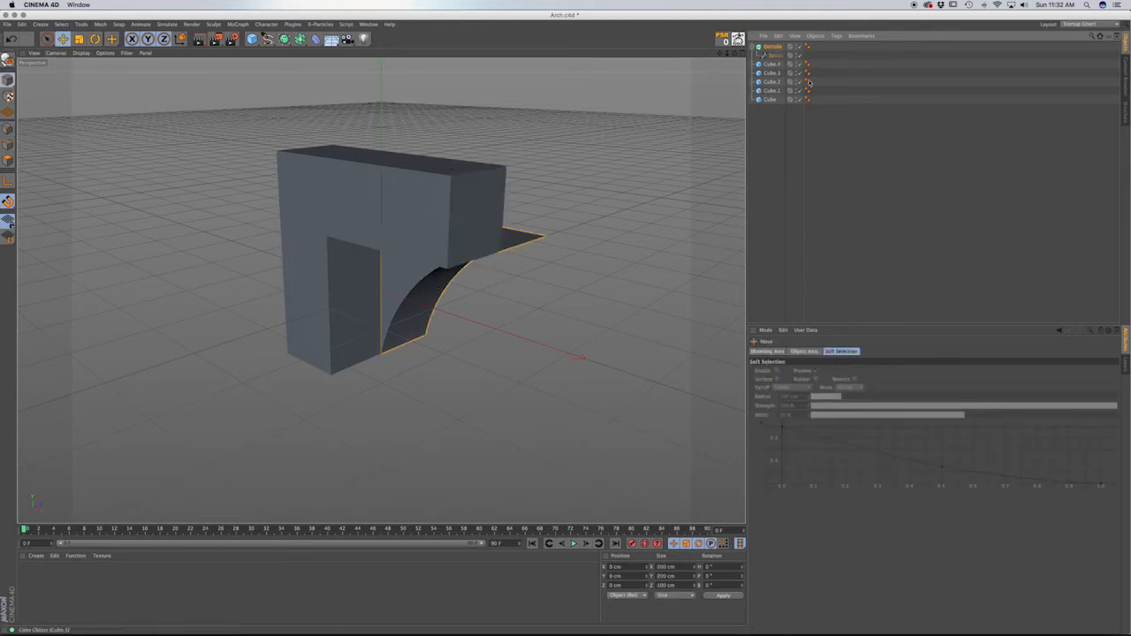
alt+drag(442, 285, 273, 294)
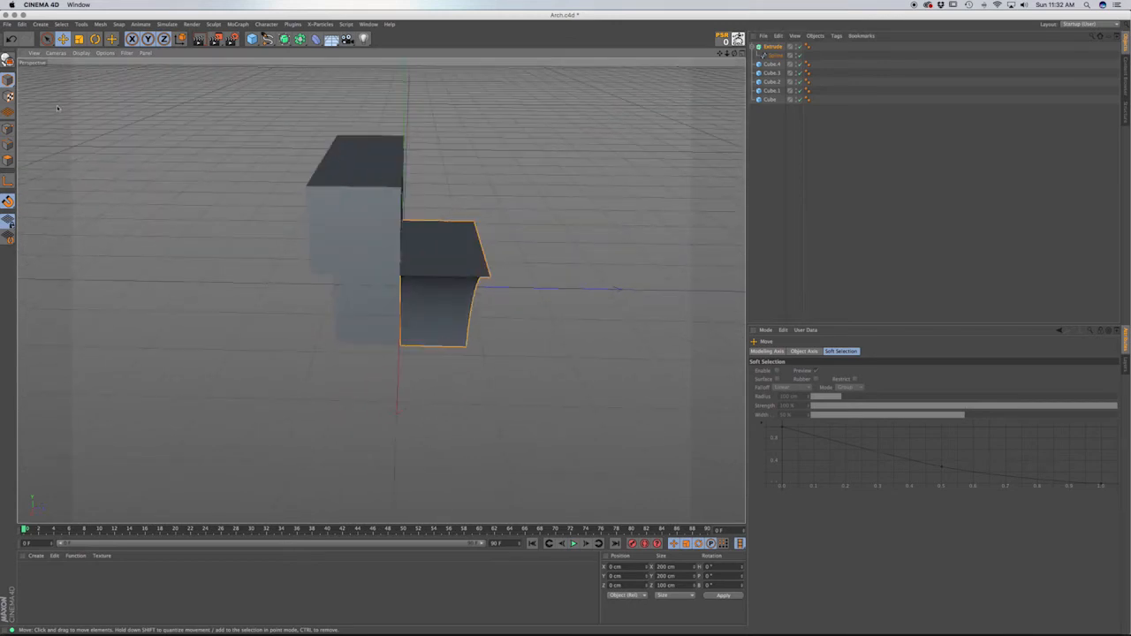
click(126, 53)
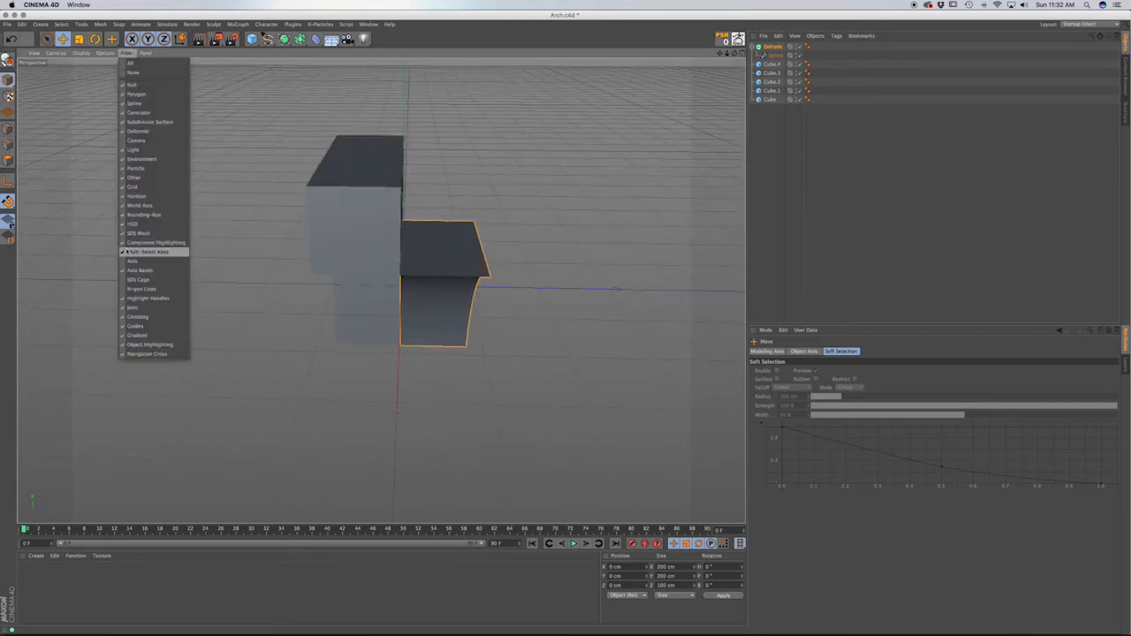
click(139, 263)
drag(504, 288, 437, 287)
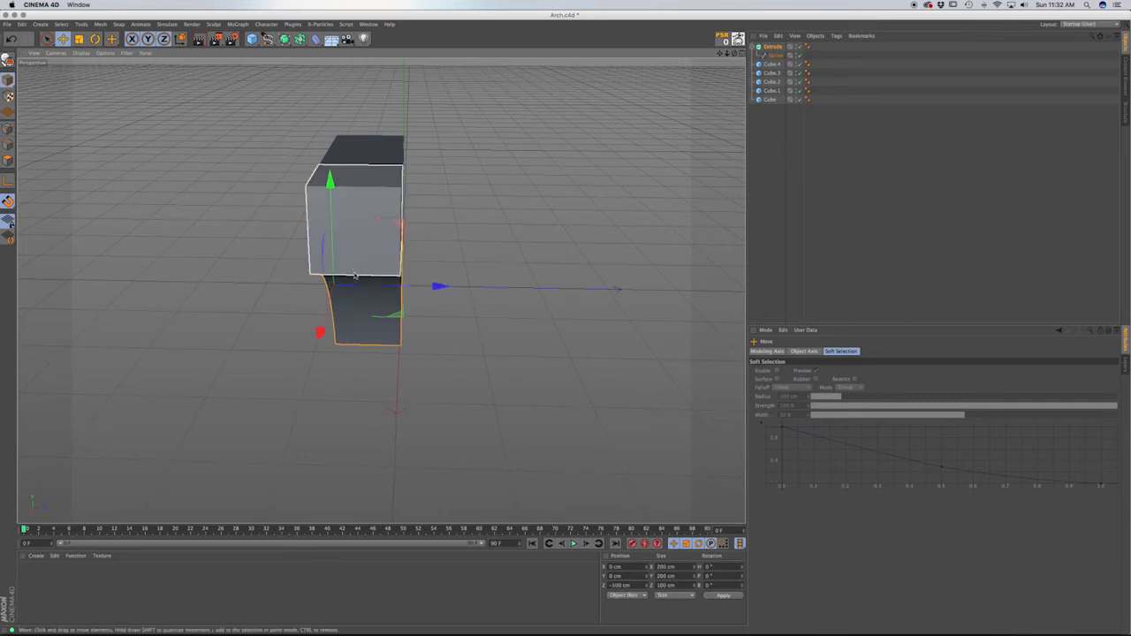
Examine the extruded arch's fit against the cubes and the segmentation of its curved underside from several angles.
alt+drag(354, 276, 300, 256)
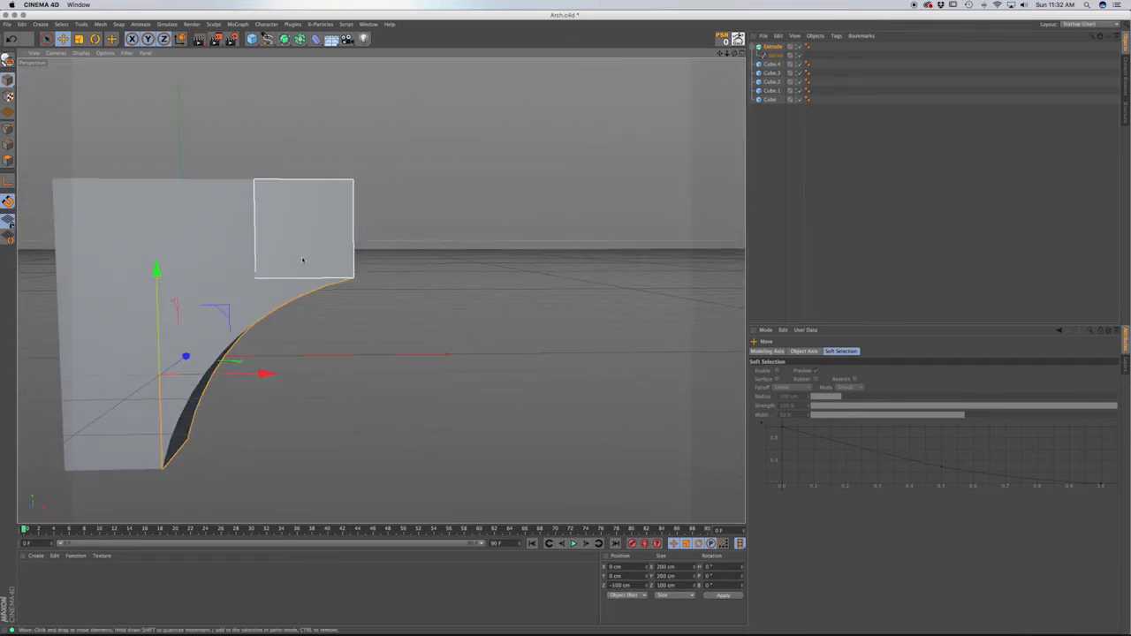
alt+drag(381, 293, 309, 318)
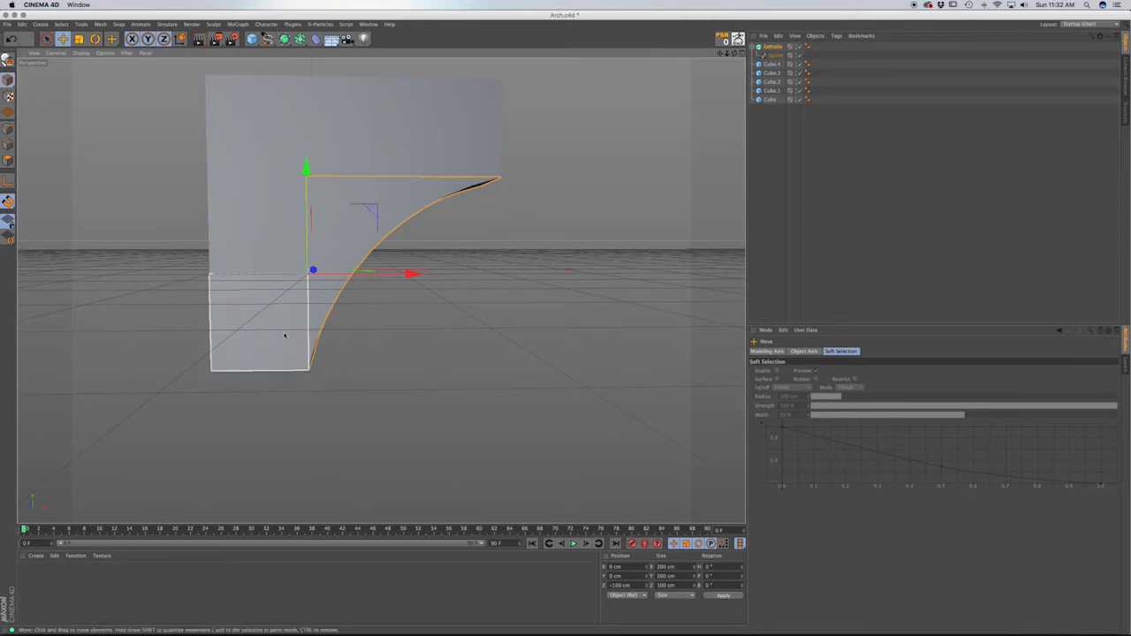
mouse_move(370, 271)
alt+mouse_down()
mouse_move(279, 274)
mouse_move(380, 256)
alt+mouse_up()
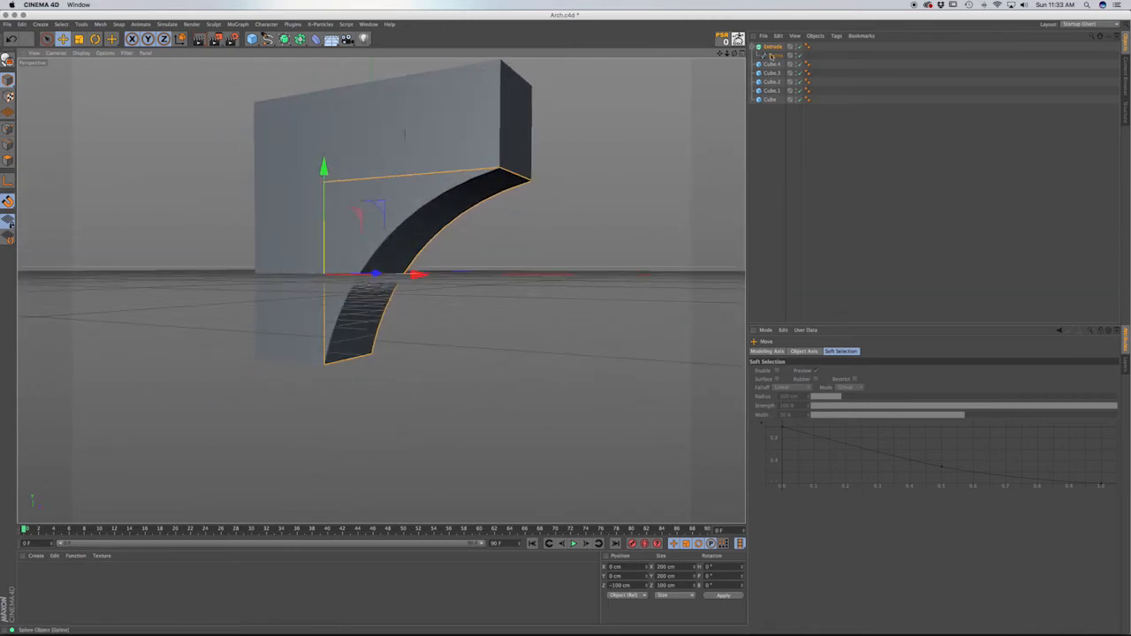
click(772, 46)
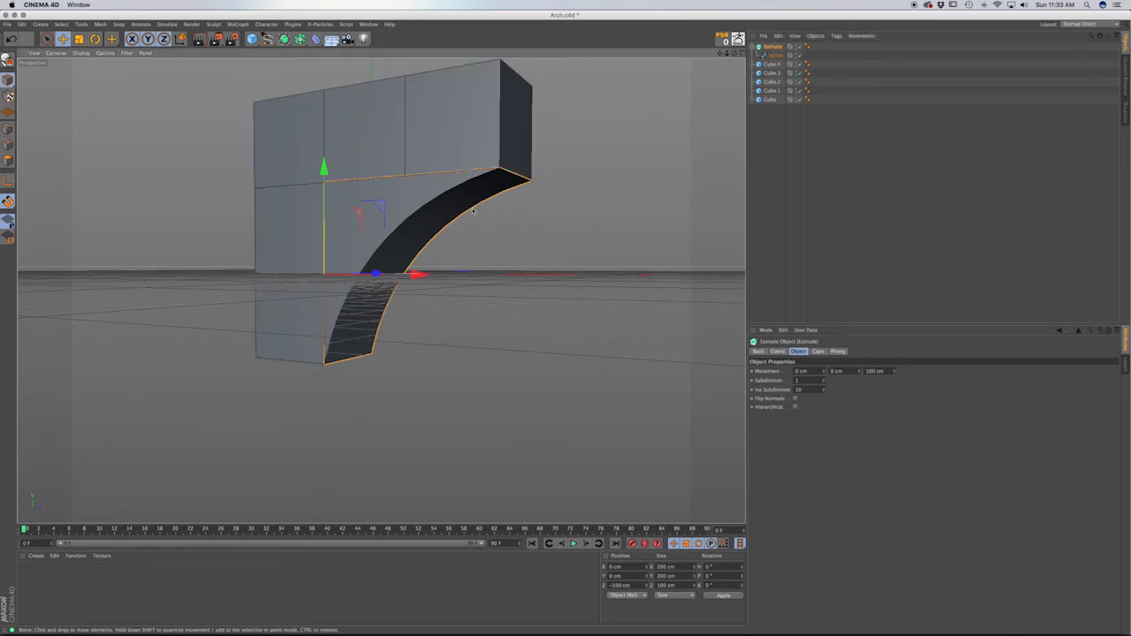
alt+drag(495, 181, 428, 179)
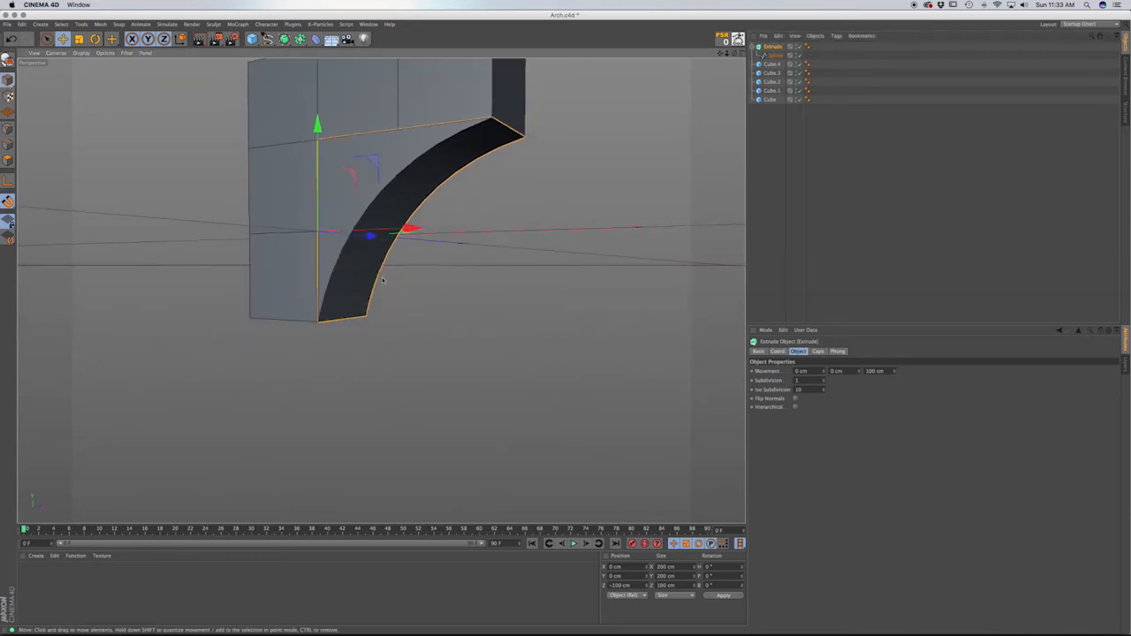
scroll(398, 206, up, 4)
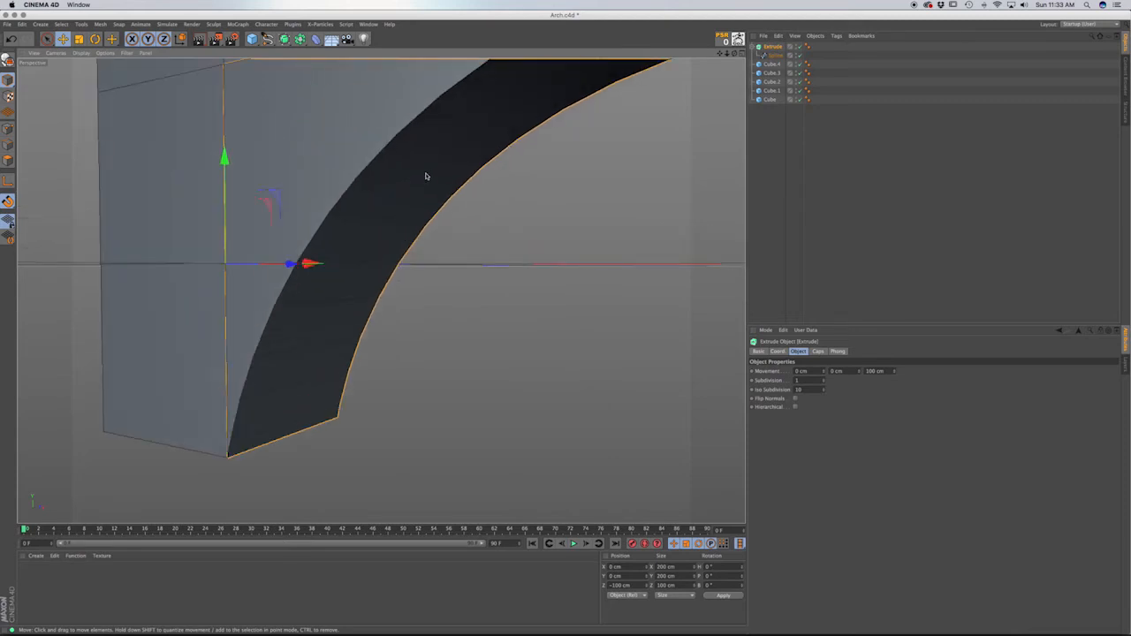
alt+drag(446, 170, 351, 199)
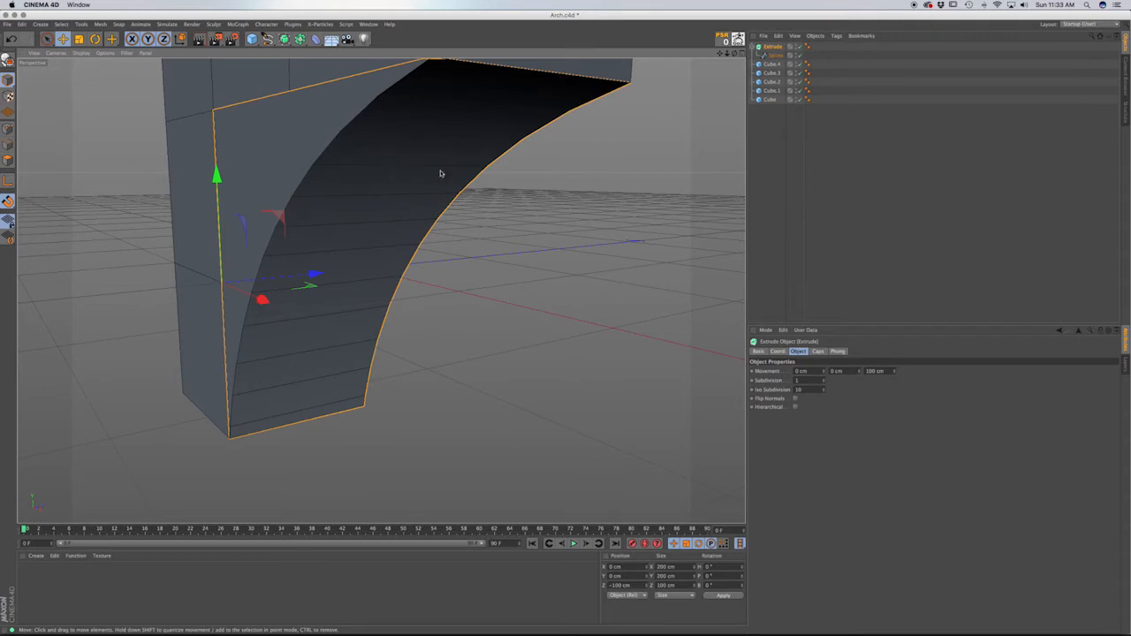
alt+drag(337, 349, 345, 338)
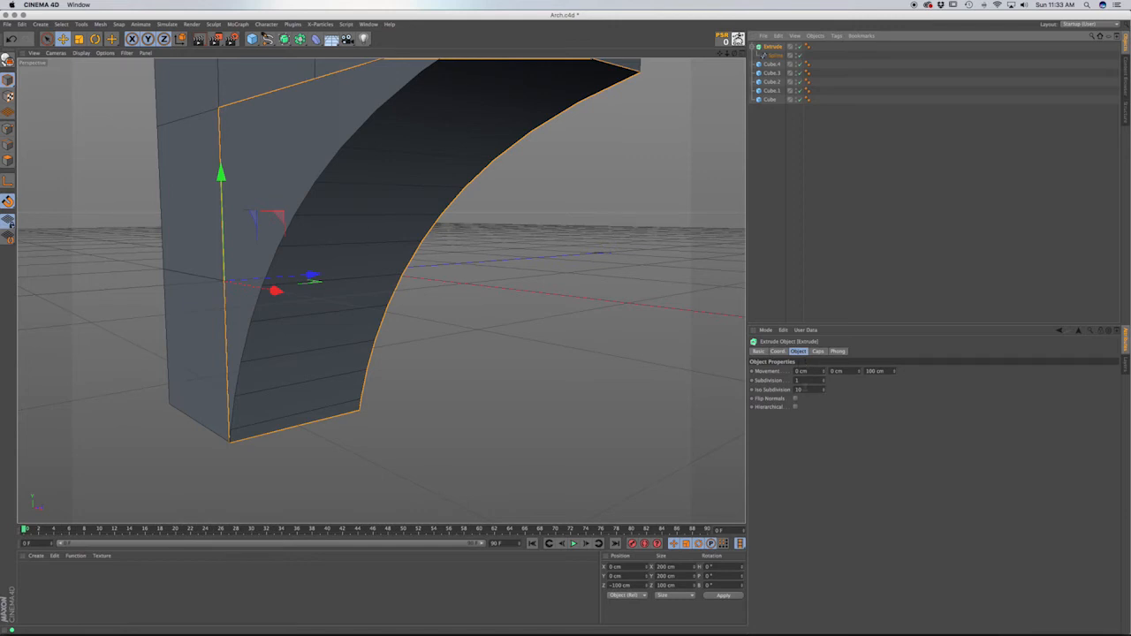
Set the Extrude object's subdivision to 4 and its iso subdivision to 11.
click(823, 380)
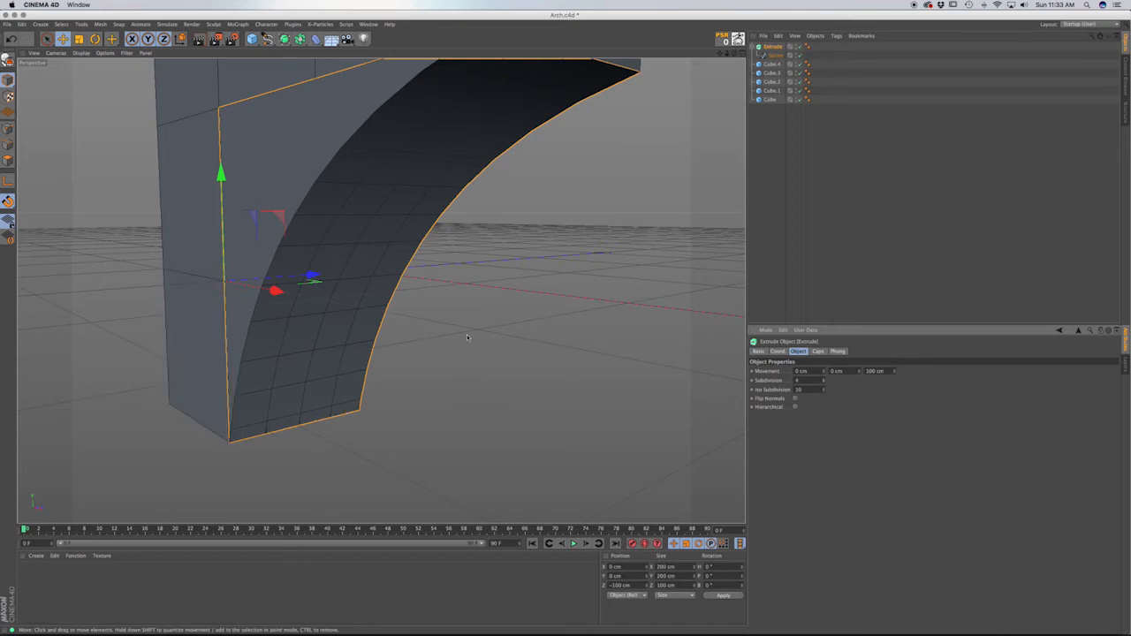
click(818, 351)
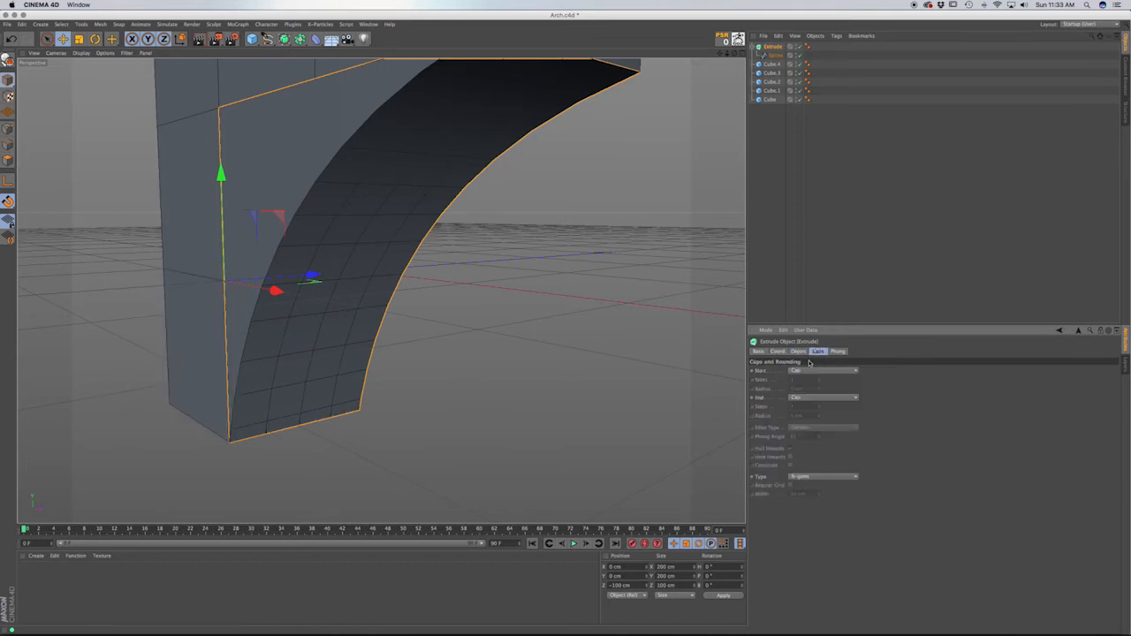
click(798, 352)
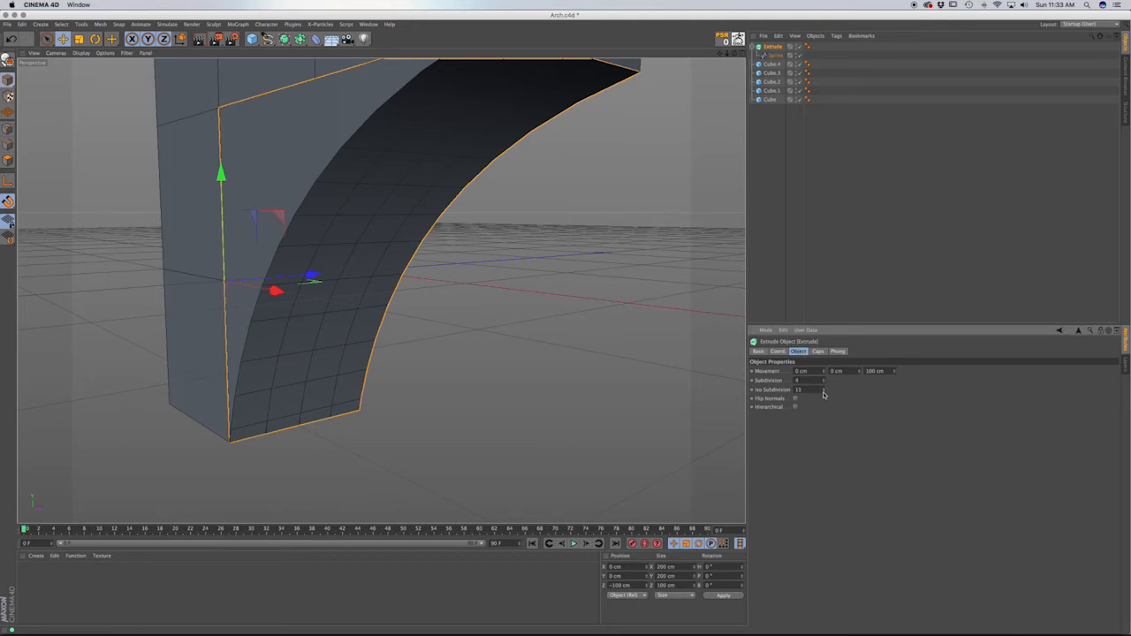
Try a Fillet Cap at the start of the Extrude and return it to a plain Cap.
click(818, 352)
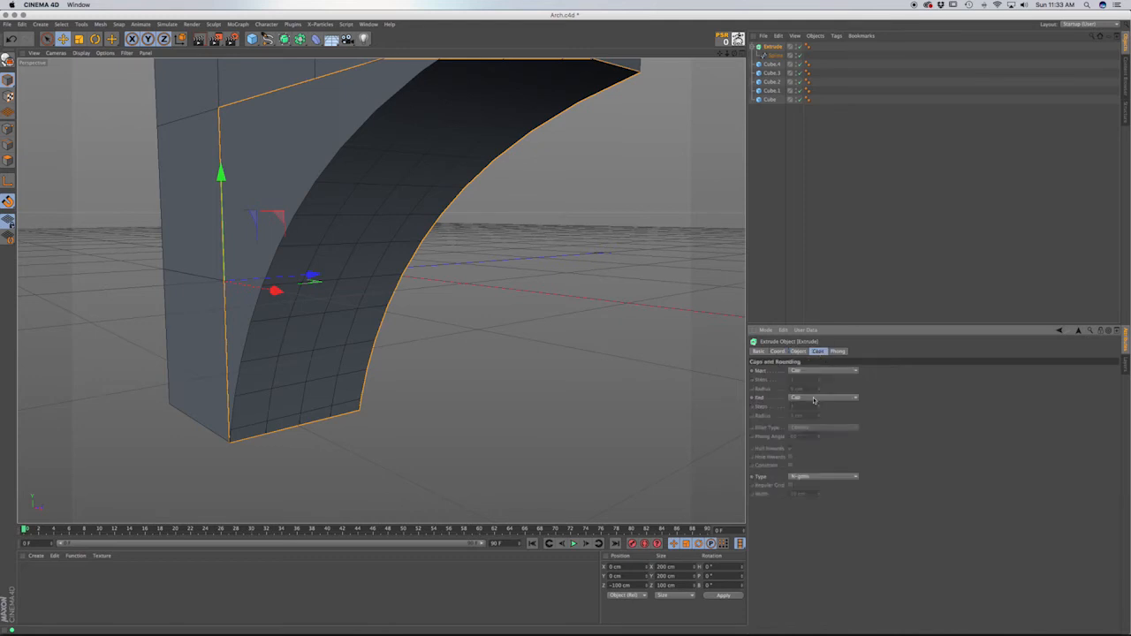
click(813, 371)
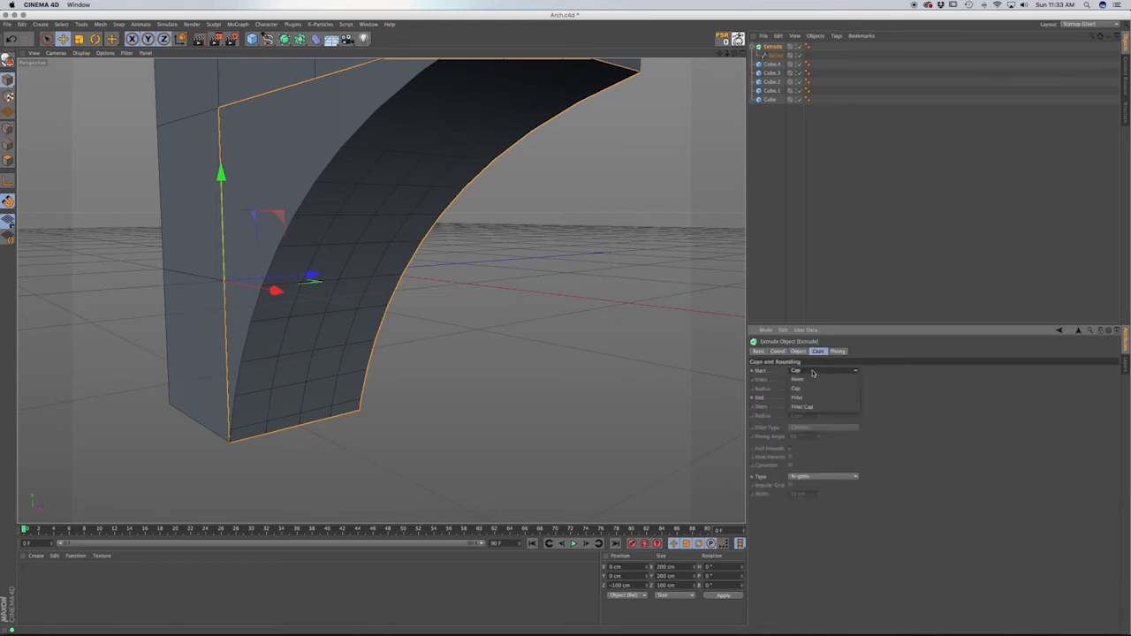
click(809, 407)
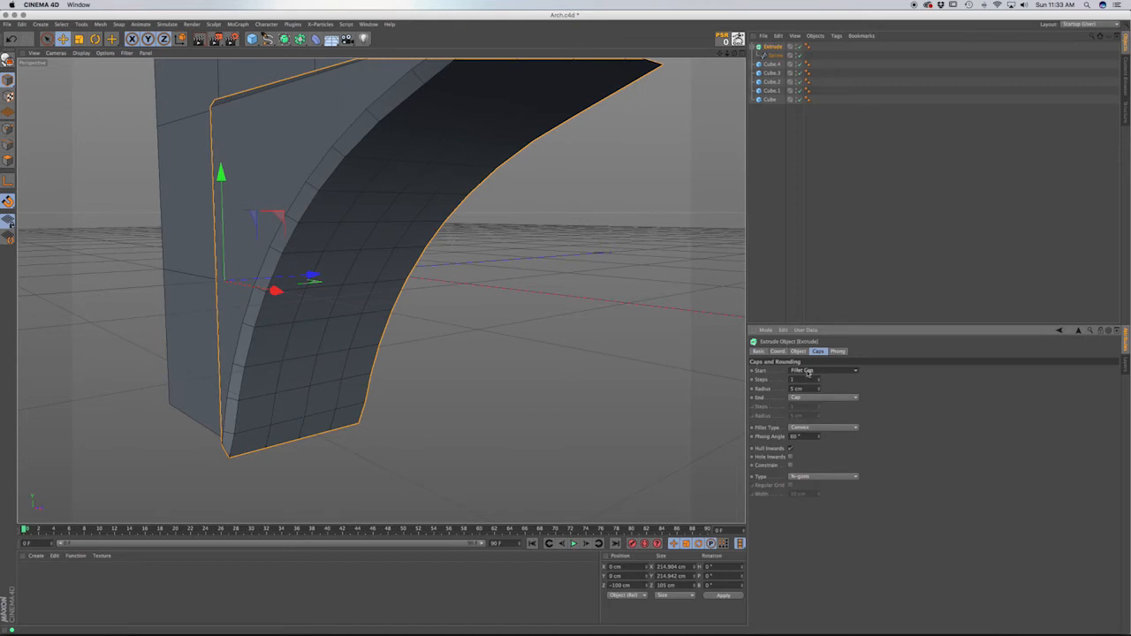
click(806, 372)
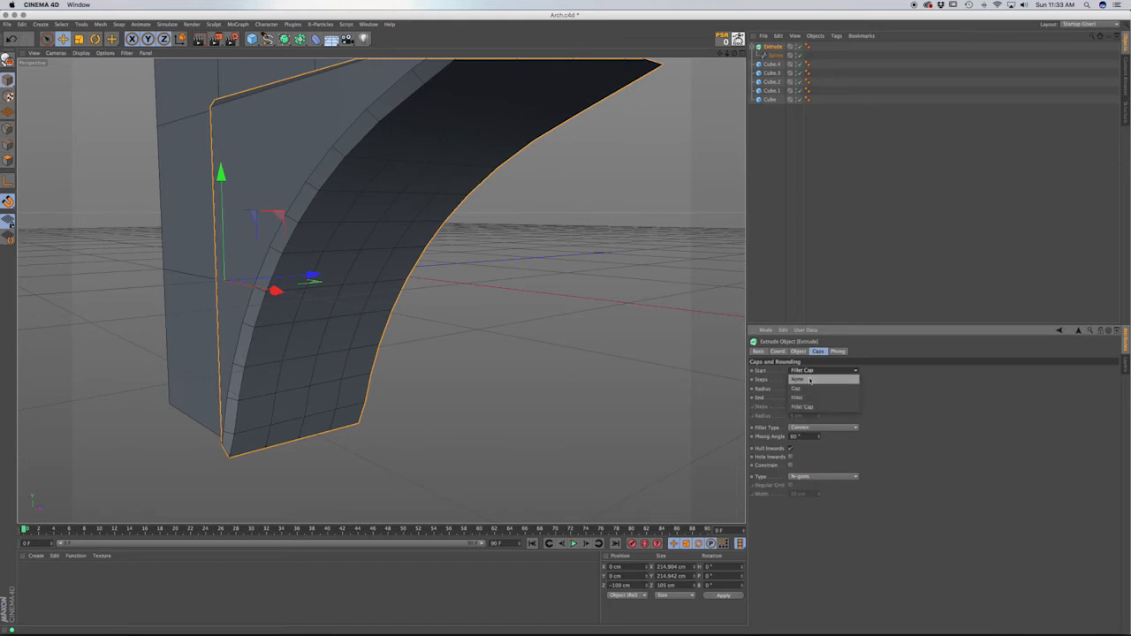
click(808, 388)
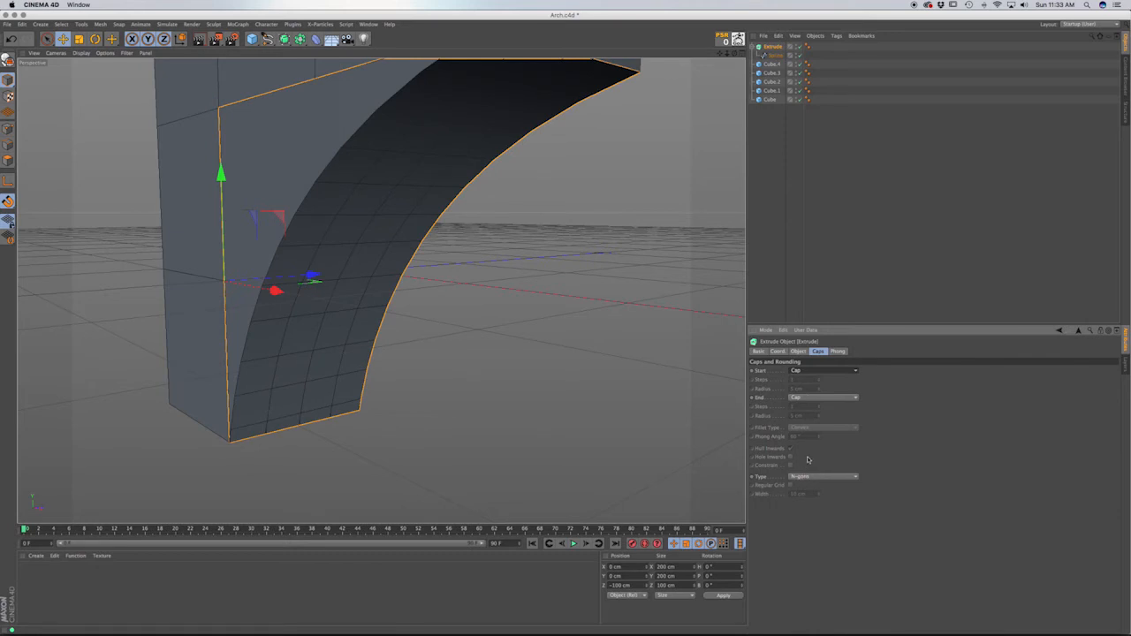
Set the Extrude's cap type to Quadrangles and enable a regular grid with a width of 11 cm.
click(806, 478)
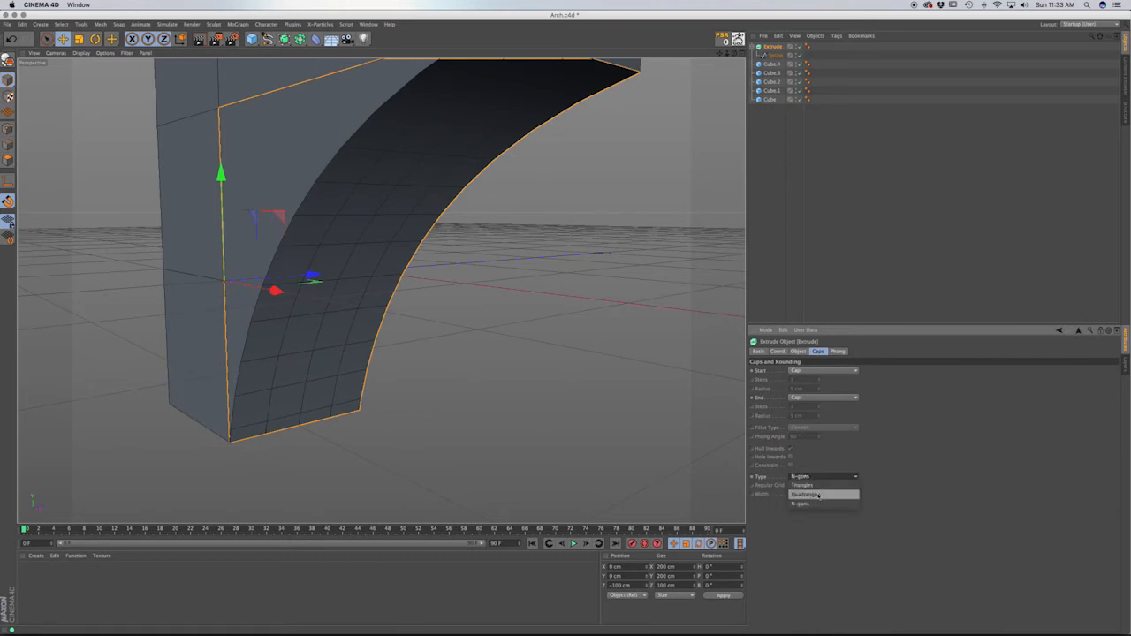
click(816, 496)
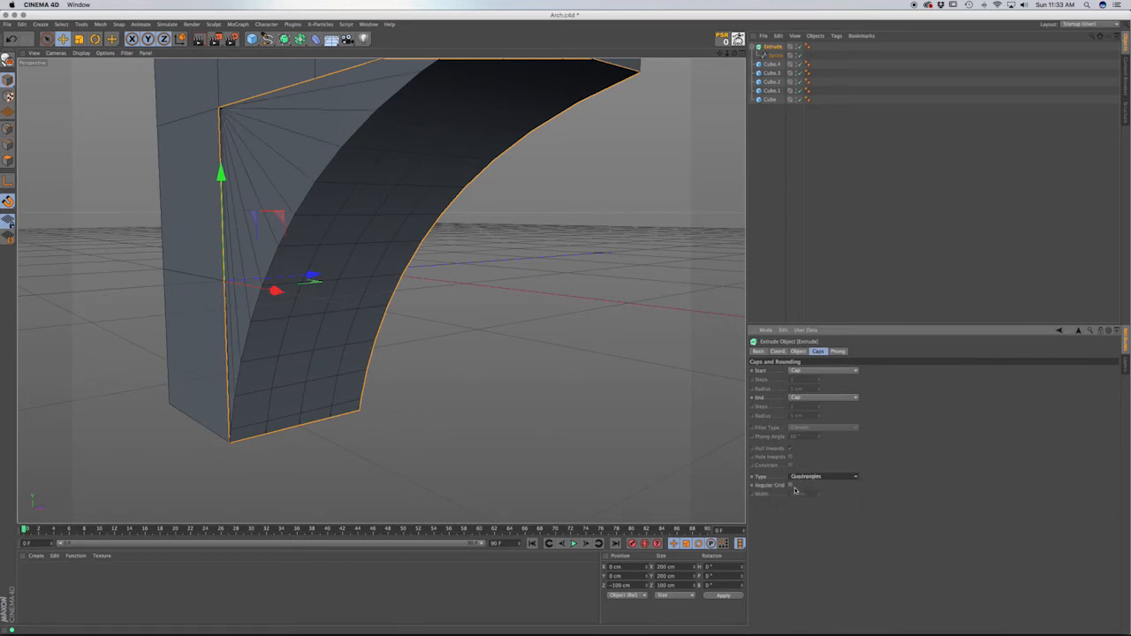
click(790, 485)
click(791, 485)
click(802, 477)
click(801, 493)
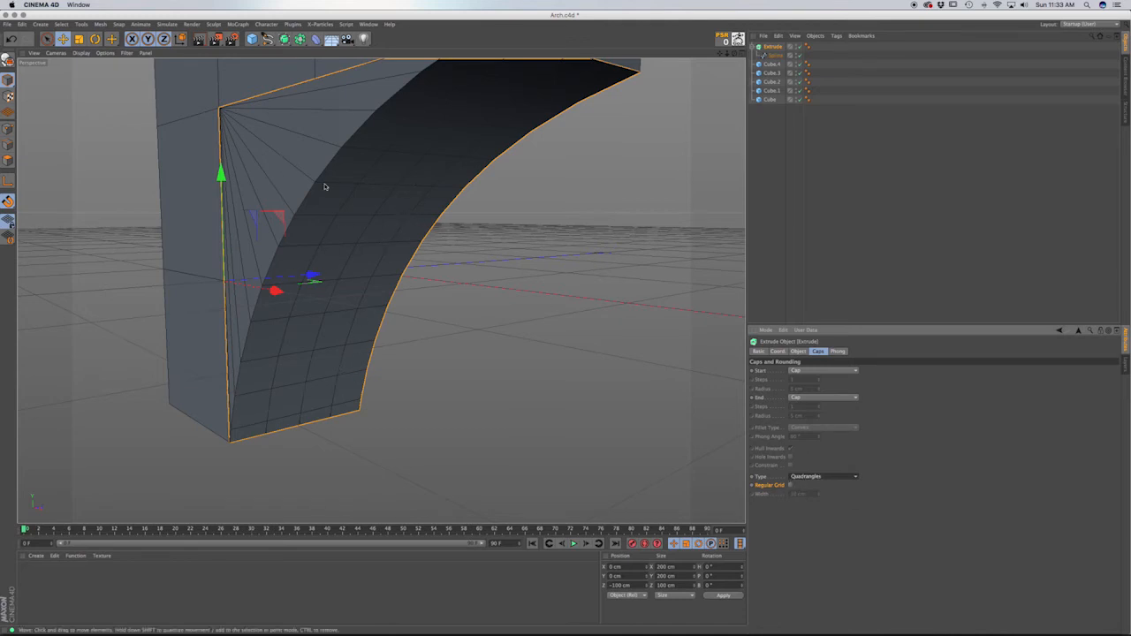
click(791, 485)
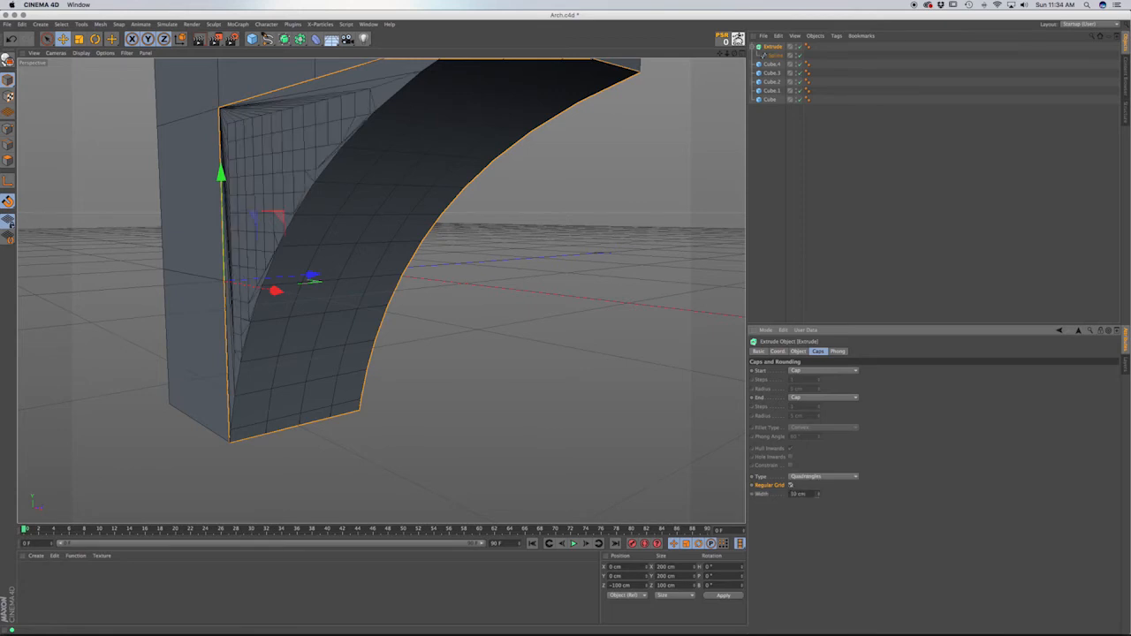
click(817, 492)
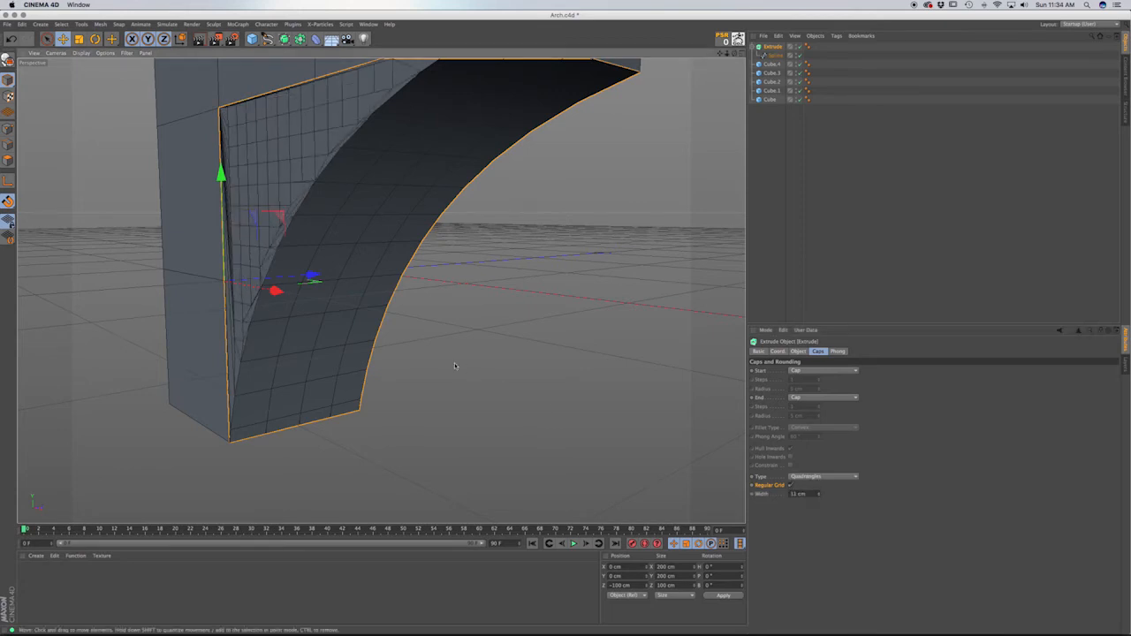
Set the Extrude object's subdivision to 5 and check its mesh against the cap grid.
click(802, 353)
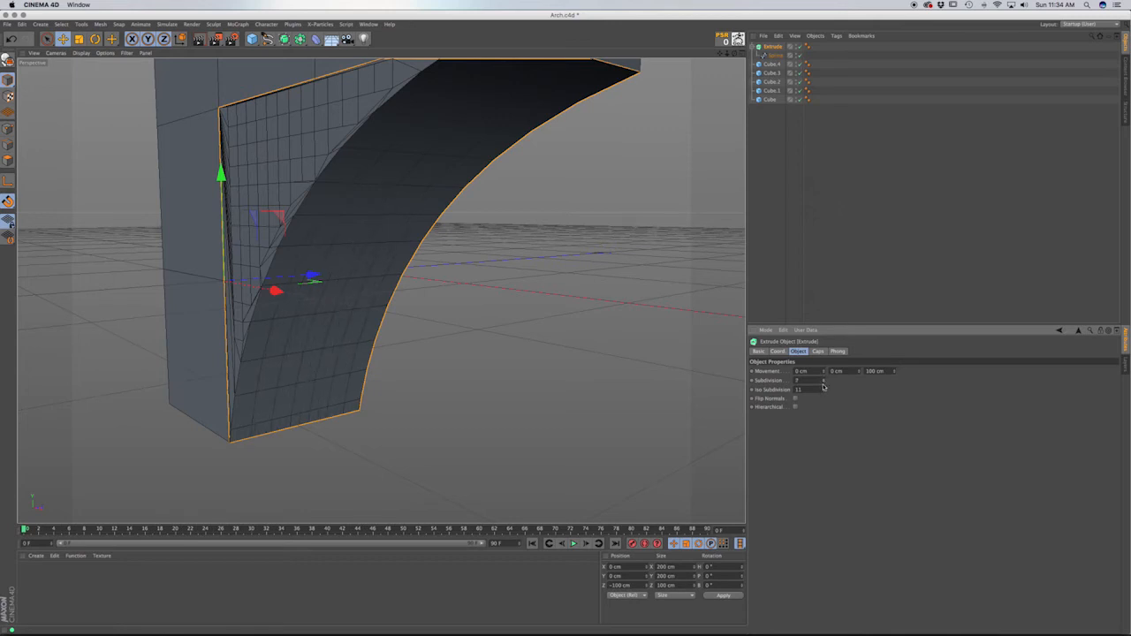
mouse_move(376, 305)
alt+mouse_down()
mouse_move(331, 290)
mouse_move(369, 252)
mouse_move(374, 310)
mouse_move(389, 314)
mouse_move(393, 292)
alt+mouse_up()
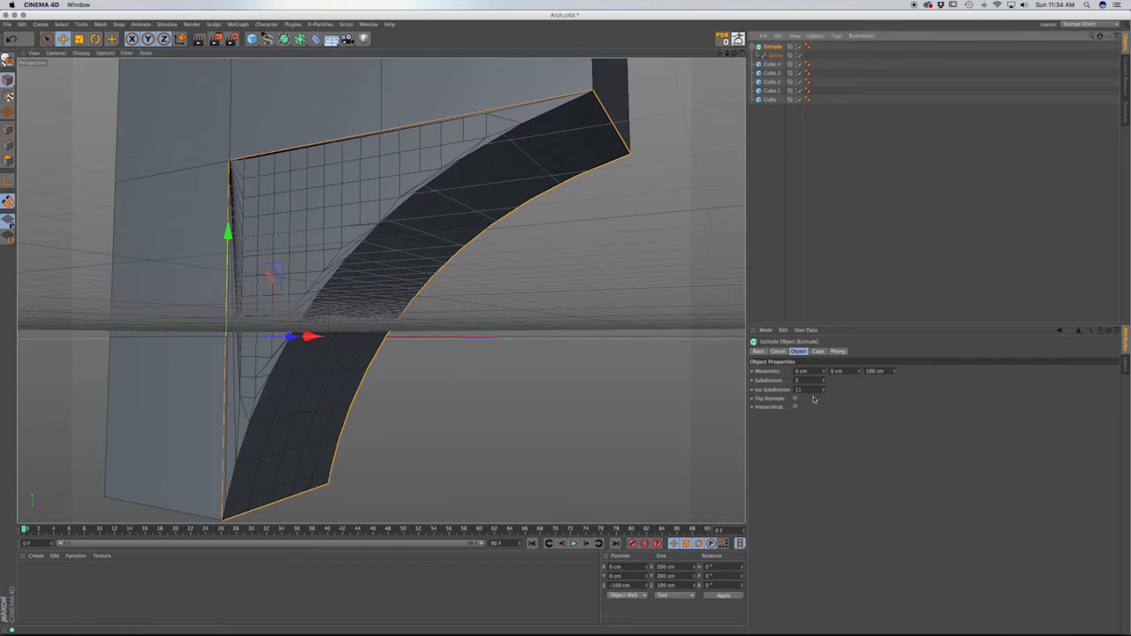
click(818, 352)
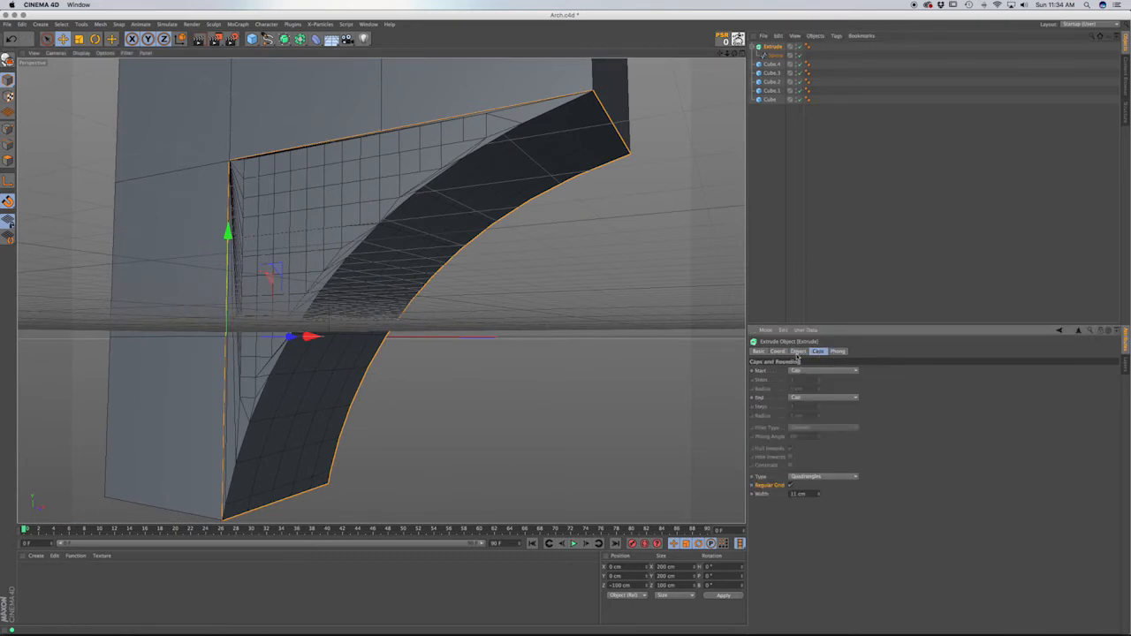
Set the Extrude object's cap type to N-gons in place of the gridded quadrangles.
click(798, 352)
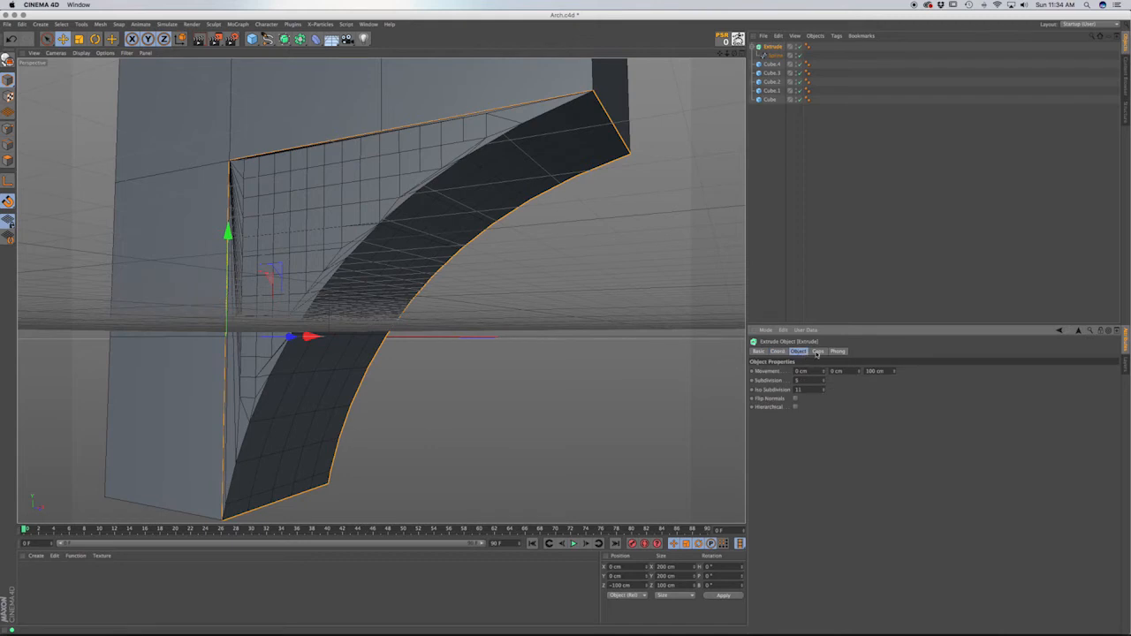
click(816, 352)
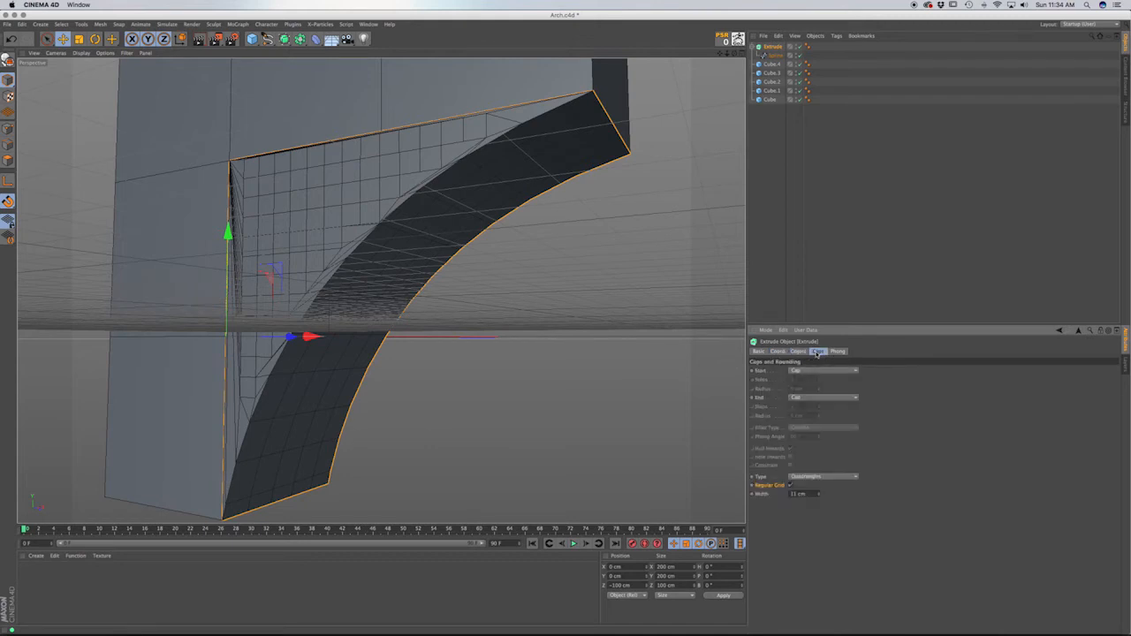
click(814, 477)
click(857, 446)
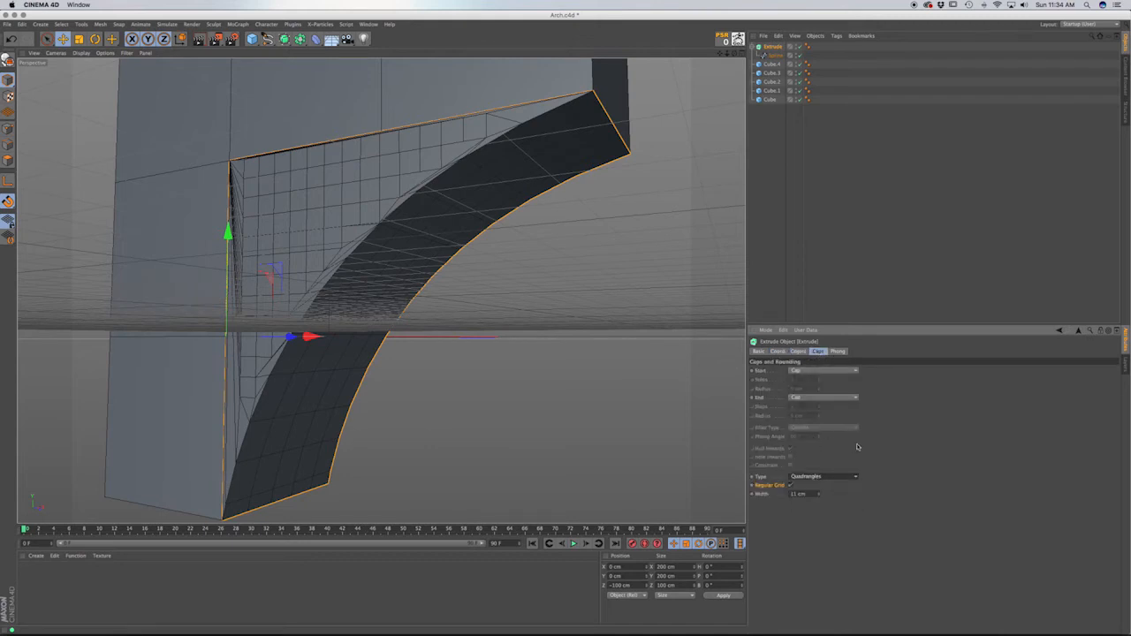
click(817, 478)
click(807, 502)
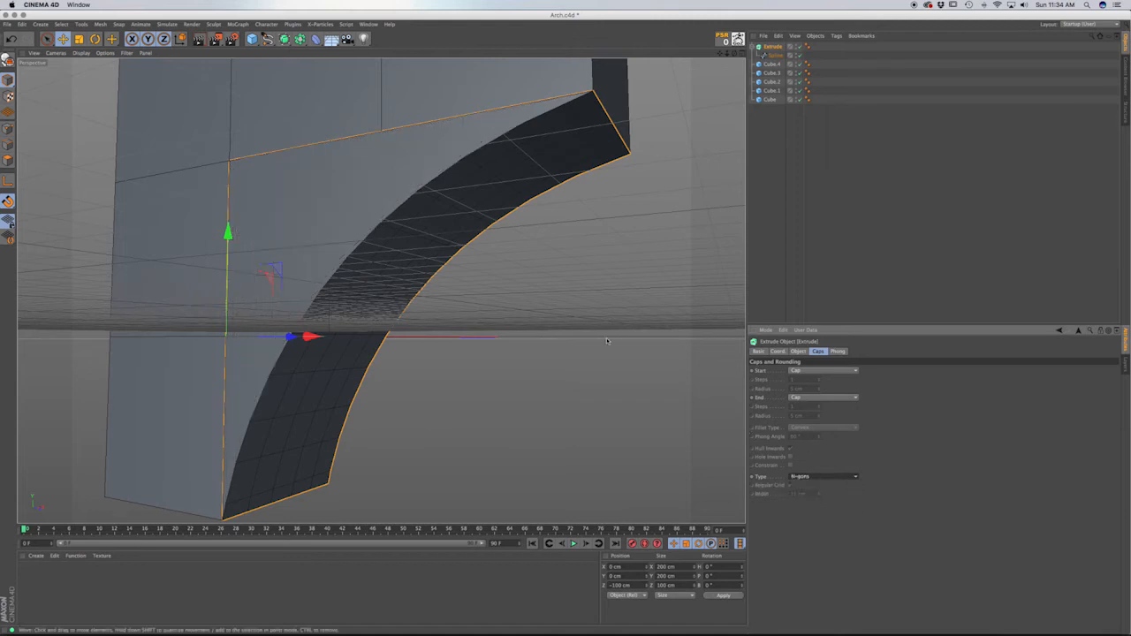
Set the Extrude object's subdivision to 3 and its iso subdivision to 28, and check the curved underside.
alt+drag(450, 256, 404, 291)
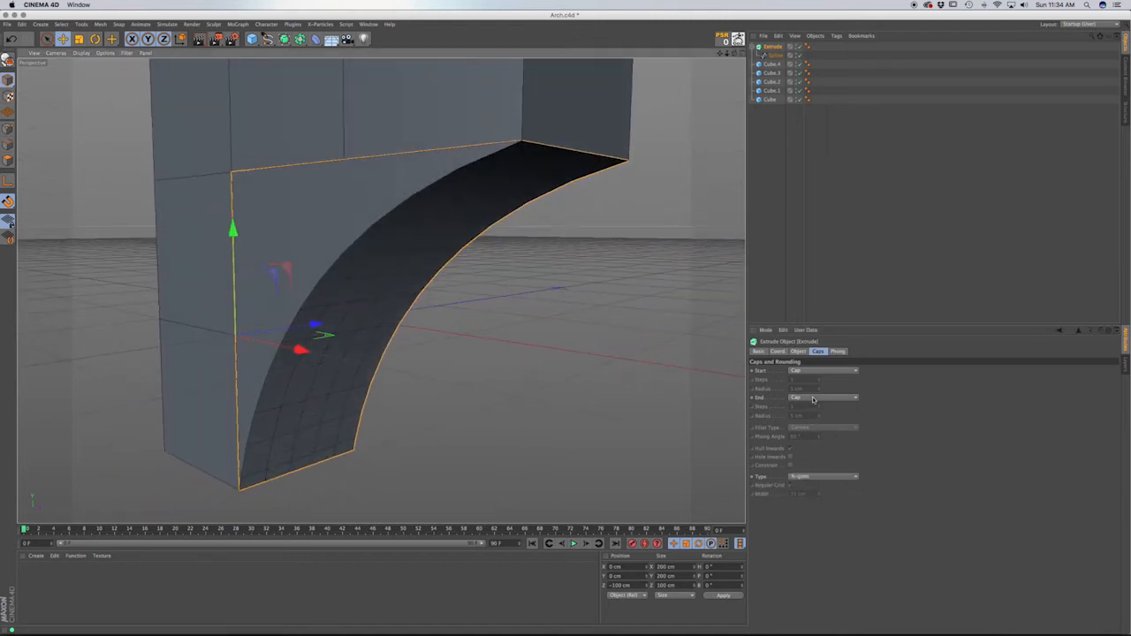
alt+drag(372, 448, 344, 397)
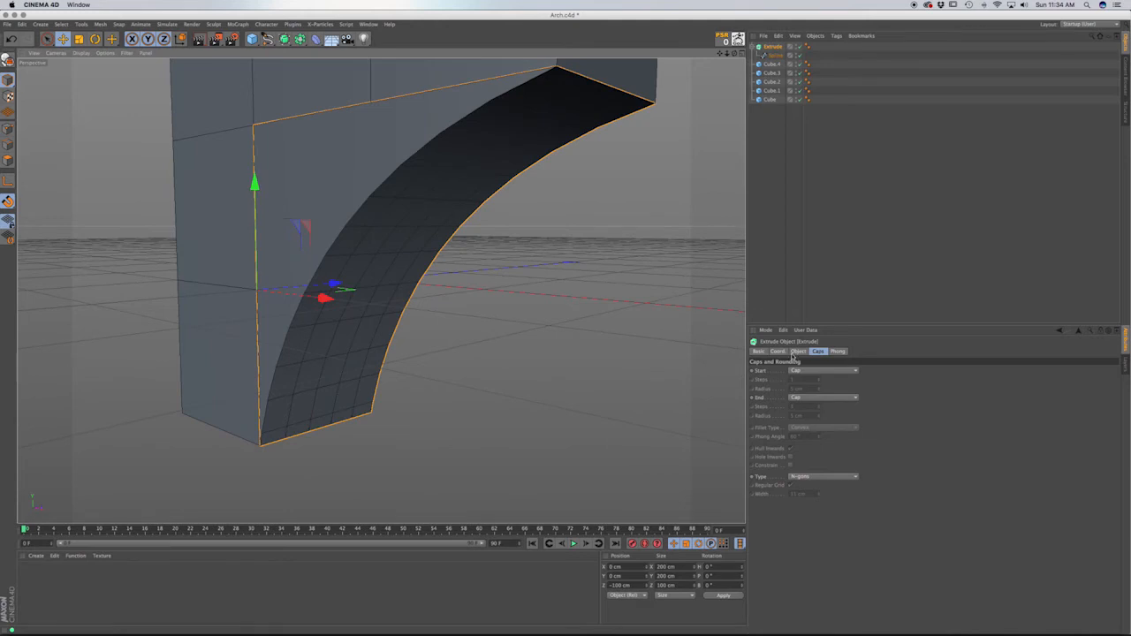
click(797, 352)
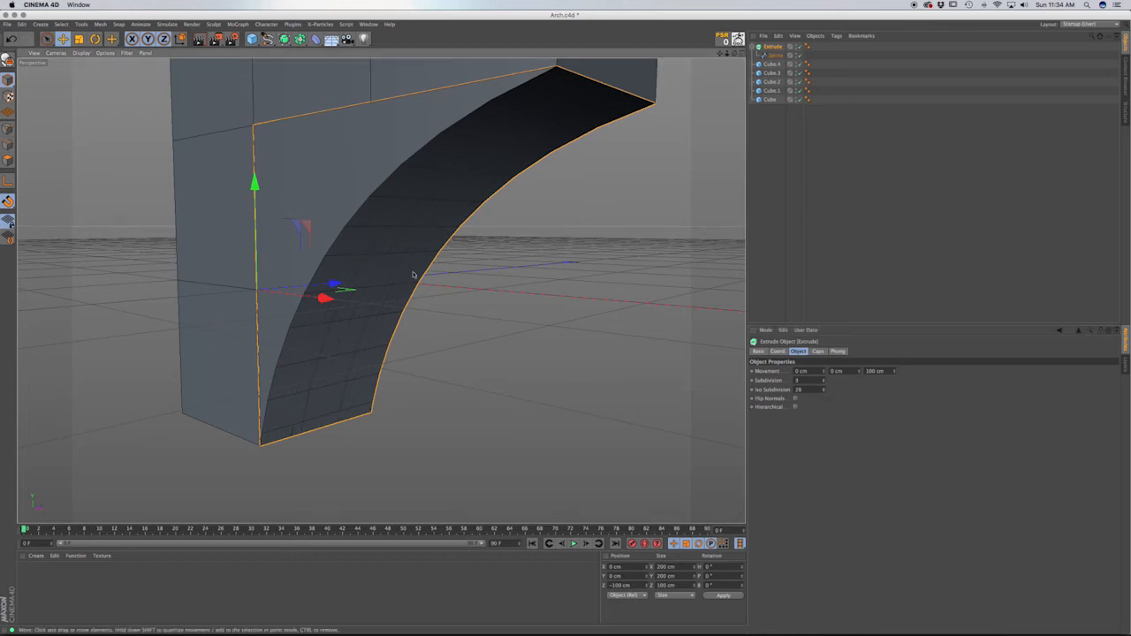
alt+drag(416, 273, 450, 260)
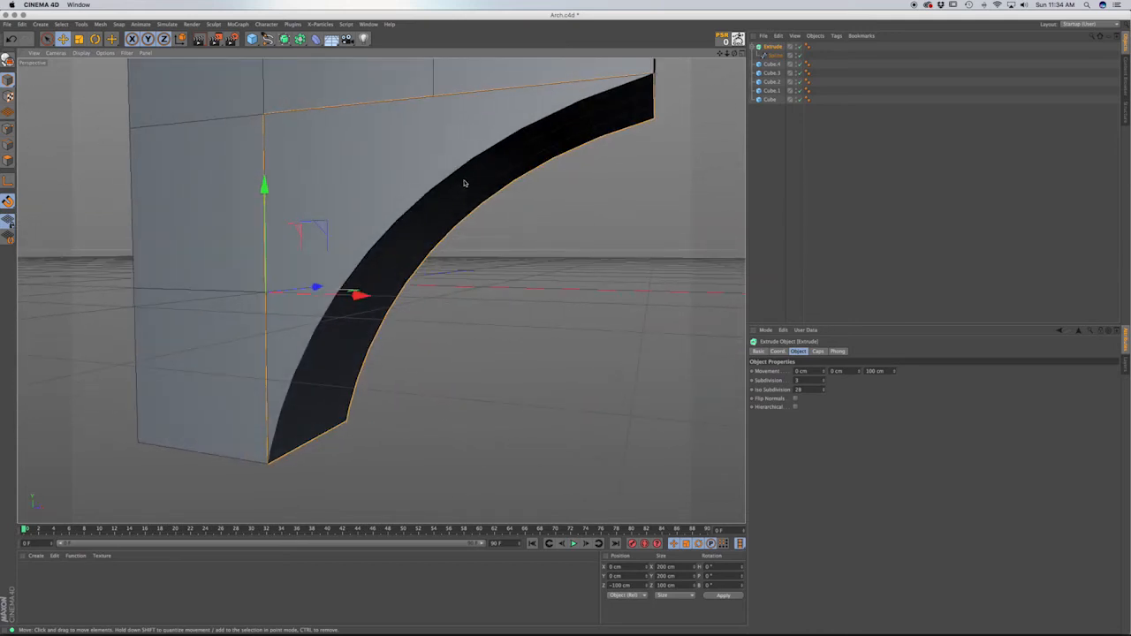
alt+drag(440, 204, 448, 256)
alt+drag(369, 258, 286, 247)
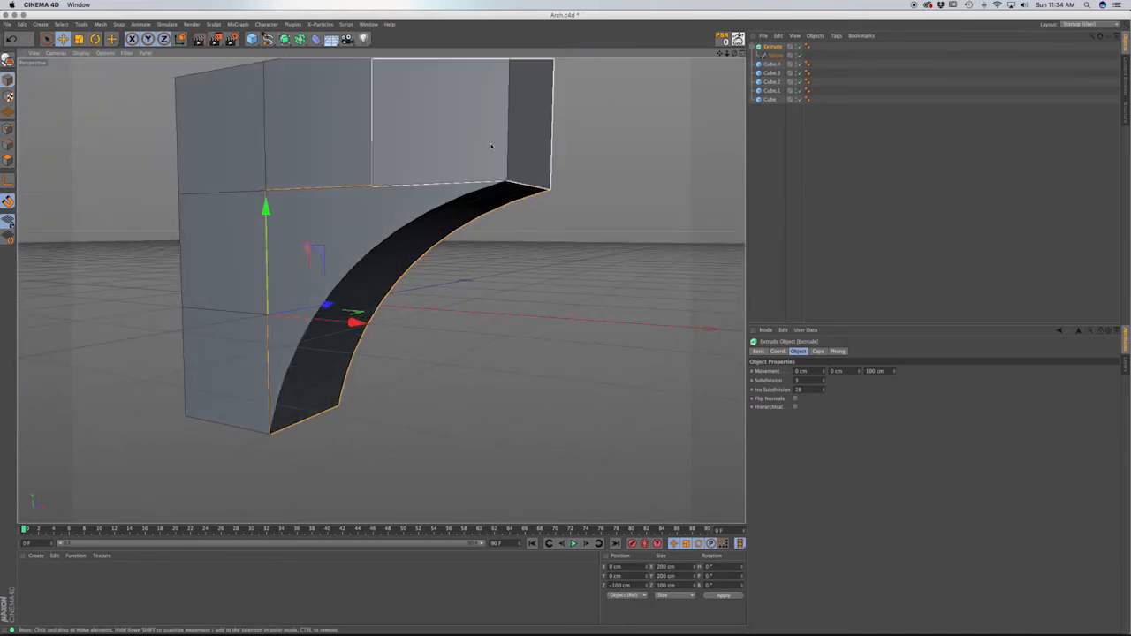
alt+drag(308, 183, 476, 188)
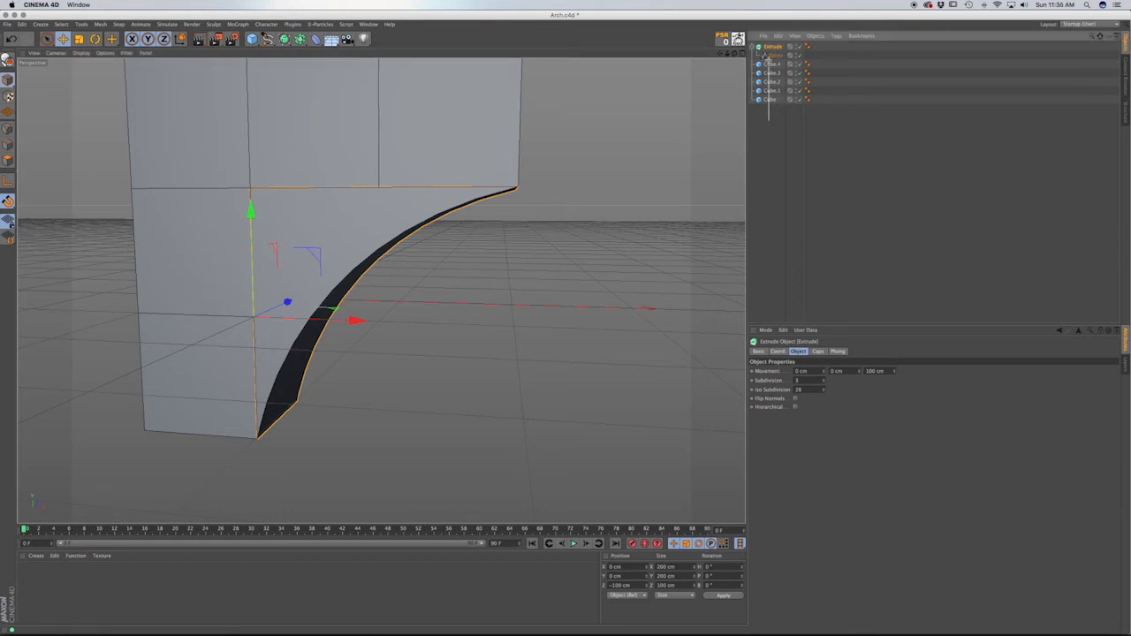
Duplicate the whole half arch, with its cubes, Extrude and spline, along the X axis.
drag(766, 44, 767, 45)
alt+drag(429, 250, 399, 223)
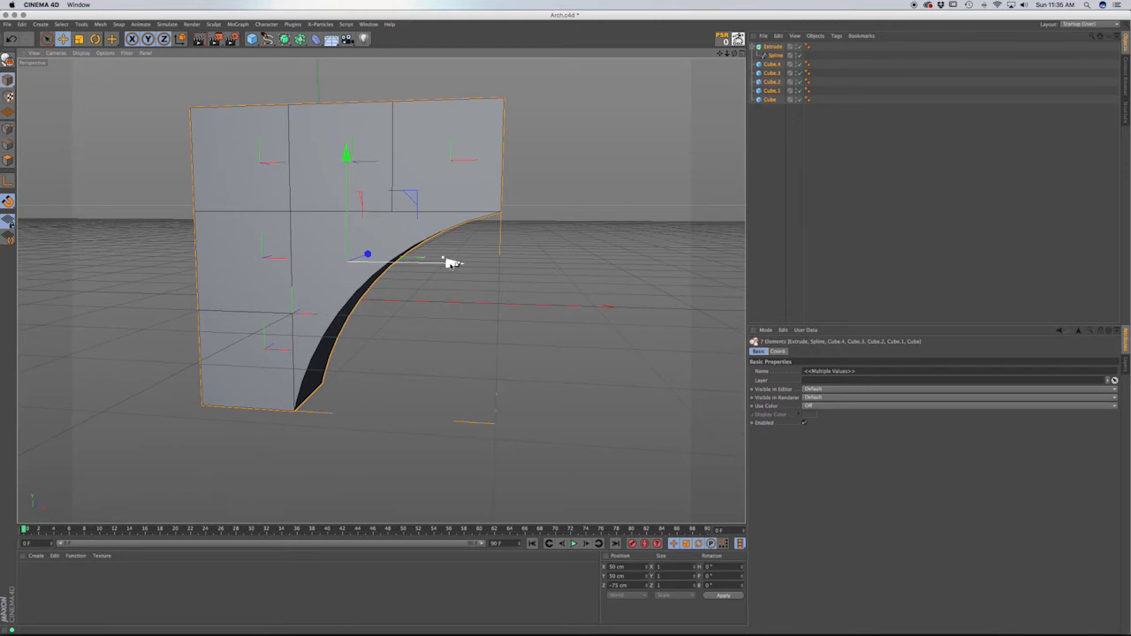
ctrl+drag(451, 263, 757, 269)
drag(645, 263, 474, 271)
drag(554, 274, 566, 279)
Rotate the duplicated half arch 180° about its vertical axis.
key(r)
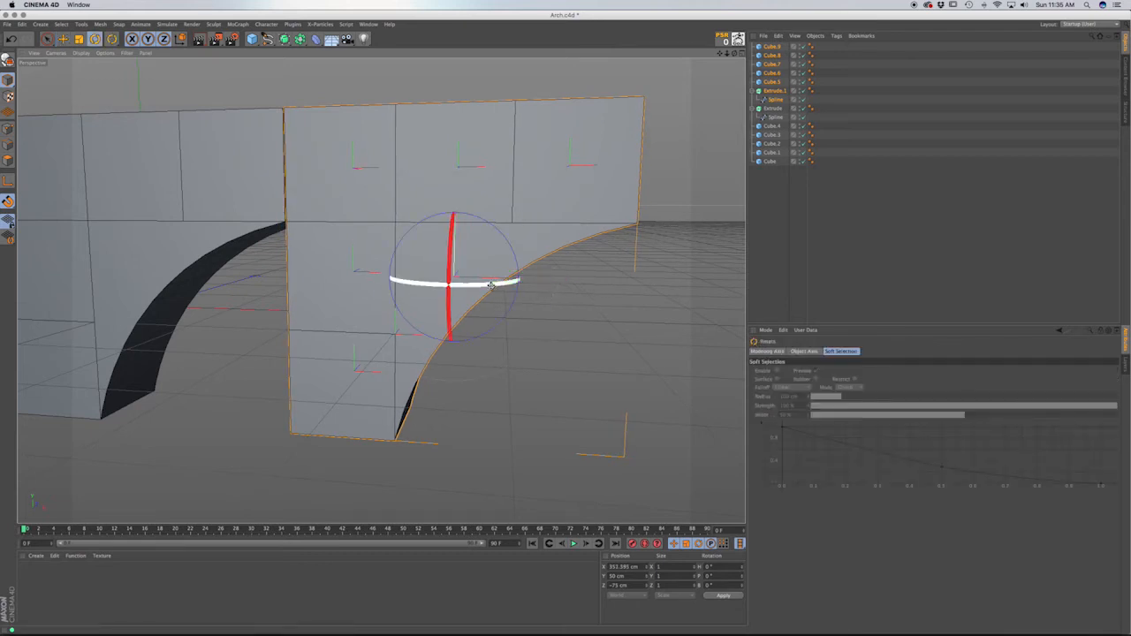
drag(491, 285, 287, 284)
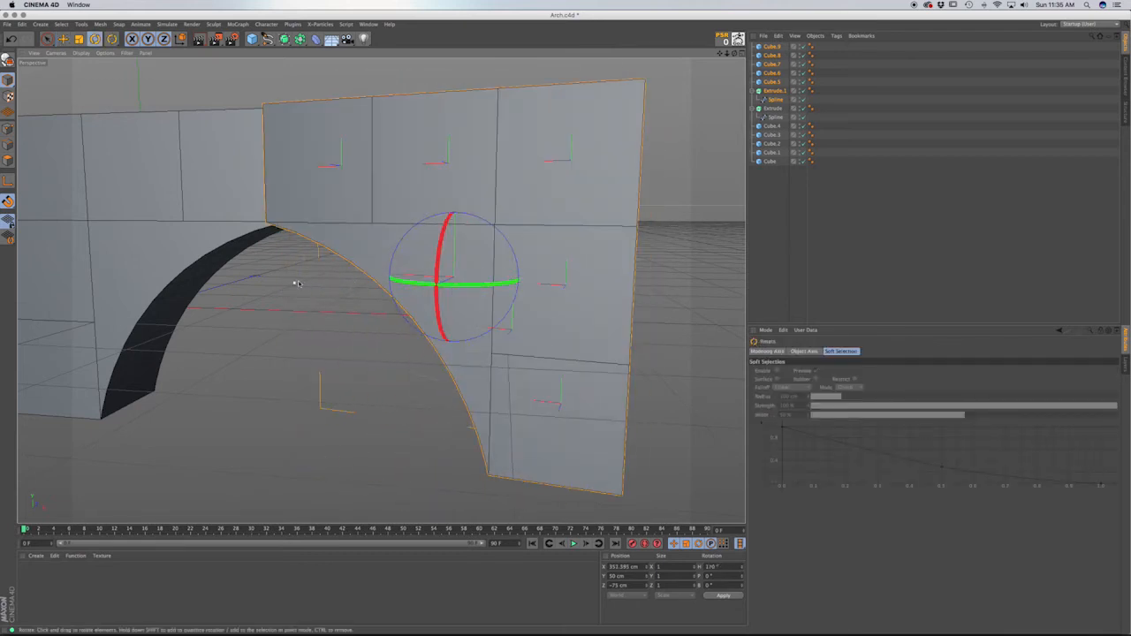
key(ctrl+z)
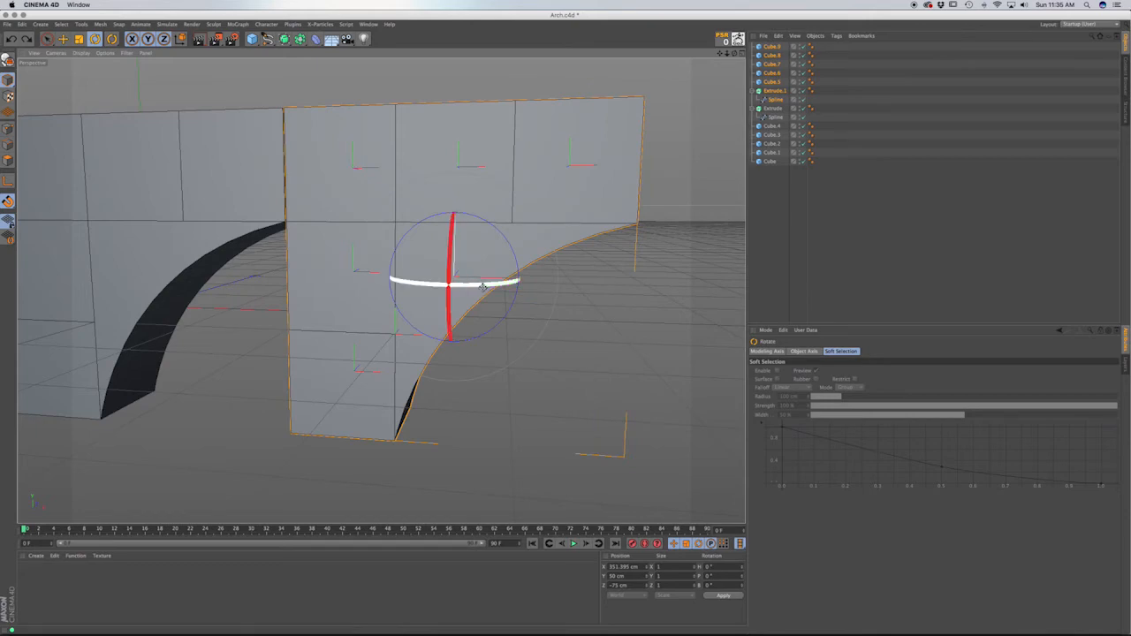
drag(478, 284, 442, 363)
Align the rotated half flush with the original half in the top view, at about X 351 cm and Z -25 cm.
key(e)
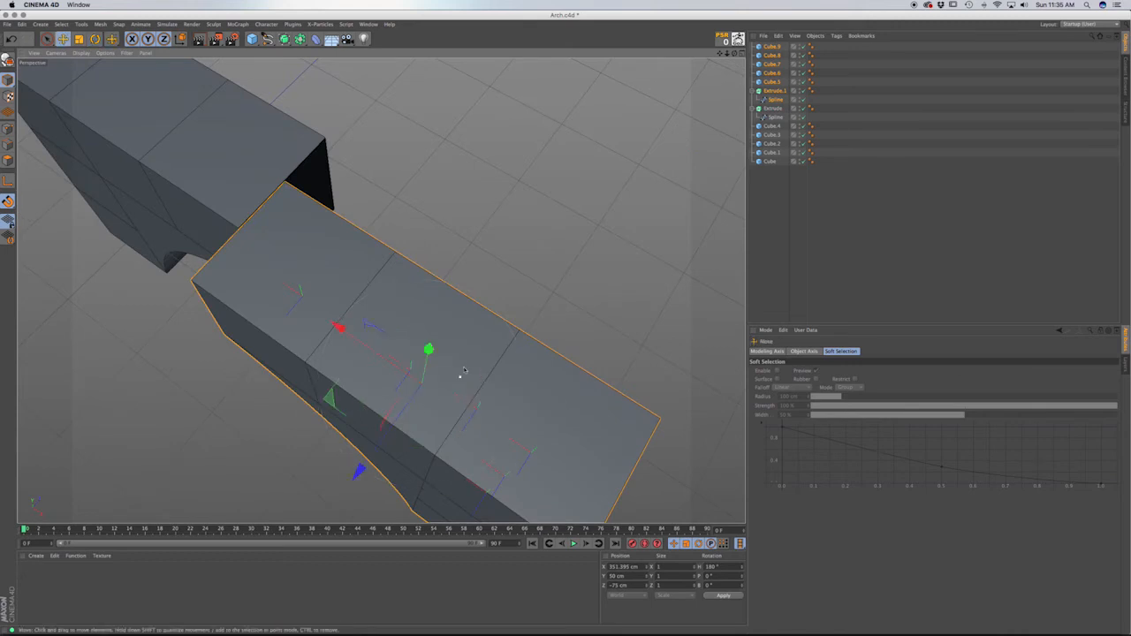
drag(358, 473, 393, 428)
key(F2)
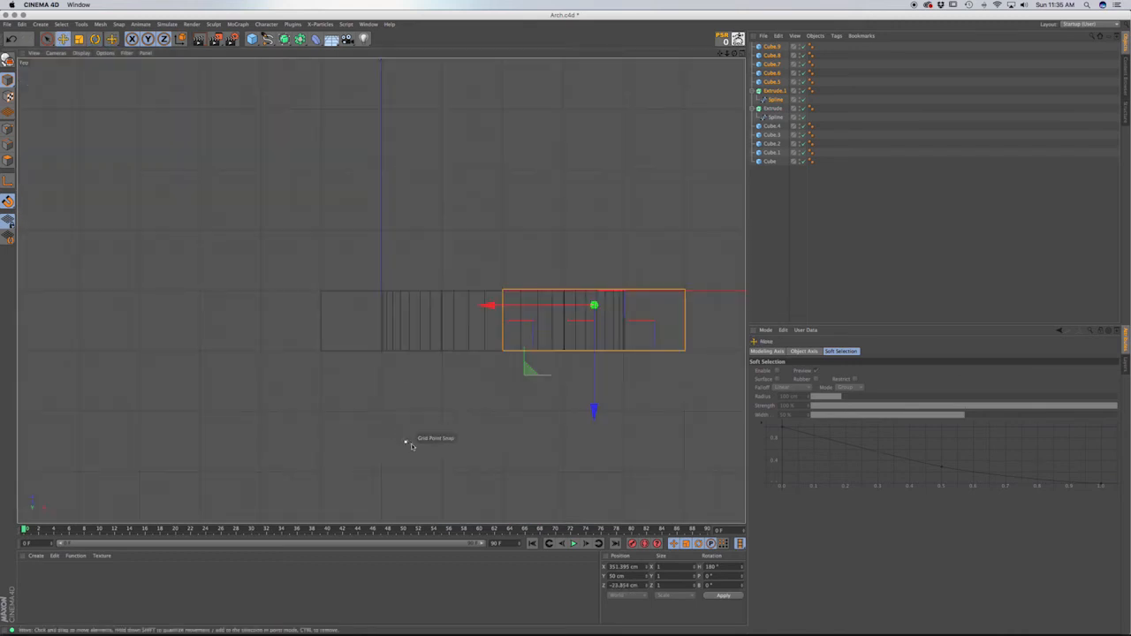
drag(593, 404, 534, 346)
scroll(535, 346, up, 4)
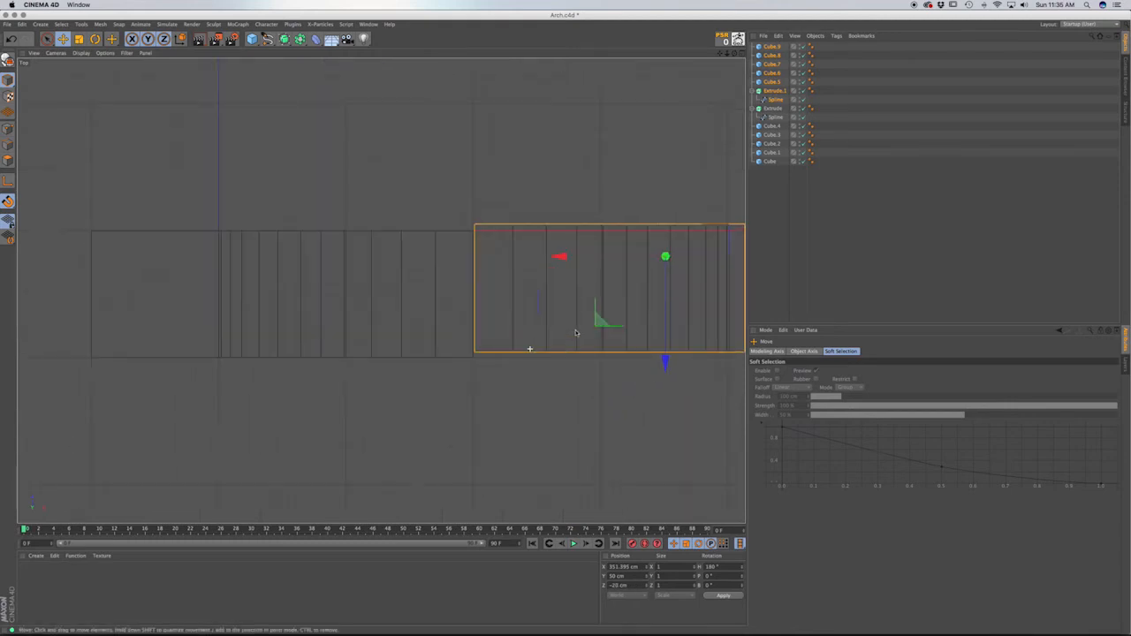
scroll(580, 291, up, 1)
drag(682, 350, 681, 362)
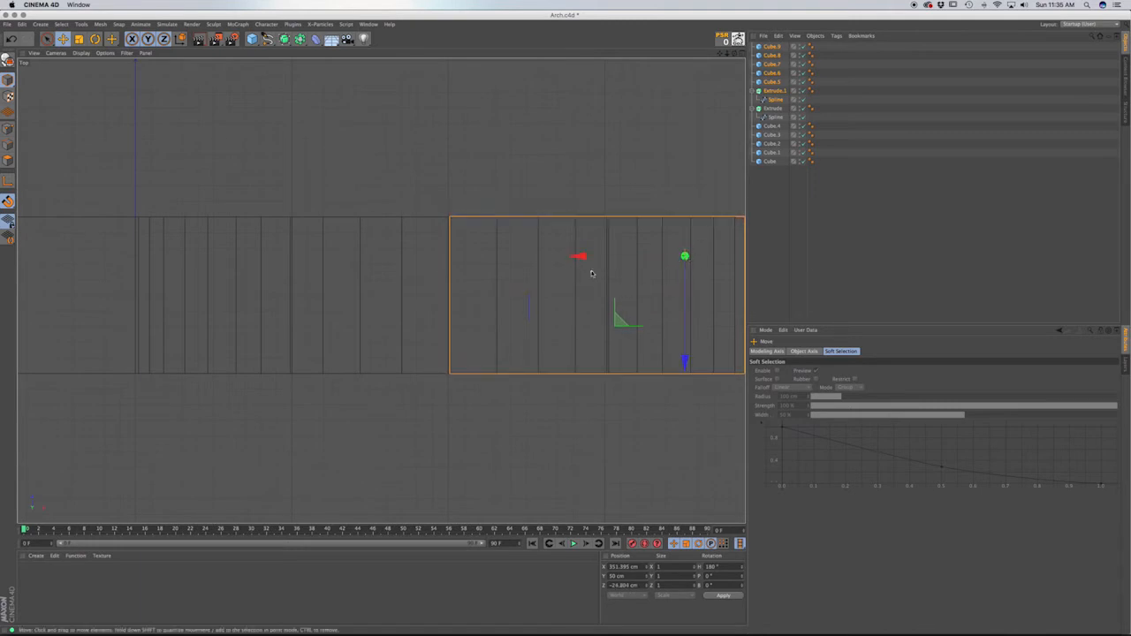
drag(578, 257, 578, 258)
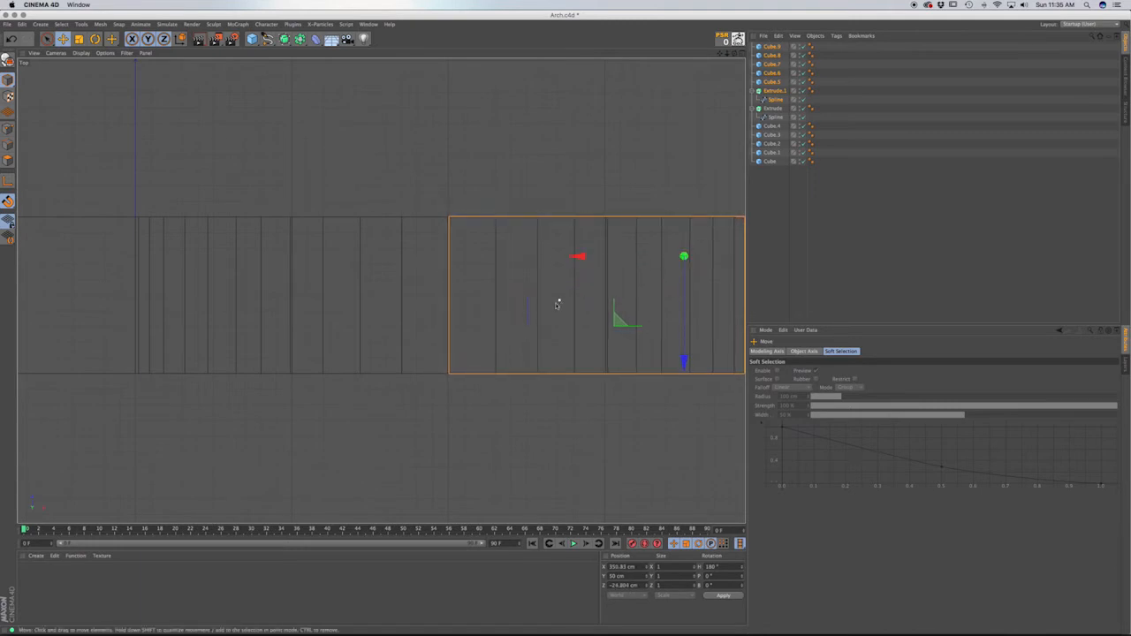
Inspect the completed arch in the perspective view and delete the rotated half.
key(F1)
alt+drag(449, 380, 442, 397)
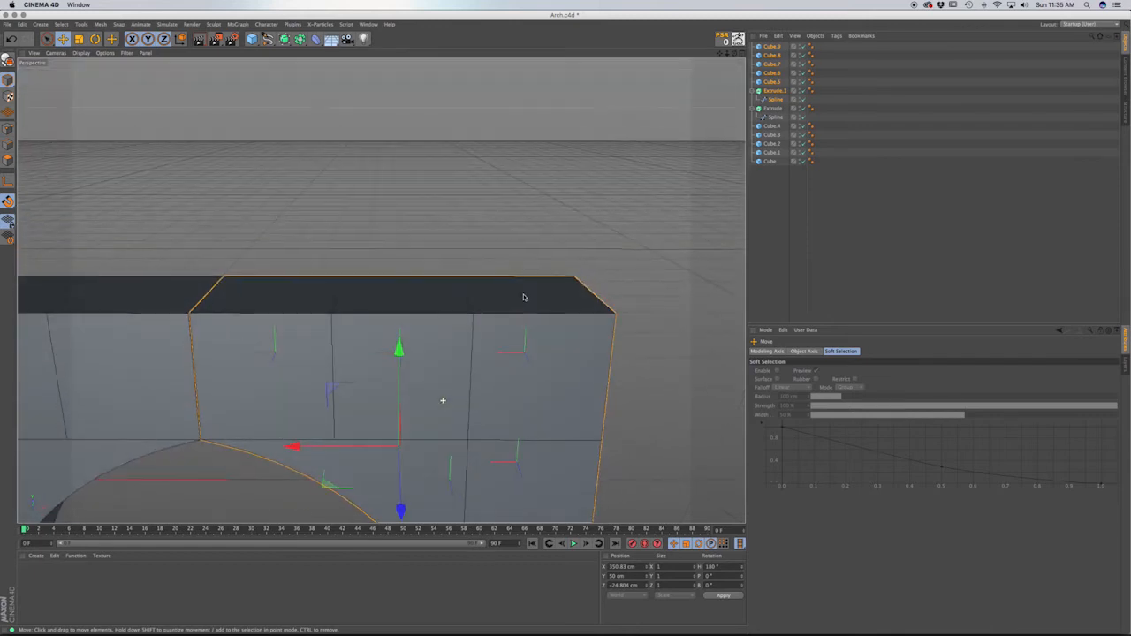
alt+middle_drag(454, 381, 553, 209)
scroll(553, 208, down, 5)
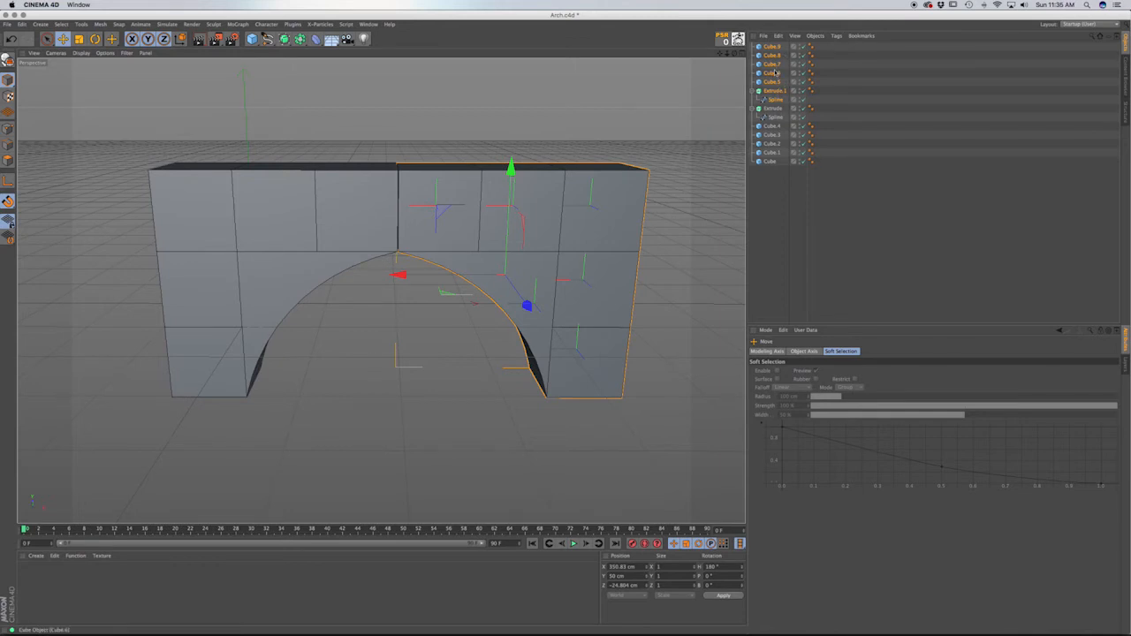
key(Delete)
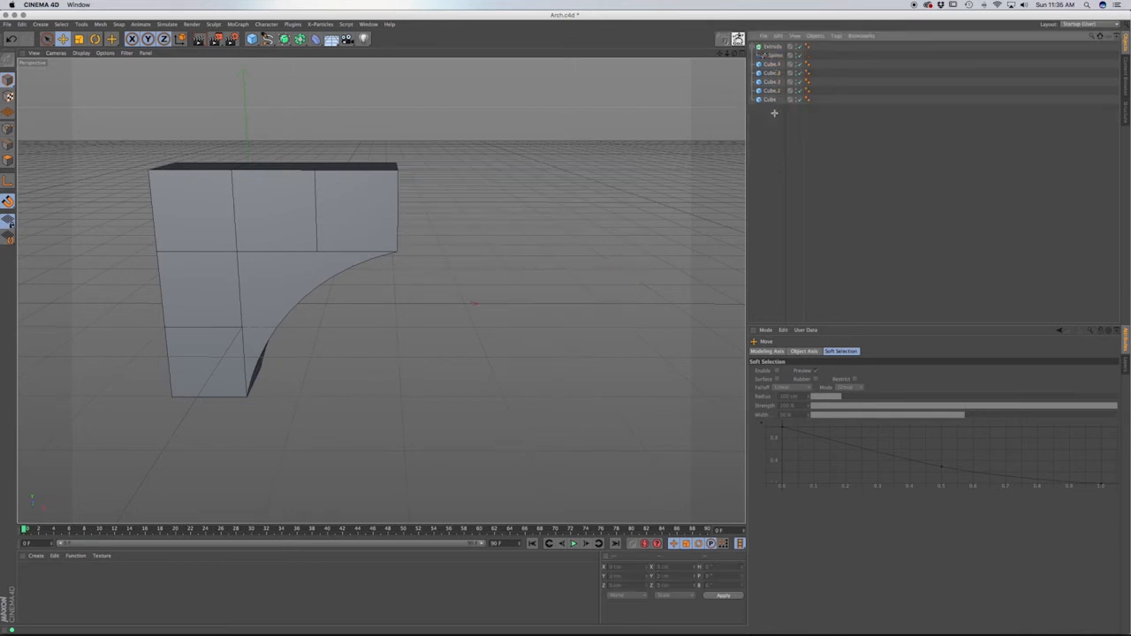
Delete the five cubes of the half arch and rename the remaining Extrude object.
drag(773, 113, 769, 66)
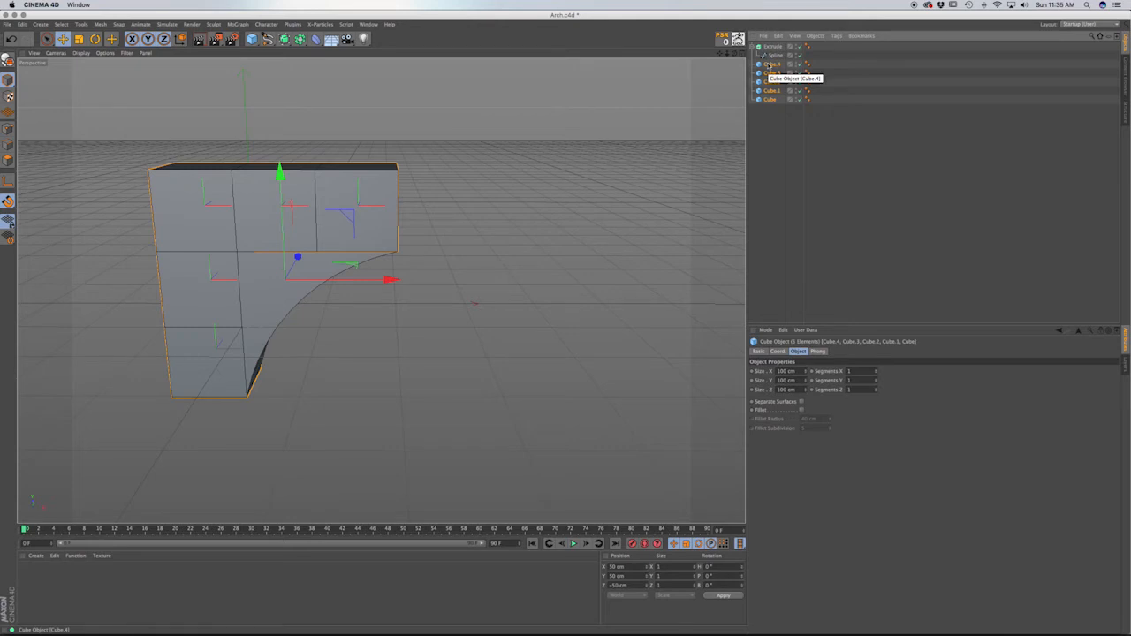
key(Delete)
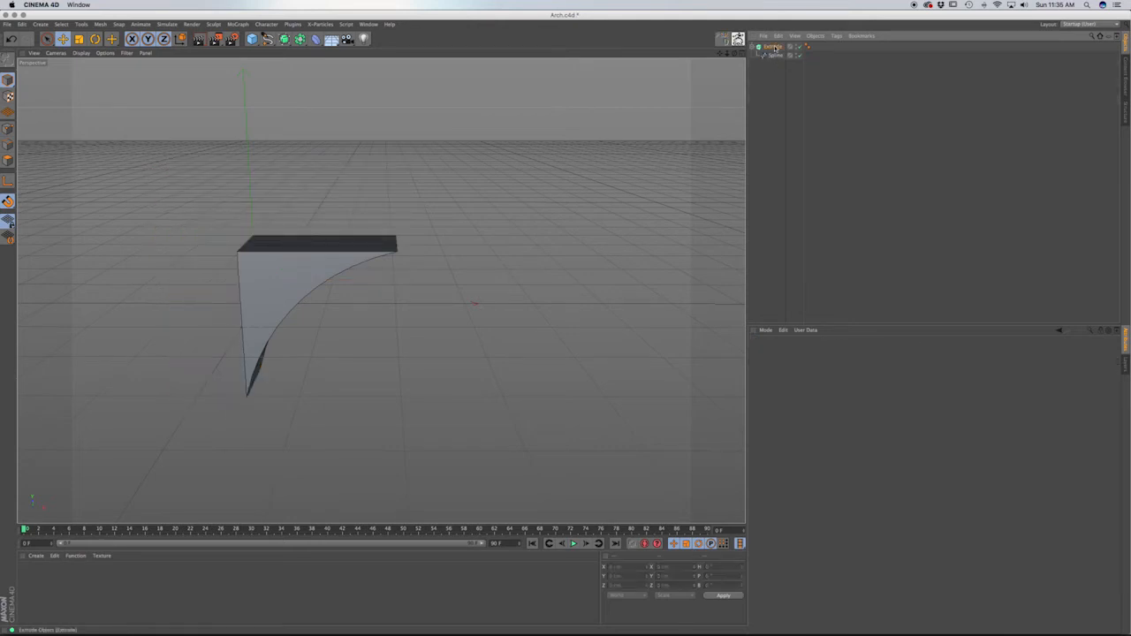
click(773, 46)
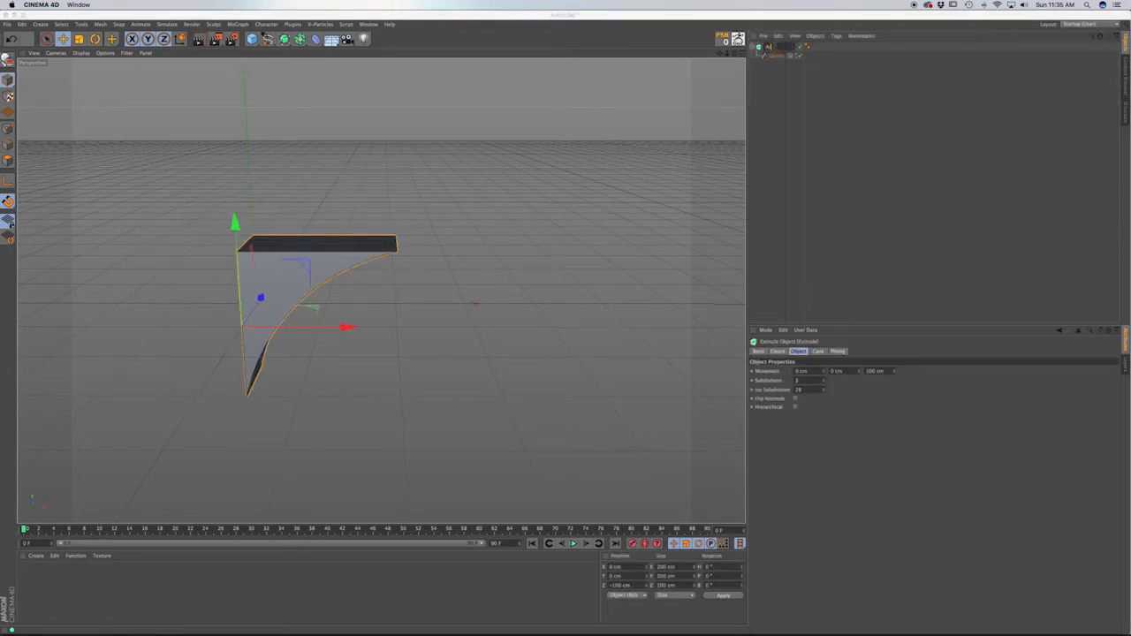
key(Return)
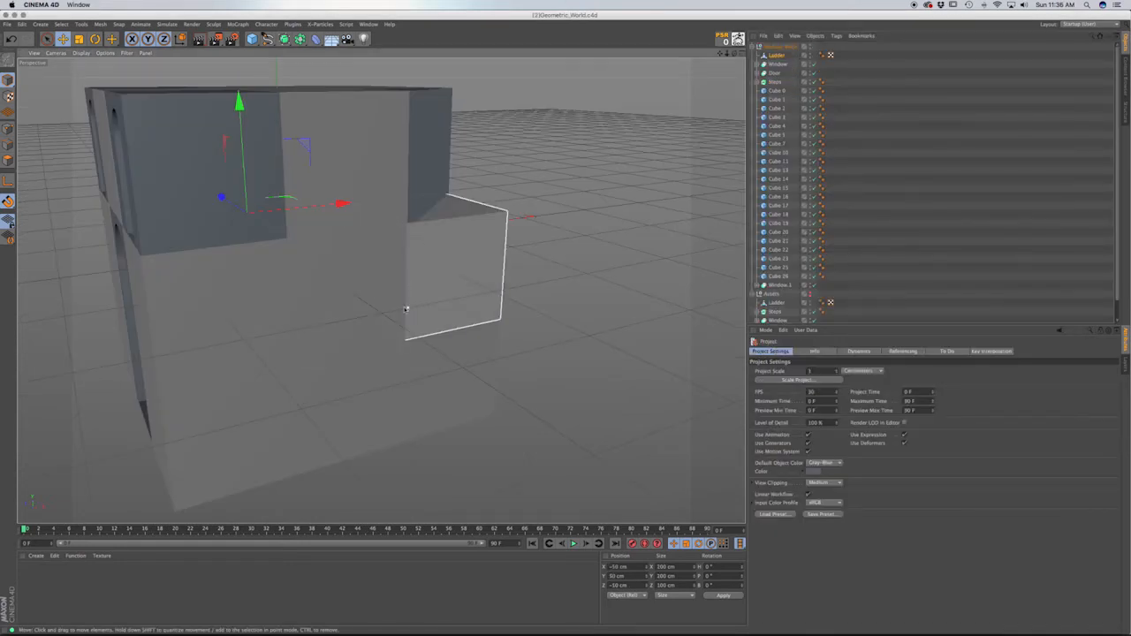
In the Geometric_World scene, delete Cube 2, located below the Ladder block.
scroll(405, 309, up, 3)
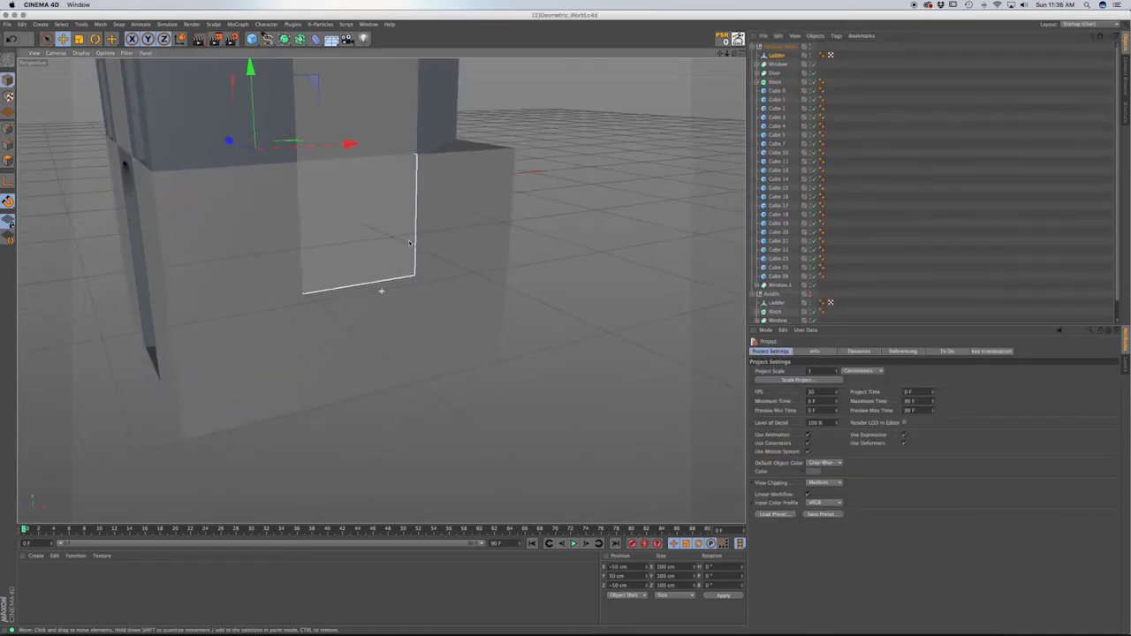
scroll(412, 244, up, 2)
scroll(415, 256, down, 3)
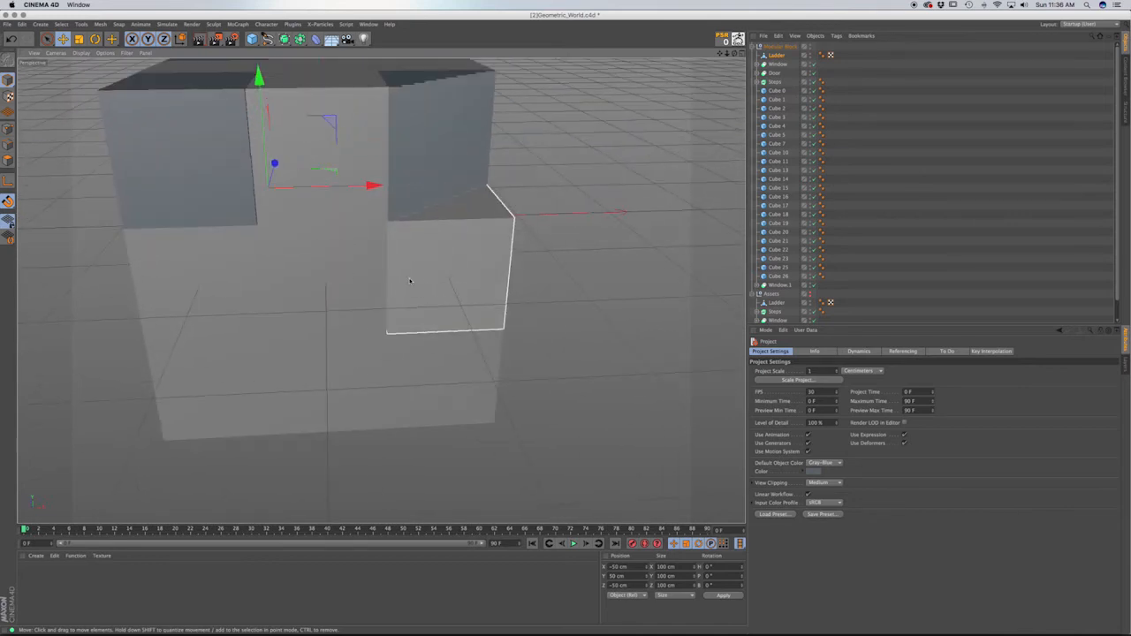
alt+drag(406, 280, 461, 229)
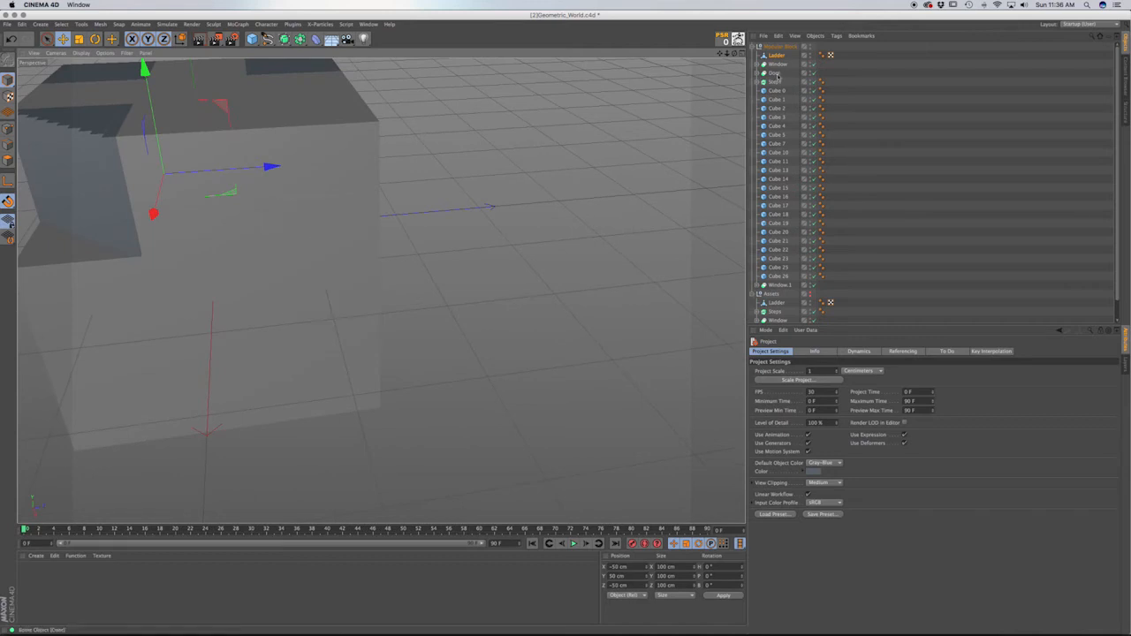
click(777, 55)
alt+drag(244, 306, 424, 362)
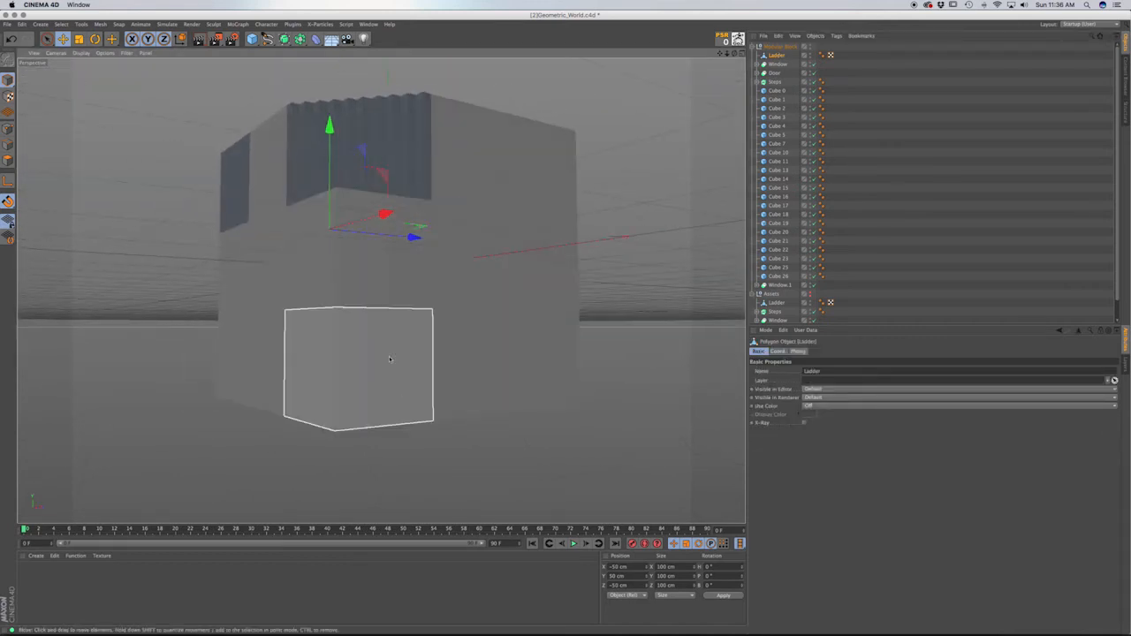
click(418, 386)
alt+drag(255, 354, 256, 348)
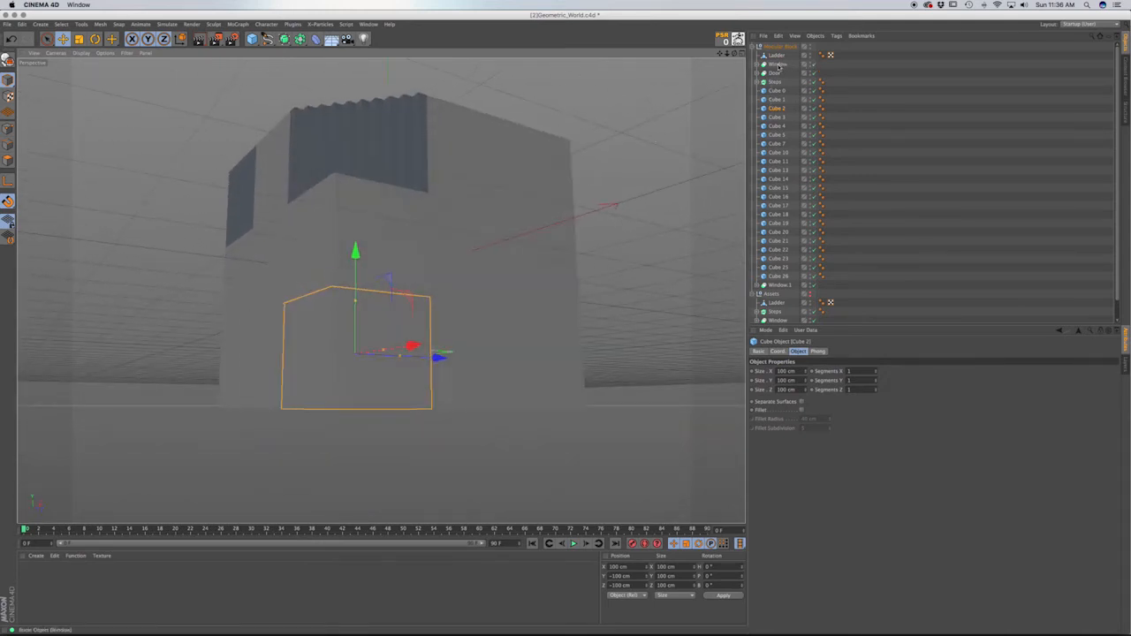
click(777, 55)
click(362, 342)
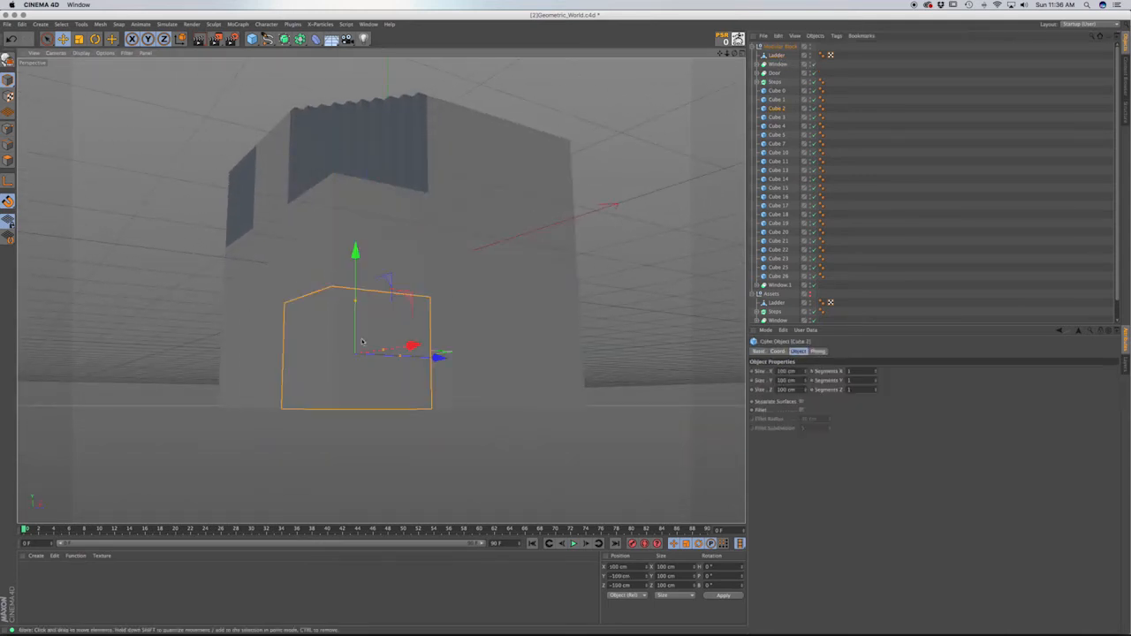
key(Delete)
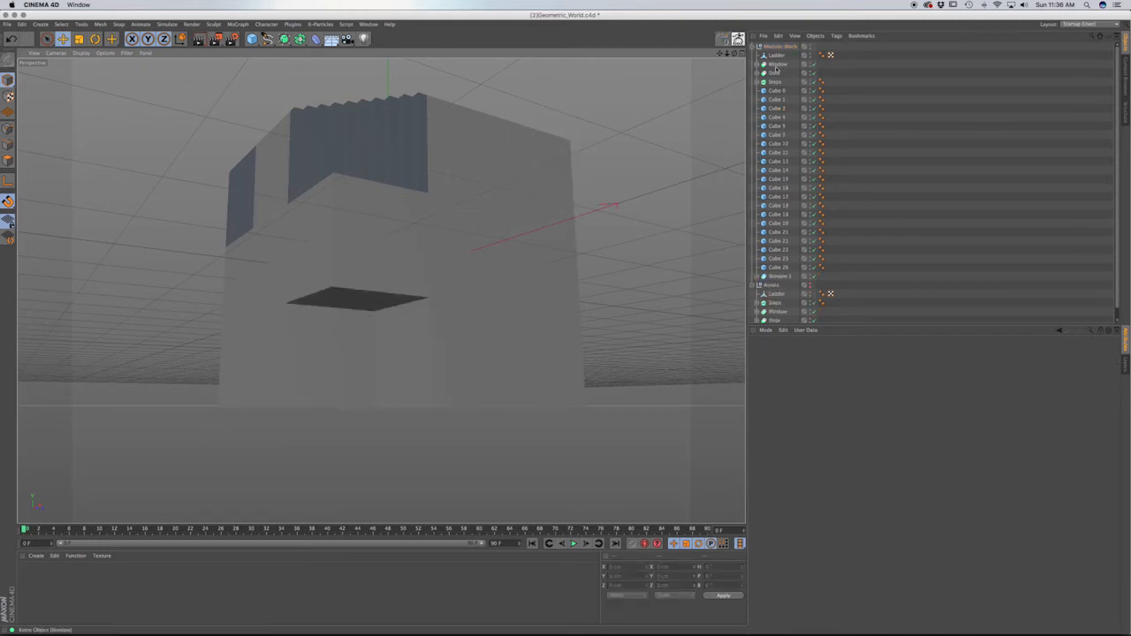
Move the block's Ladder to Z -100 cm in the top view and lower it to about Y -98.5 cm.
click(780, 56)
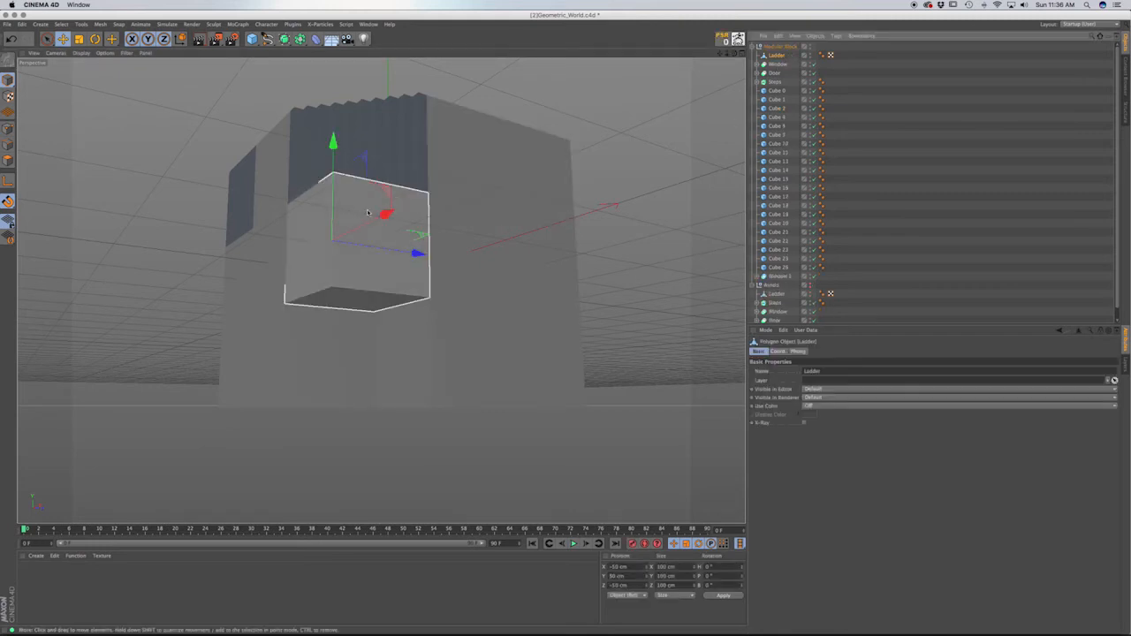
key(F2)
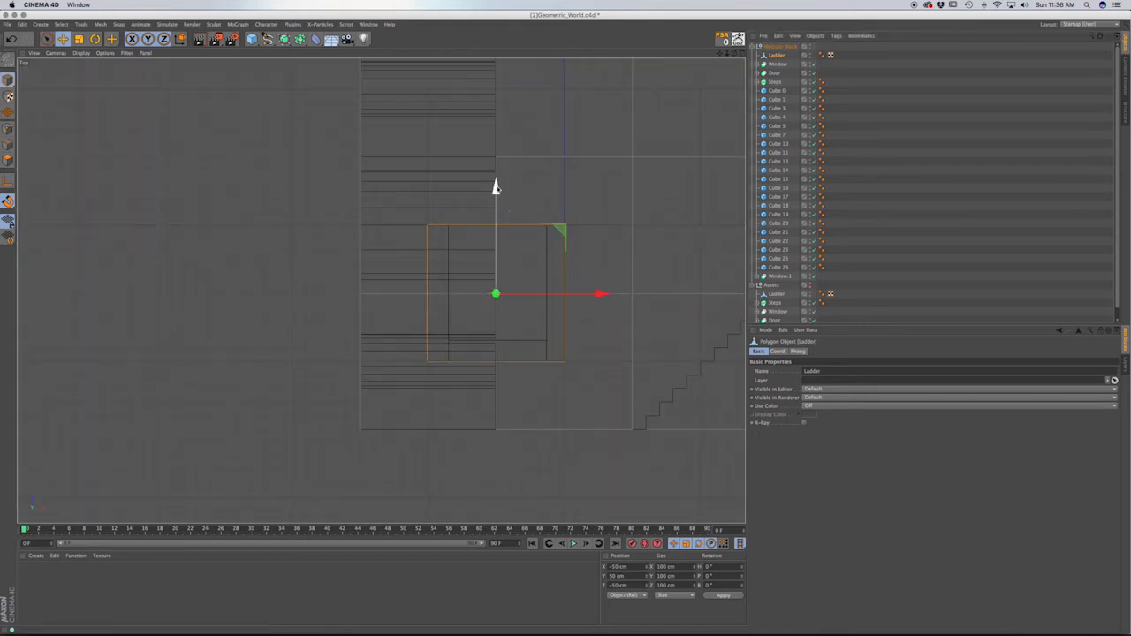
drag(495, 186, 494, 256)
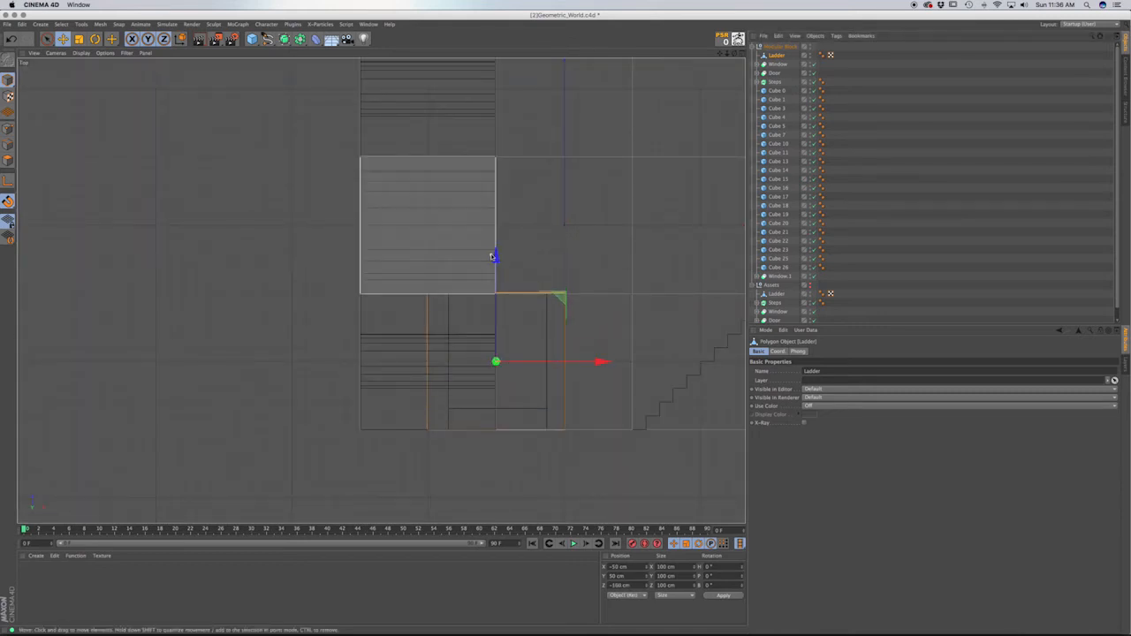
key(F1)
drag(297, 134, 321, 252)
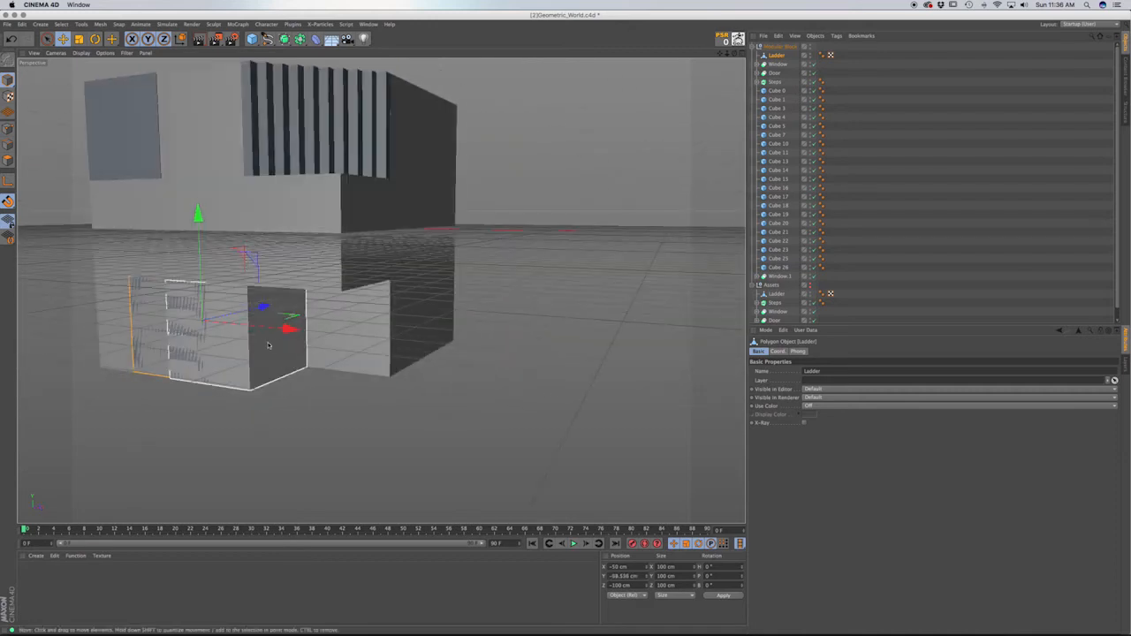
Shift the Ladder along X into the empty front corner and align it at X 100 cm in the top view.
drag(287, 323, 423, 347)
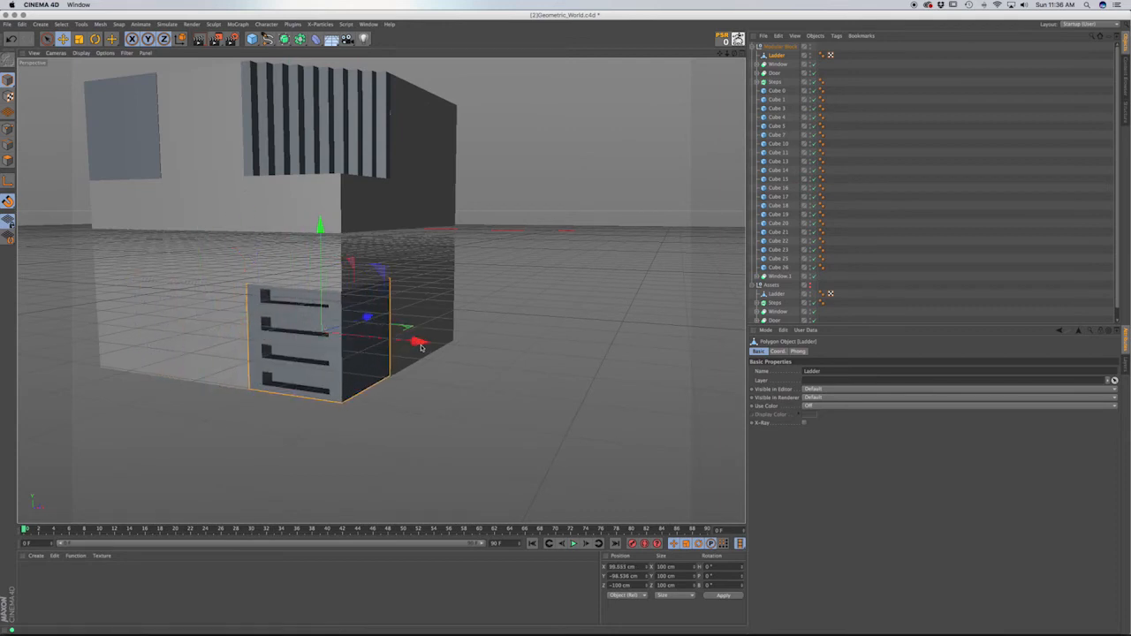
key(F2)
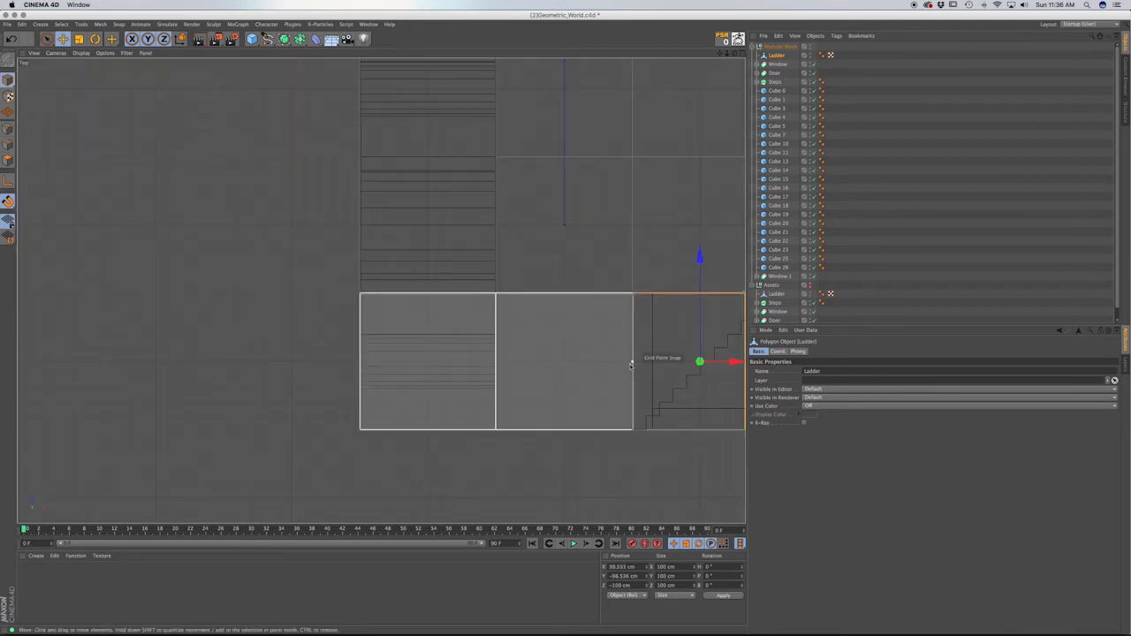
alt+middle_drag(612, 354, 403, 367)
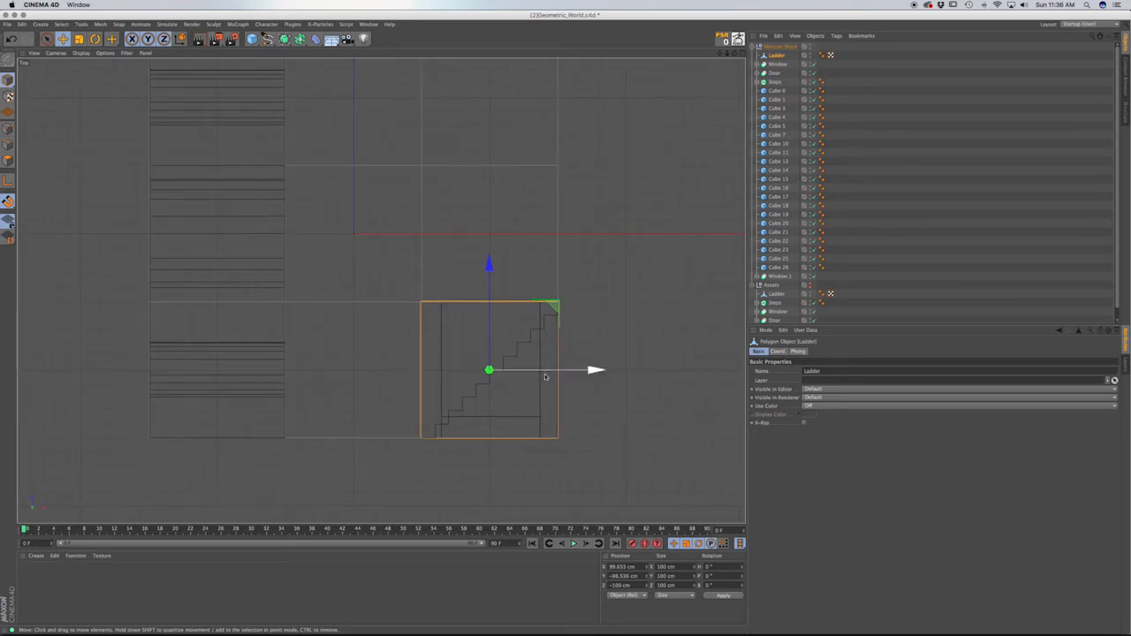
drag(597, 371, 599, 371)
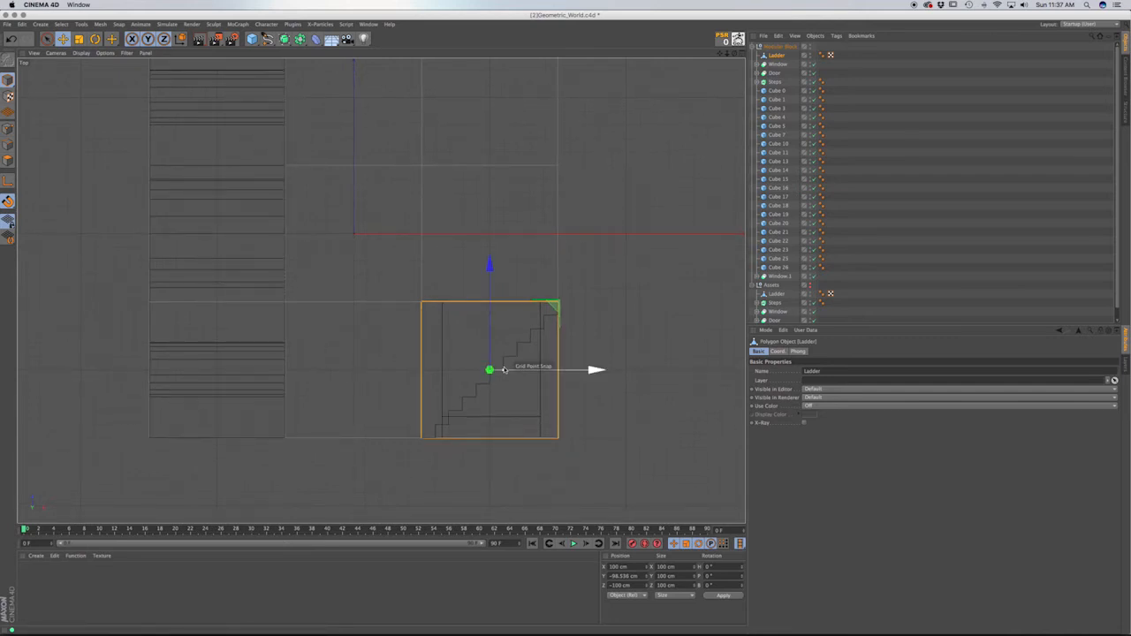
Rotate the Ladder's bank to -90° in the perspective view.
key(F1)
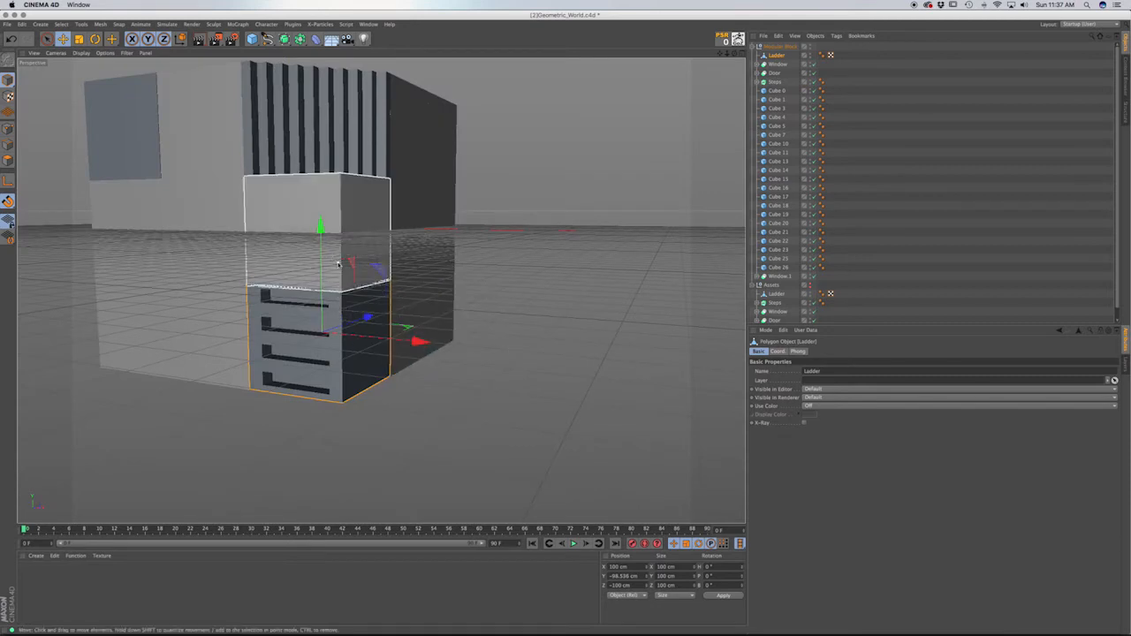
key(r)
drag(382, 328, 301, 235)
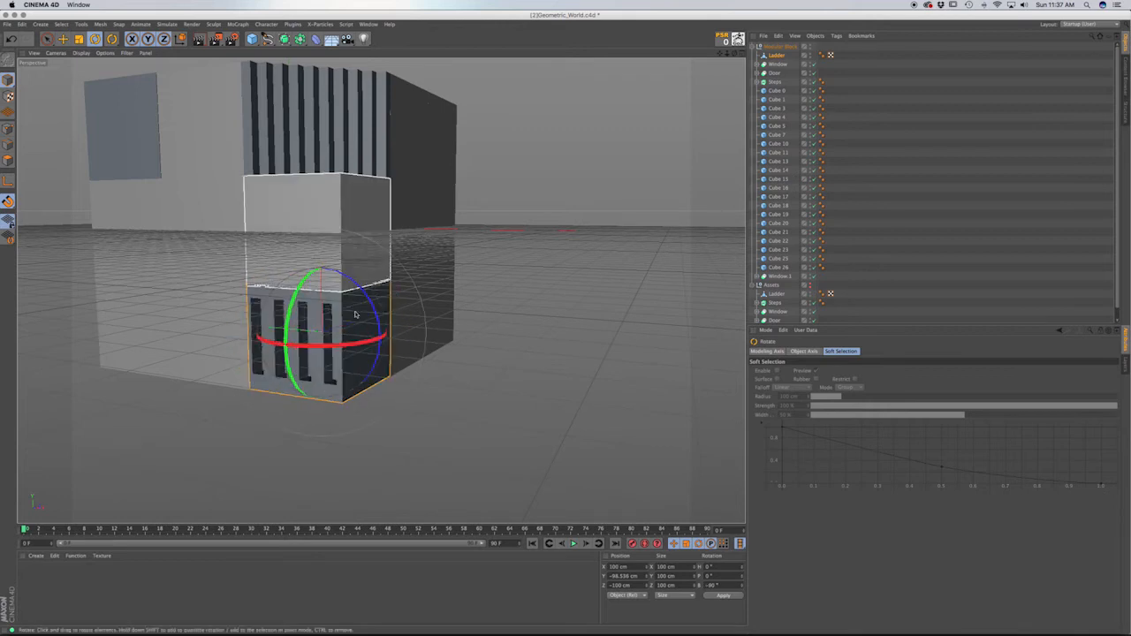
Delete the column of three stacked cubes, Cube 20, Cube 23 and Cube 26, at the block's back corner.
scroll(328, 301, down, 5)
alt+drag(345, 299, 643, 280)
alt+drag(470, 279, 402, 328)
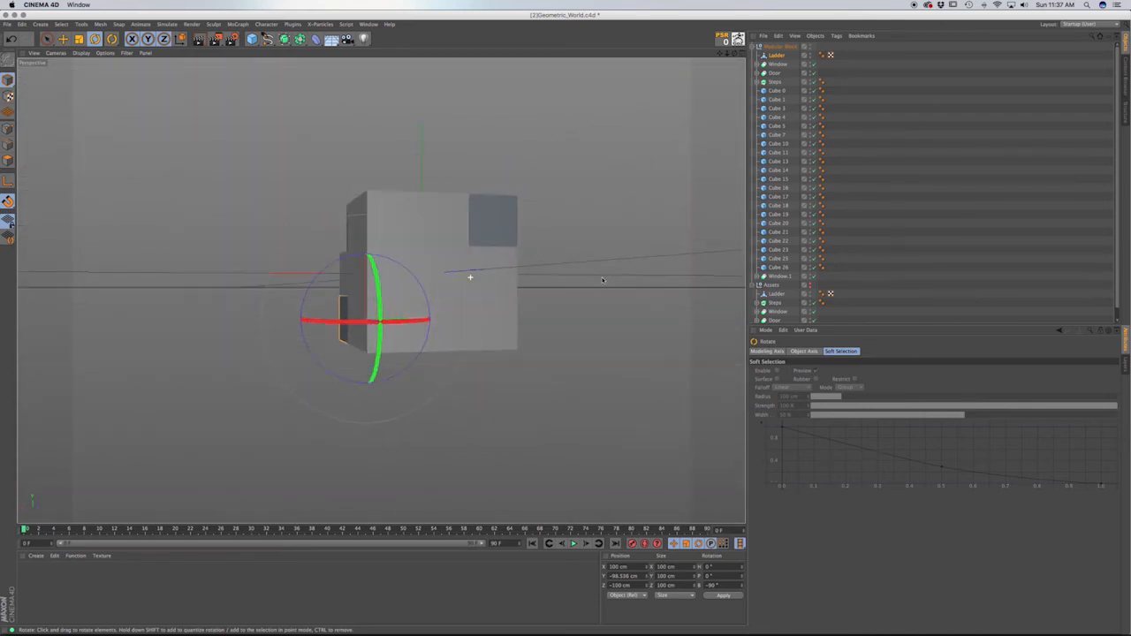
click(399, 292)
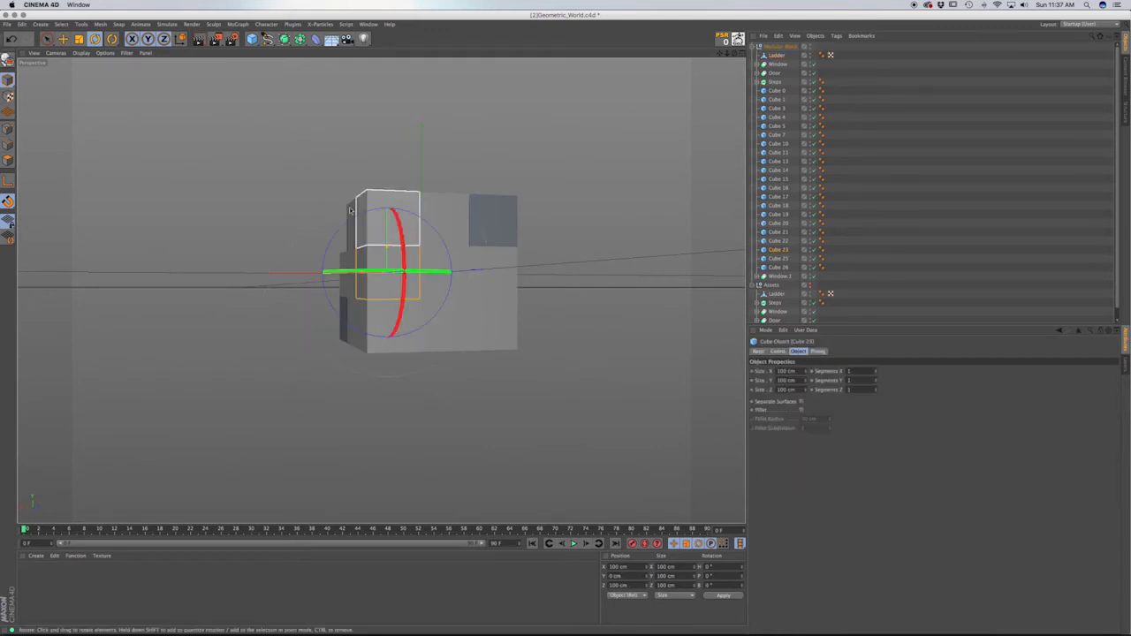
click(47, 38)
mouse_move(391, 203)
shift+mouse_down()
mouse_move(383, 310)
mouse_move(394, 327)
shift+mouse_up()
key(Delete)
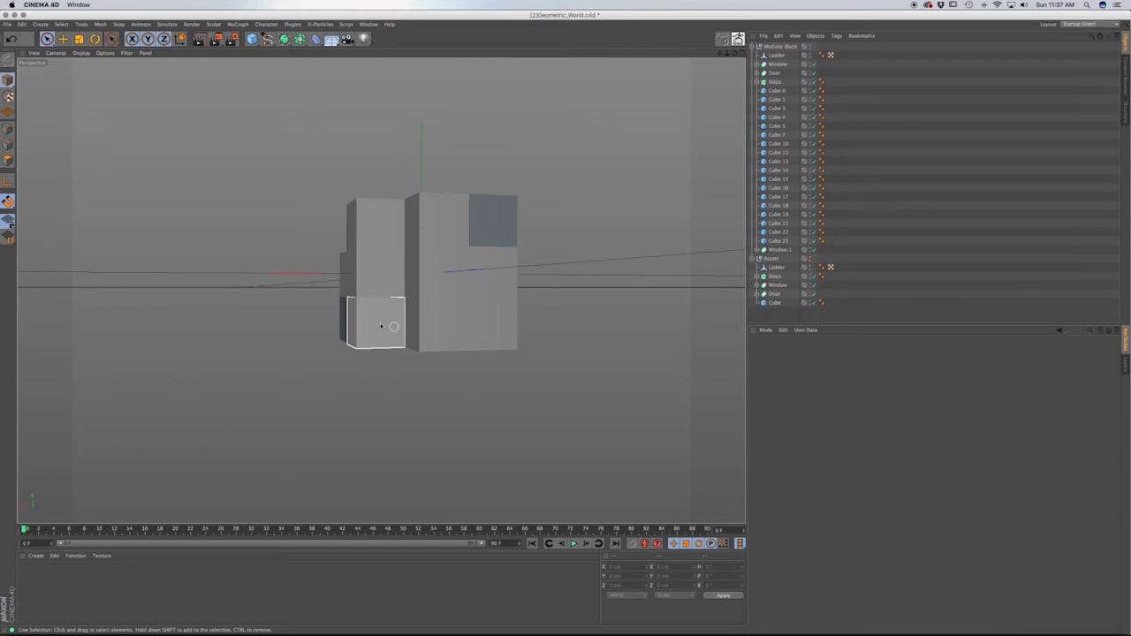
Duplicate the Ladder along Z into the base of the emptied back corner and align the copy at Z 100 cm.
click(344, 318)
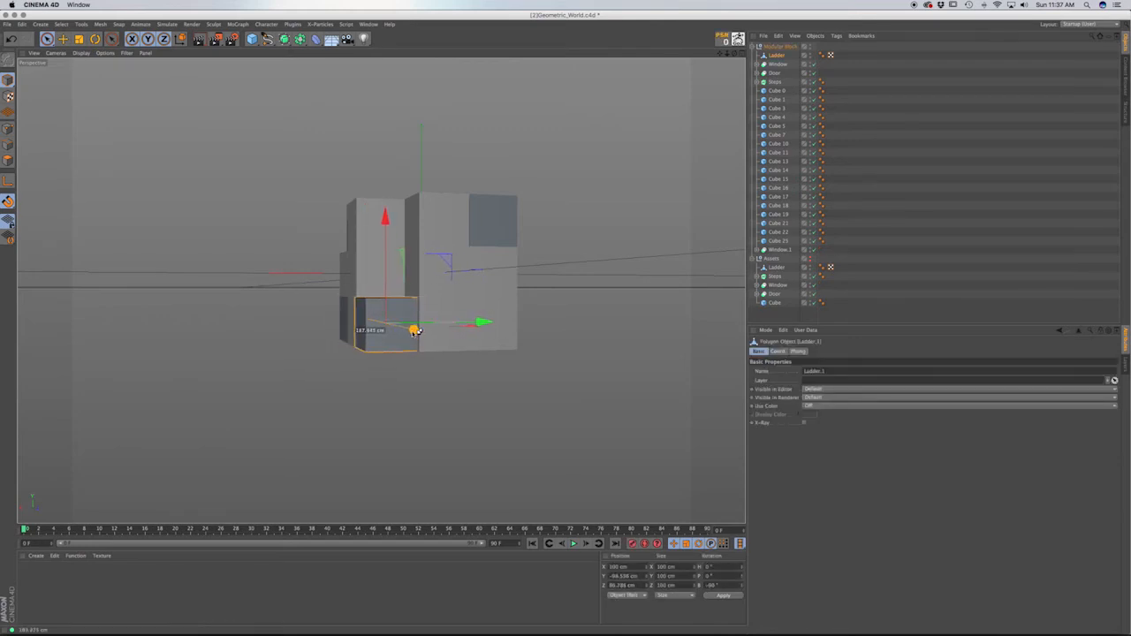
mouse_move(414, 331)
ctrl+mouse_down()
mouse_move(389, 322)
mouse_move(422, 311)
ctrl+mouse_up()
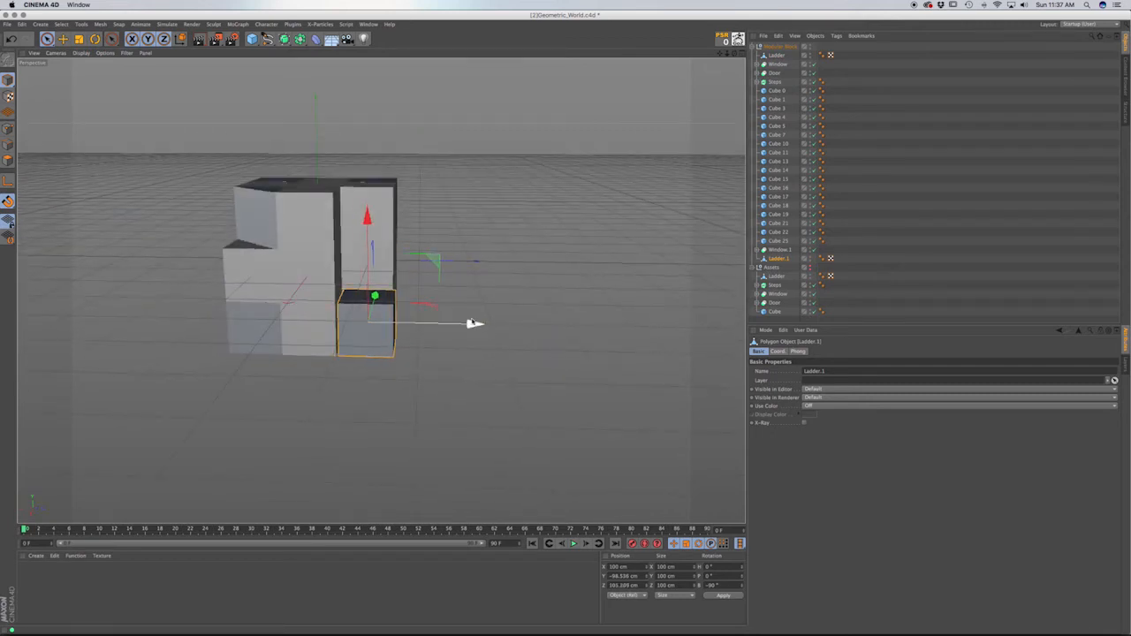
key(F2)
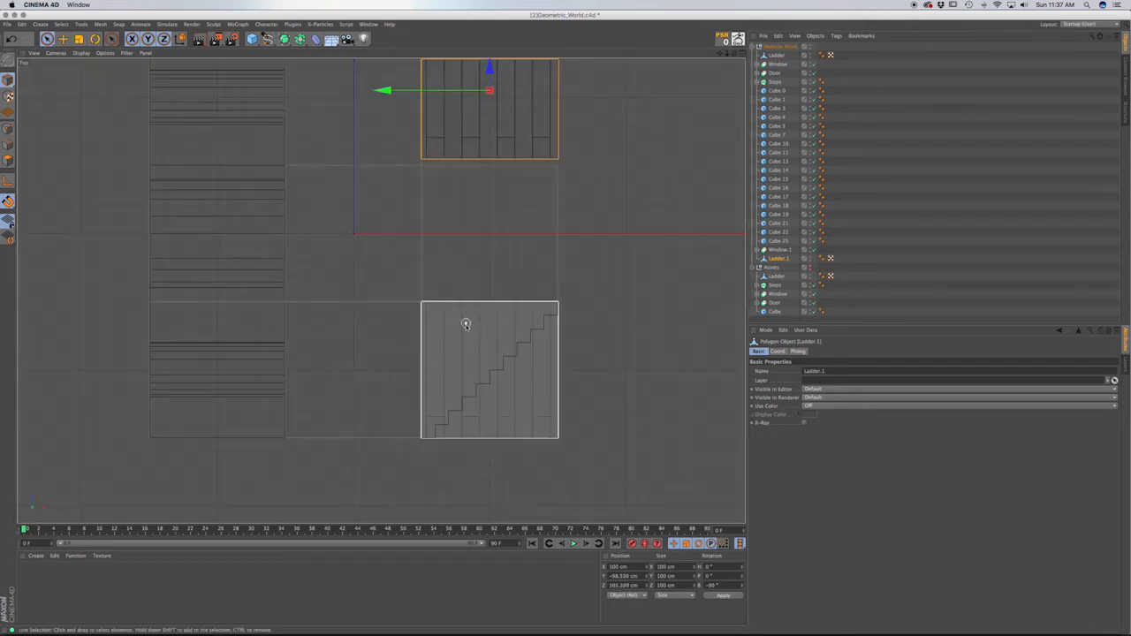
alt+middle_drag(474, 212, 441, 297)
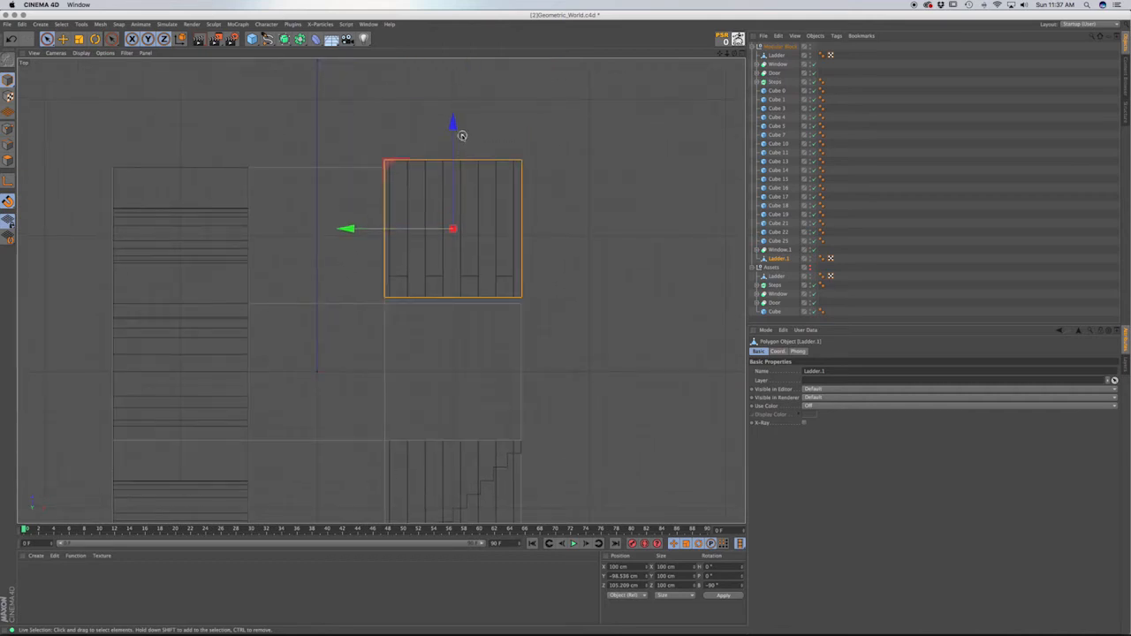
drag(453, 124, 455, 130)
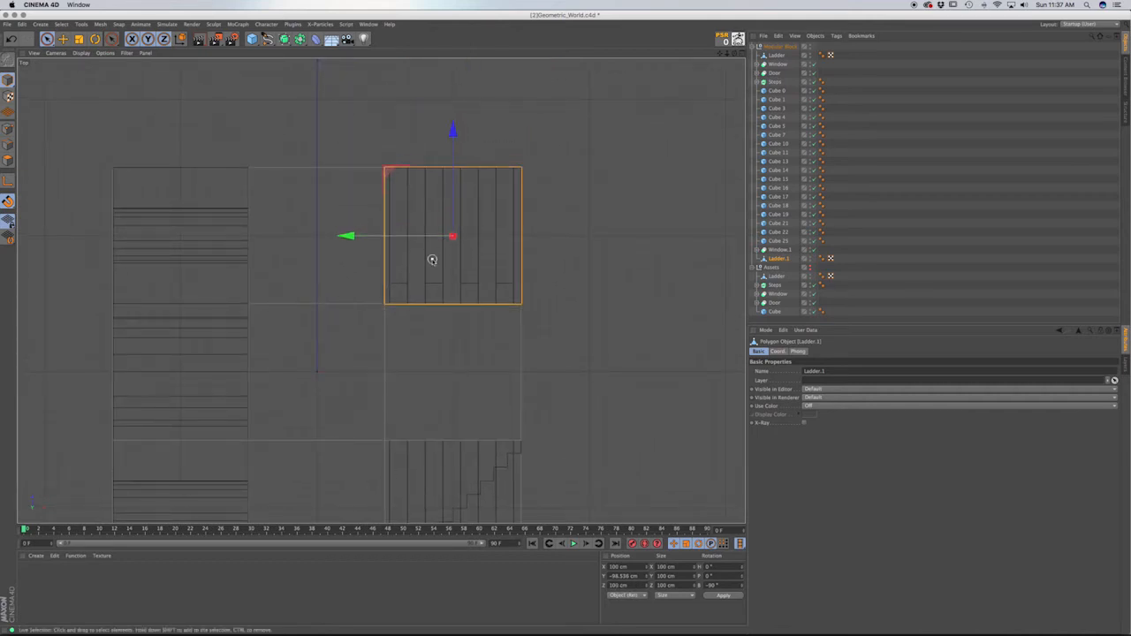
Rotate the copied Ladder to heading 90° and bank 0° and check its alignment in the top view.
key(F1)
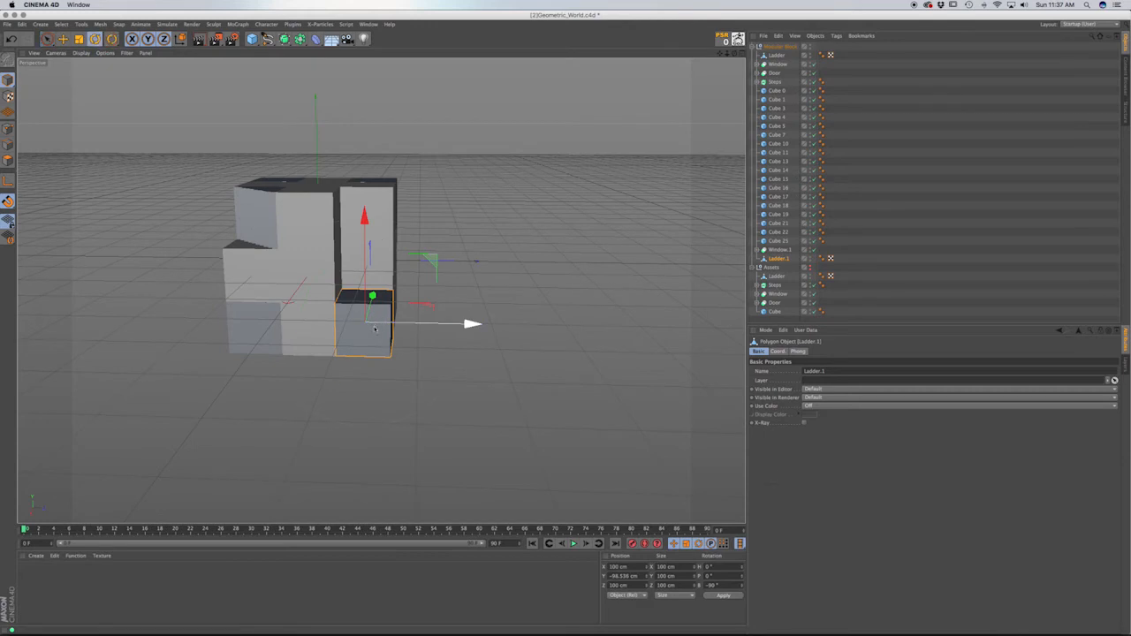
key(r)
drag(329, 331, 432, 334)
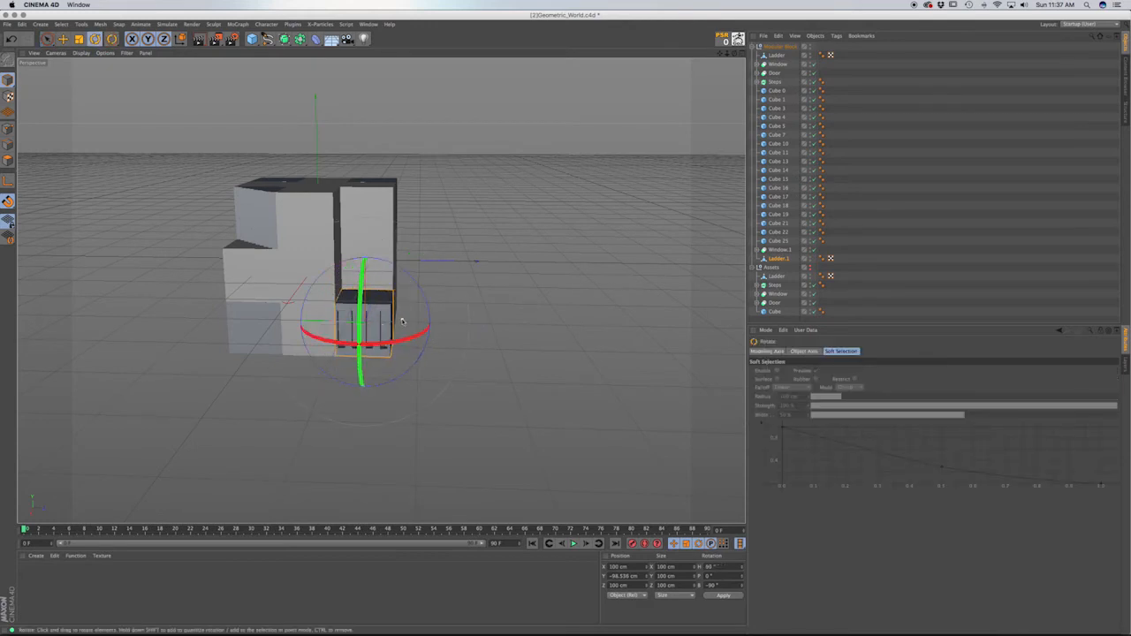
drag(407, 279, 412, 314)
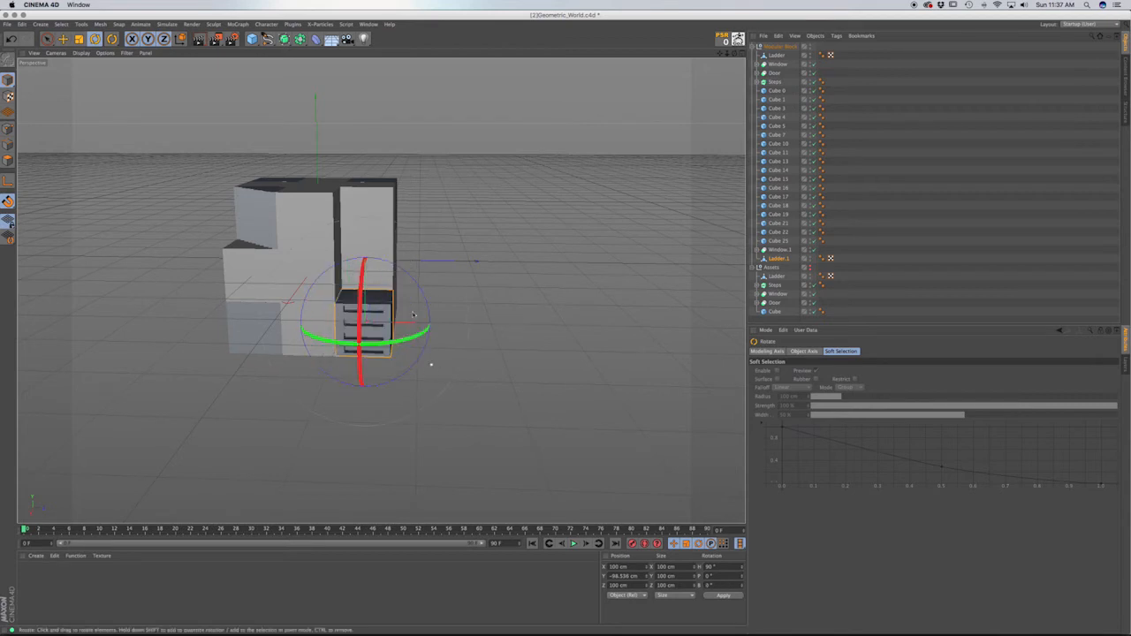
scroll(388, 294, up, 6)
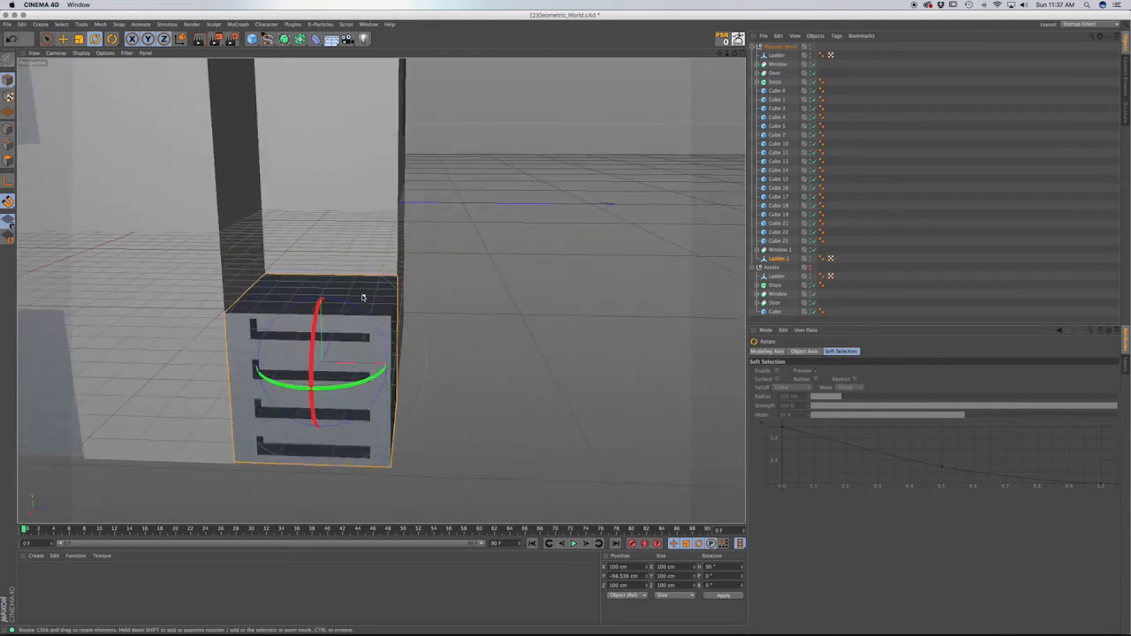
key(F2)
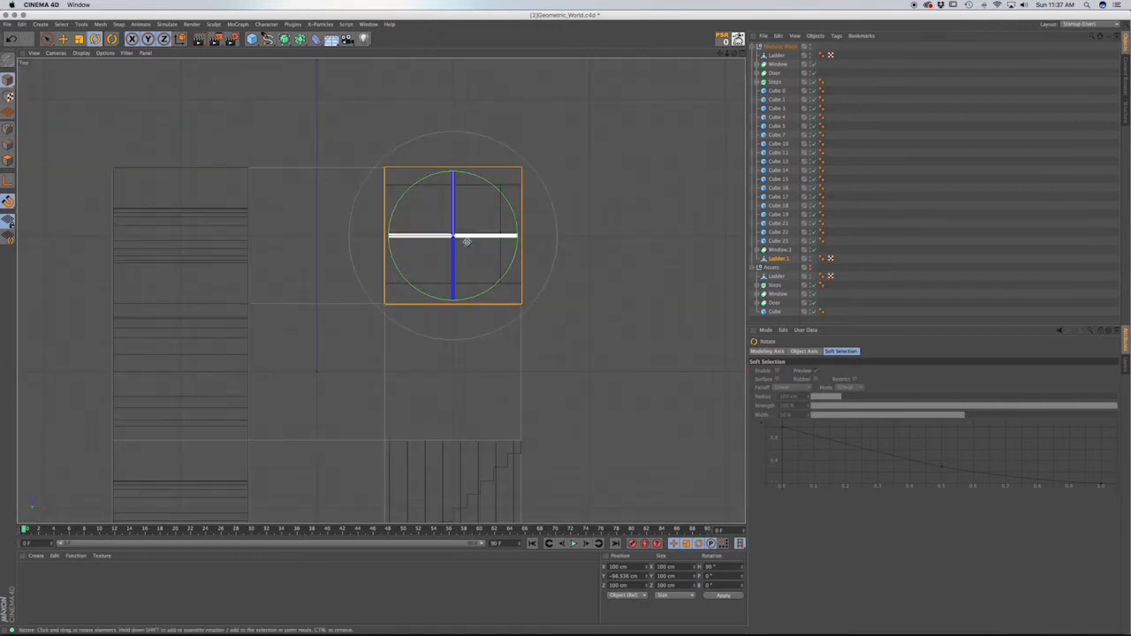
key(e)
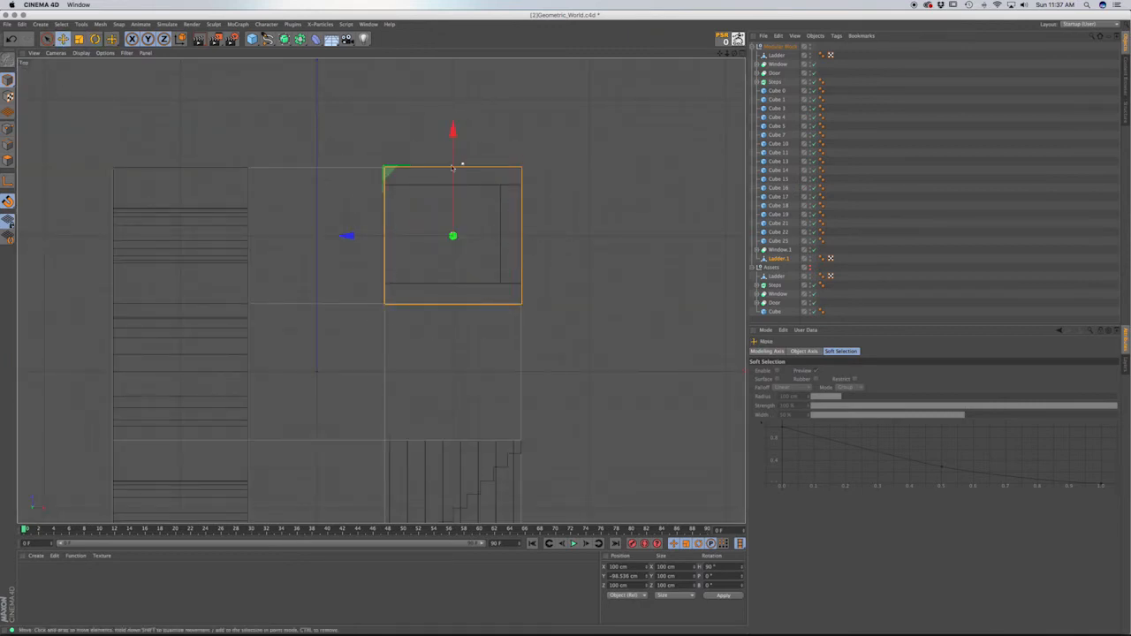
click(389, 172)
Duplicate the back-corner Ladder upward and align the copy at Y 0 cm in the front view.
key(F1)
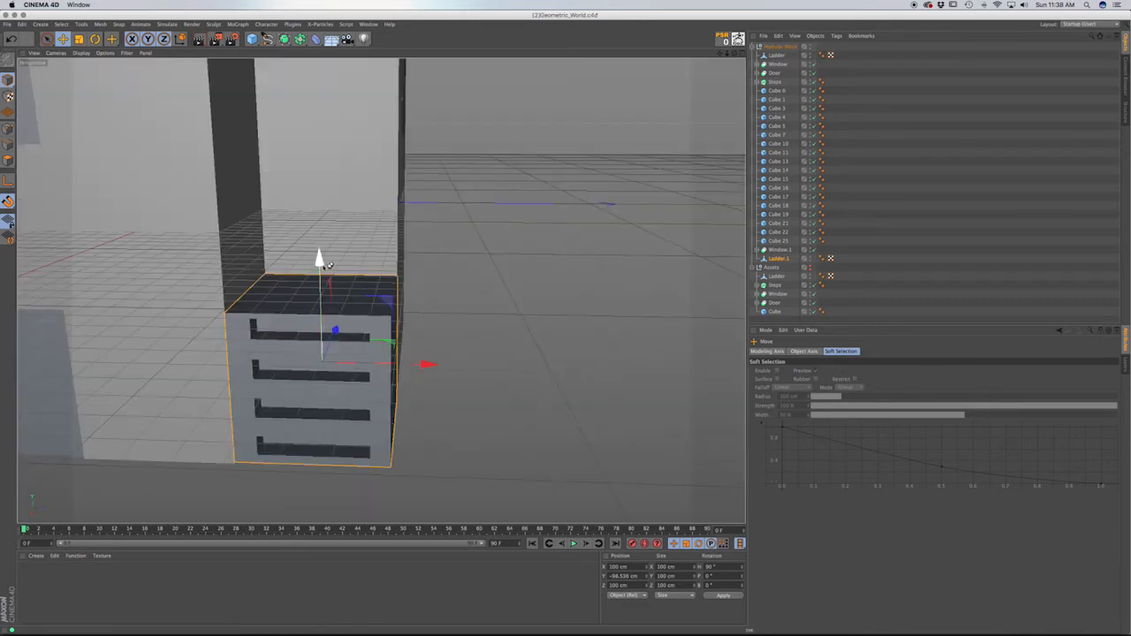
drag(318, 257, 323, 108)
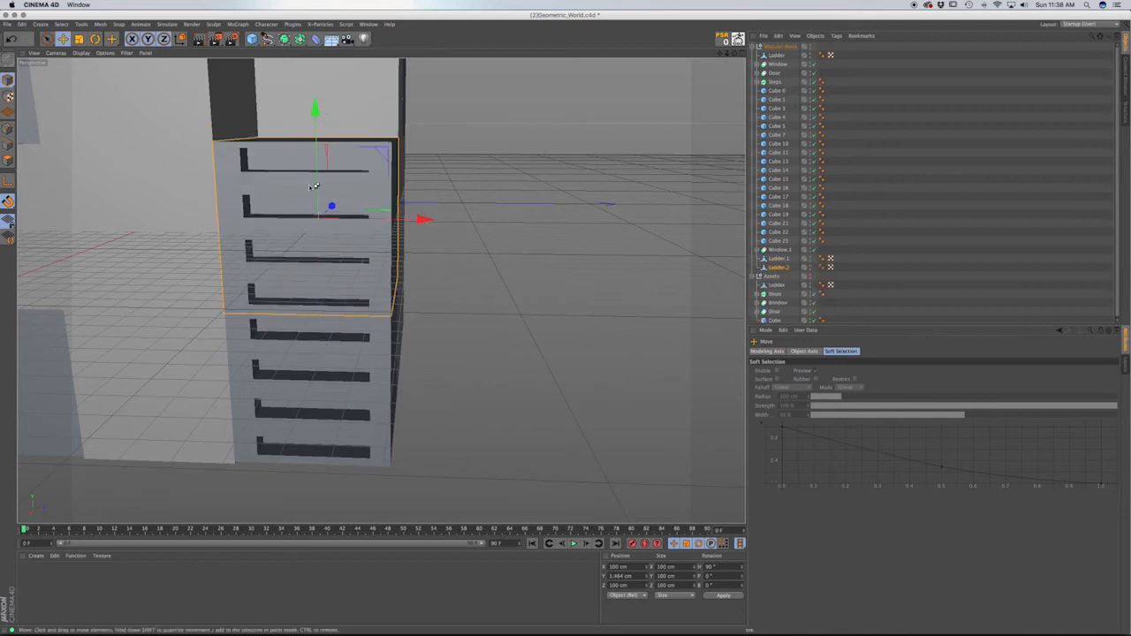
key(F4)
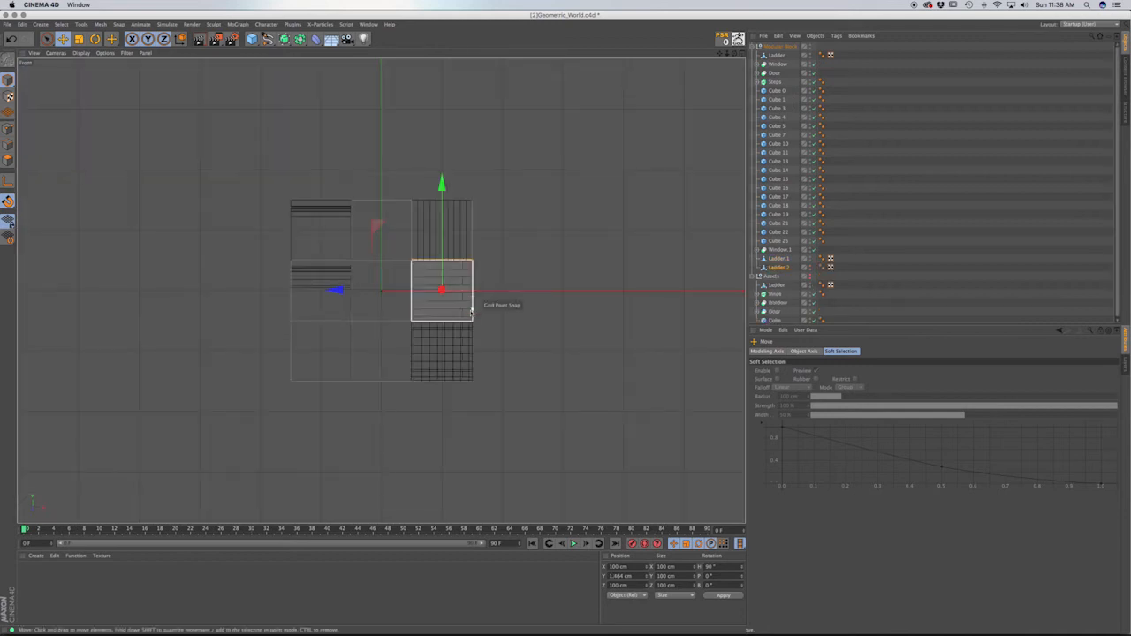
scroll(459, 297, up, 5)
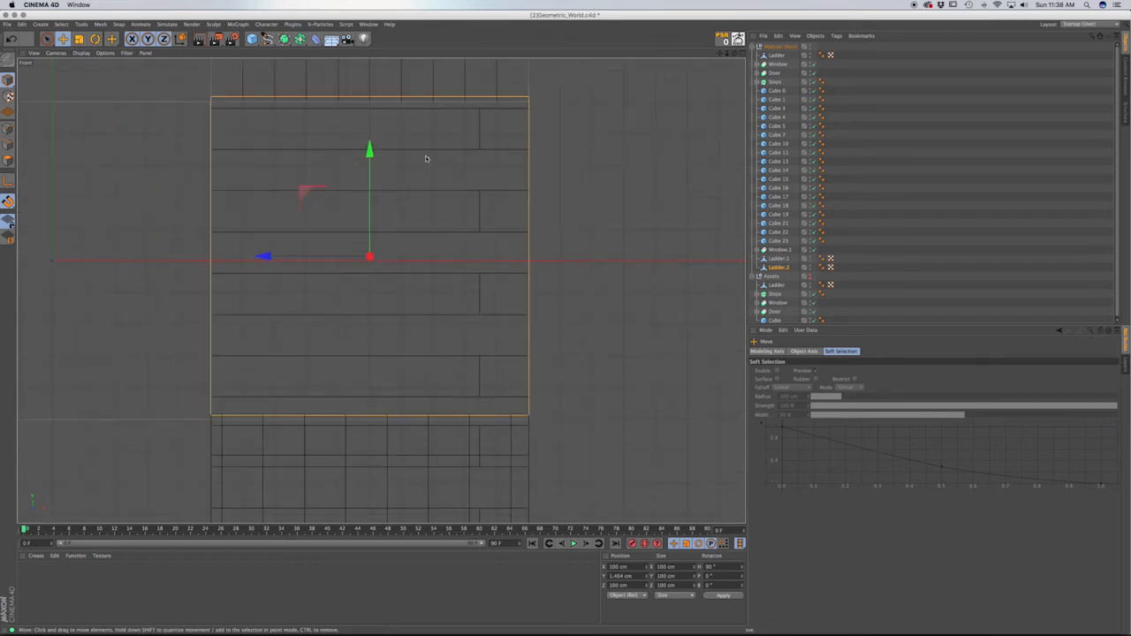
drag(369, 151, 369, 156)
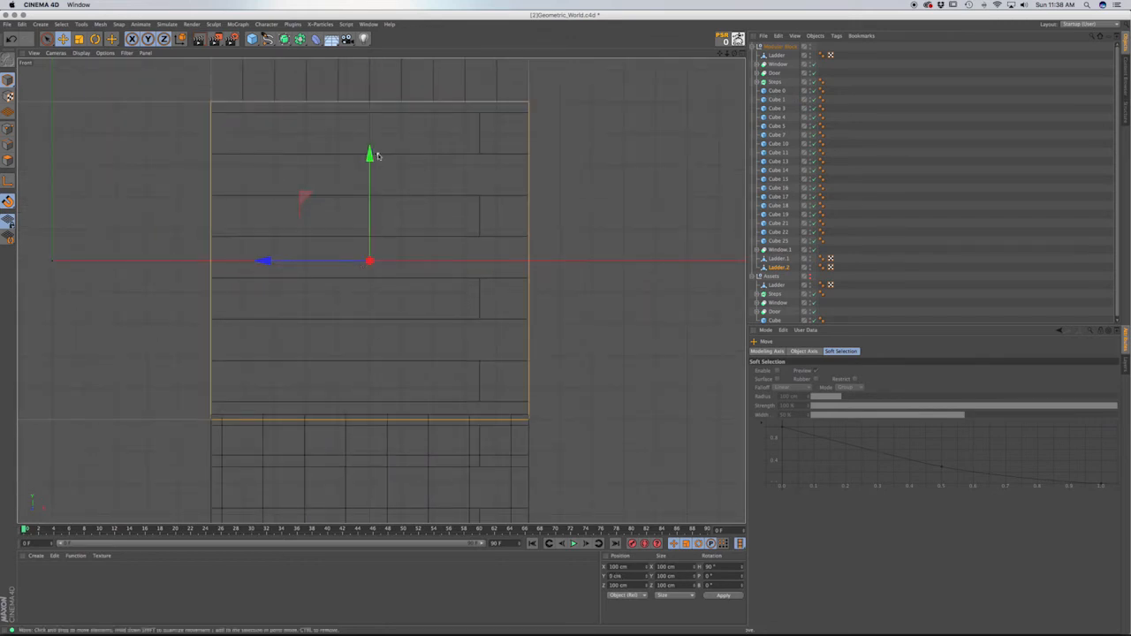
key(F2)
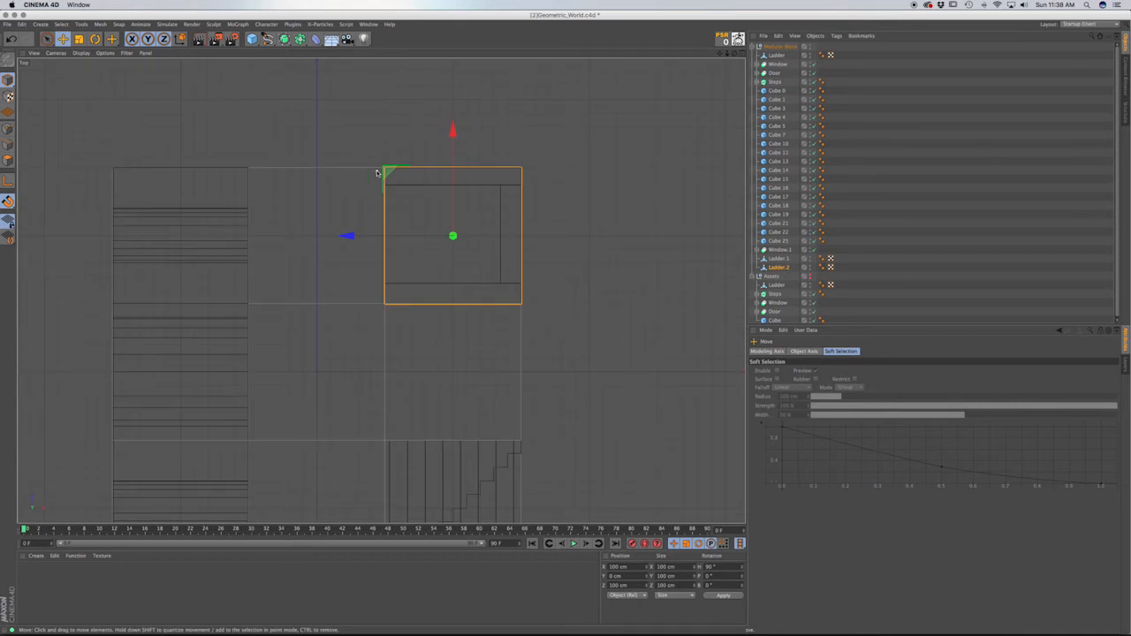
Duplicate the middle Ladder upward to top the column and align the copy at Y 100 cm.
key(F1)
drag(317, 106, 316, 0)
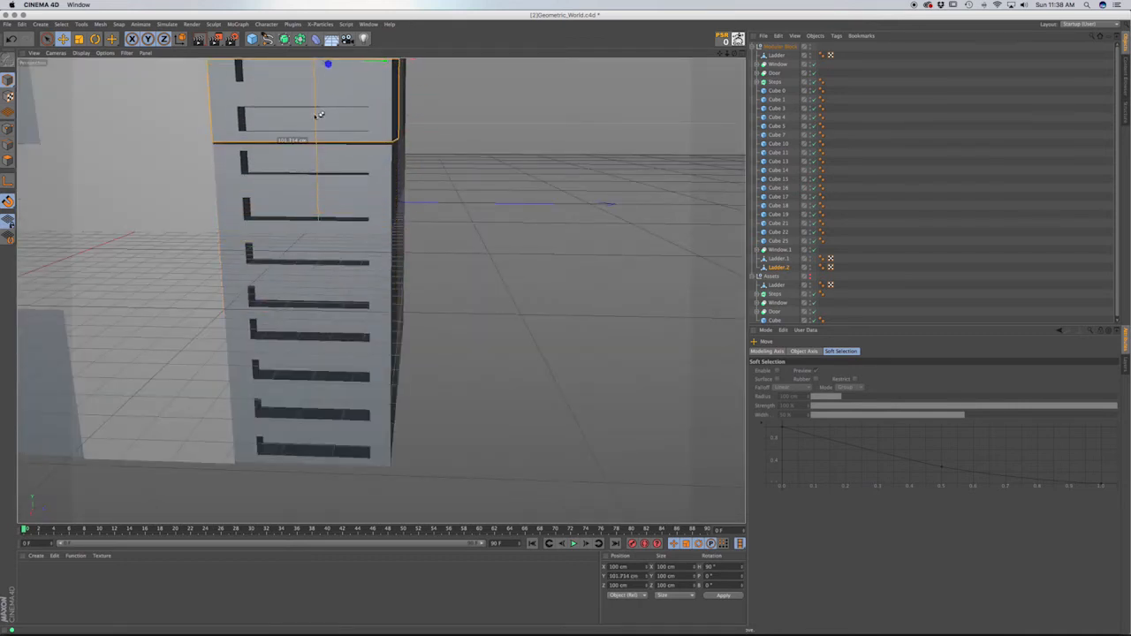
ctrl+drag(319, 115, 324, 255)
key(F4)
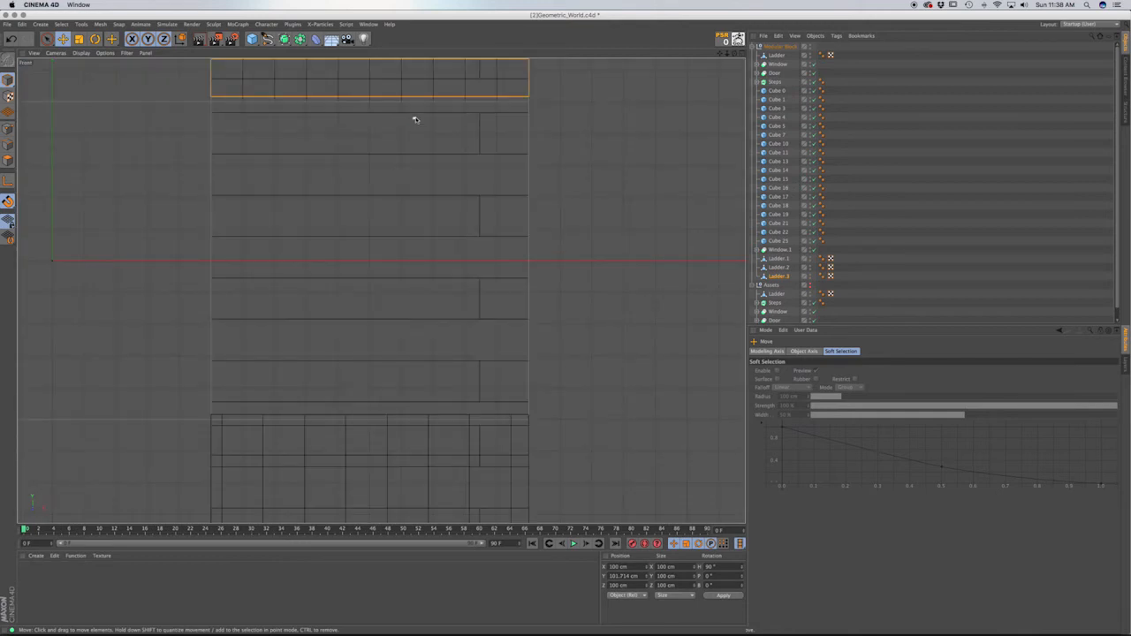
alt+middle_drag(426, 231, 430, 490)
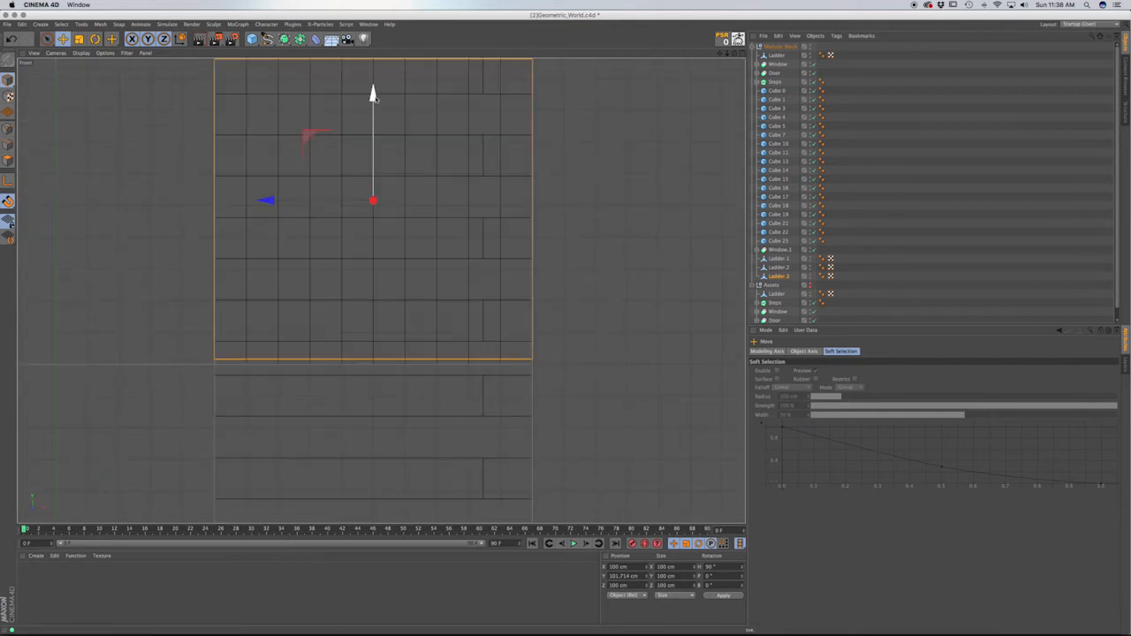
drag(376, 94, 375, 99)
key(F1)
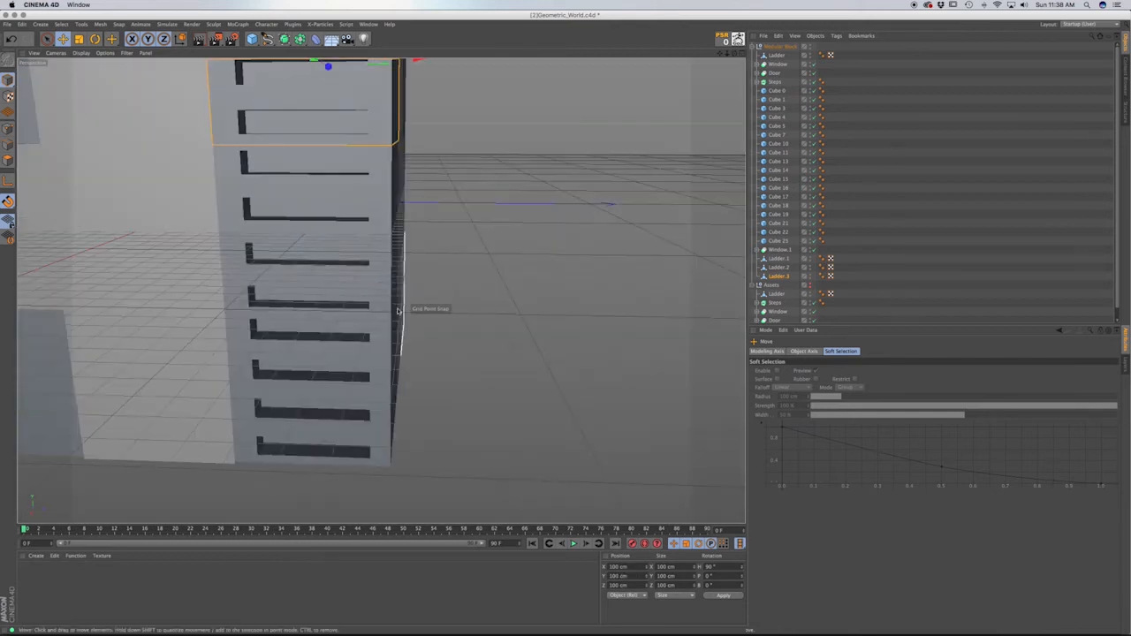
scroll(402, 300, down, 5)
alt+drag(371, 284, 211, 440)
scroll(786, 311, down, 1)
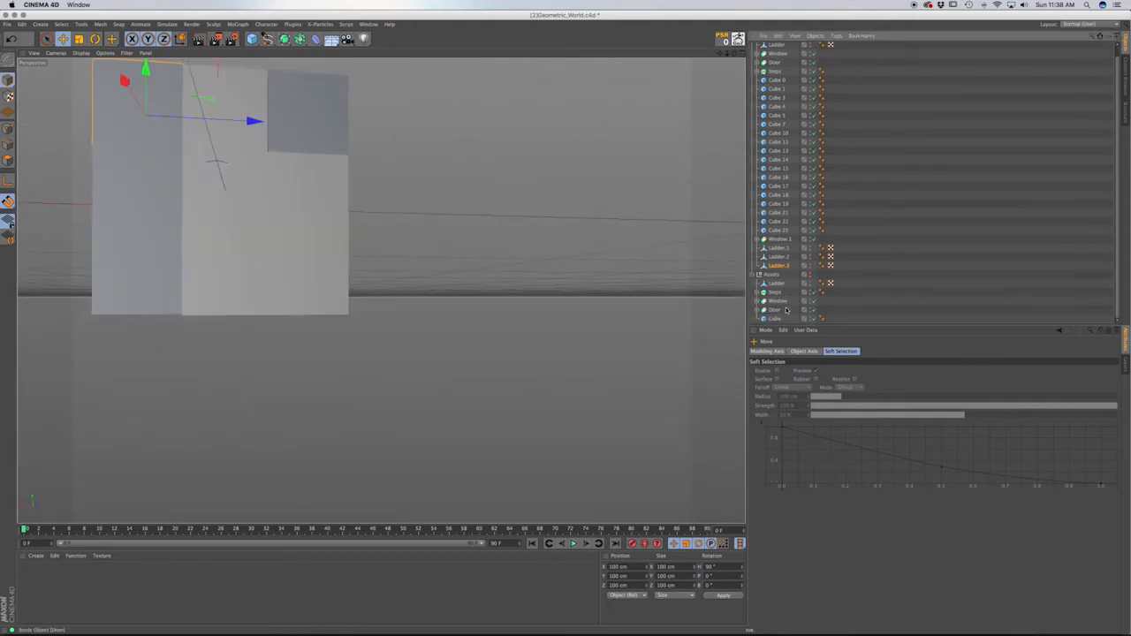
Duplicate the Steps object within the Modular Block and place the copy at the base of the block.
alt+drag(257, 255, 299, 243)
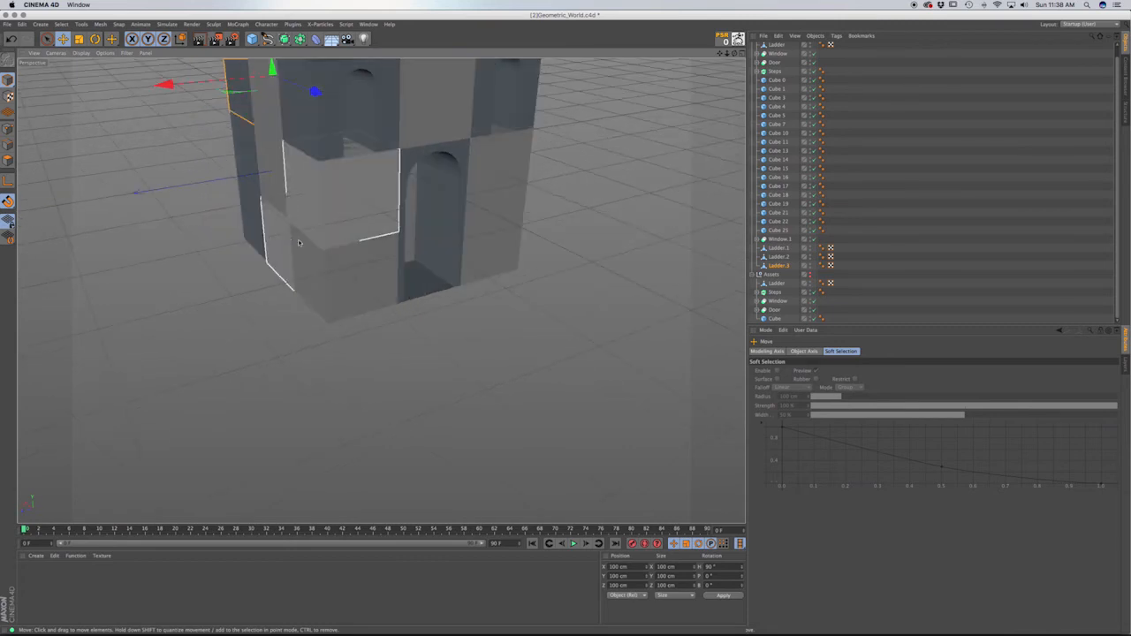
click(774, 291)
alt+drag(354, 247, 512, 300)
click(361, 309)
key(ctrl+shift+a)
click(78, 144)
ctrl+drag(113, 166, 378, 343)
scroll(377, 431, up, 3)
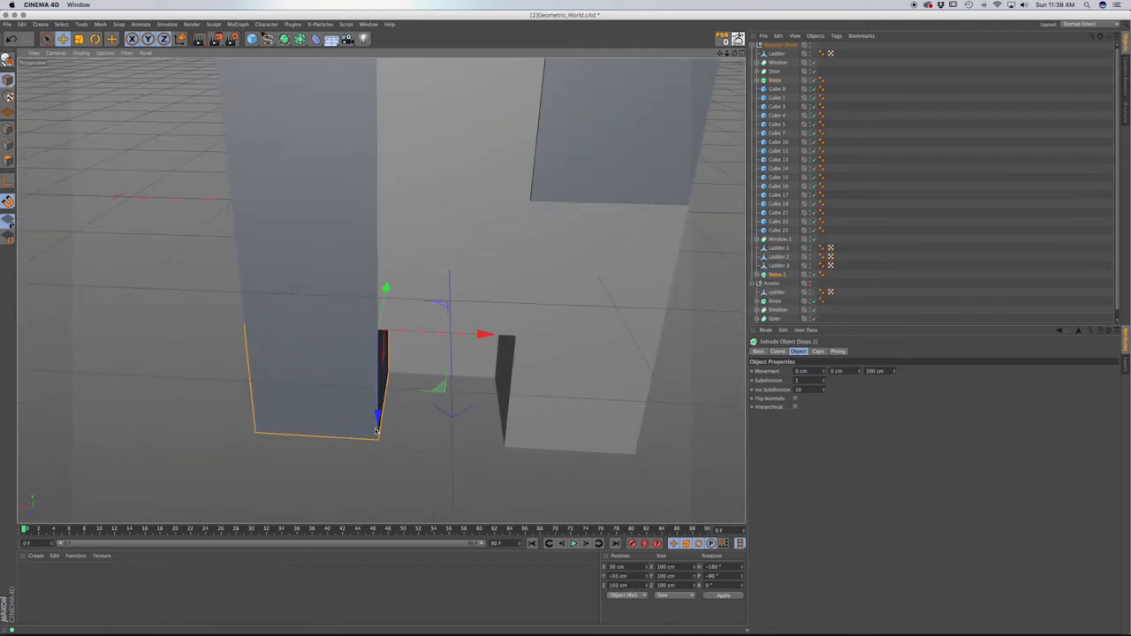
Rotate the copied Steps to heading -90°, pitch 0° and bank 90°.
key(r)
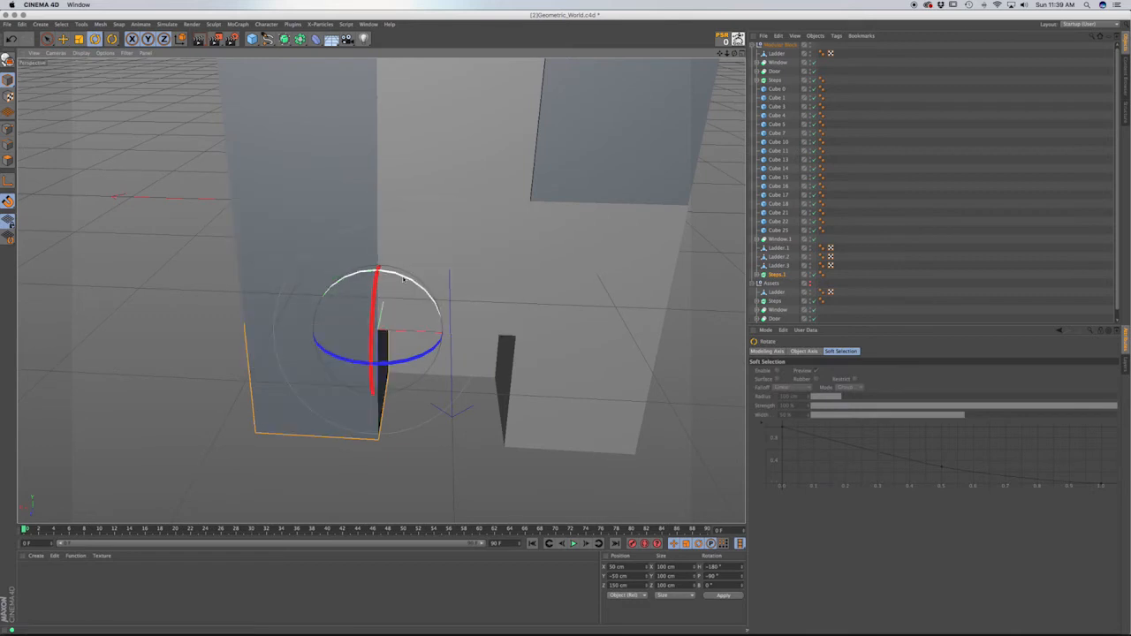
drag(414, 281, 458, 376)
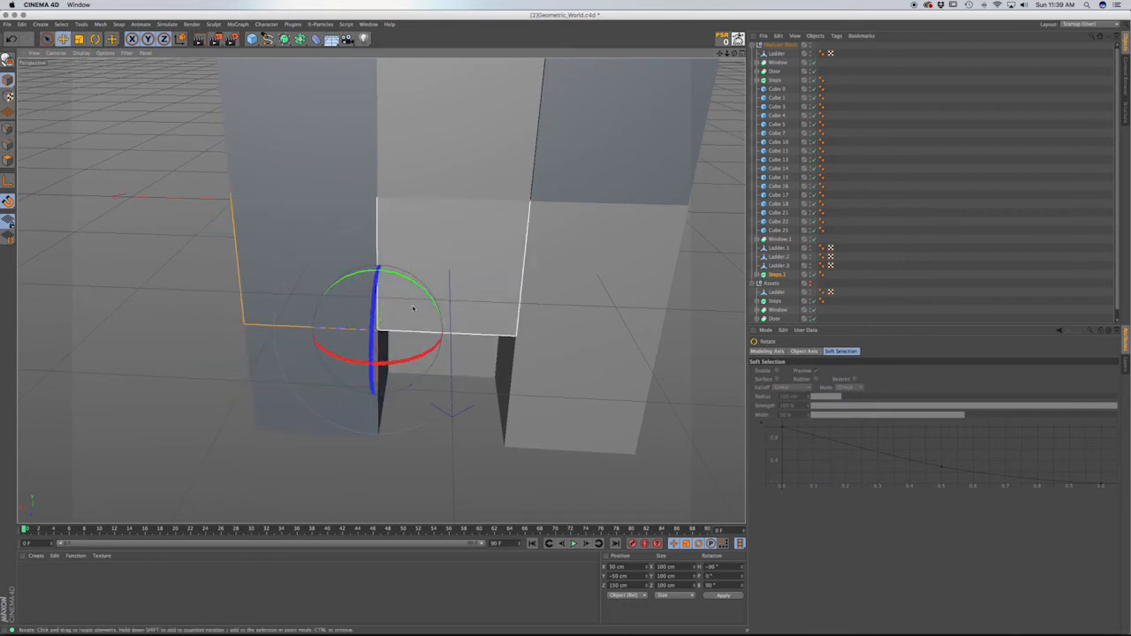
key(e)
key(r)
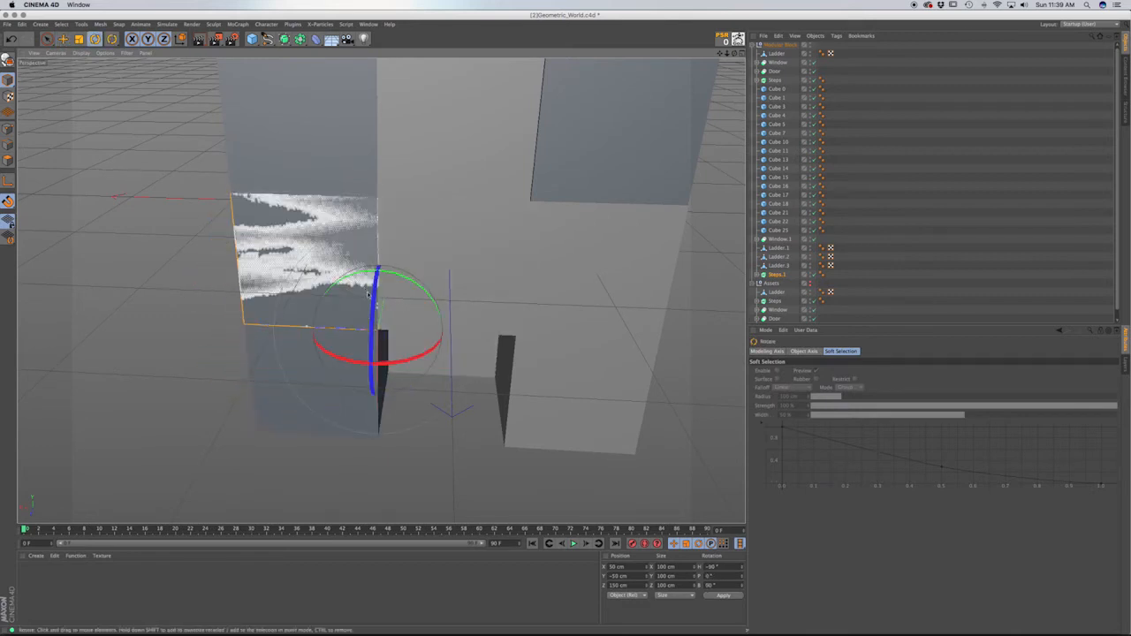
drag(371, 291, 205, 140)
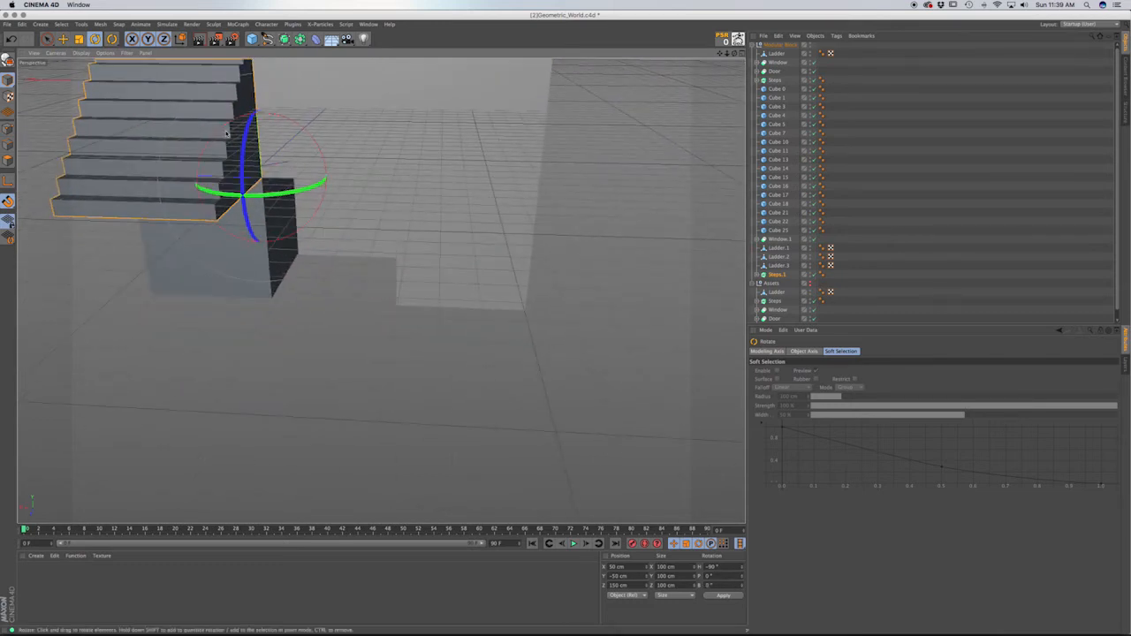
Move the copied Steps to the block's underside and rotate the copy to bank -90°.
key(e)
drag(252, 64, 281, 206)
drag(176, 299, 307, 91)
key(r)
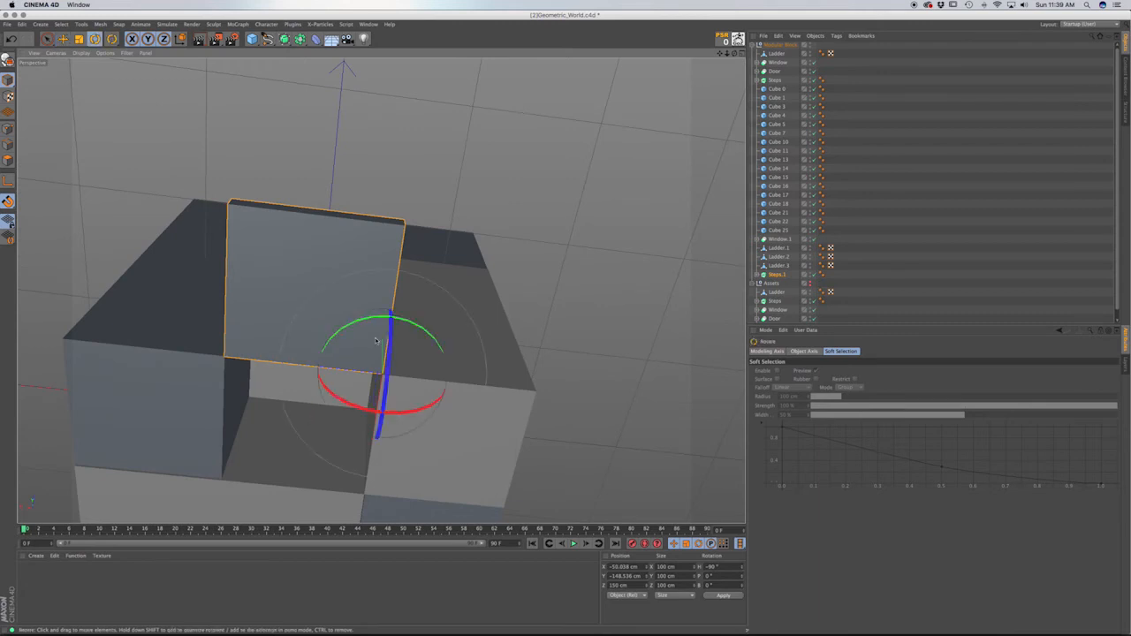
drag(390, 343, 383, 442)
key(e)
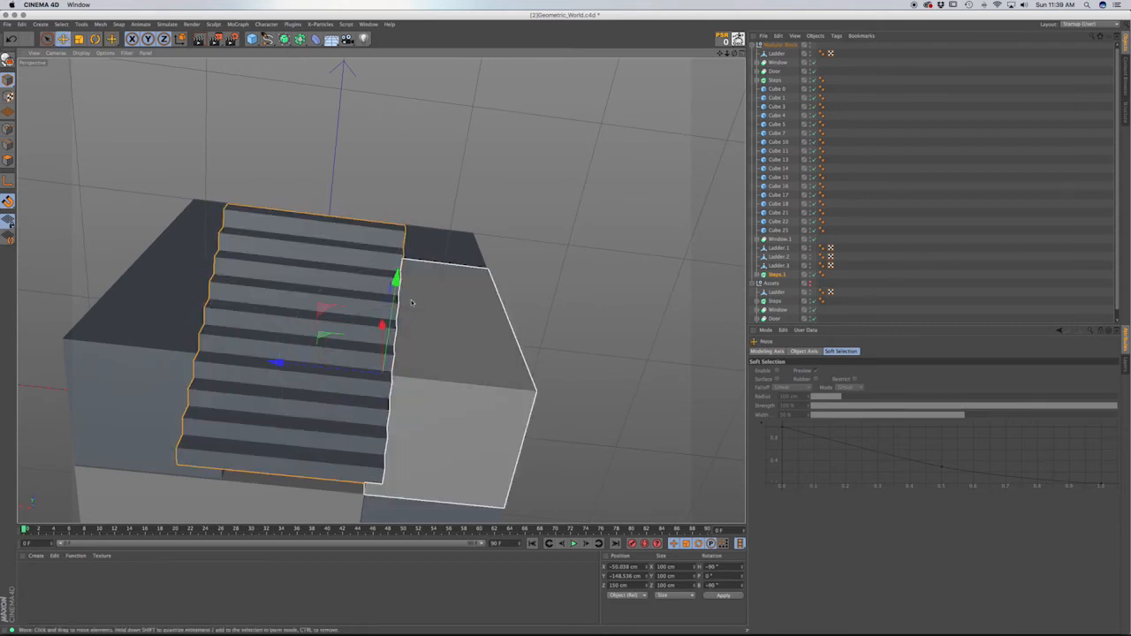
Move the copied Steps into the gap in the block and snap the copy to X -50 cm, Z 50 cm in the top view.
drag(397, 272, 371, 346)
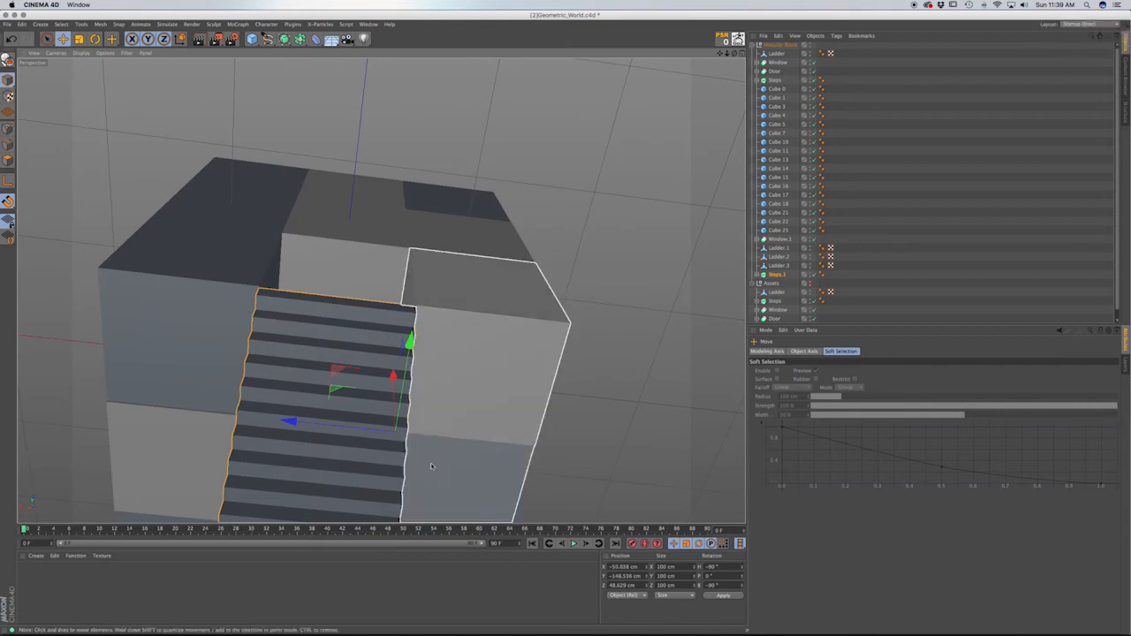
drag(393, 376, 504, 284)
key(F2)
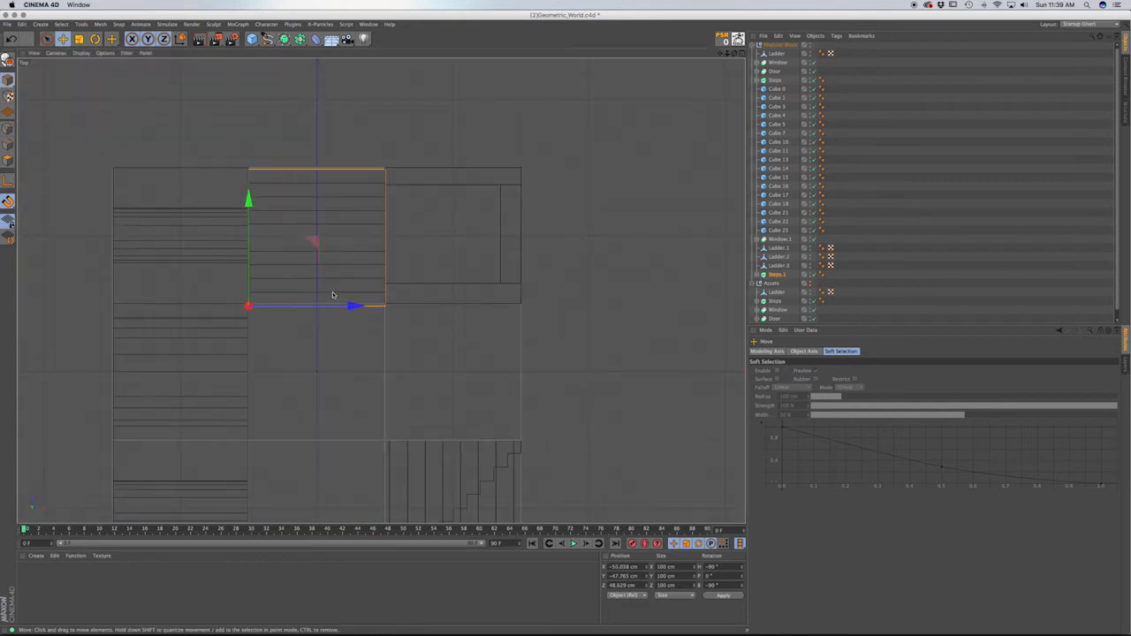
drag(248, 200, 249, 199)
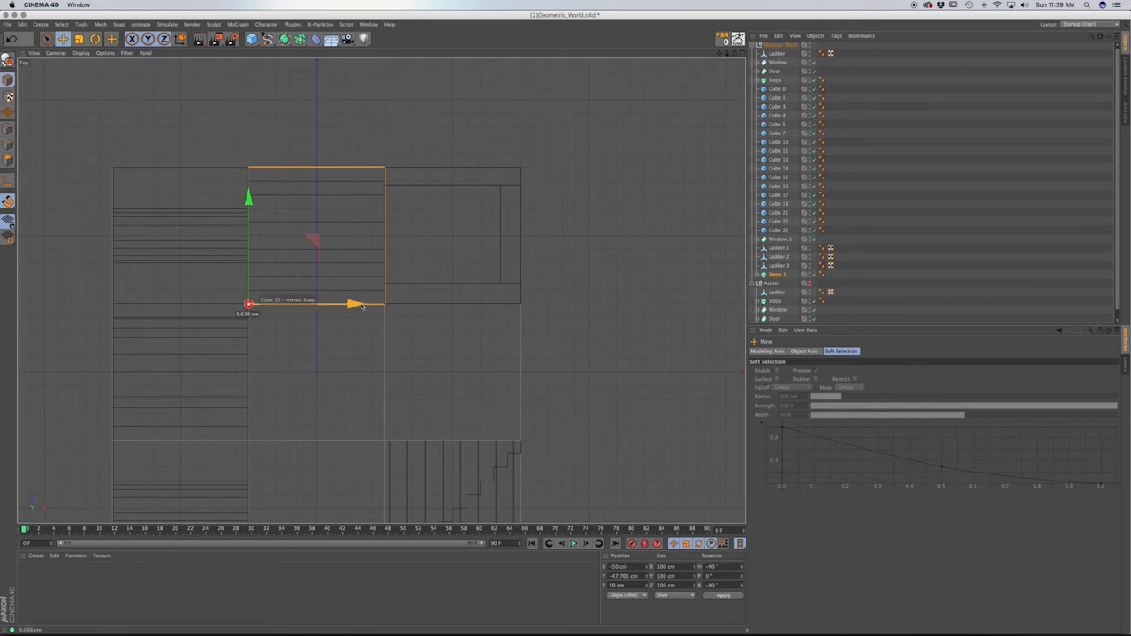
key(F1)
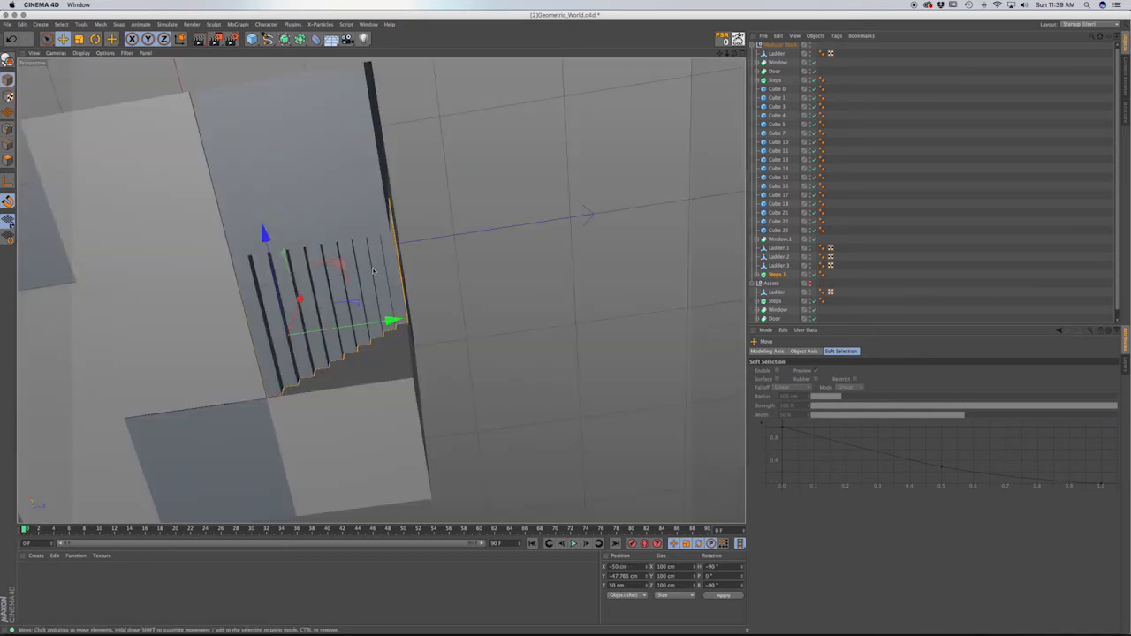
alt+drag(375, 276, 442, 334)
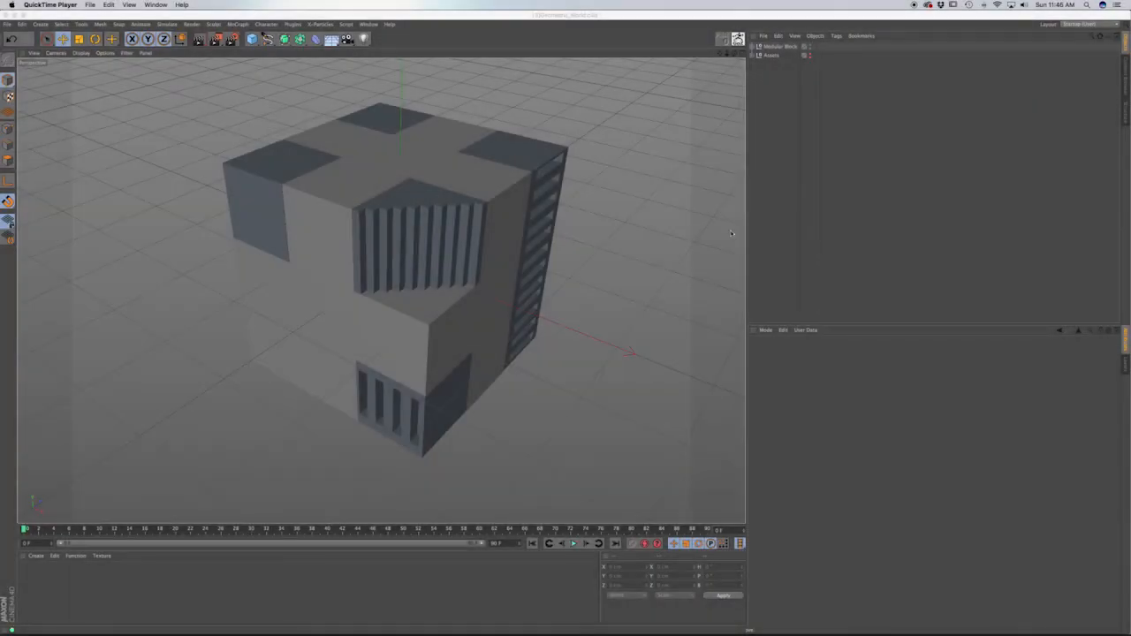
click(492, 222)
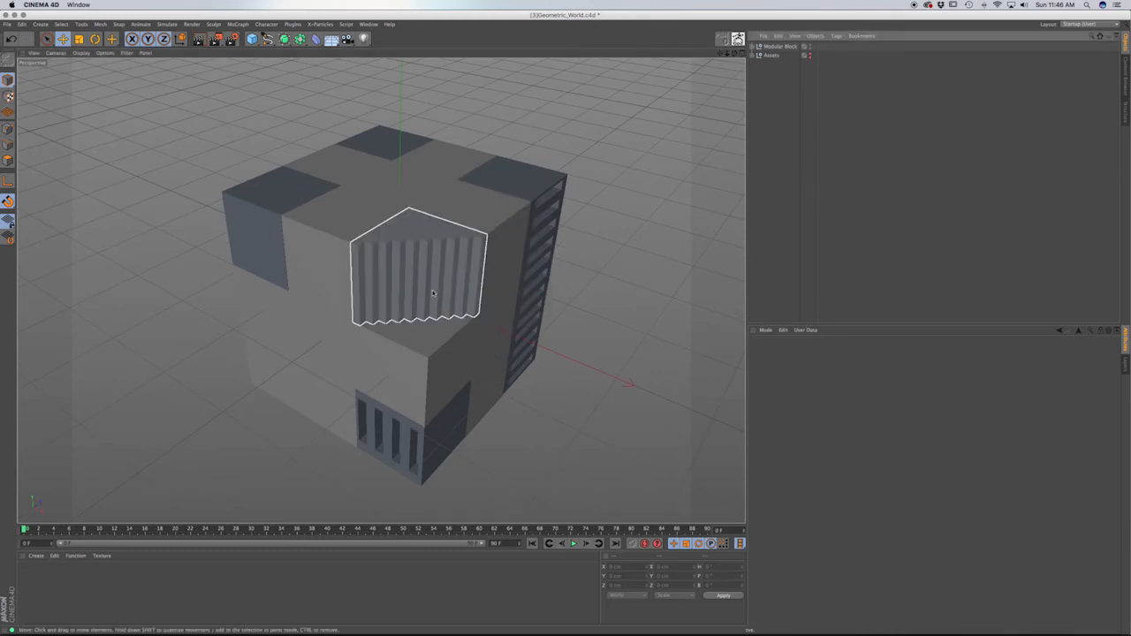
alt+drag(433, 293, 440, 274)
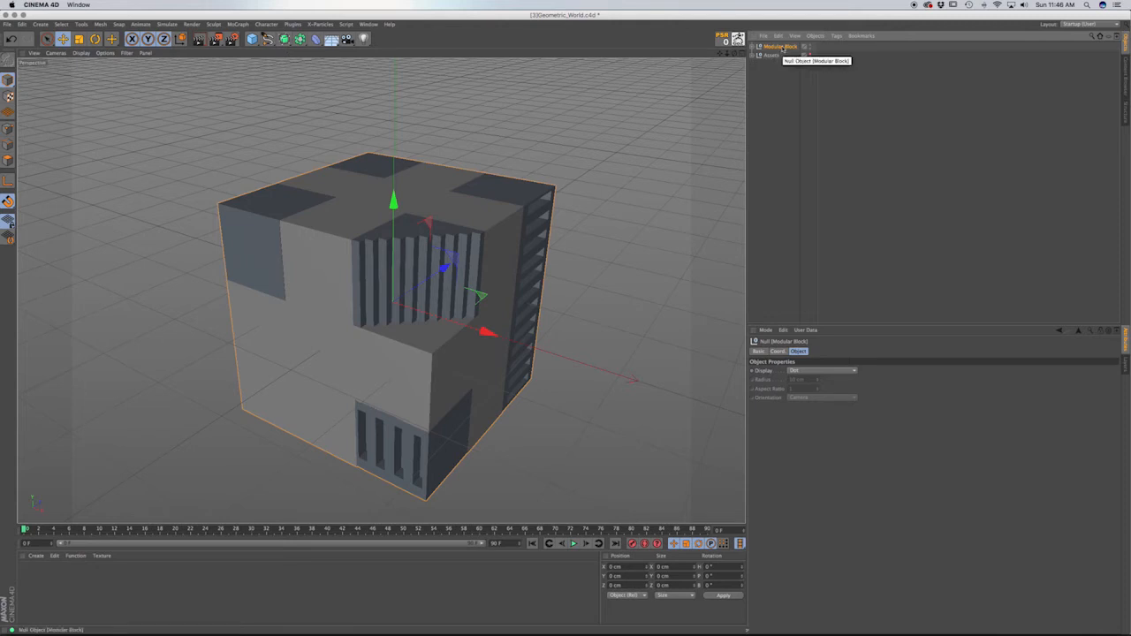
click(236, 26)
click(248, 100)
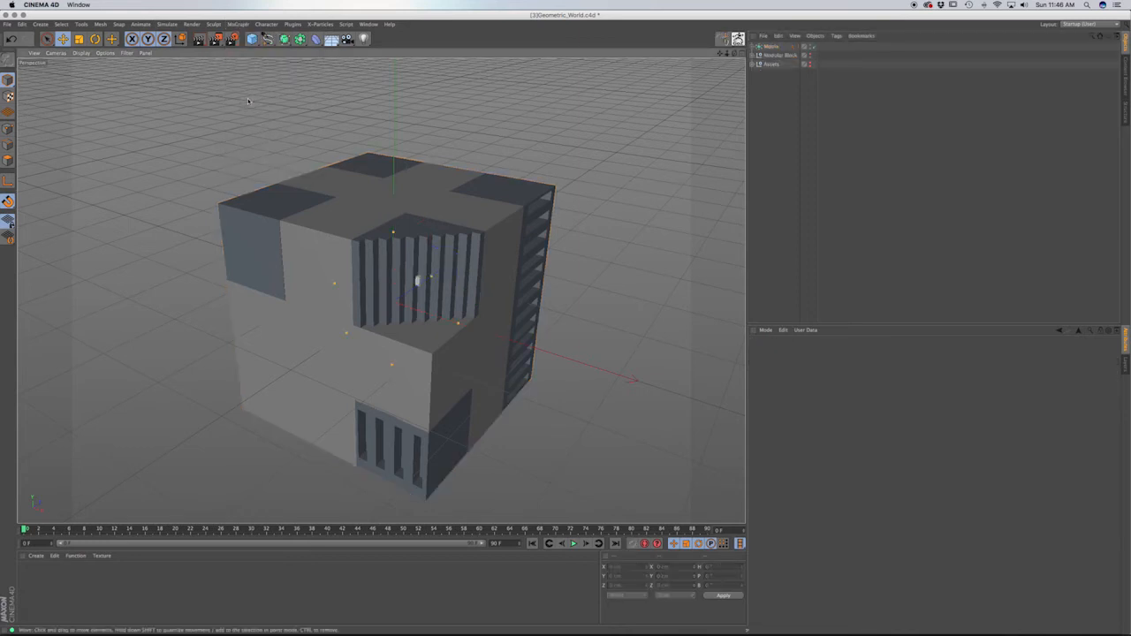
key(super+z)
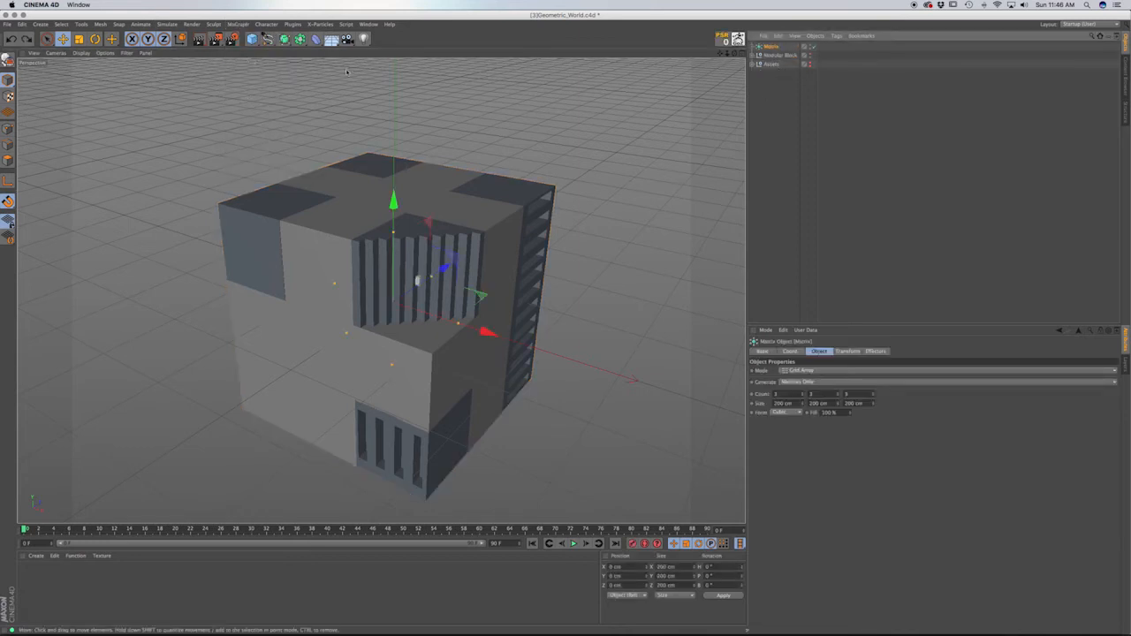
Create a Cloner, nest the Modular Block inside it and set the Cloner's mode to Grid Array.
click(237, 25)
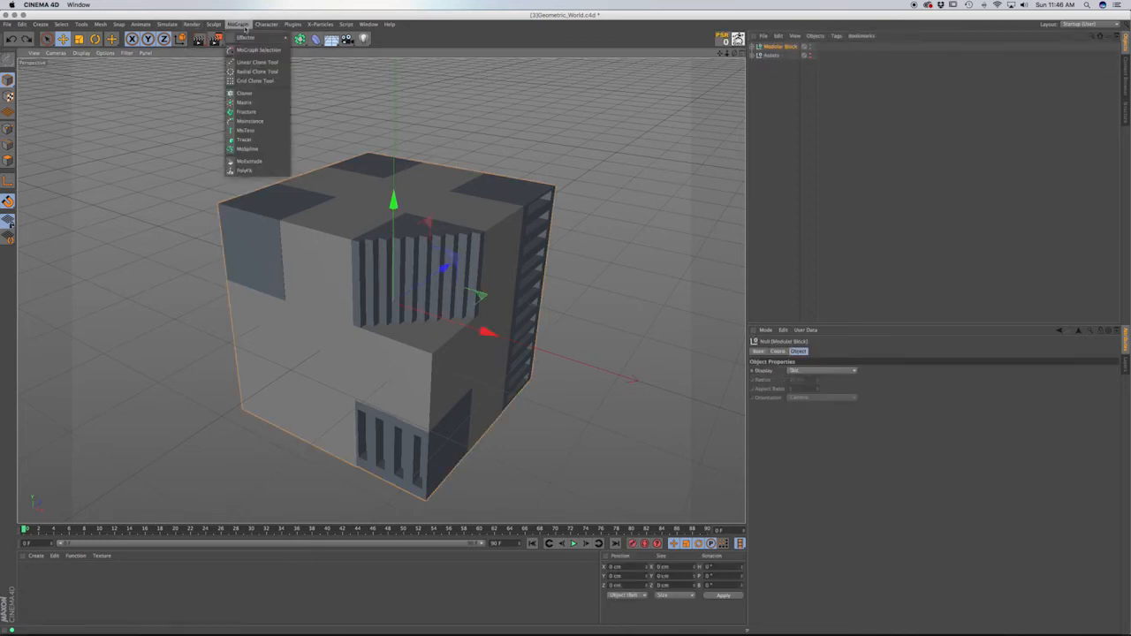
click(256, 94)
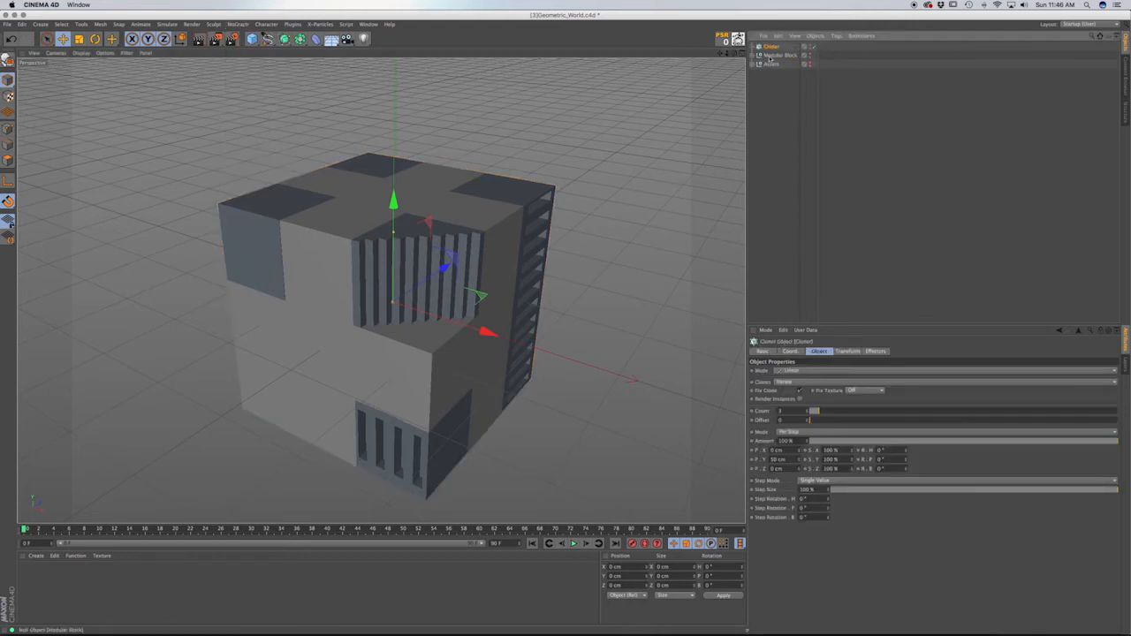
drag(777, 54, 771, 47)
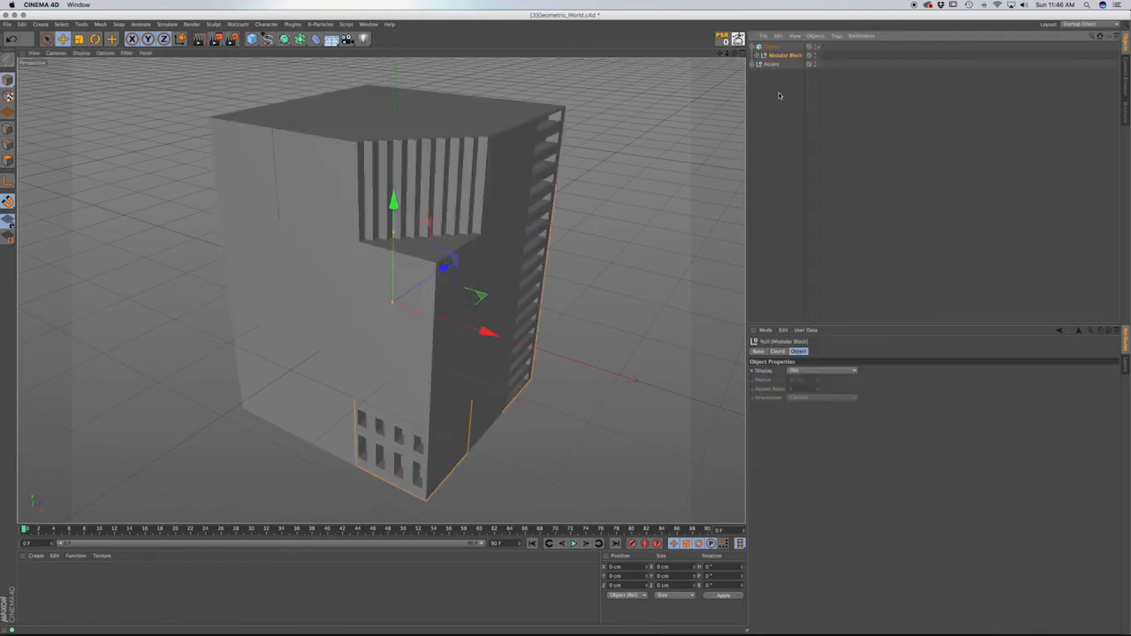
click(772, 47)
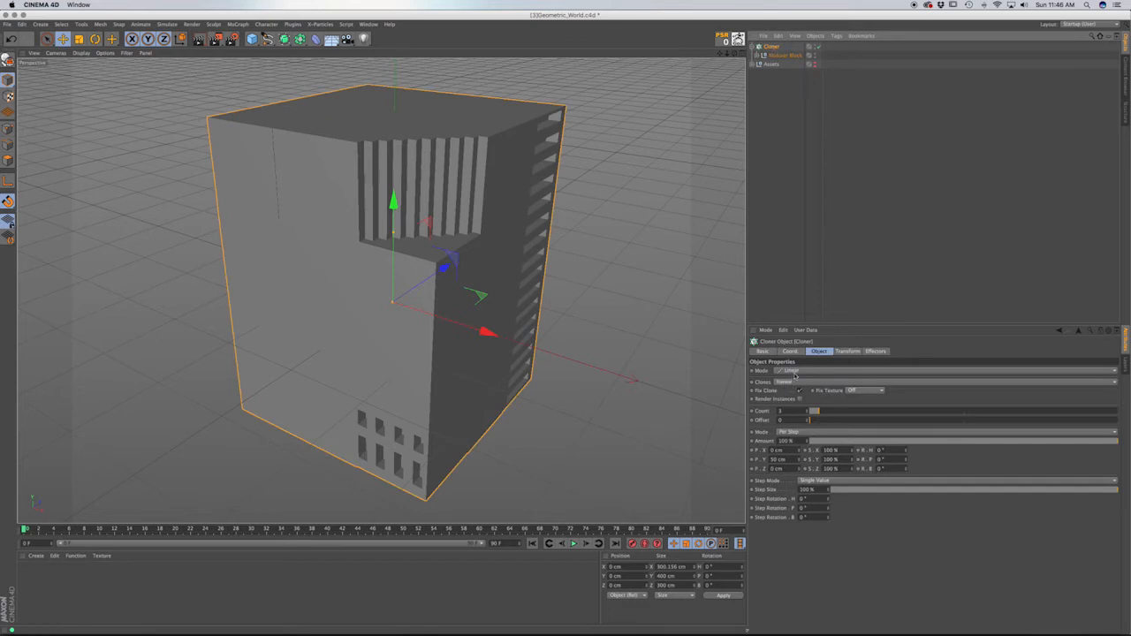
click(795, 372)
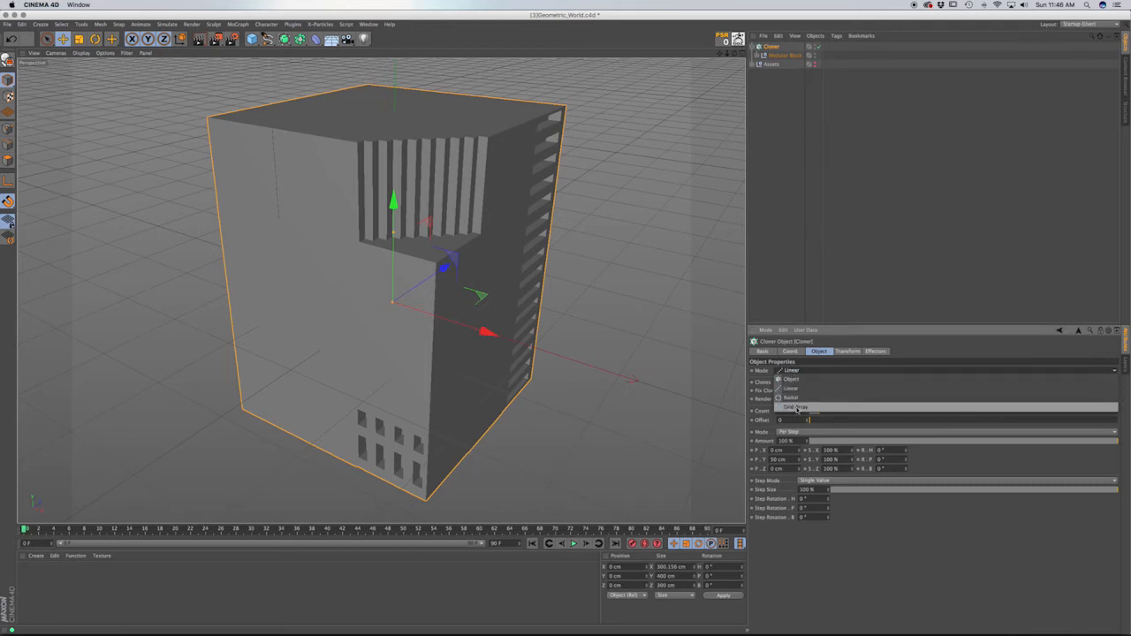
click(796, 408)
Set the Cloner's grid array size to 600 cm in X, Y and Z.
scroll(381, 292, up, 3)
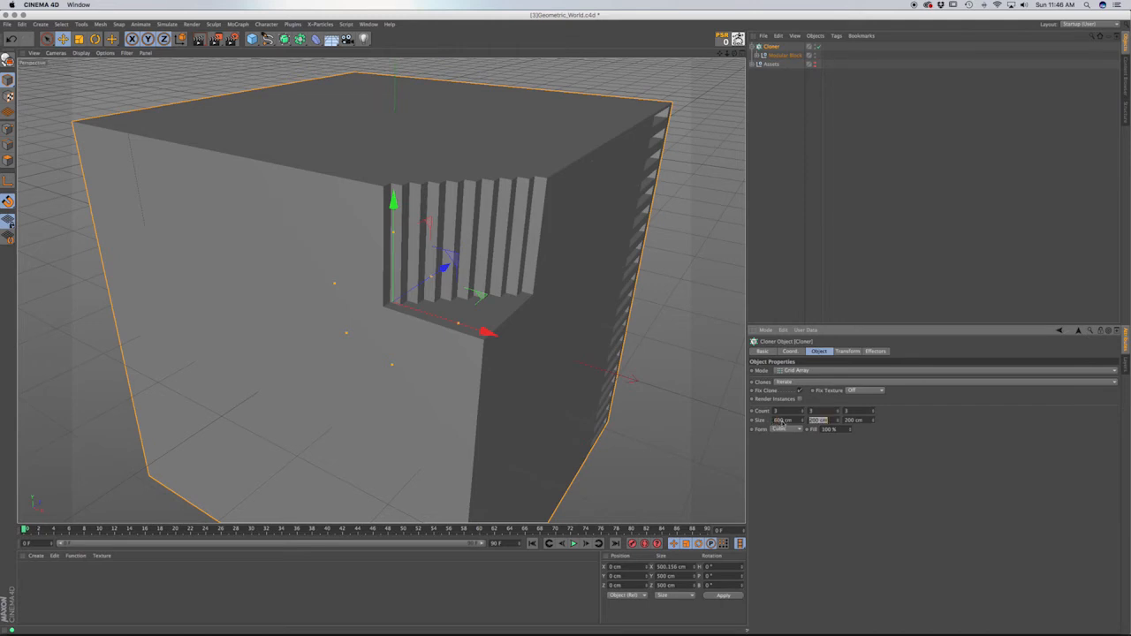
key(Return)
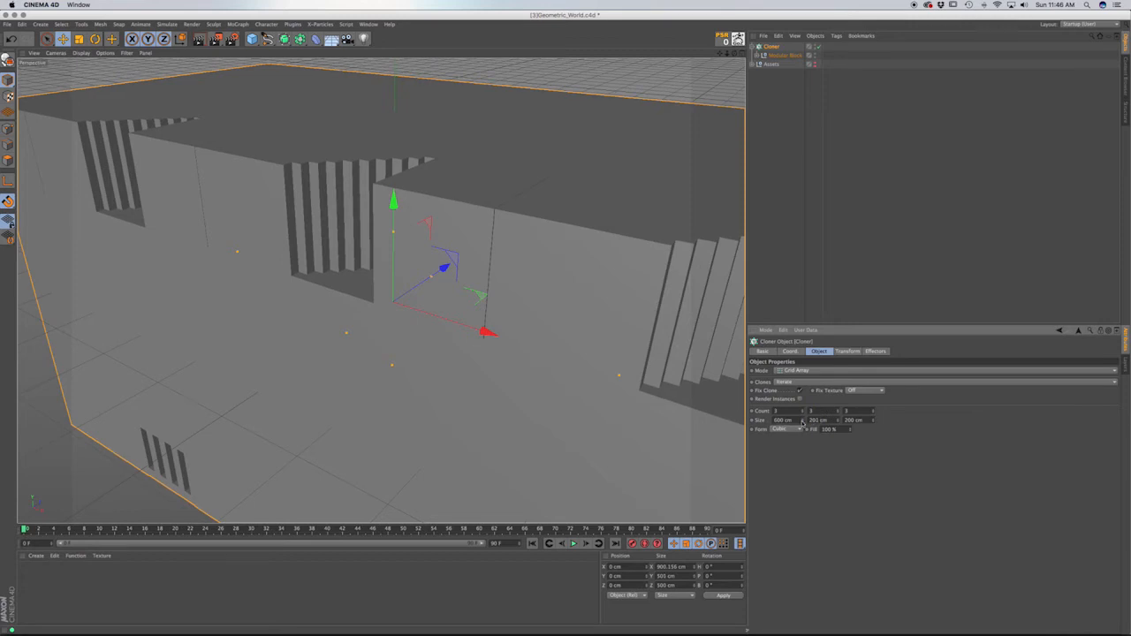
key(0)
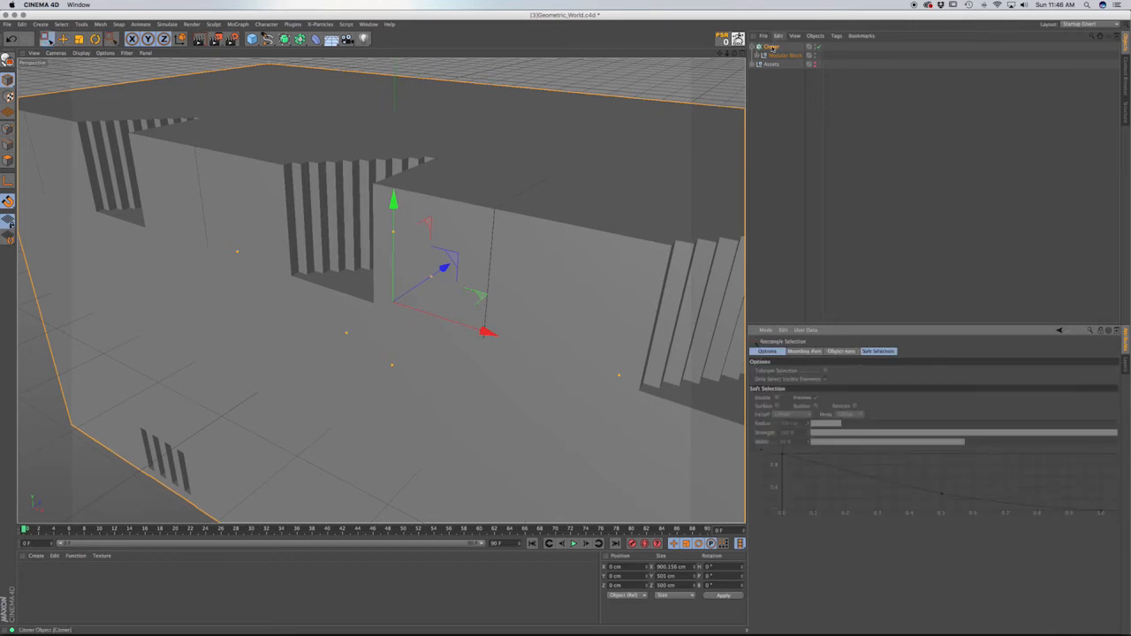
click(772, 46)
double_click(813, 421)
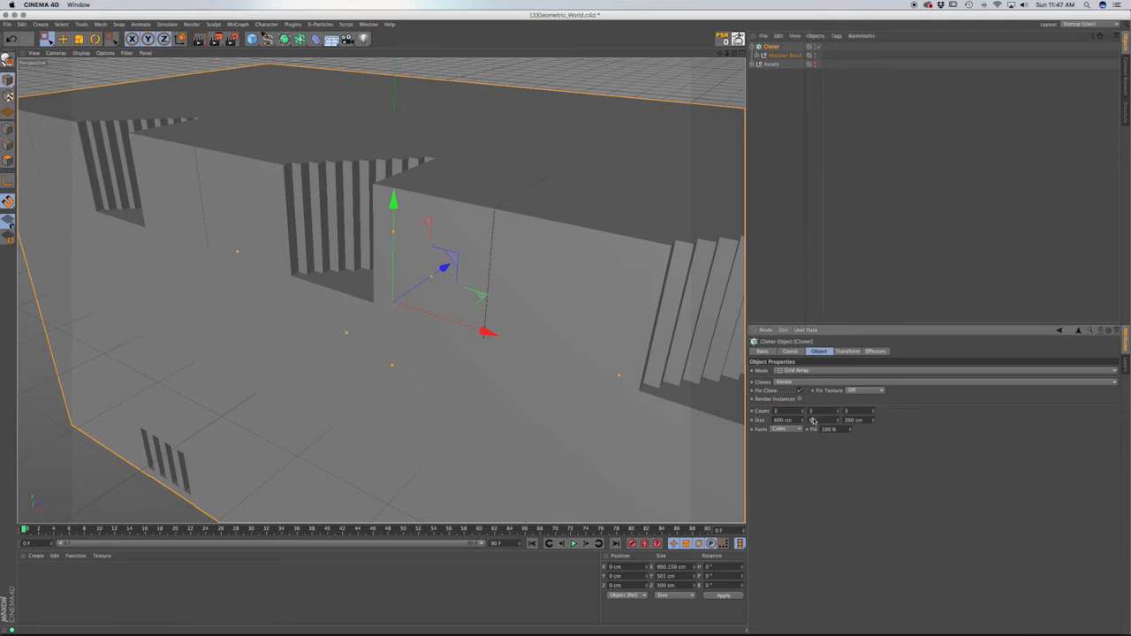
text(800)
key(Tab)
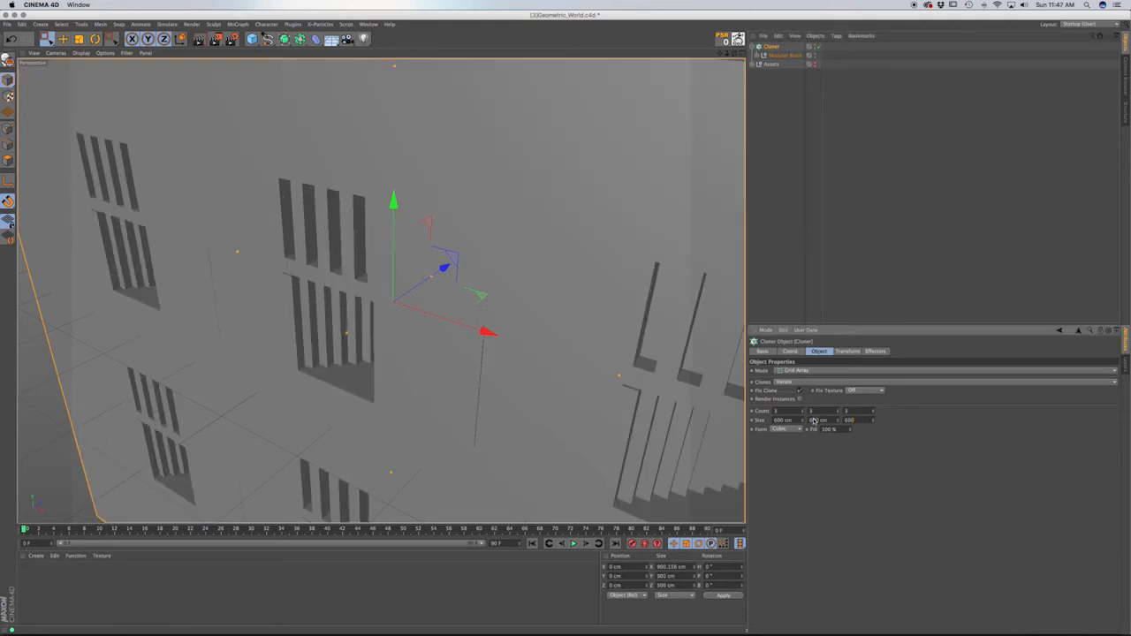
Examine the cloned grid of blocks from several angles and check the Modular Block's hierarchy.
alt+drag(433, 318, 448, 325)
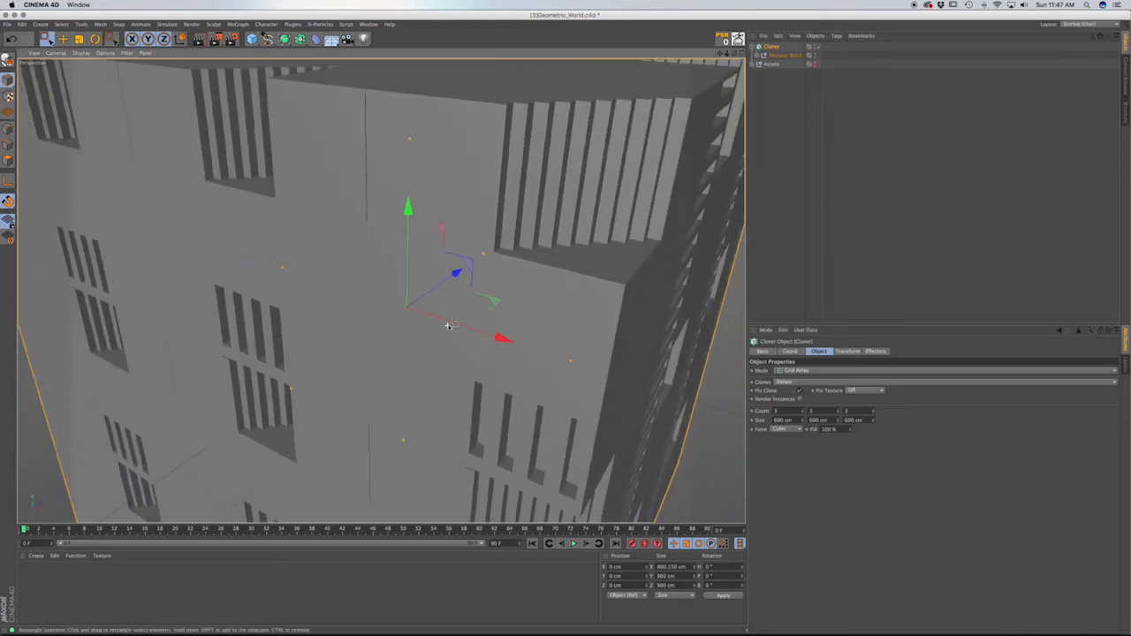
scroll(448, 326, down, 10)
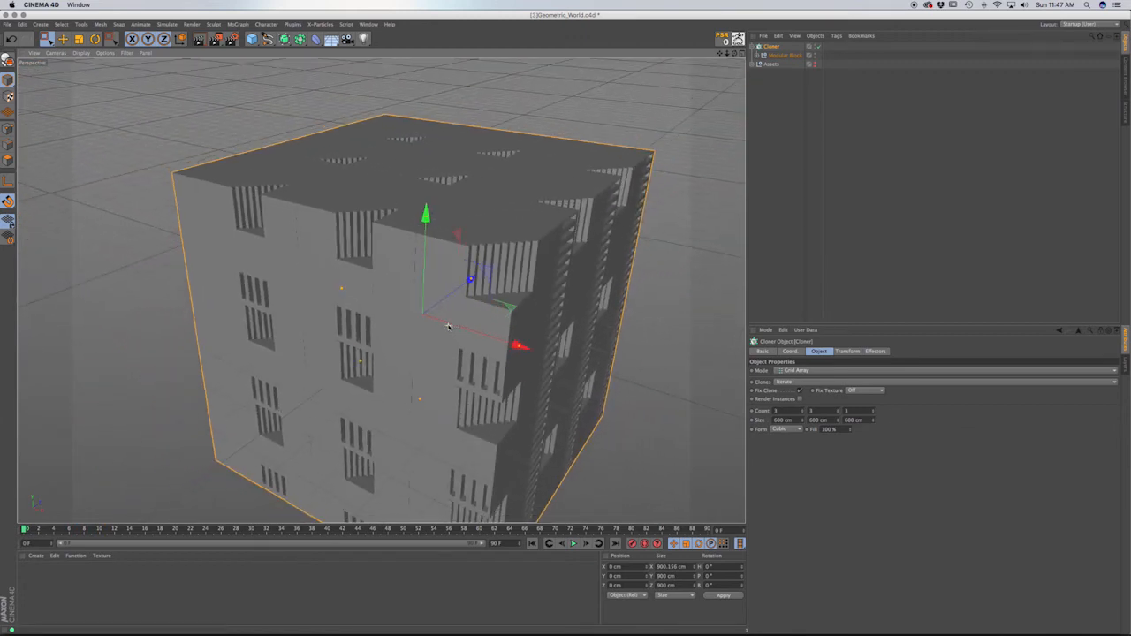
alt+drag(380, 380, 381, 290)
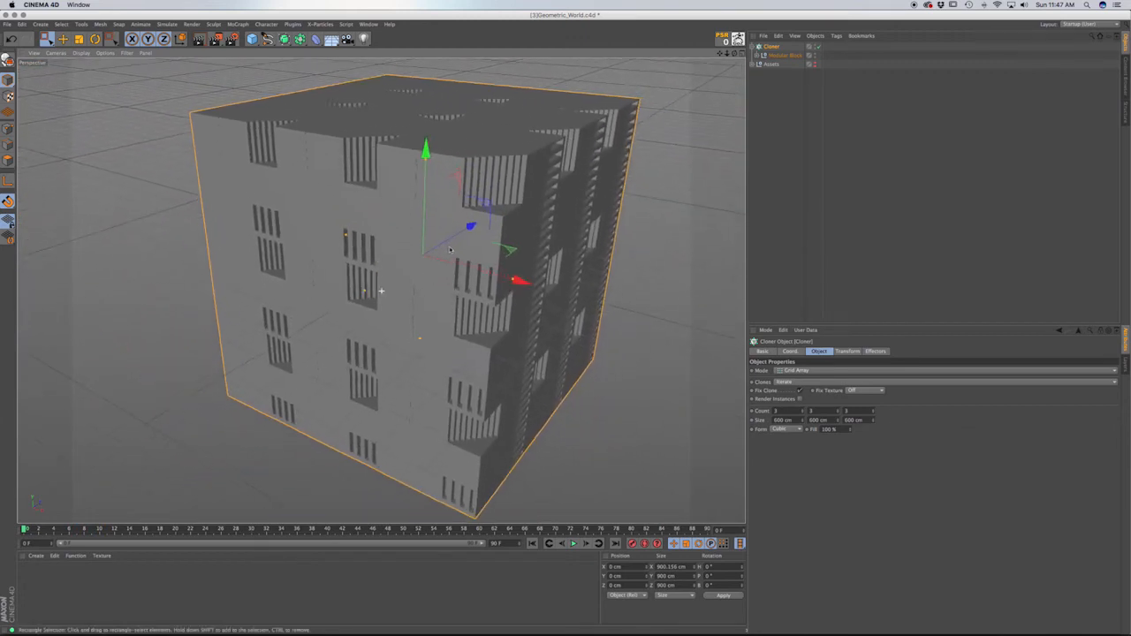
alt+drag(450, 250, 452, 260)
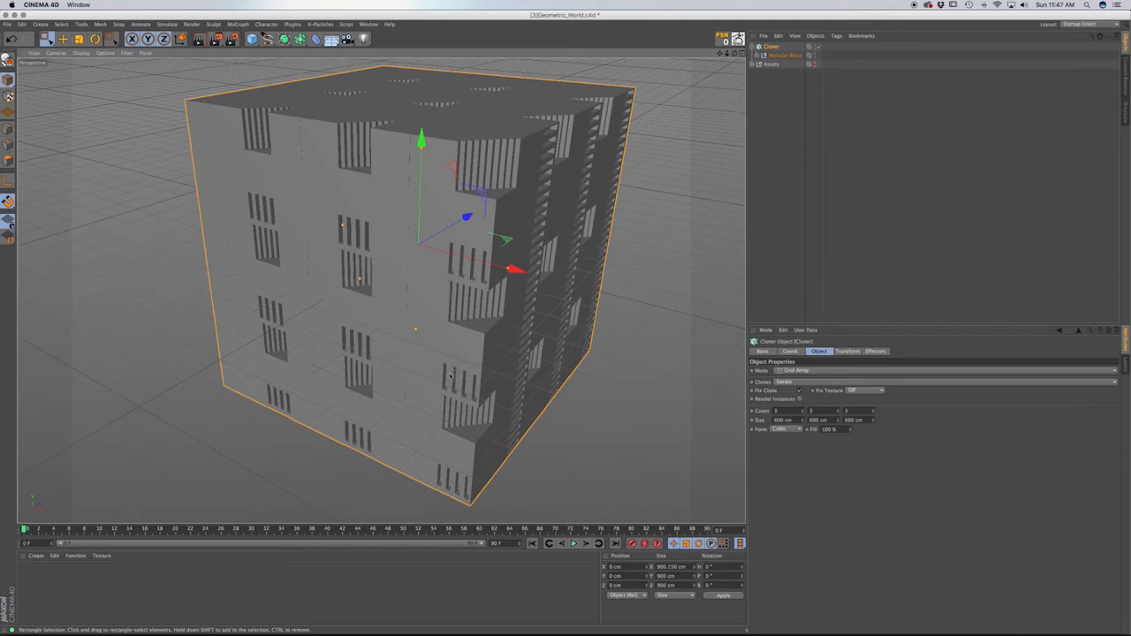
mouse_move(451, 375)
alt+mouse_down()
mouse_move(462, 387)
mouse_move(379, 292)
mouse_move(568, 293)
alt+mouse_up()
alt+drag(449, 290, 448, 258)
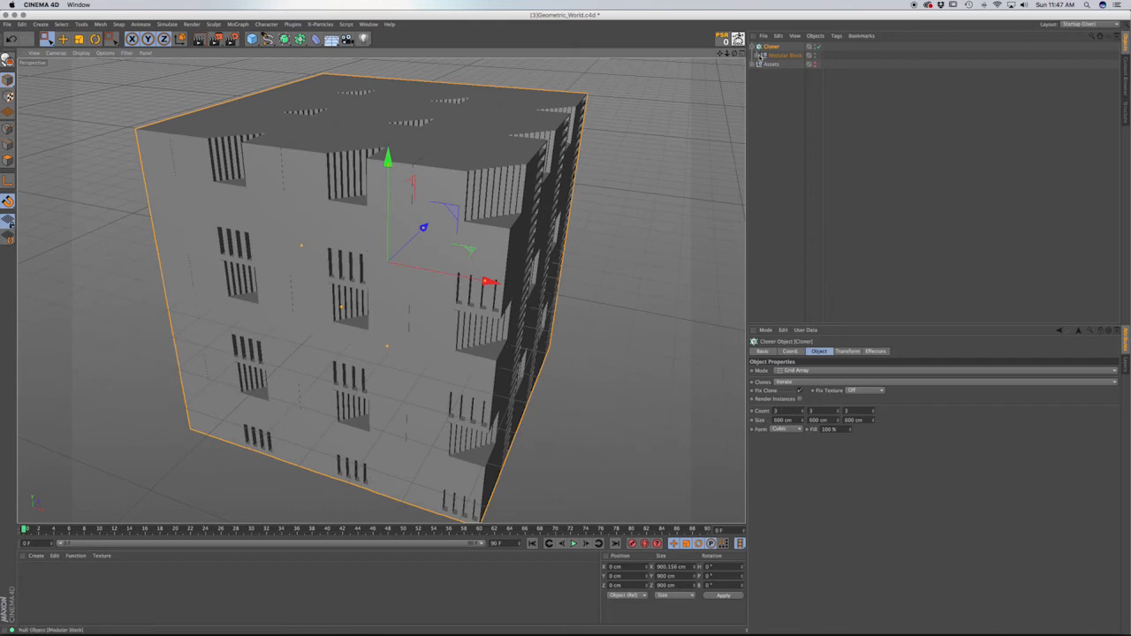
click(761, 56)
click(761, 56)
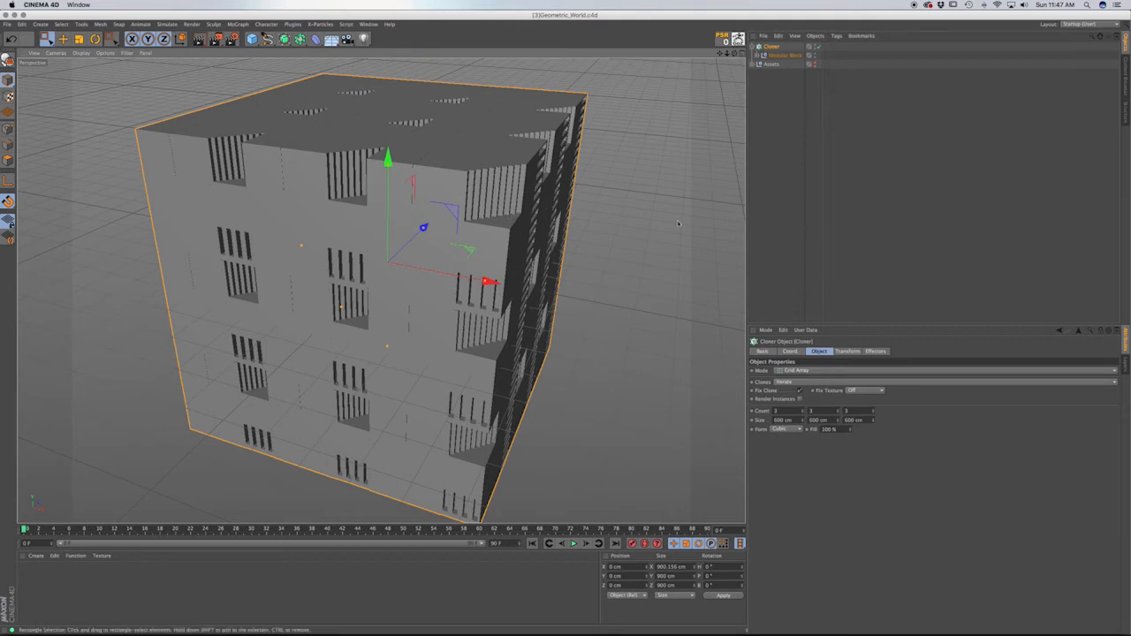
Save the scene as a new version named [4]Geometric_World.c4d in the C4D folder.
key(super+shift+s)
key(Left)
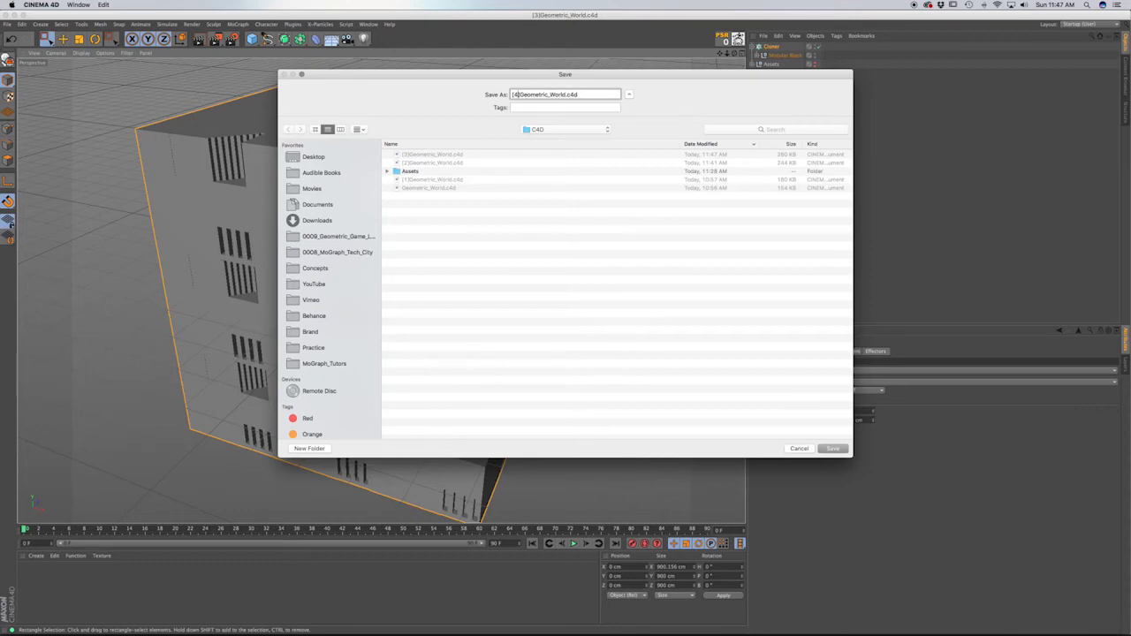
click(829, 449)
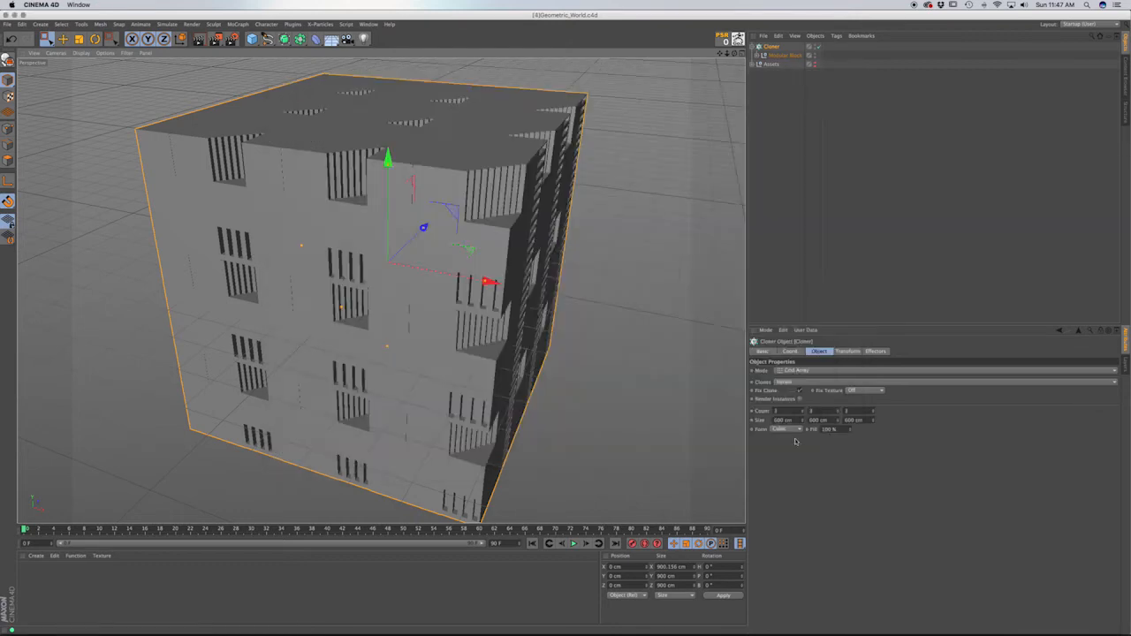
Make the Cloner editable so its clones become separate Modular Block objects, and select Modular Block 0 in the resulting hierarchy.
alt+drag(499, 320, 450, 336)
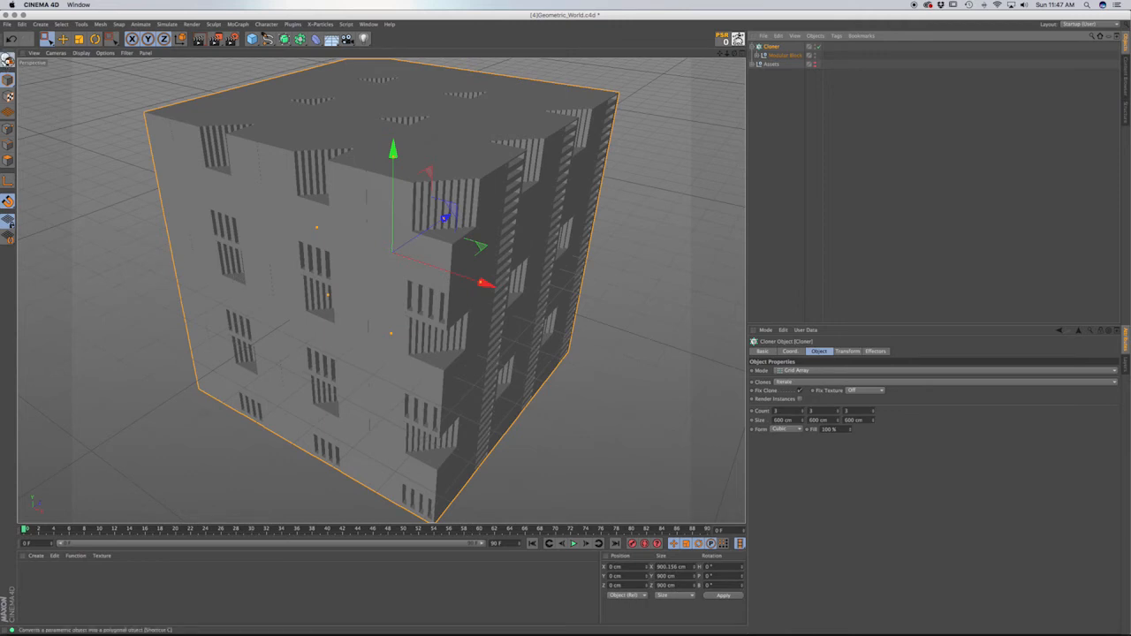
click(7, 59)
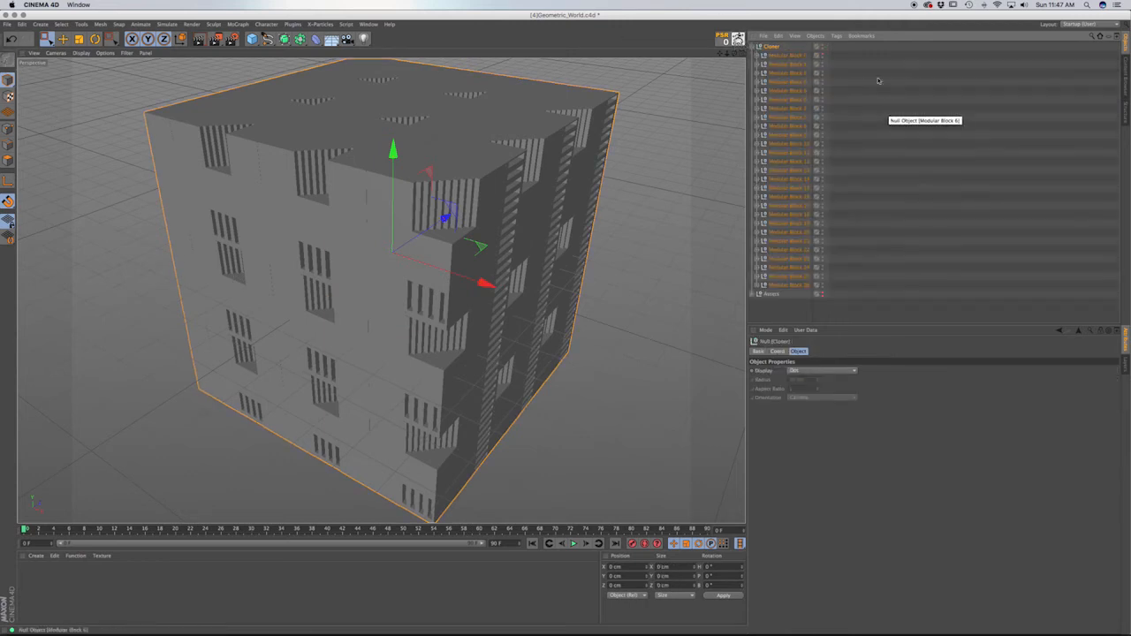
click(791, 56)
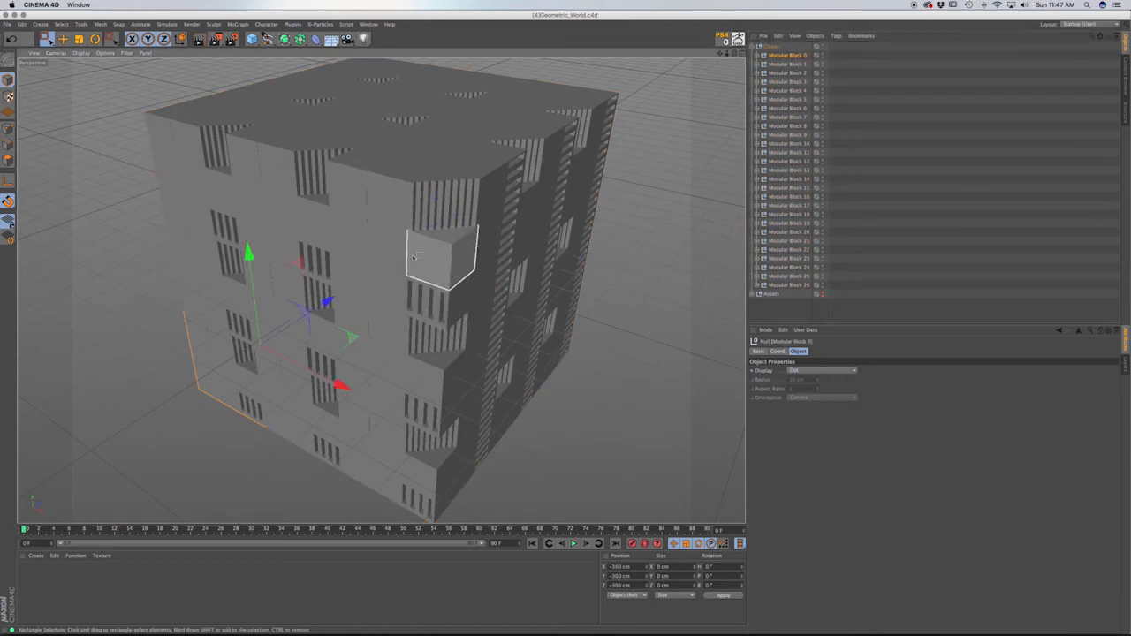
alt+middle_drag(420, 271, 380, 273)
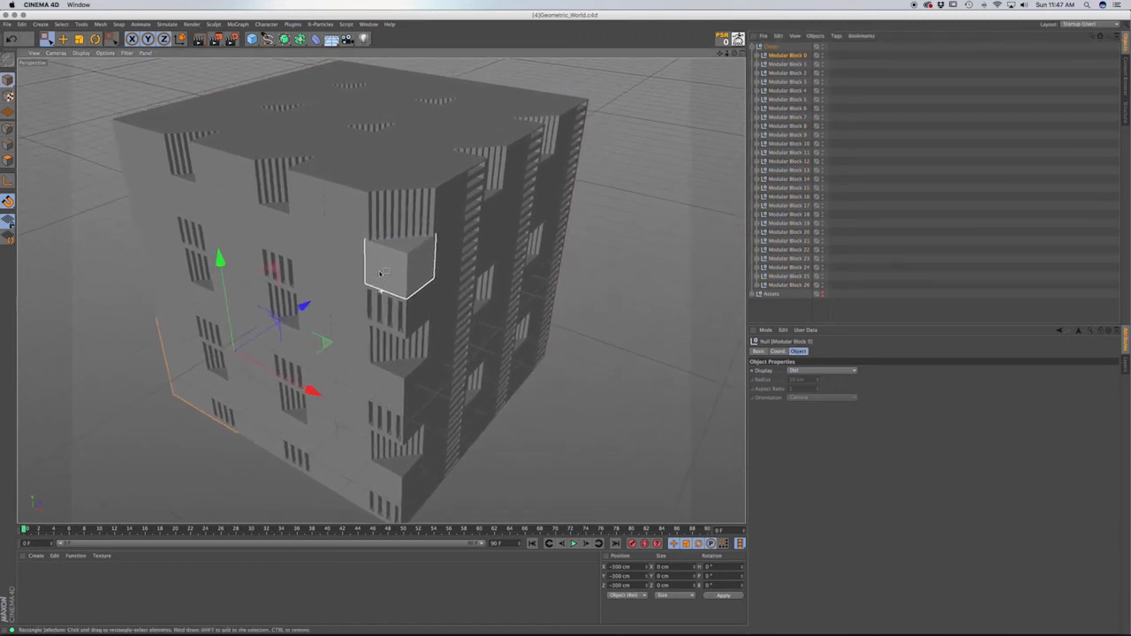
mouse_move(404, 267)
alt+mouse_down()
mouse_move(396, 258)
mouse_move(411, 260)
alt+mouse_up()
scroll(420, 240, down, 3)
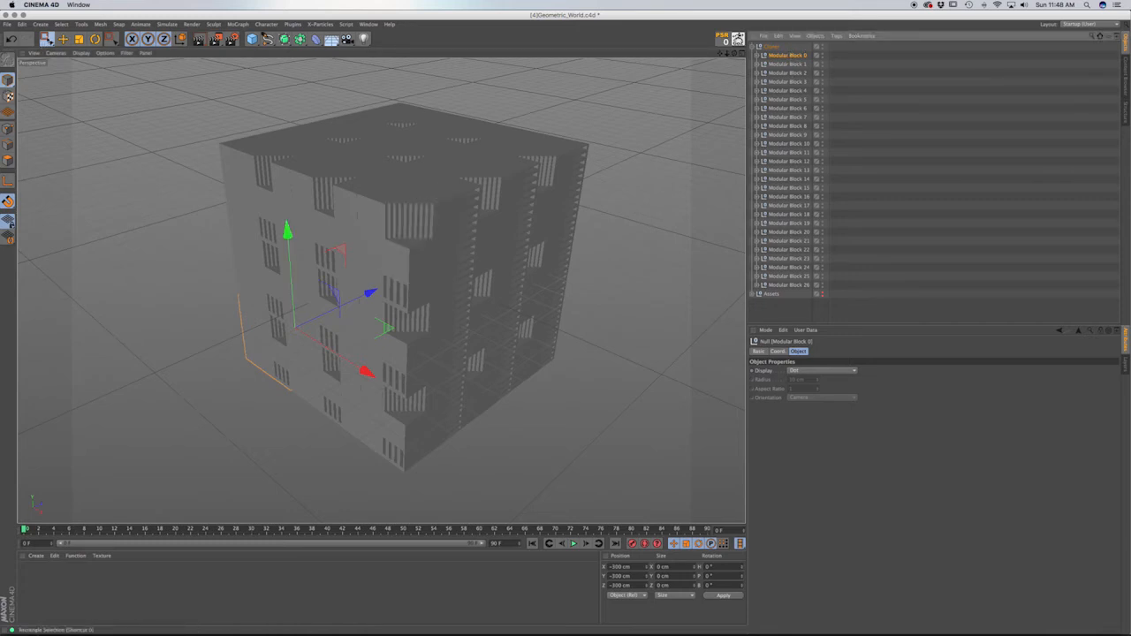
With Live Selection, pick Modular Block 8 at the grid's upper front corner and pull it well out of the grid along X.
click(47, 39)
click(71, 50)
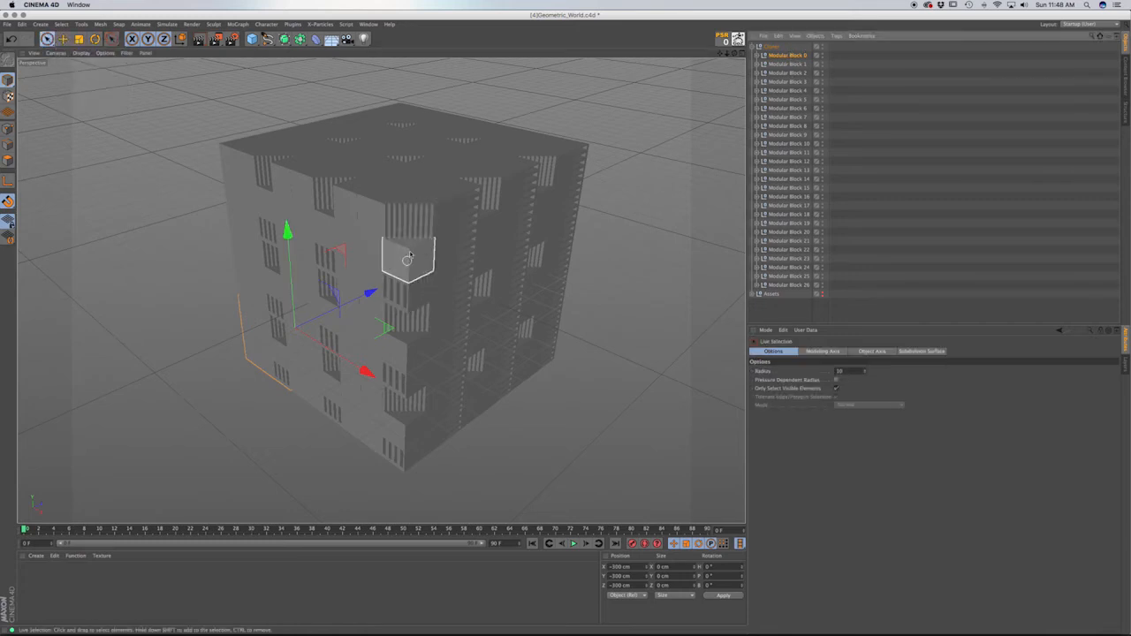
click(408, 255)
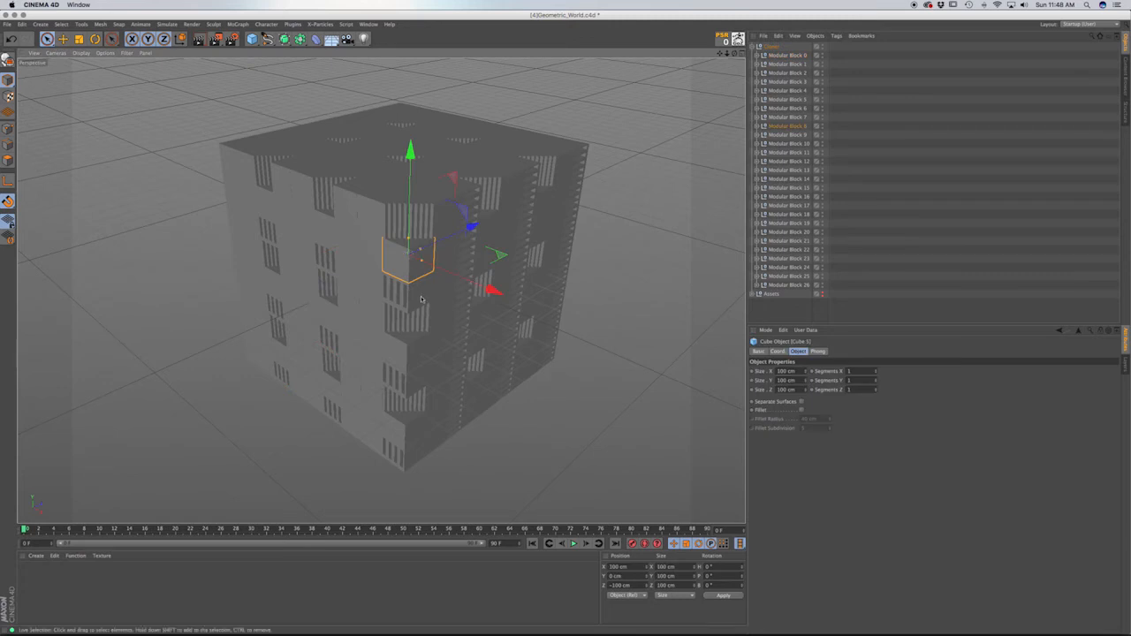
click(784, 127)
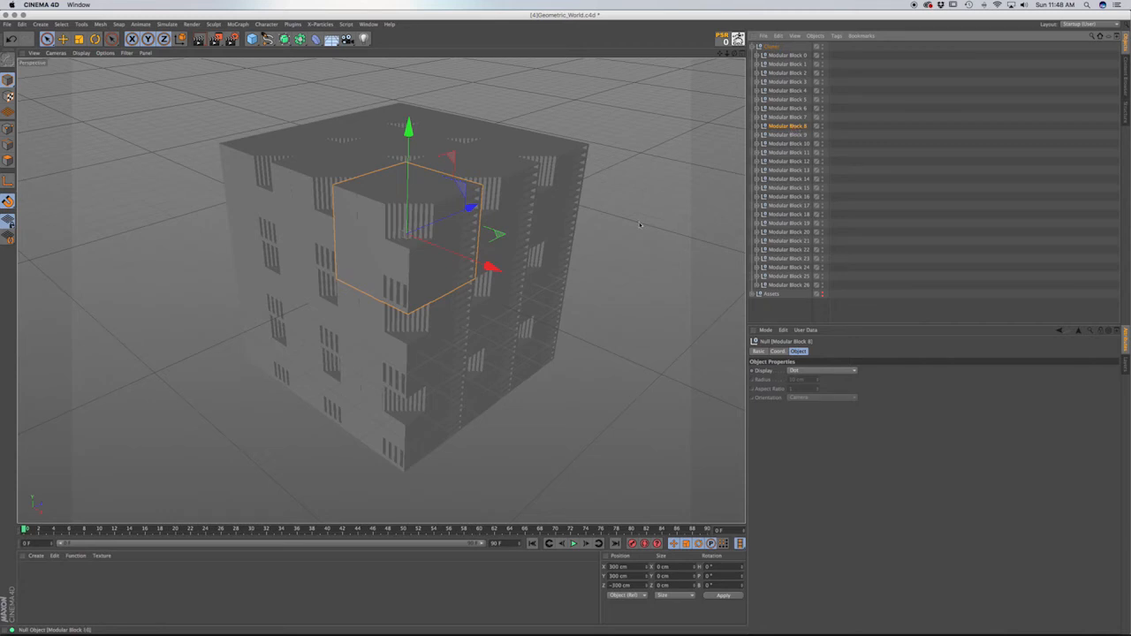
mouse_move(488, 267)
mouse_down()
mouse_move(790, 384)
mouse_move(489, 265)
mouse_up()
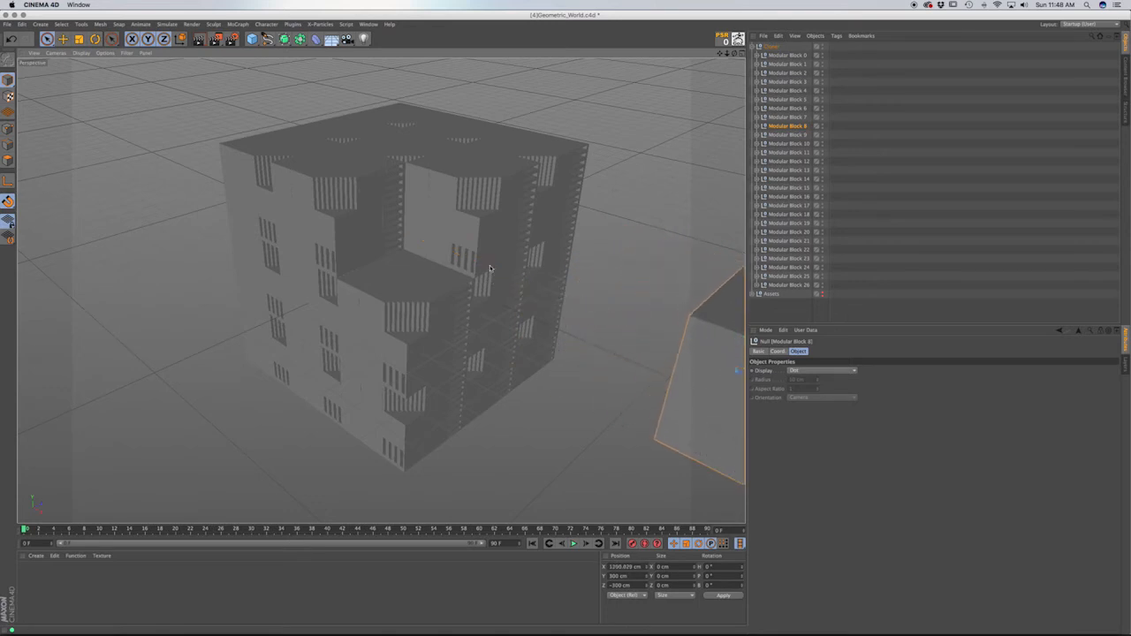
Pull Modular Block 5, directly below the corner gap, forward out of the grid along the Z axis.
click(406, 329)
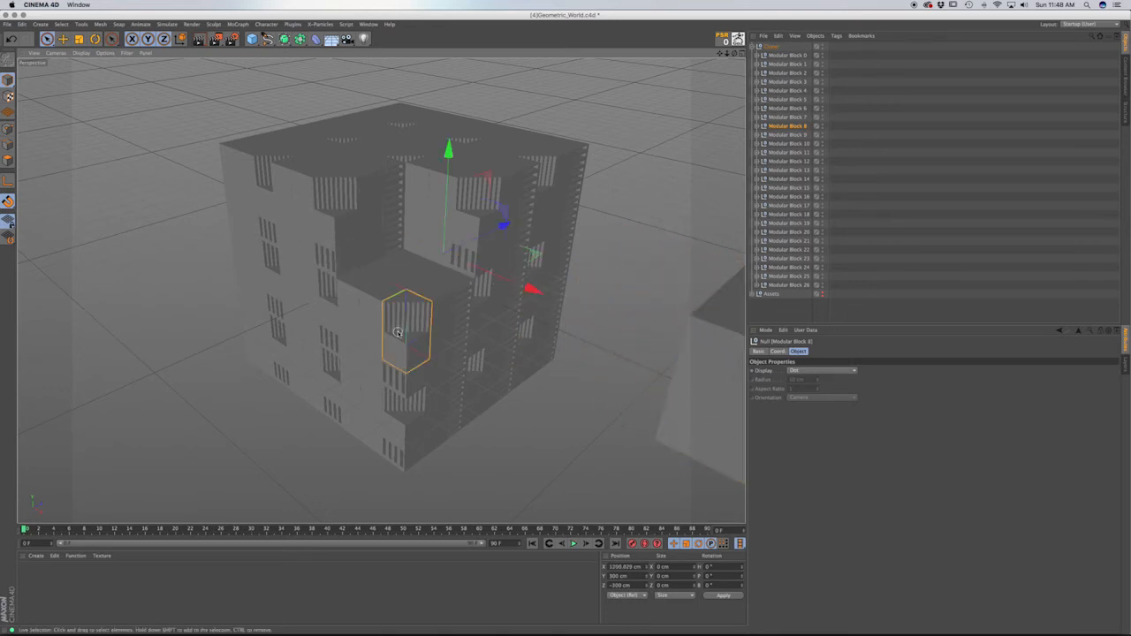
click(457, 297)
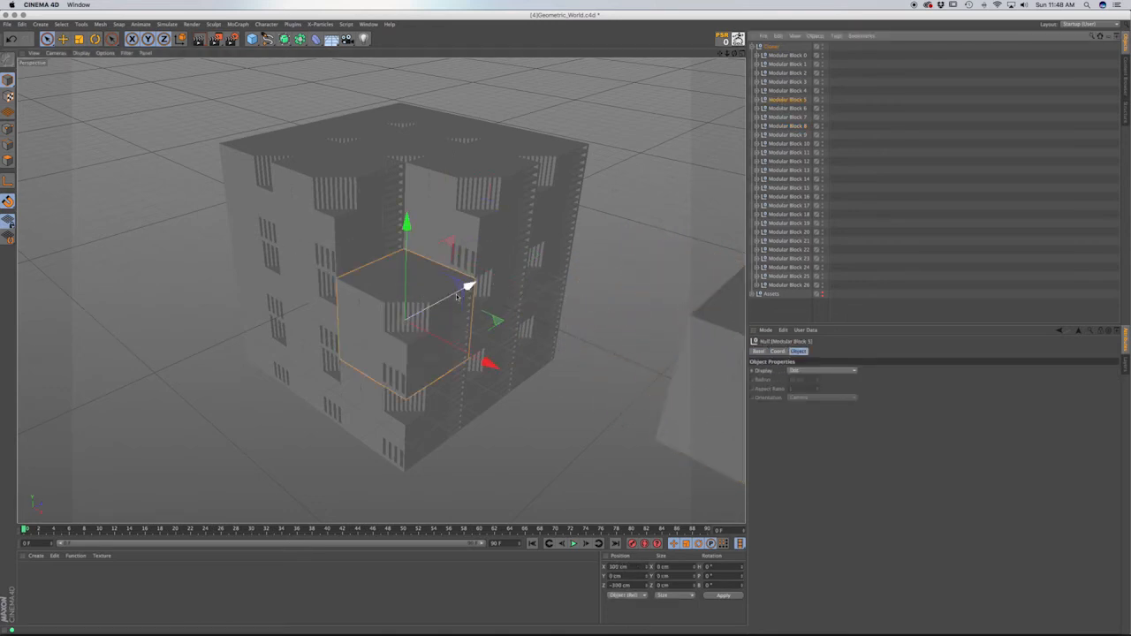
drag(468, 285, 252, 375)
Try to move Modular Block 14 out of the grid along the X axis.
click(340, 335)
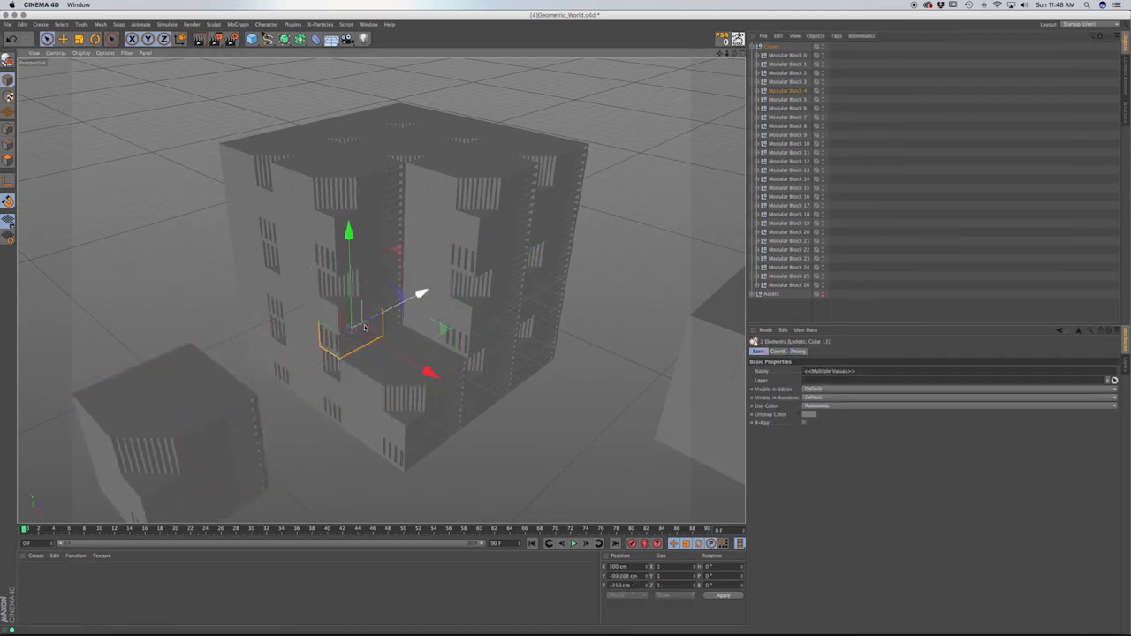
drag(430, 374, 490, 380)
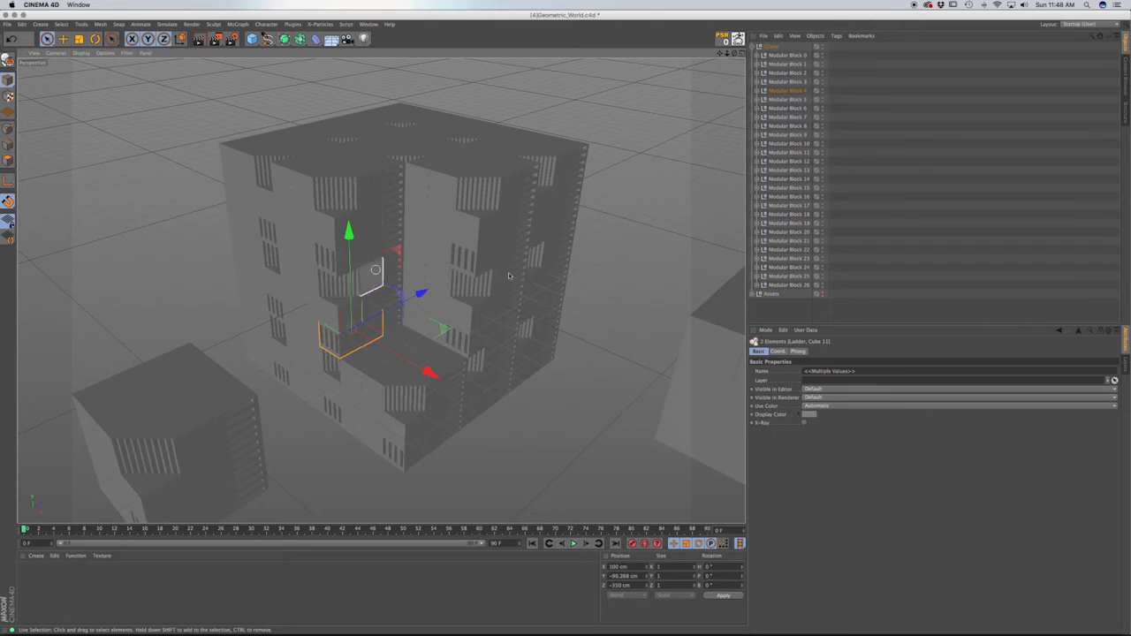
click(468, 325)
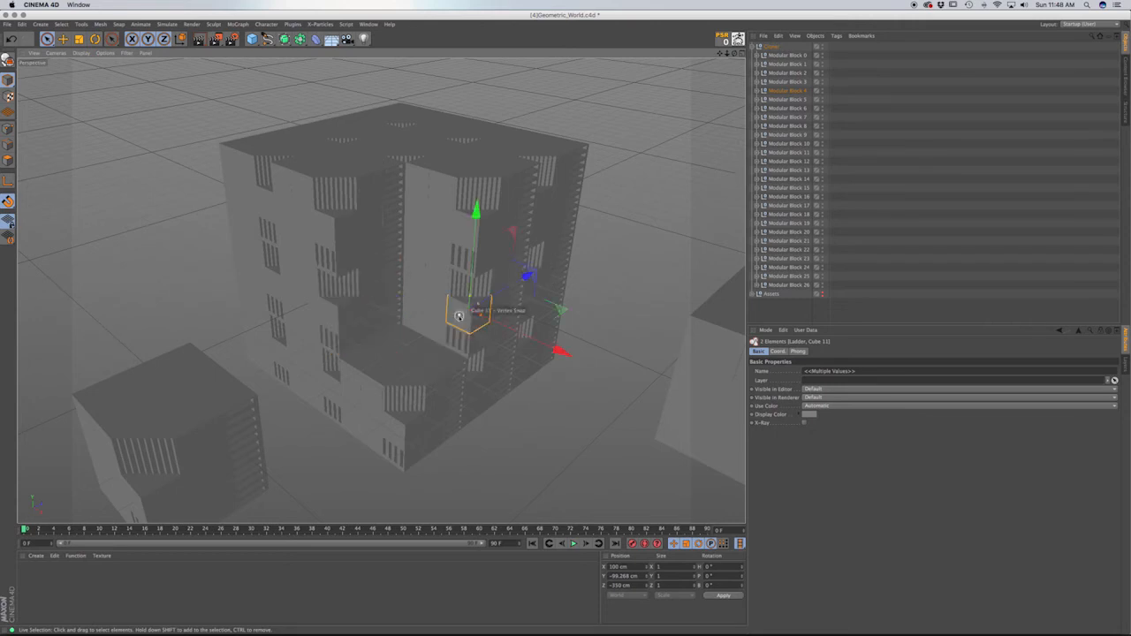
click(784, 179)
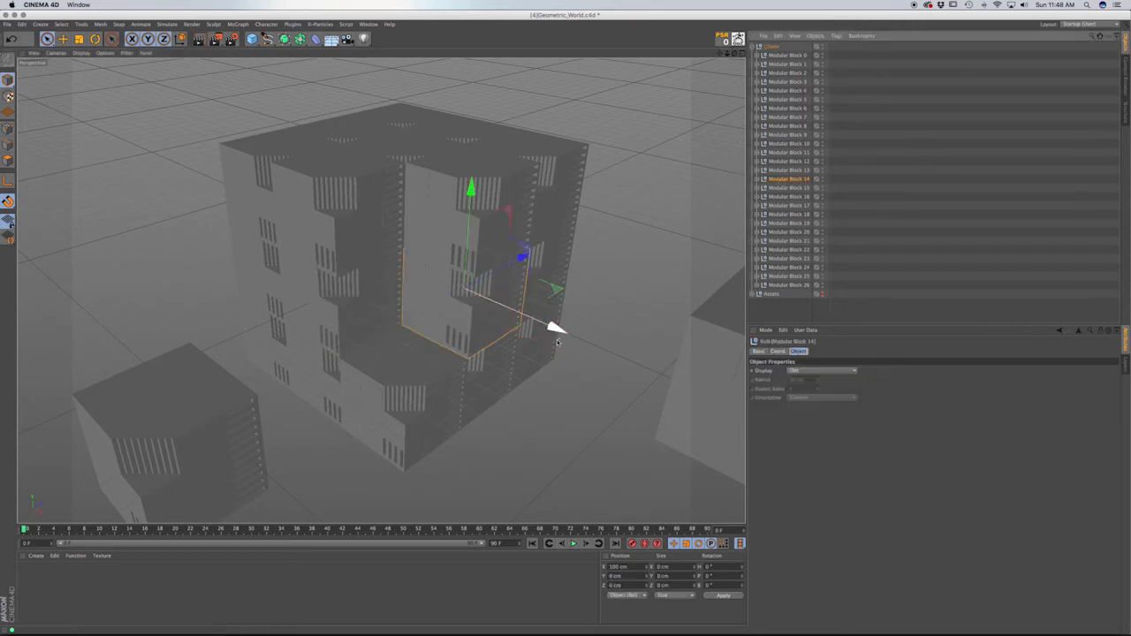
mouse_move(556, 340)
mouse_down()
mouse_move(670, 380)
mouse_move(560, 325)
mouse_up()
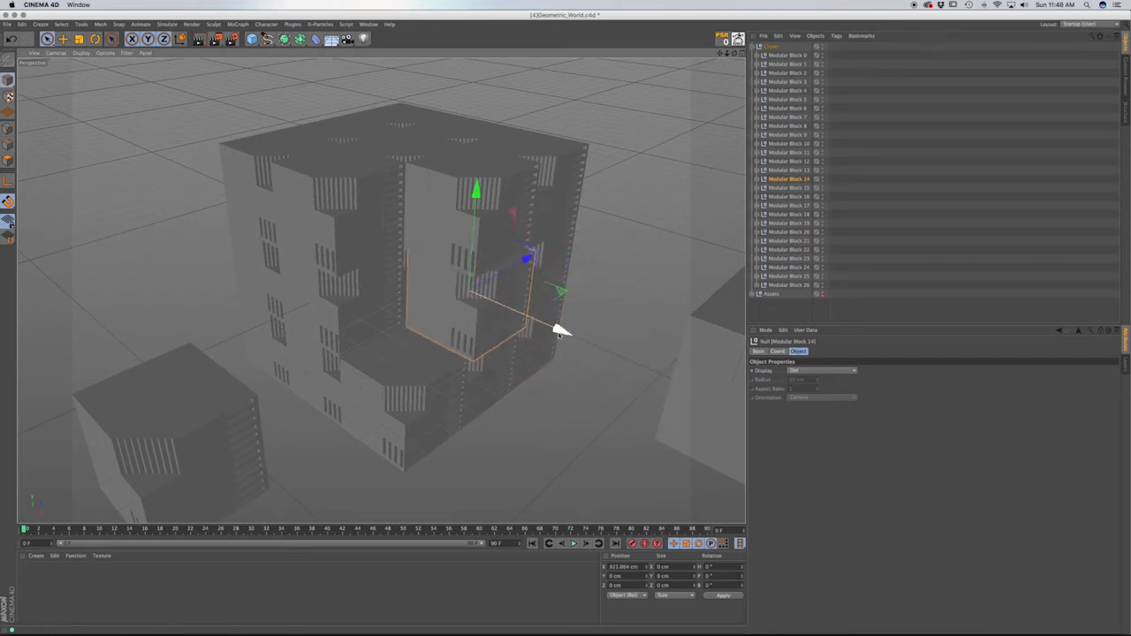
Lower Modular Block 2 along the Y axis so it drops beneath the front corner of the grid.
click(428, 384)
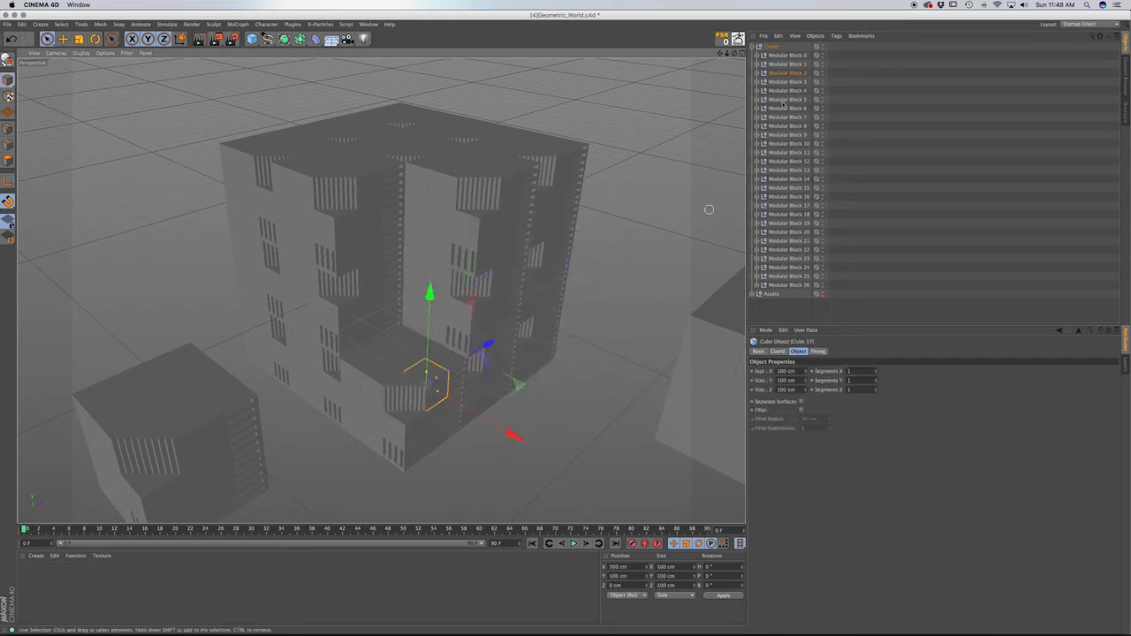
click(788, 74)
drag(404, 305, 397, 380)
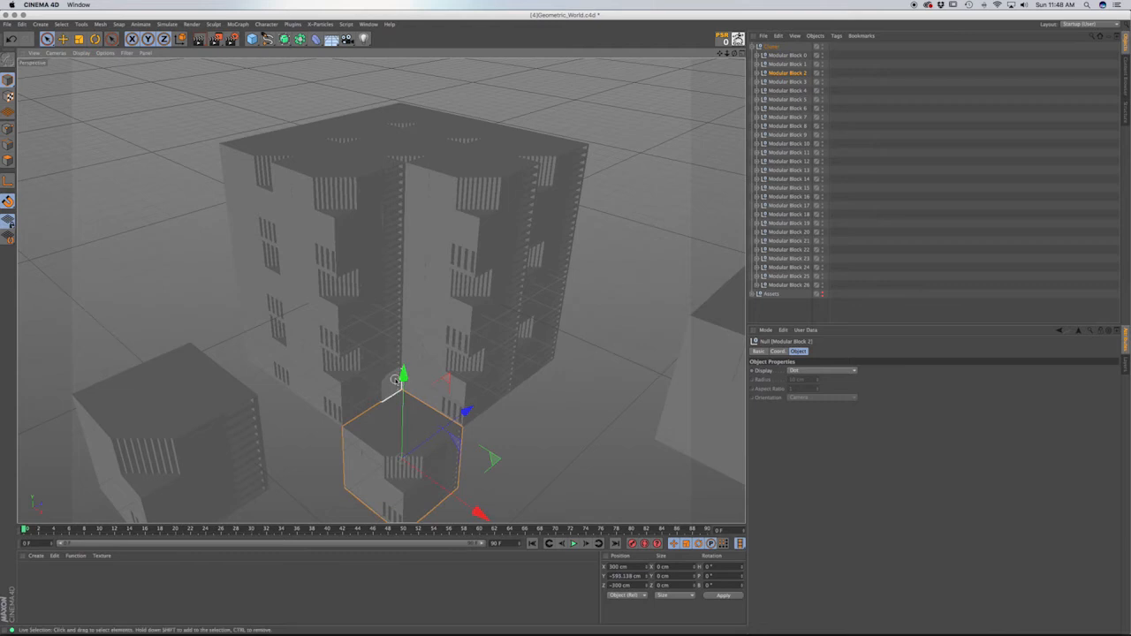
Fine-tune Modular Block 2's height in the Front view to Y -600 cm and return to the Perspective view.
key(F2)
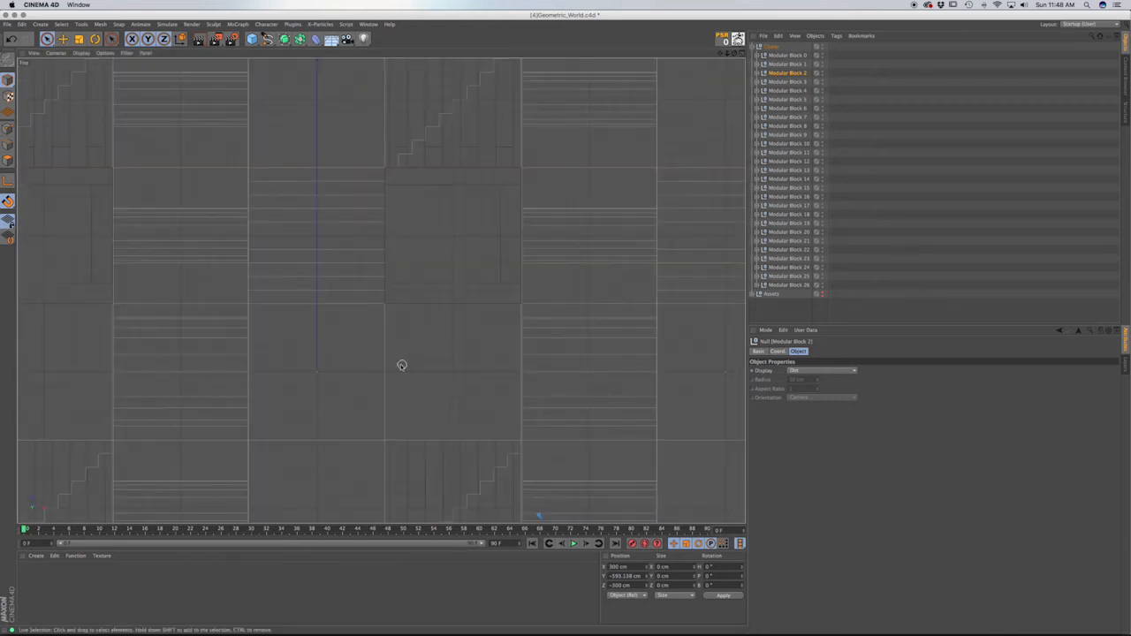
scroll(415, 343, down, 10)
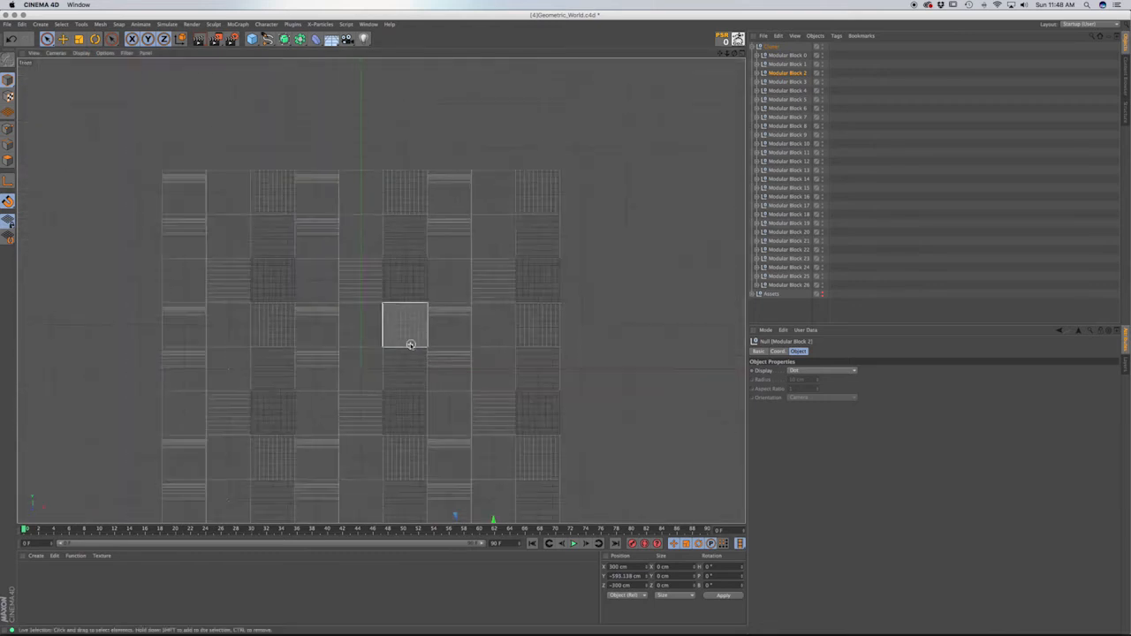
key(F4)
scroll(445, 384, up, 8)
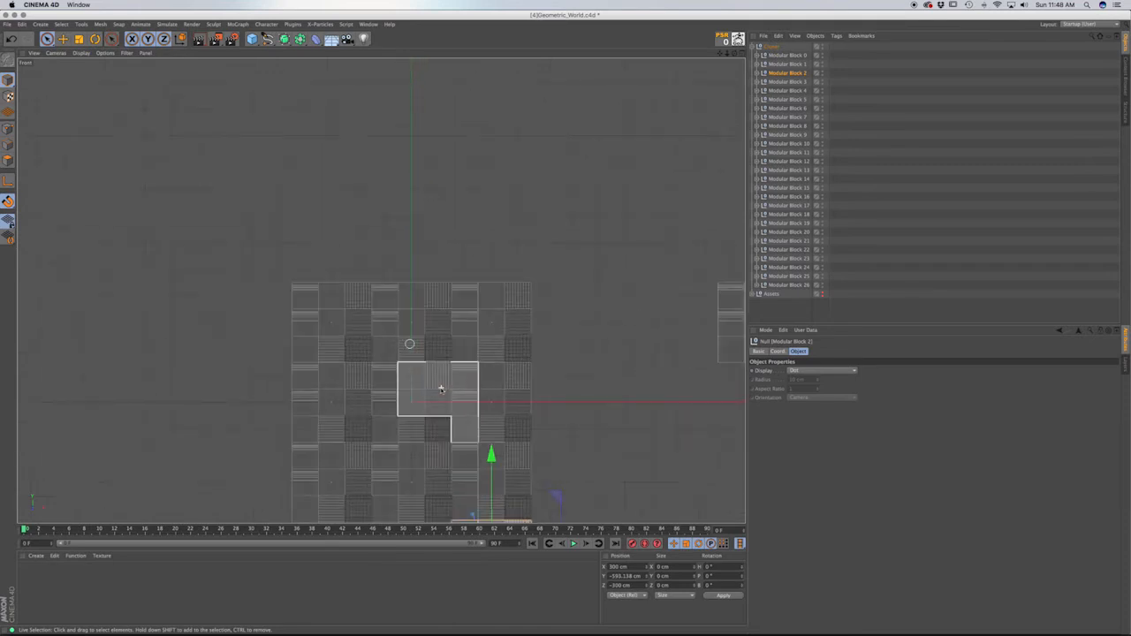
alt+middle_drag(452, 387, 401, 294)
alt+middle_drag(438, 362, 402, 287)
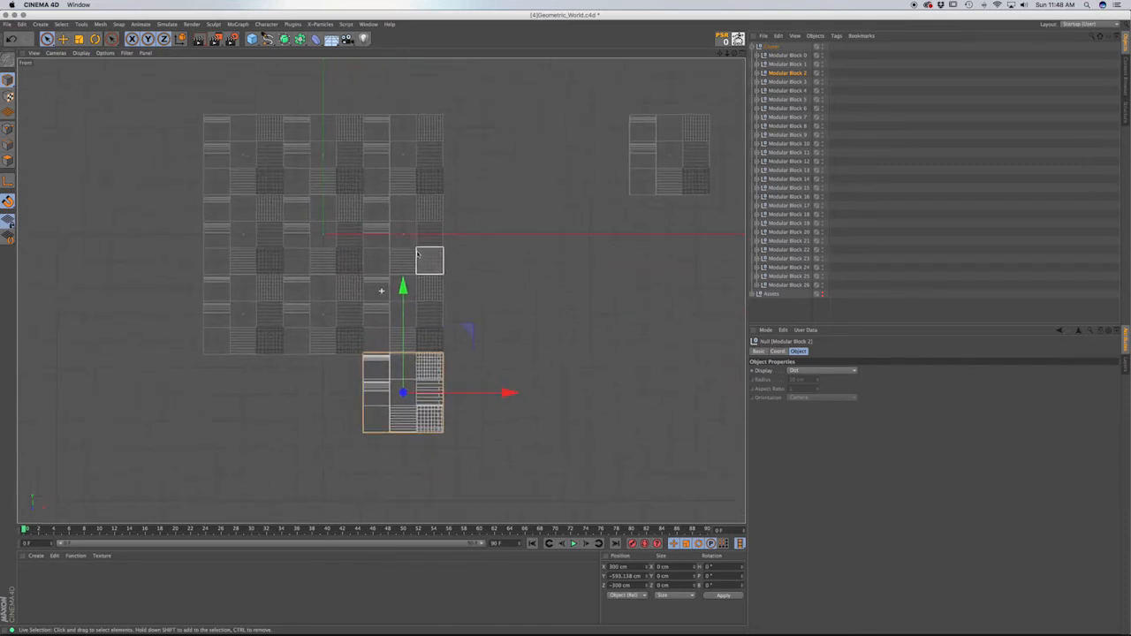
drag(402, 286, 402, 289)
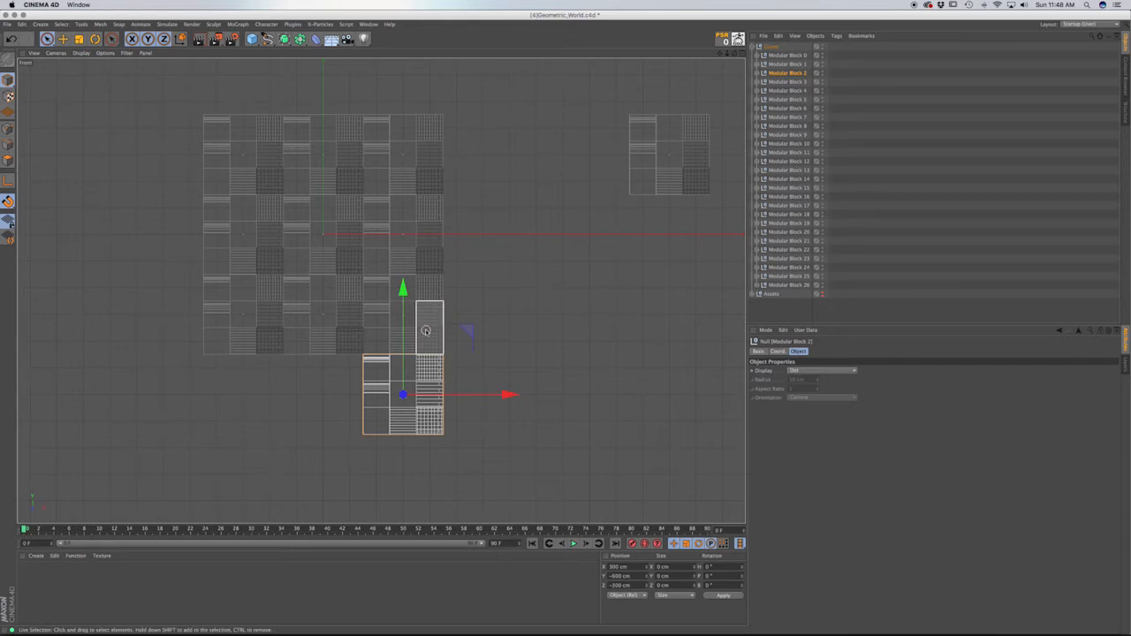
key(F2)
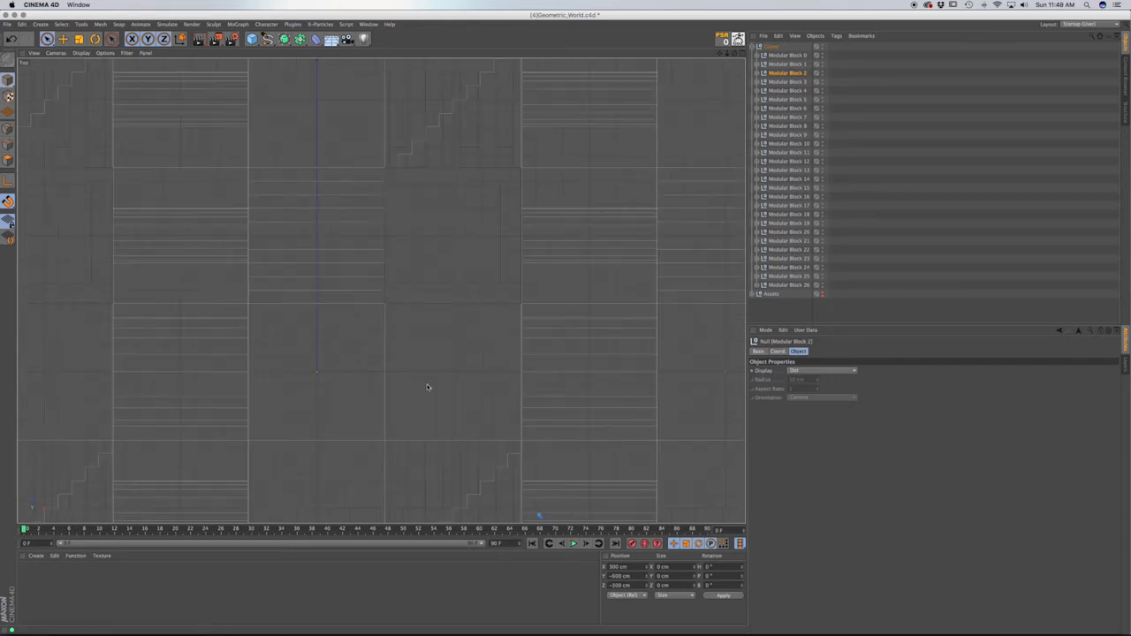
key(F1)
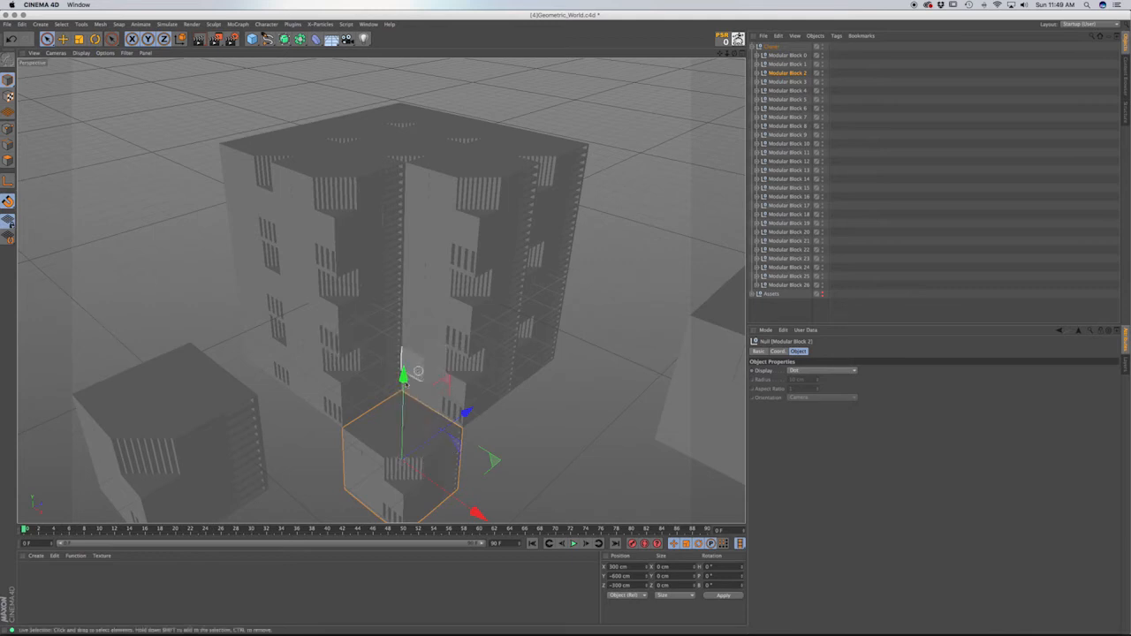
Pull Modular Block 14 from the middle row out of the grid along the X axis.
click(448, 338)
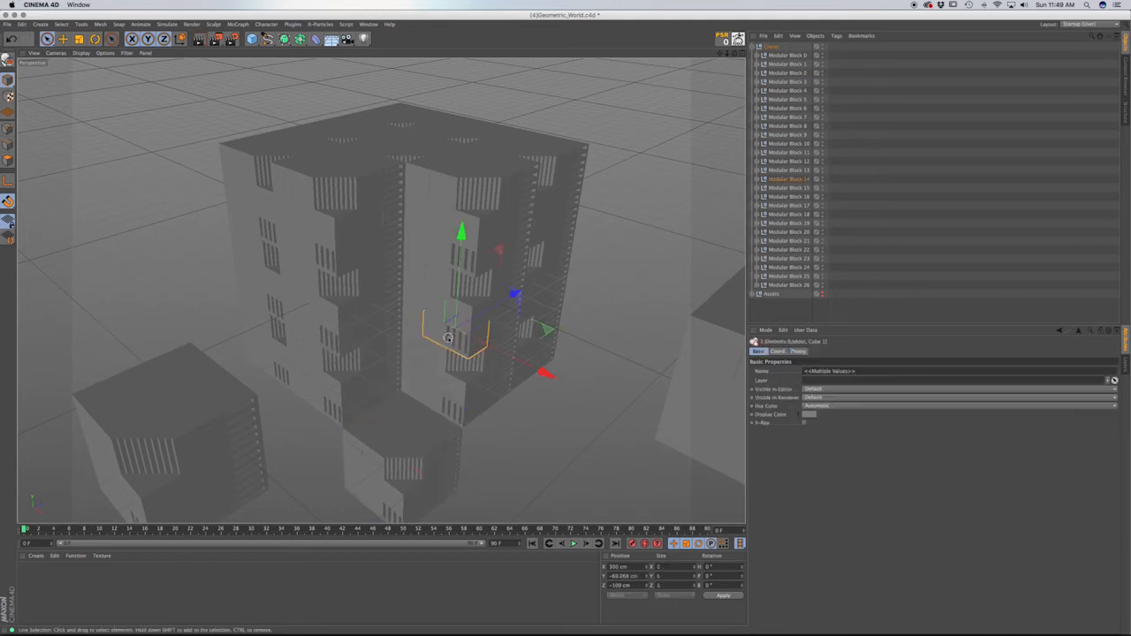
click(777, 179)
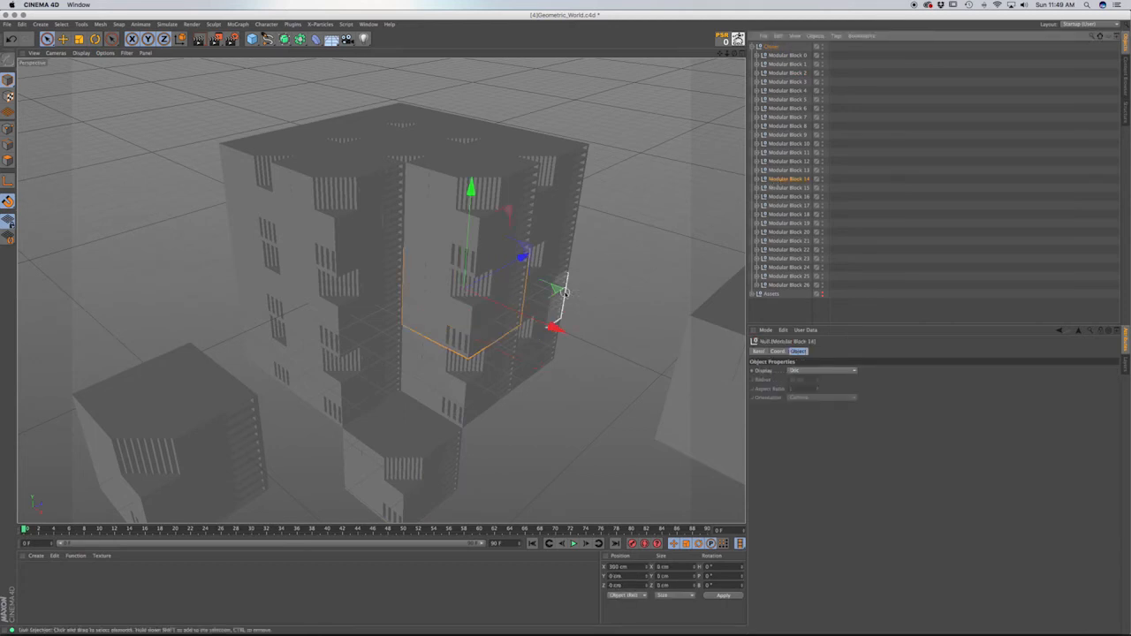
drag(553, 327, 739, 408)
Pull Modular Block 4 from the middle row of the front face out of the grid along the Z axis.
click(327, 313)
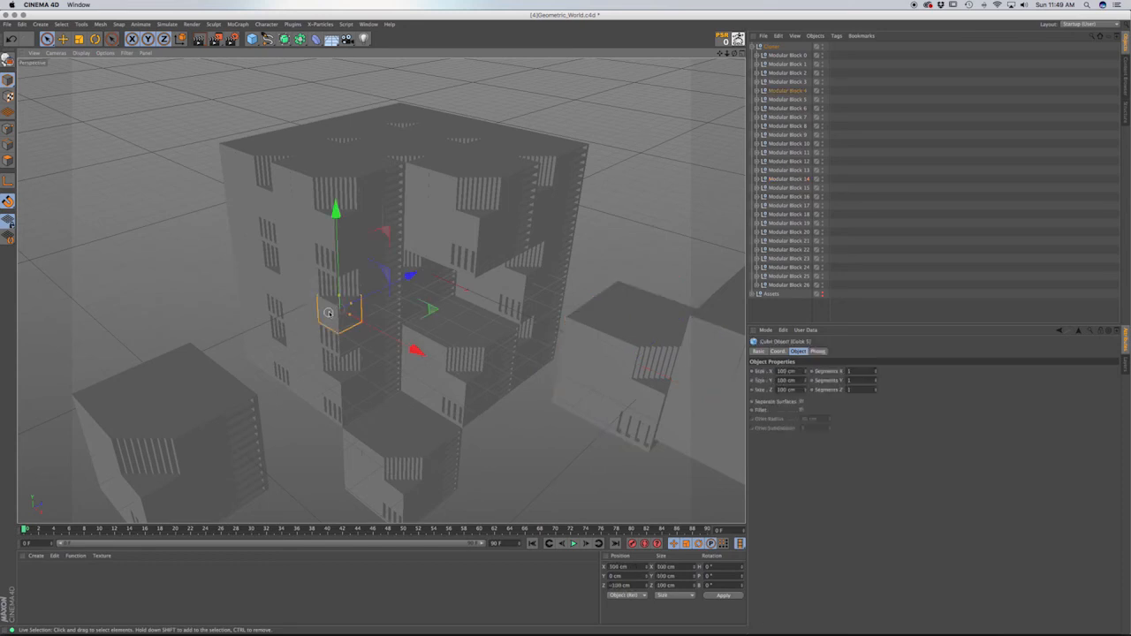
click(786, 91)
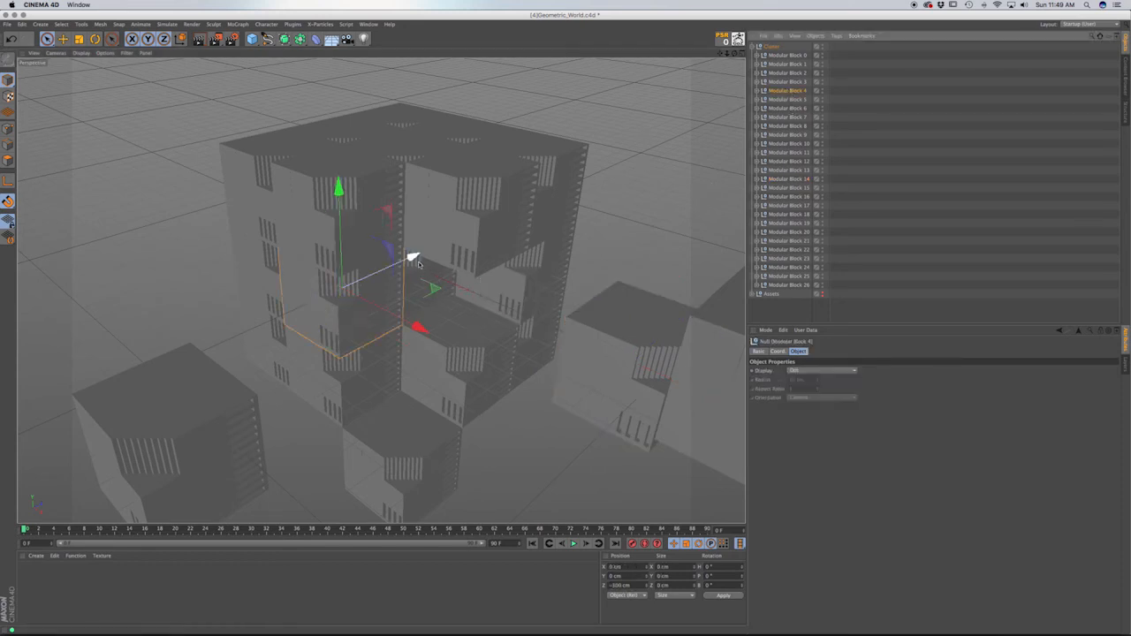
mouse_move(354, 277)
mouse_down()
mouse_move(235, 345)
mouse_move(167, 321)
mouse_move(352, 255)
mouse_up()
Pull Modular Block 17 from the top row out of the grid along X to about 950 cm.
click(352, 254)
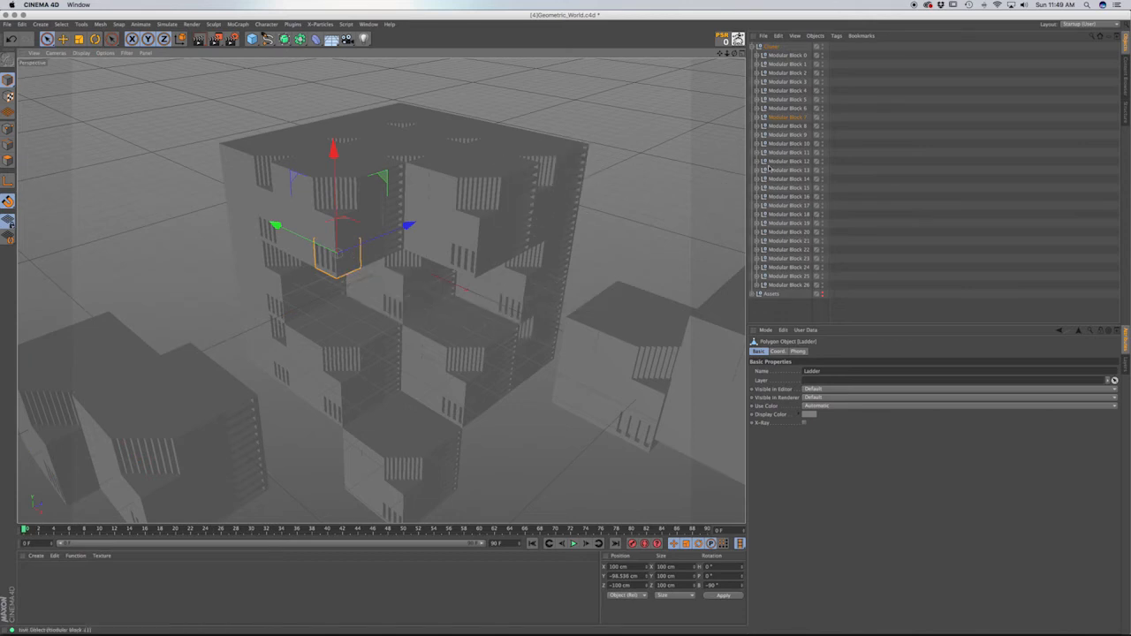
click(506, 224)
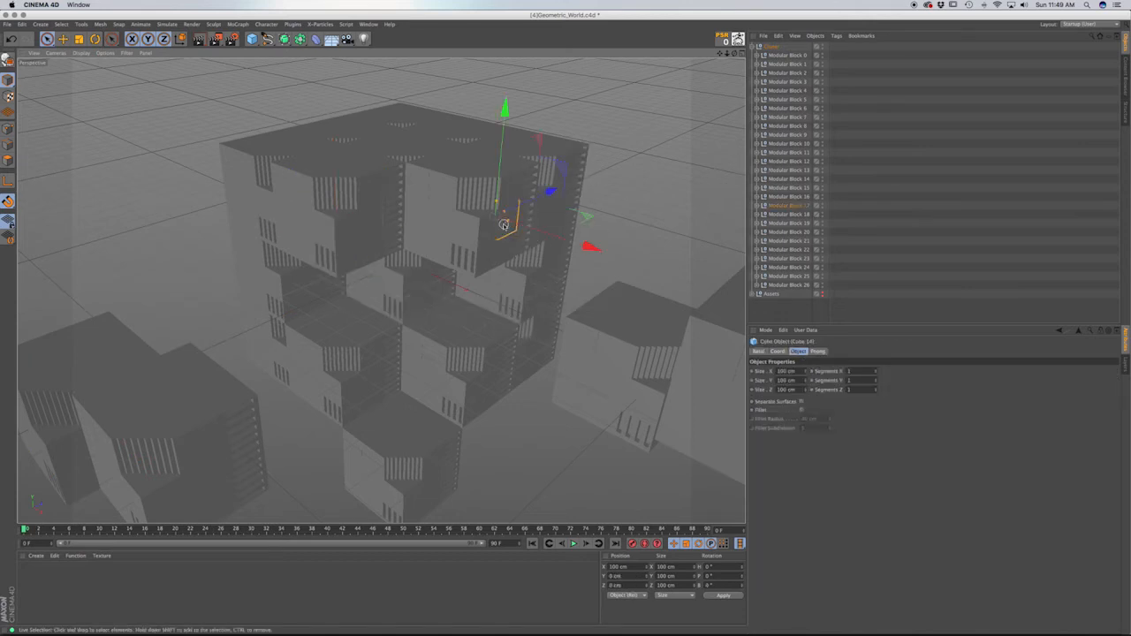
click(781, 206)
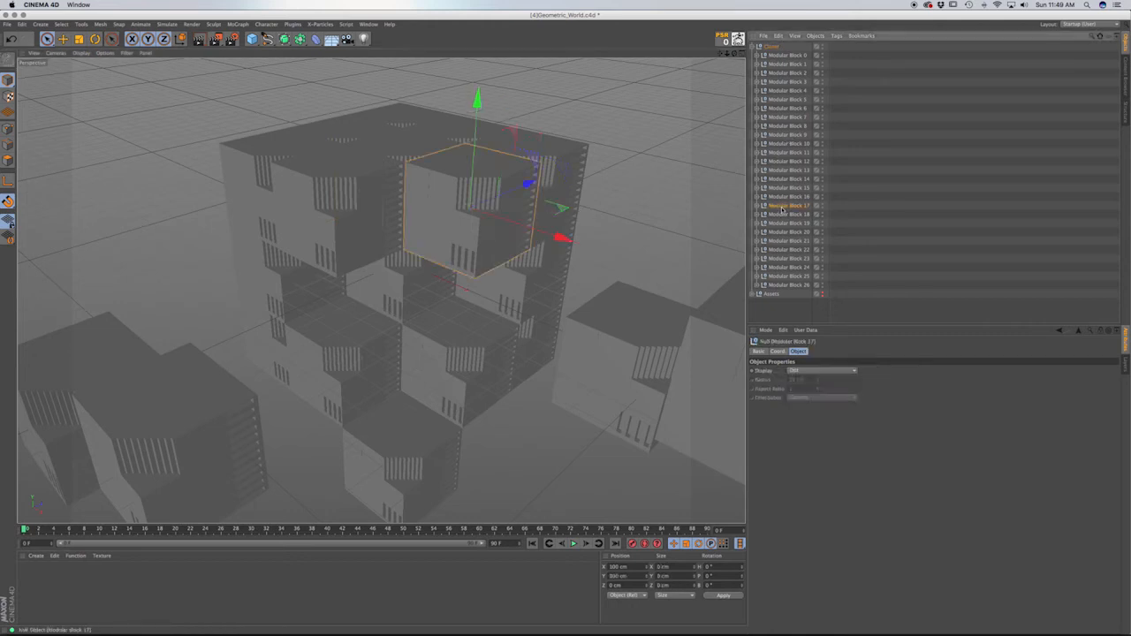
drag(561, 237, 808, 318)
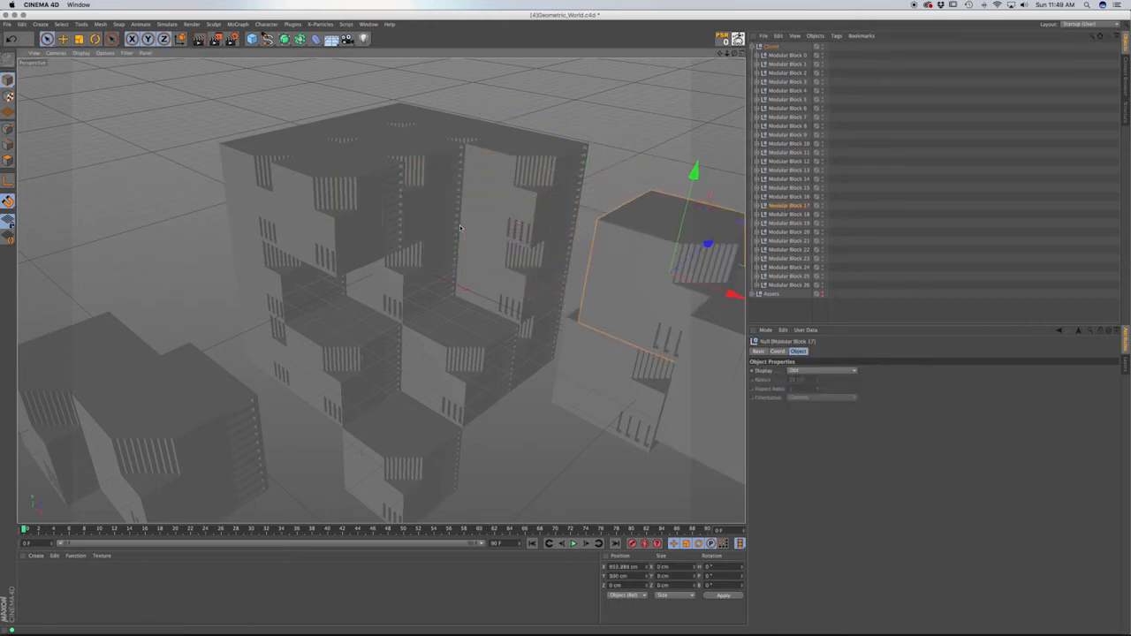
Pull Modular Block 7 from the top row out of the grid by about 1130 cm along the Z axis.
click(336, 225)
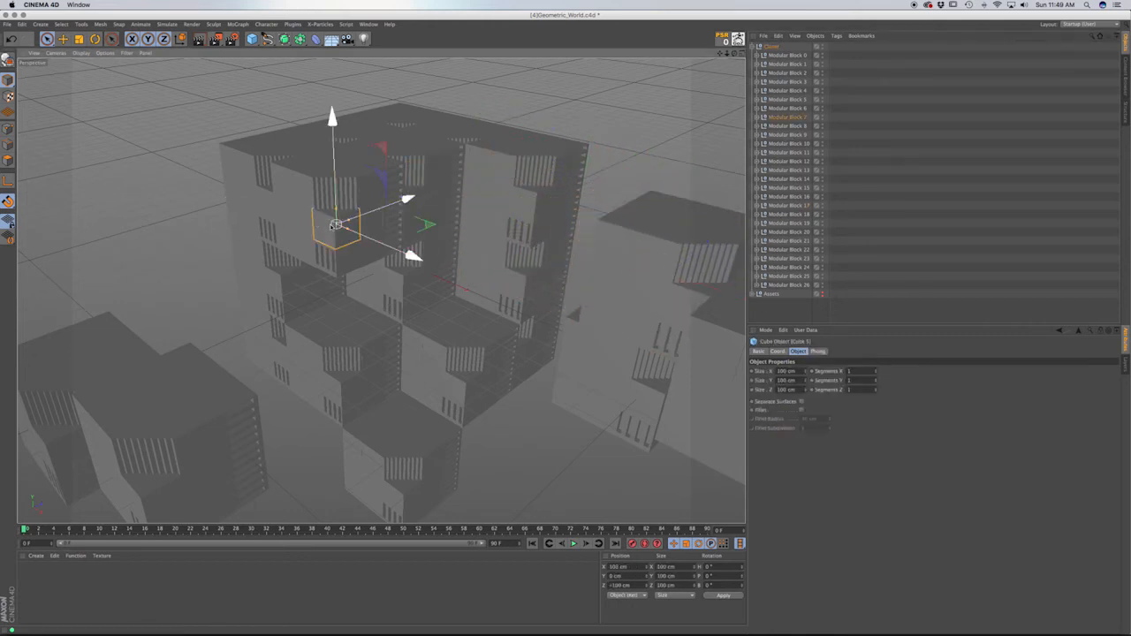
click(790, 117)
drag(412, 182, 39, 281)
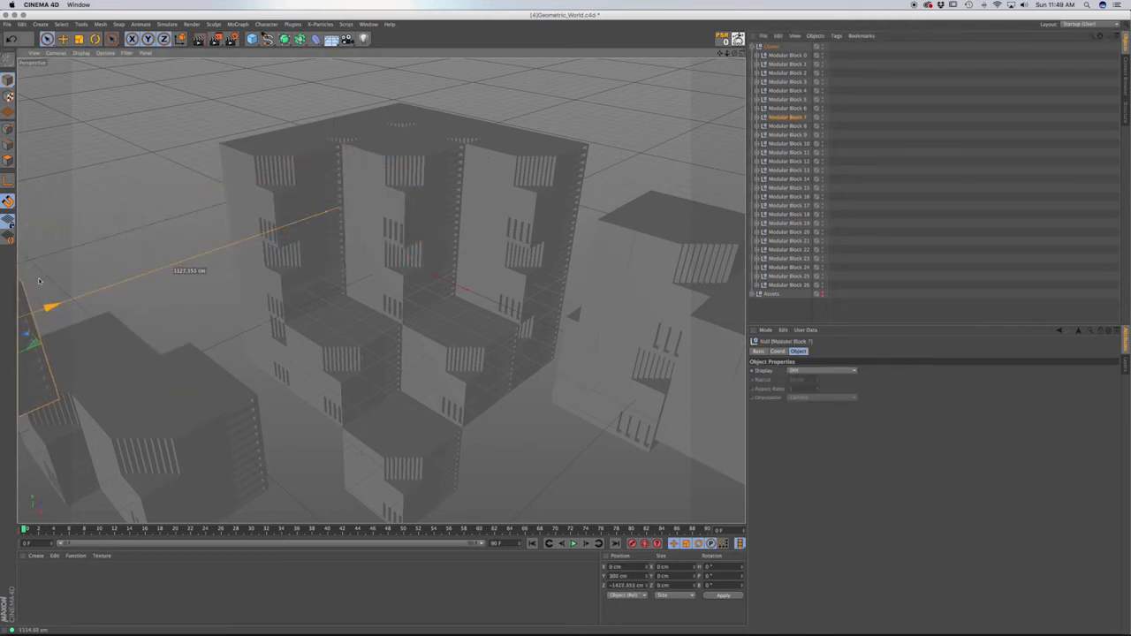
Pull Modular Block 26 from the top row out of the grid along the X axis.
click(528, 202)
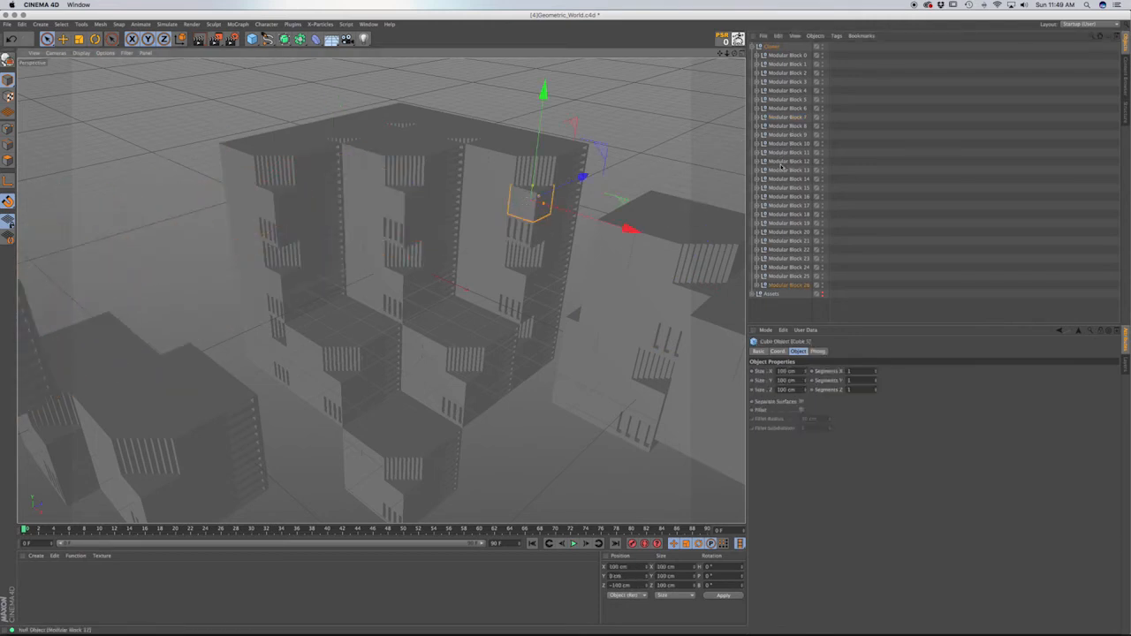
click(787, 285)
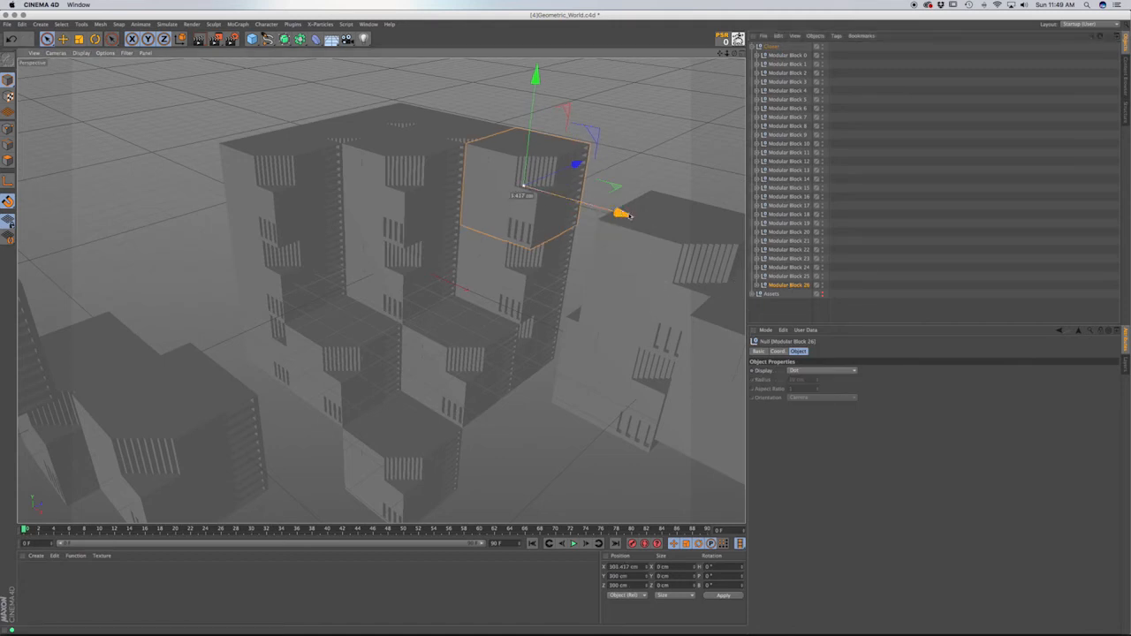
drag(619, 219, 733, 226)
Pull Modular Block 6 from the top row out of the grid along Z to about -1026 cm.
click(278, 202)
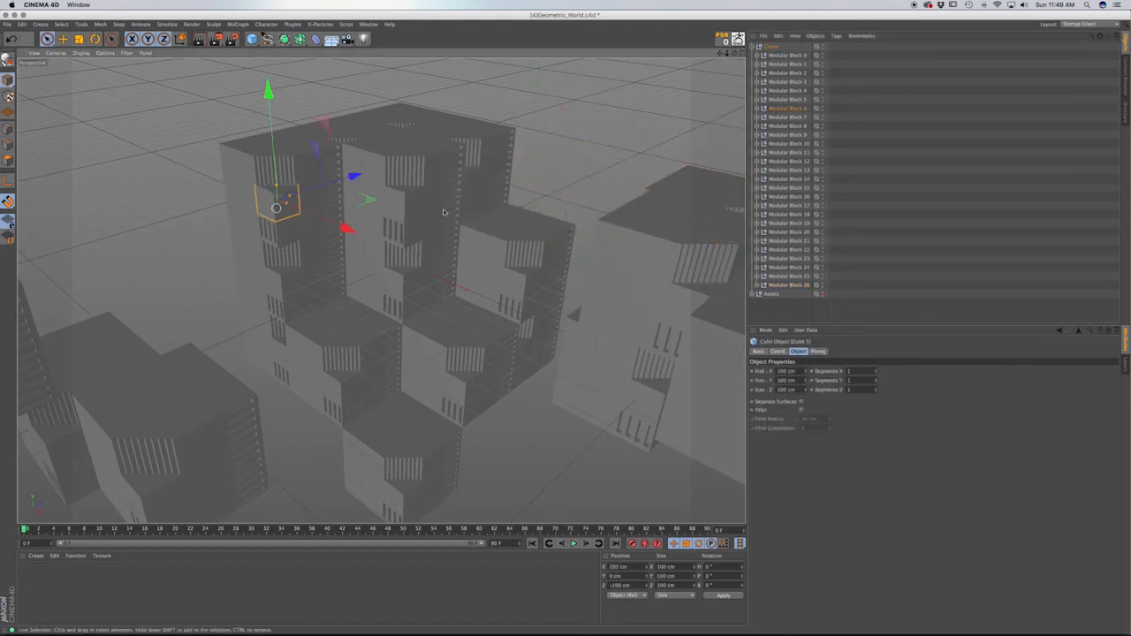
click(786, 107)
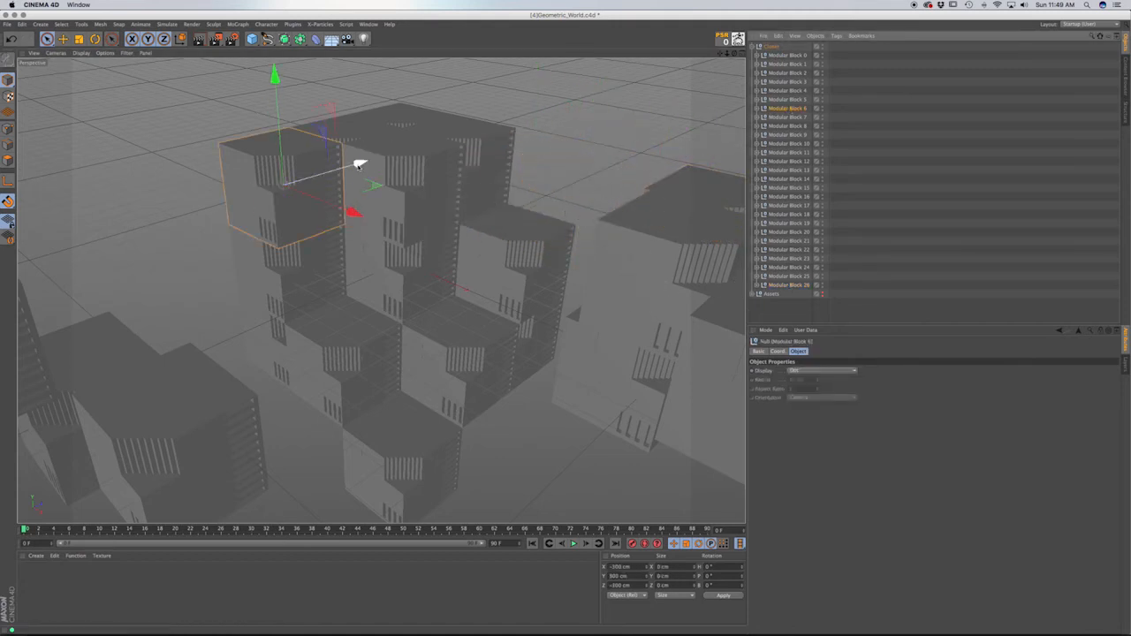
drag(365, 161, 171, 217)
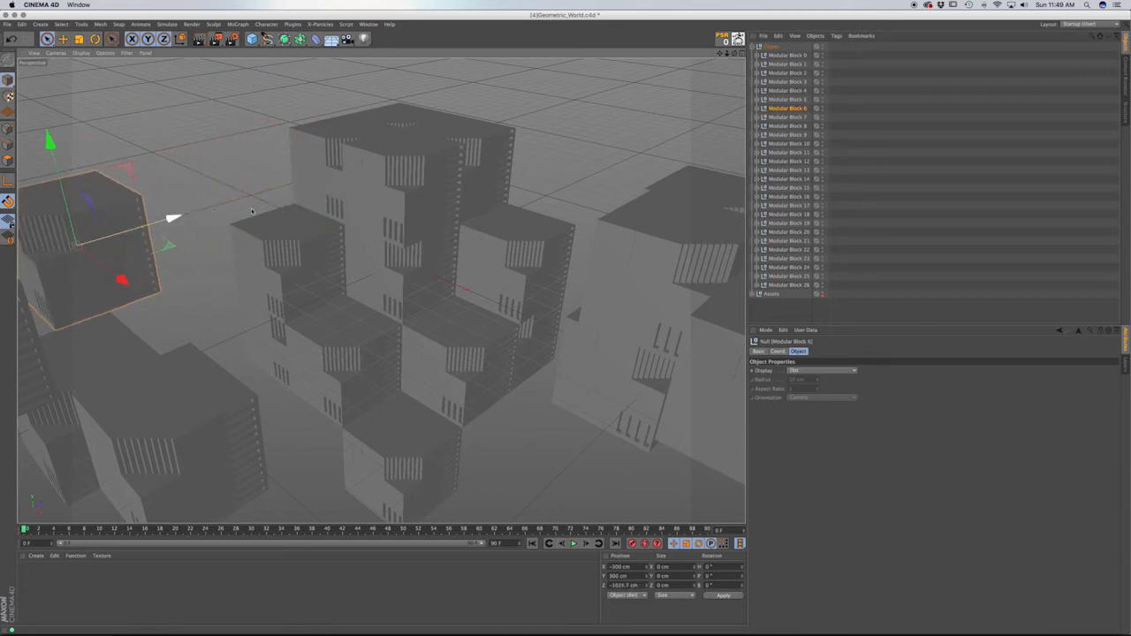
Raise Modular Block 16 from the centre of the top row along Y to about 648 cm.
click(416, 211)
click(789, 196)
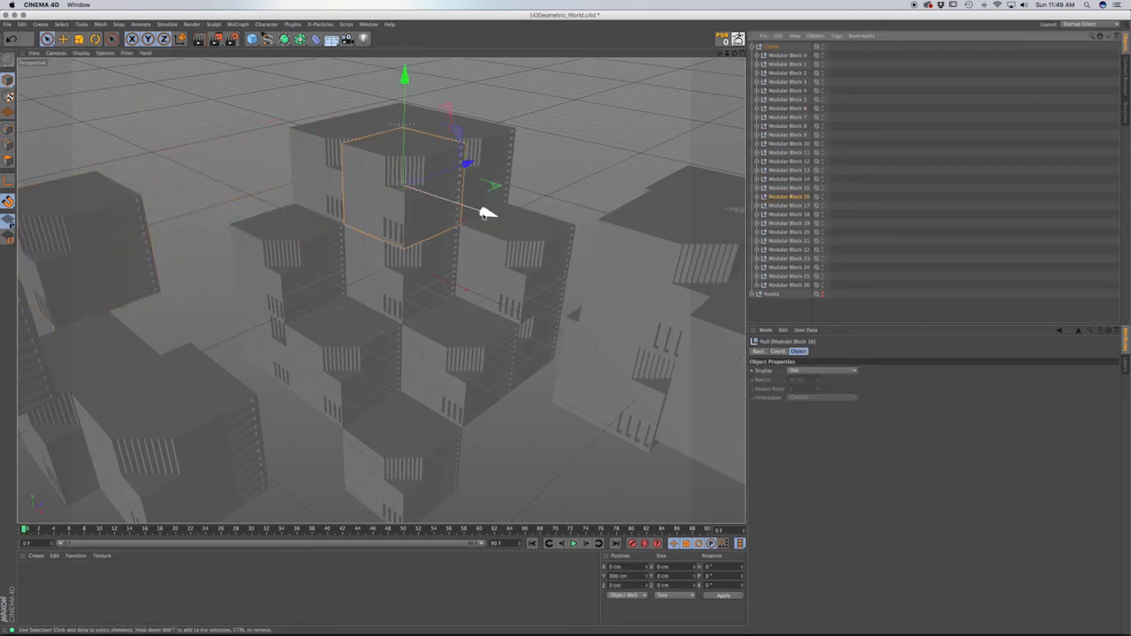
drag(404, 186, 405, 91)
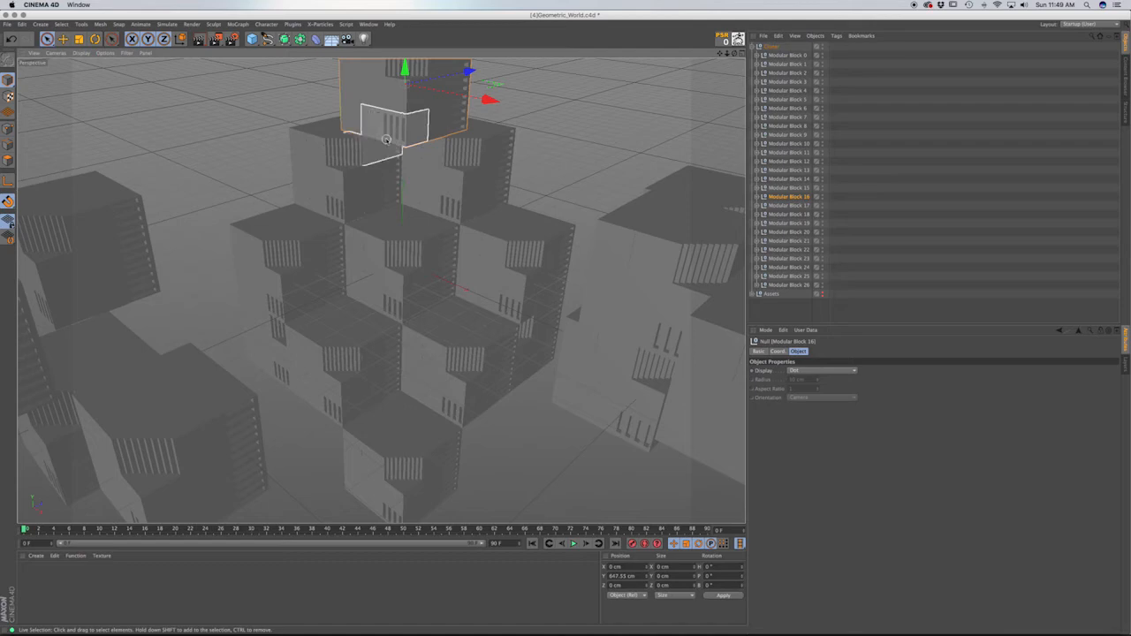
Move Modular Block 16 over the back corner of the stack, snapping it to the grid at X -300 cm and Z 300 cm.
alt+drag(412, 222, 570, 233)
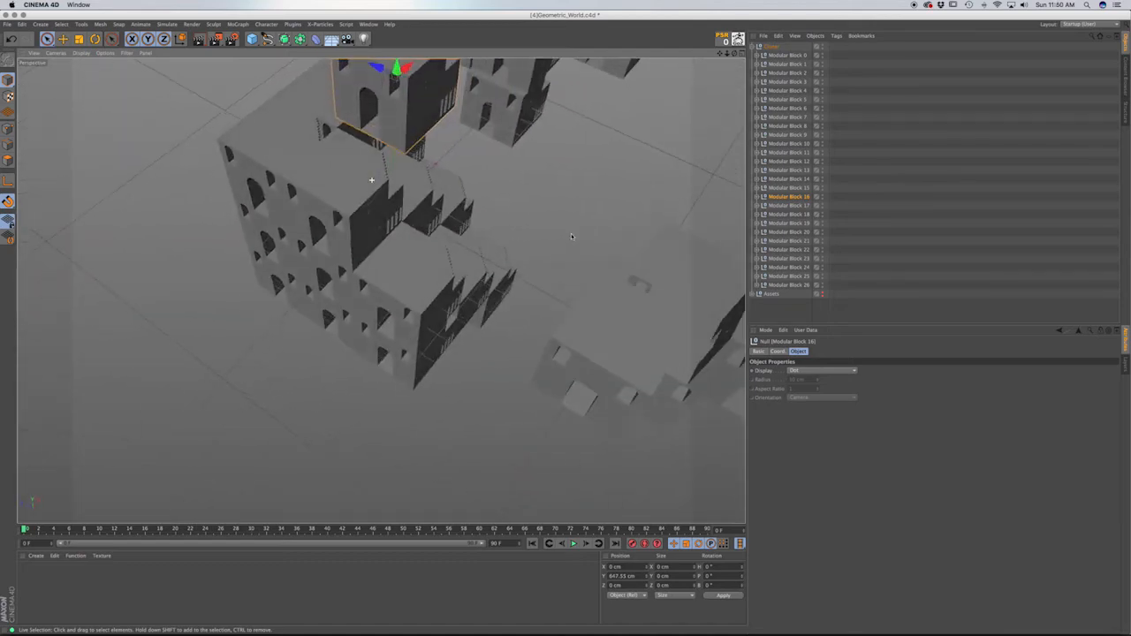
alt+drag(388, 160, 383, 291)
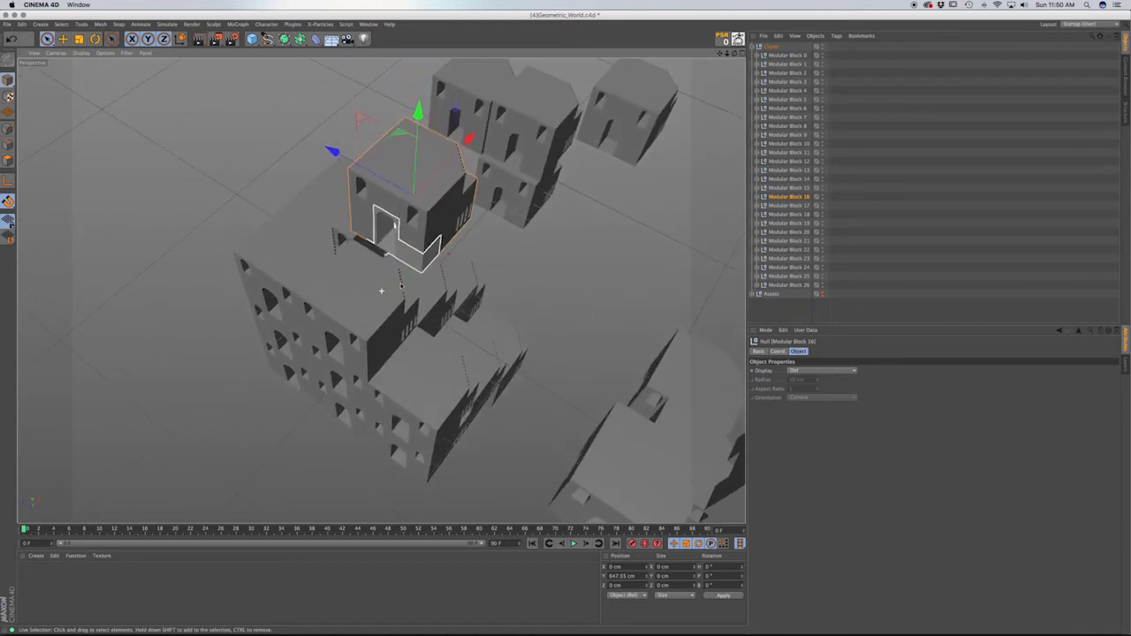
drag(468, 140, 400, 180)
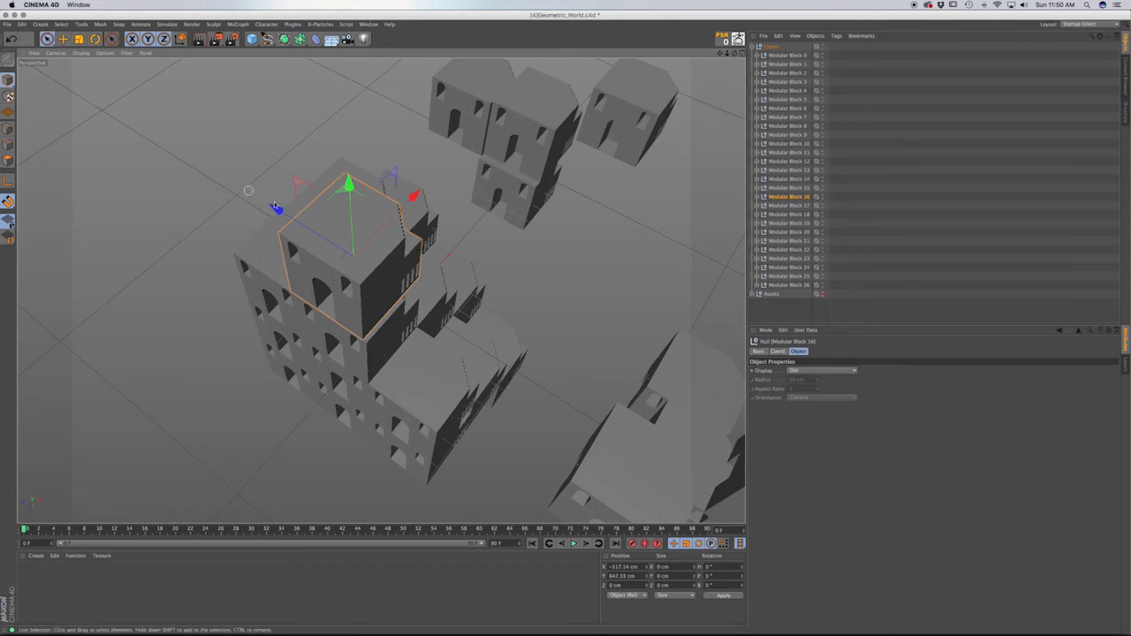
drag(276, 208, 210, 182)
key(F2)
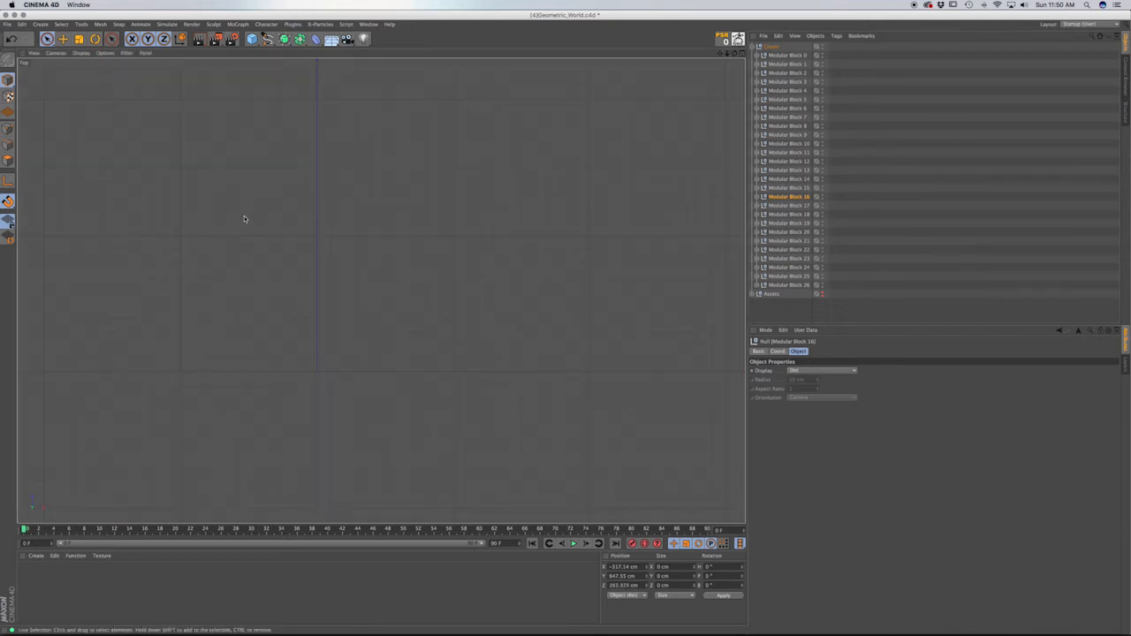
scroll(419, 327, down, 5)
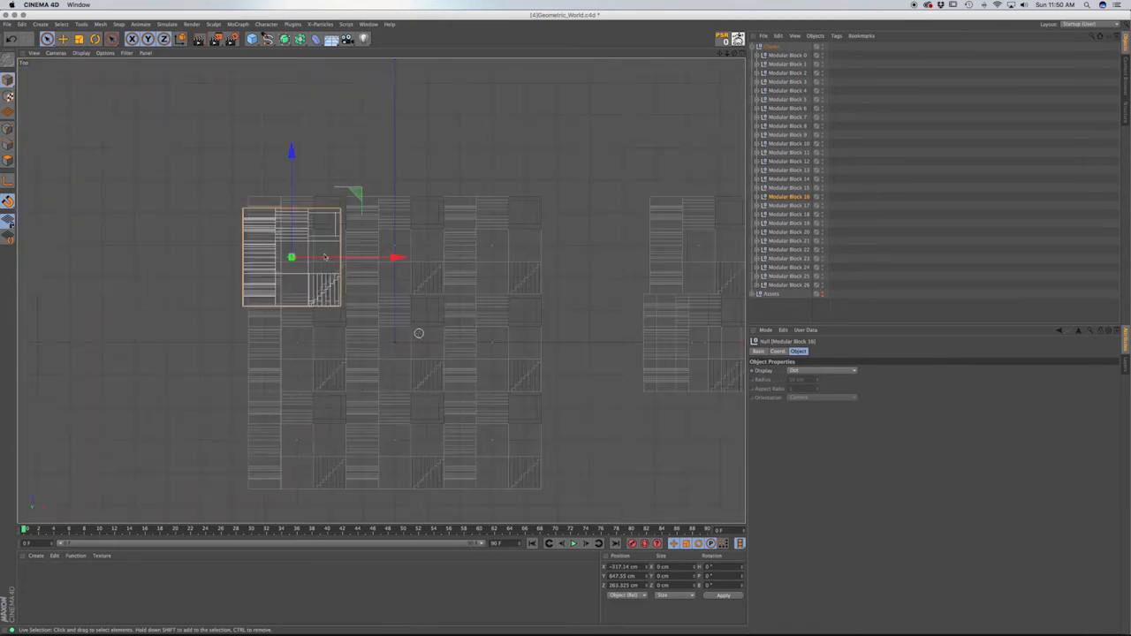
drag(357, 196, 370, 217)
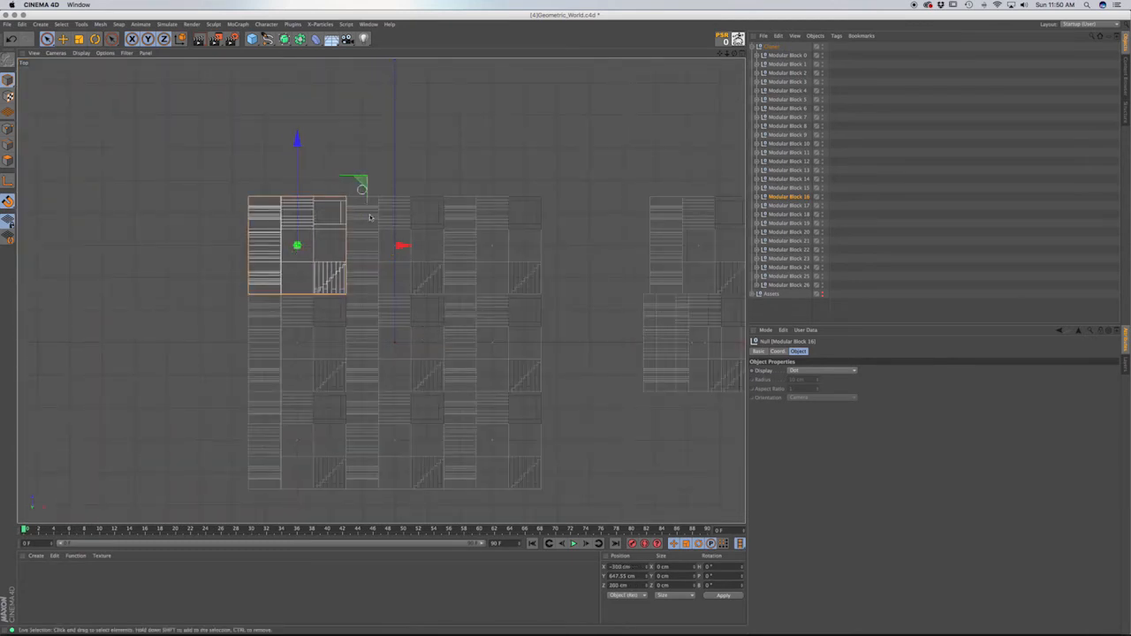
key(F1)
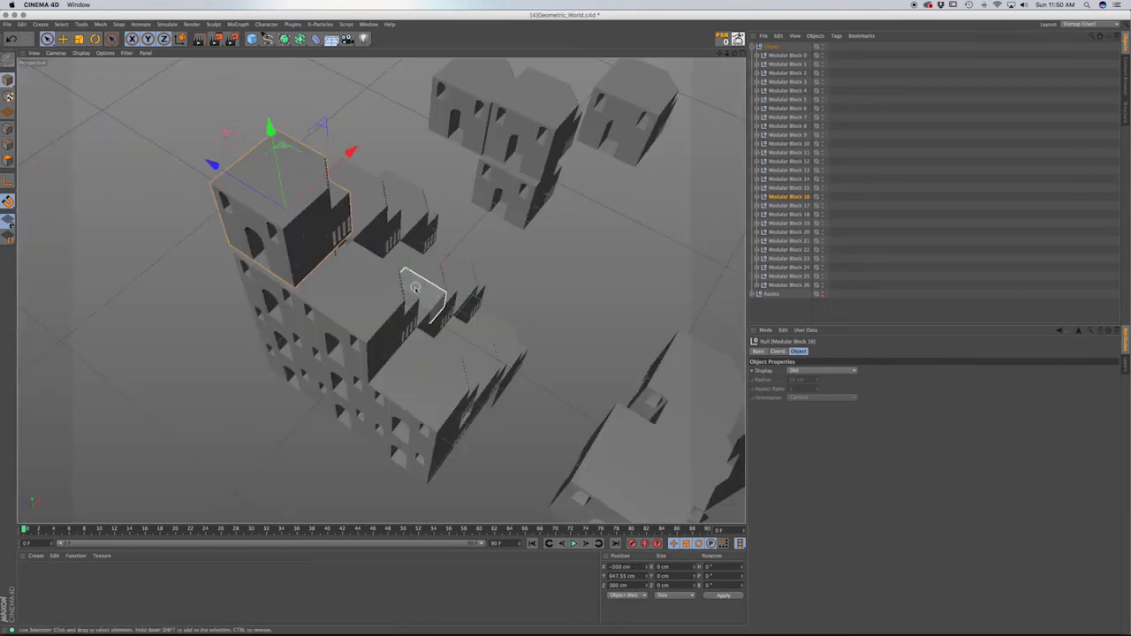
Lower Modular Block 16 onto the back corner column in the front view, snapping it to Y 600 cm.
alt+drag(419, 303, 438, 270)
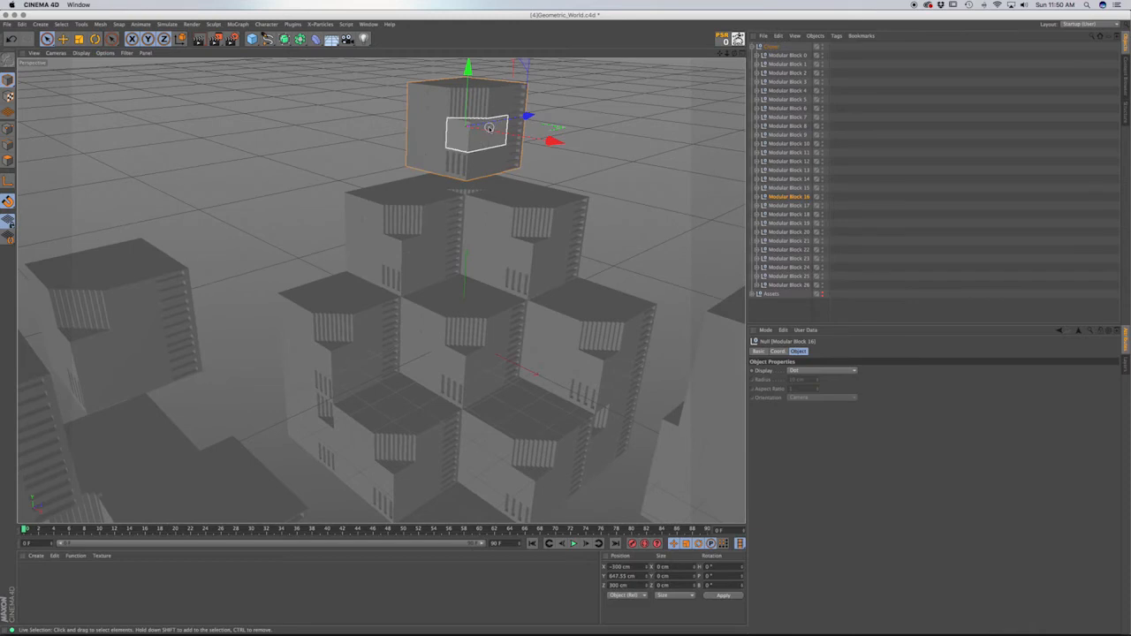
key(F4)
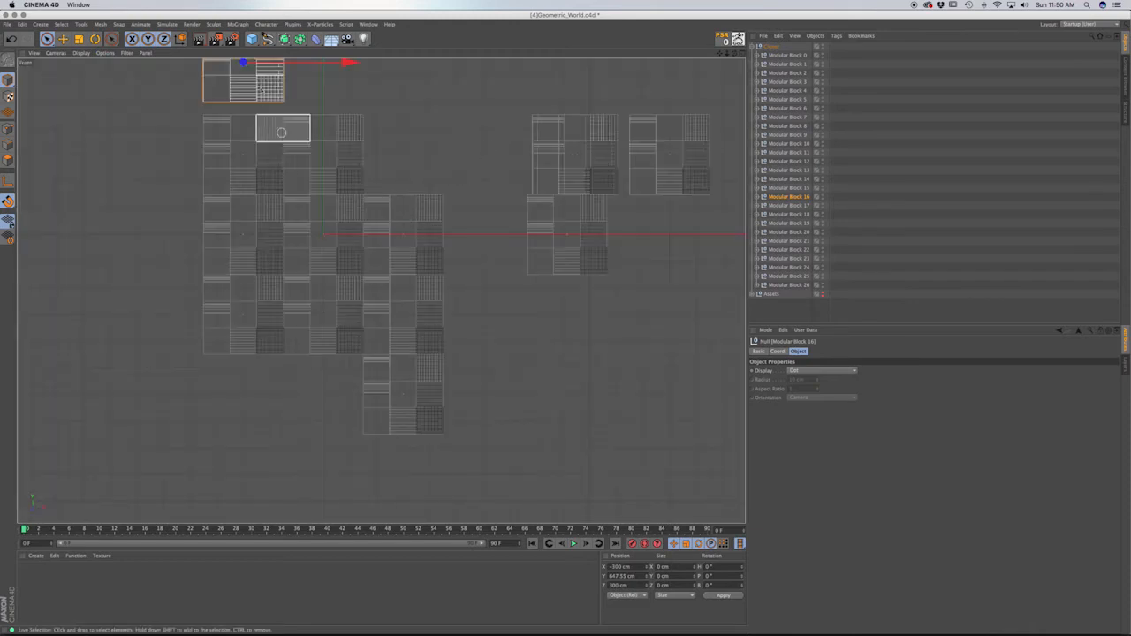
alt+middle_drag(281, 155, 301, 238)
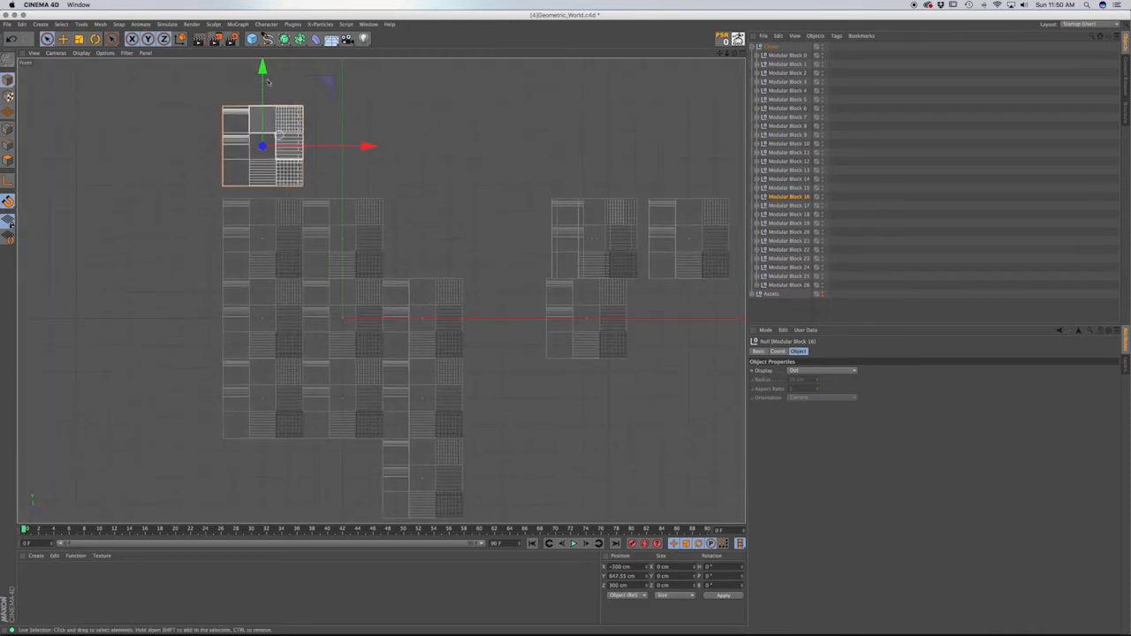
drag(262, 62, 262, 77)
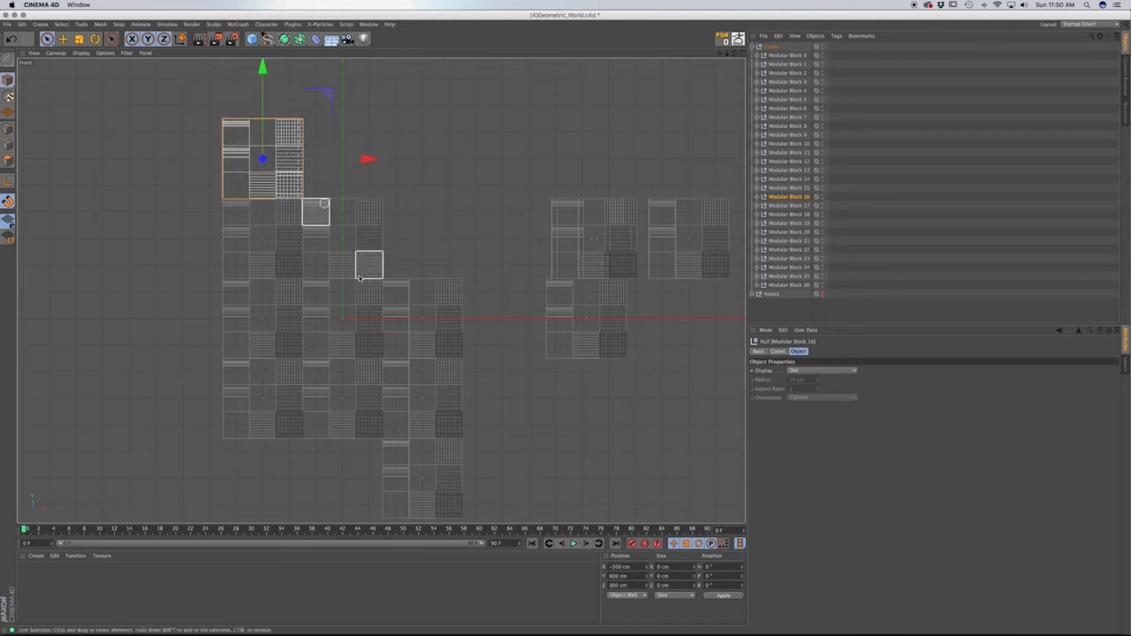
key(F1)
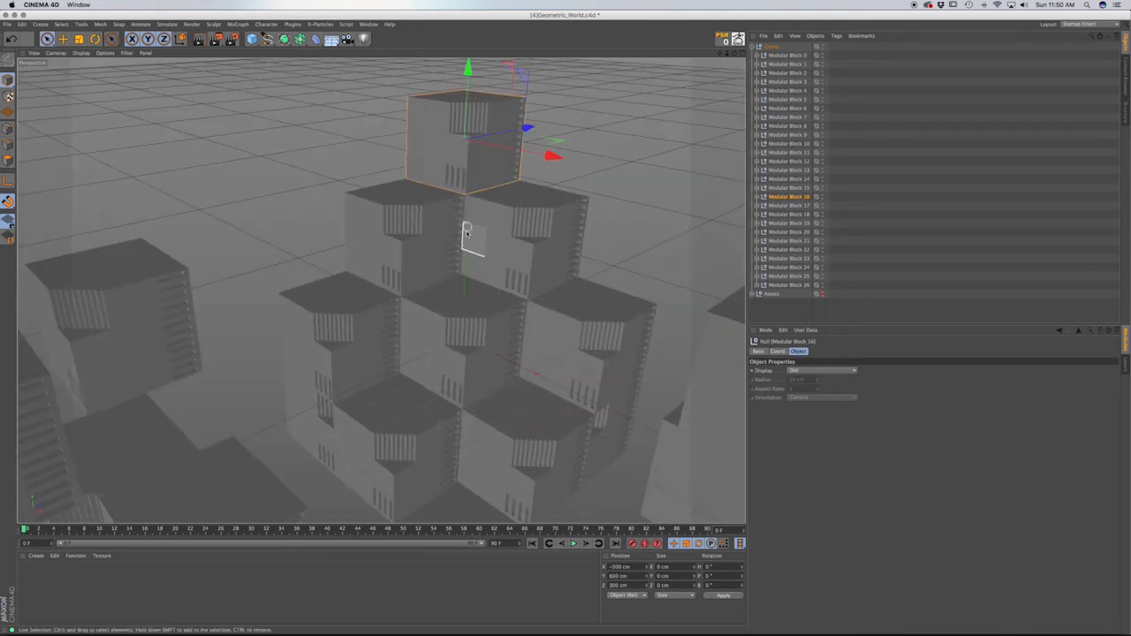
Delete the pulled-out Modular Blocks 6 and 7 beside the stack.
alt+drag(468, 264, 452, 222)
scroll(451, 222, up, 10)
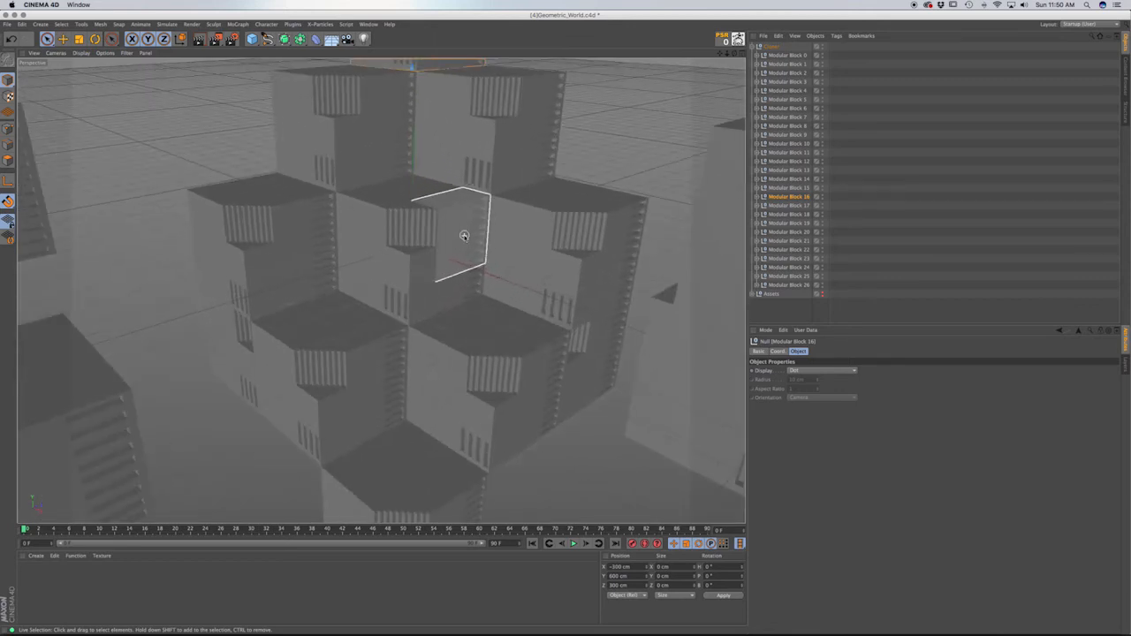
scroll(381, 291, down, 6)
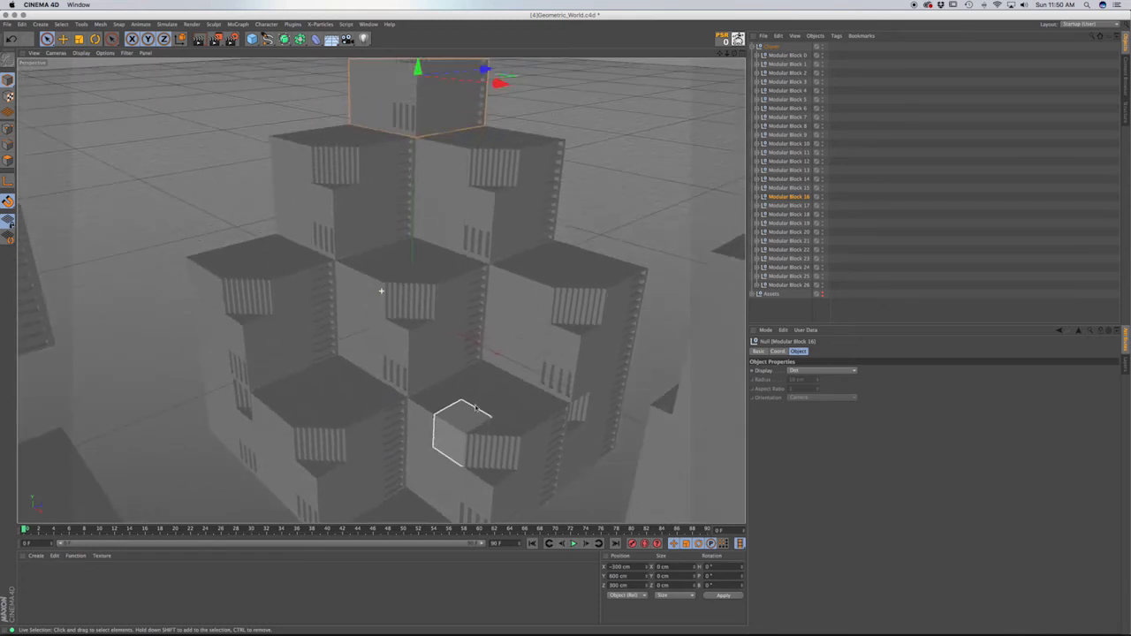
scroll(459, 313, up, 1)
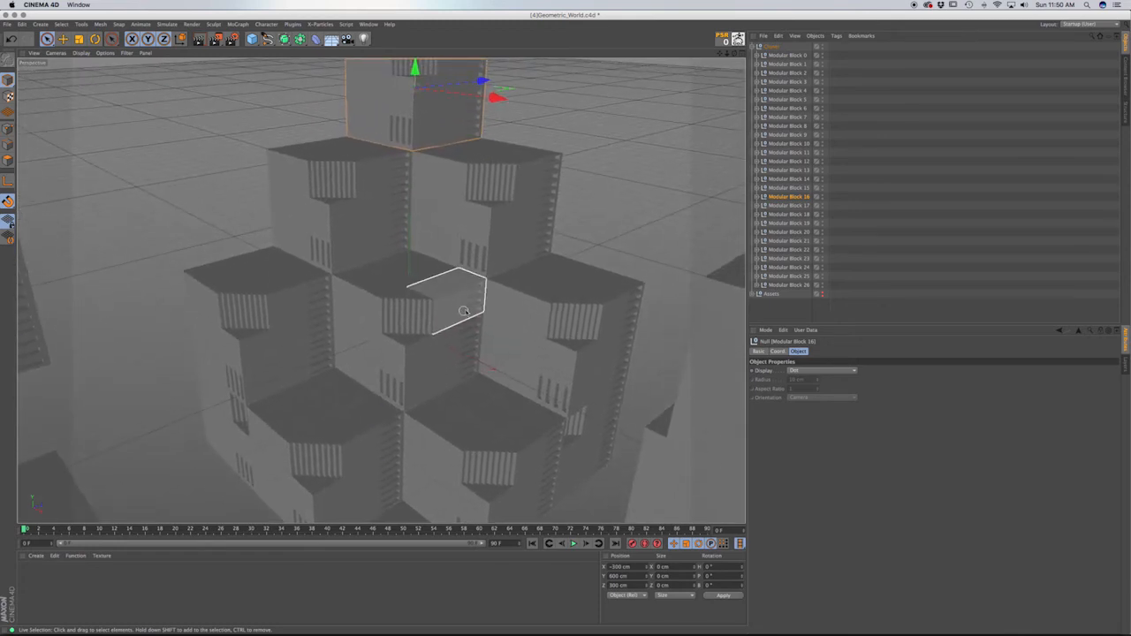
scroll(463, 311, down, 8)
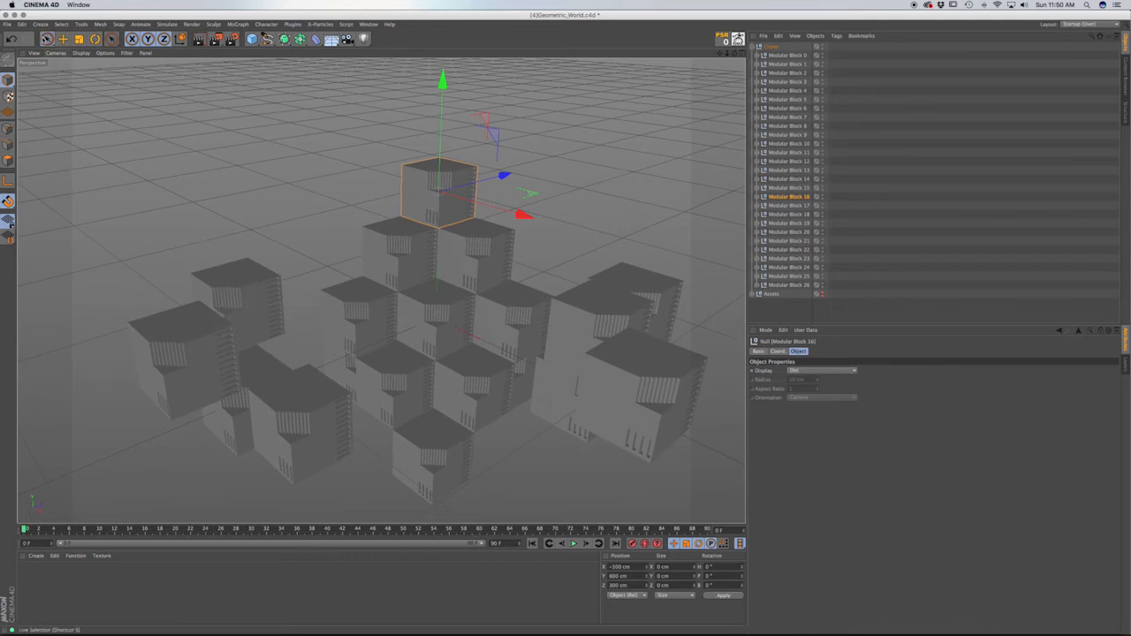
shift+click(231, 313)
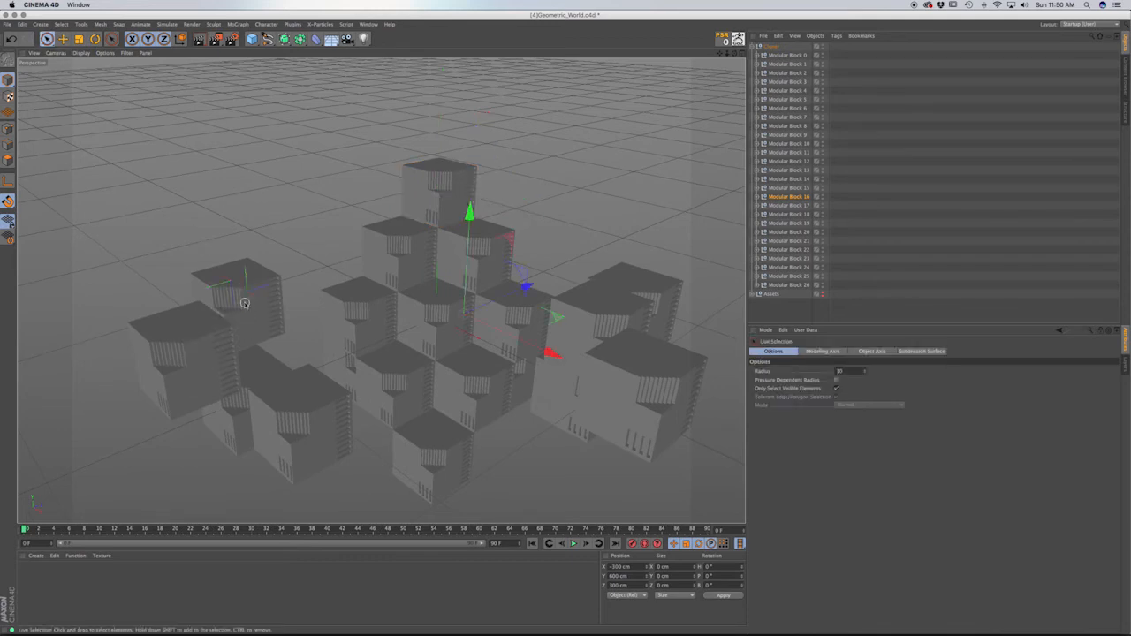
click(795, 109)
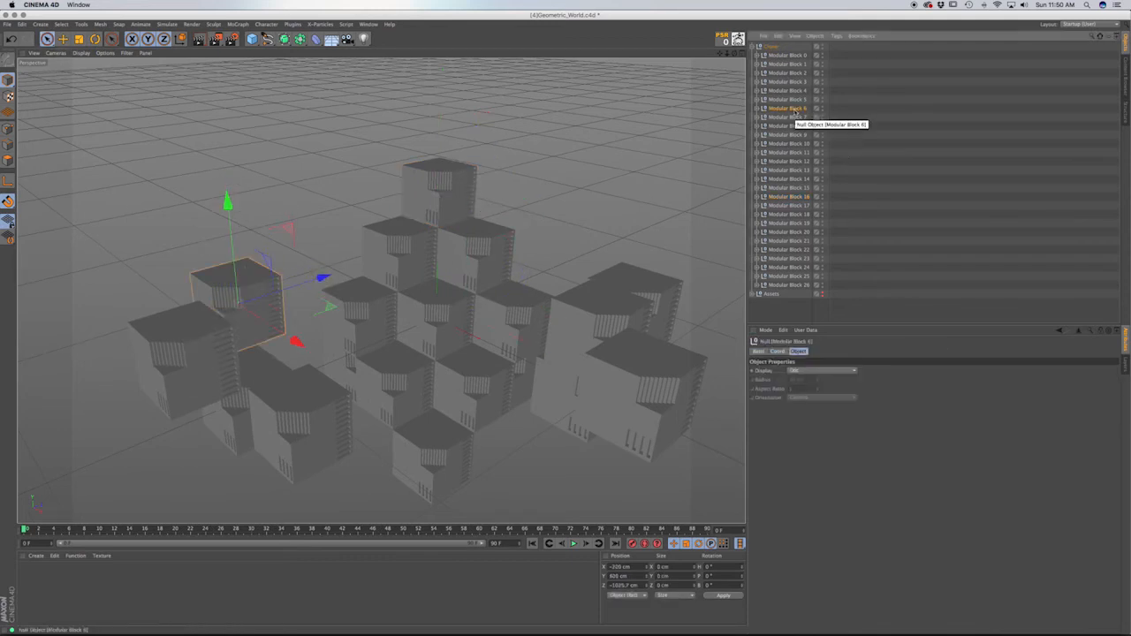
key(Delete)
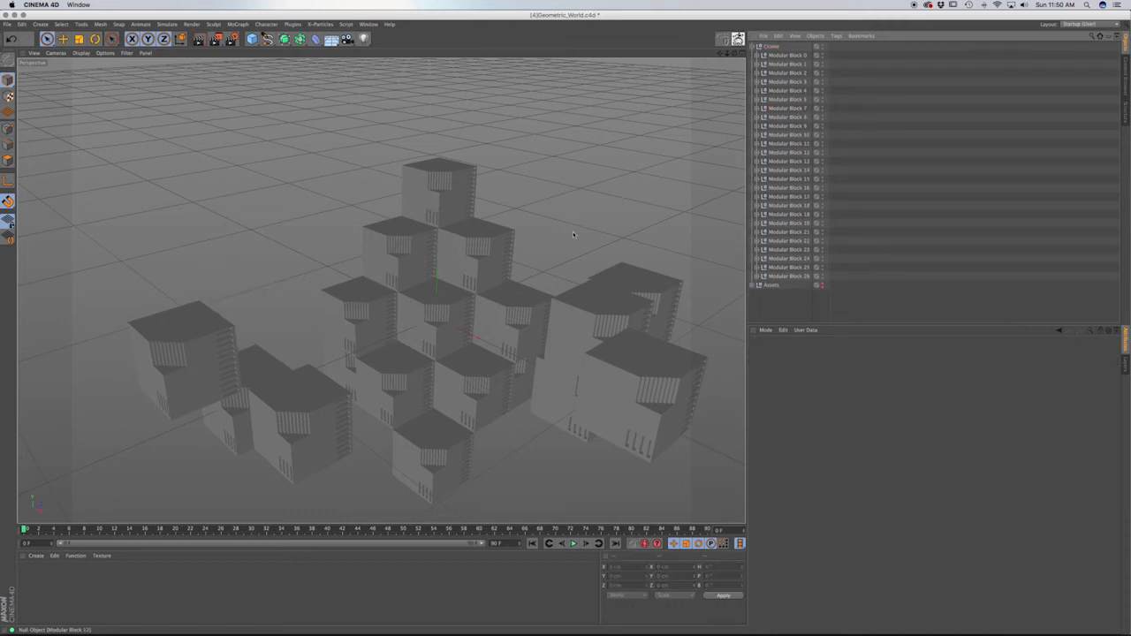
click(204, 372)
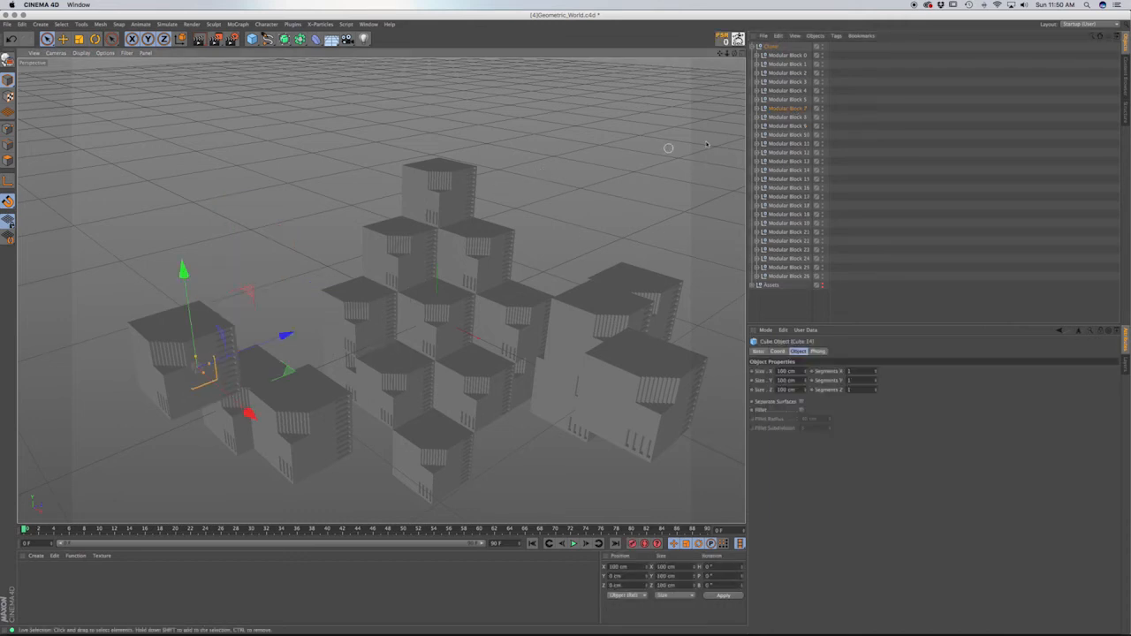
click(786, 108)
key(Delete)
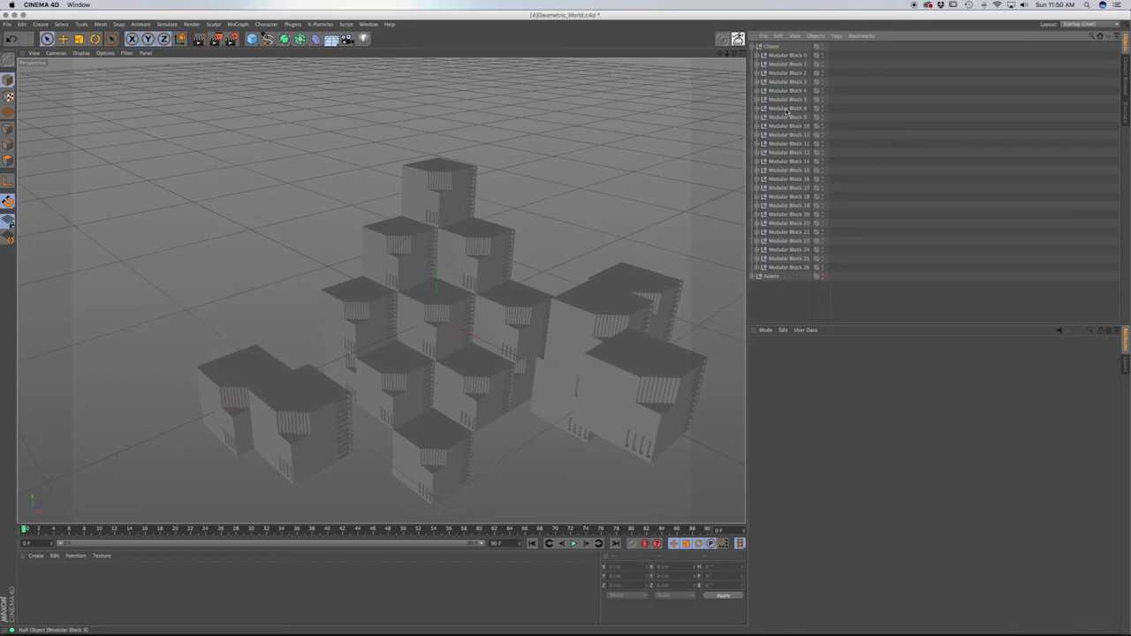
Delete the pulled-out Modular Blocks 5 and 4 beside the stack.
click(316, 408)
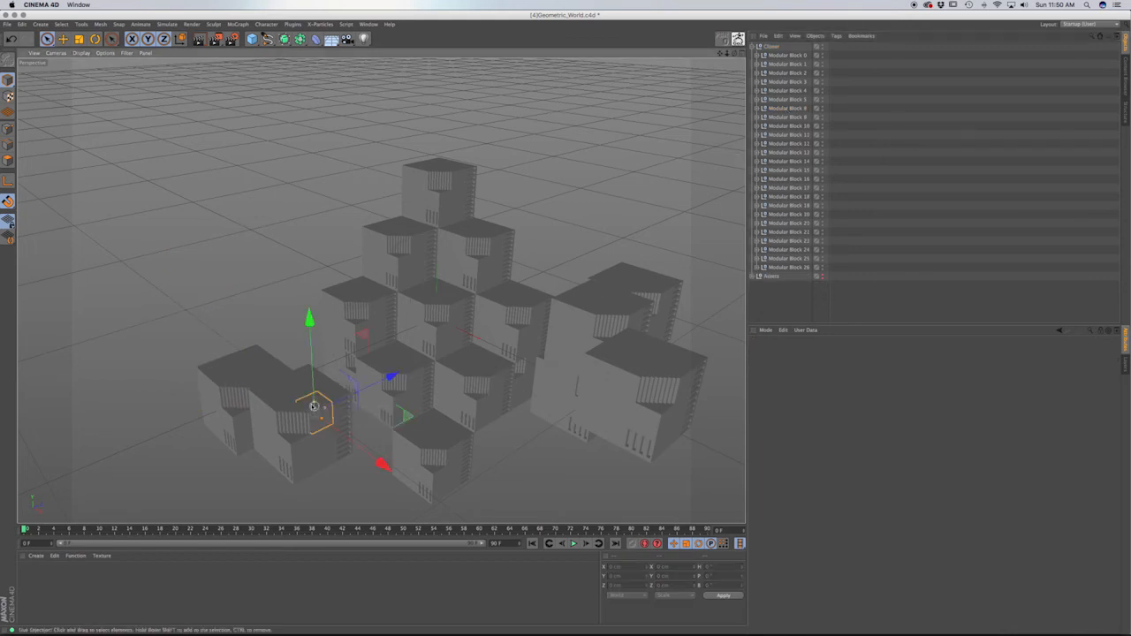
click(795, 100)
key(Delete)
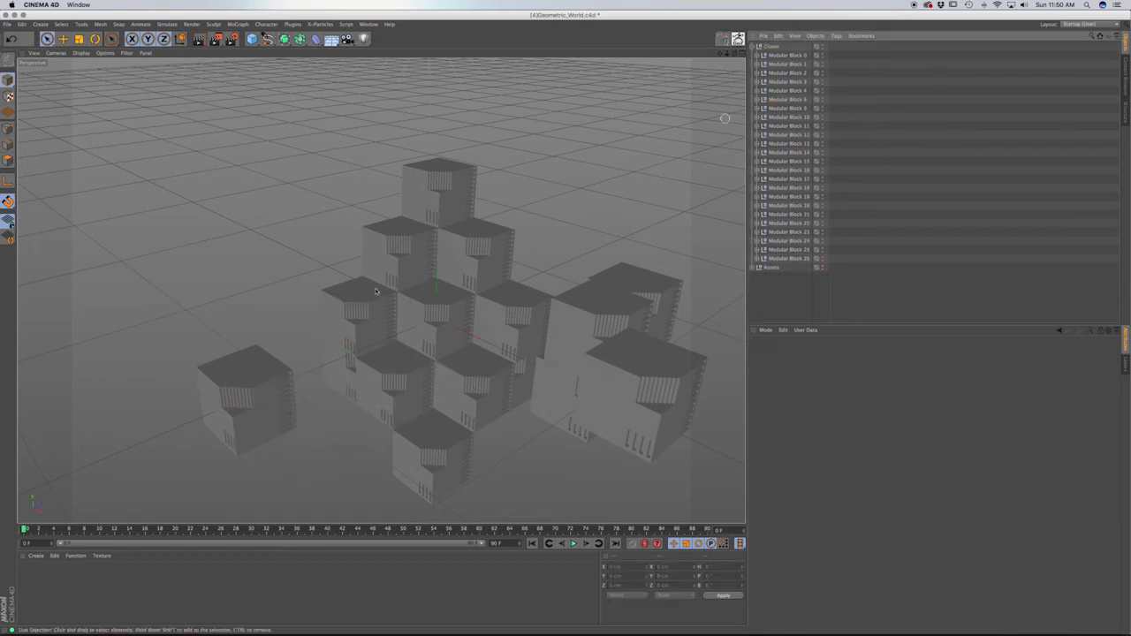
click(262, 362)
click(767, 91)
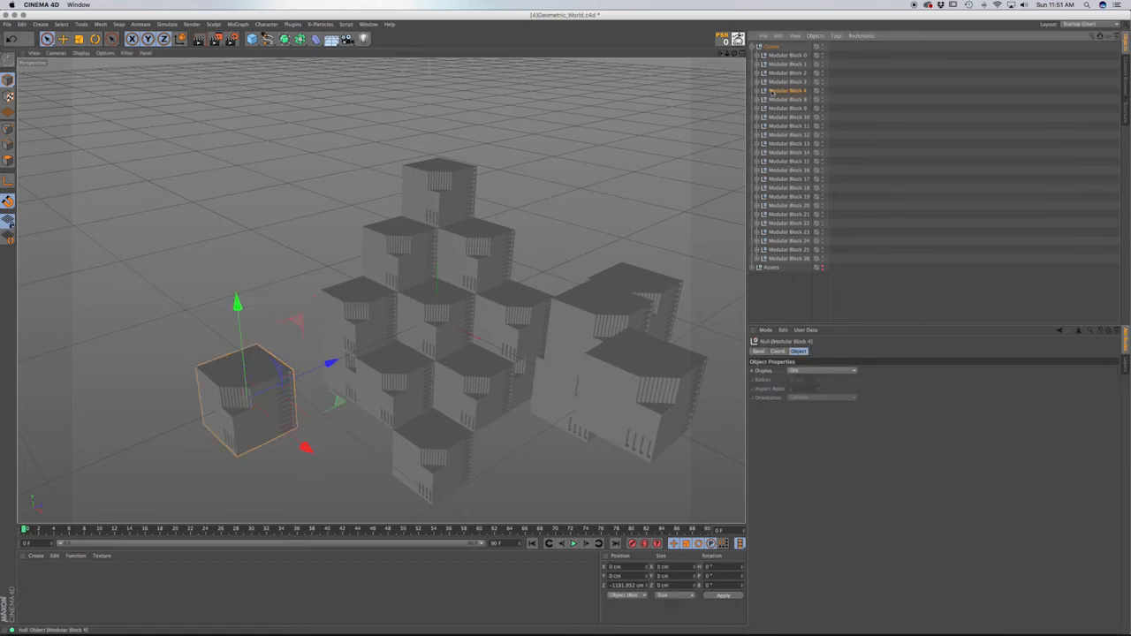
key(Delete)
Delete Modular Blocks 8 and 17 from the group pulled out along the X axis.
click(627, 418)
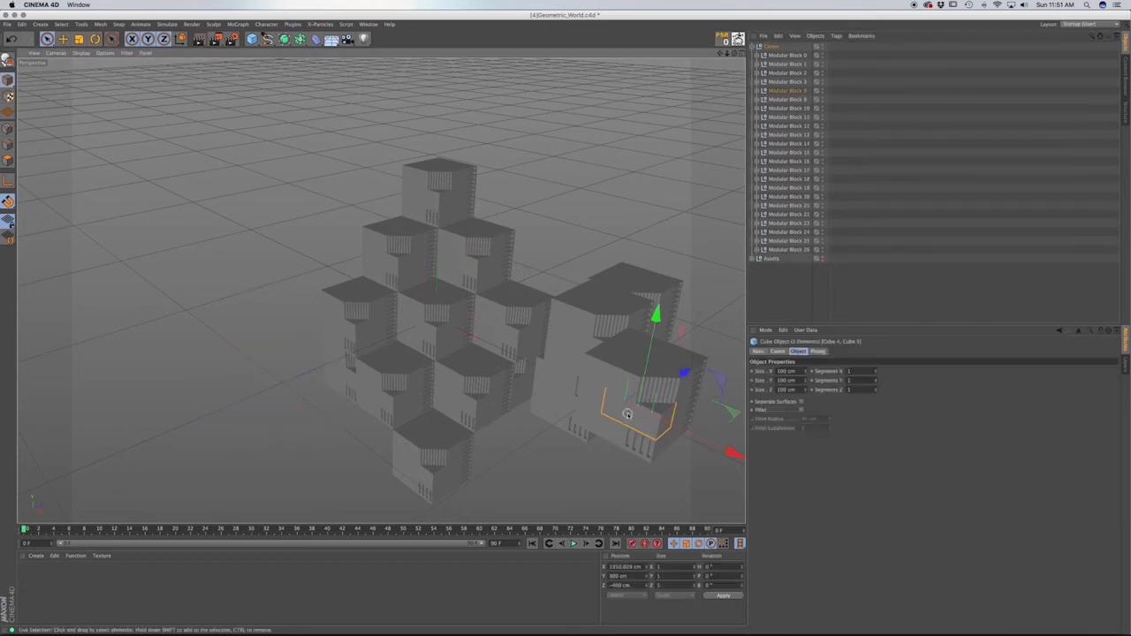
click(787, 91)
key(Delete)
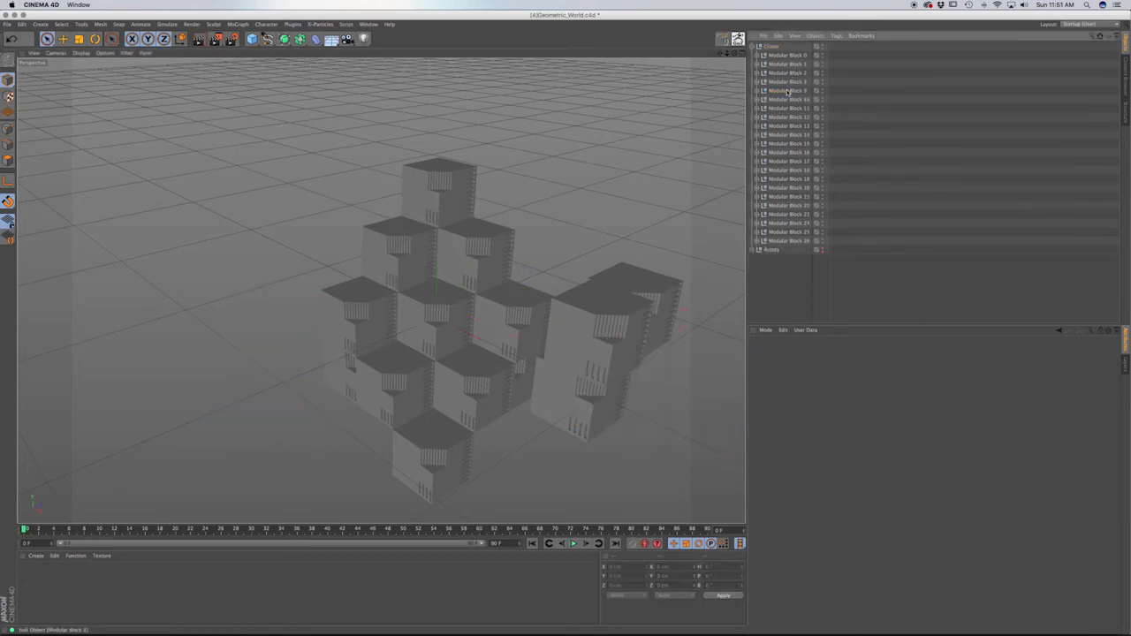
click(583, 318)
click(789, 162)
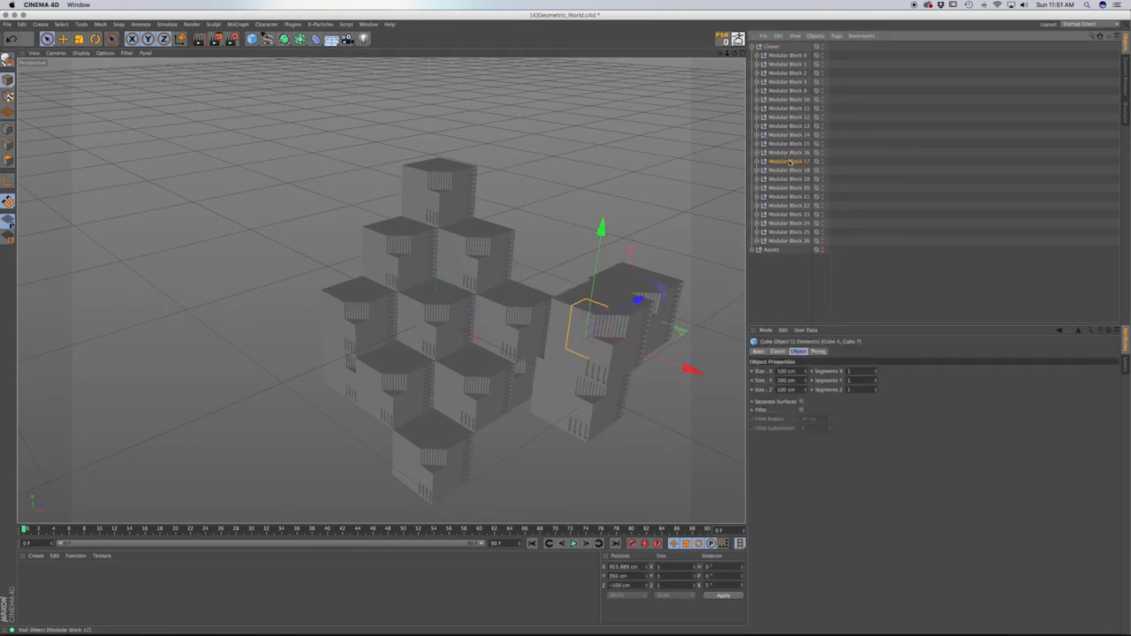
key(Delete)
Delete the remaining pulled-out Modular Blocks 26 and 14 so only the stepped stack is kept.
click(632, 312)
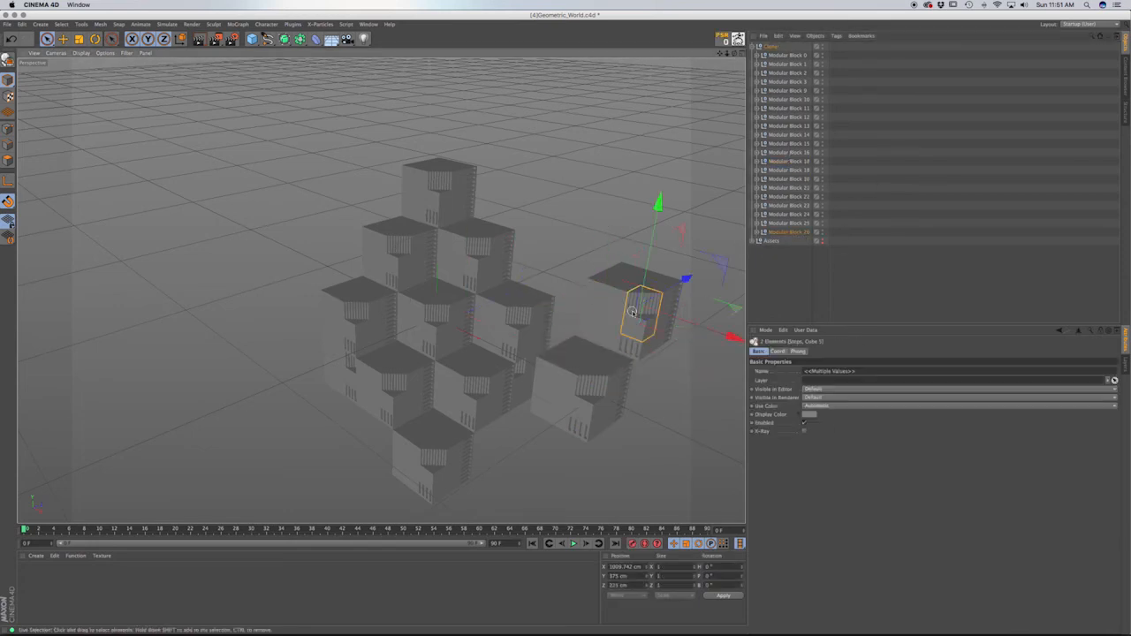
click(787, 232)
key(Delete)
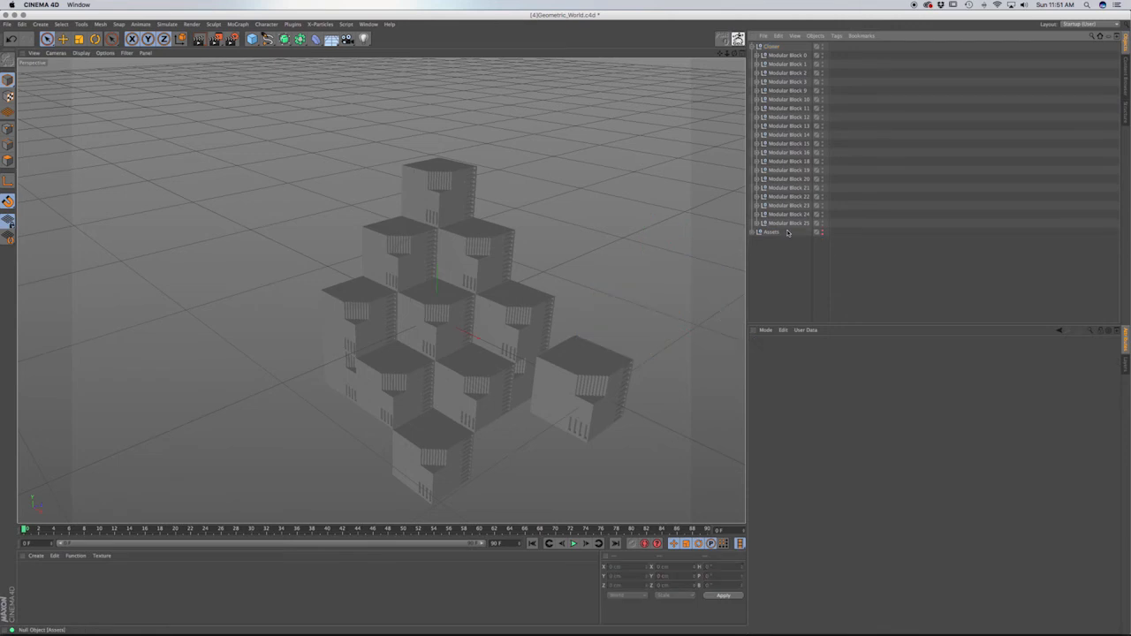
click(586, 389)
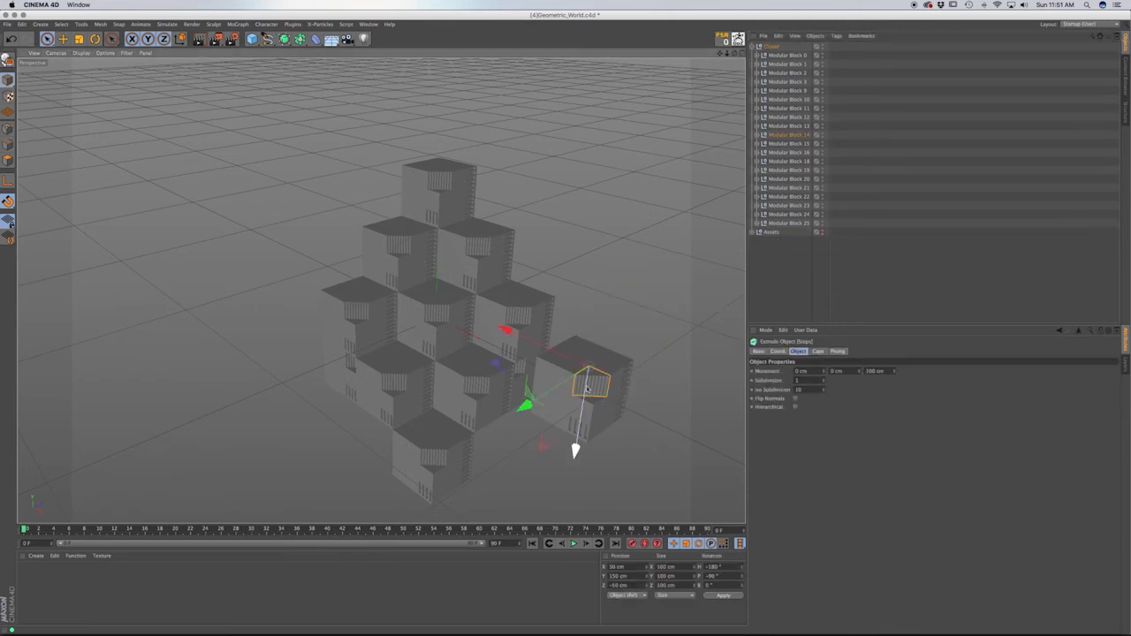
click(793, 137)
key(Delete)
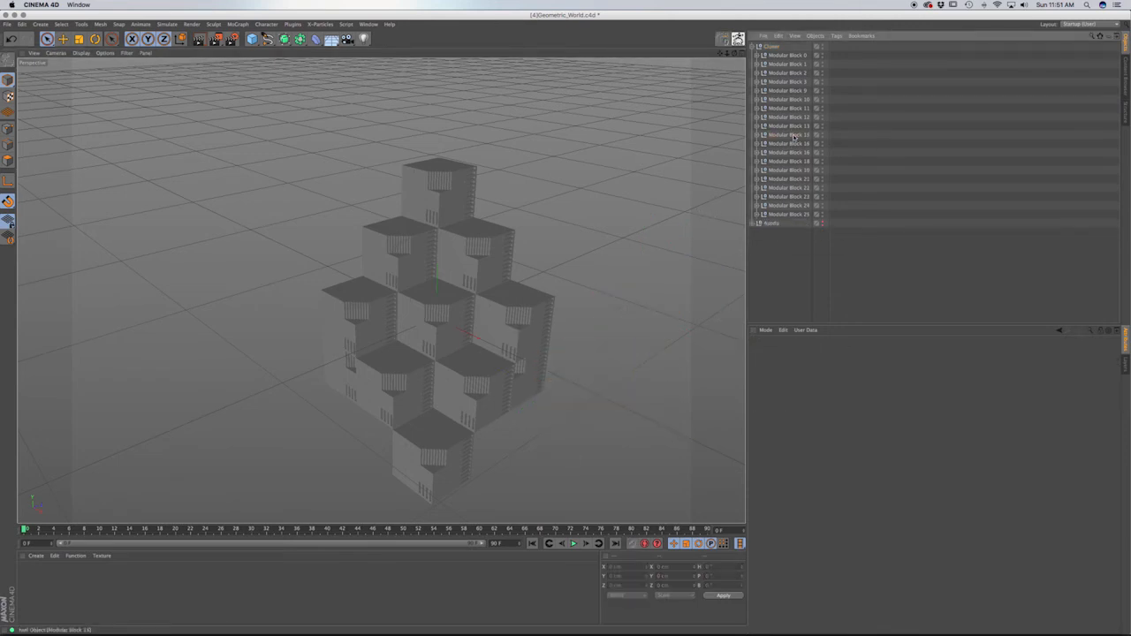
scroll(443, 365, up, 8)
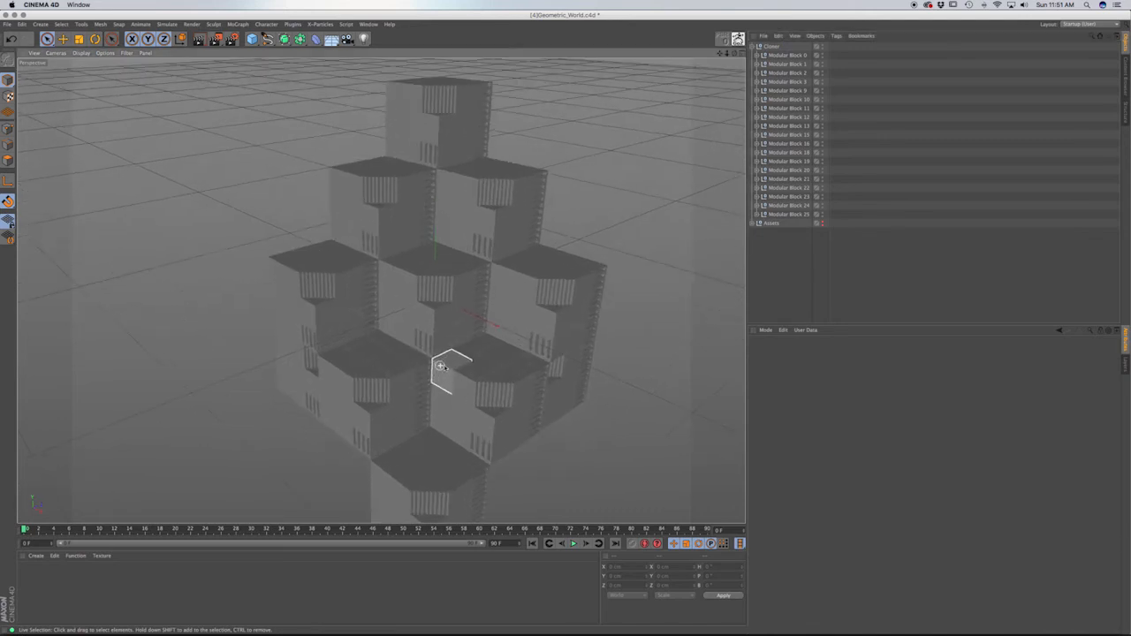
Rotate Modular Block 25 to a heading of 180° and tip it about its pitch axis so its stairs open upward.
alt+drag(442, 364, 378, 301)
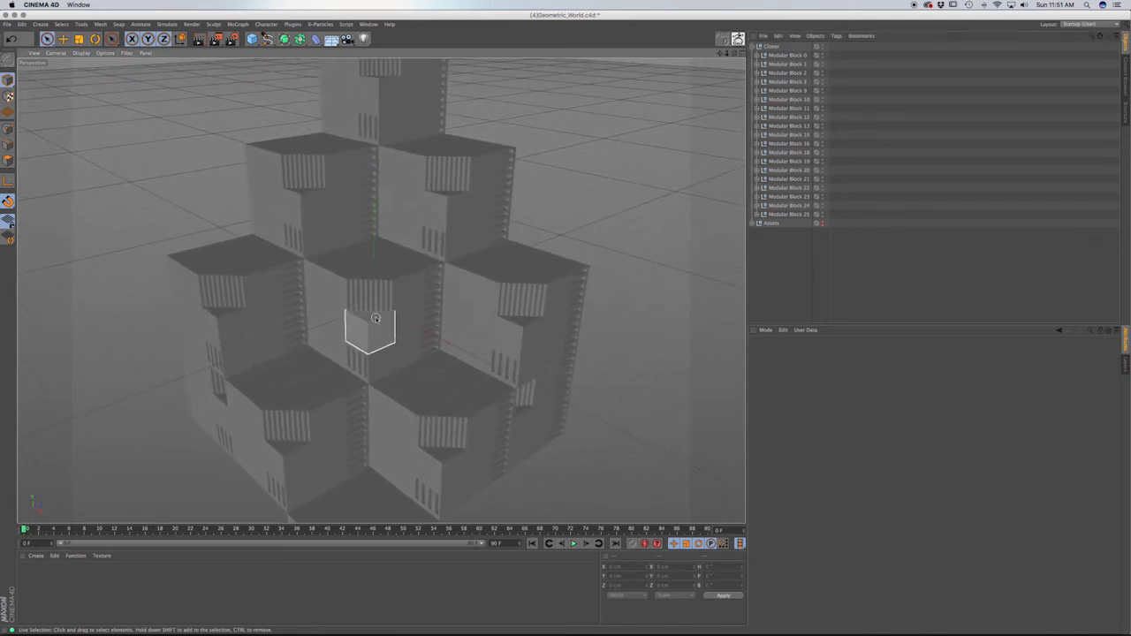
click(787, 216)
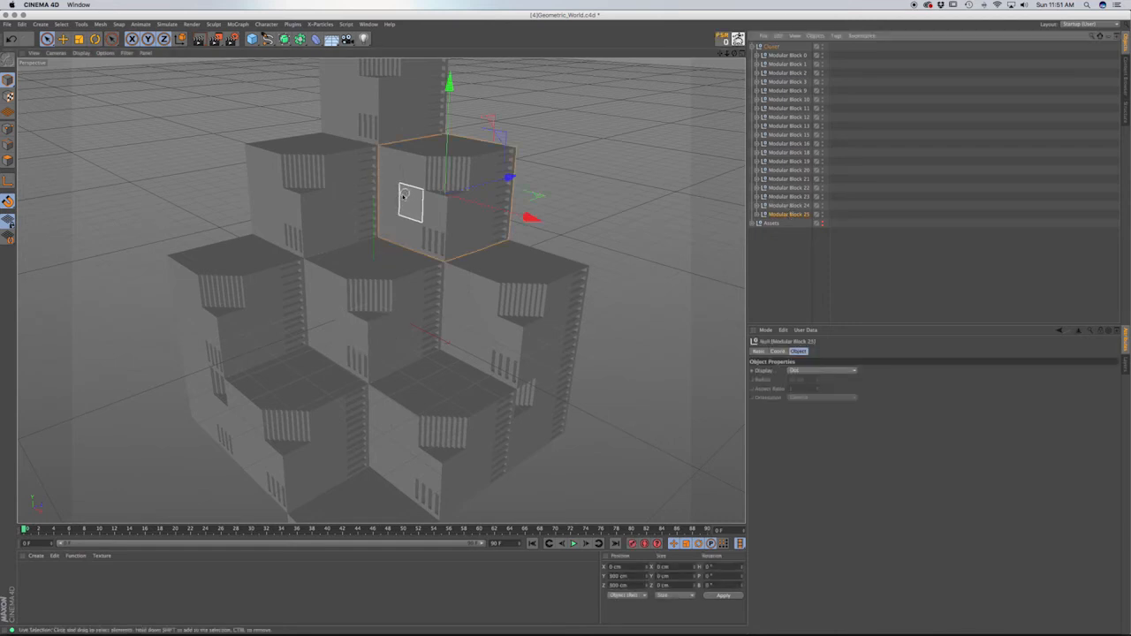
key(r)
drag(386, 203, 477, 216)
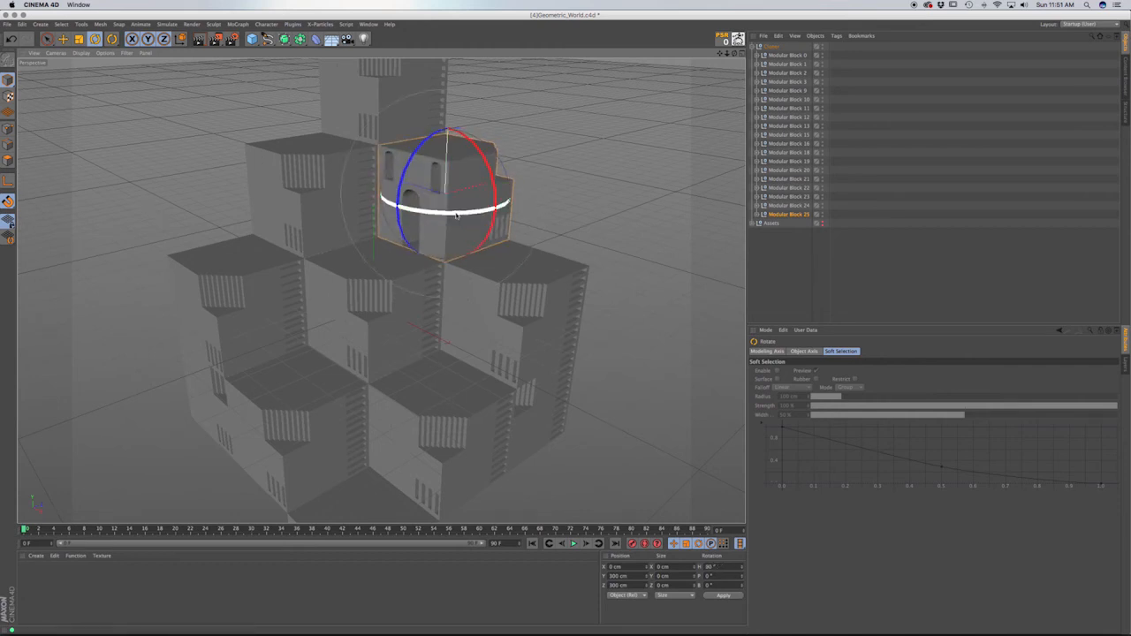
drag(455, 215, 523, 193)
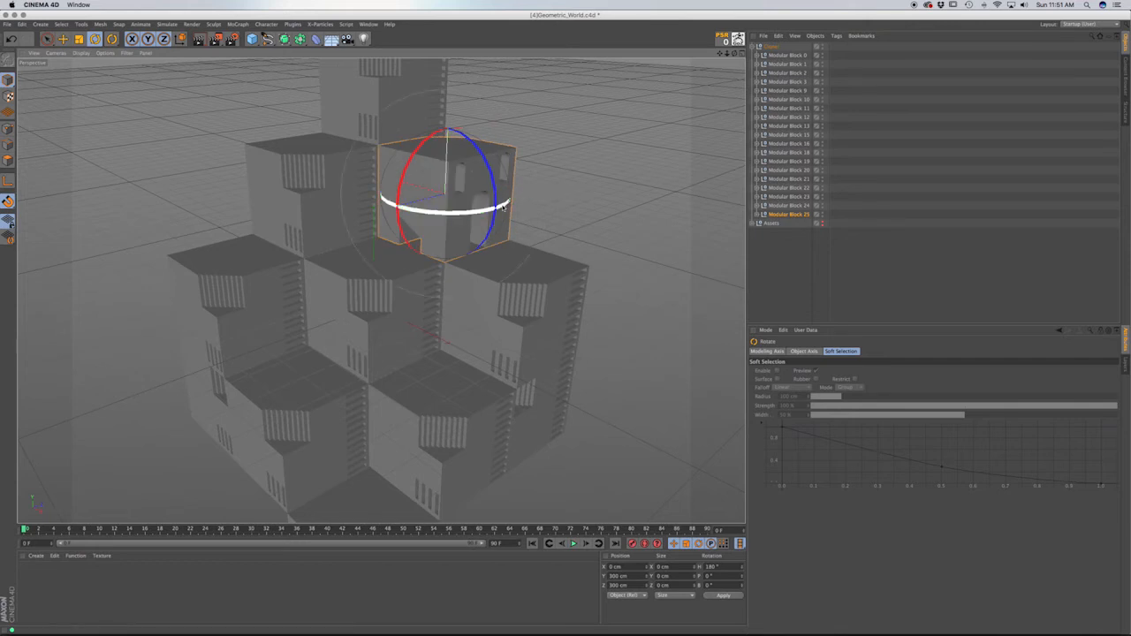
drag(402, 191, 463, 120)
Rotate the topmost block, Modular Block 16, to a pitch of -90°.
click(327, 226)
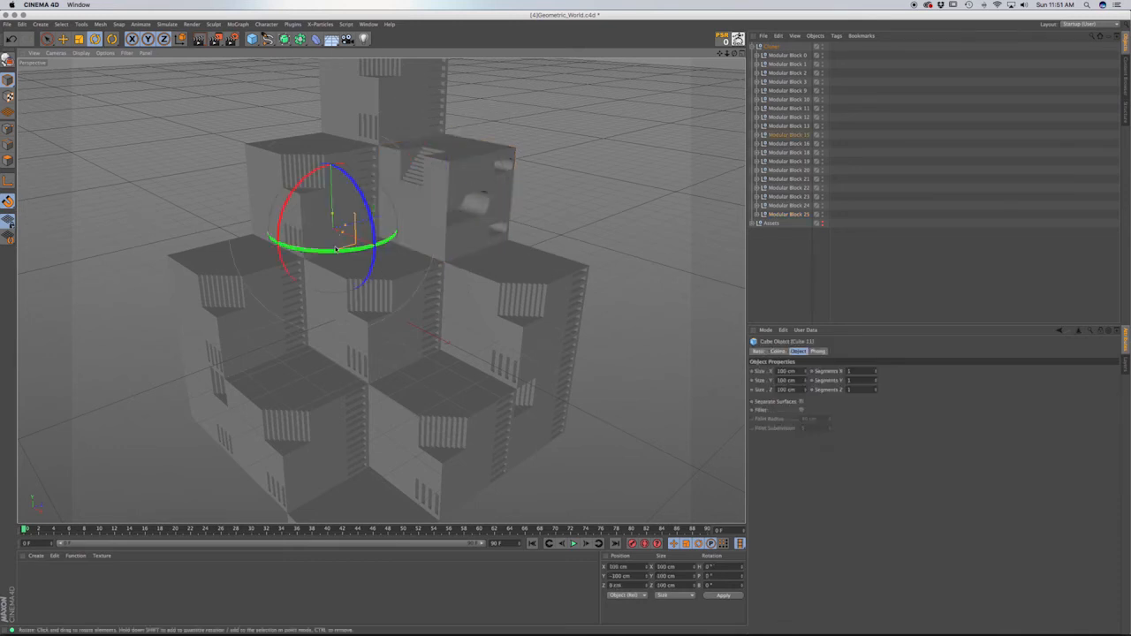
click(798, 144)
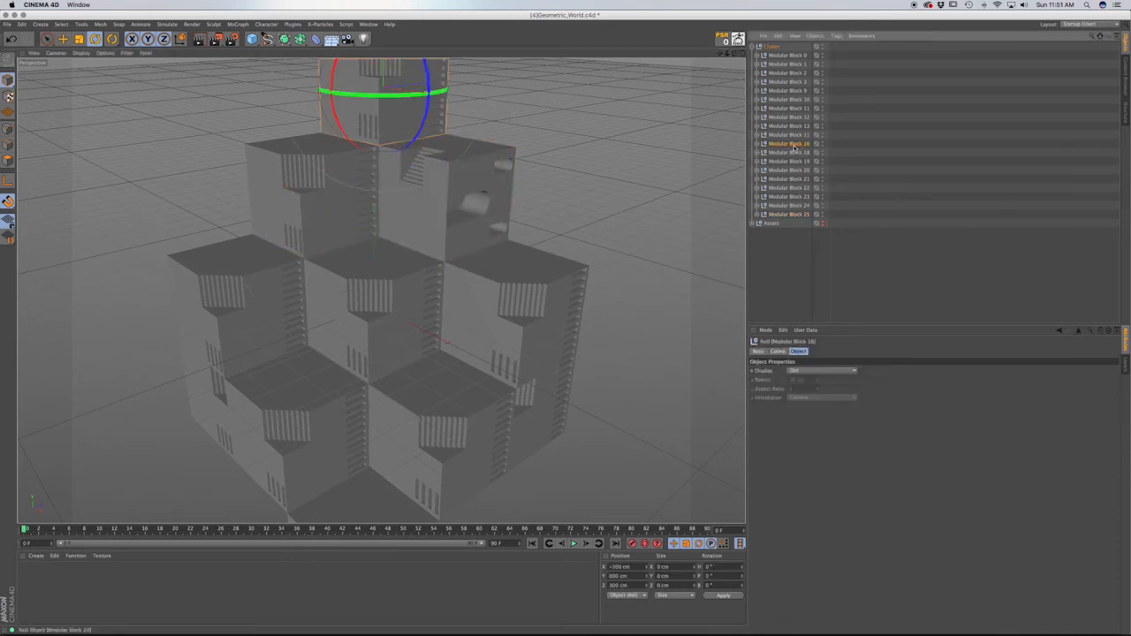
key(o)
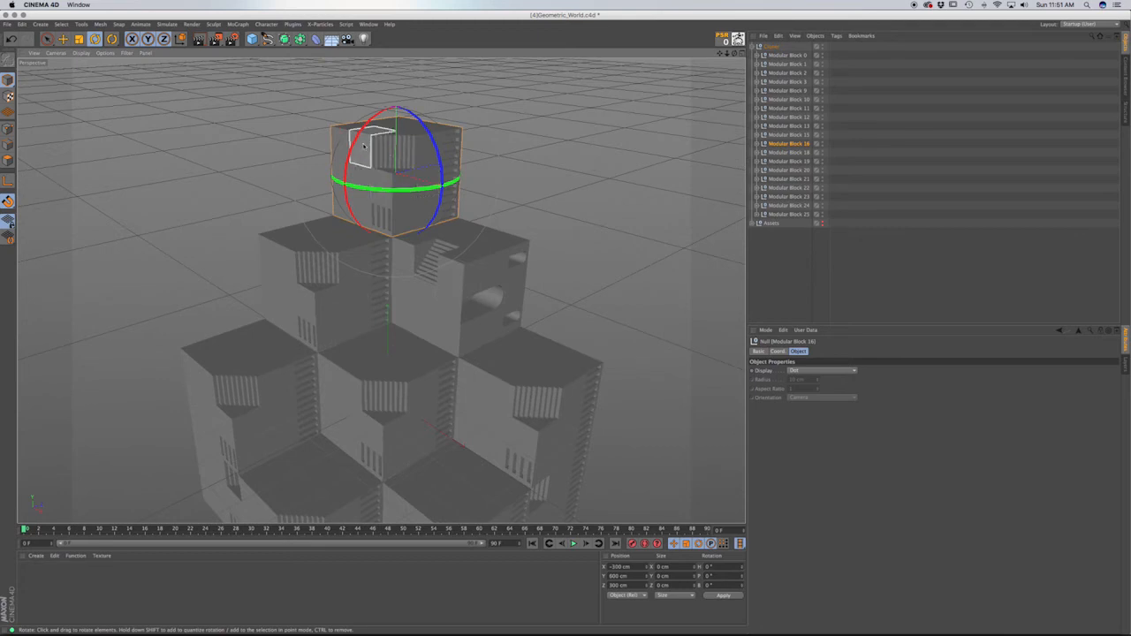
drag(354, 148, 434, 75)
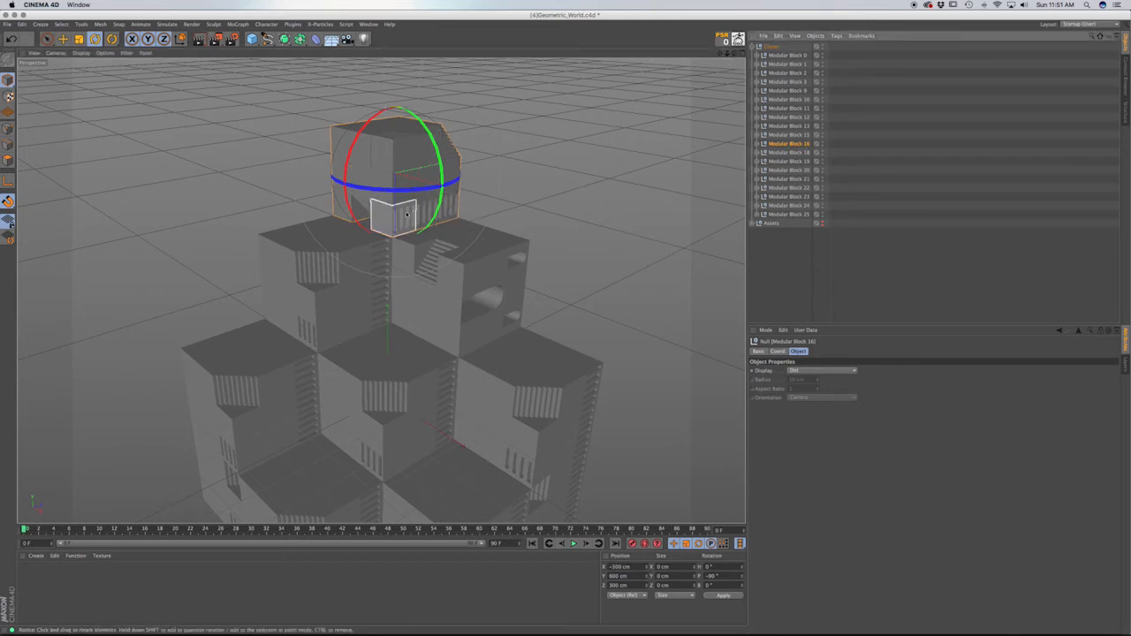
Rotate Modular Block 15 to a pitch of -180° and a heading of 90°.
scroll(400, 225, up, 5)
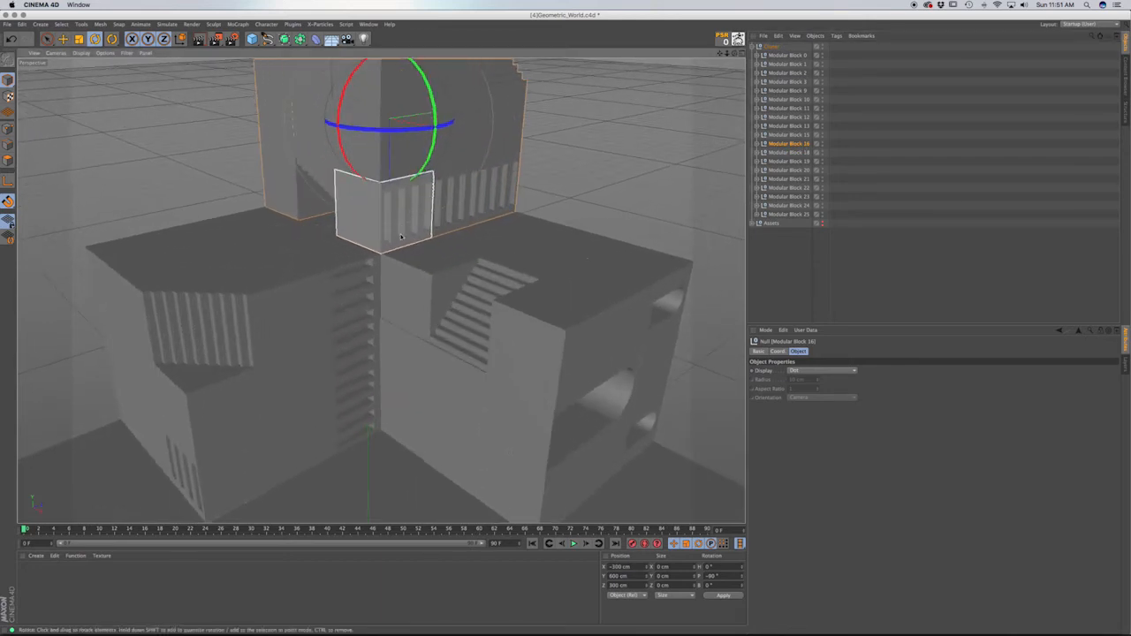
alt+drag(400, 237, 376, 276)
click(376, 277)
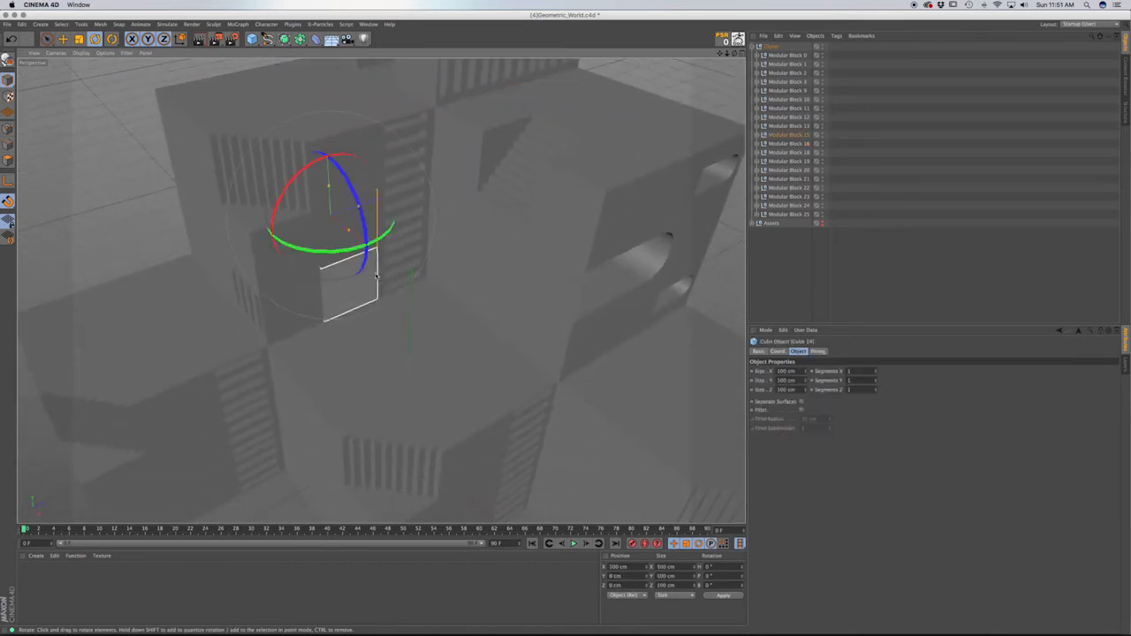
scroll(376, 277, down, 5)
click(256, 172)
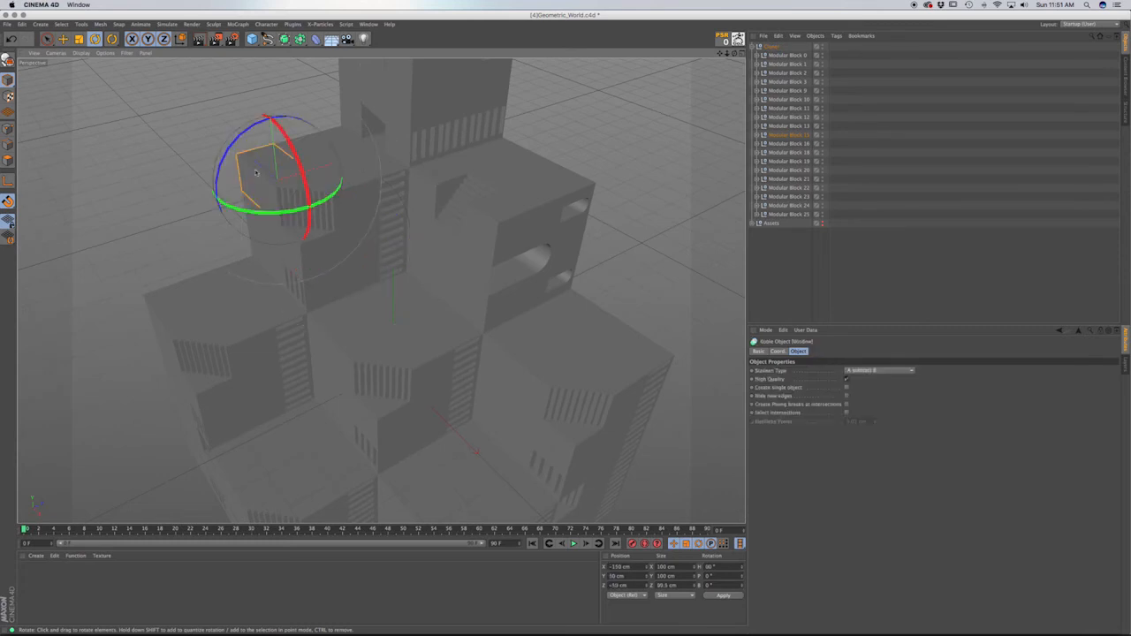
click(326, 207)
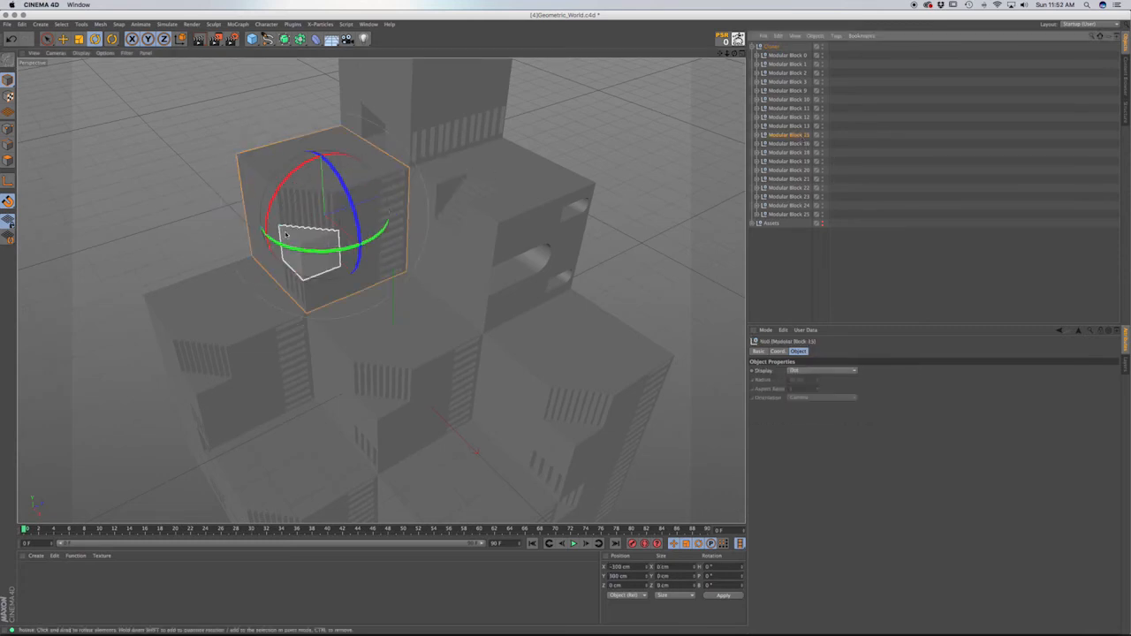
key(r)
drag(281, 214, 352, 132)
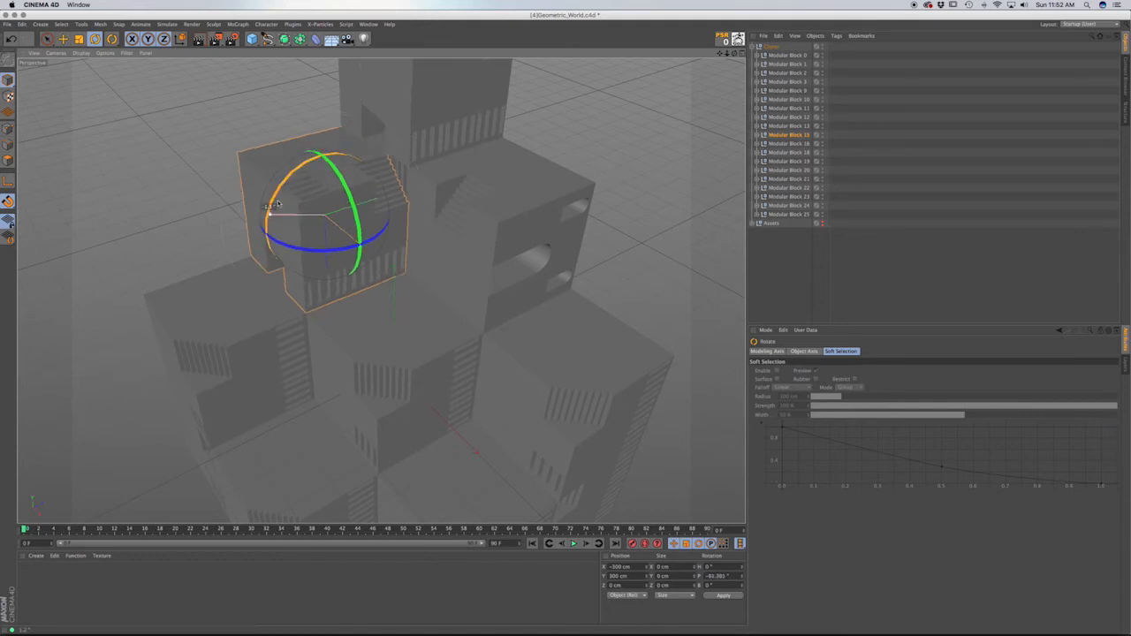
drag(267, 211, 341, 170)
drag(284, 239, 408, 238)
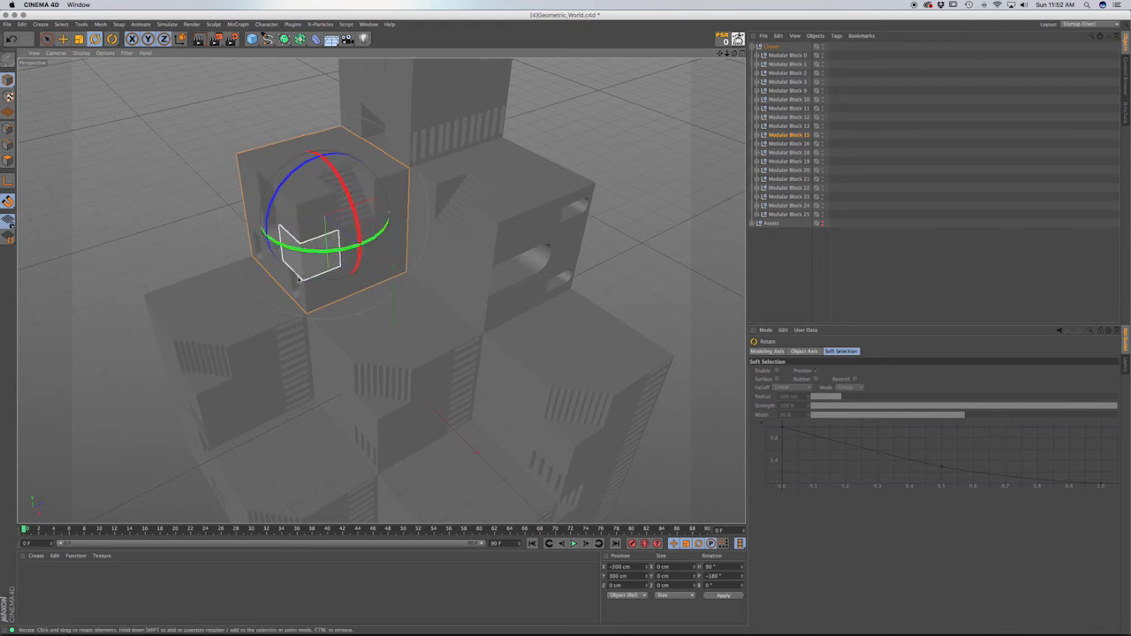
Tip Modular Block 3 about its pitch axis so its stairs open onto the top face.
mouse_move(341, 195)
alt+mouse_down()
mouse_move(325, 187)
mouse_move(362, 257)
mouse_move(226, 332)
mouse_move(185, 311)
mouse_move(190, 325)
alt+mouse_up()
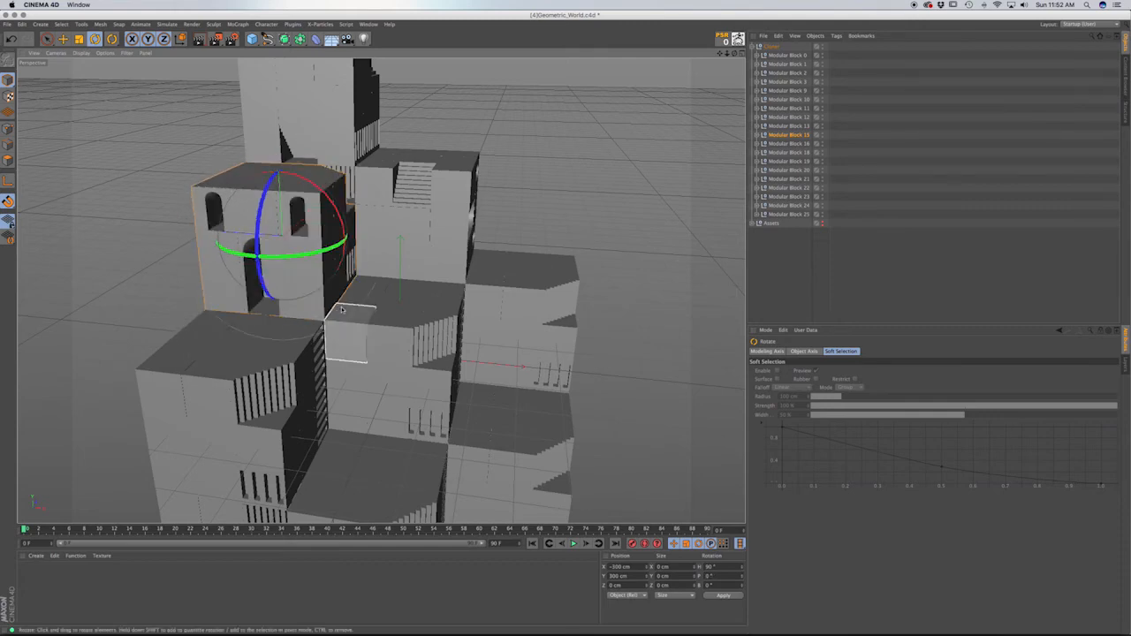
alt+middle_drag(347, 311, 348, 236)
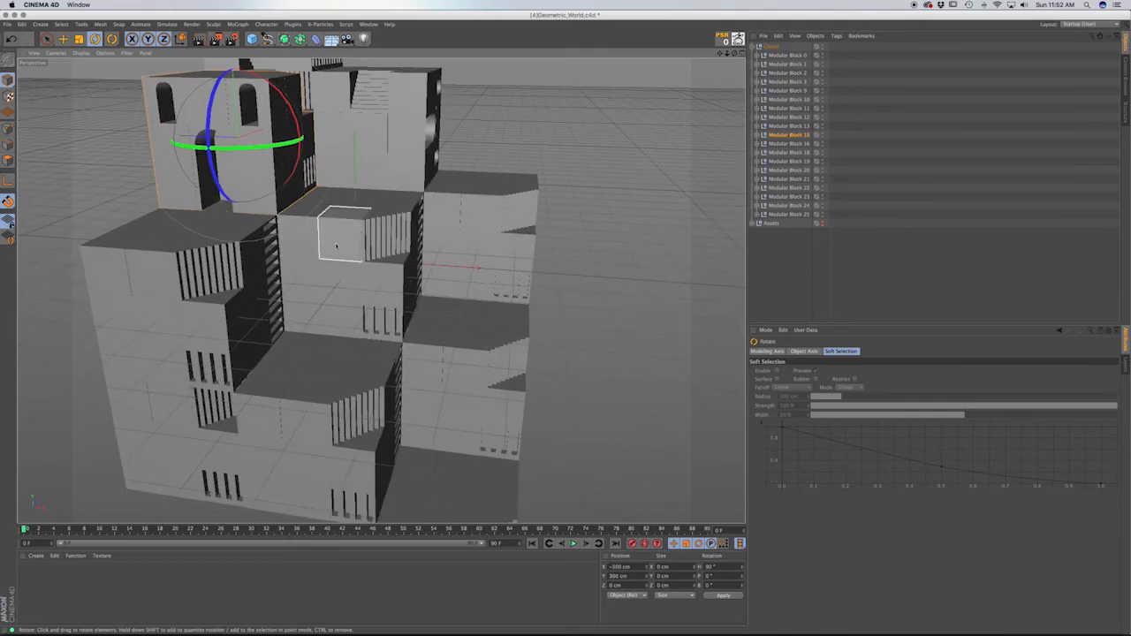
alt+drag(336, 245, 238, 304)
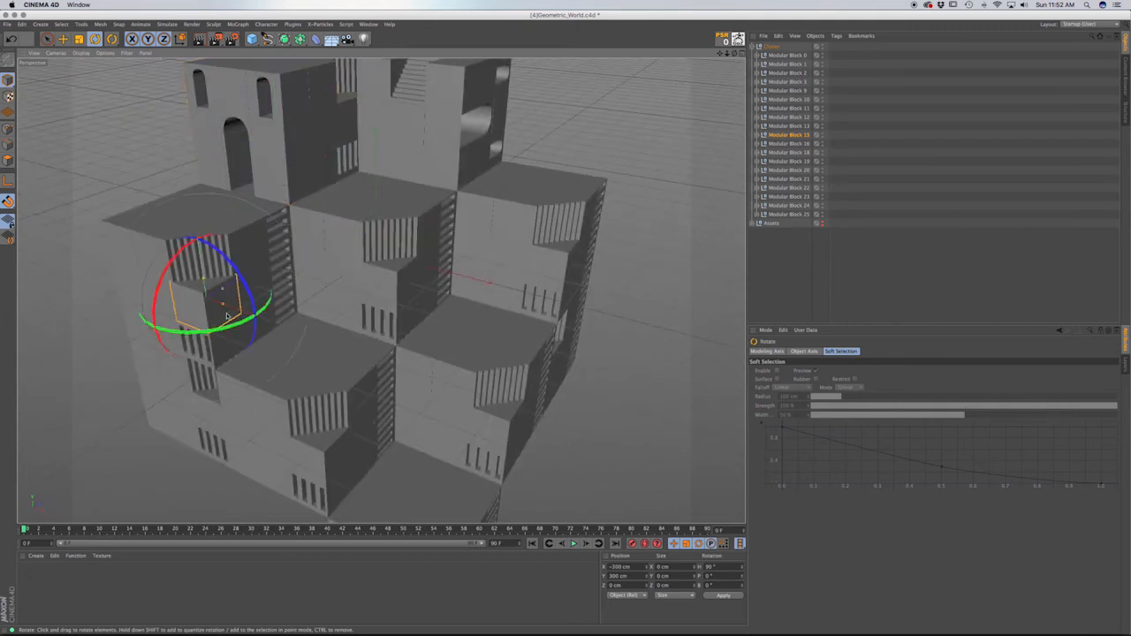
click(165, 301)
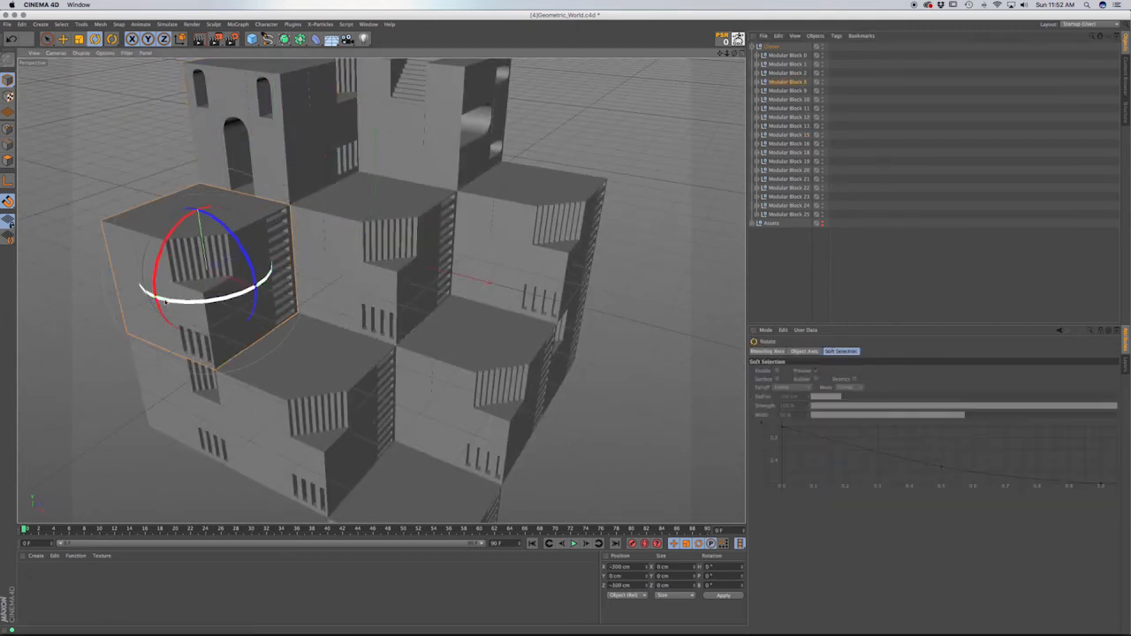
drag(160, 275, 221, 187)
Rotate Modular Block 0, directly below Modular Block 3, to a pitch of 180°.
click(349, 415)
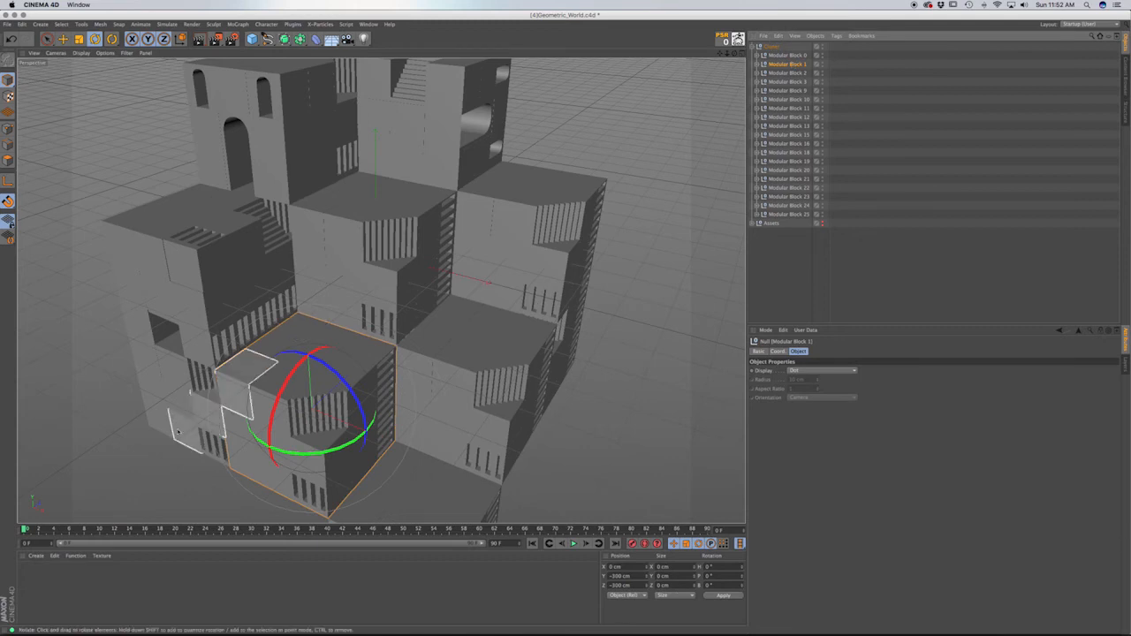
click(212, 415)
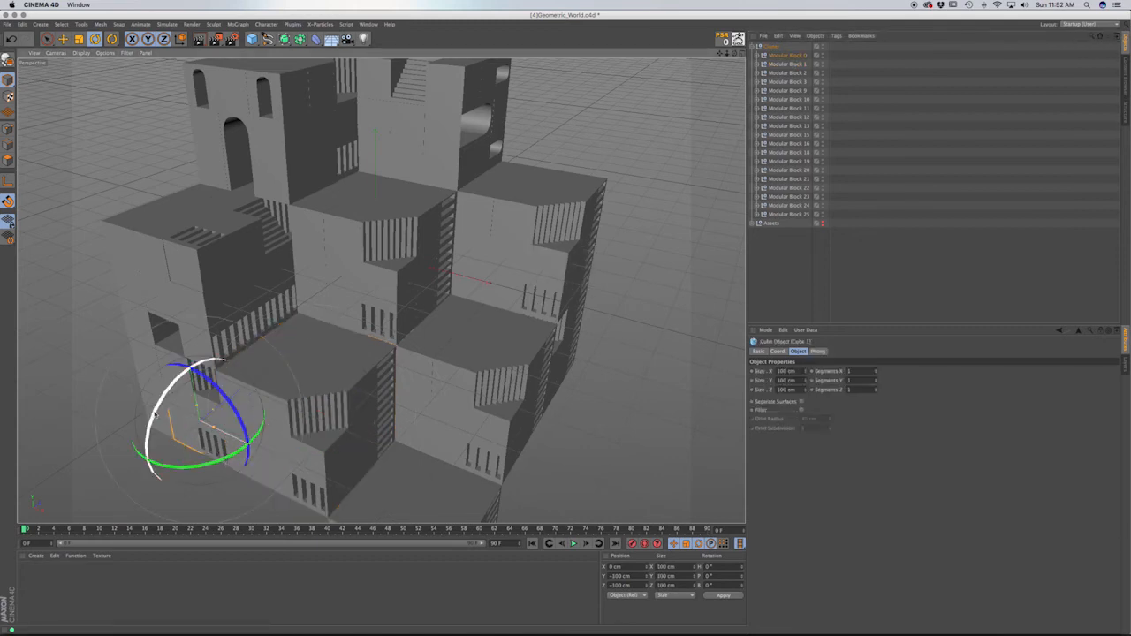
drag(156, 415, 140, 463)
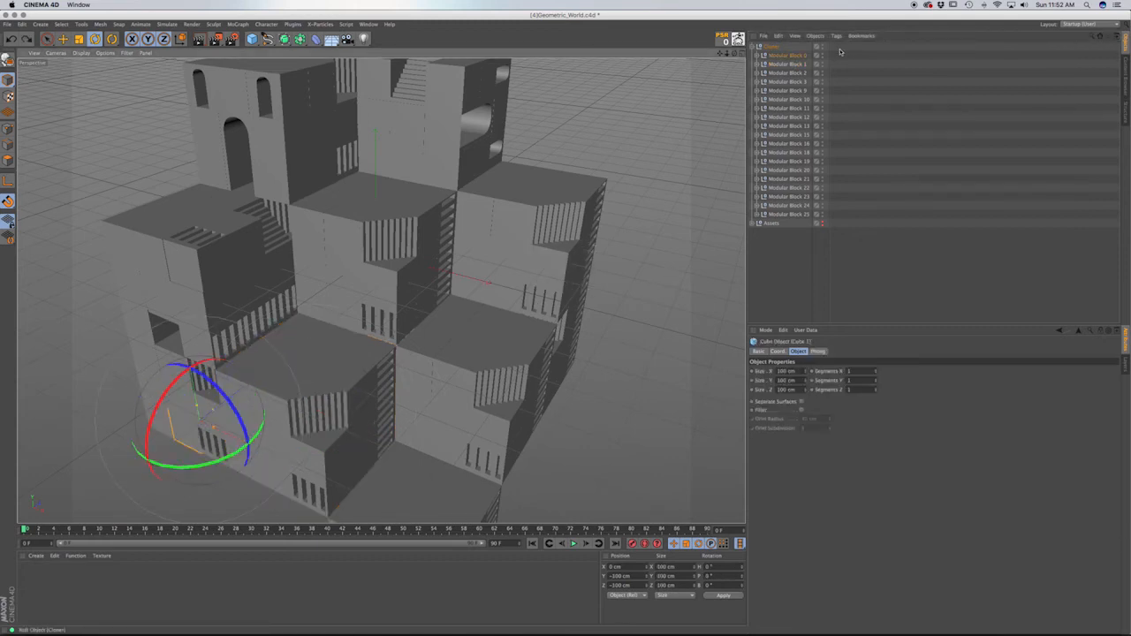
click(786, 55)
drag(161, 379, 265, 518)
drag(200, 334, 186, 374)
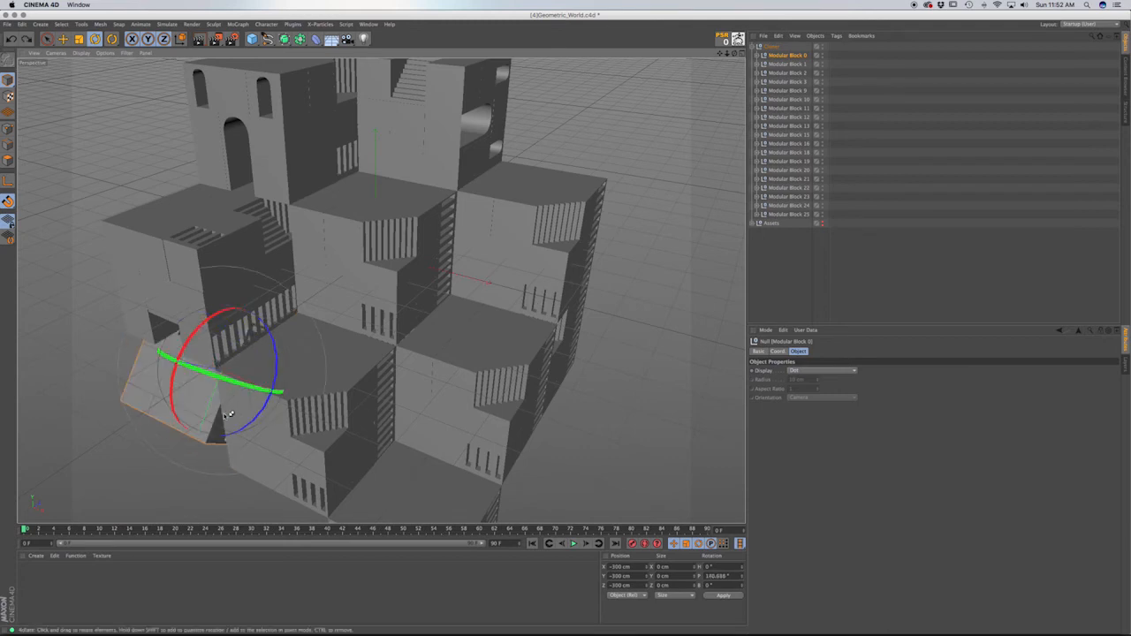
key(super+z)
key(super+z)
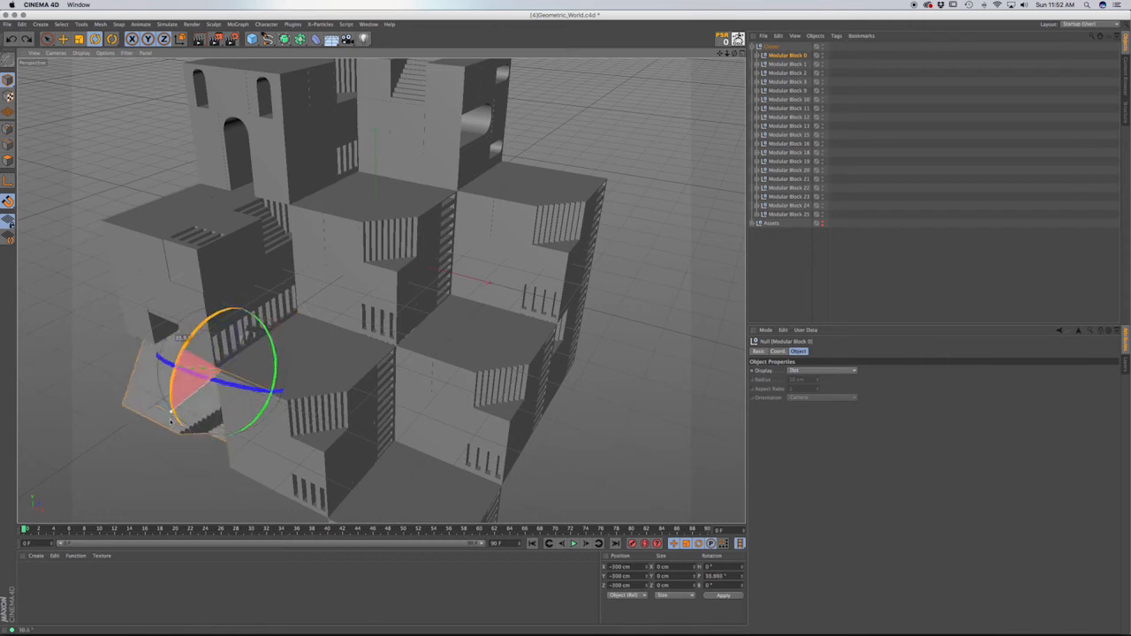
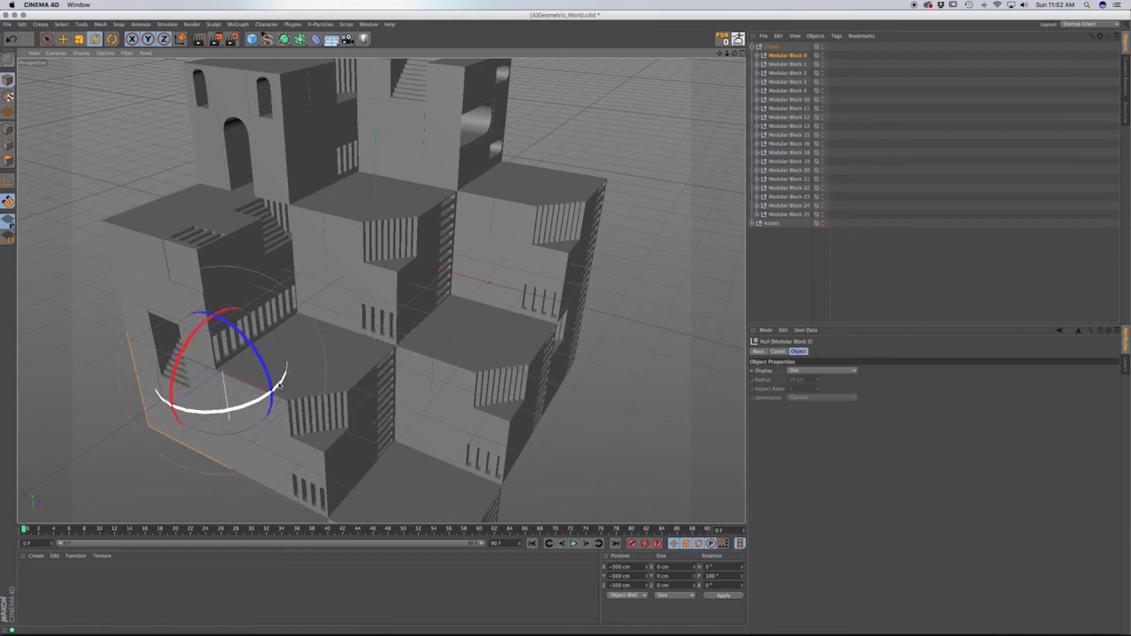
Rotate Modular Block 23 to a heading of -180° so its arched openings face outward.
alt+drag(305, 378, 334, 450)
click(372, 465)
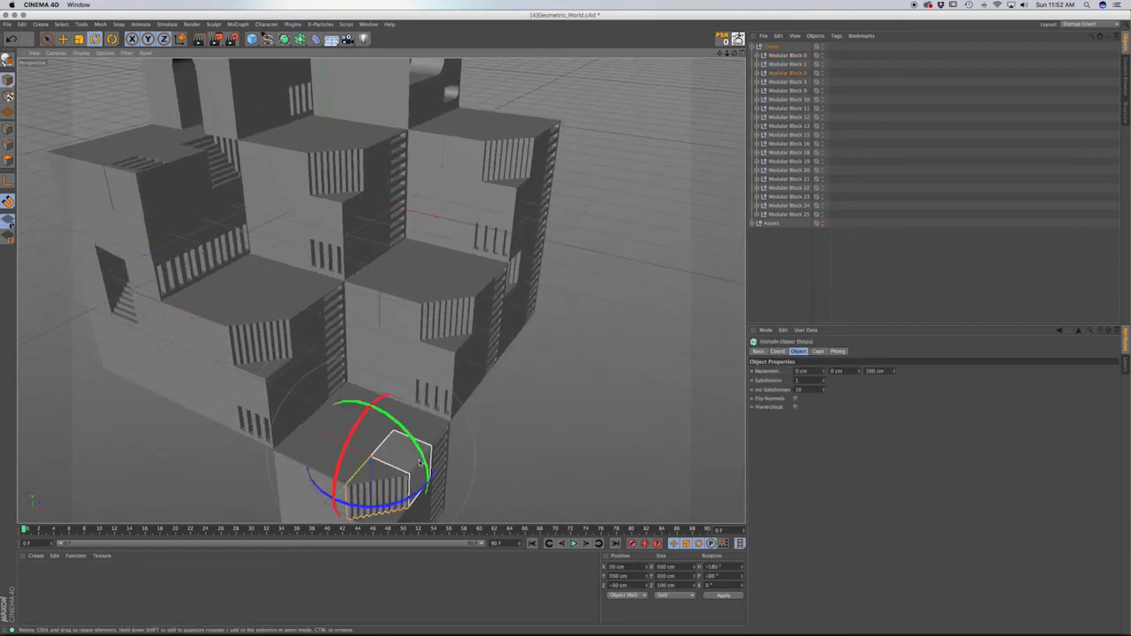
alt+drag(367, 442, 364, 397)
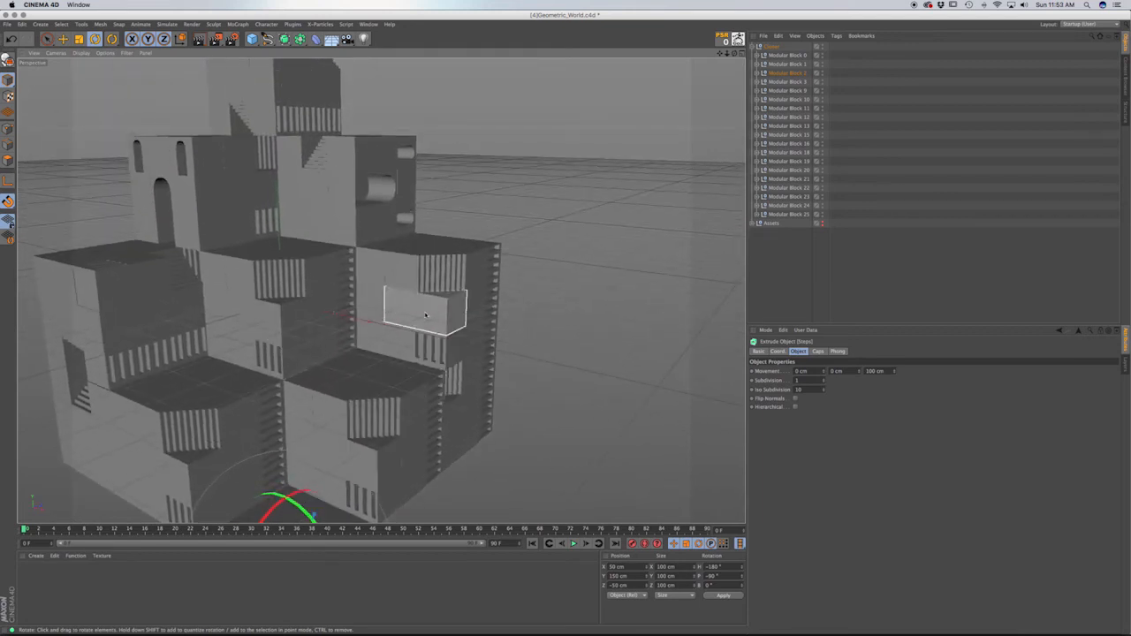
click(392, 340)
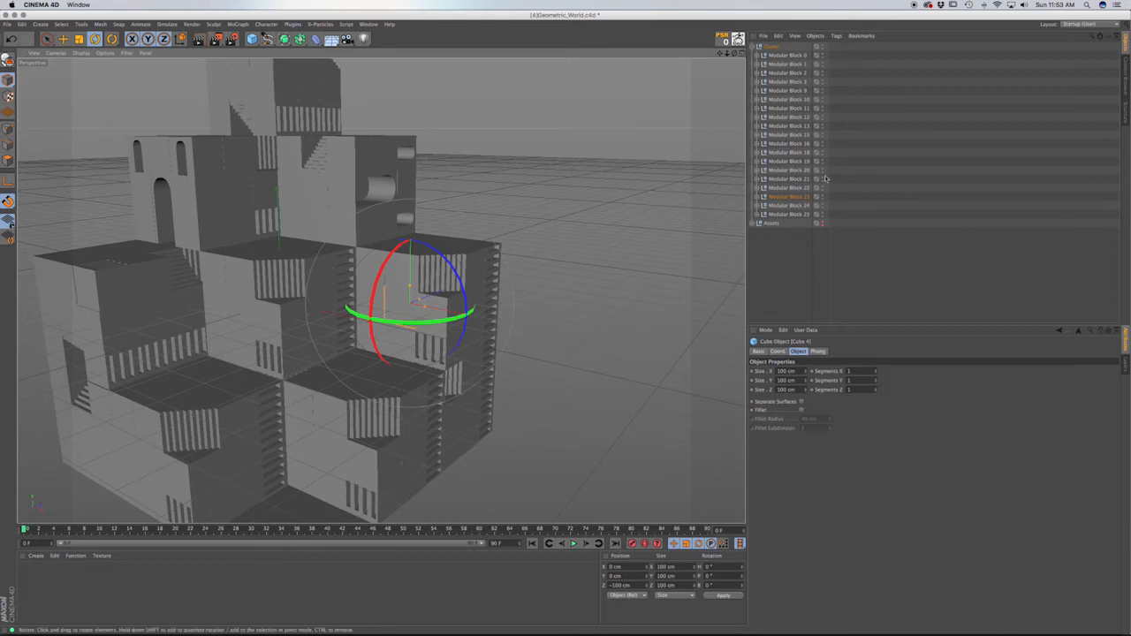
click(800, 197)
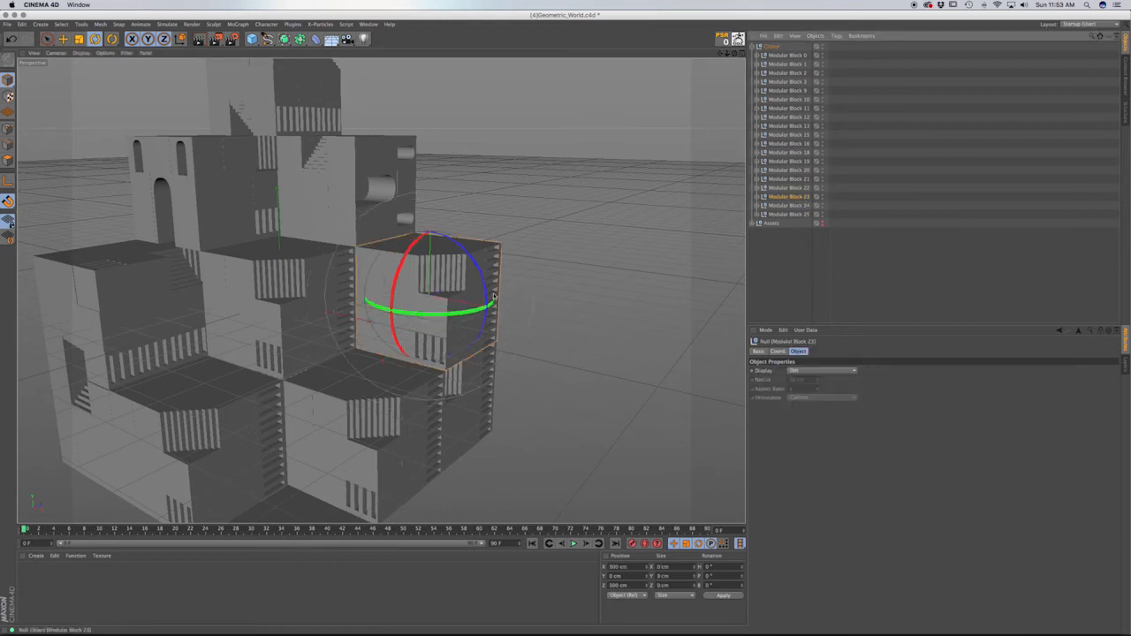
drag(473, 312, 462, 315)
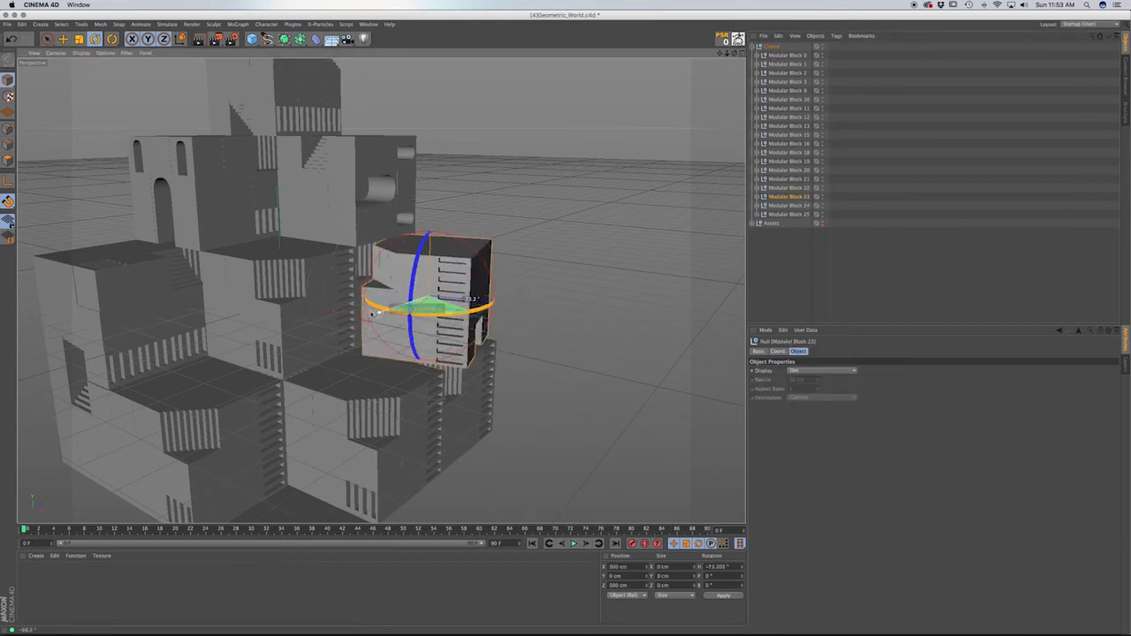
drag(378, 312, 106, 305)
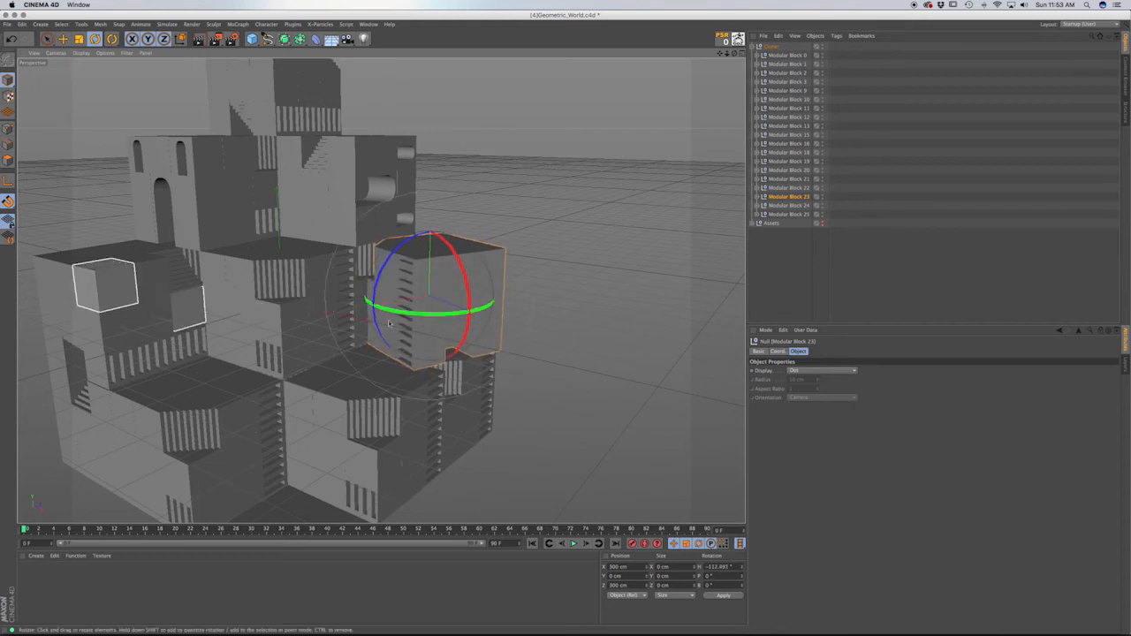
drag(393, 309, 425, 308)
key(super+z)
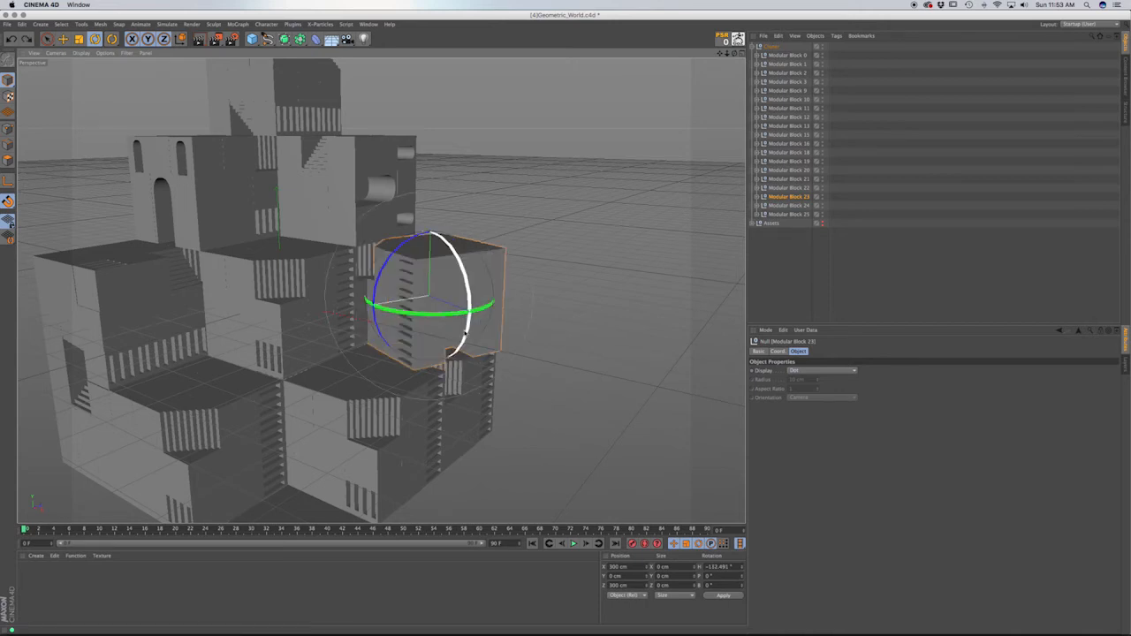
key(super+z)
drag(456, 317, 279, 226)
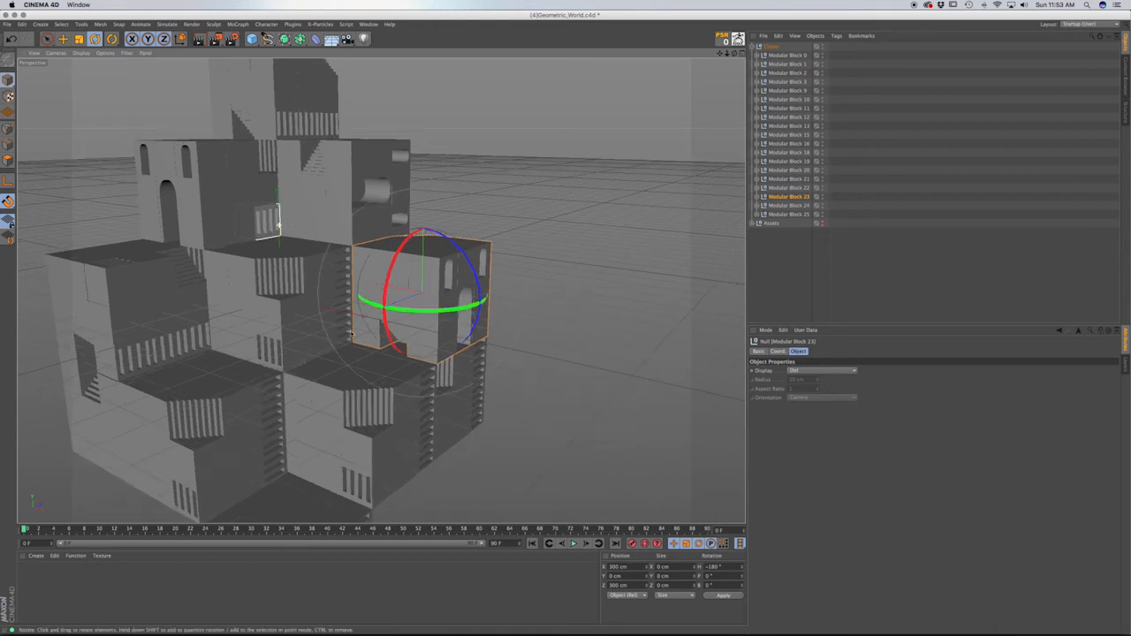
Rotate Modular Block 11 to a heading of -90°.
click(365, 411)
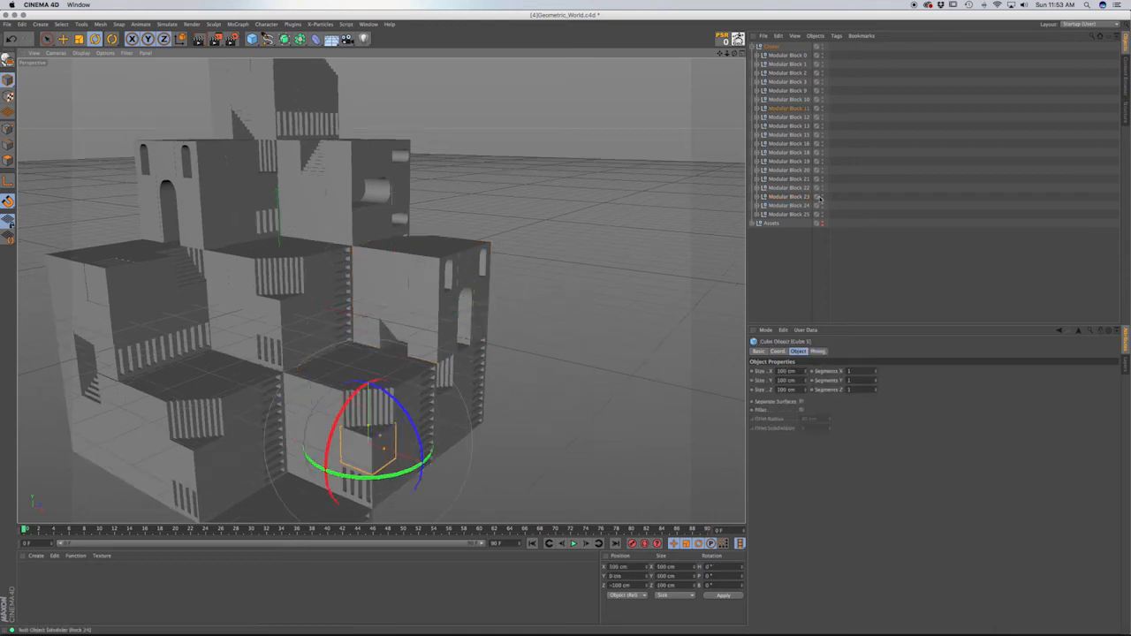
click(789, 108)
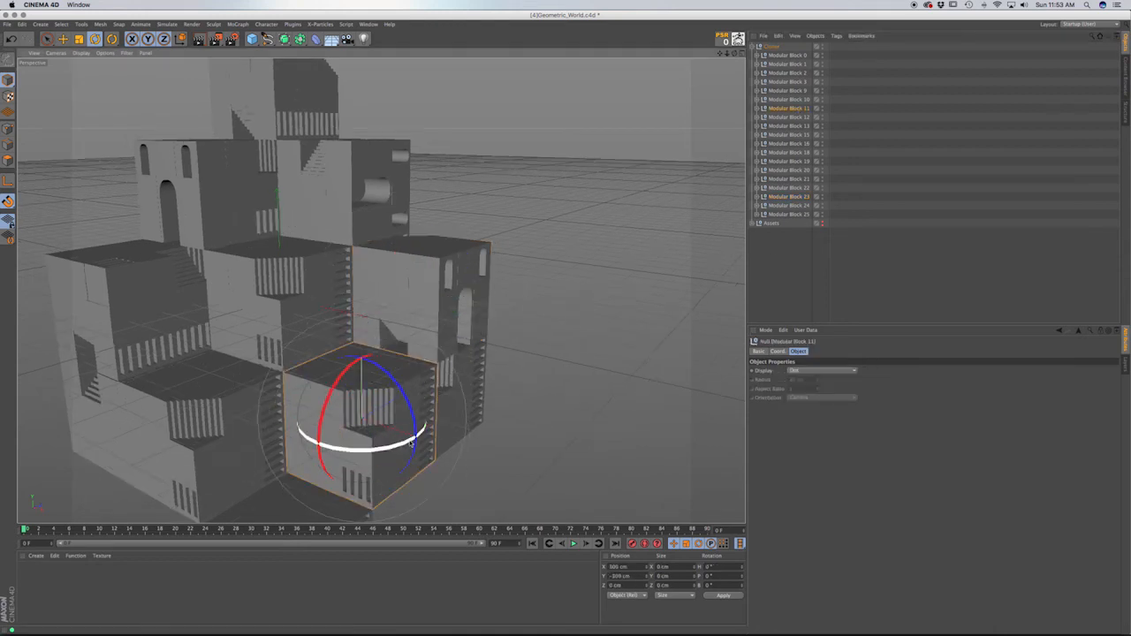
drag(412, 441, 314, 441)
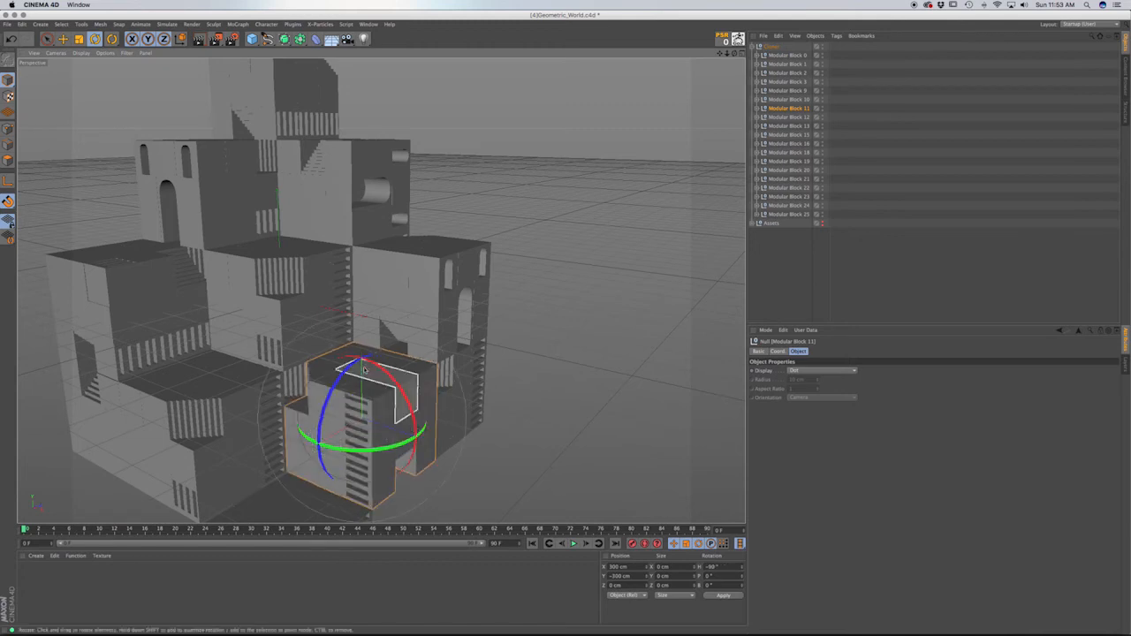
Rotate Modular Block 11 to a heading of -270° and a bank of 270°, and clear the selection.
drag(351, 366, 309, 476)
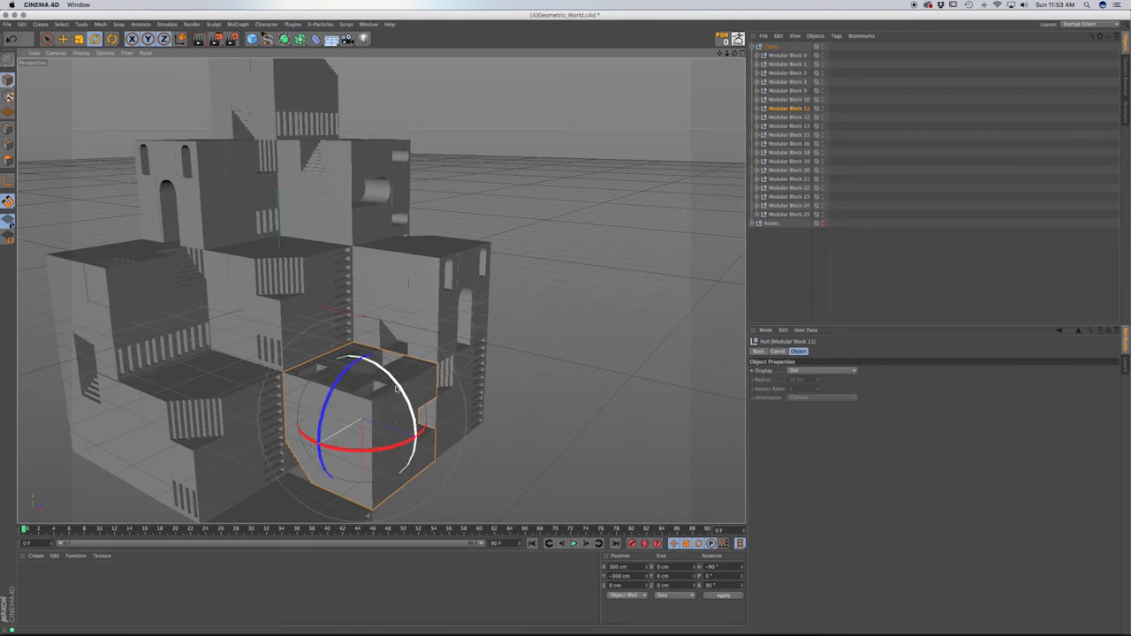
drag(353, 356, 347, 326)
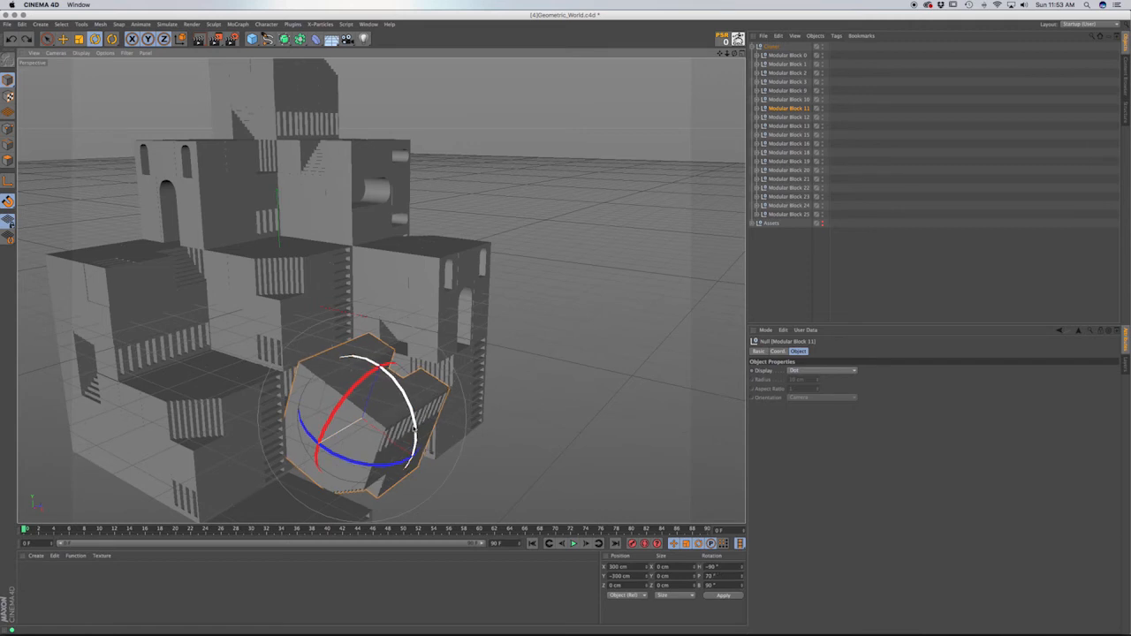
key(ctrl+z)
drag(416, 424, 247, 424)
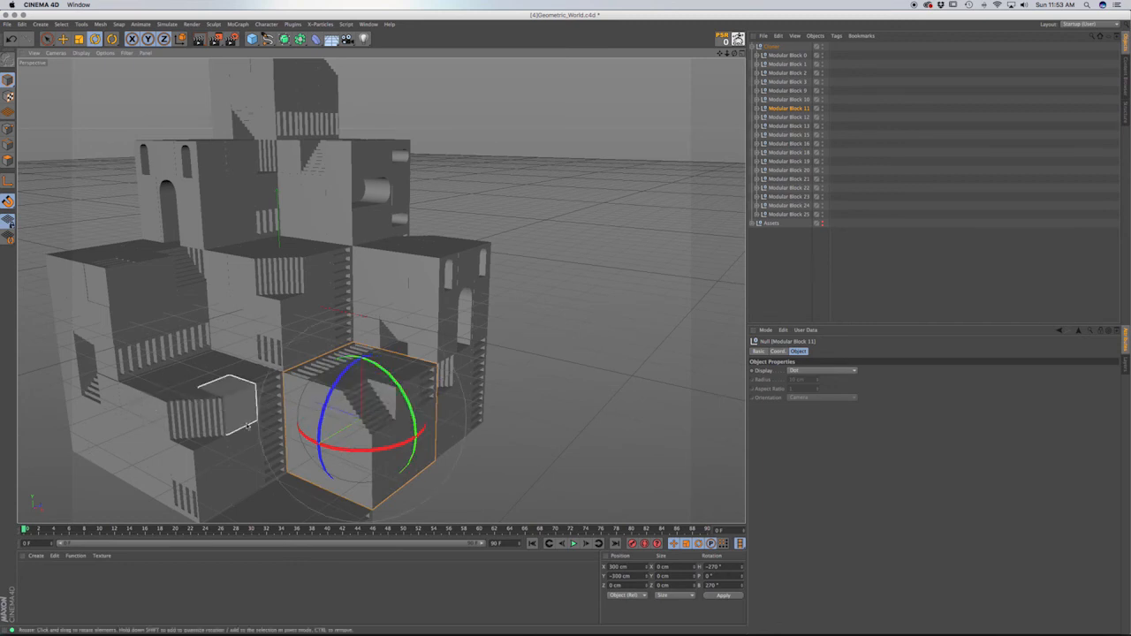
key(super+shift+a)
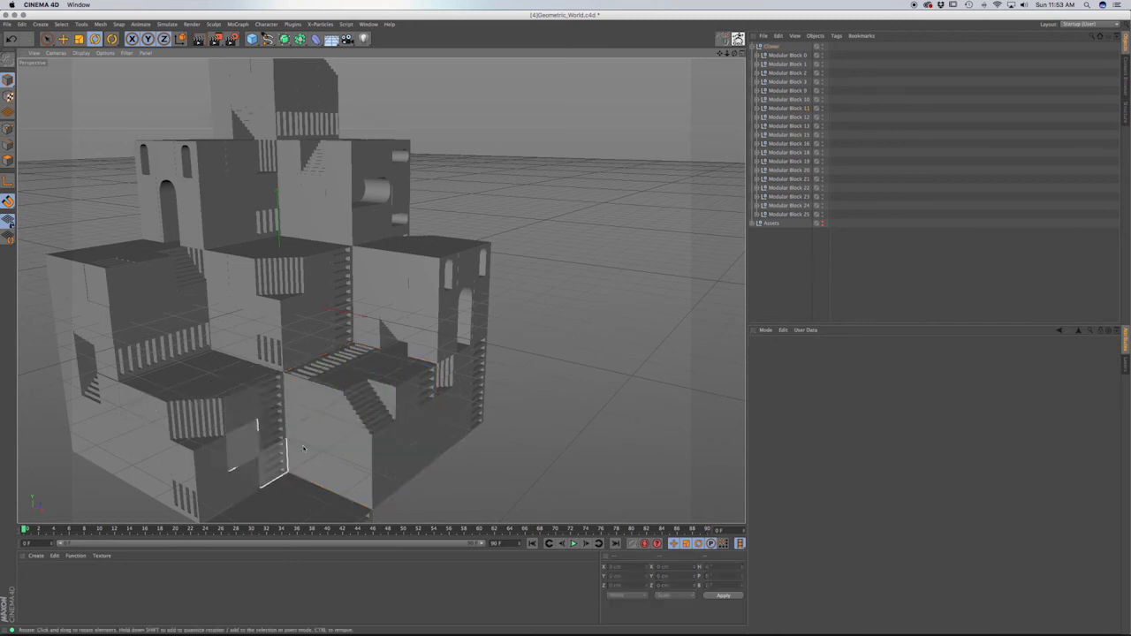
click(276, 429)
key(super+shift+a)
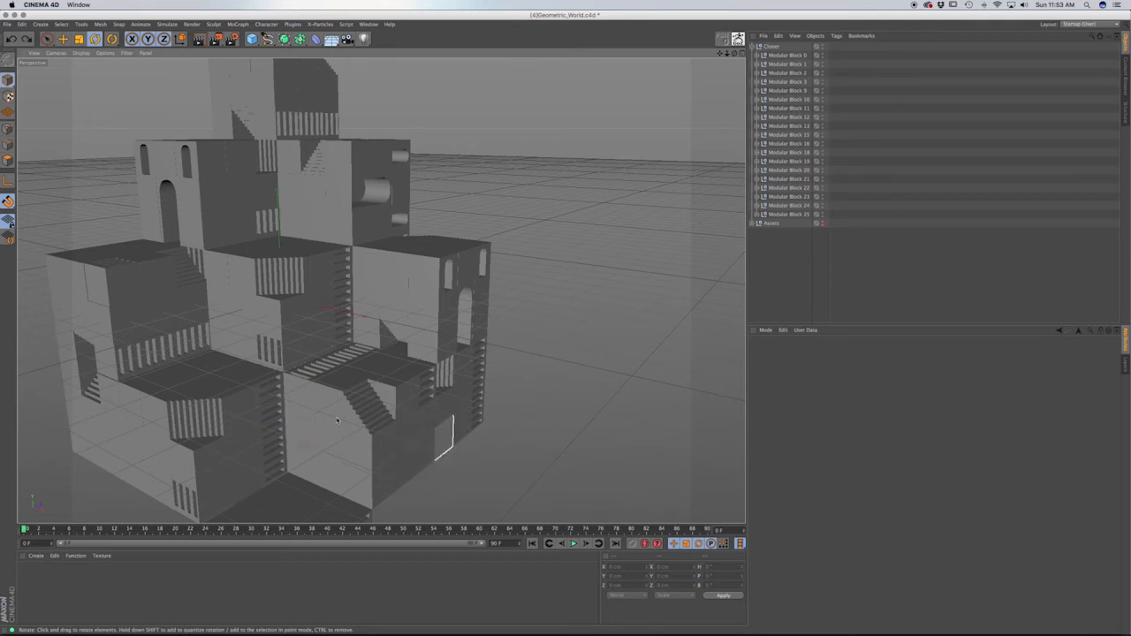
Rotate Modular Block 2, the lowest front block, to a heading of -180° and a pitch of 90°, and save the file.
alt+drag(435, 460, 439, 334)
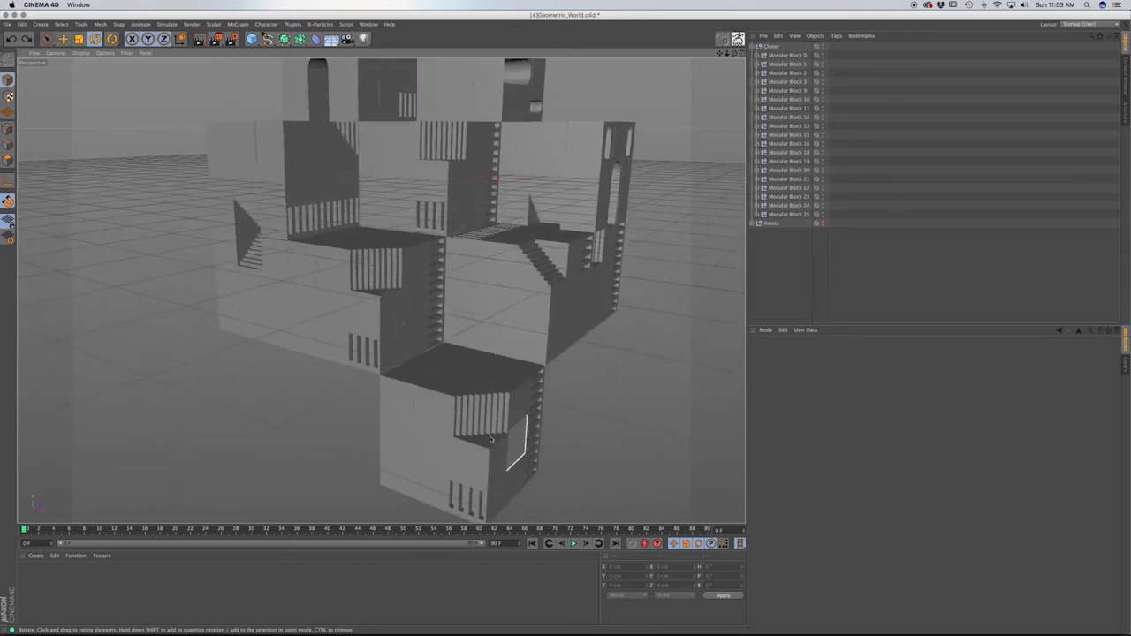
click(514, 405)
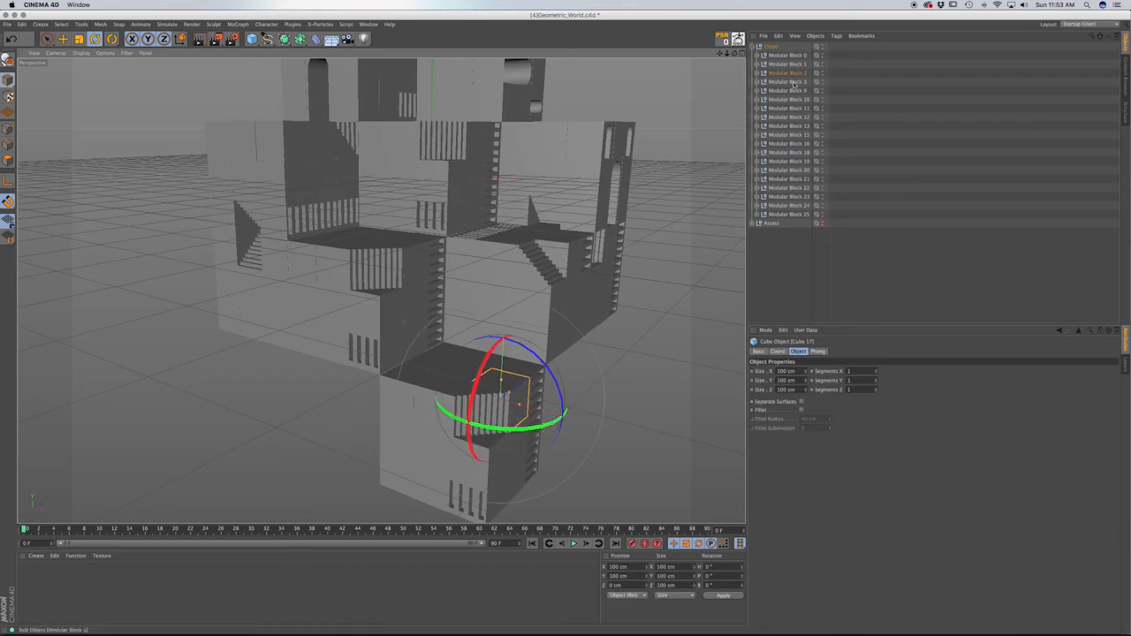
click(793, 73)
drag(509, 454, 194, 428)
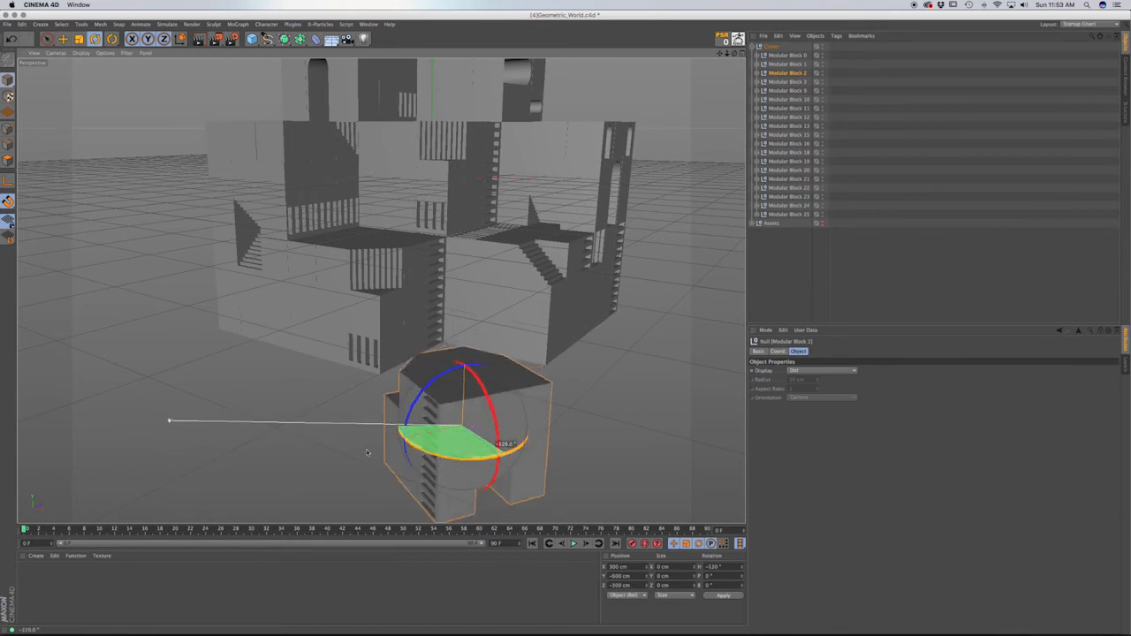
drag(367, 453, 367, 452)
key(super+z)
drag(455, 456, 300, 404)
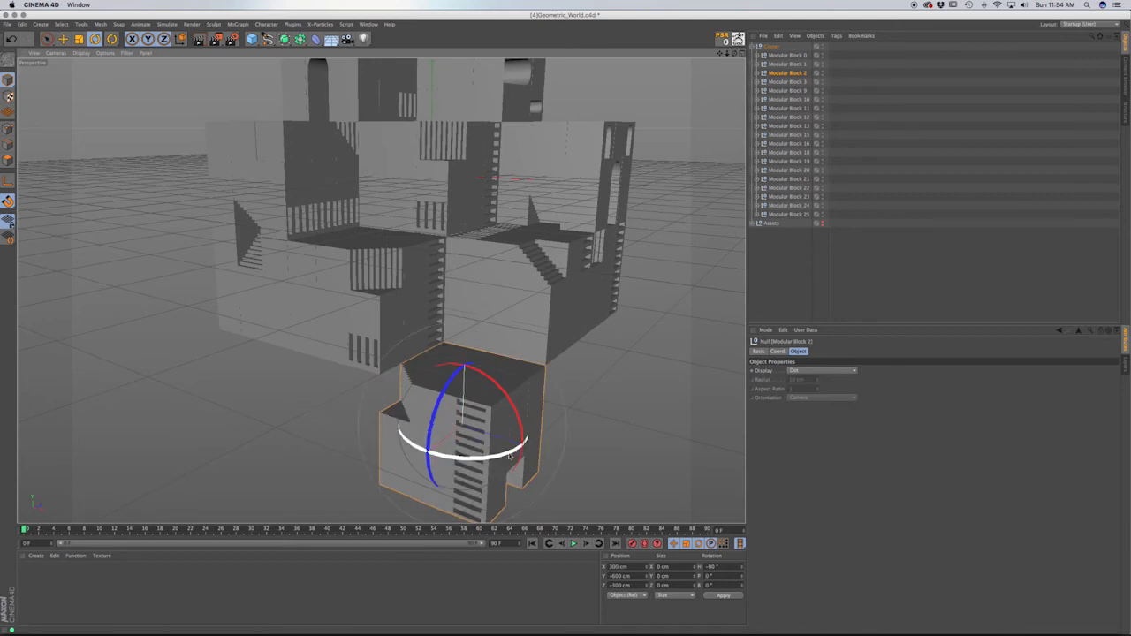
drag(501, 456, 470, 362)
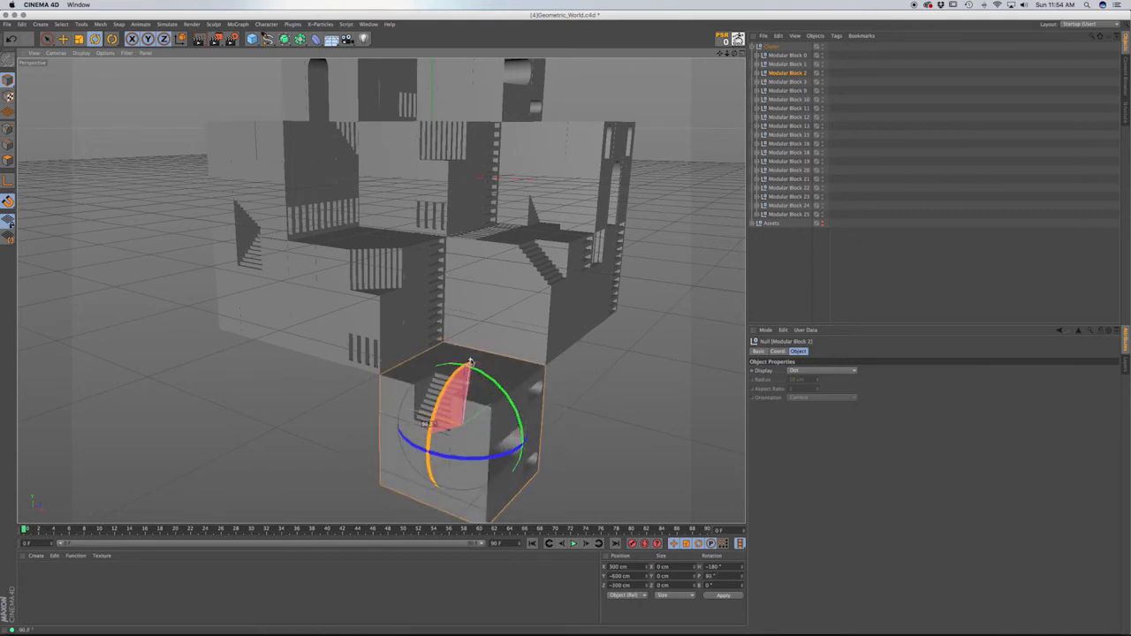
drag(508, 402, 464, 256)
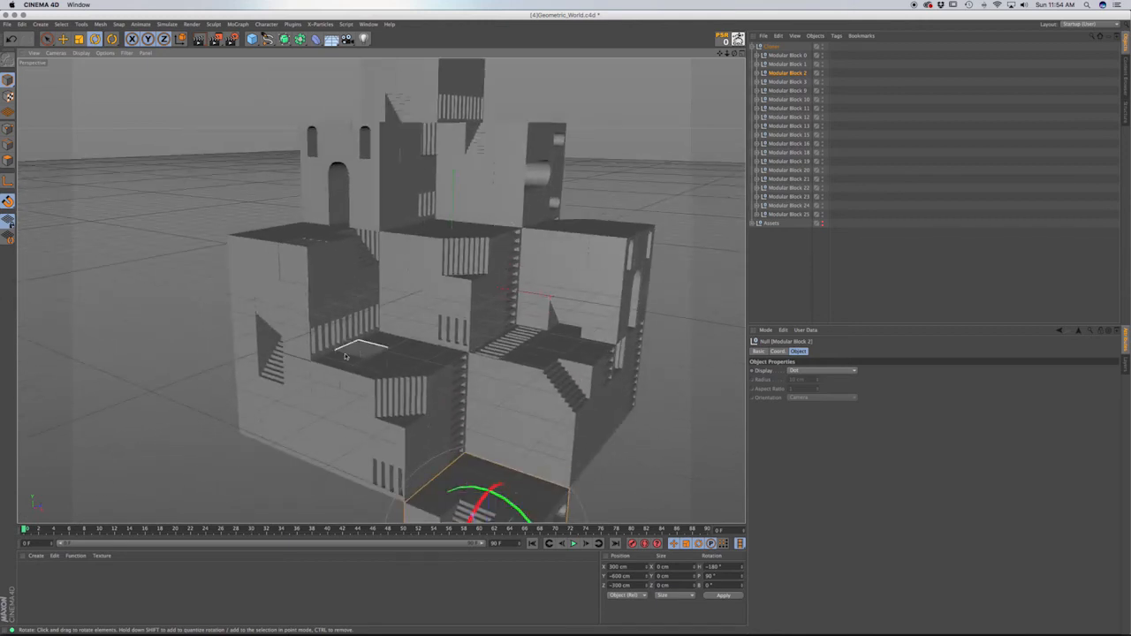
alt+drag(575, 385, 536, 386)
key(super+s)
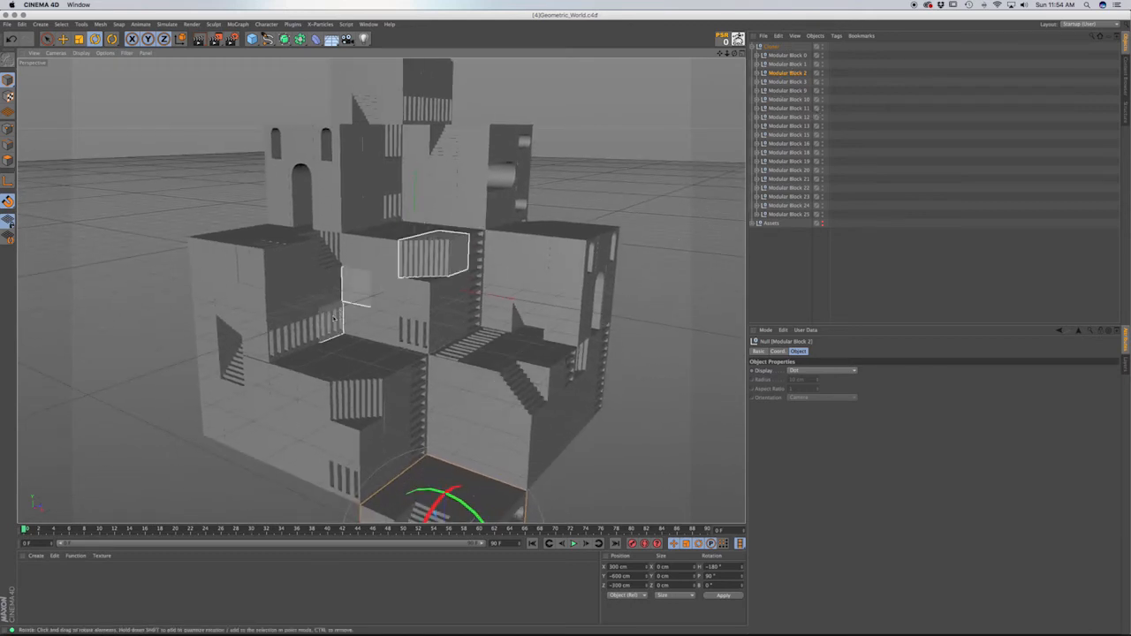
Move the Steps object of Modular Block 13 out of its front face to a Z position of -250 cm.
click(425, 257)
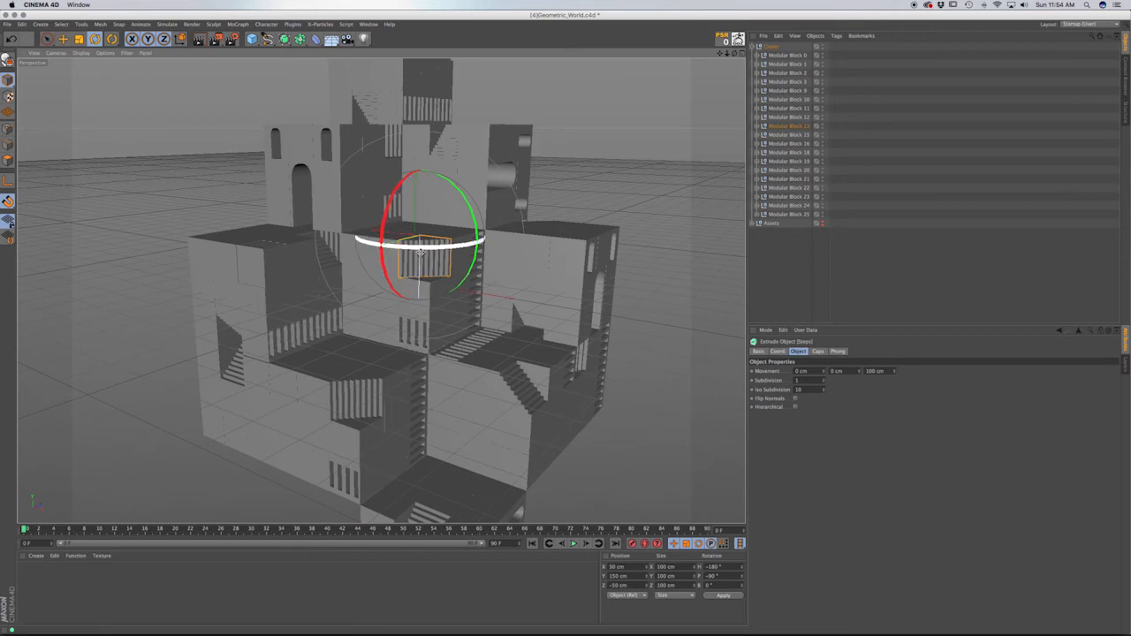
key(e)
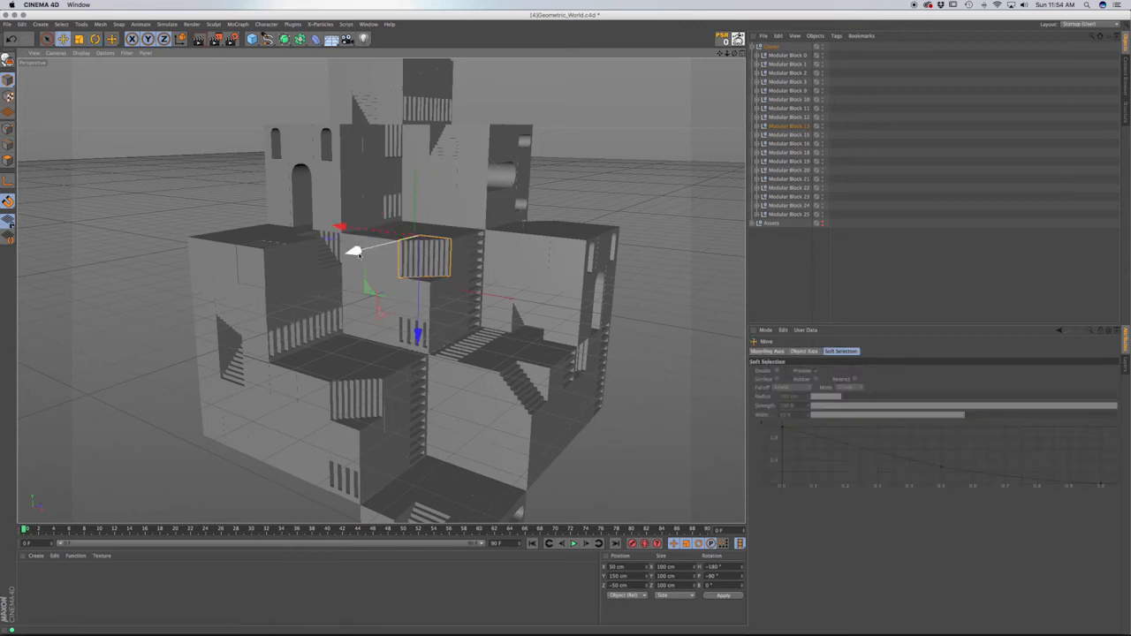
drag(352, 252, 313, 275)
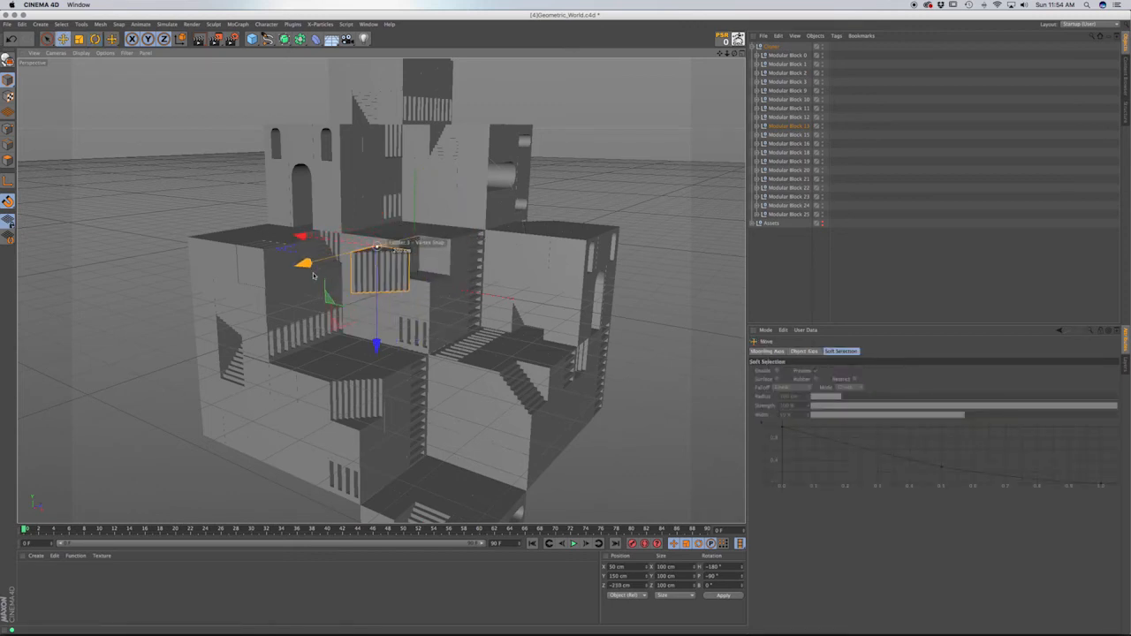
Rotate the pulled-out Steps object of Modular Block 13 upright to a pitch of 0° and a heading of -270°.
key(r)
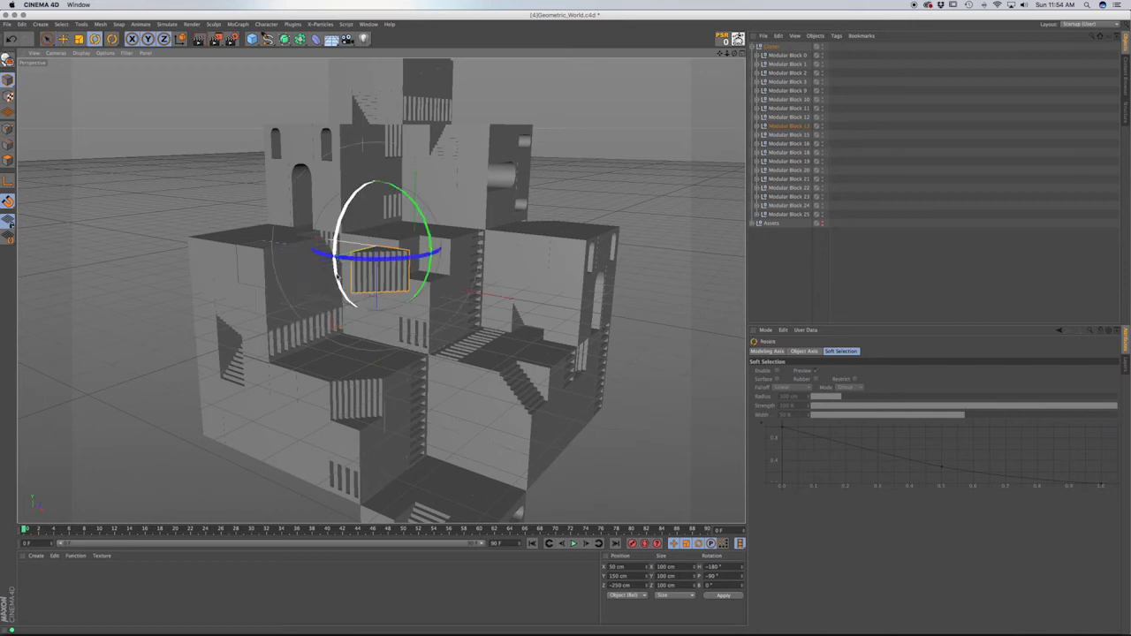
drag(335, 296, 363, 173)
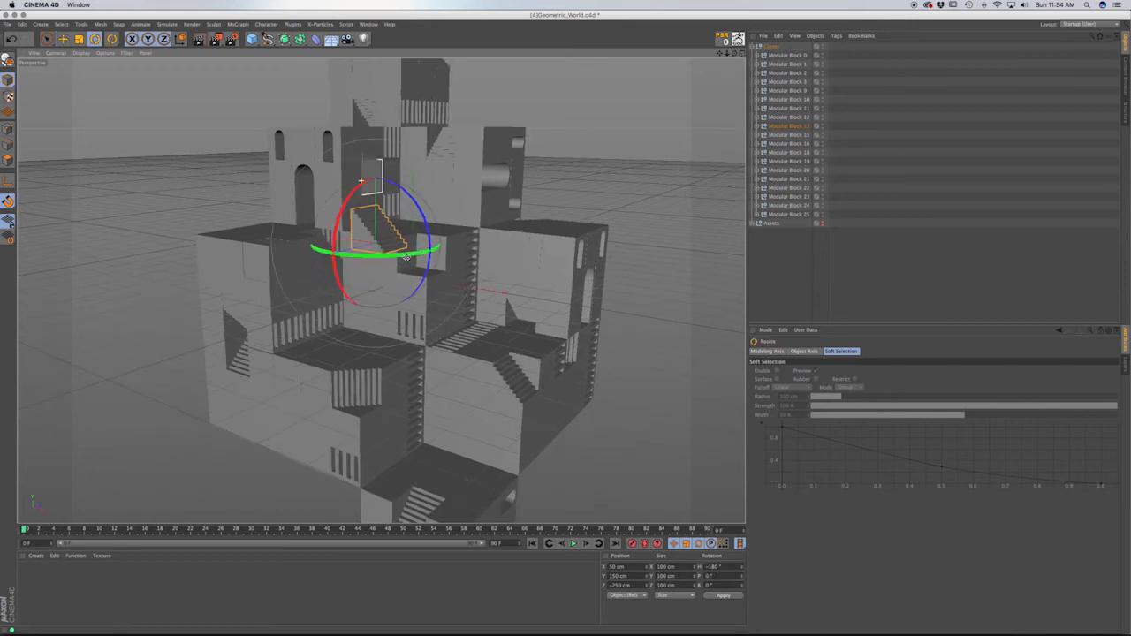
drag(388, 258, 326, 247)
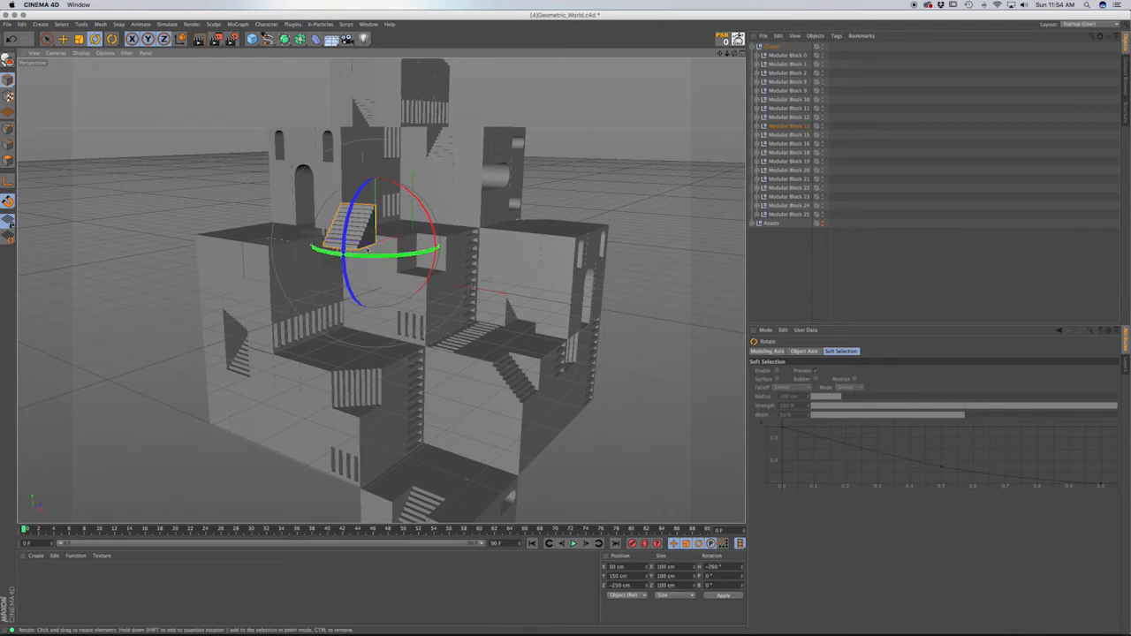
key(F2)
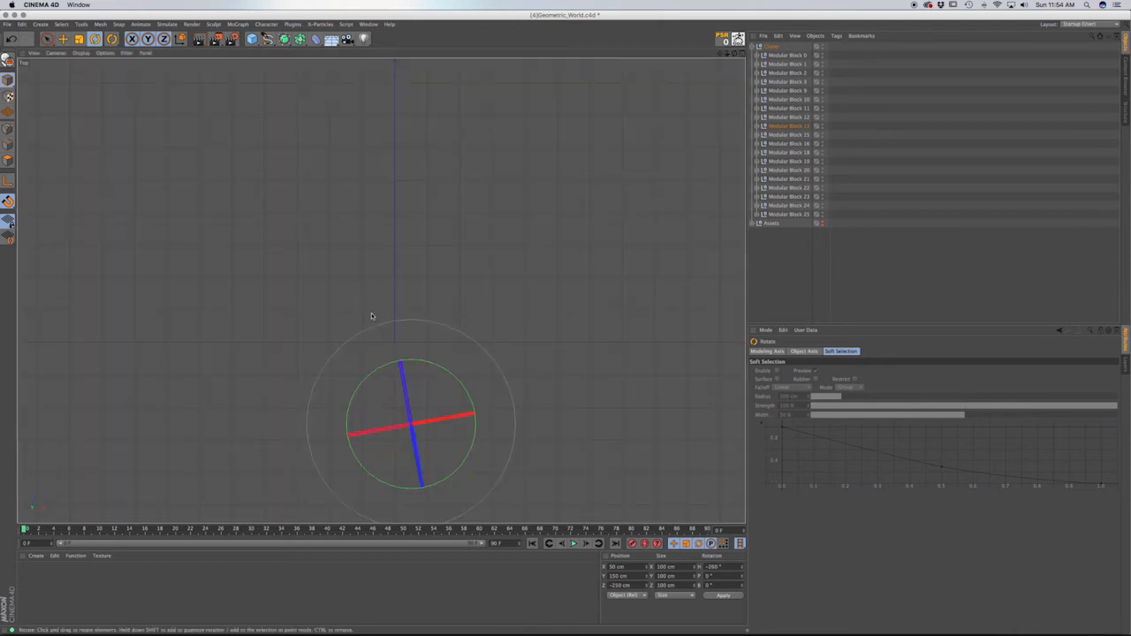
key(F1)
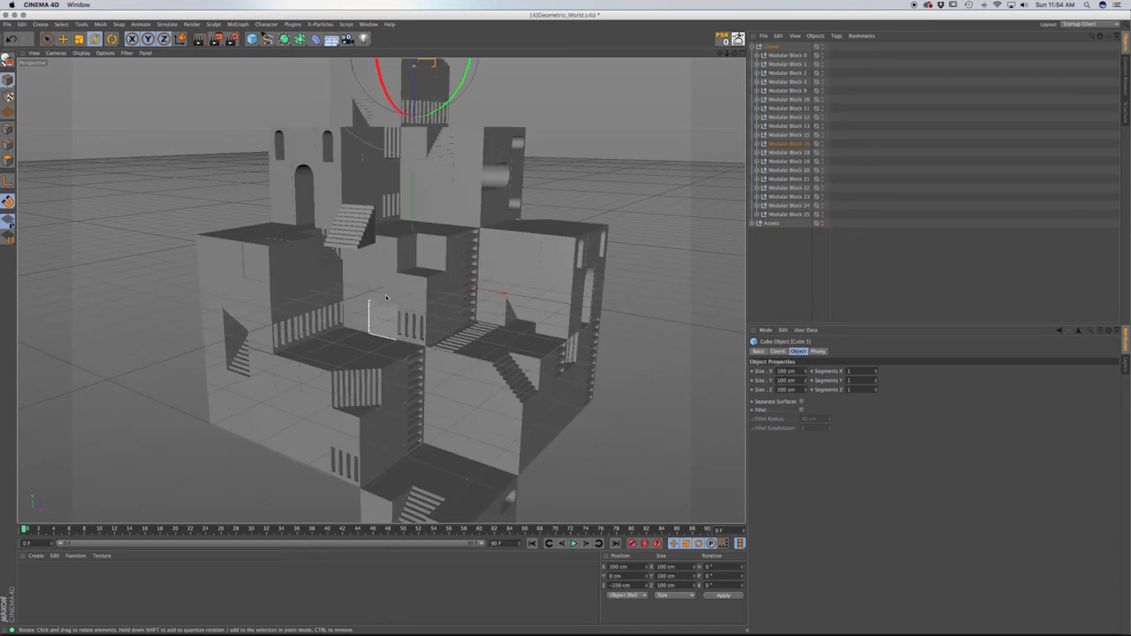
alt+drag(346, 254, 345, 227)
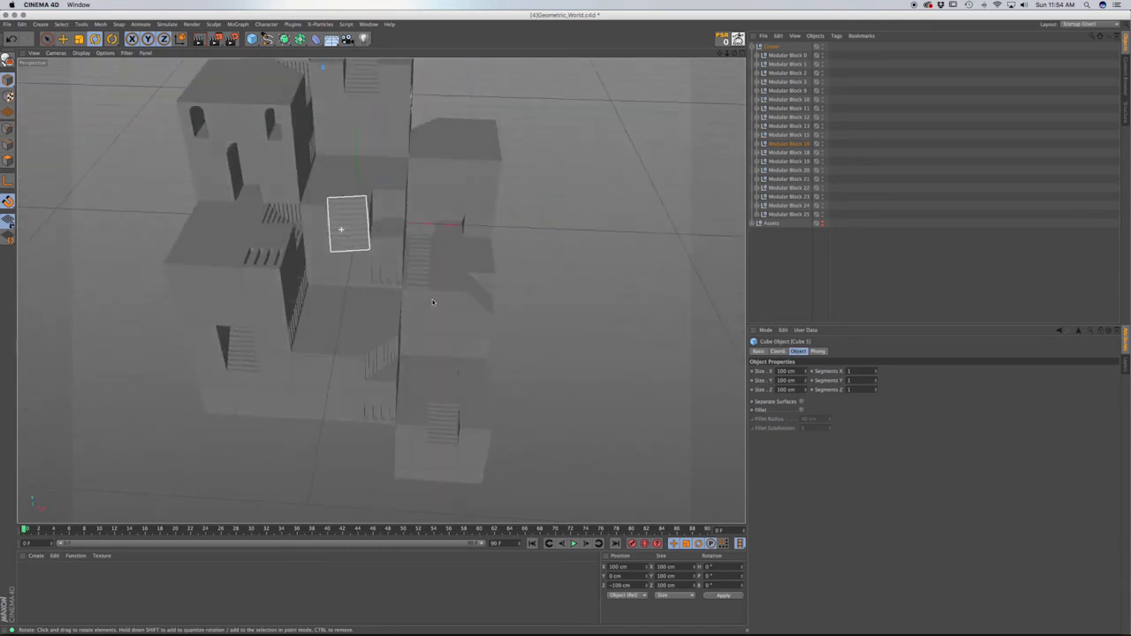
click(345, 227)
drag(409, 257, 292, 263)
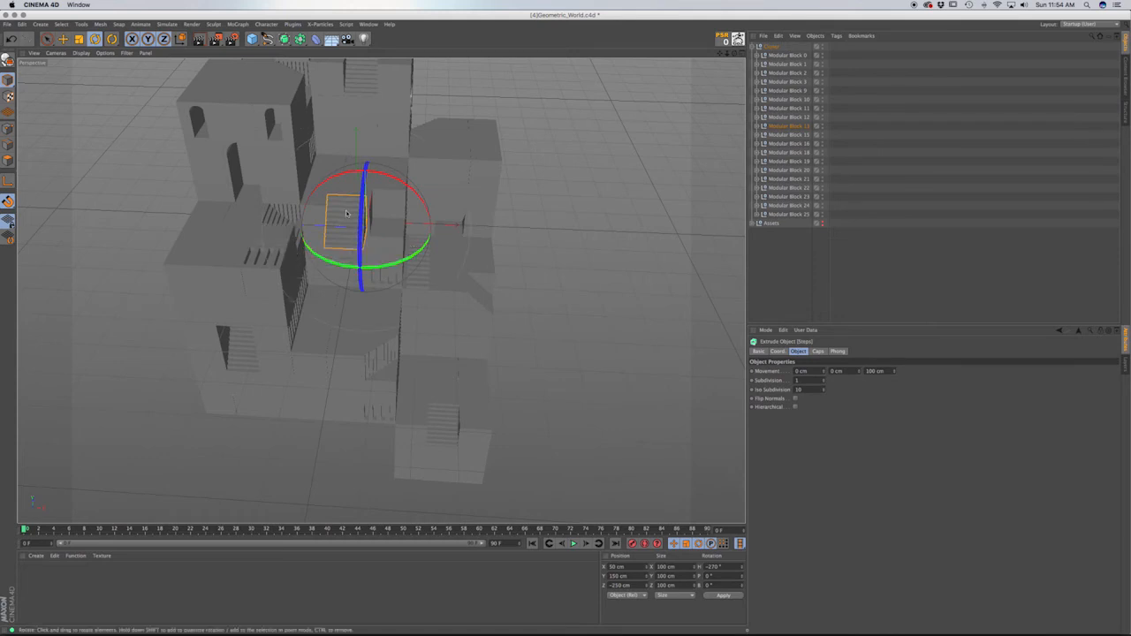
Lower the Steps object to a Y position of -150 cm so it sits on the terrace below.
key(e)
drag(362, 134, 369, 201)
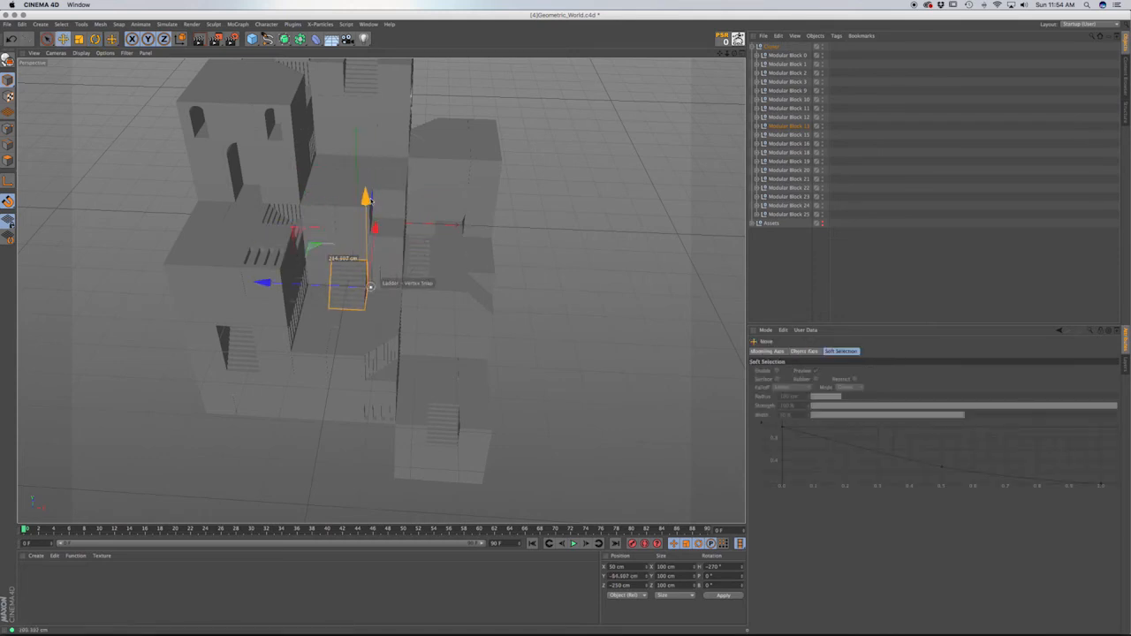
key(F2)
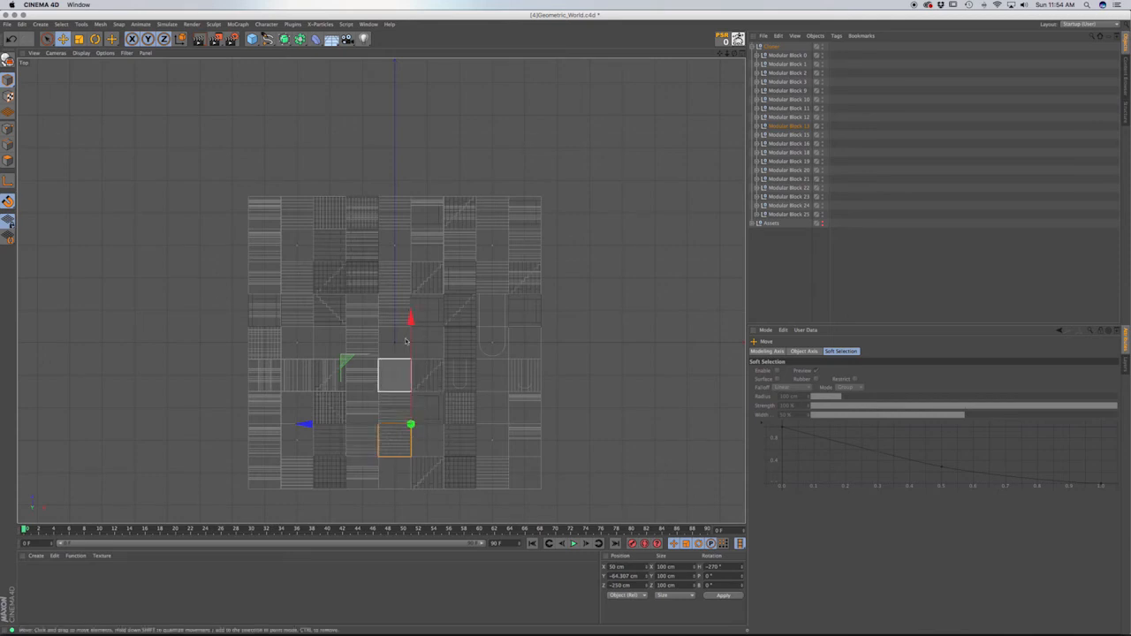
scroll(394, 413, up, 4)
scroll(394, 413, up, 2)
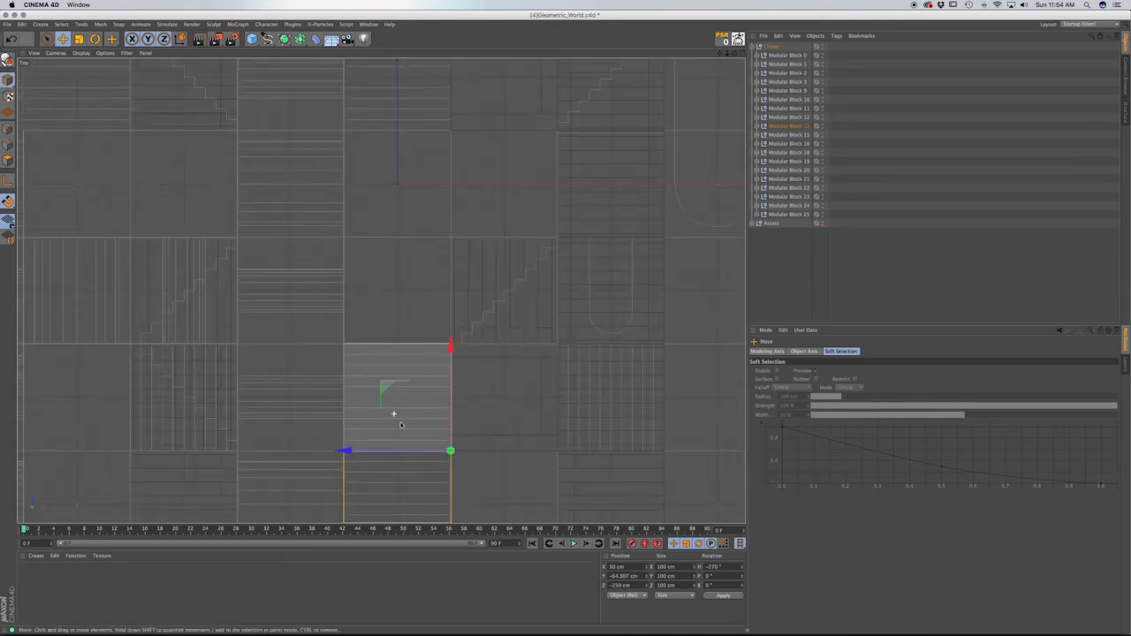
alt+middle_drag(392, 409, 398, 263)
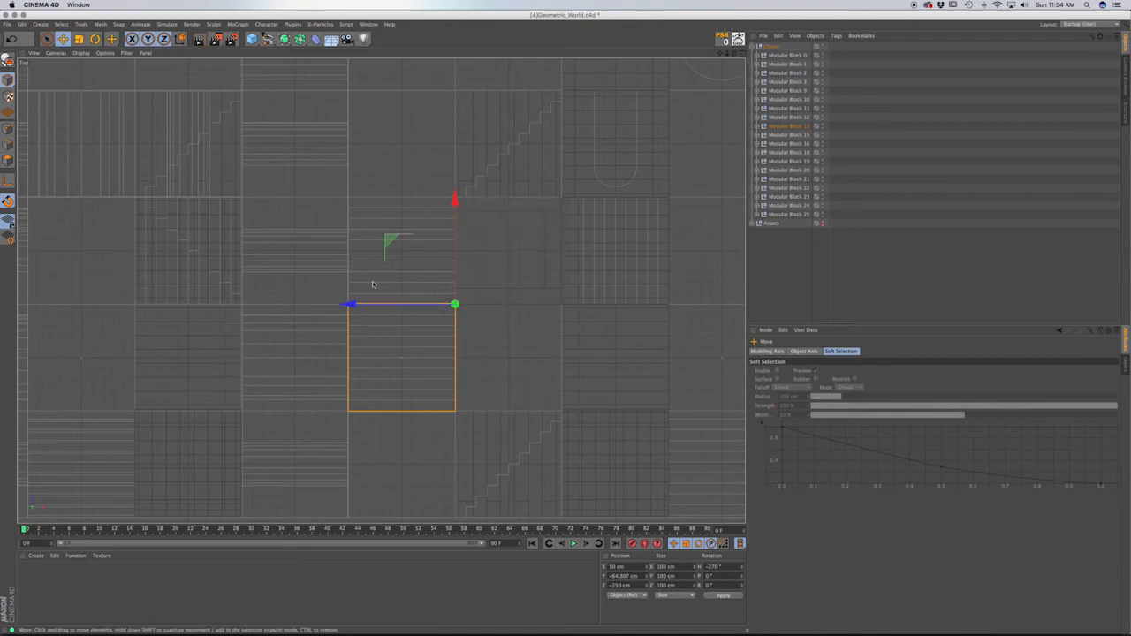
key(F1)
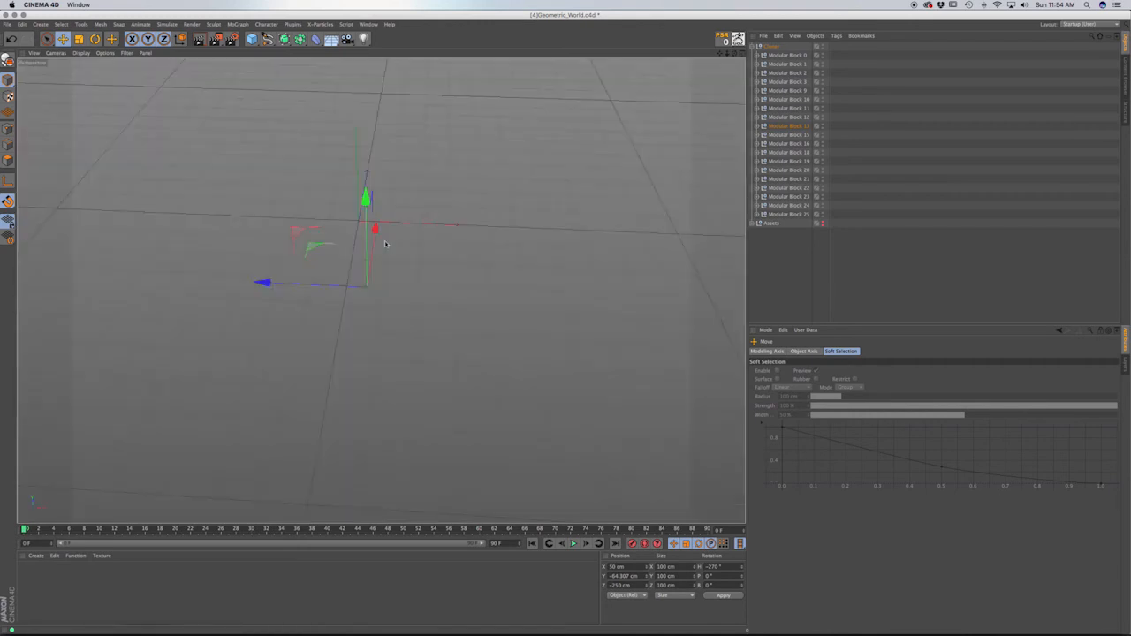
alt+drag(362, 302, 404, 245)
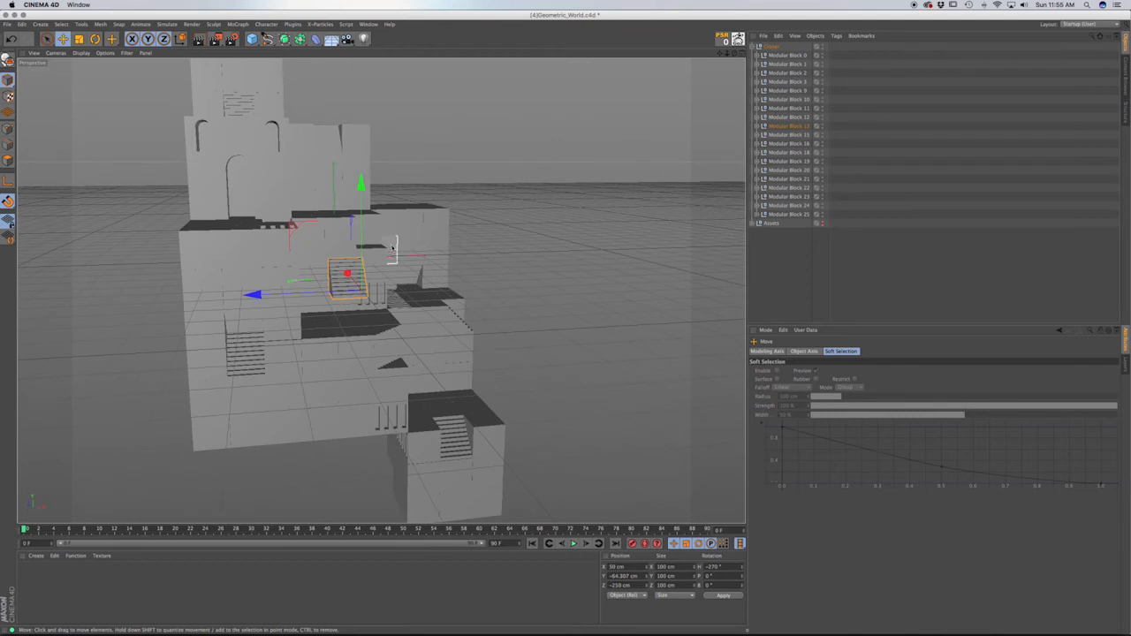
key(F2)
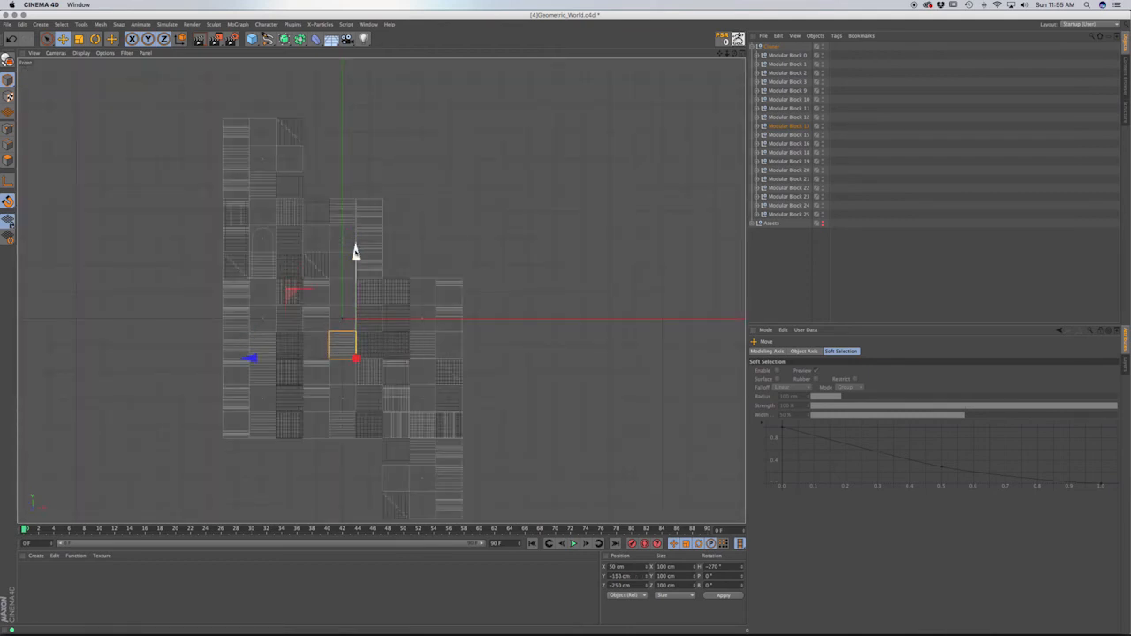
key(F1)
Slide the Steps object into the terrace corner, at about -48 cm in X and -150 cm in Z.
mouse_move(356, 333)
alt+mouse_down()
mouse_move(267, 439)
mouse_move(348, 338)
alt+mouse_up()
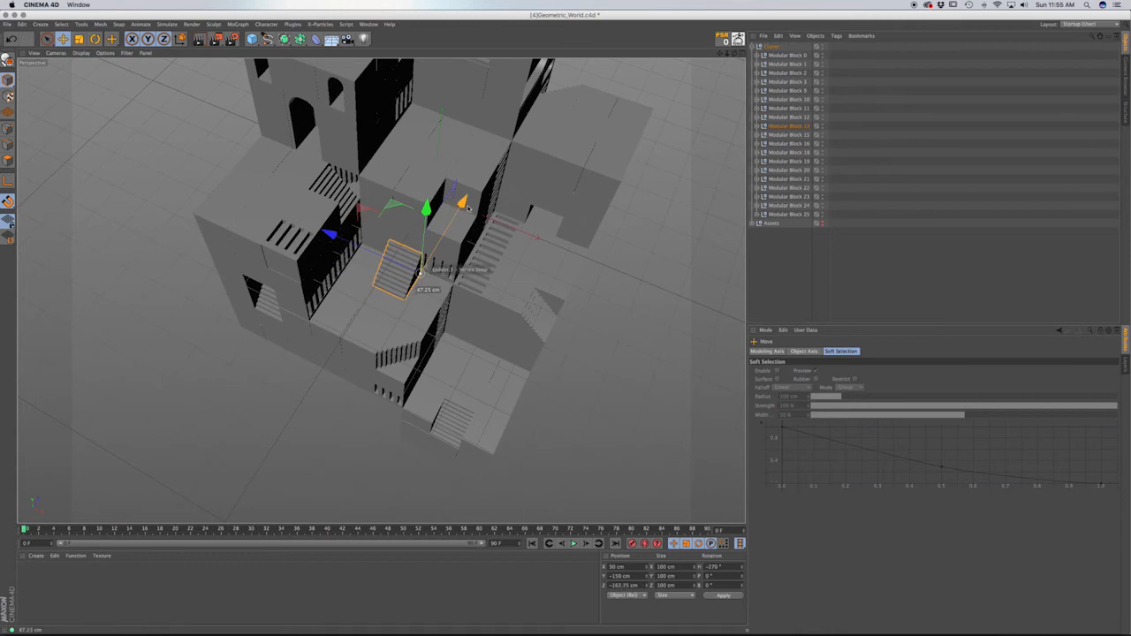
drag(468, 208, 467, 210)
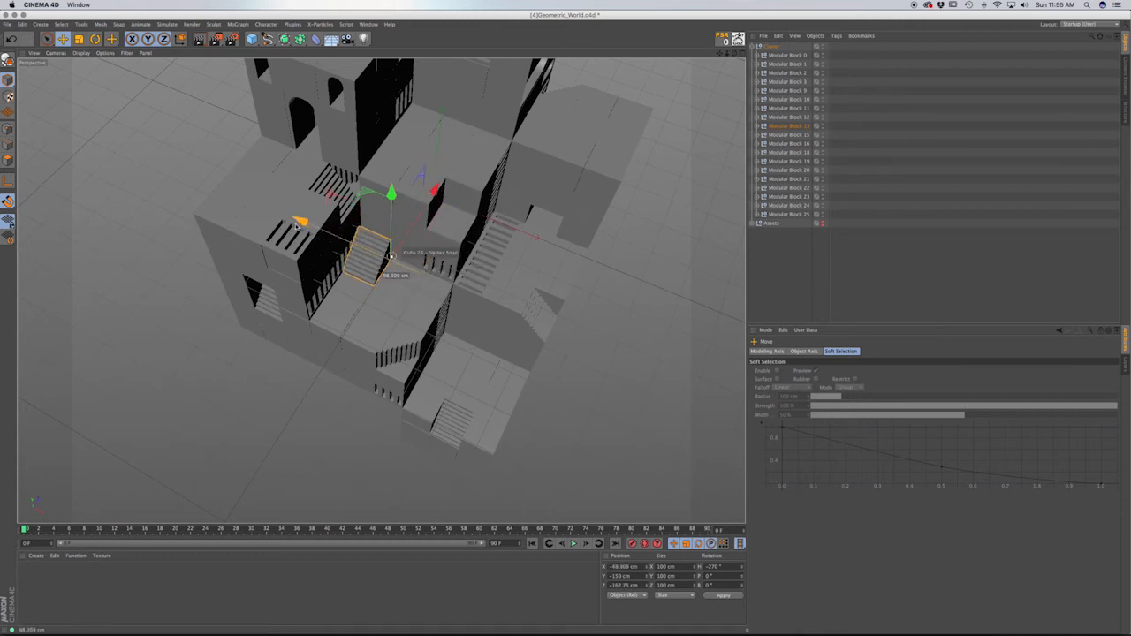
drag(391, 257, 294, 222)
scroll(371, 236, up, 5)
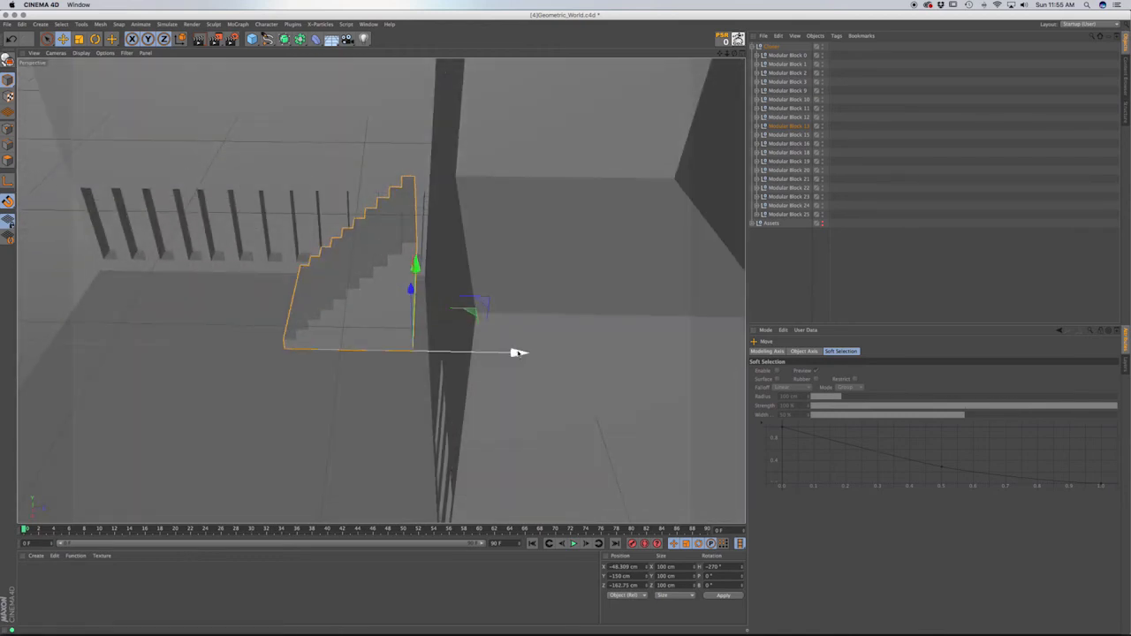
drag(518, 353, 443, 251)
scroll(505, 362, down, 5)
scroll(402, 333, down, 4)
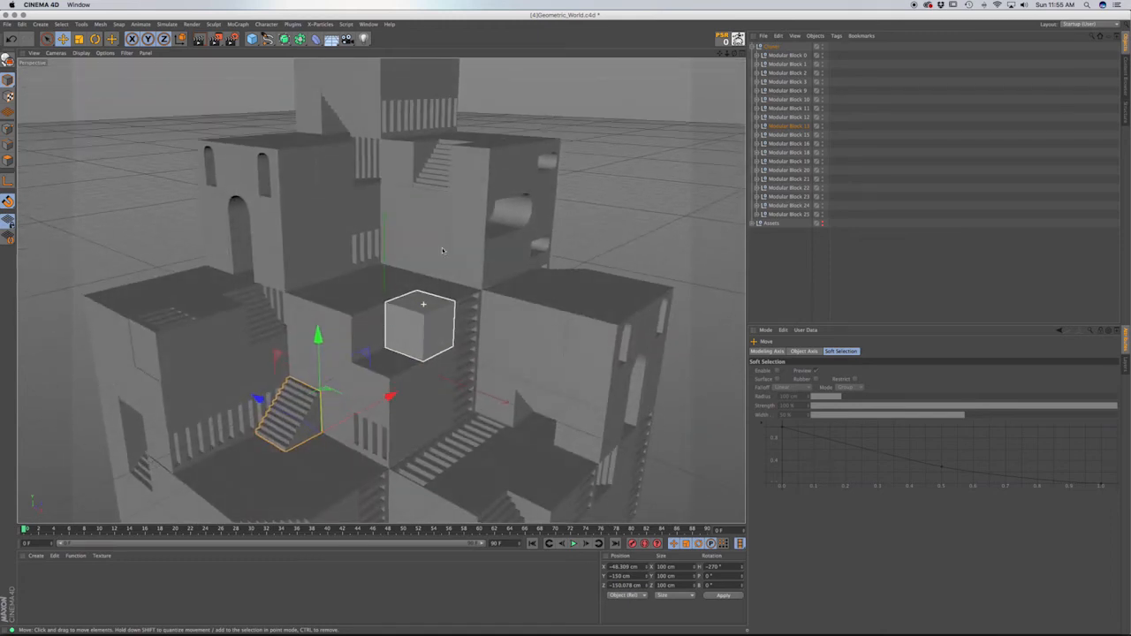
Merge Arch.c4d from the Assets folder into the scene and place the Arch object inside the Assets group.
click(756, 223)
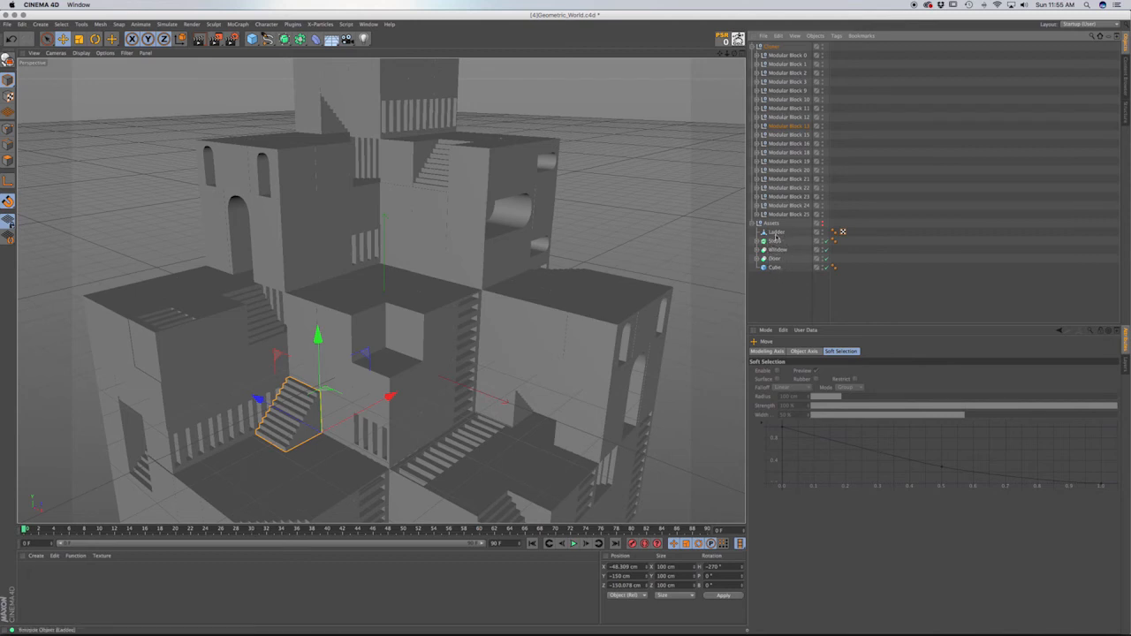
click(776, 282)
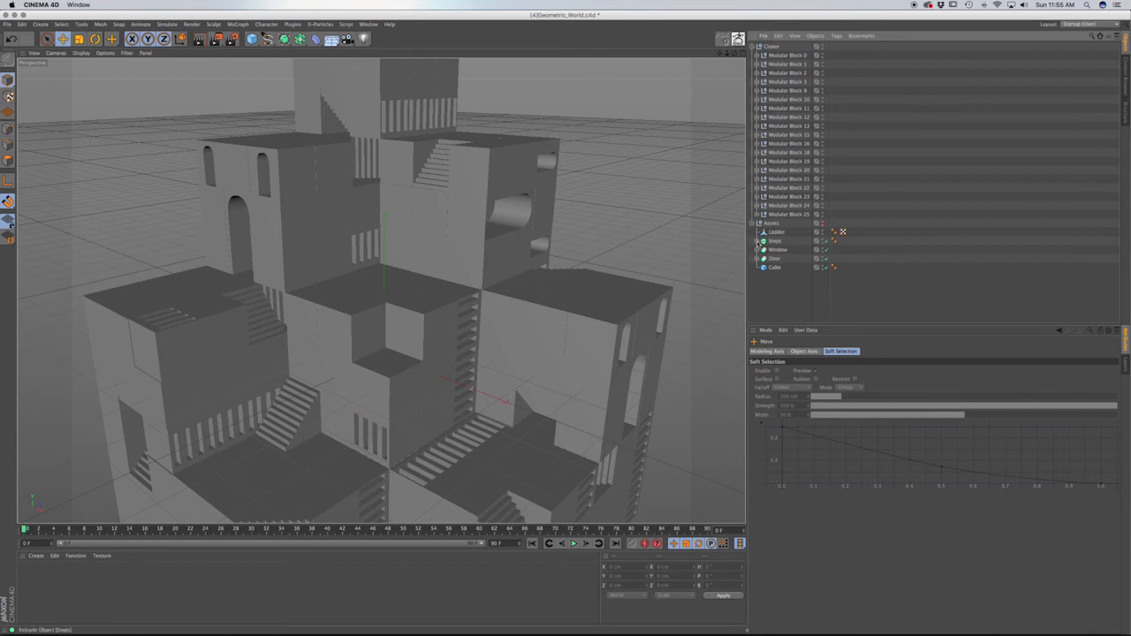
click(763, 36)
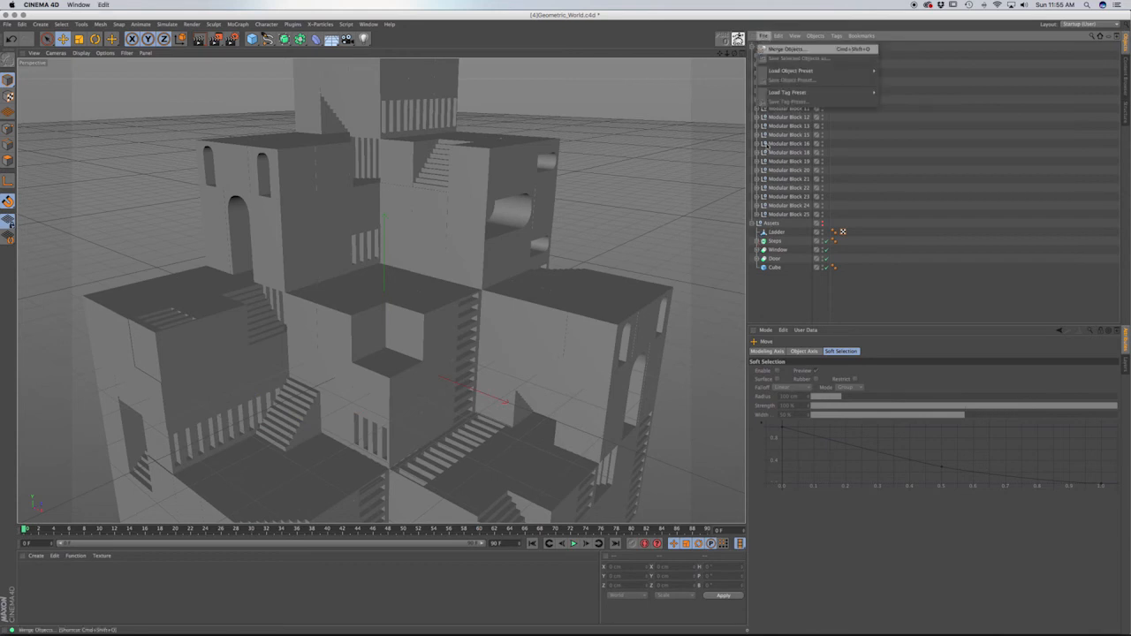
click(782, 47)
double_click(369, 105)
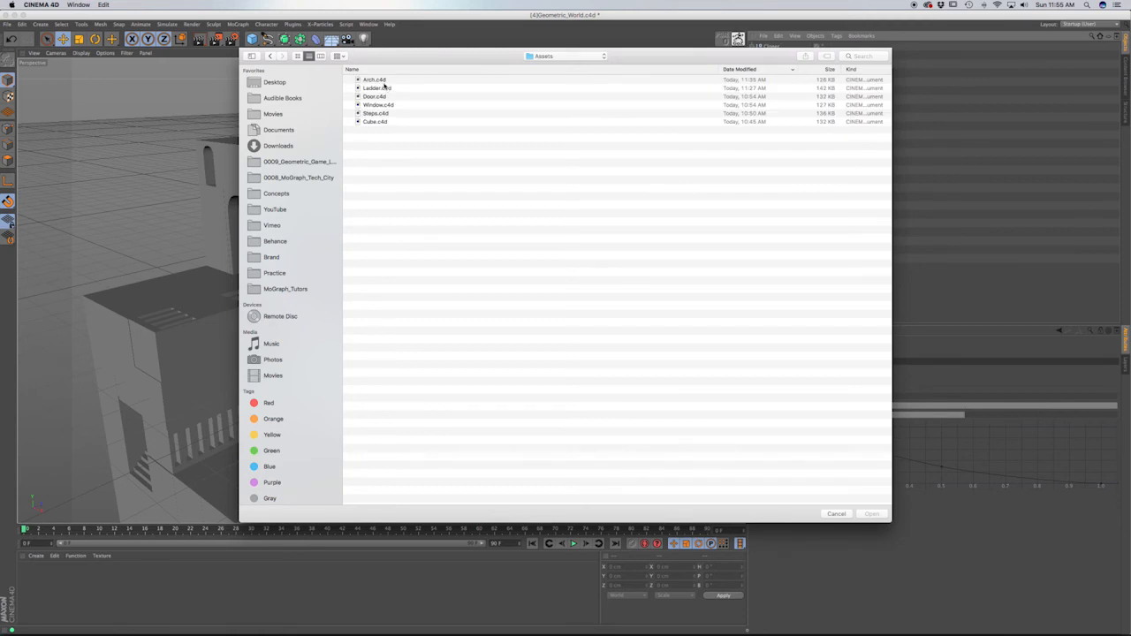
double_click(388, 81)
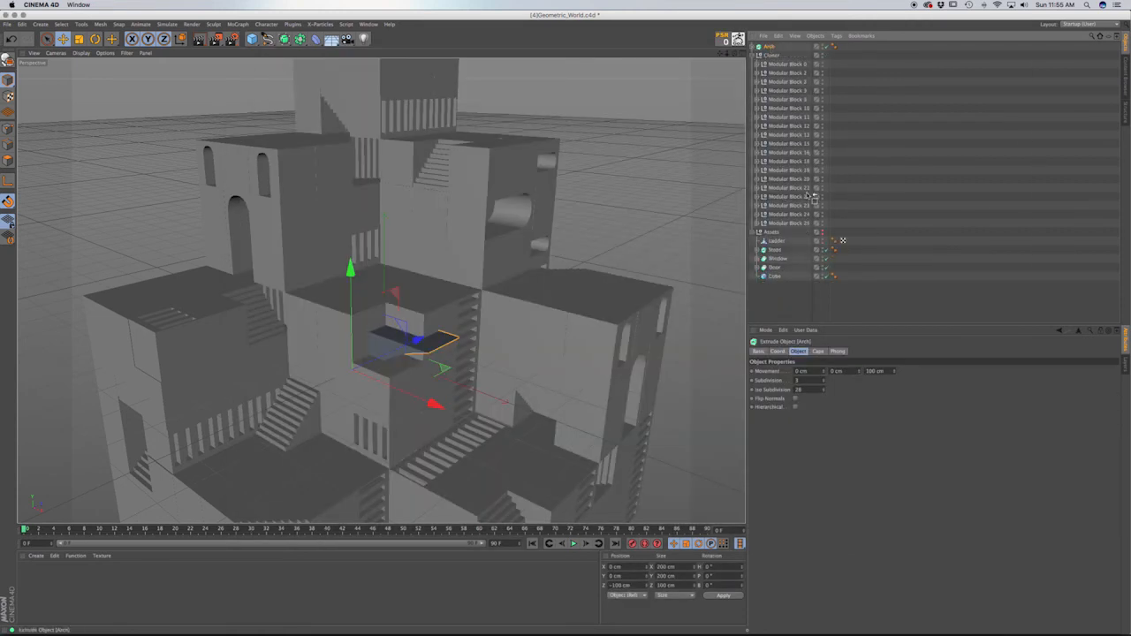
drag(780, 238, 784, 245)
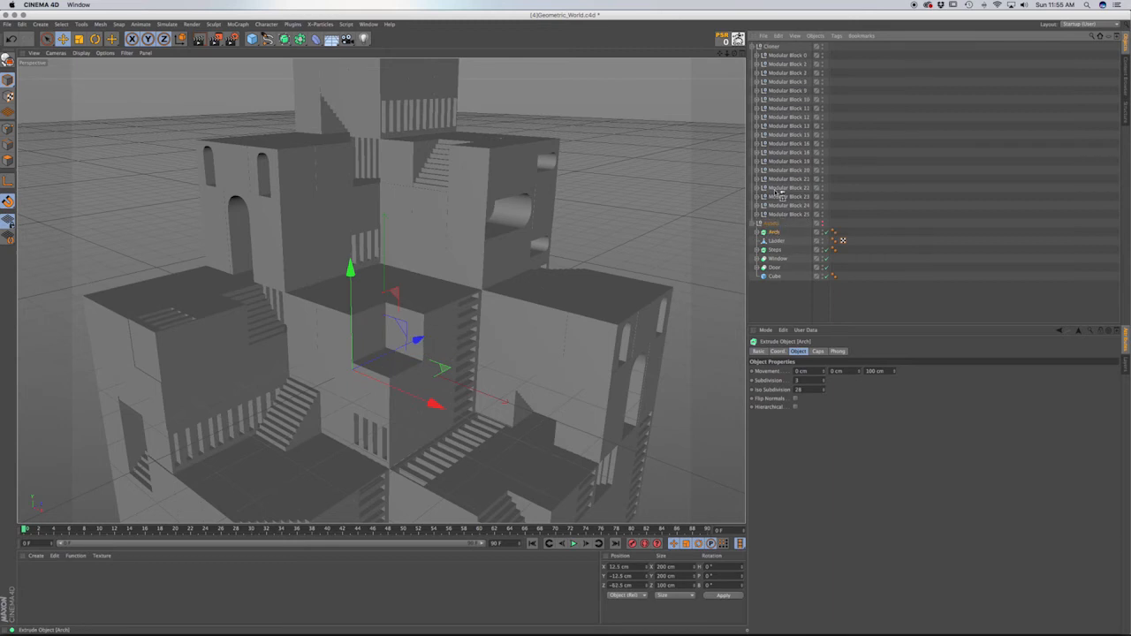
Copy the Arch into the Cloner group and rotate the copy to a pitch of -180°.
ctrl+drag(774, 54, 773, 55)
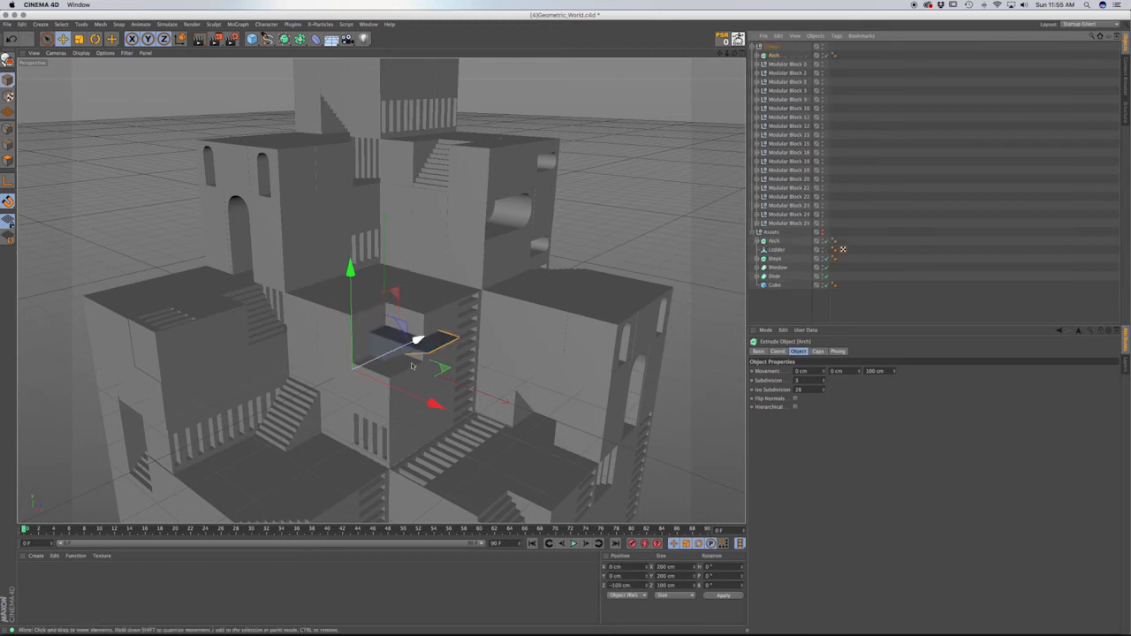
scroll(392, 380, down, 3)
alt+middle_drag(392, 380, 381, 291)
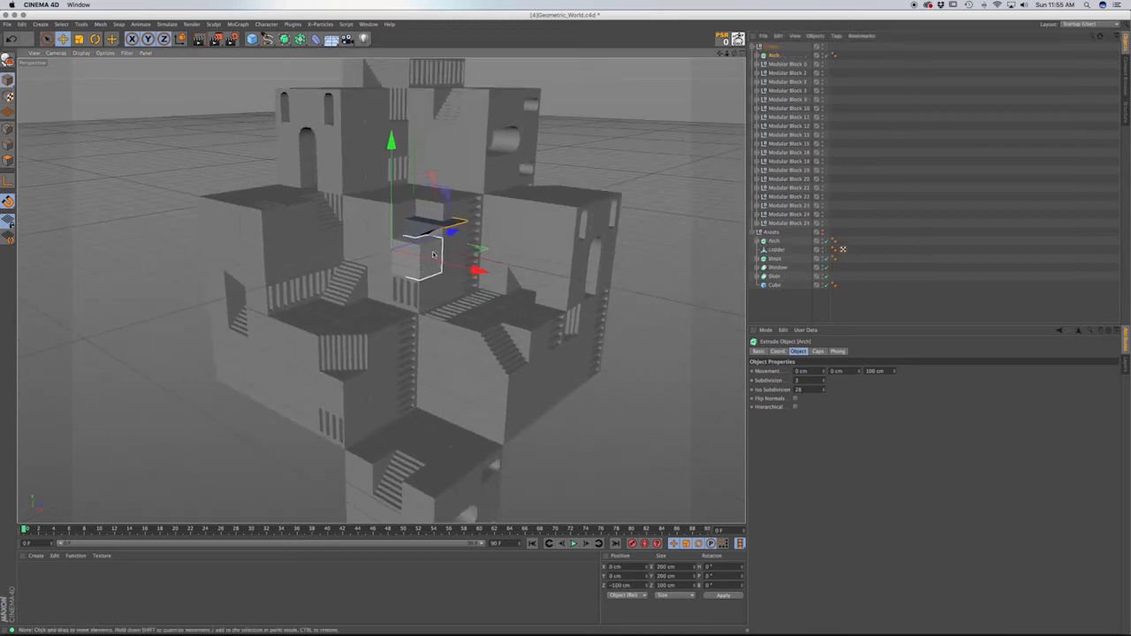
key(r)
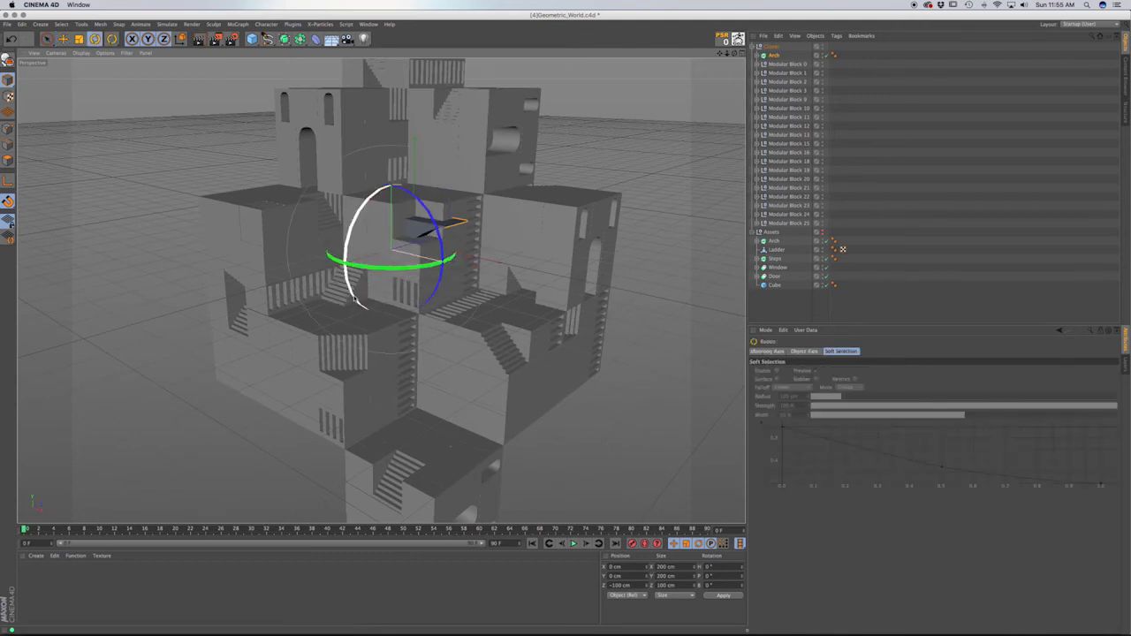
drag(349, 287, 457, 170)
alt+drag(345, 285, 415, 291)
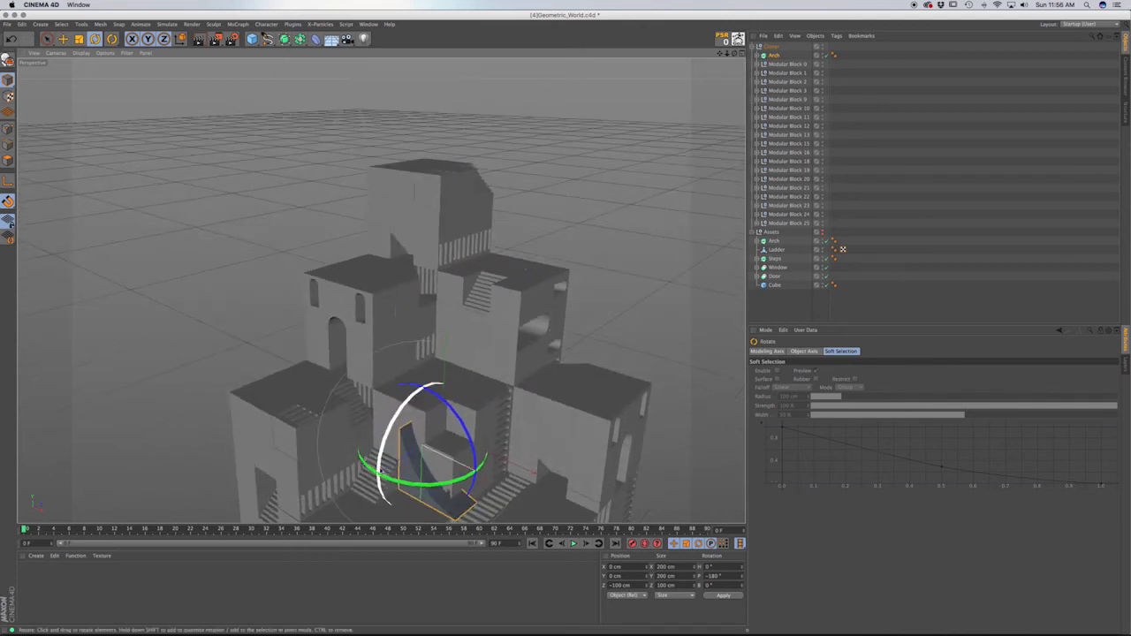
Raise the flipped Arch to about 250 cm in Y and move it to about 57 cm in Z.
key(e)
mouse_move(428, 499)
mouse_down()
mouse_move(429, 378)
mouse_move(354, 372)
mouse_move(324, 335)
mouse_move(389, 343)
mouse_up()
alt+drag(388, 343, 534, 355)
drag(425, 442, 423, 481)
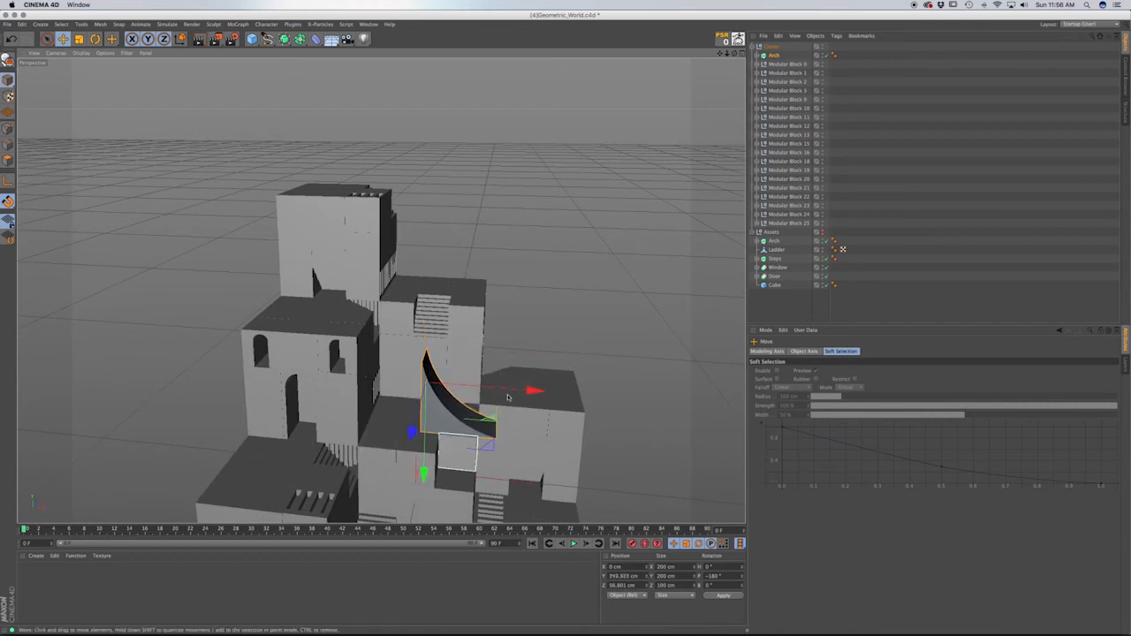
Slide the Arch against the tower wall on the middle terrace, to about -148 cm in X and 50 cm in Z.
drag(533, 391, 492, 395)
drag(482, 395, 199, 187)
scroll(331, 429, up, 5)
scroll(331, 430, up, 3)
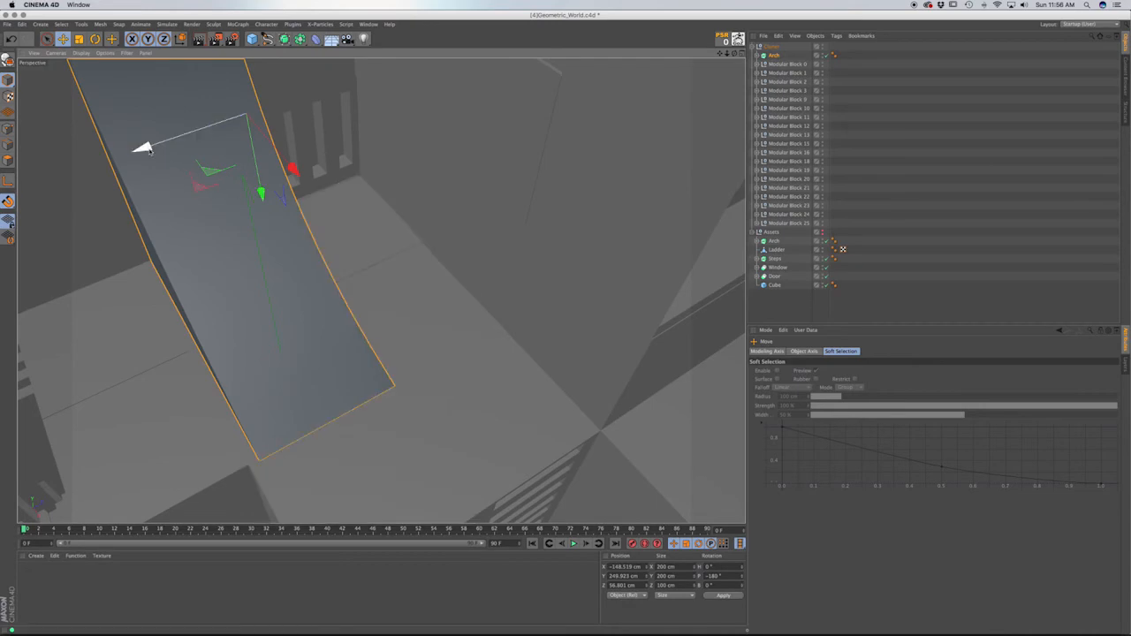
drag(142, 148, 139, 151)
key(super+shift+z)
key(super+shift+z)
key(super+shift+z)
key(super+shift+z)
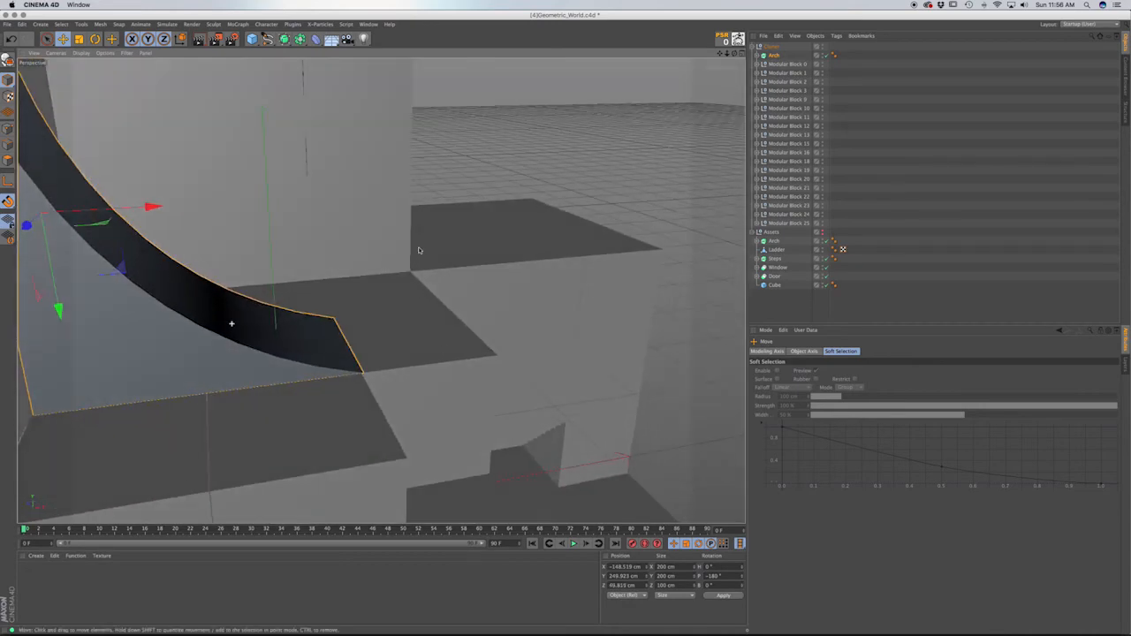
key(super+shift+y)
key(super+shift+y)
key(super+shift+y)
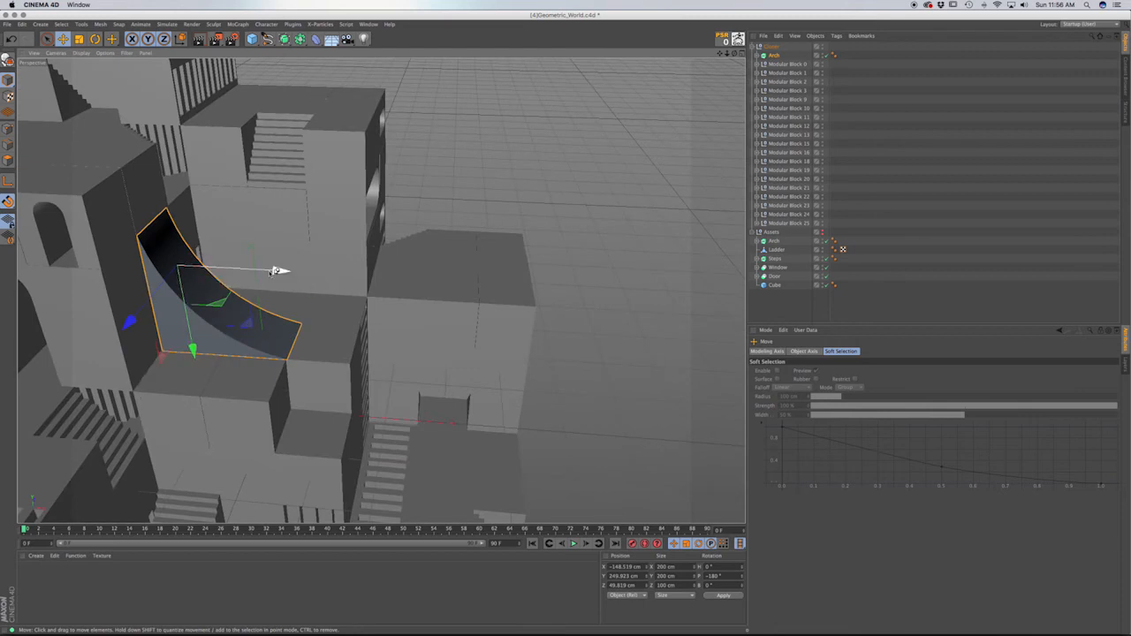
Duplicate the Arch and move the copy up and back toward the upper tower, to about -334 cm in X and 516 cm in Z.
ctrl+drag(277, 270, 506, 304)
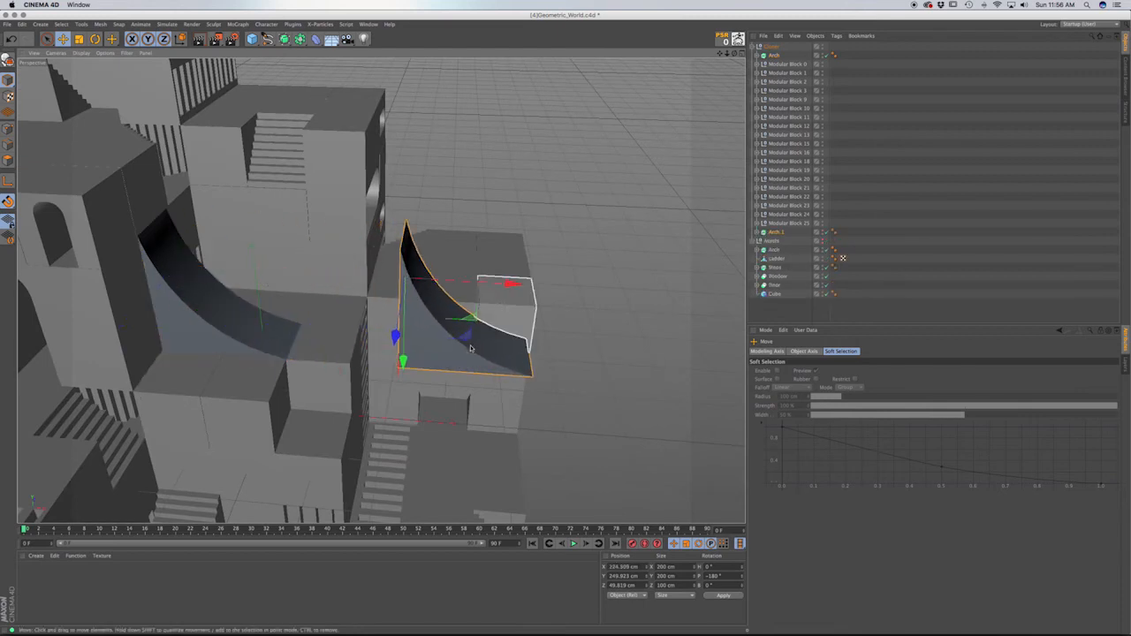
alt+middle_drag(470, 347, 475, 486)
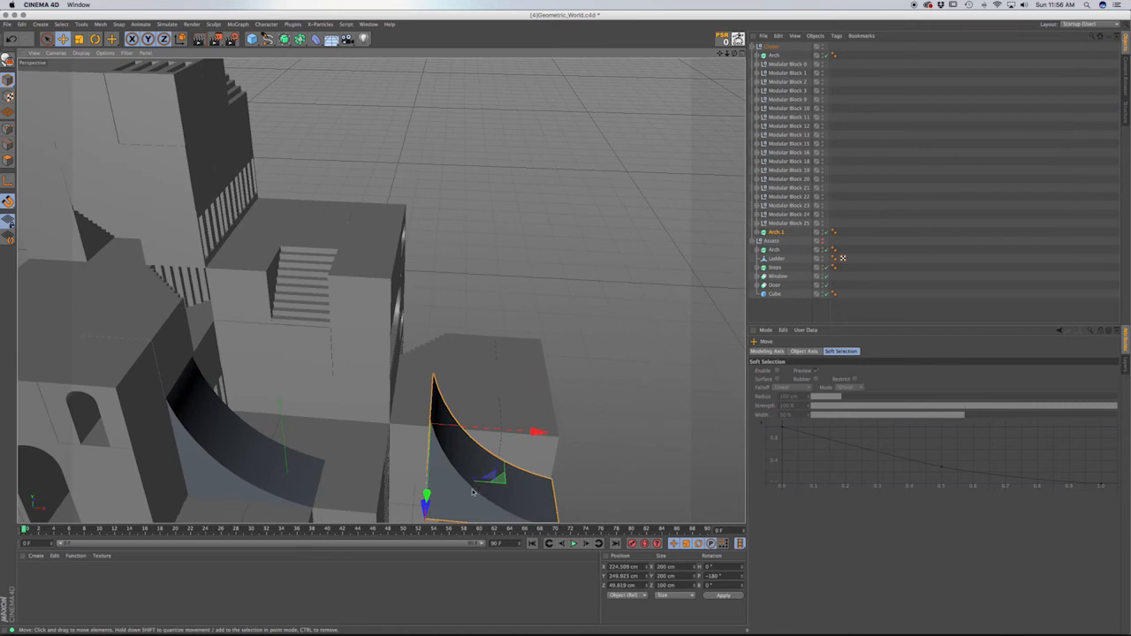
drag(424, 505, 439, 239)
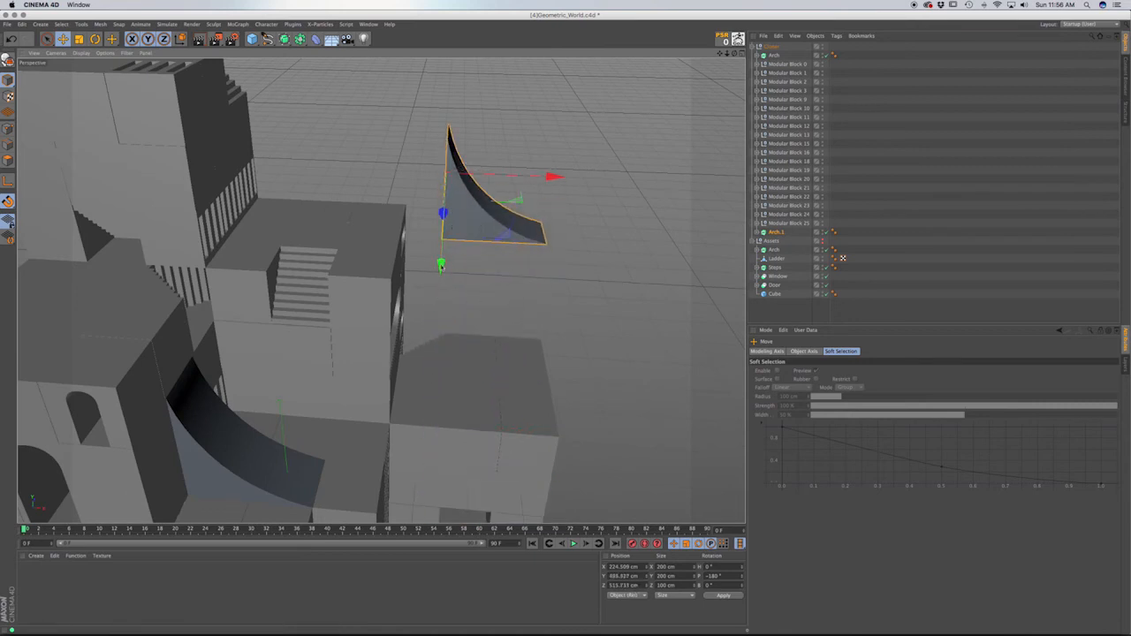
drag(526, 175, 351, 169)
Align the duplicated Arch on the upper terrace at X -150 cm, Y 550 cm and Z 450 cm, using the top view for X and Z.
key(F2)
scroll(368, 256, down, 6)
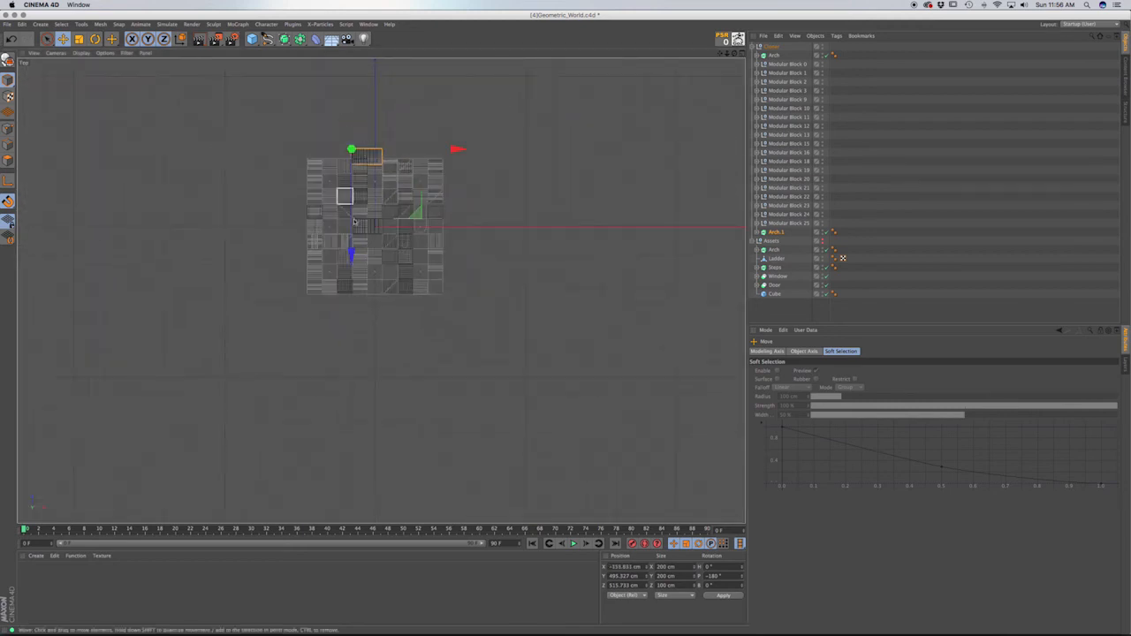
scroll(359, 164, up, 6)
drag(323, 209, 325, 254)
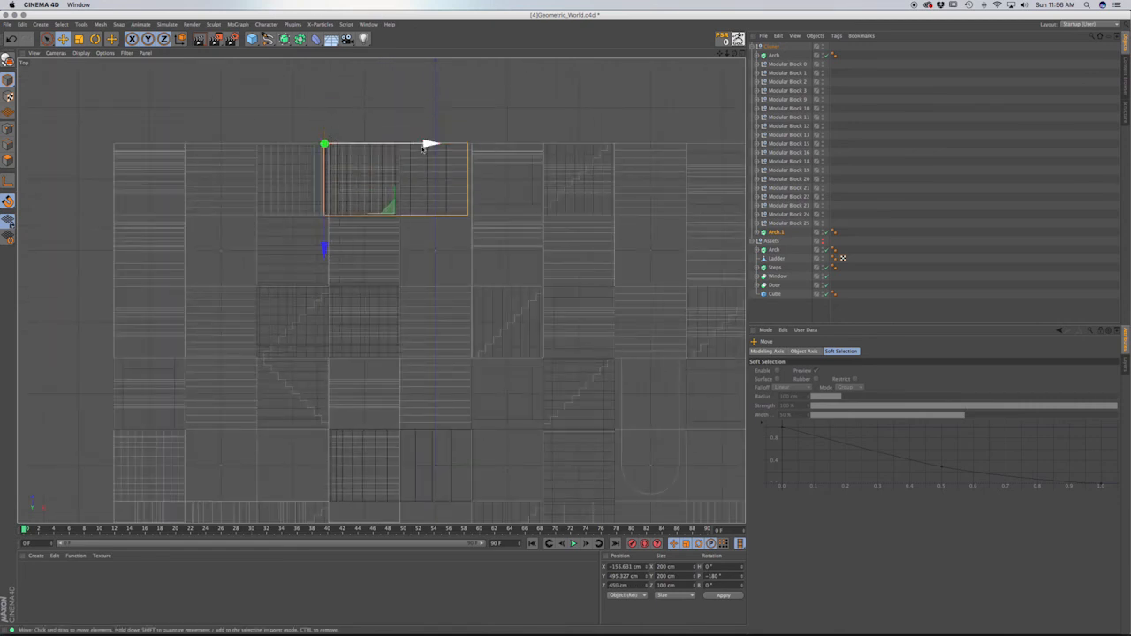
drag(428, 144, 433, 144)
key(F1)
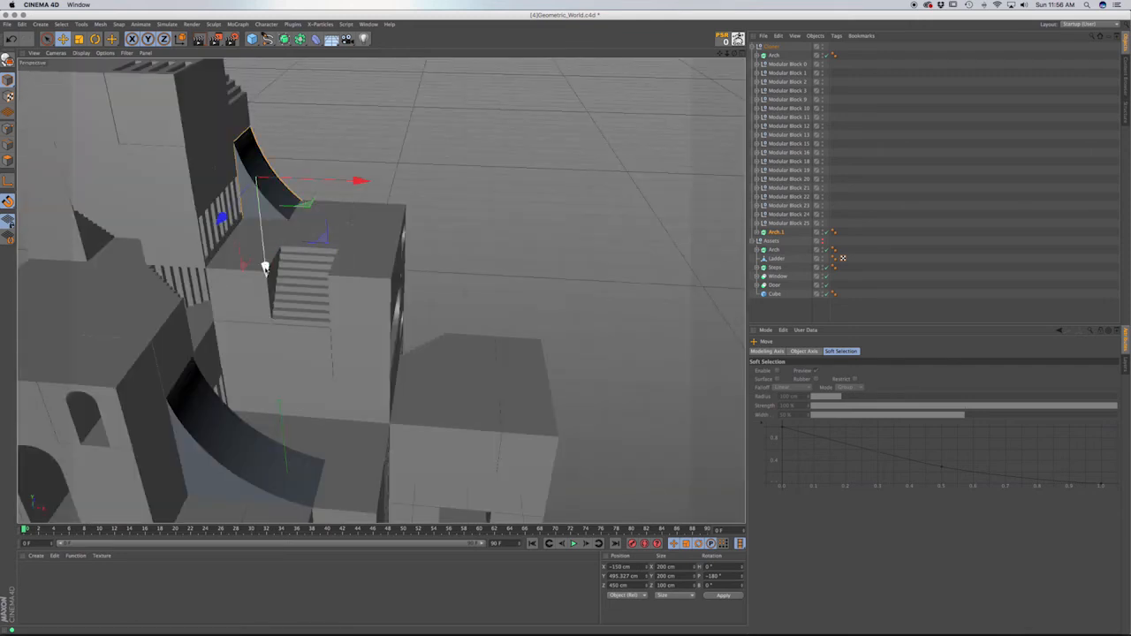
drag(265, 263, 259, 245)
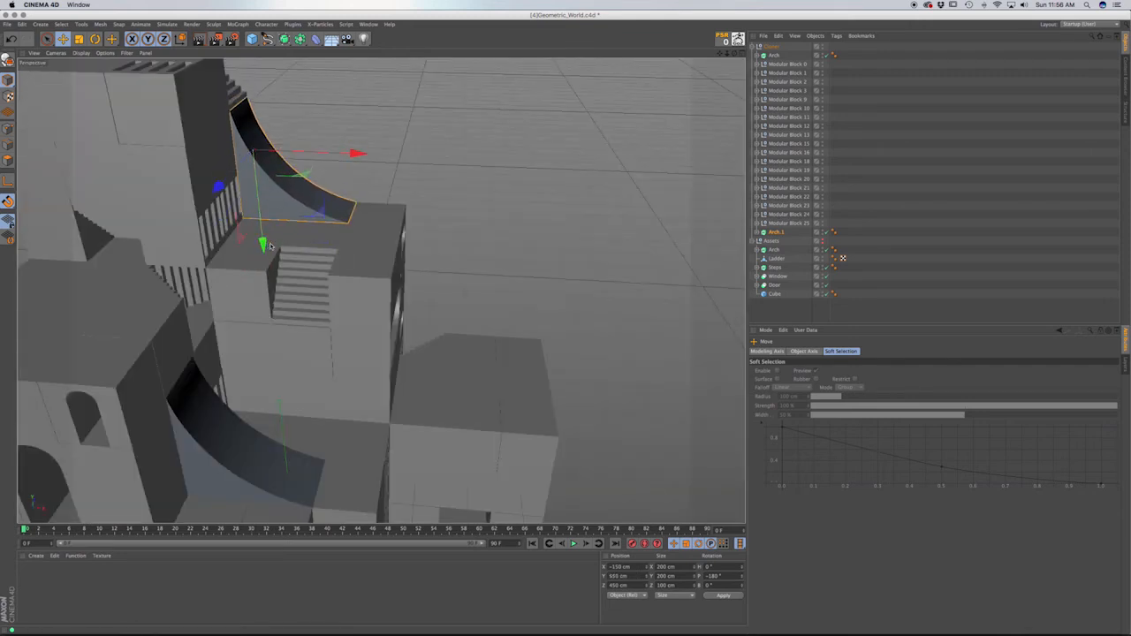
Rotate the duplicated Arch to a heading of -90° and move it to an X position of -50 cm.
key(r)
drag(301, 163, 169, 178)
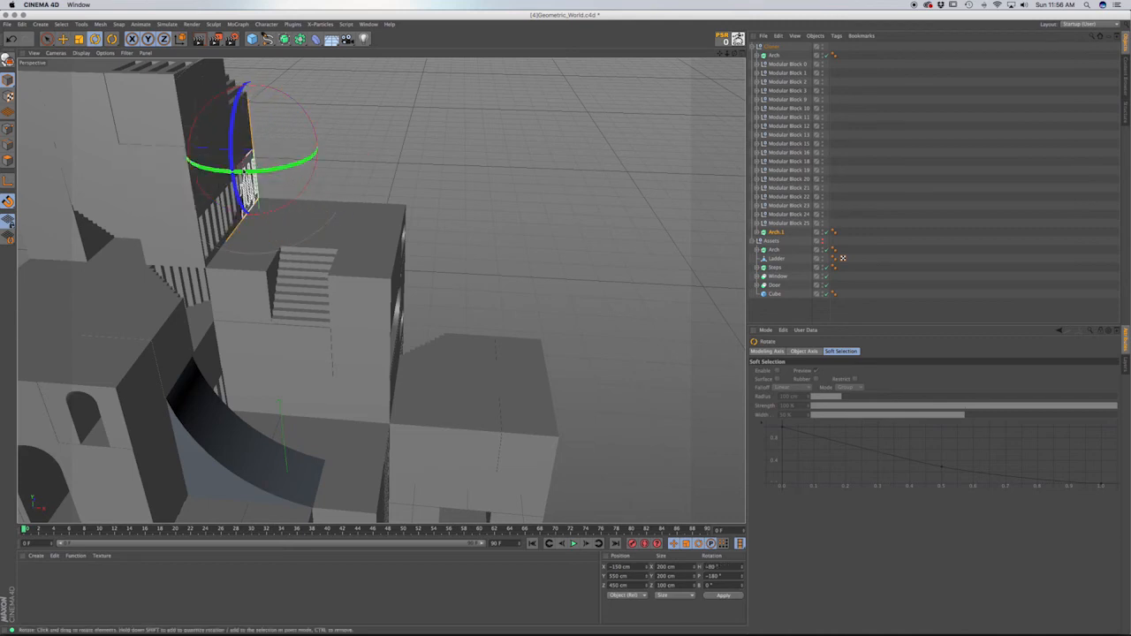
key(e)
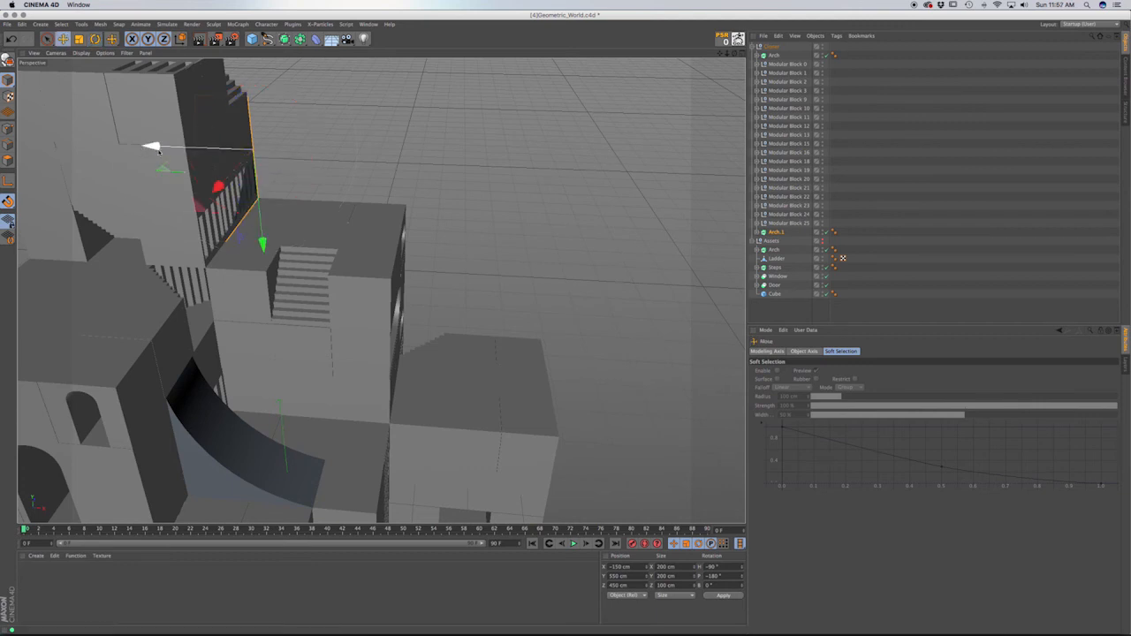
drag(157, 148, 210, 155)
key(F2)
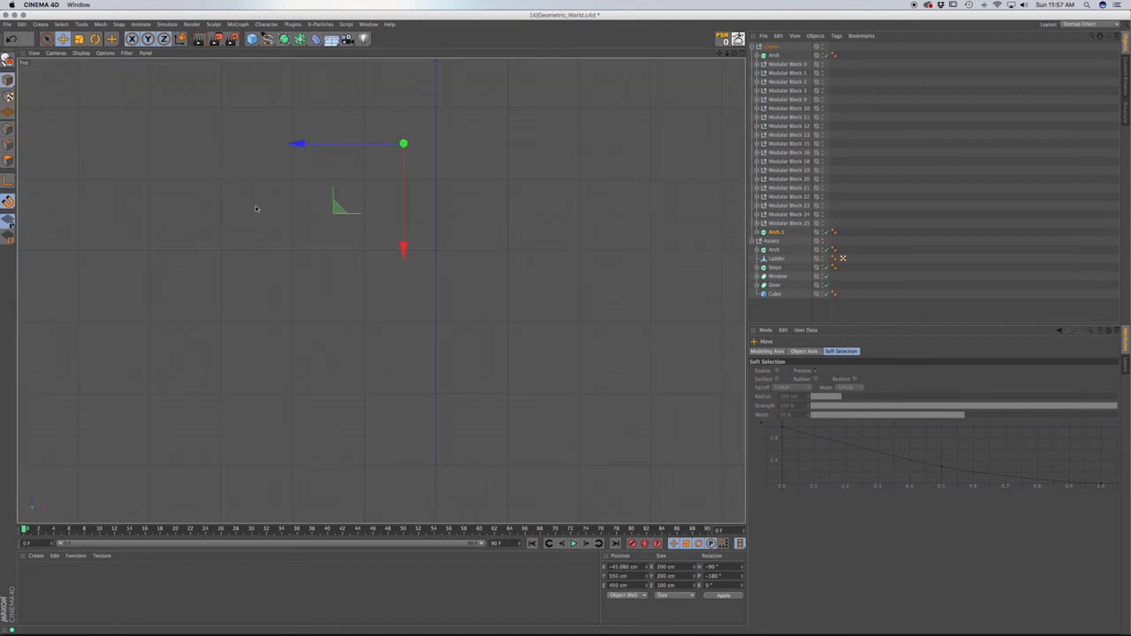
drag(297, 144, 297, 145)
key(F1)
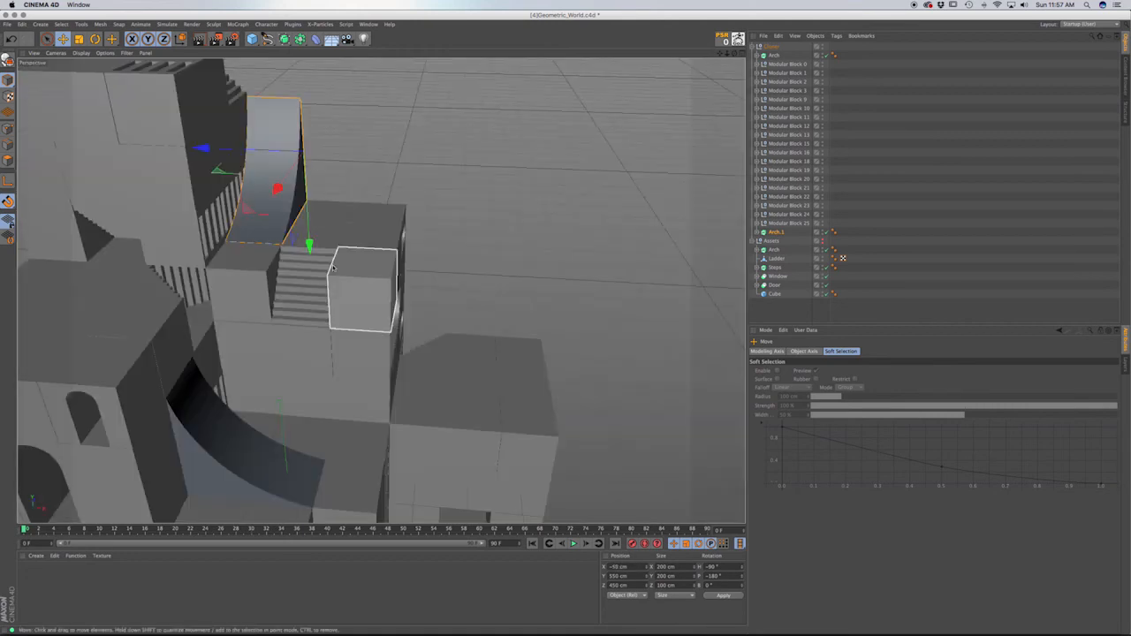
Add a camera, look through it, and frame the whole structure in its view.
scroll(328, 264, down, 5)
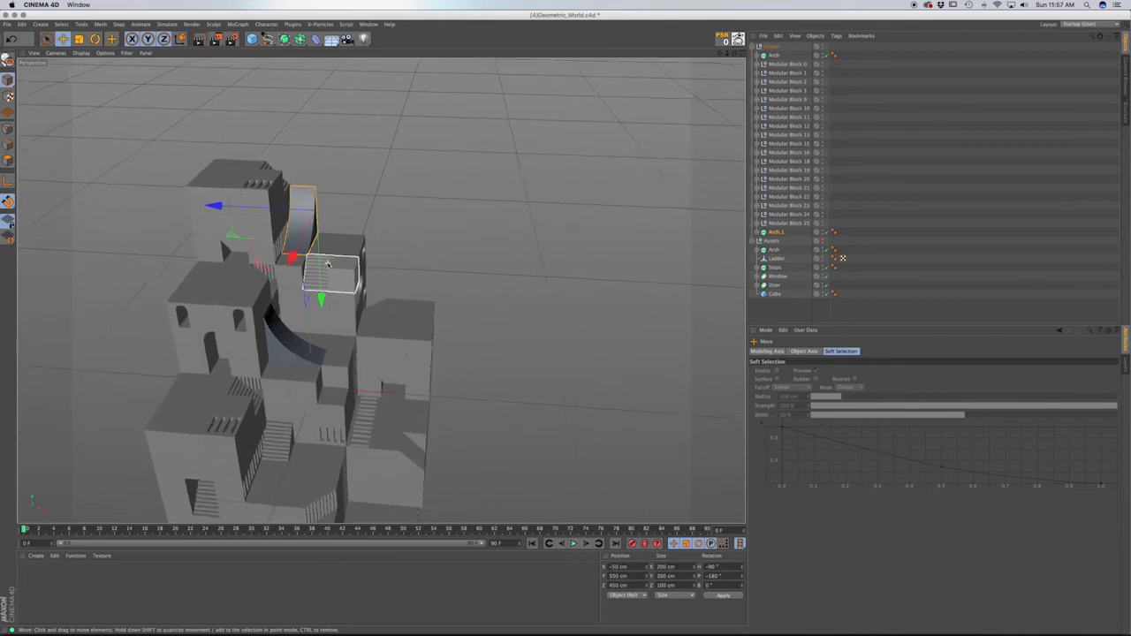
scroll(328, 264, down, 1)
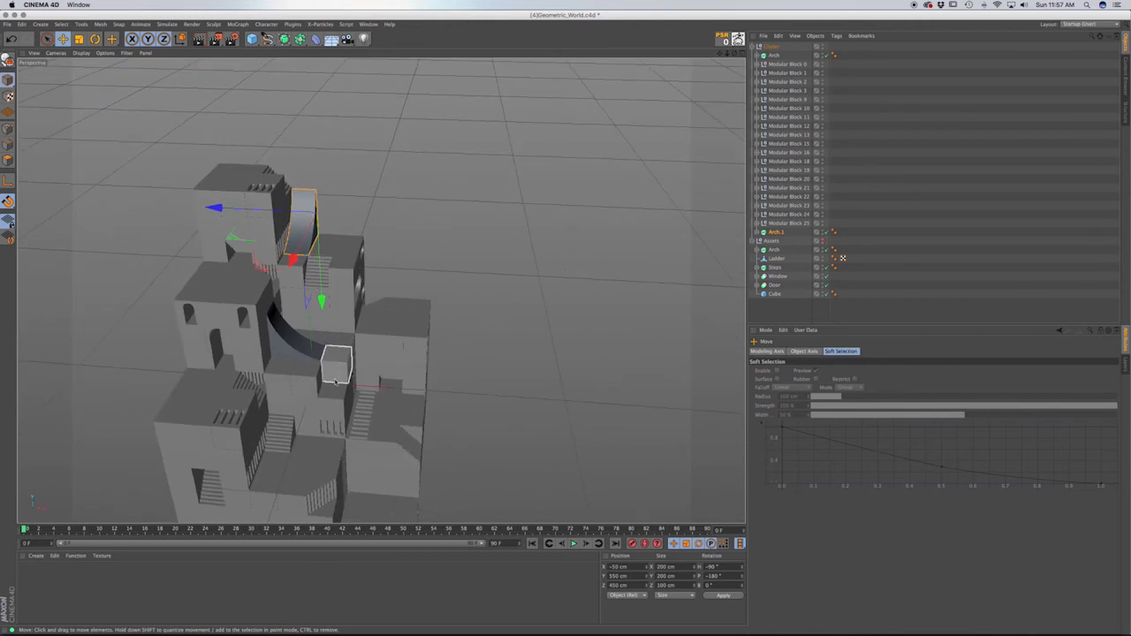
alt+middle_drag(336, 387, 365, 195)
alt+drag(364, 195, 375, 380)
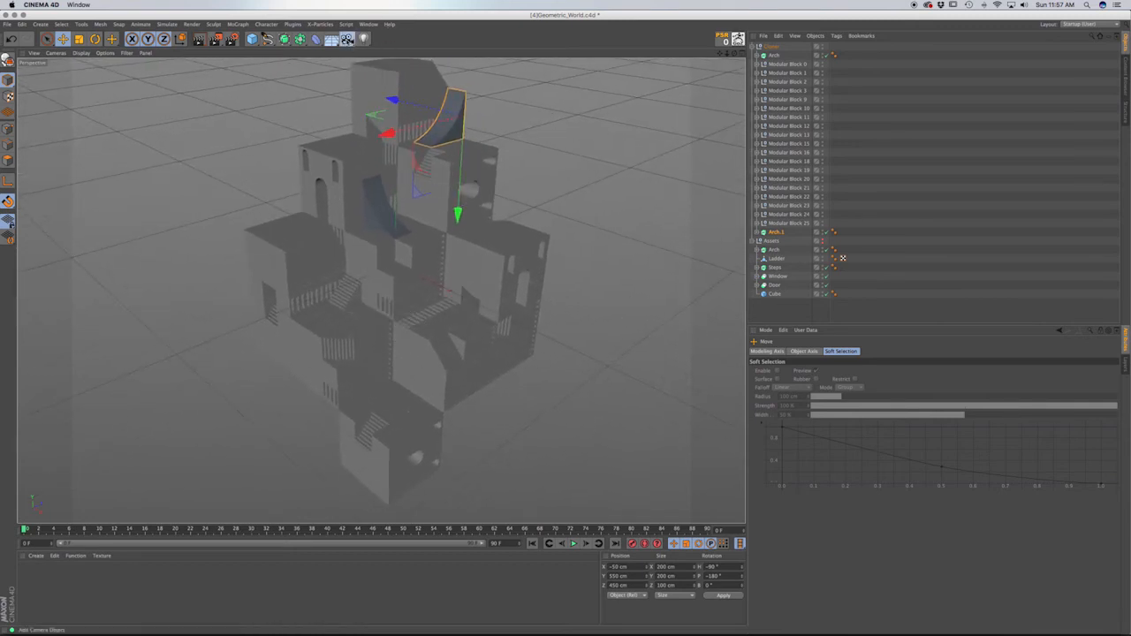
click(348, 39)
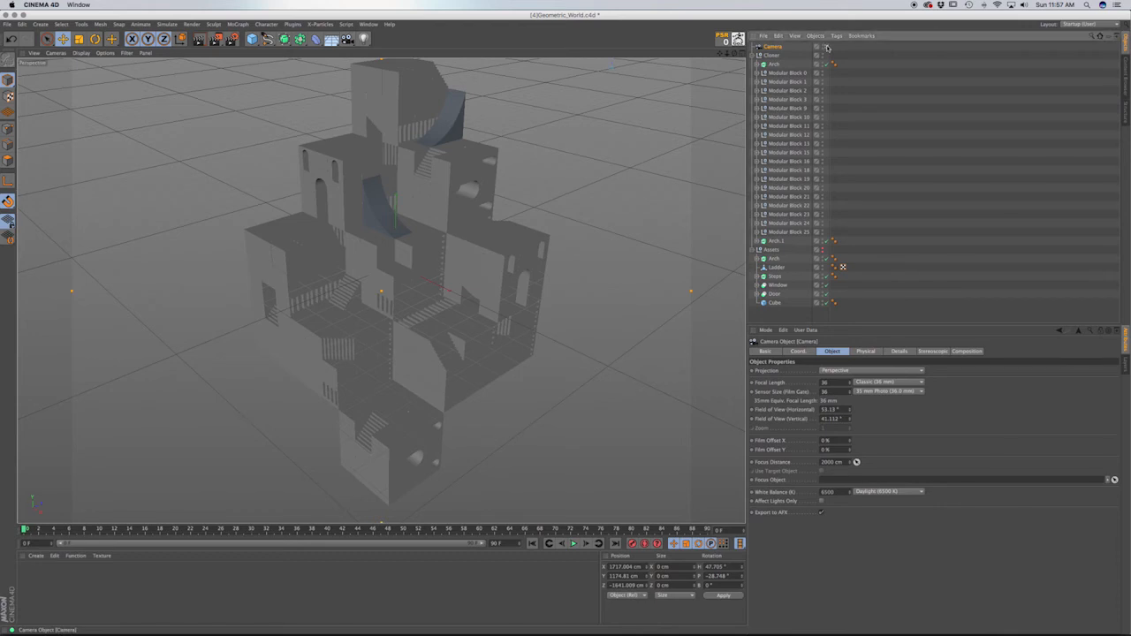
drag(425, 331, 416, 291)
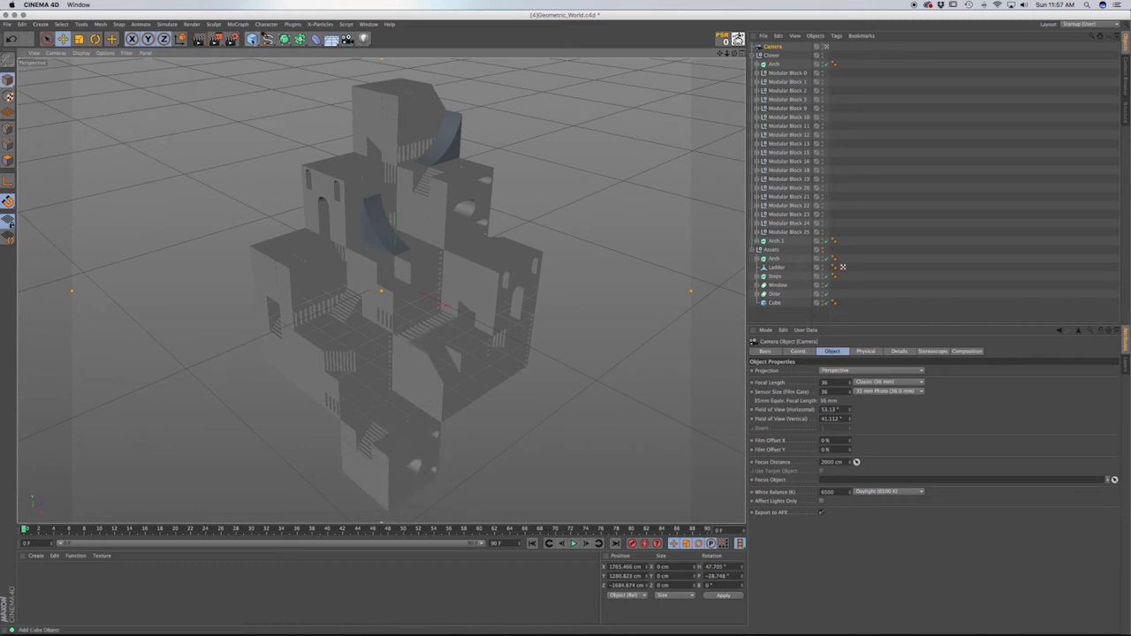
Add a 20 × 2000 × 20 cm cube as a pole beneath the structure, lowered to about -1584 cm in Y.
click(251, 39)
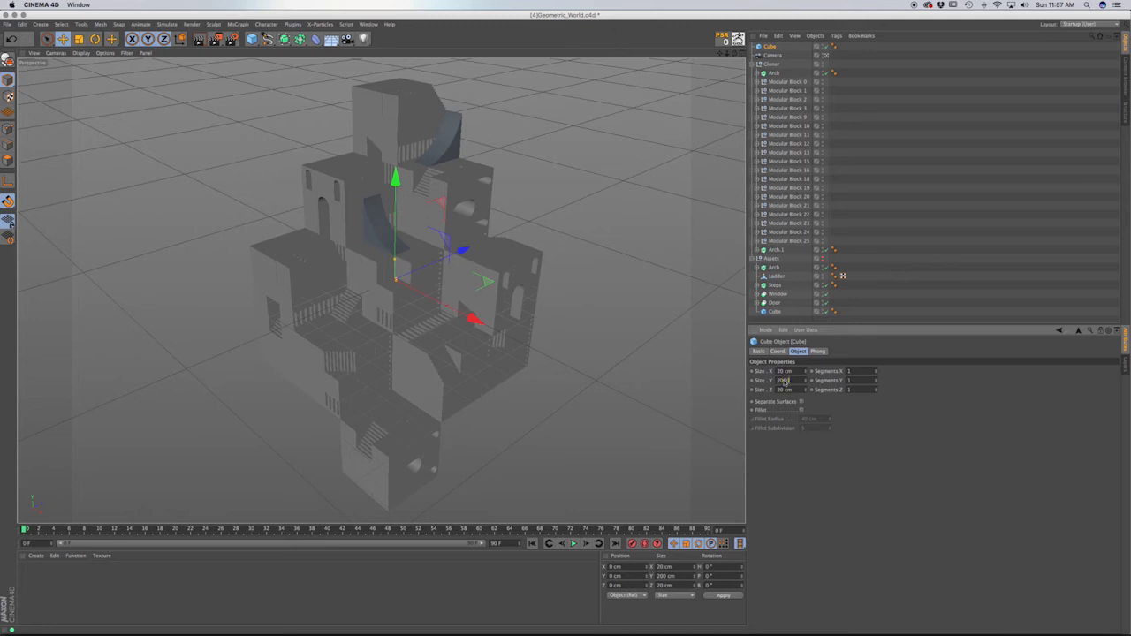
key(Return)
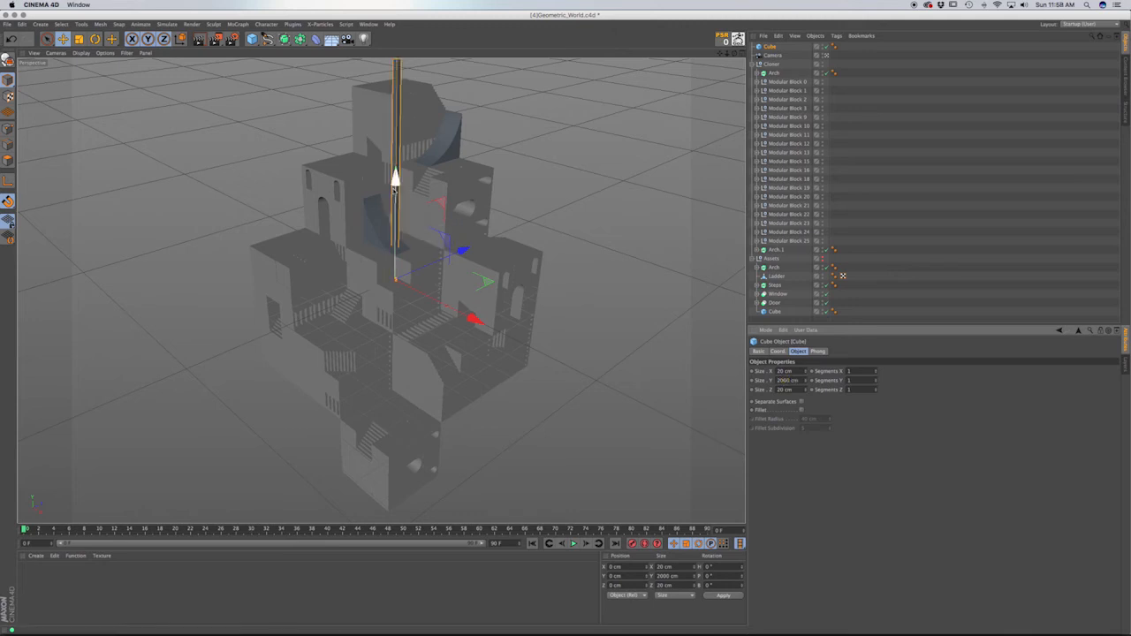
drag(394, 179, 362, 199)
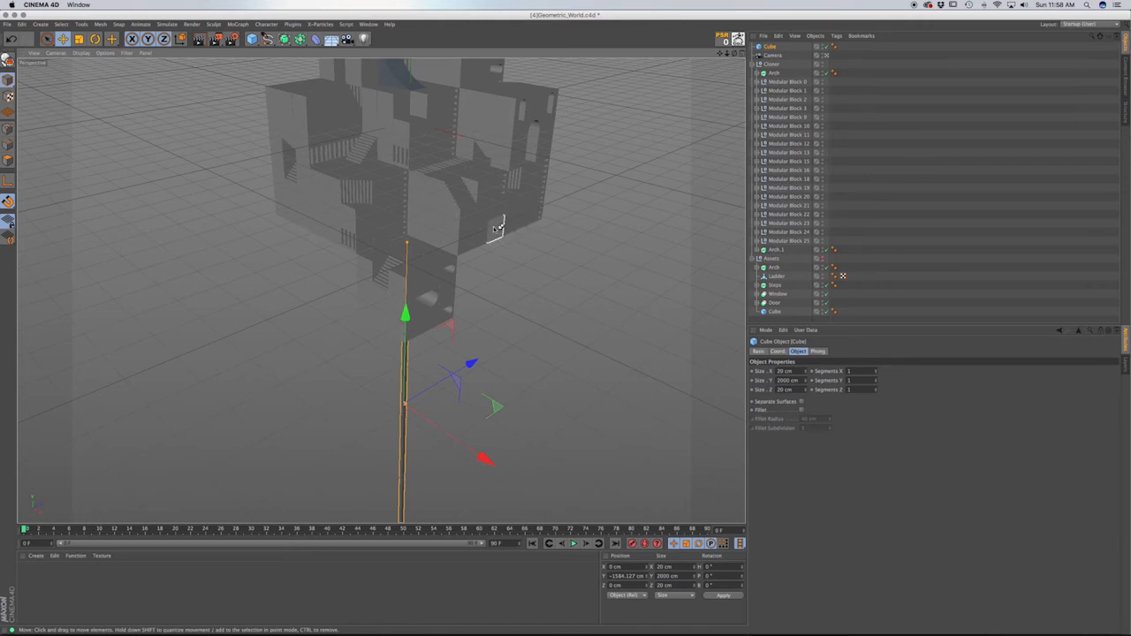
scroll(497, 228, down, 5)
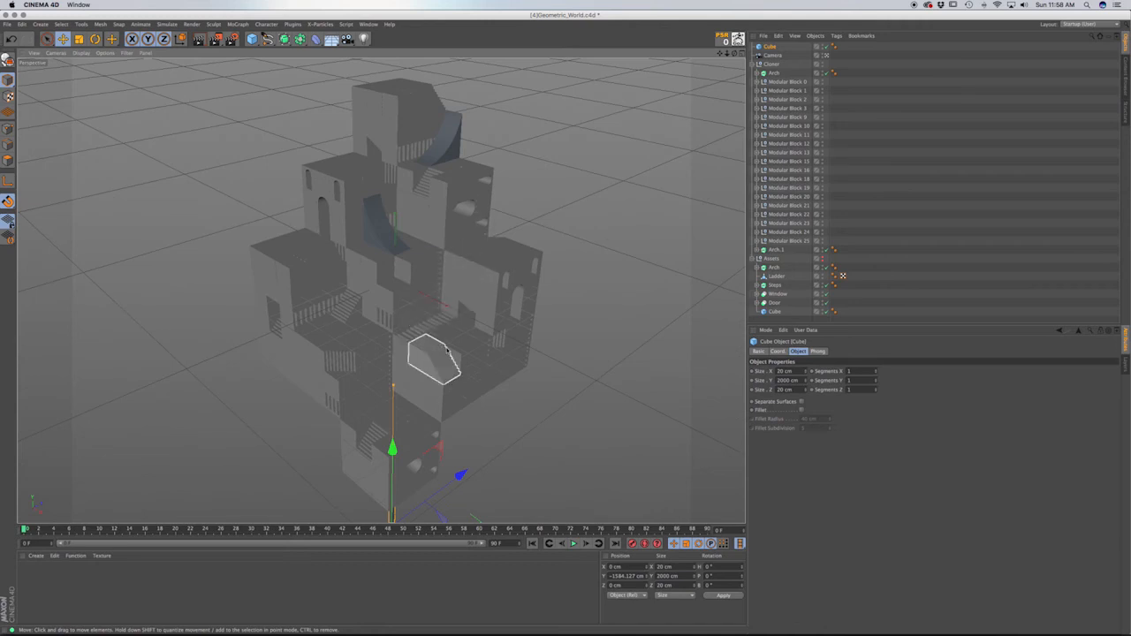
click(826, 56)
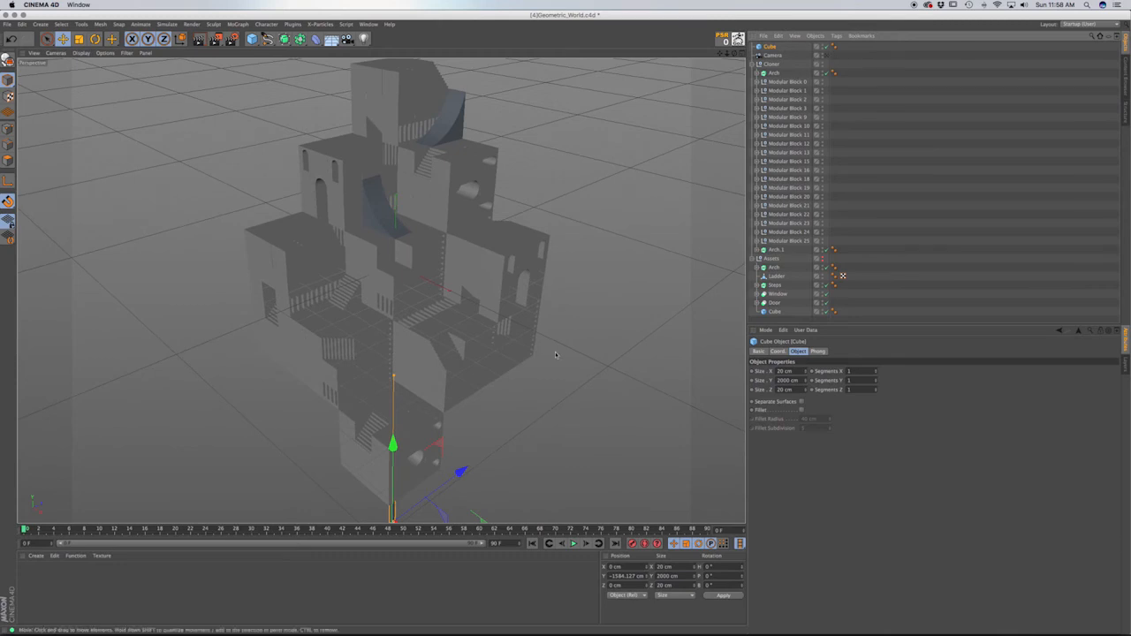
Move the pole in the top view to the structure's outer corner at X 440 cm and Z -440 cm.
alt+middle_drag(391, 452, 425, 314)
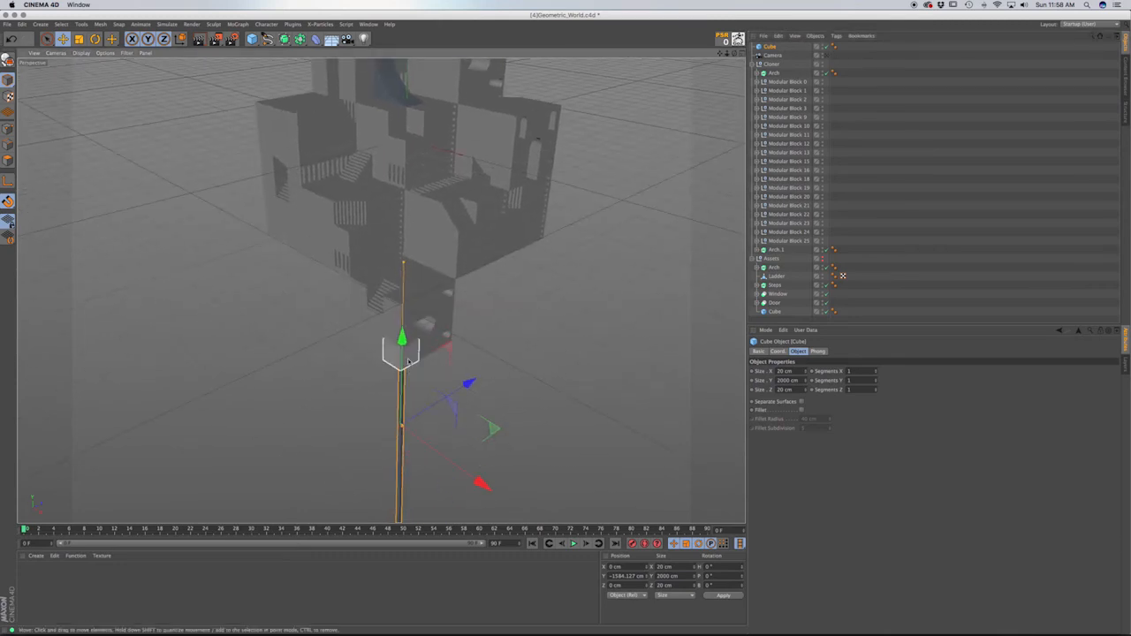
alt+drag(407, 354, 539, 519)
drag(475, 456, 450, 486)
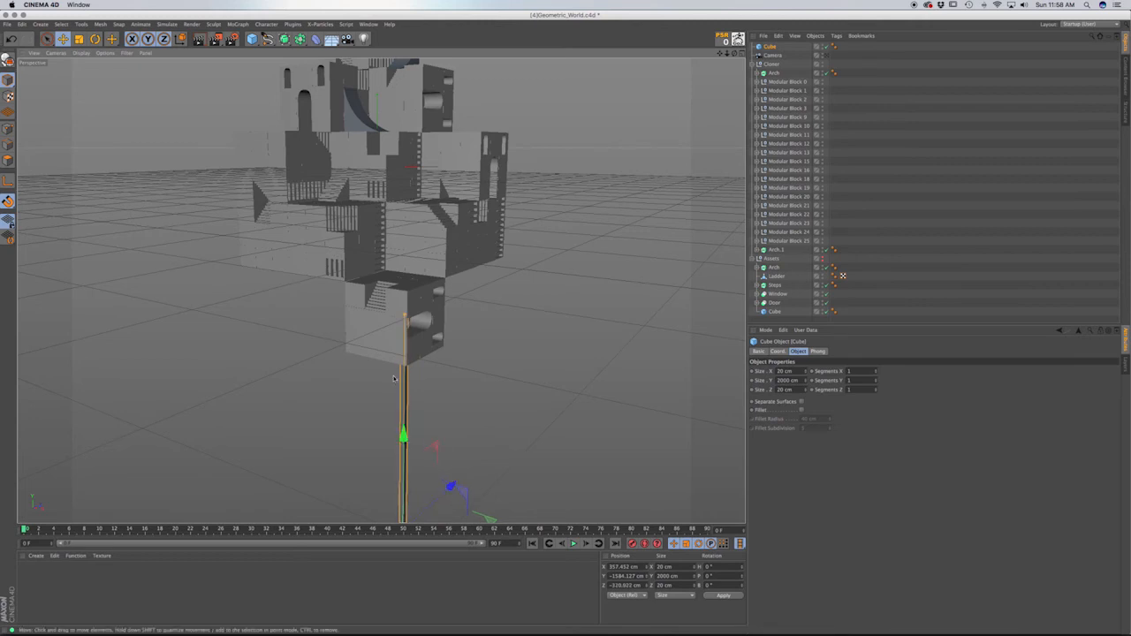
key(F2)
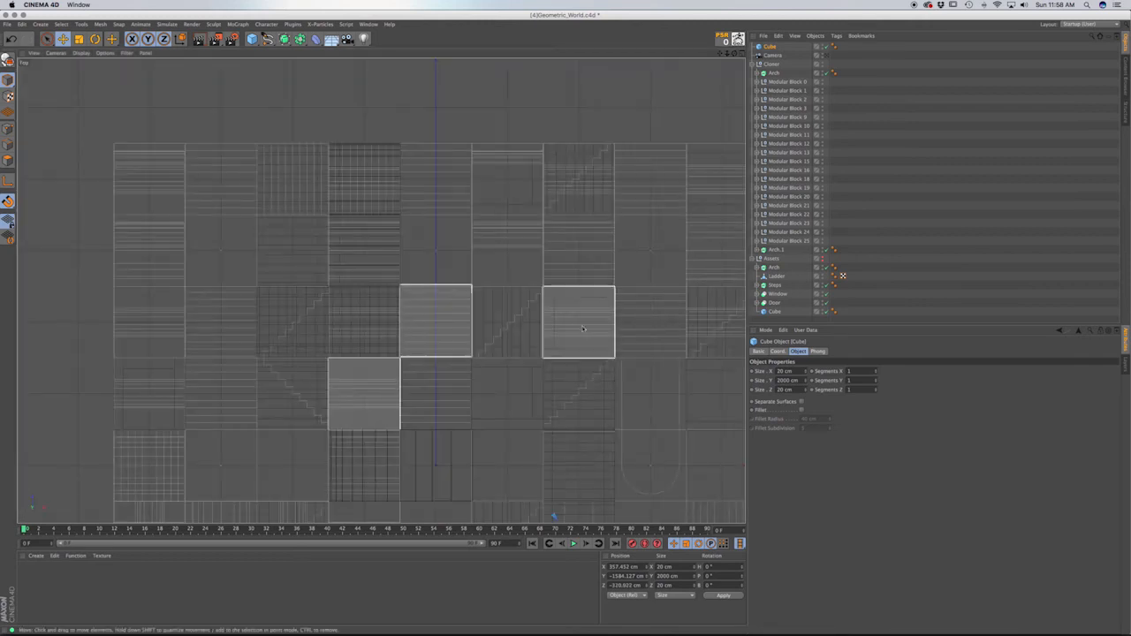
scroll(379, 291, down, 10)
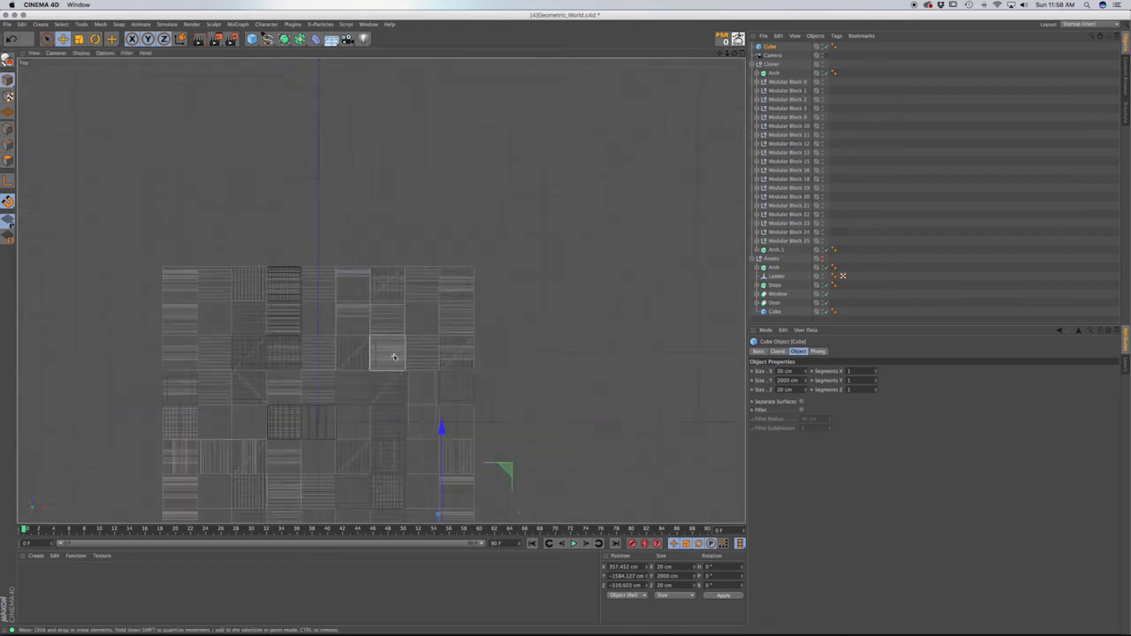
alt+middle_drag(395, 363, 379, 288)
scroll(383, 347, up, 8)
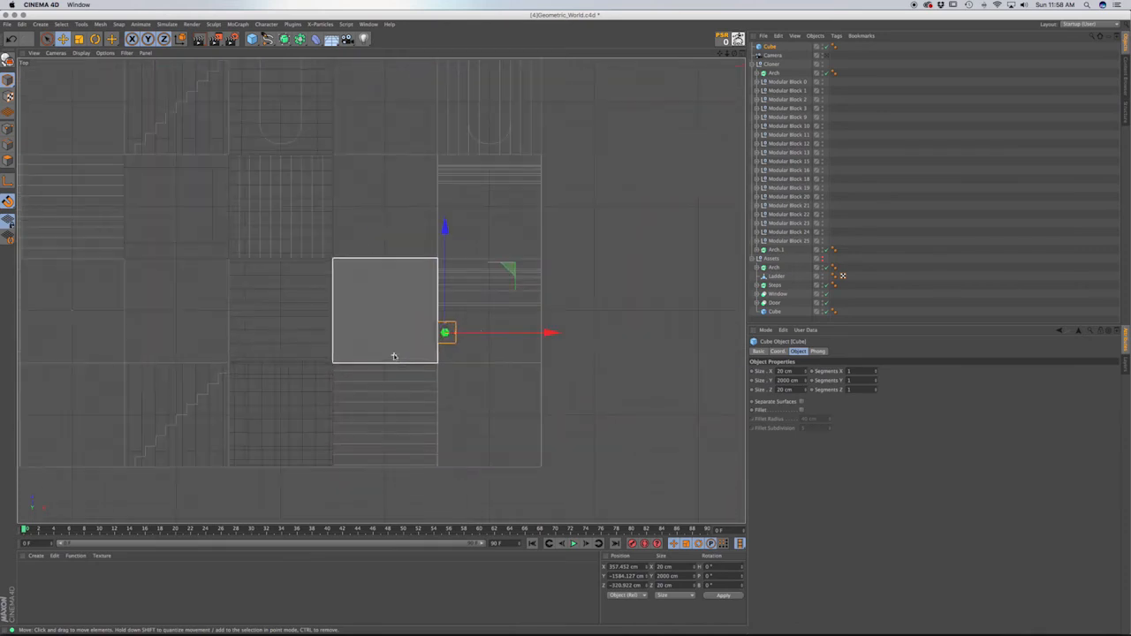
drag(445, 332, 589, 398)
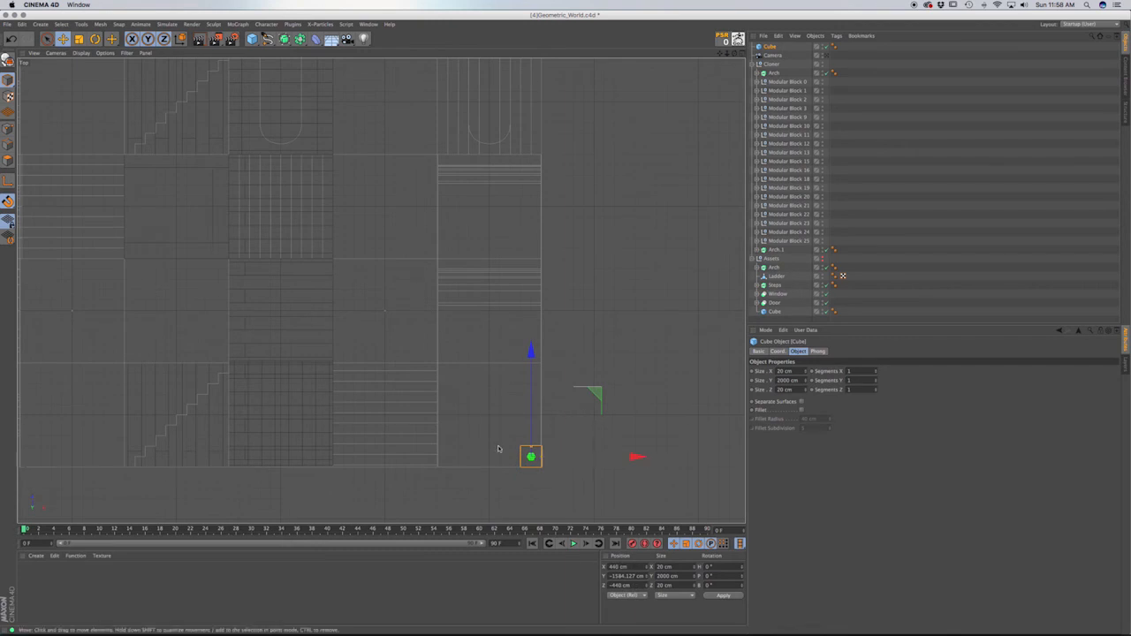
key(F1)
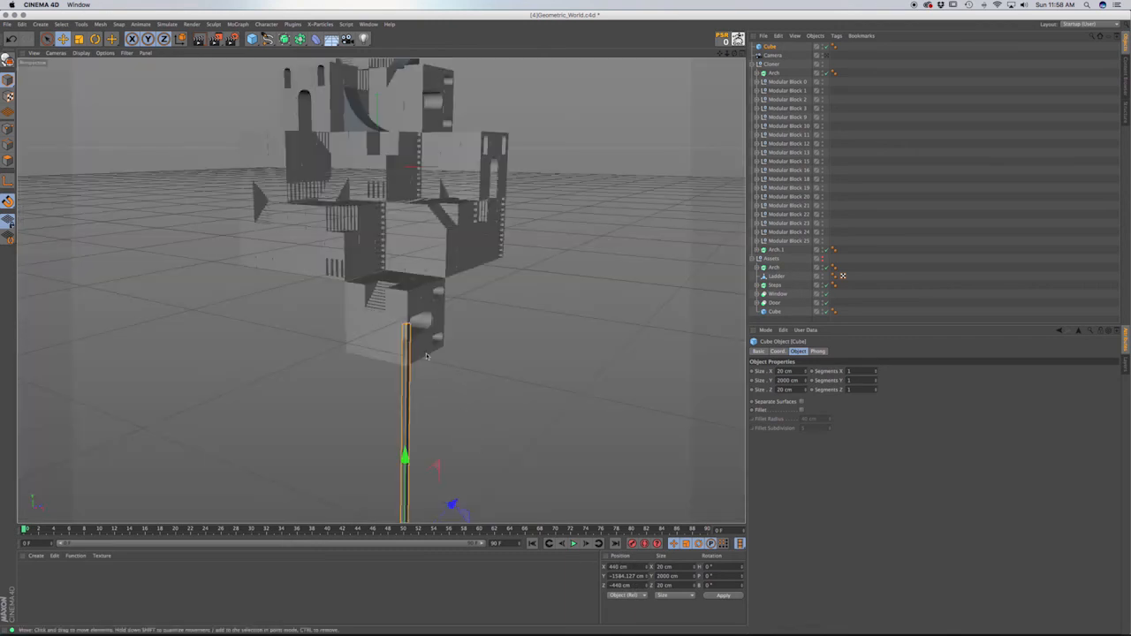
Lower the pole to about -1750 cm in Y so its upper end meets the underside of the lowest block.
drag(404, 454, 403, 489)
key(F4)
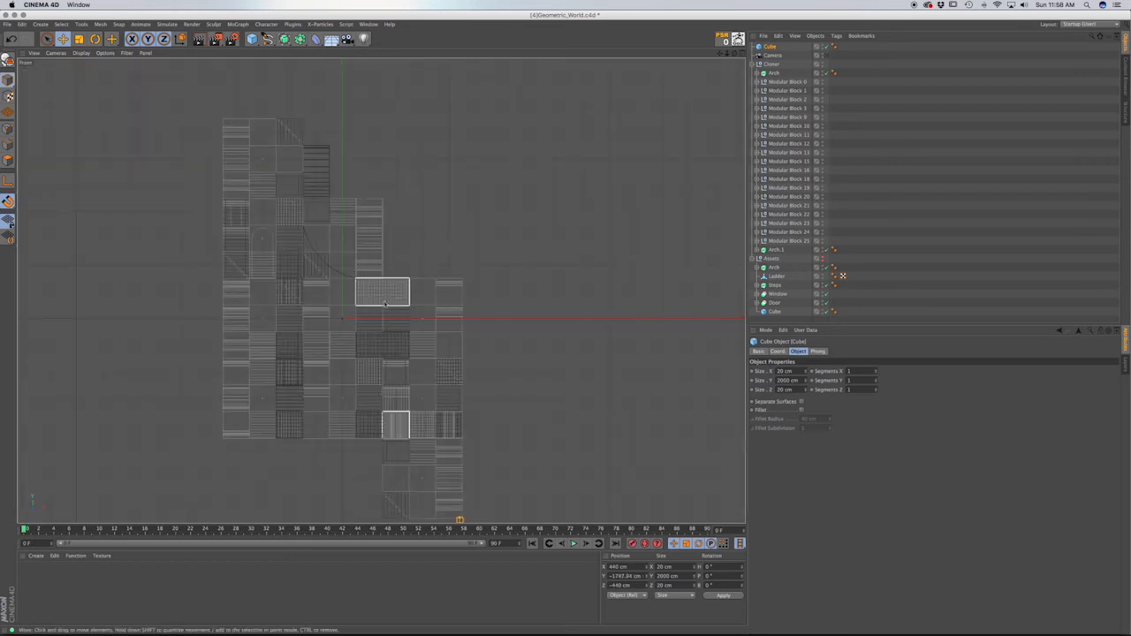
alt+middle_drag(422, 411, 418, 205)
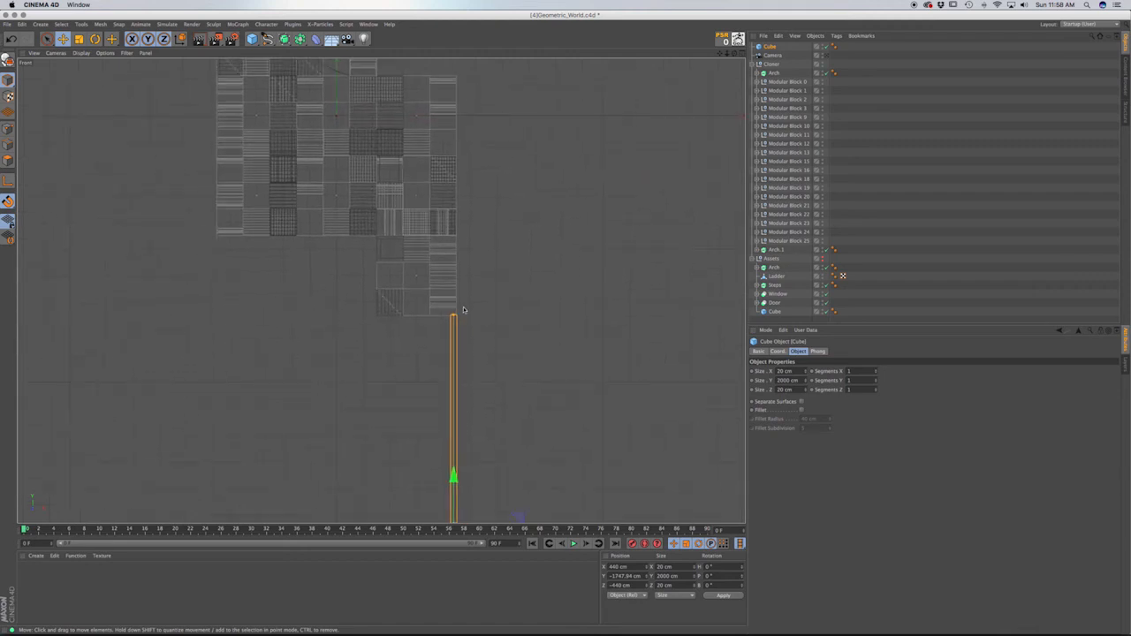
scroll(454, 316, up, 10)
alt+middle_drag(455, 334, 455, 297)
click(778, 351)
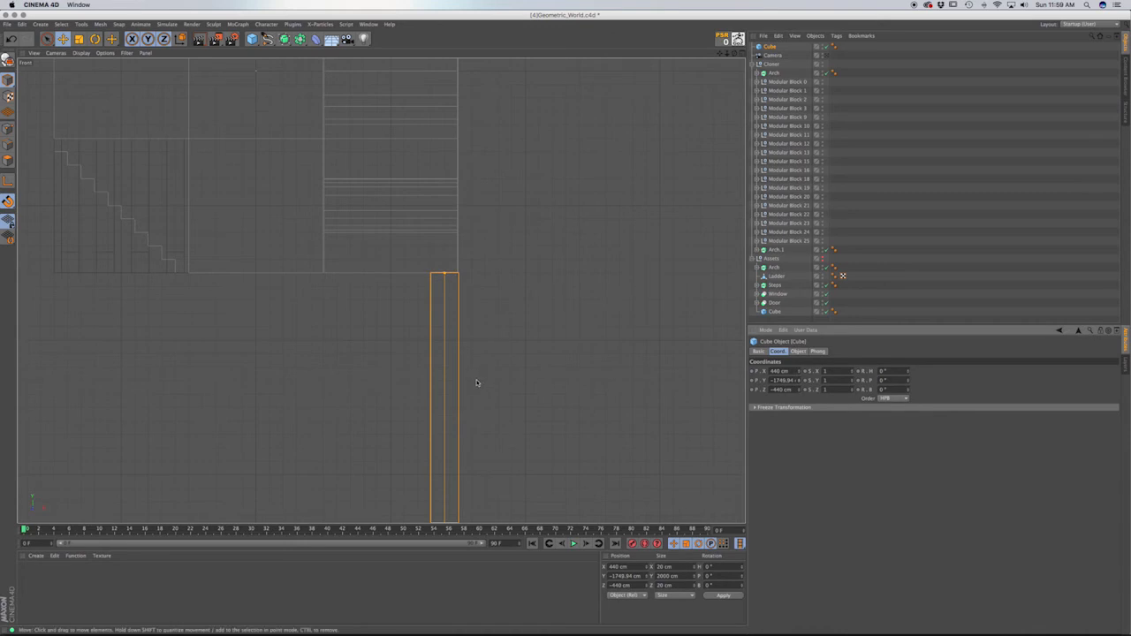
key(F1)
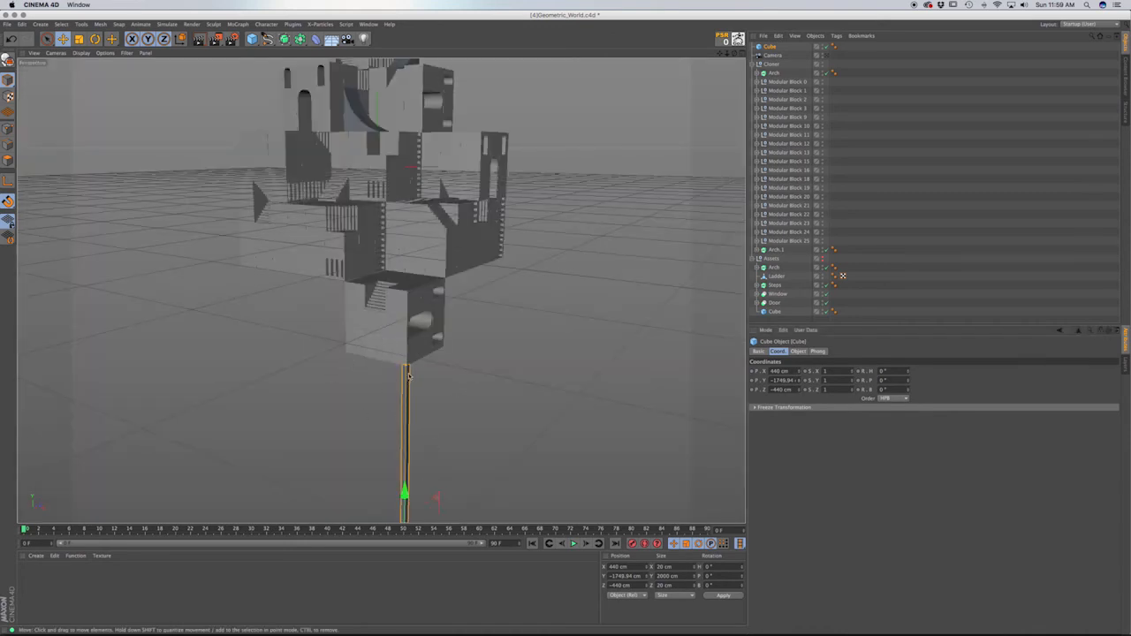
Duplicate the pole along X and align the copy under the block's adjacent corner at X 160 cm and Z -440 cm.
alt+drag(408, 376, 436, 512)
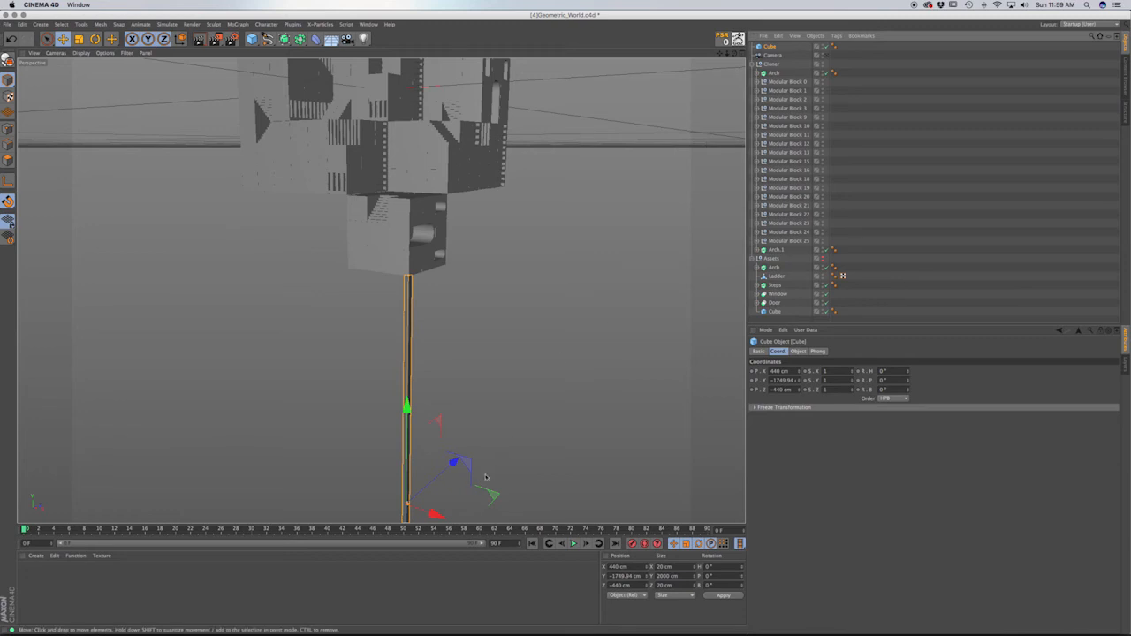
ctrl+drag(433, 514, 372, 494)
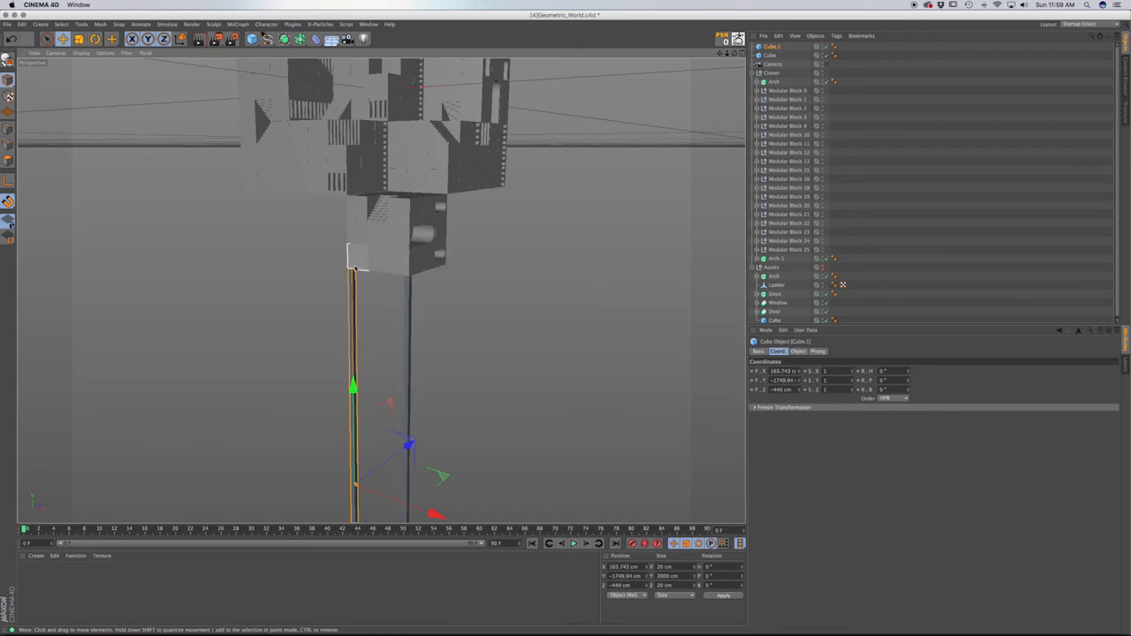
scroll(351, 269, up, 6)
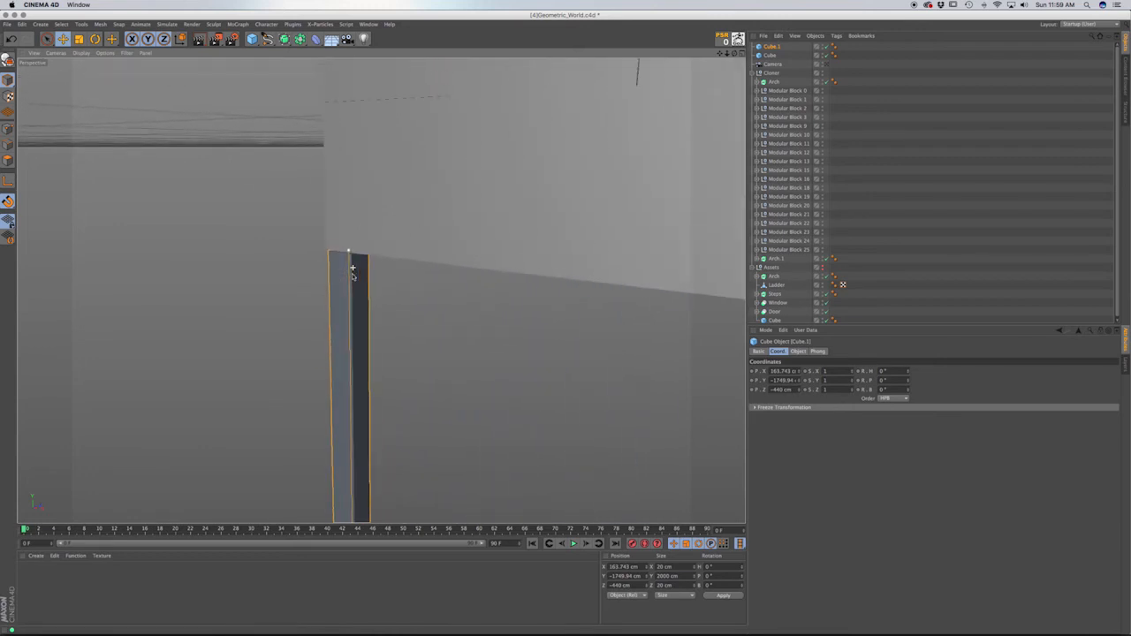
scroll(352, 274, up, 2)
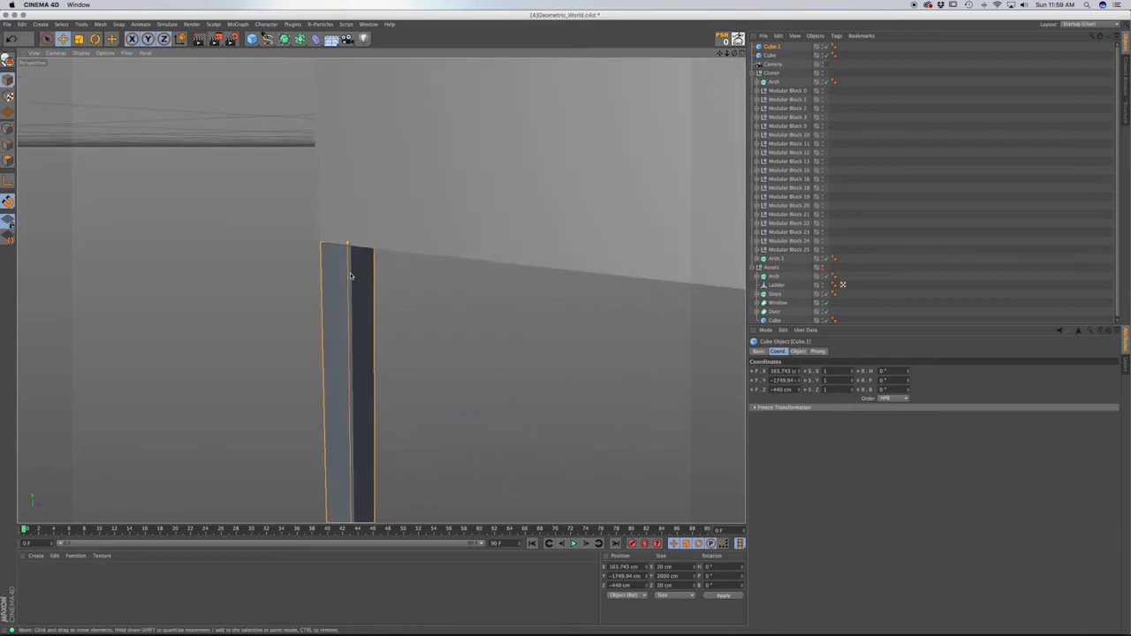
key(F2)
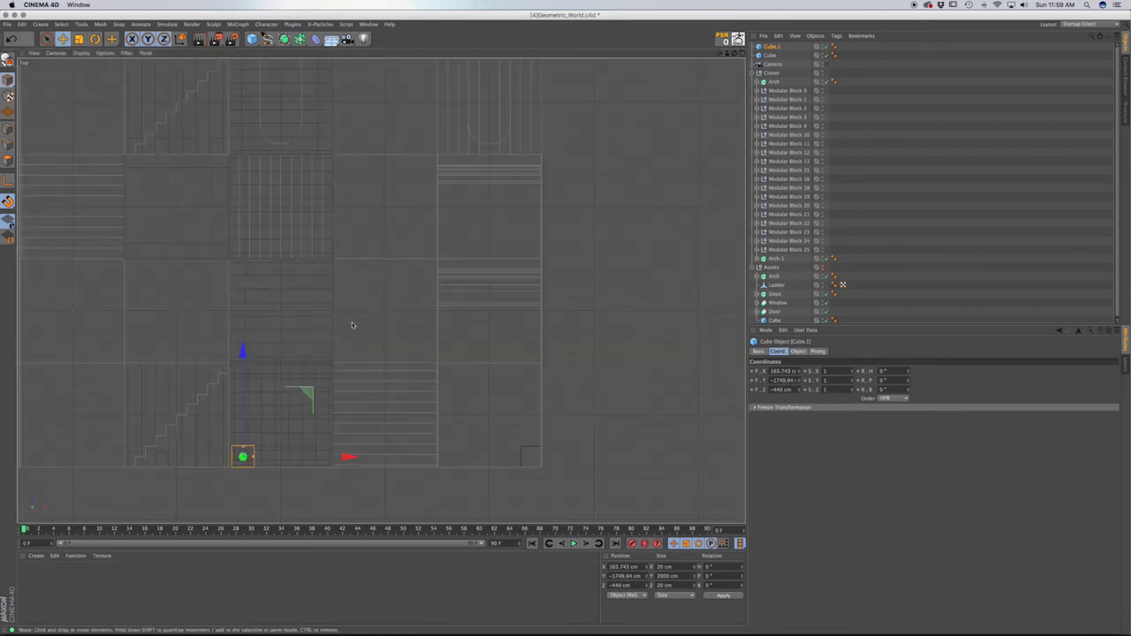
drag(305, 400, 392, 308)
key(super+z)
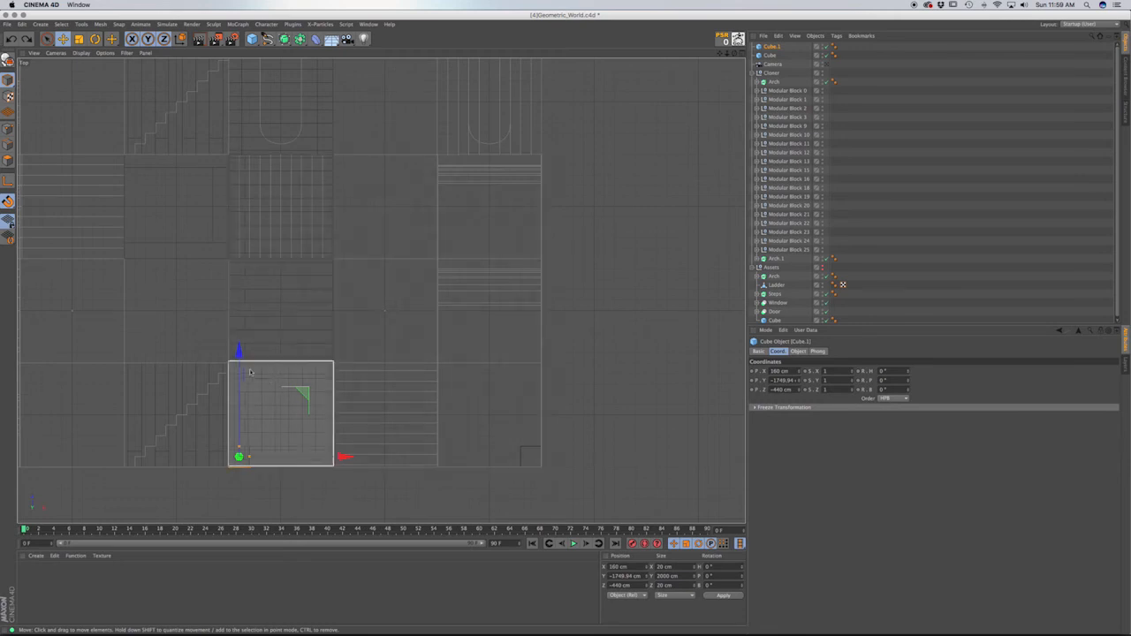
Duplicate the second pole and place the copy under the block's third corner at X 440 cm and Z -160 cm.
ctrl+drag(240, 353, 268, 170)
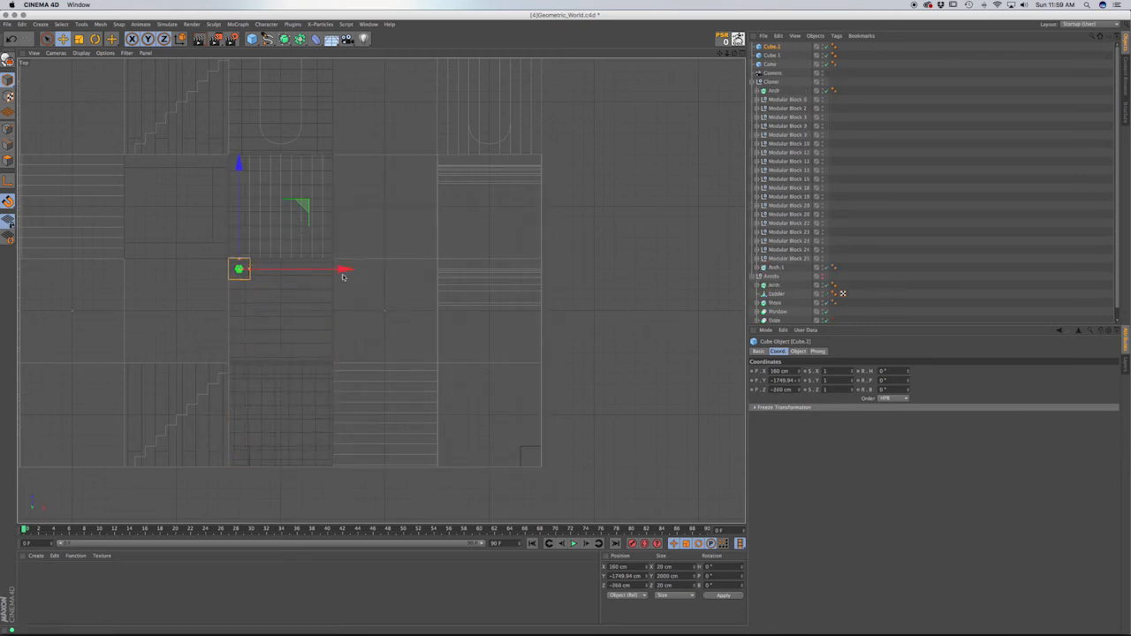
drag(330, 270, 569, 275)
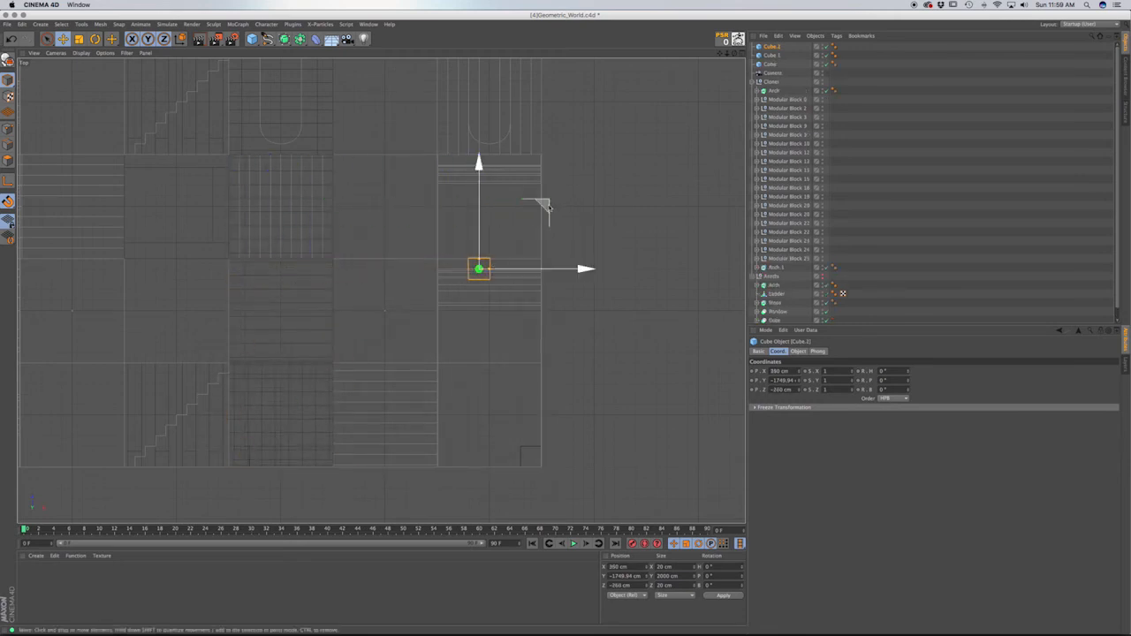
drag(543, 210, 598, 109)
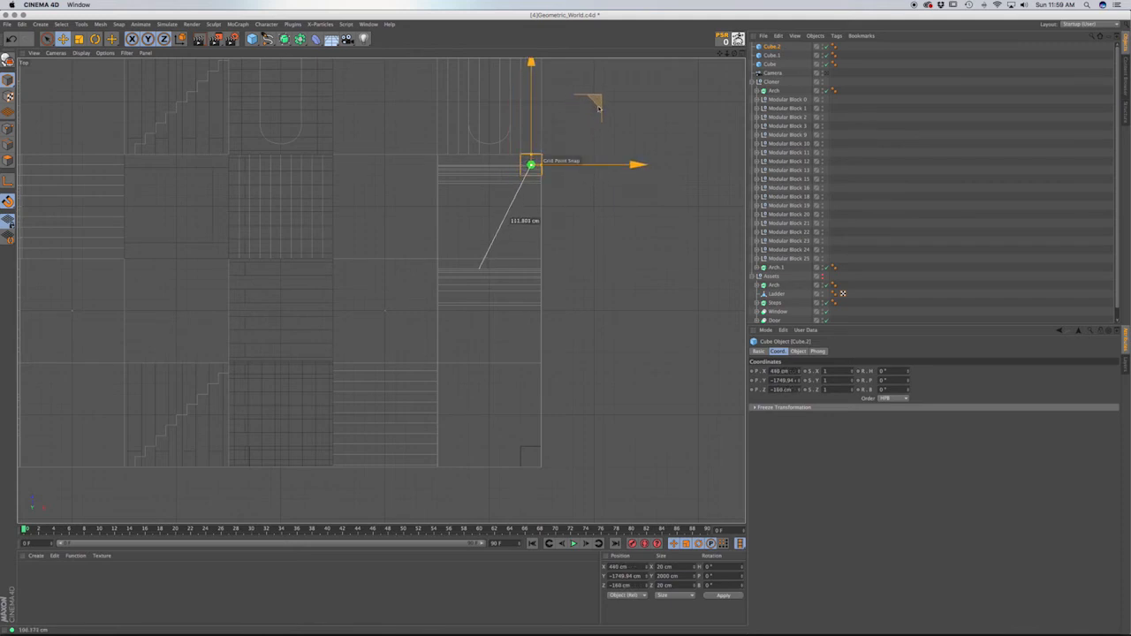
drag(594, 108, 452, 254)
key(F1)
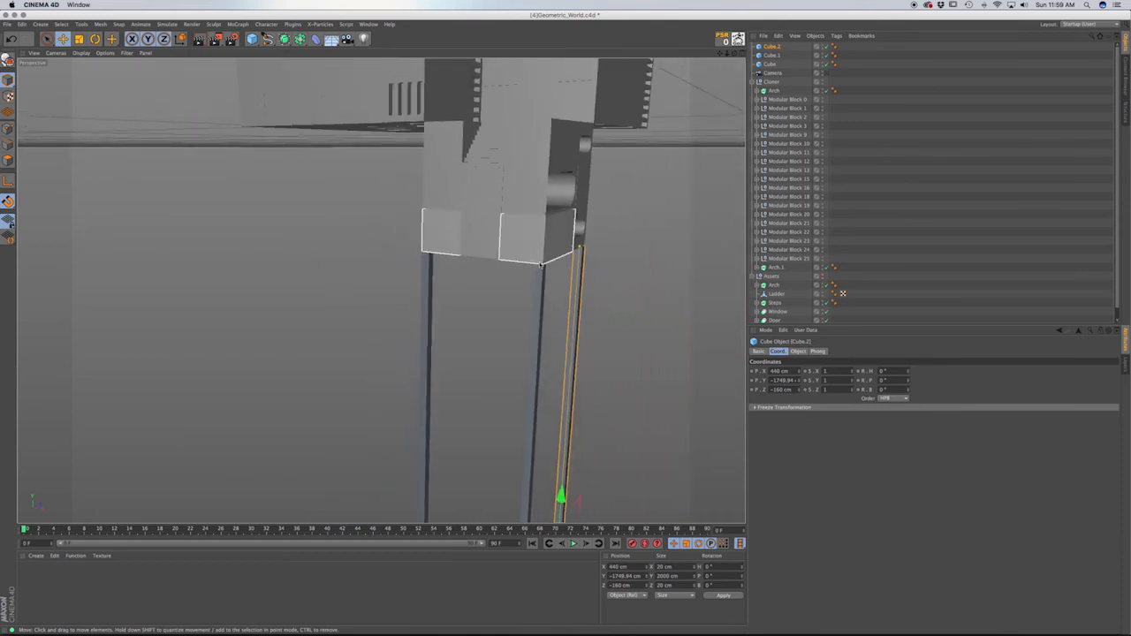
scroll(403, 457, down, 5)
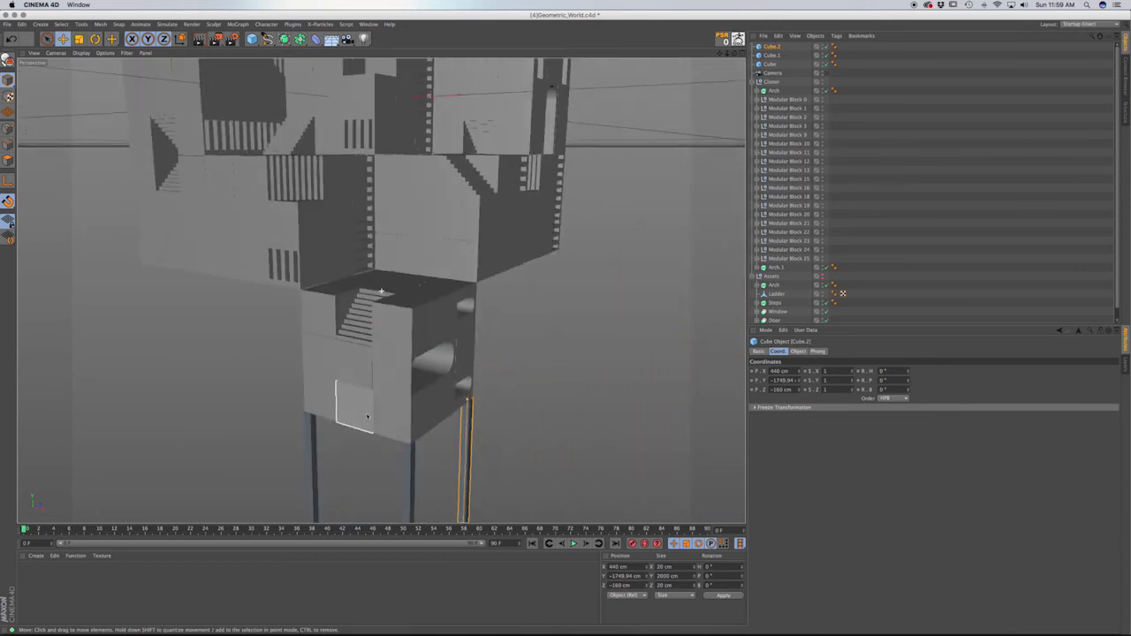
alt+drag(403, 456, 417, 452)
scroll(413, 407, up, 3)
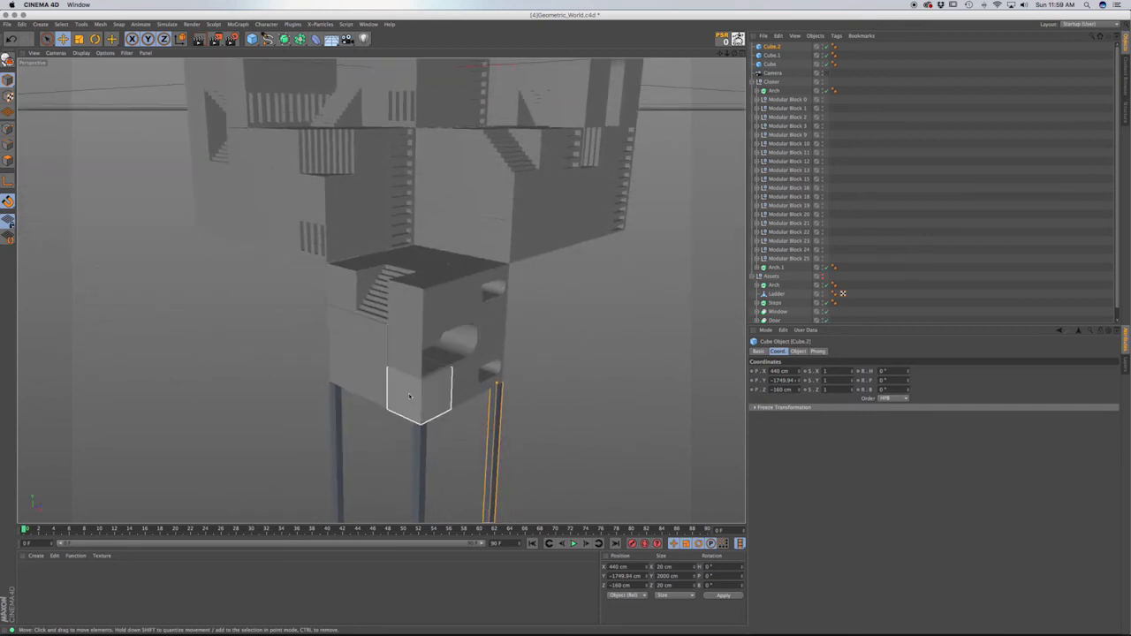
scroll(437, 360, up, 3)
scroll(442, 359, down, 8)
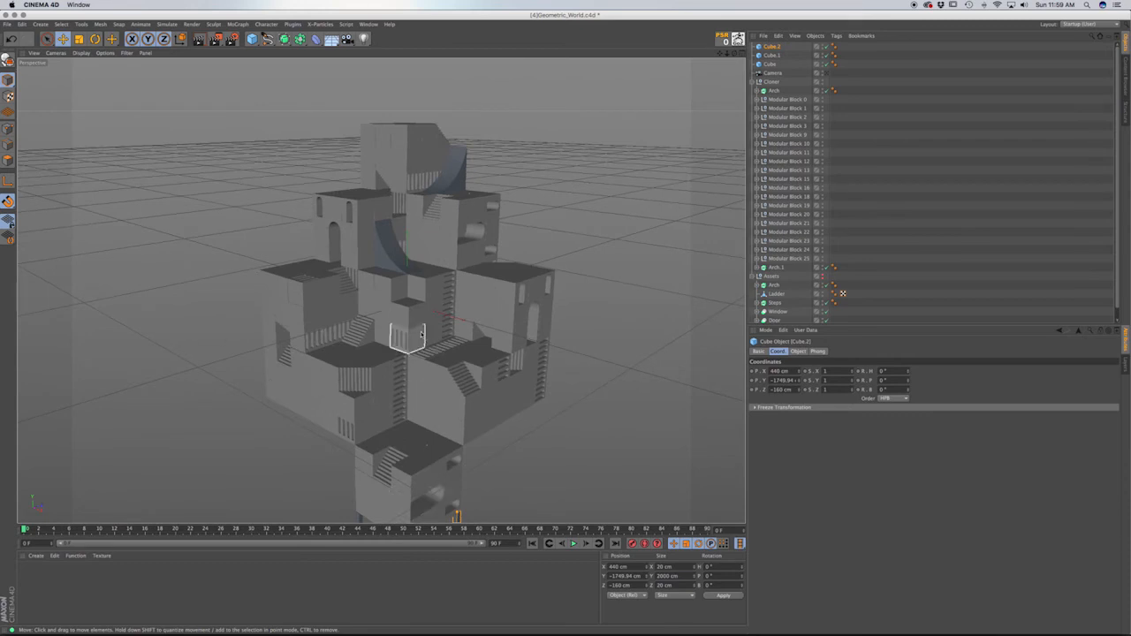
alt+drag(421, 333, 418, 332)
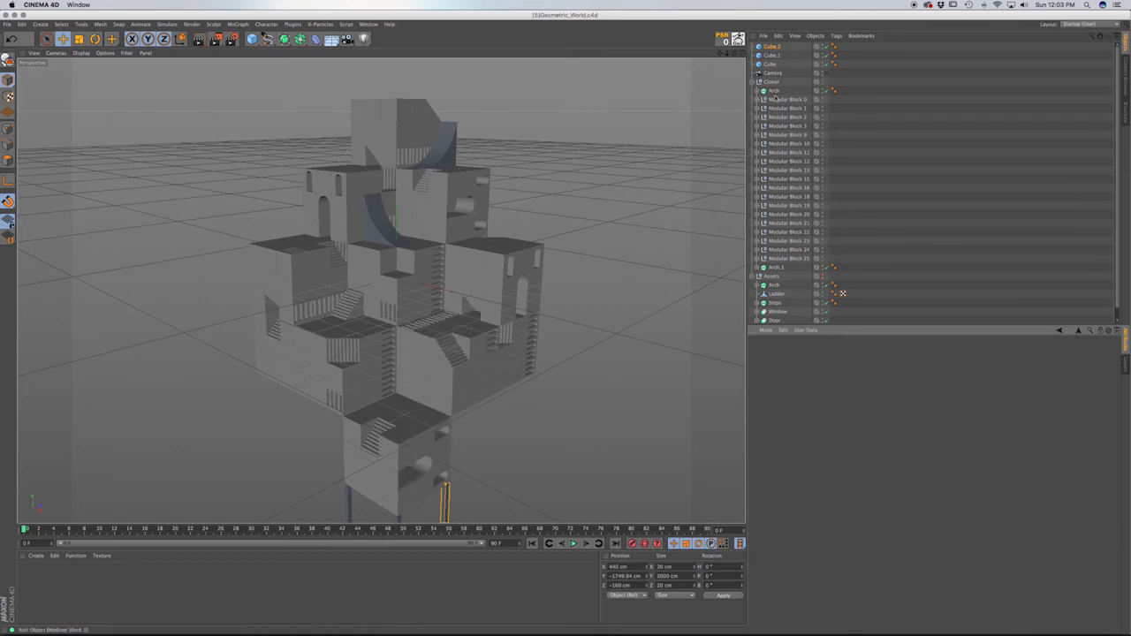
Move the three pole cubes into the Cloner group, rename the group Geometric World, and collapse it and the Assets group.
drag(790, 68, 764, 81)
click(771, 55)
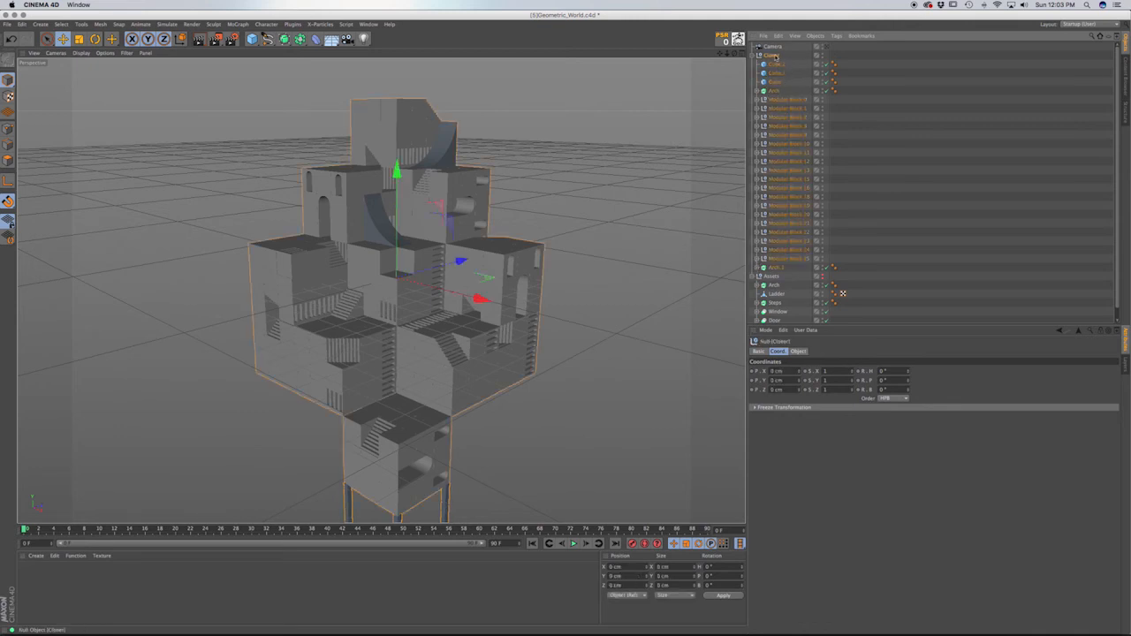
double_click(773, 55)
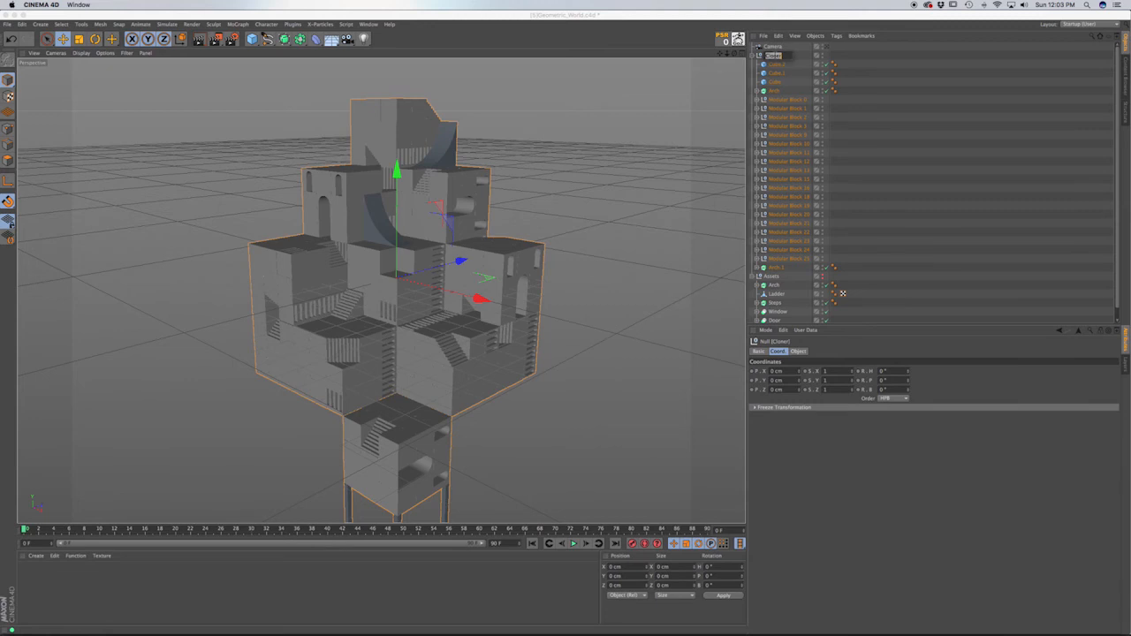
key(BackSpace)
text(Geometric World)
key(Return)
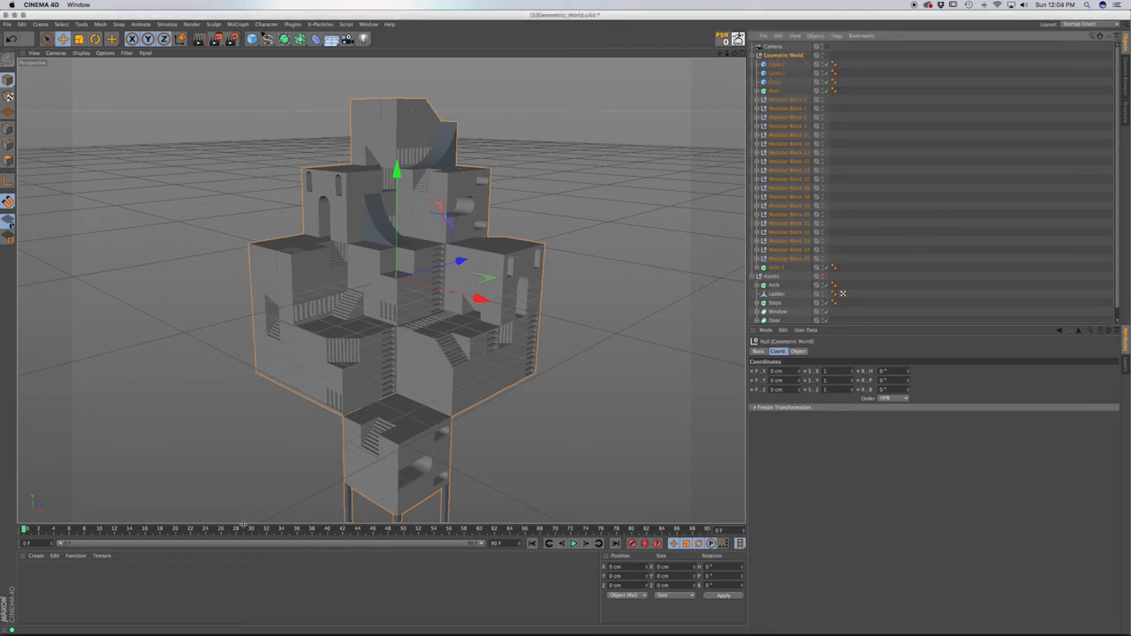
click(757, 54)
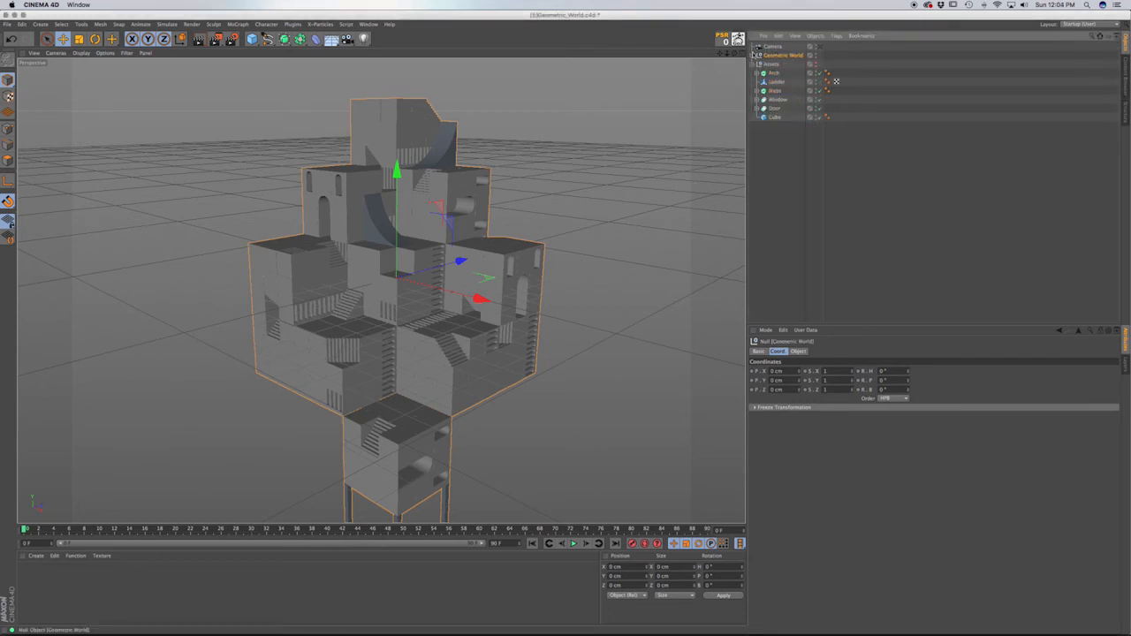
click(758, 64)
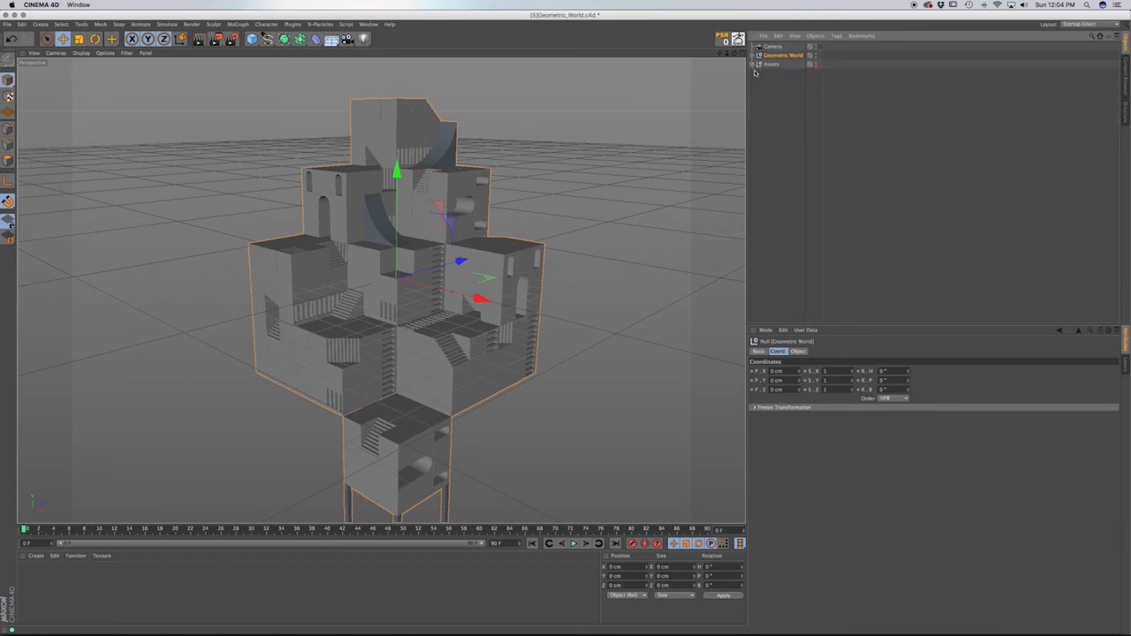
Create a light blue material with RGB 177, 207, 217 and apply it to the Geometric World group.
click(40, 578)
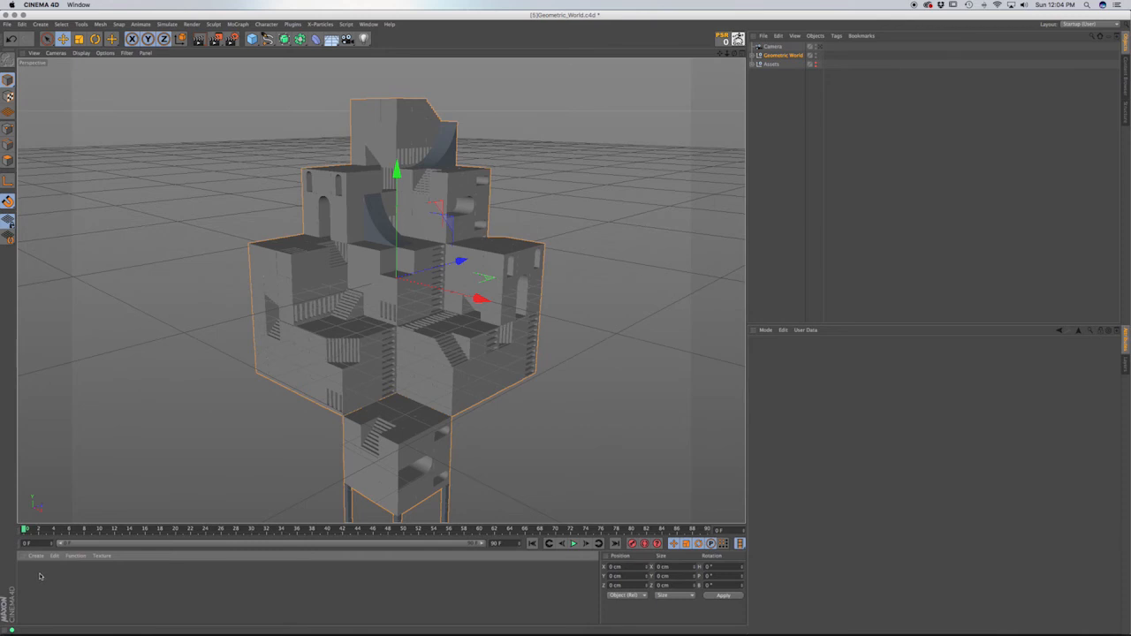
double_click(40, 575)
double_click(27, 573)
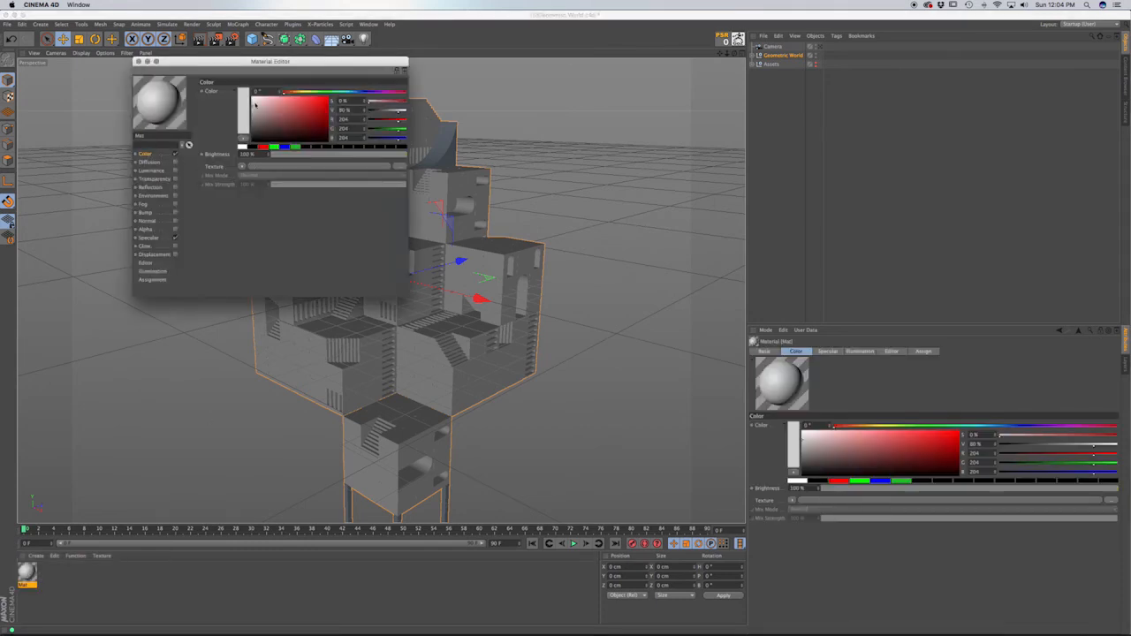
drag(291, 95, 349, 95)
drag(265, 108, 262, 104)
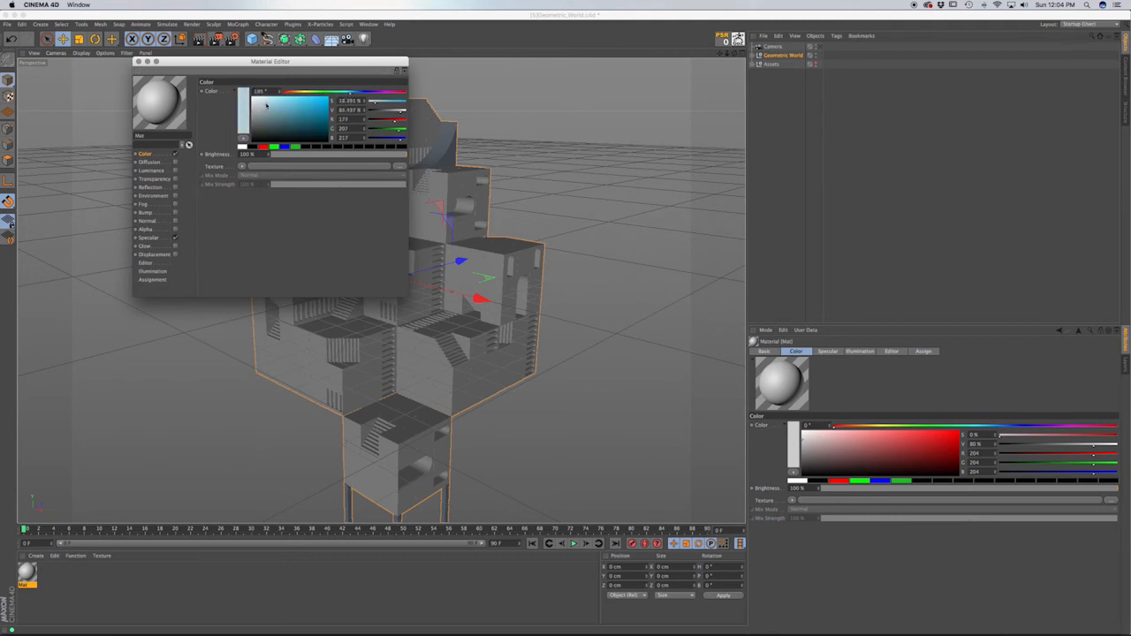
click(137, 61)
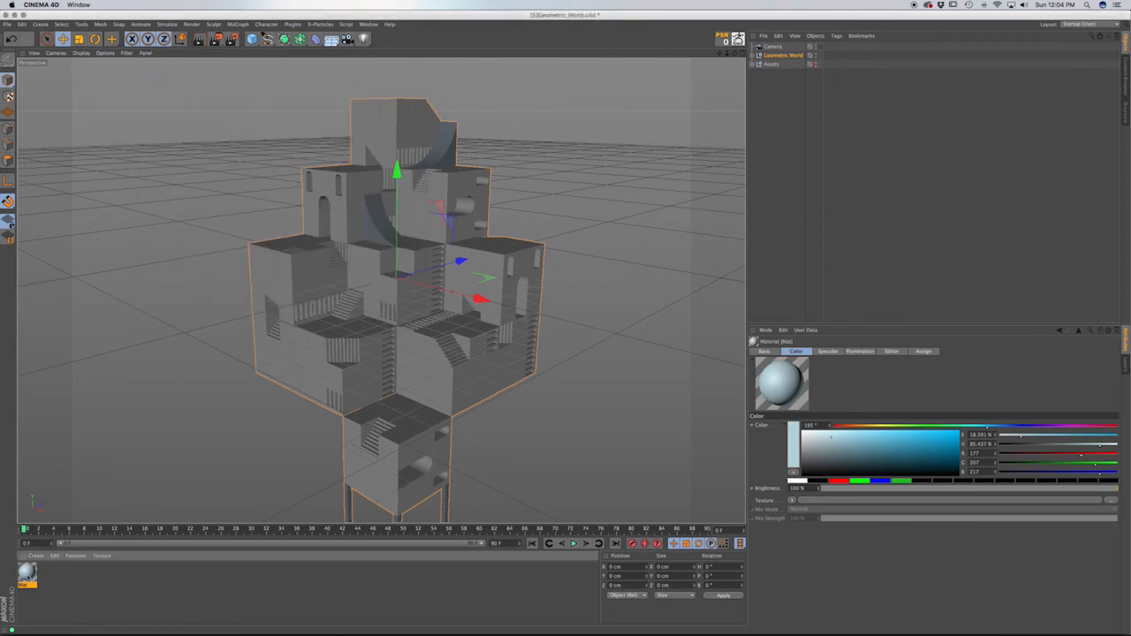
drag(608, 255, 790, 56)
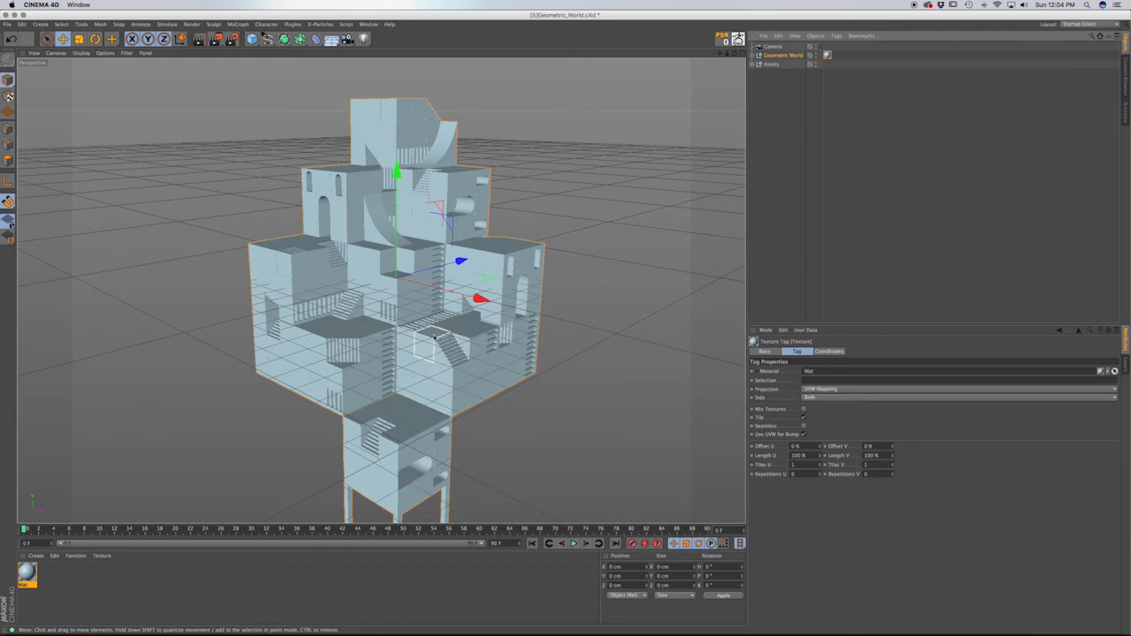
Save the scene and make an orange copy of the light blue material with RGB 230, 127, 18, applied to the Geometric World group.
key(super+s)
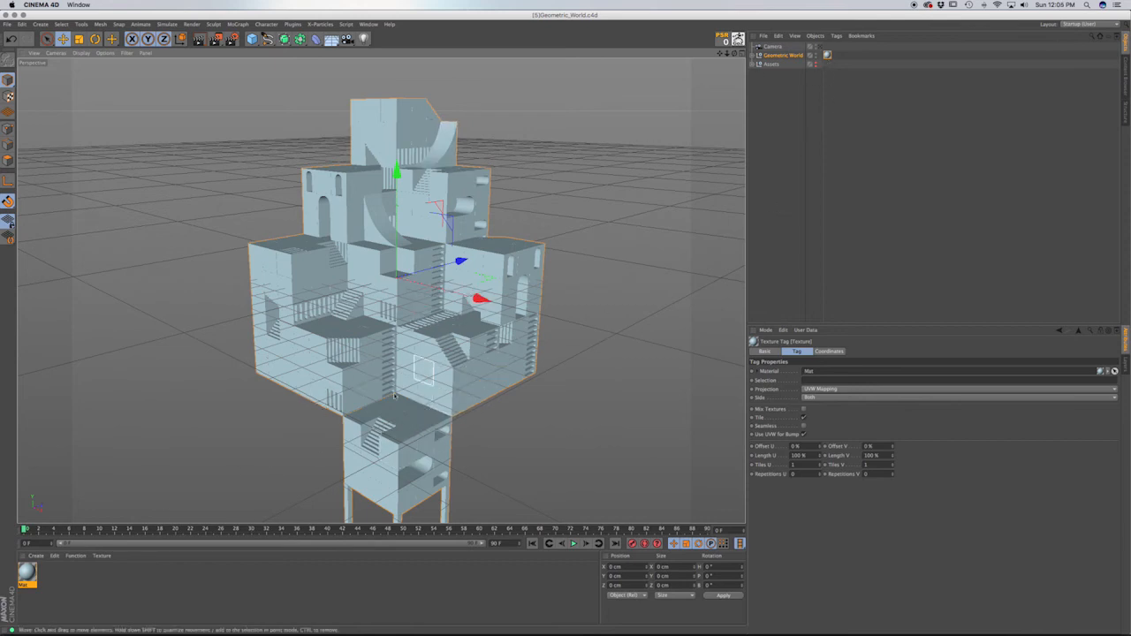
double_click(52, 574)
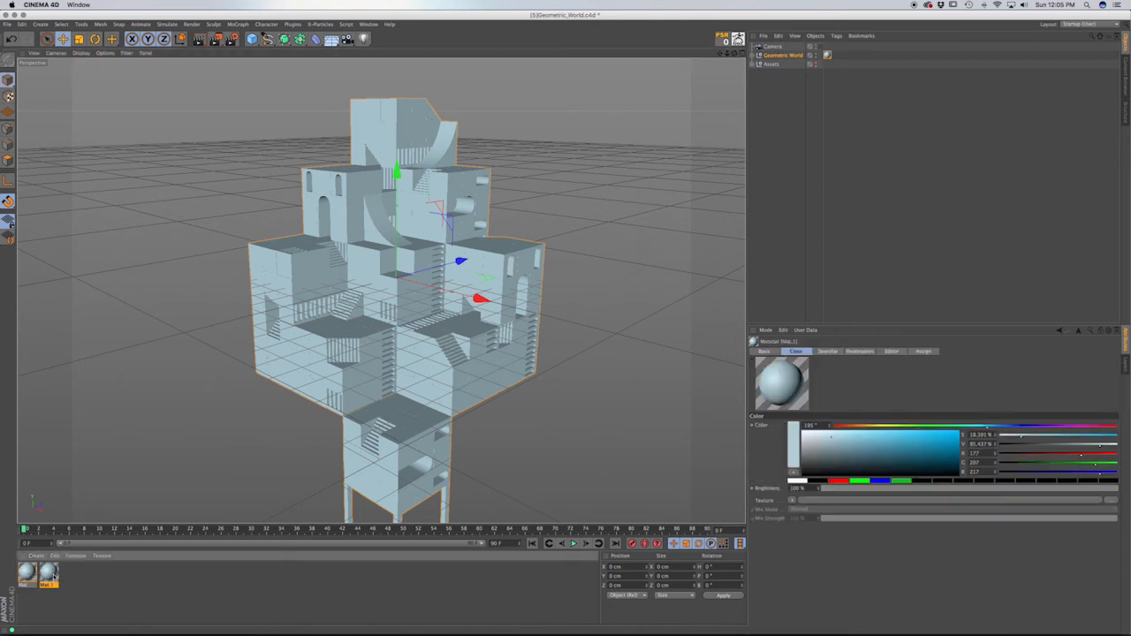
double_click(50, 574)
mouse_move(336, 94)
mouse_down()
mouse_move(292, 96)
mouse_move(317, 106)
mouse_move(297, 95)
mouse_up()
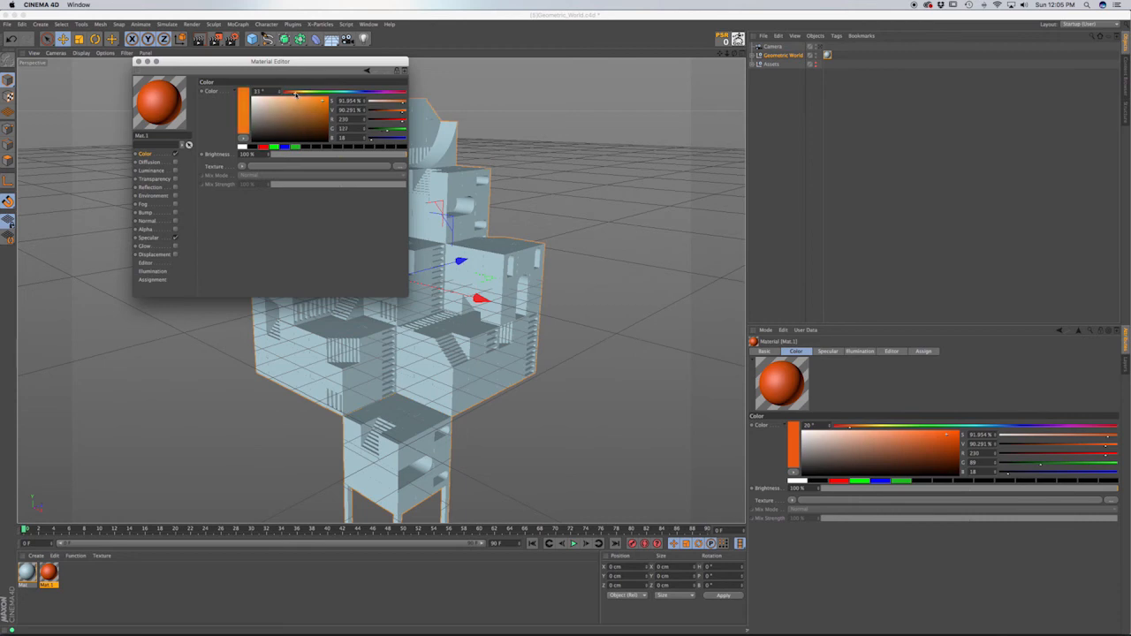
click(138, 62)
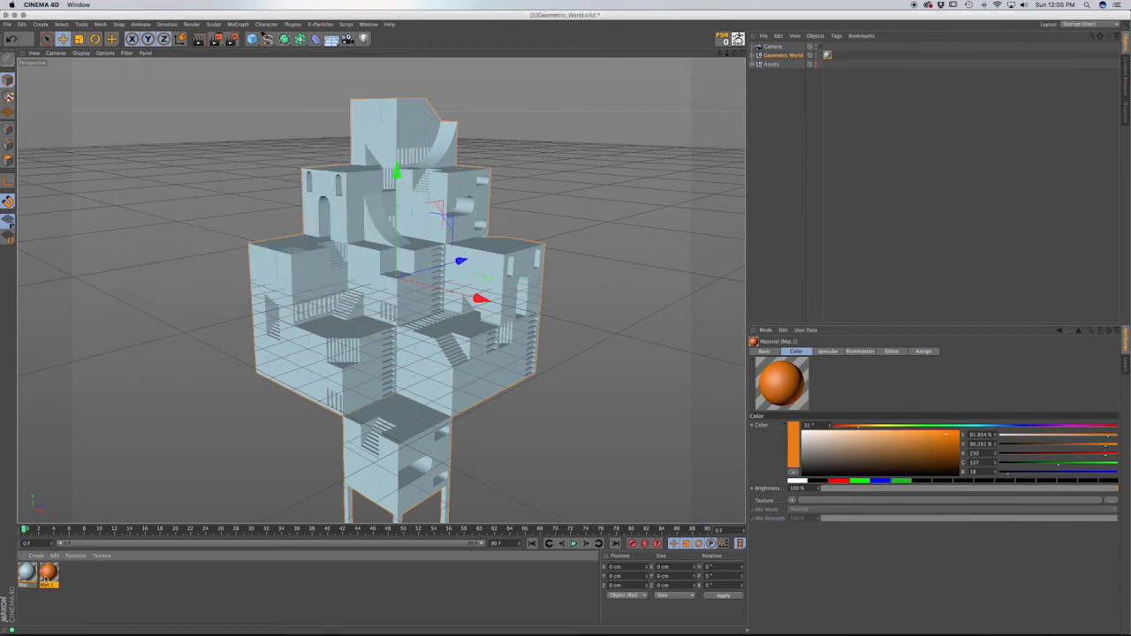
drag(836, 58, 470, 325)
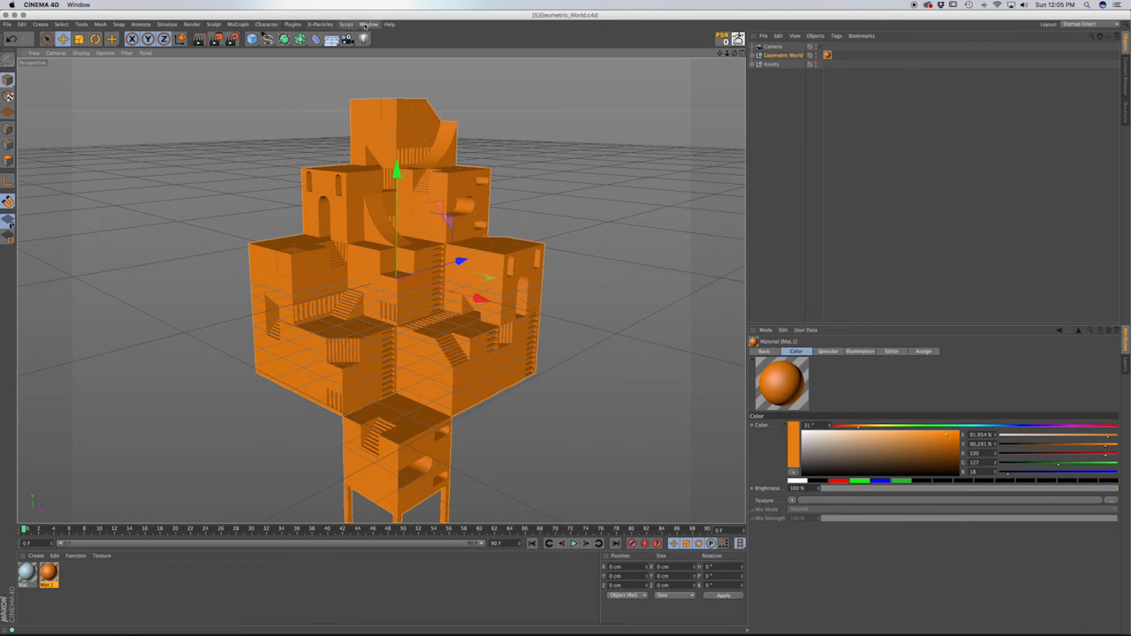
Add a Background object to the scene and create a new default material.
click(332, 39)
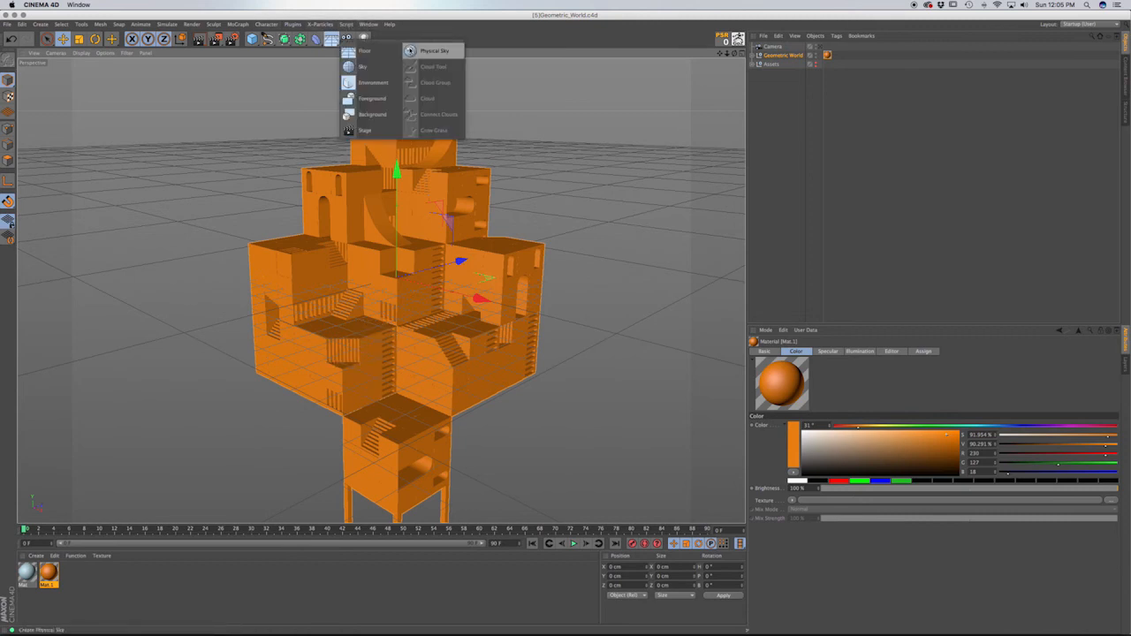
click(371, 115)
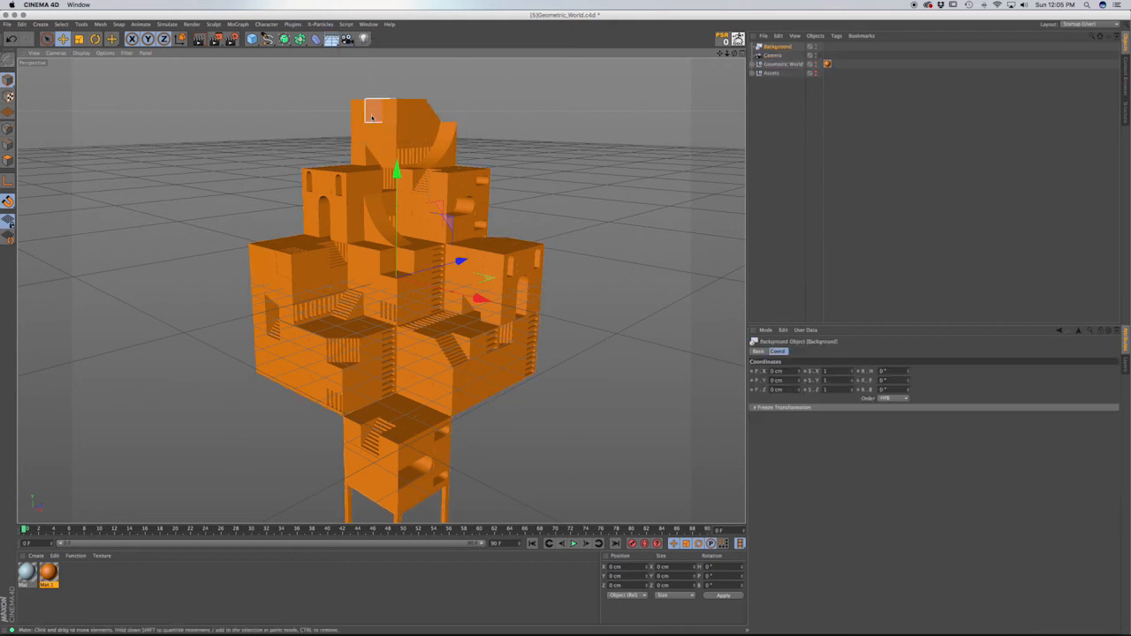
click(96, 579)
double_click(96, 579)
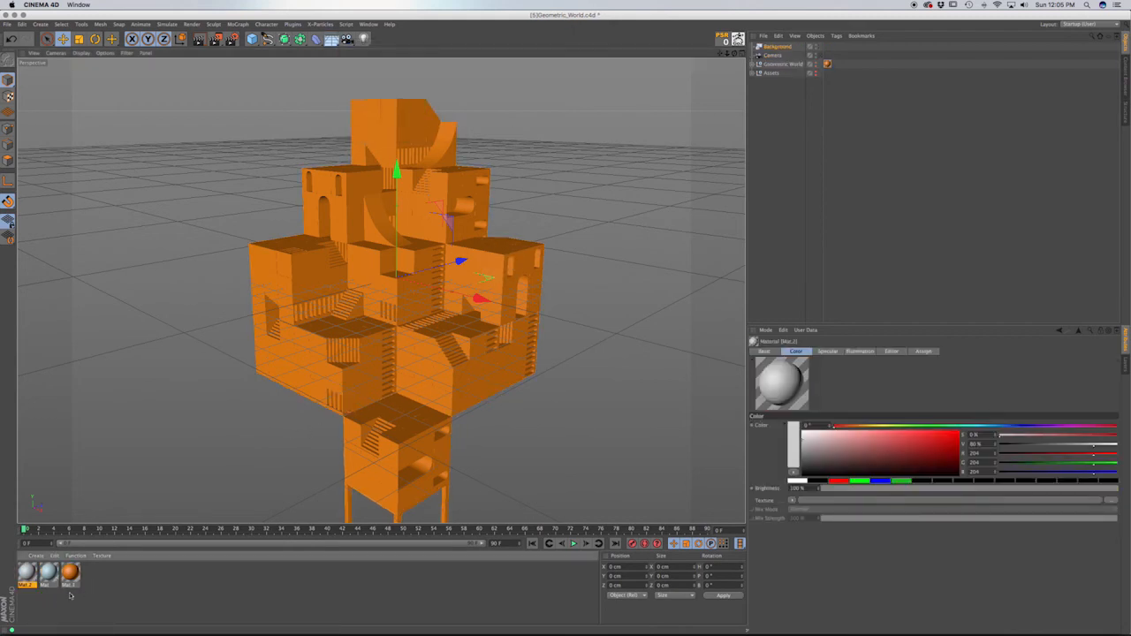
Load a Gradient shader into the new material's colour texture and set the gradient type to 2D - Circular.
double_click(26, 571)
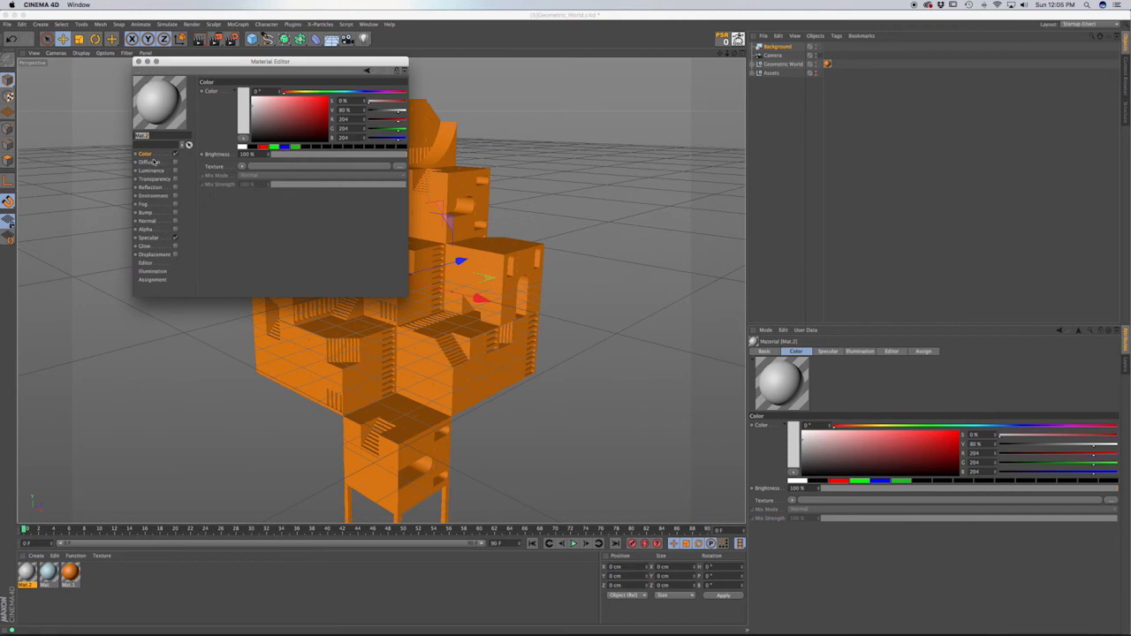
click(147, 156)
click(241, 168)
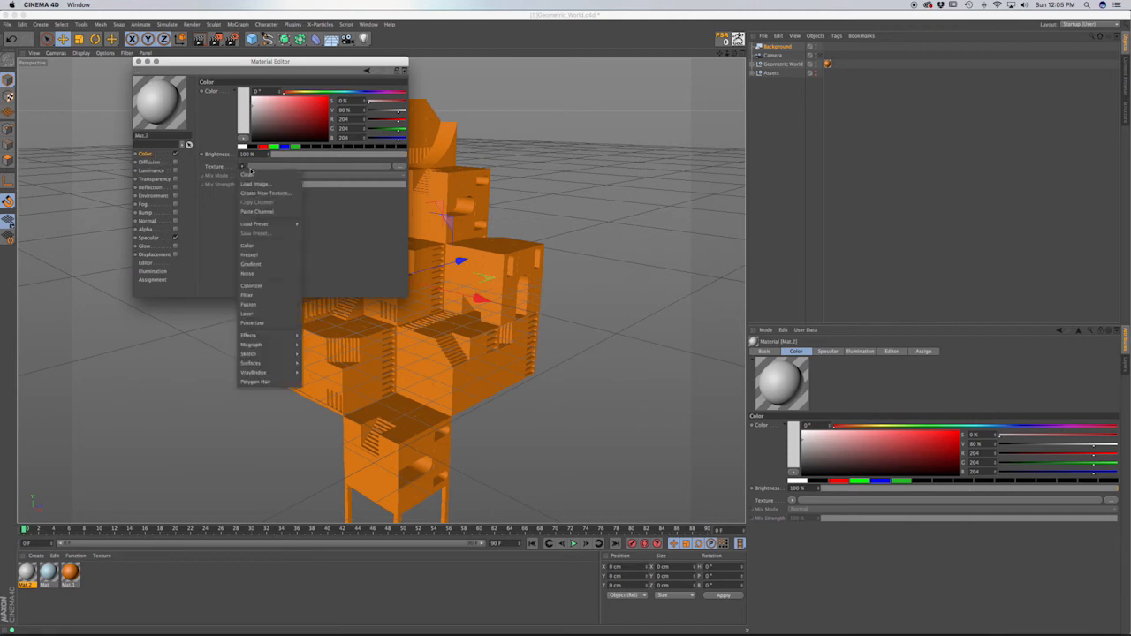
click(270, 266)
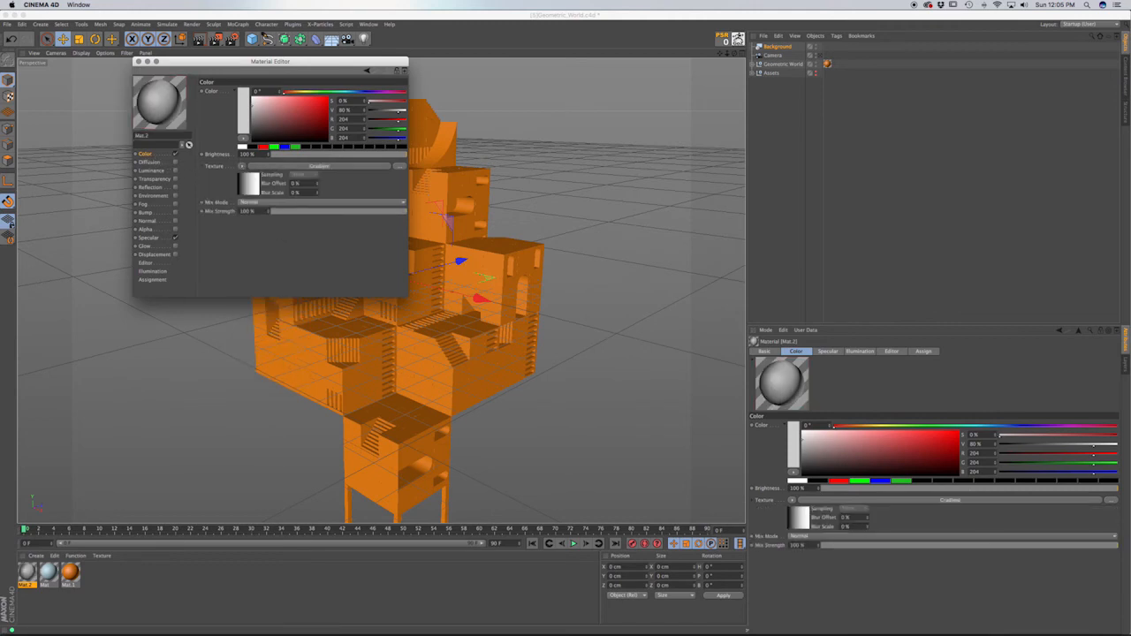
click(270, 167)
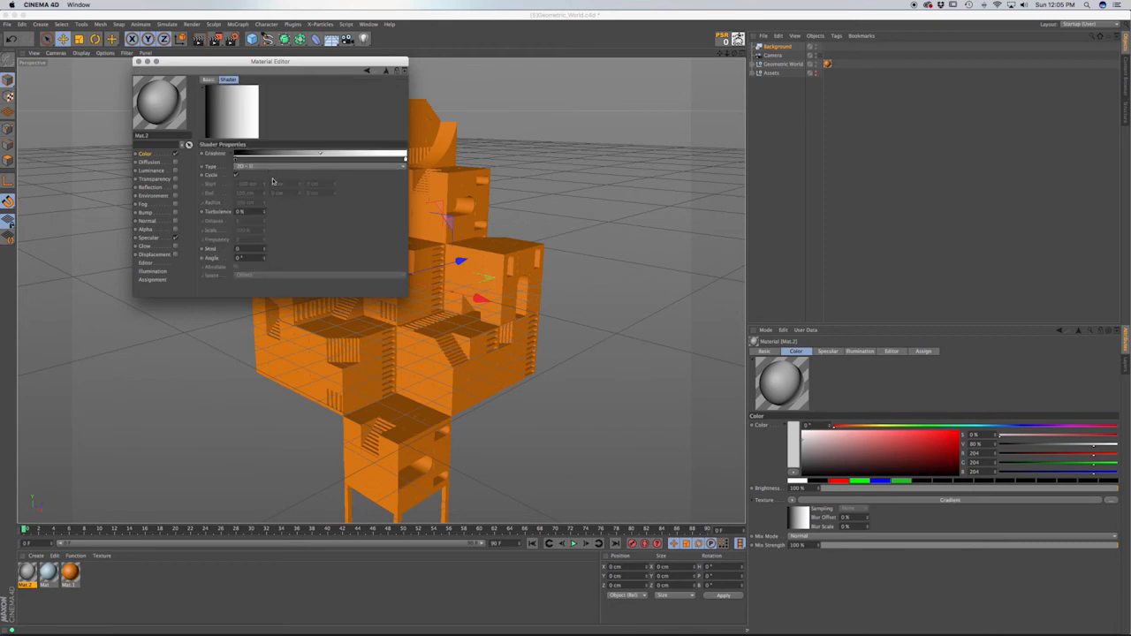
click(268, 170)
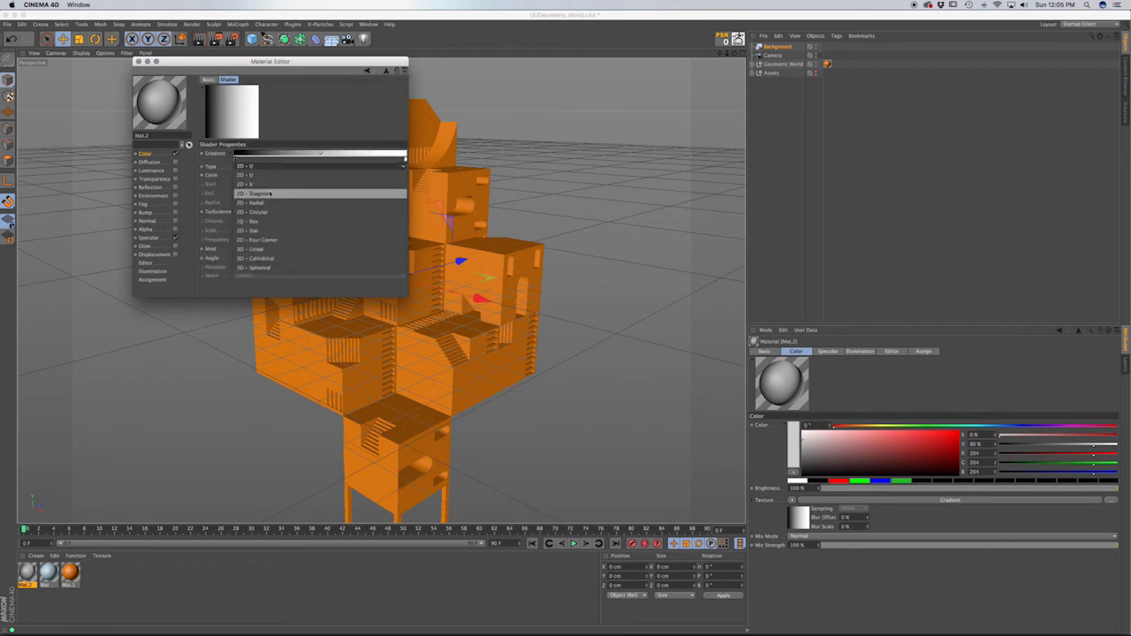
click(281, 211)
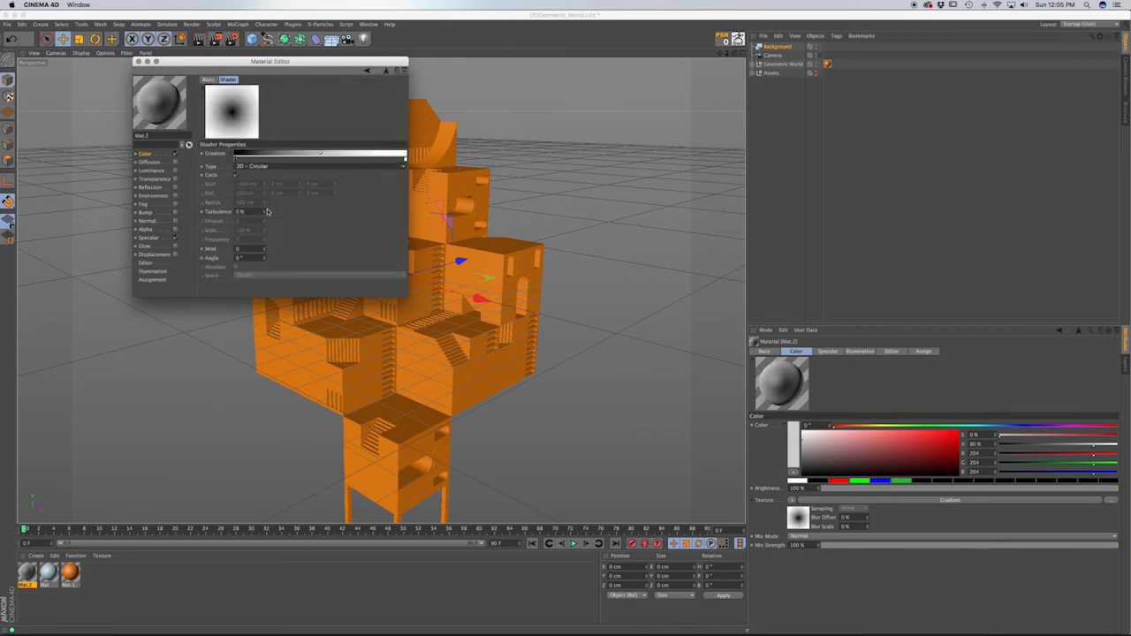
Colour the circular gradient from a dark grey-brown at its start to a lighter grey-beige at its end.
double_click(235, 160)
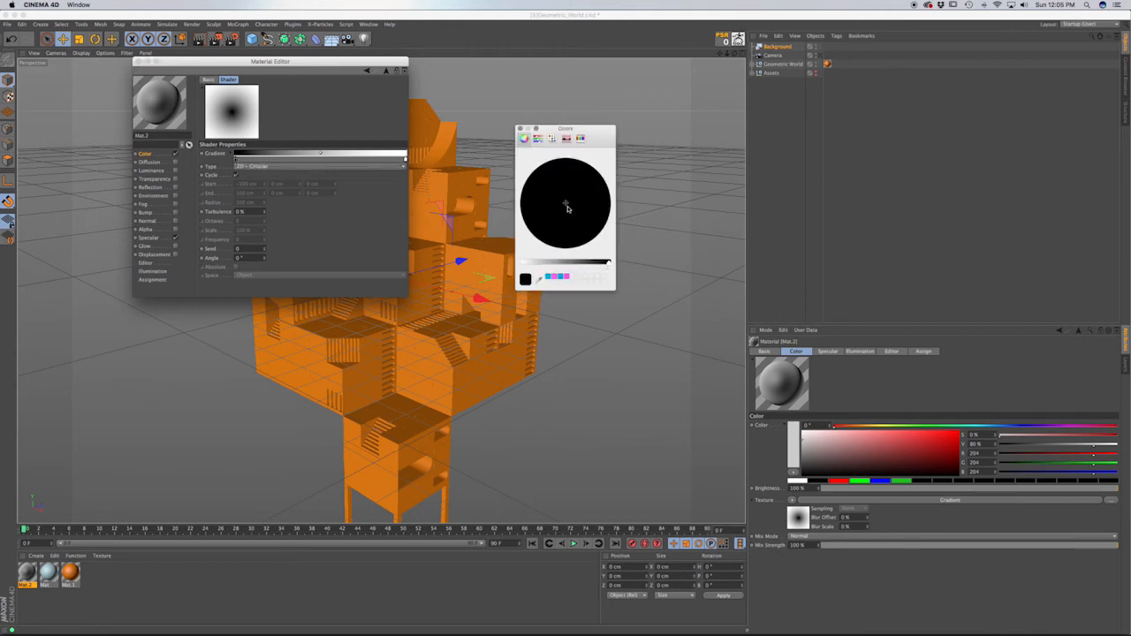
click(582, 260)
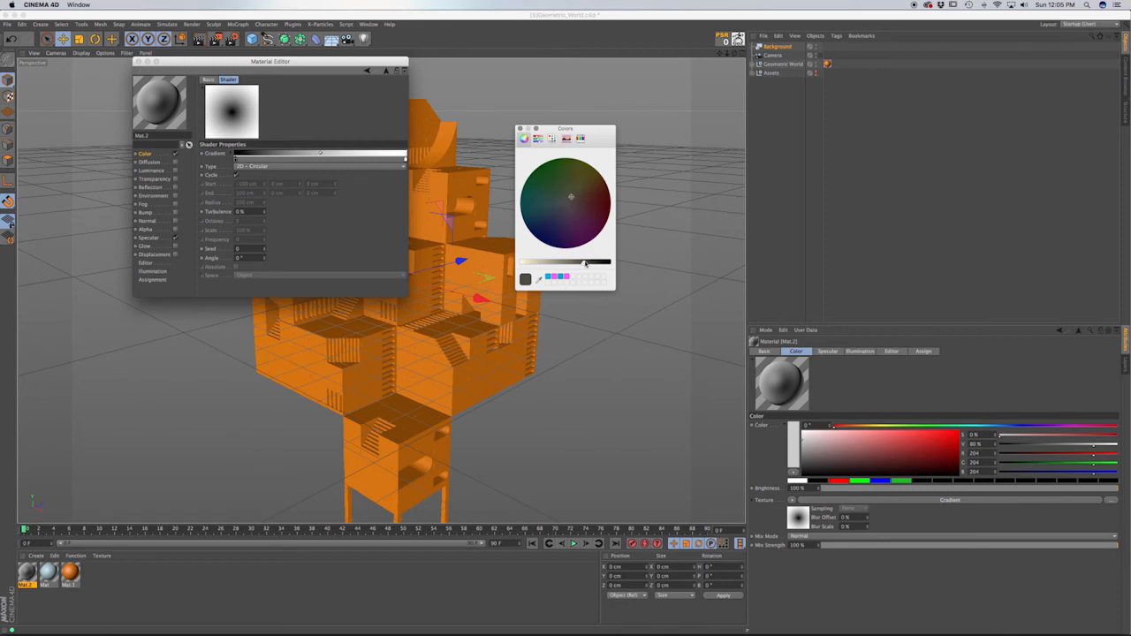
click(519, 129)
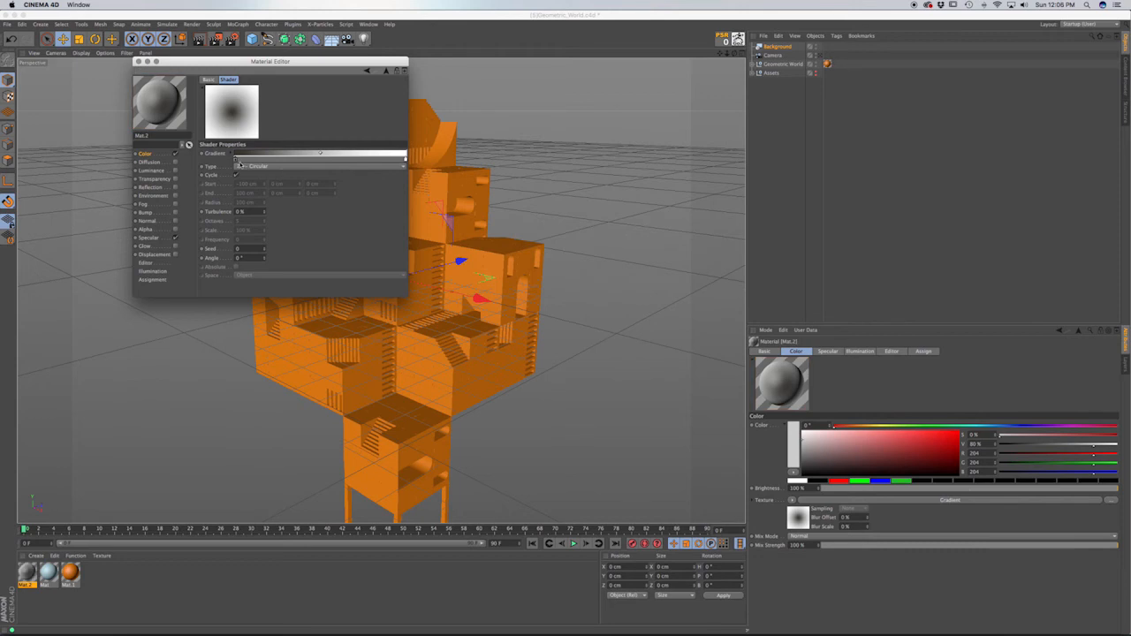
drag(236, 159, 406, 163)
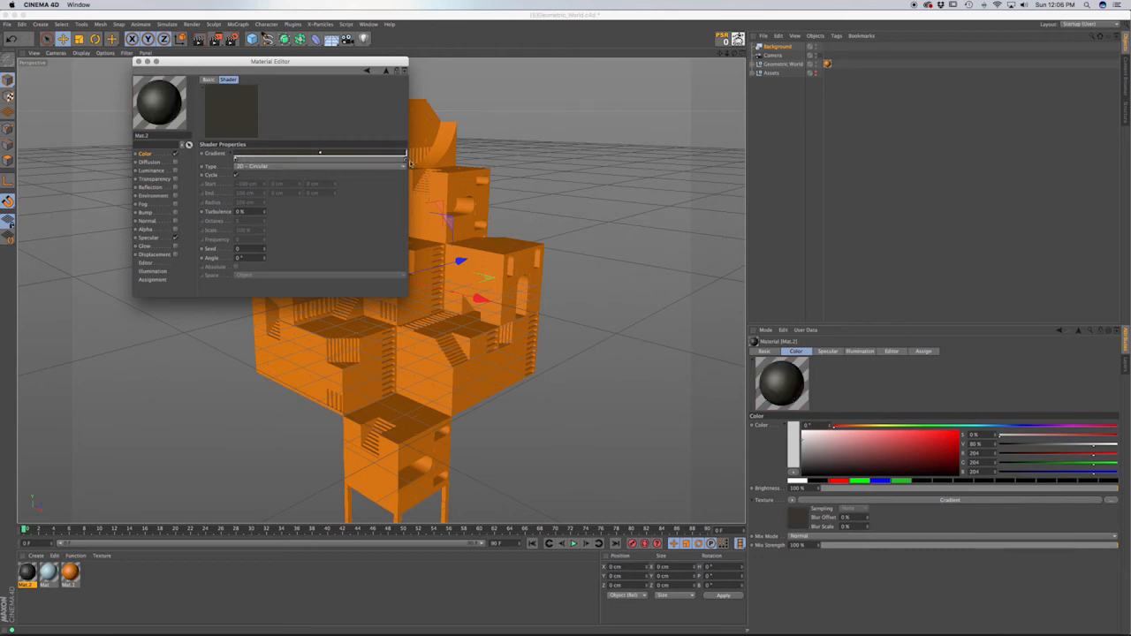
double_click(406, 163)
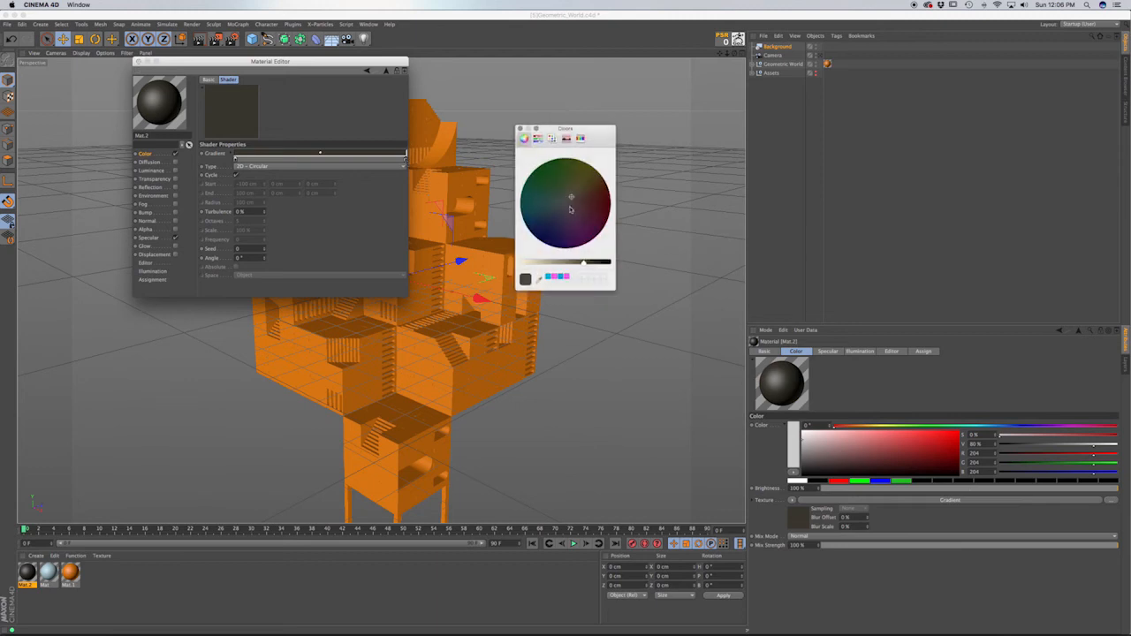
drag(583, 264, 559, 265)
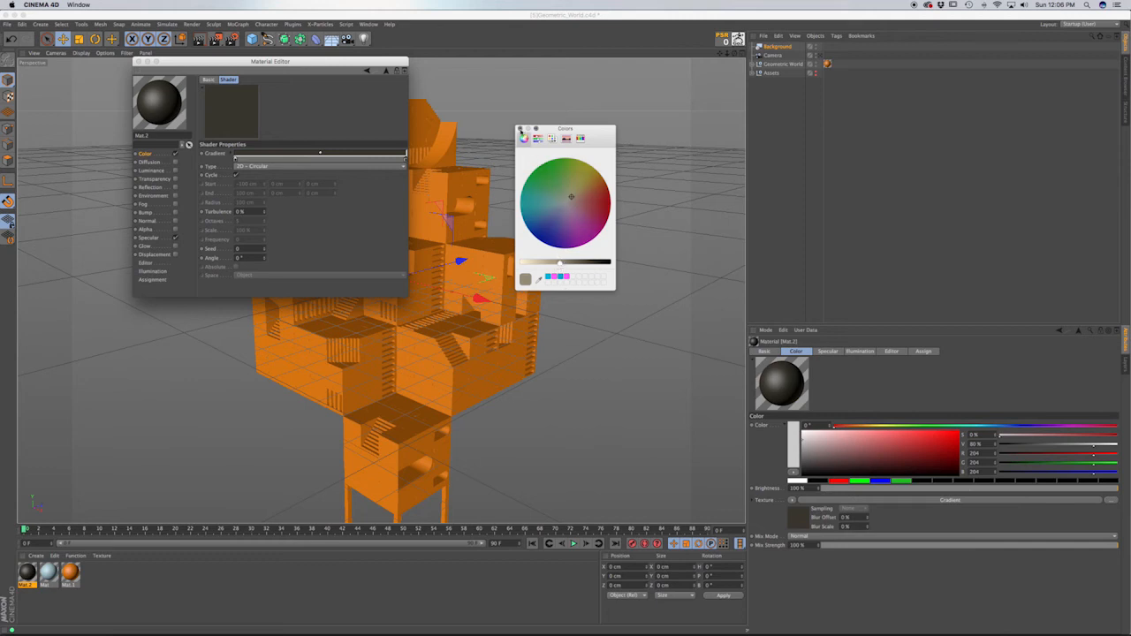
click(520, 129)
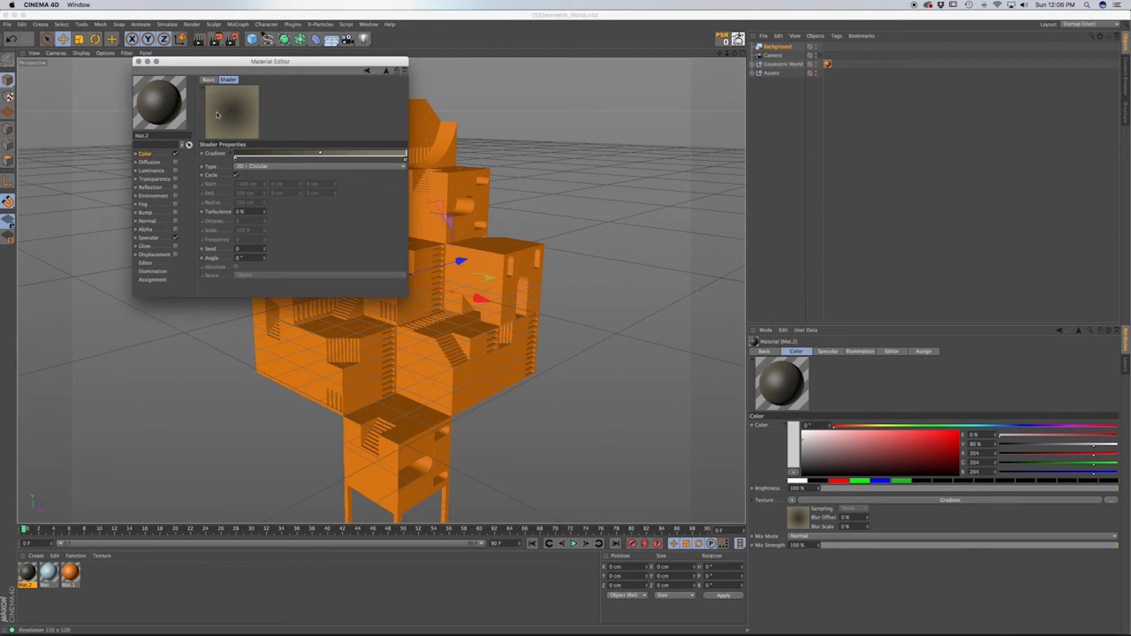
Invert the gradient's knots and apply the gradient material to the Background object.
right_click(248, 156)
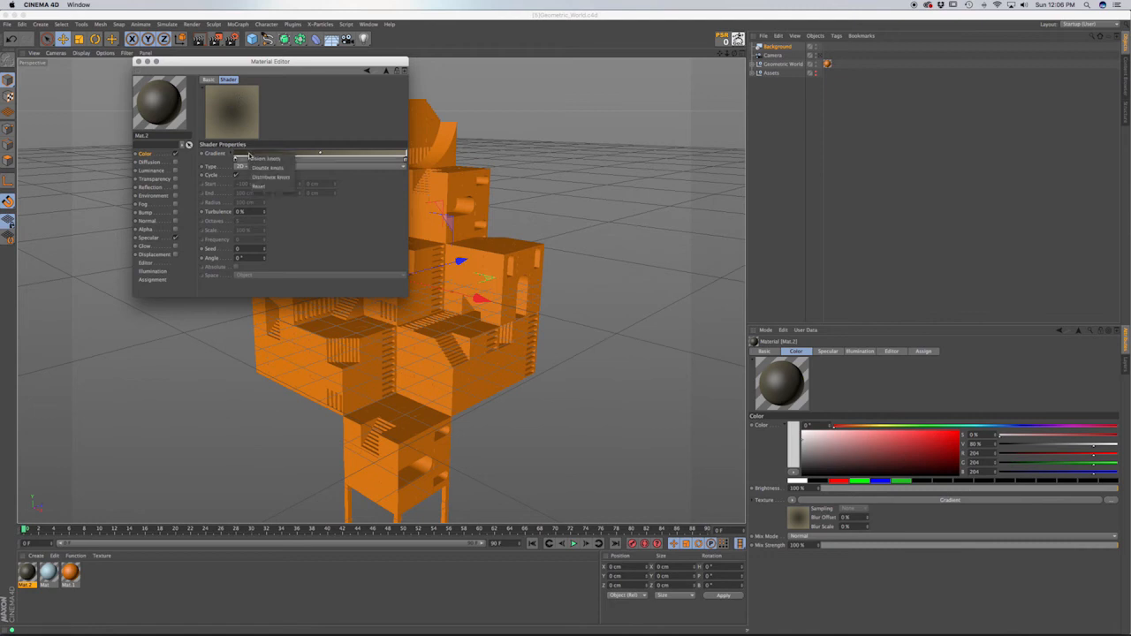
click(287, 160)
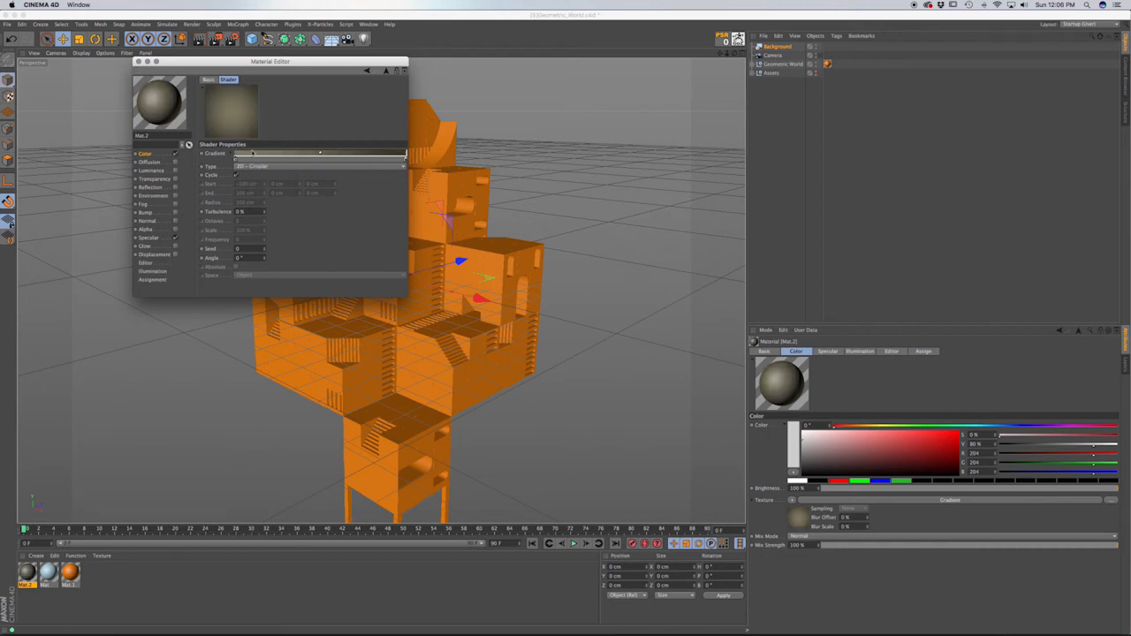
click(138, 62)
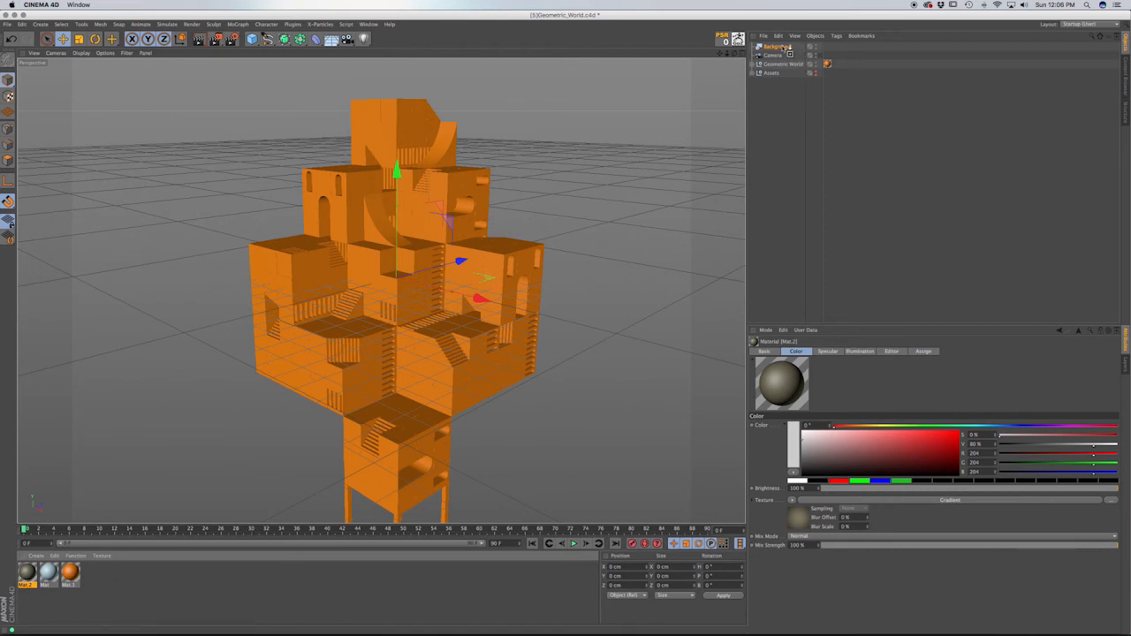
drag(784, 46, 784, 47)
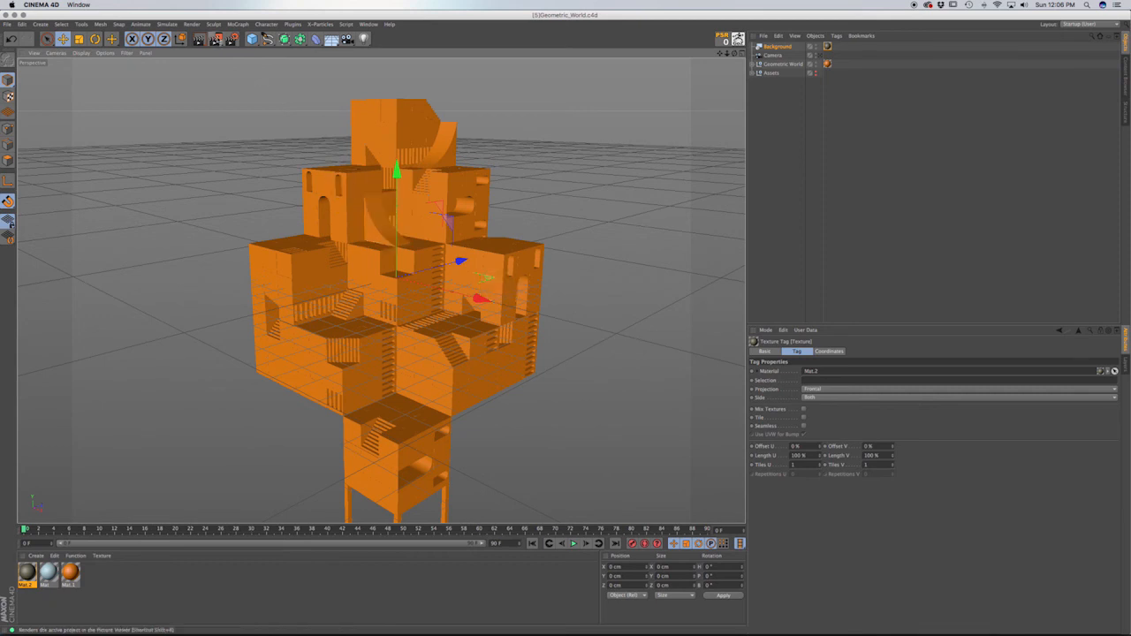
Render the scene to the Picture Viewer, examine the orange building against the gradient background, and close the viewer.
click(215, 39)
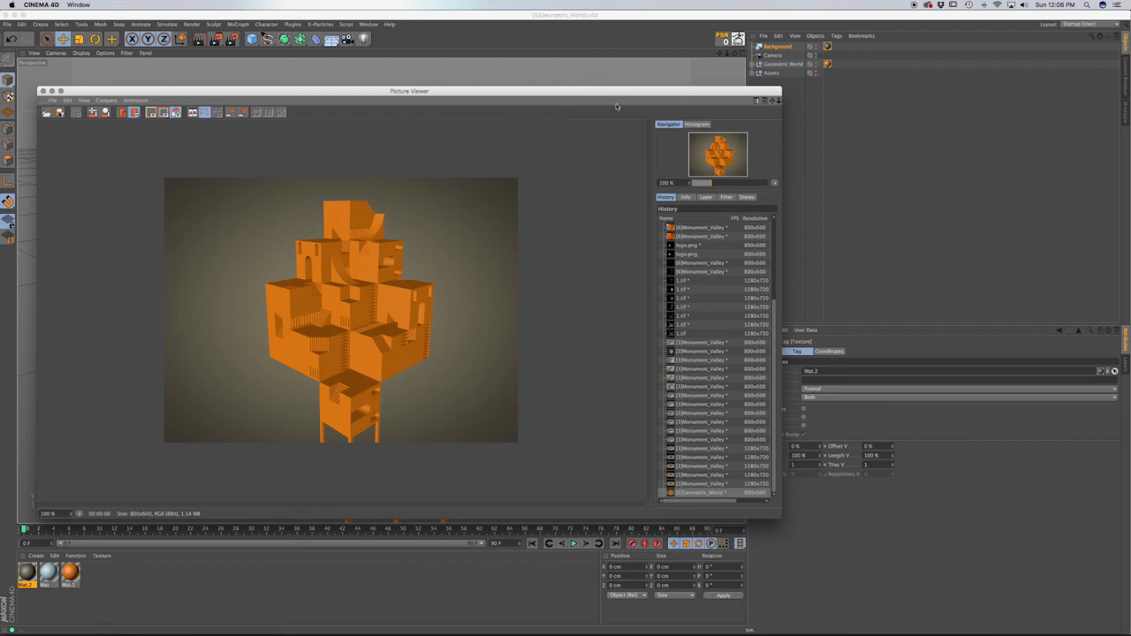
drag(453, 97, 494, 94)
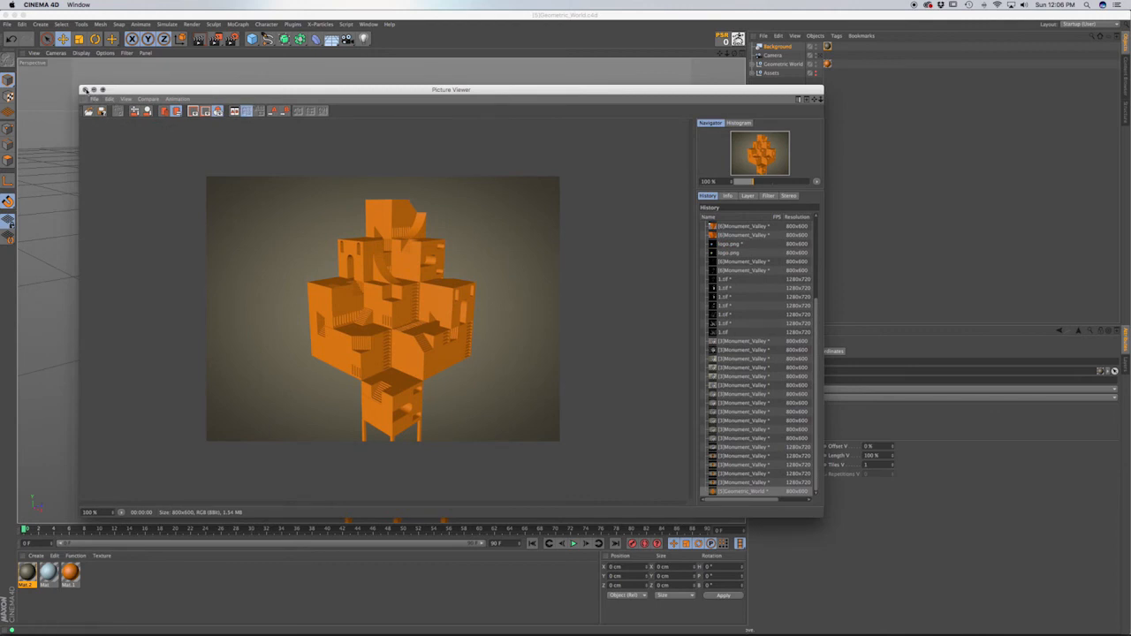
click(84, 89)
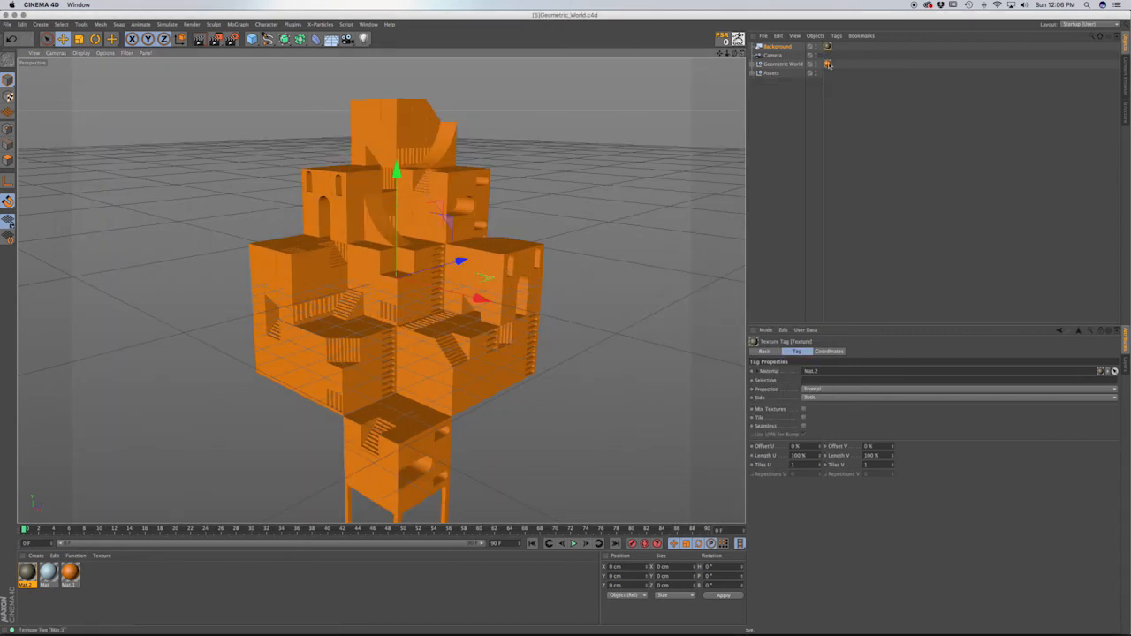
Replace the orange material on the Geometric World group with the light blue one and save the scene.
mouse_move(827, 65)
mouse_down()
mouse_move(366, 344)
mouse_move(56, 575)
mouse_move(518, 320)
mouse_move(854, 88)
mouse_move(828, 66)
mouse_up()
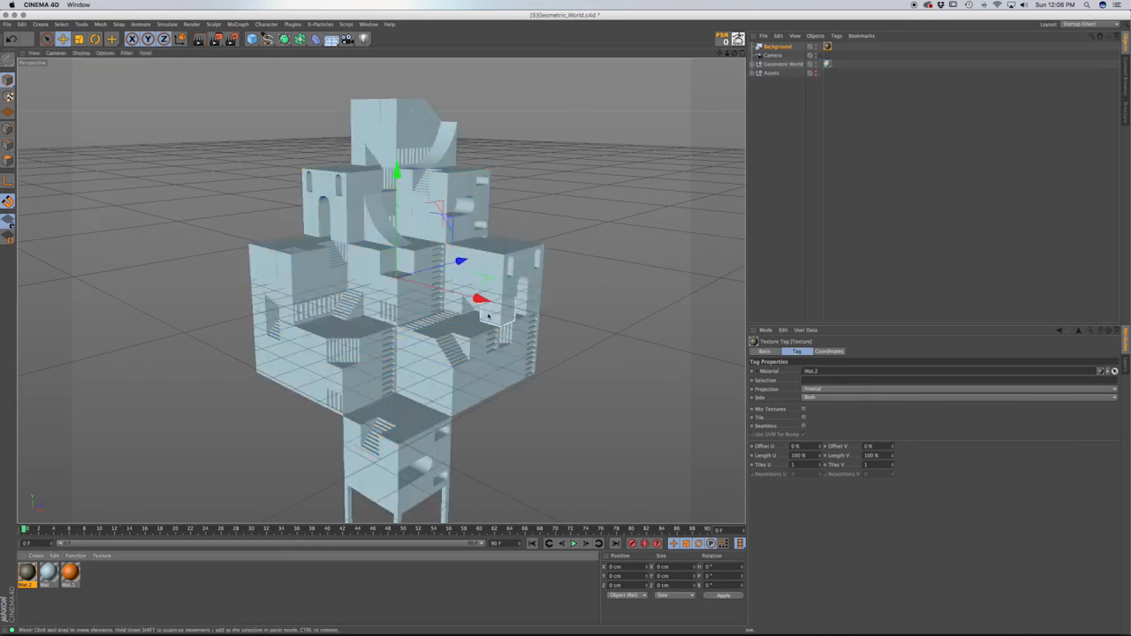
key(super+s)
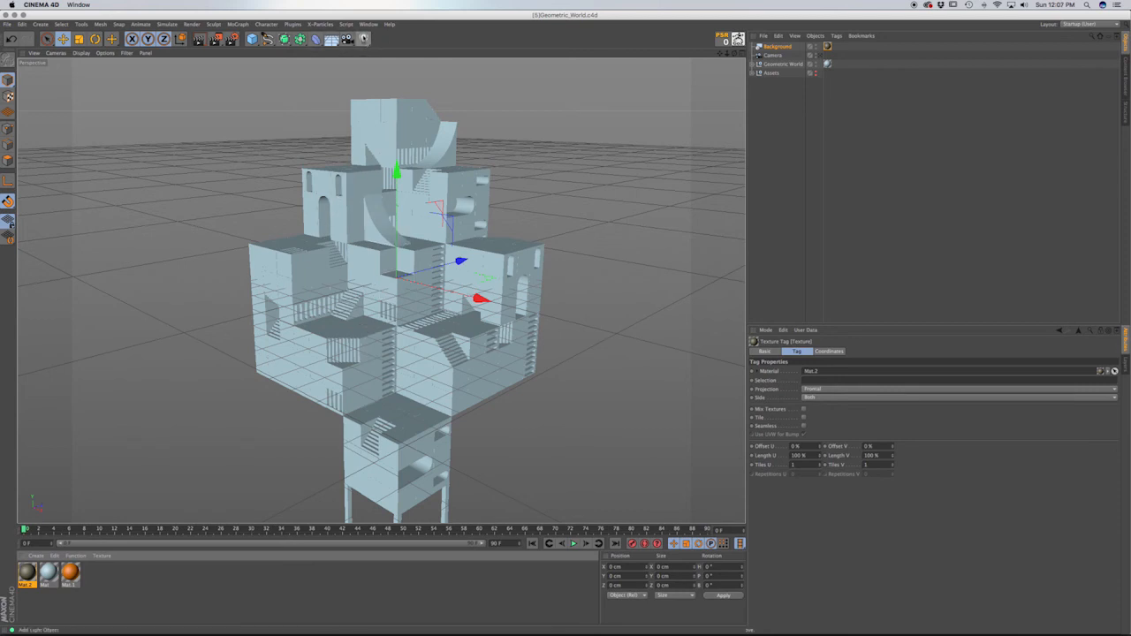
Add an omni light and raise it straight up above the building to about Y 1143 cm.
click(363, 39)
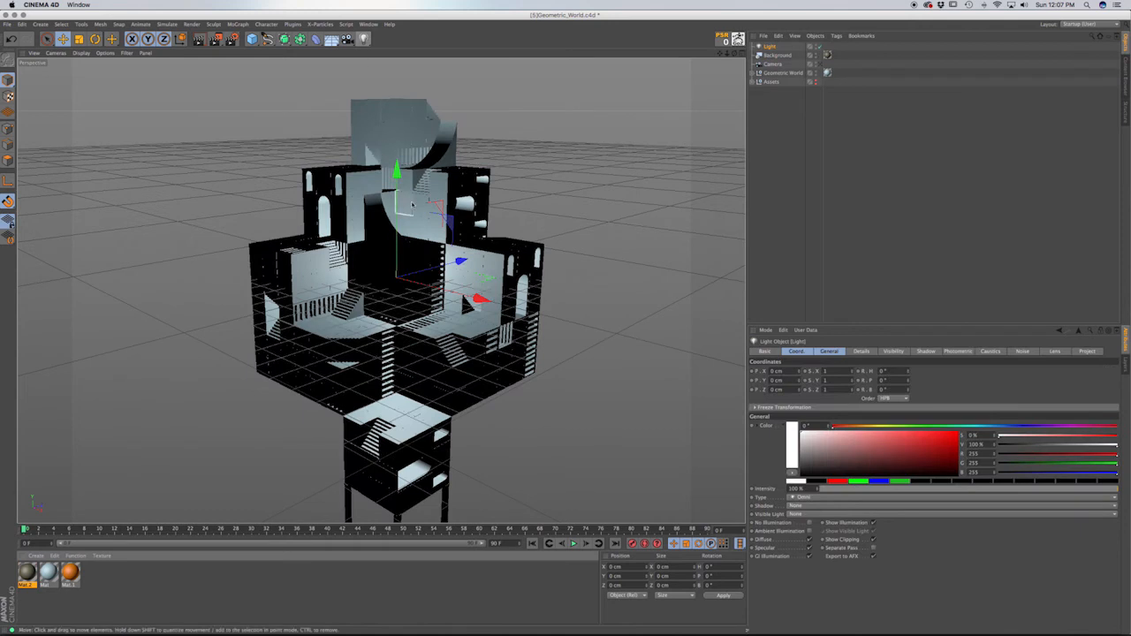
drag(477, 299, 638, 339)
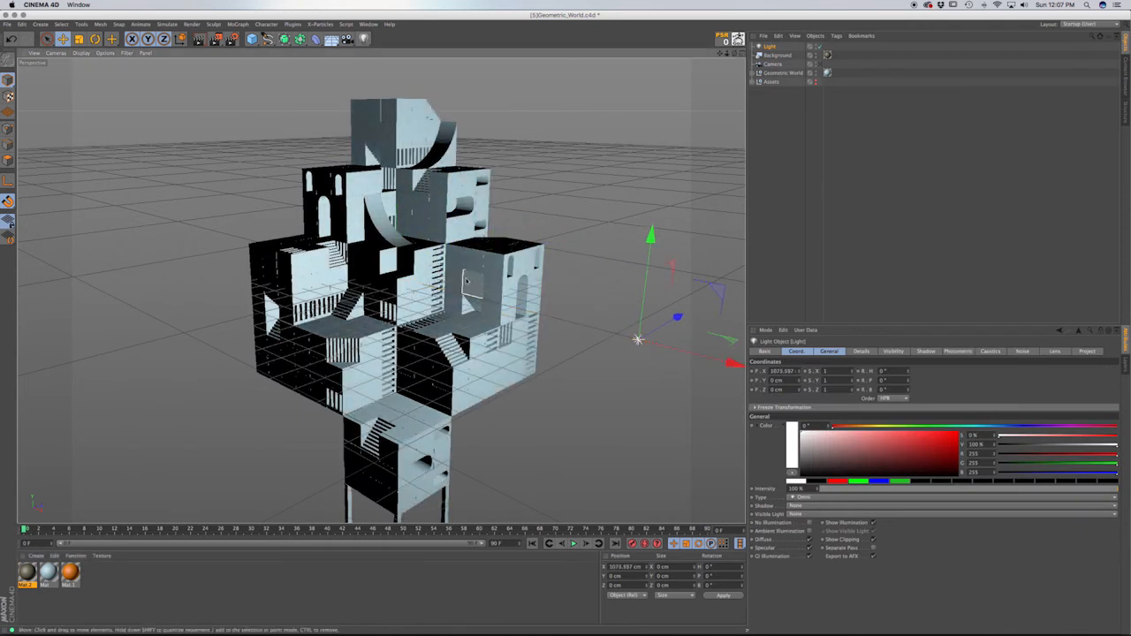
key(ctrl+z)
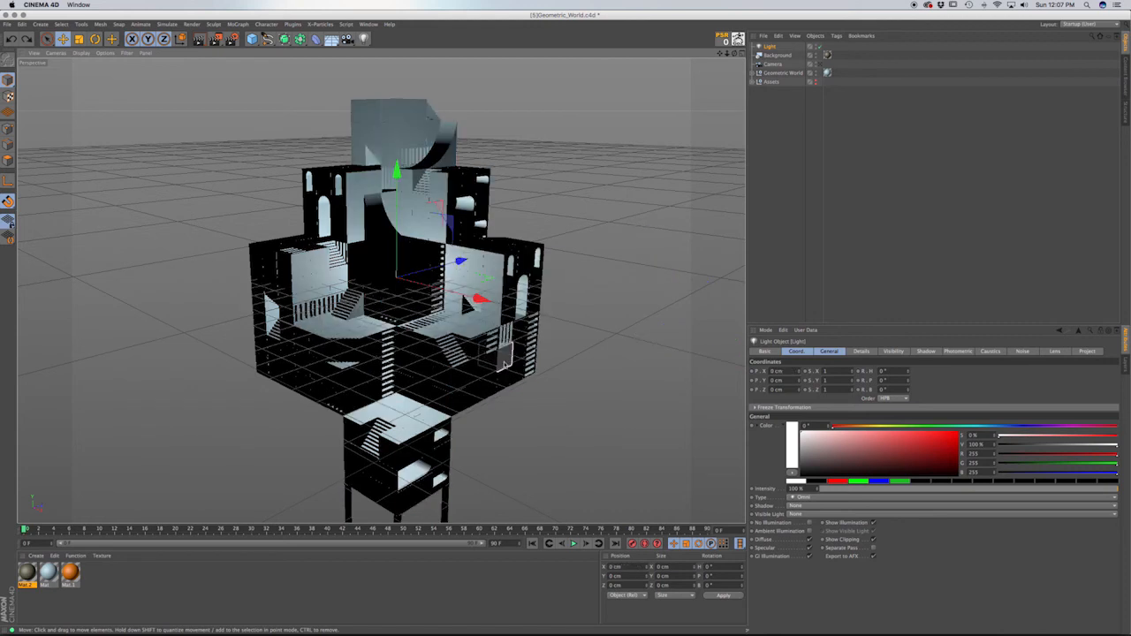
drag(398, 169, 399, 141)
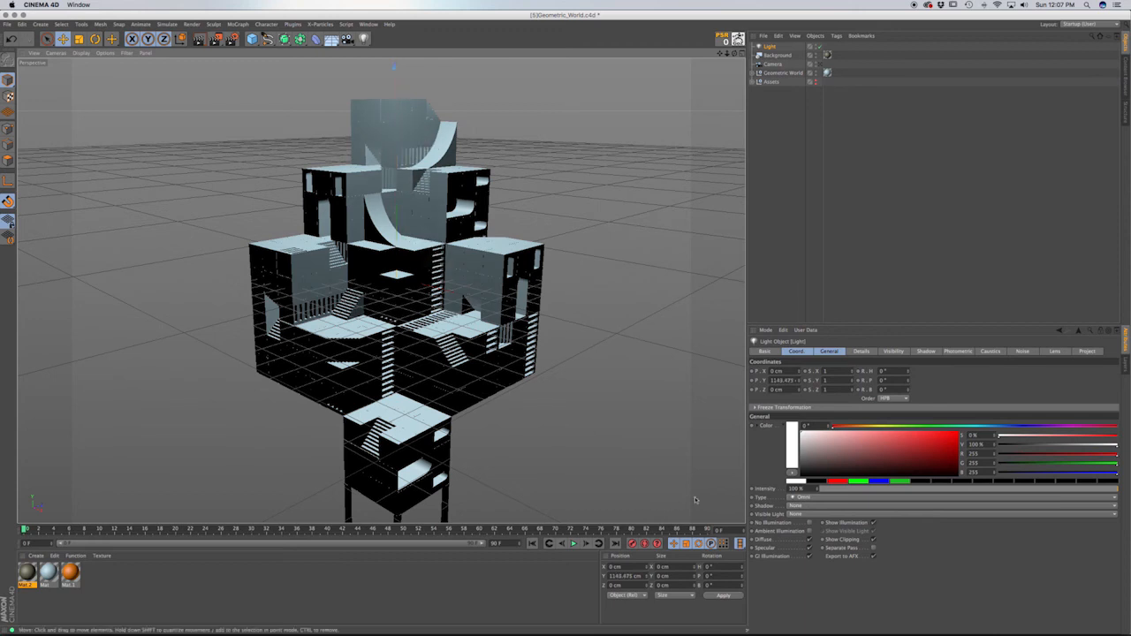
Tint the omni light a faint warm off-white with an orange hue of about 29° and set its shadow to Shadow Maps (Soft).
drag(802, 434, 855, 429)
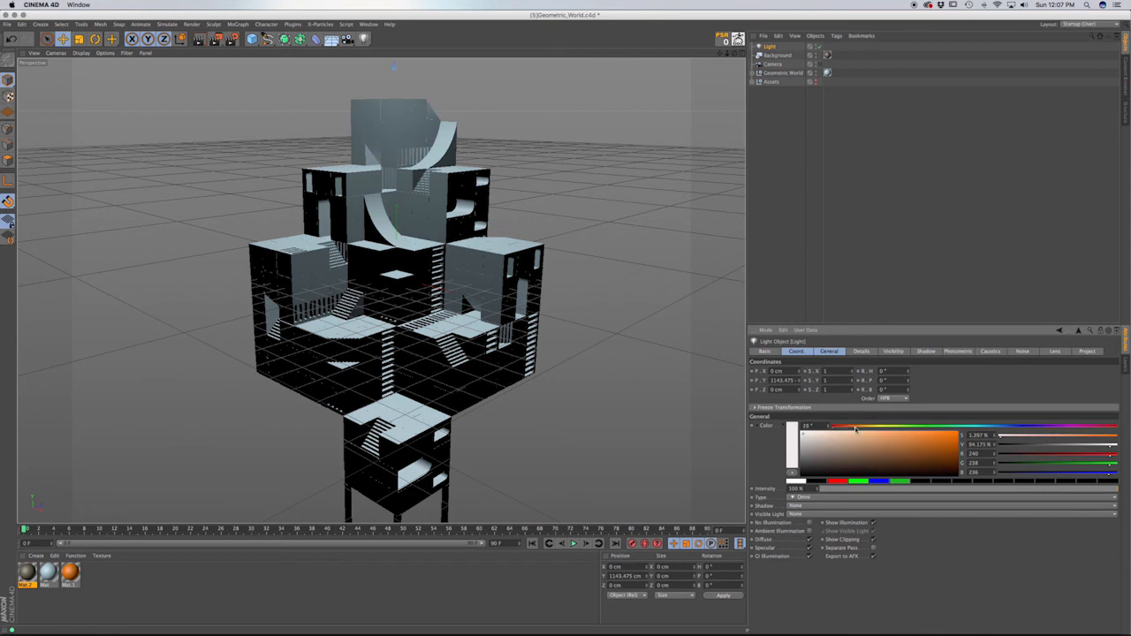
click(801, 509)
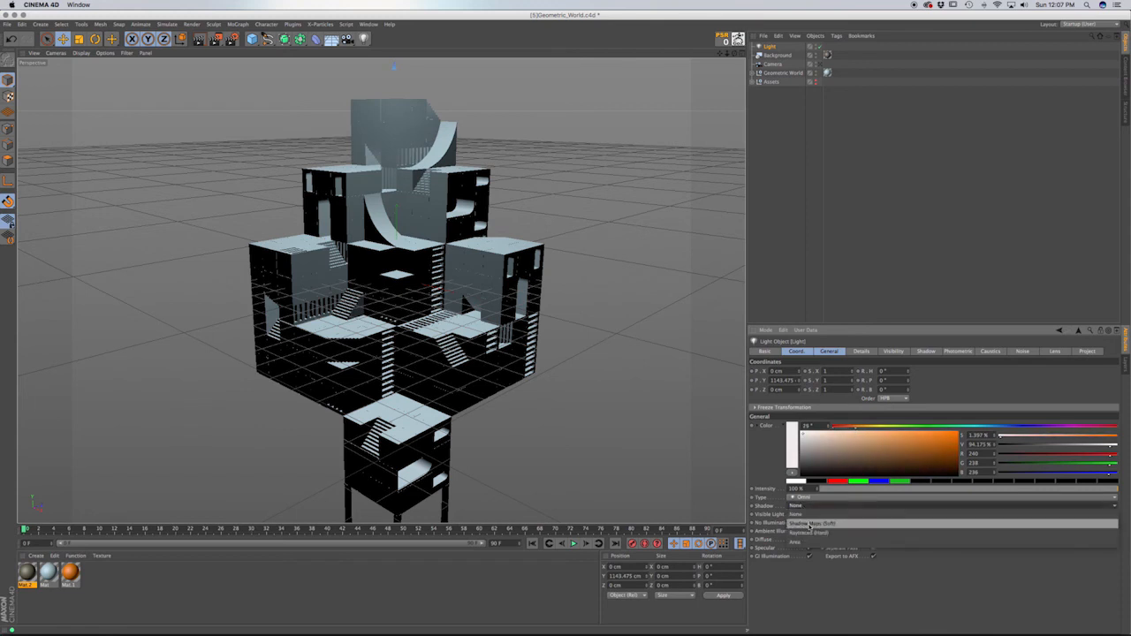
click(809, 524)
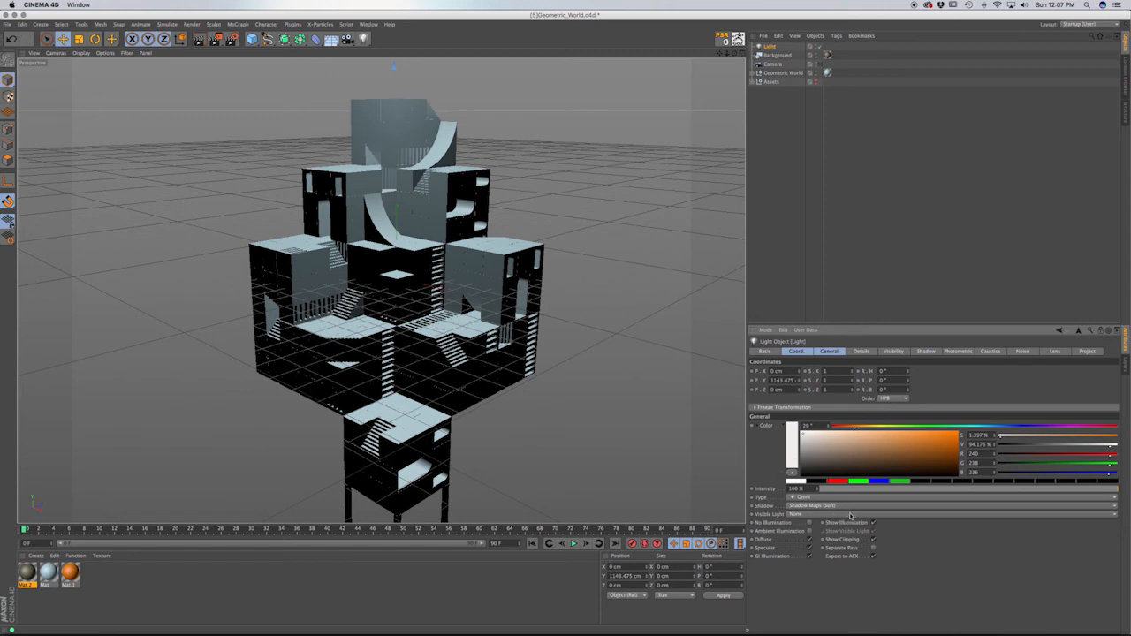
Set the omni light's falloff to Inverse Square (Physically Accurate).
click(858, 352)
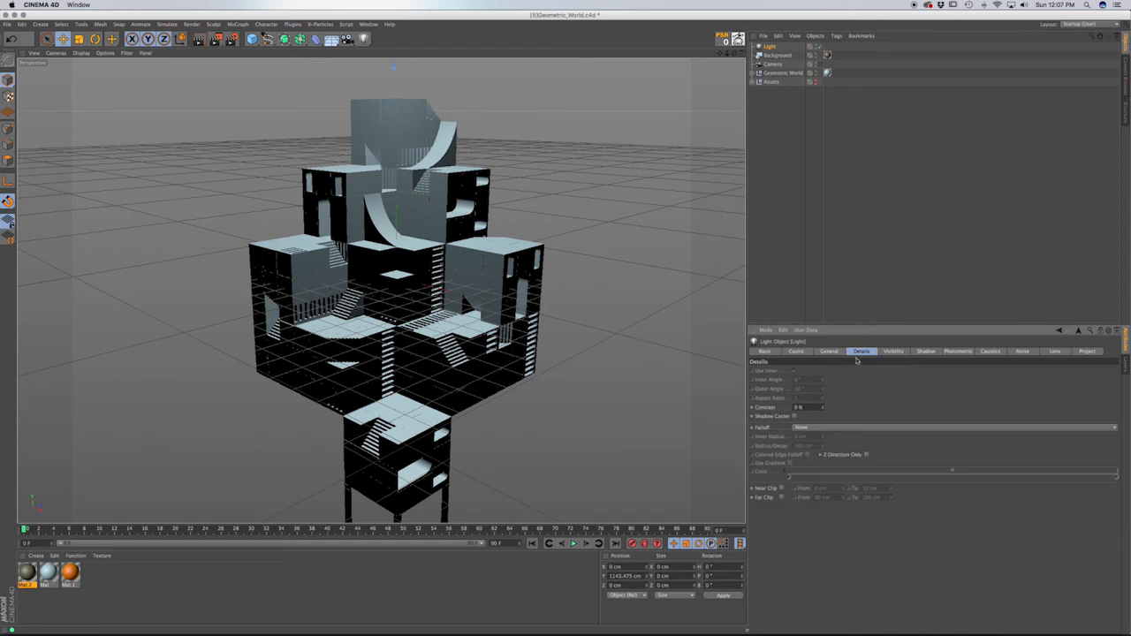
click(829, 352)
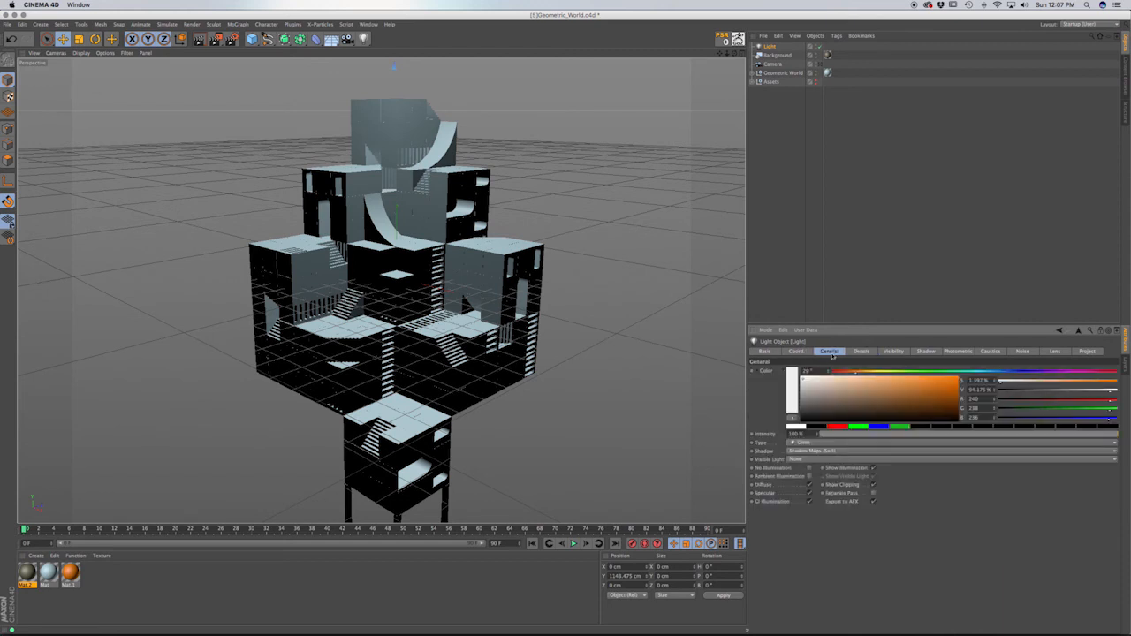
click(893, 352)
click(862, 351)
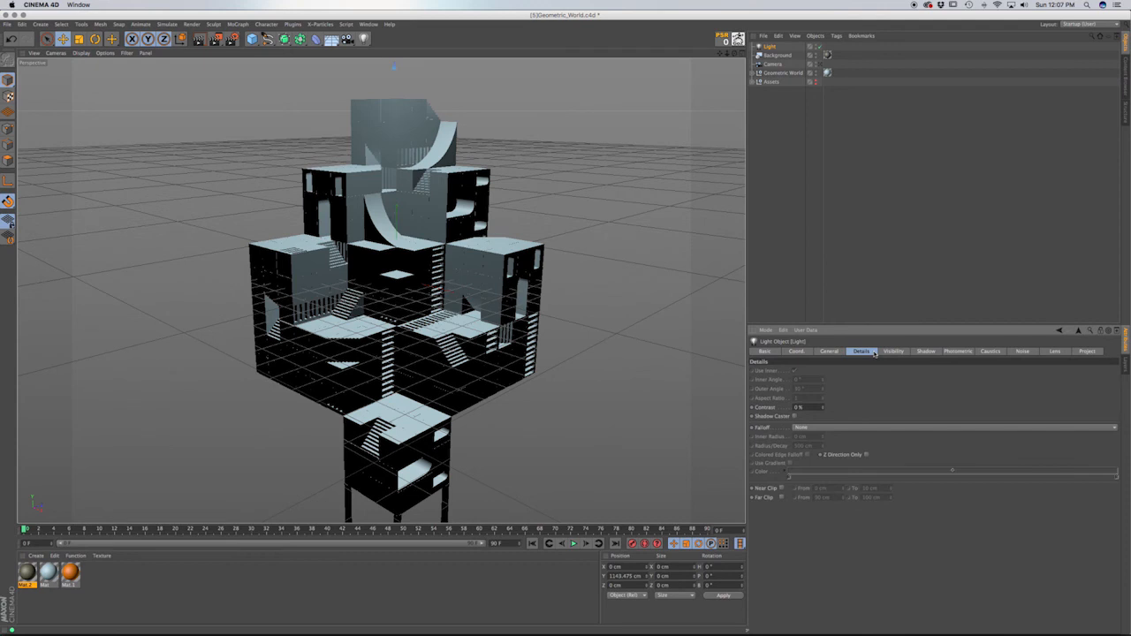
click(805, 428)
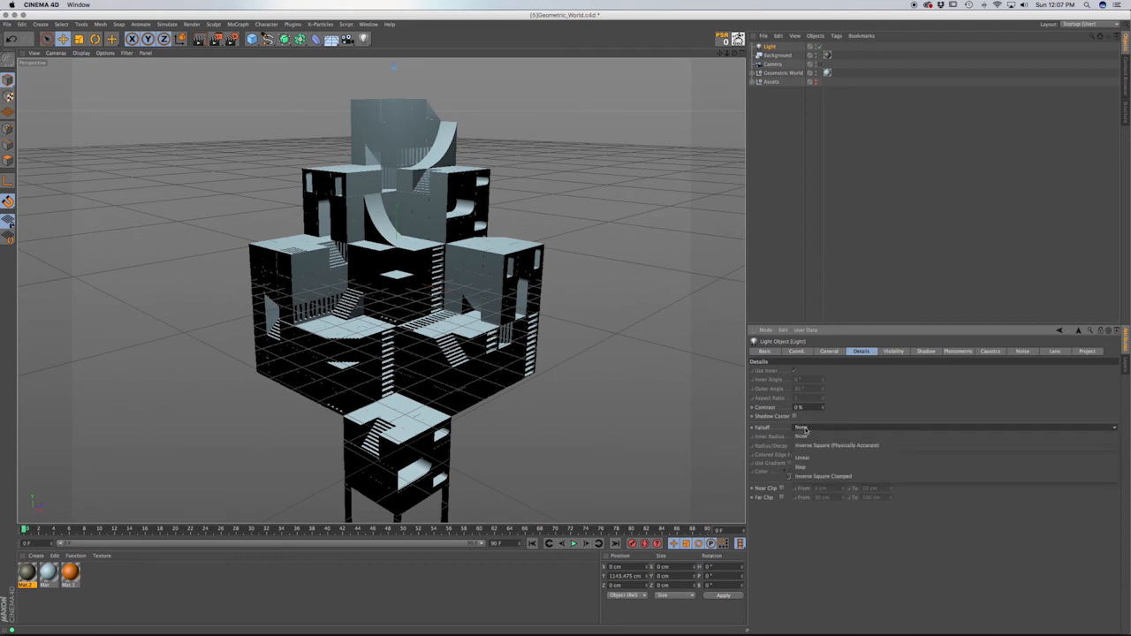
click(855, 446)
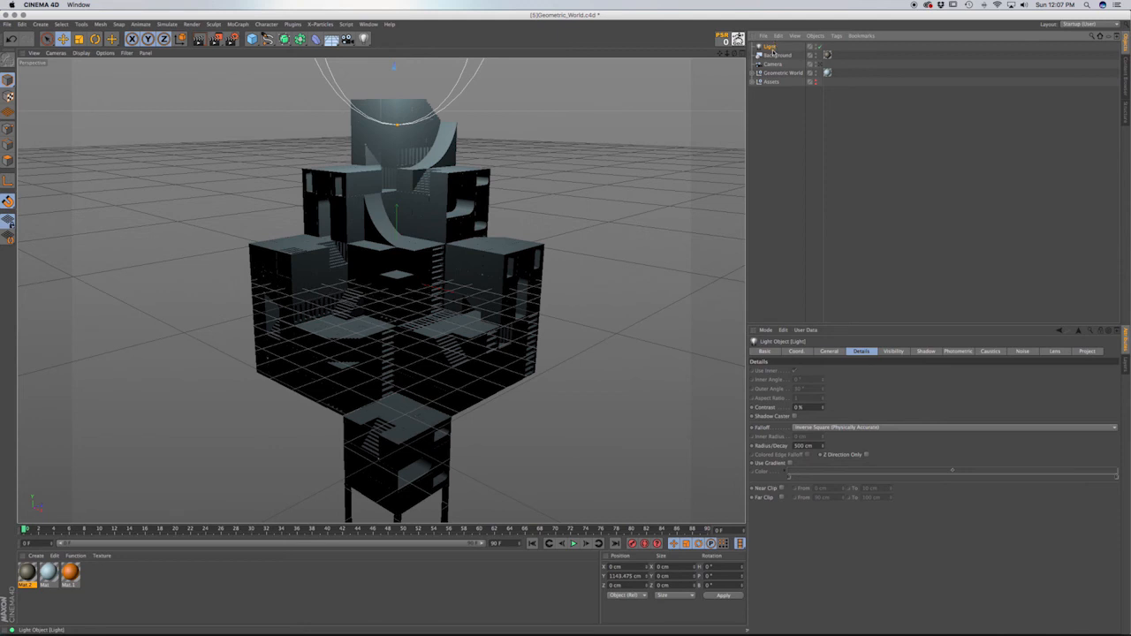
Duplicate the light, place the copy beside the building at about X 1069, Y 279, Z 53 cm, and enlarge its falloff radius to about 605 cm.
key(ctrl+c)
key(ctrl+v)
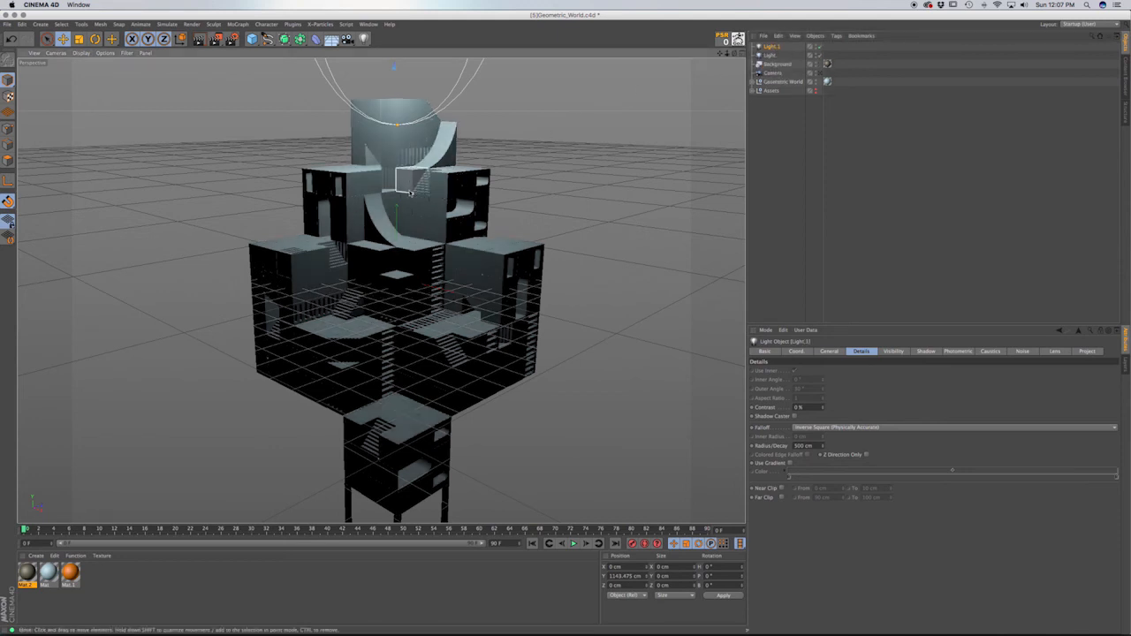
alt+drag(509, 174, 629, 362)
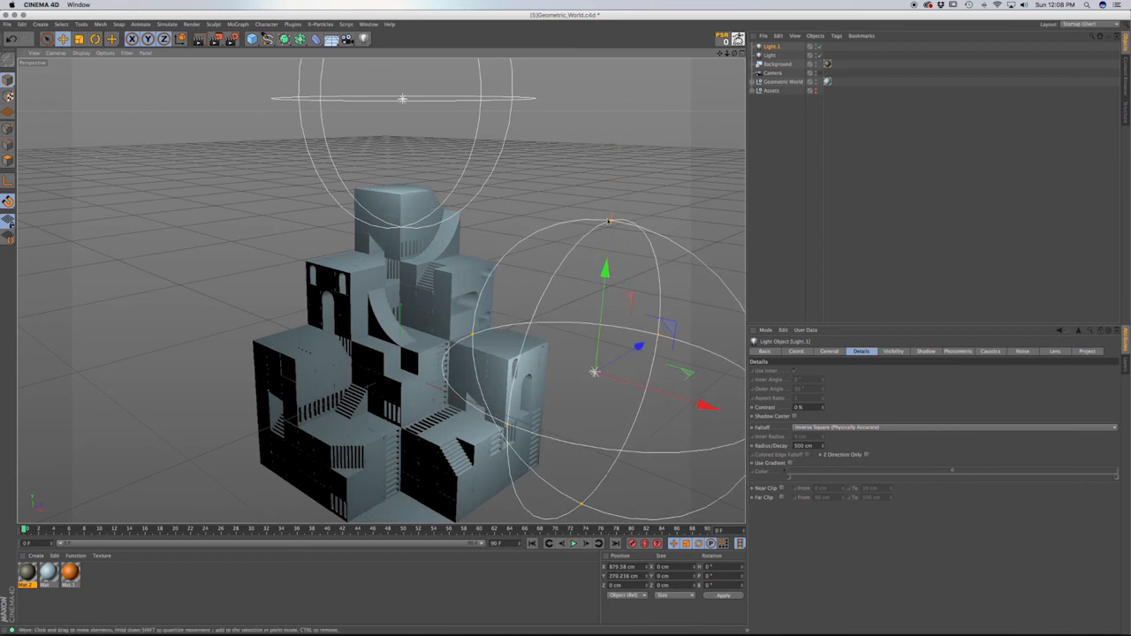
mouse_move(609, 221)
mouse_down()
mouse_move(615, 168)
mouse_move(616, 198)
mouse_move(617, 186)
mouse_up()
drag(598, 373, 697, 358)
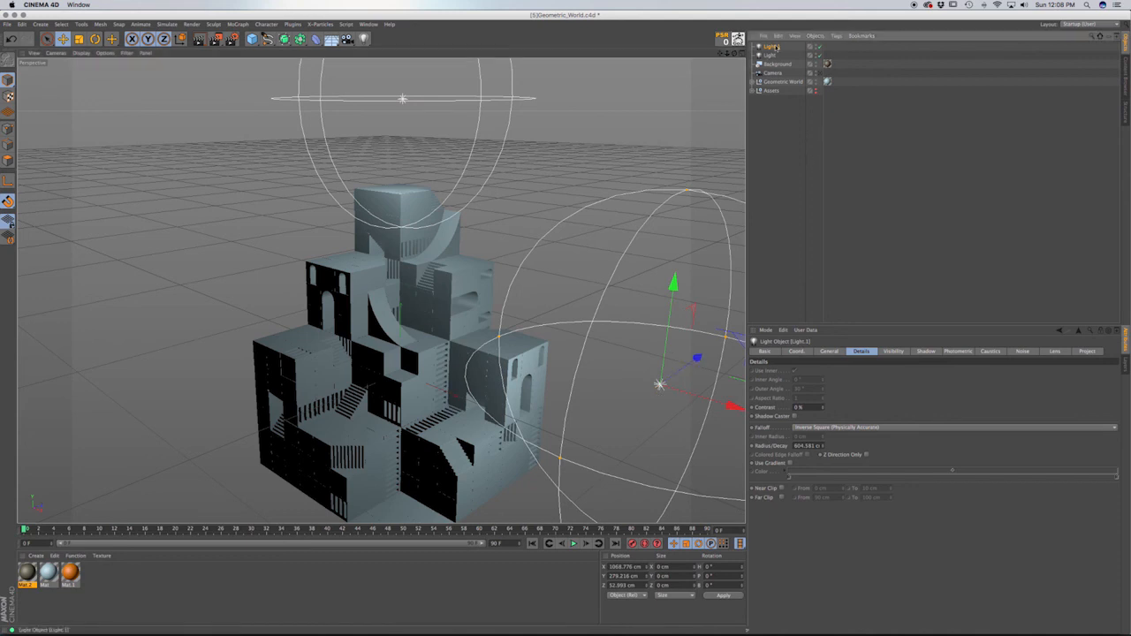
Tint the side light a warmer beige and the overhead light a very pale cyan-blue.
click(829, 352)
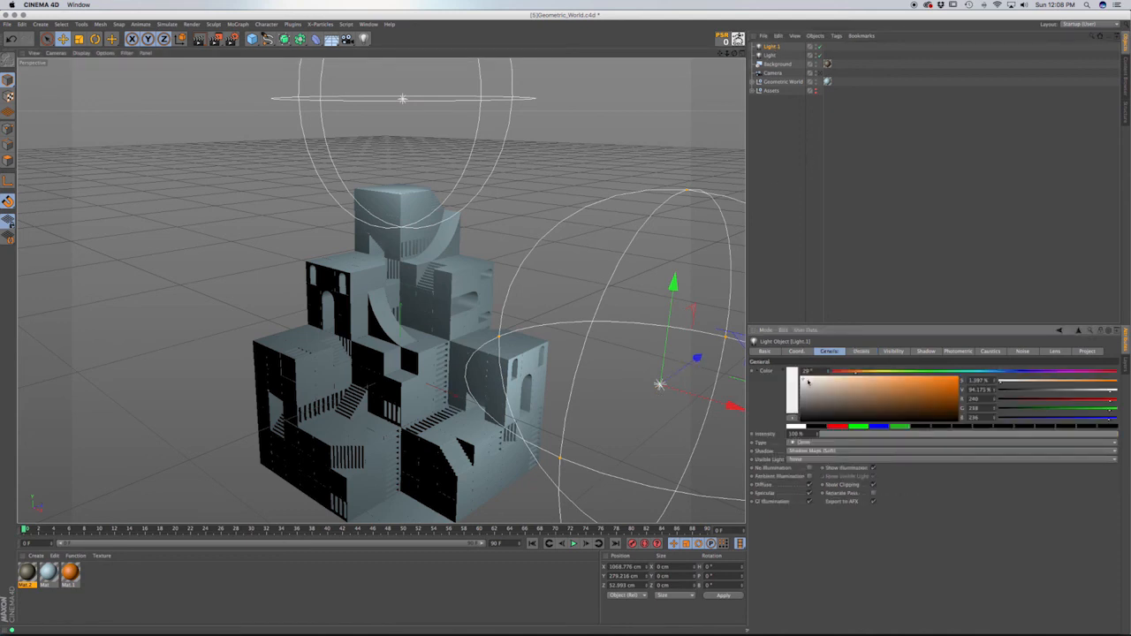
drag(805, 381, 822, 387)
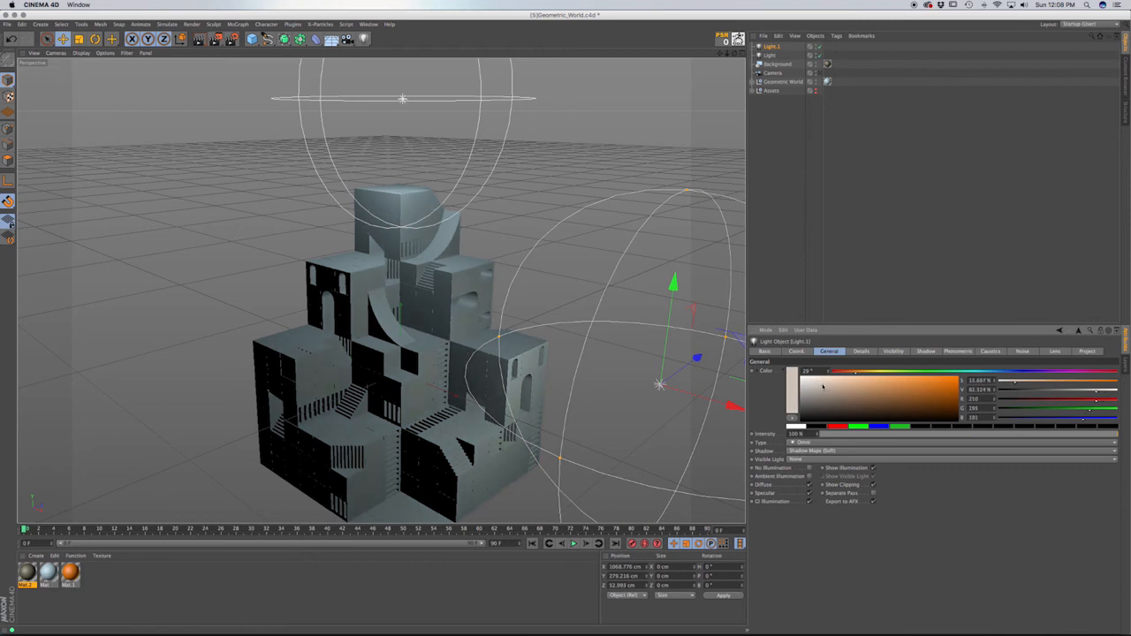
click(769, 55)
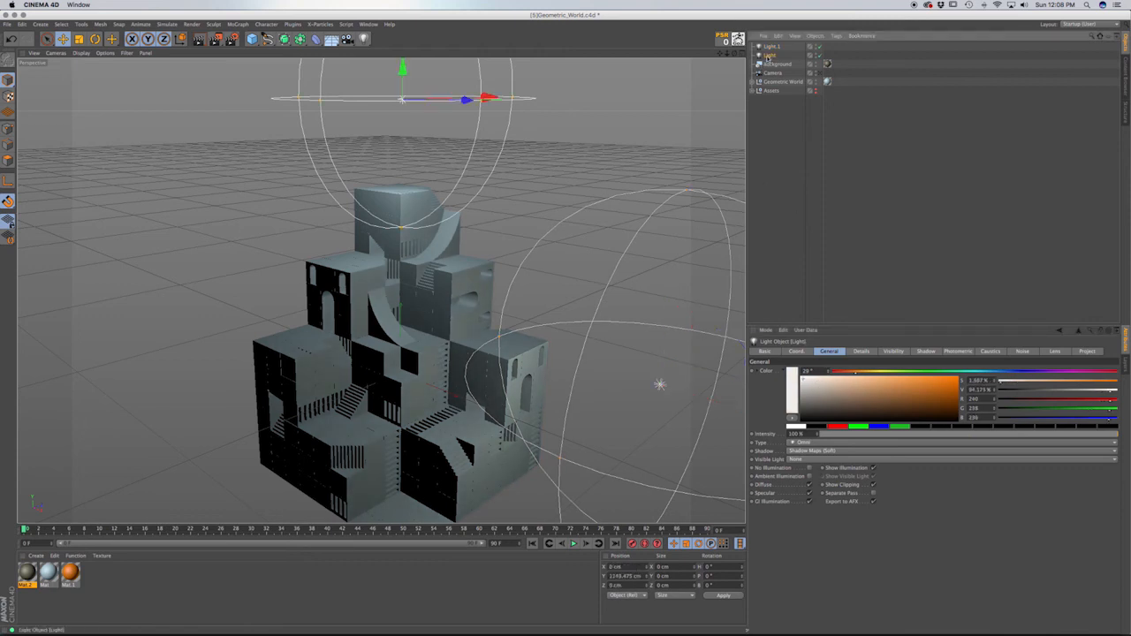
drag(859, 374, 986, 371)
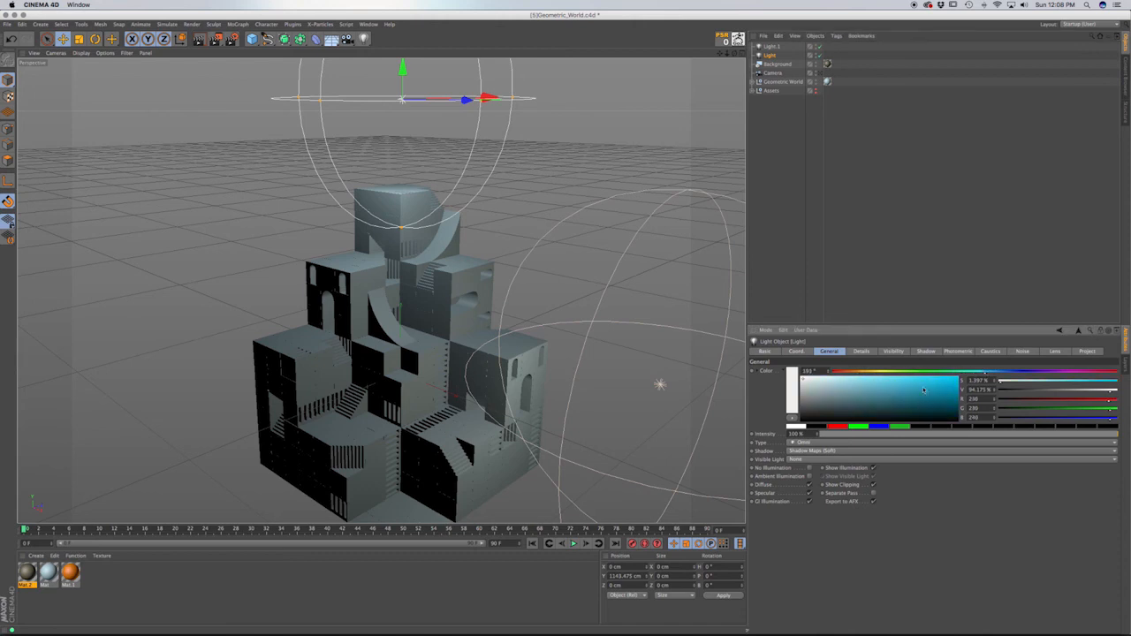
drag(846, 382, 816, 382)
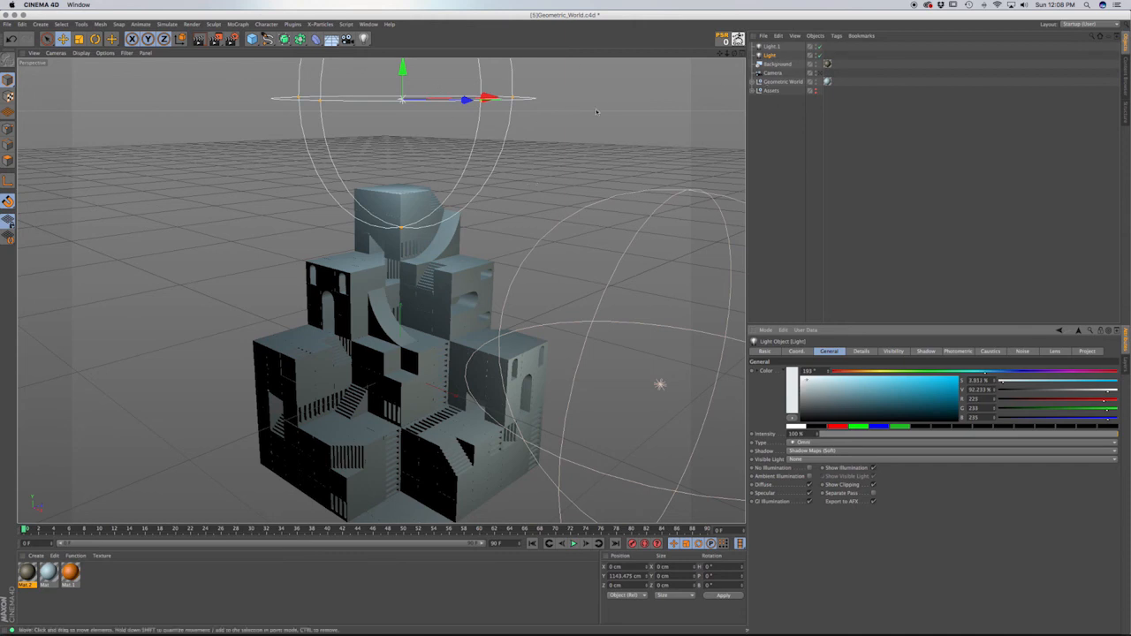
Enlarge the overhead light's falloff radius and raise the light to about Y 1341 cm.
drag(519, 103, 606, 109)
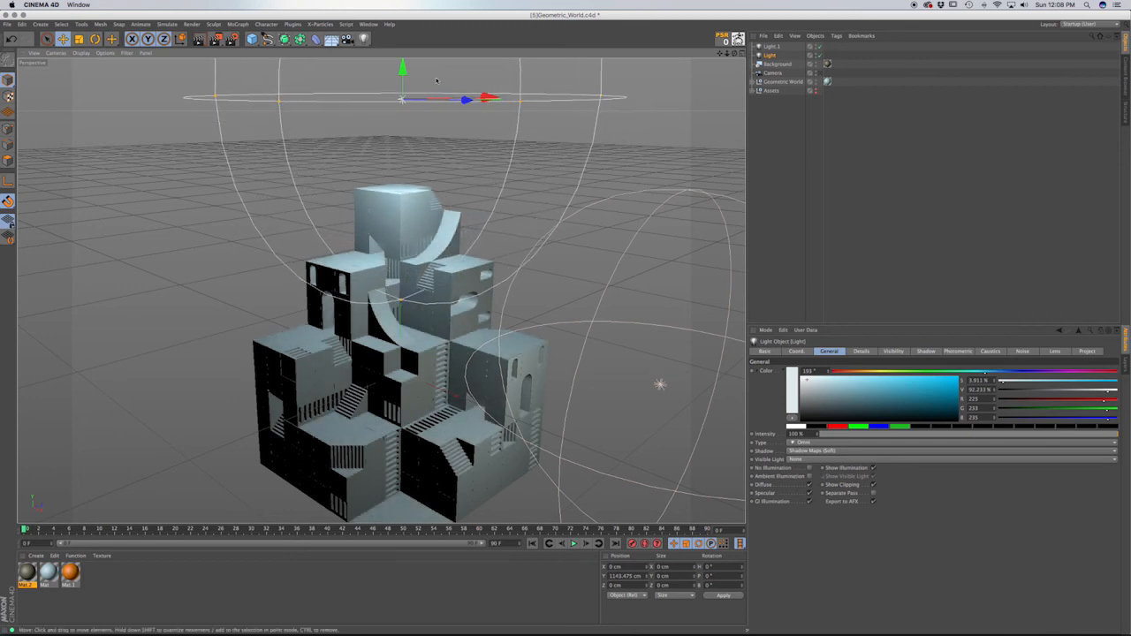
mouse_move(402, 61)
mouse_down()
mouse_move(402, 26)
mouse_move(402, 70)
mouse_up()
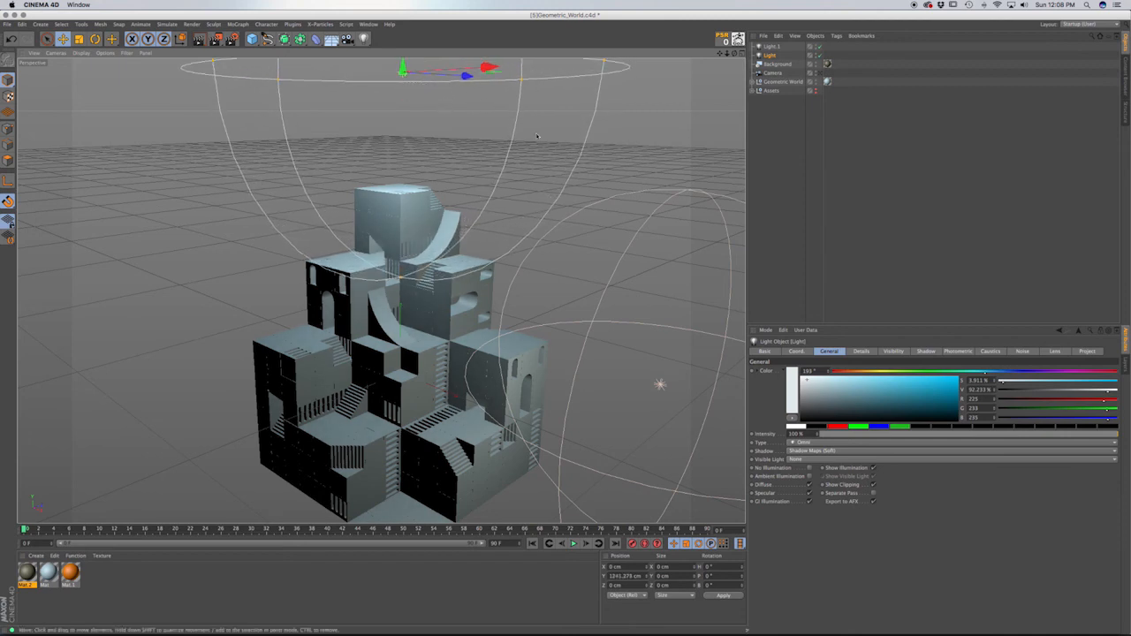
Duplicate the side light to the building's dark side at about X 3, Y 82, Z -871 cm, with a smaller falloff radius.
click(736, 234)
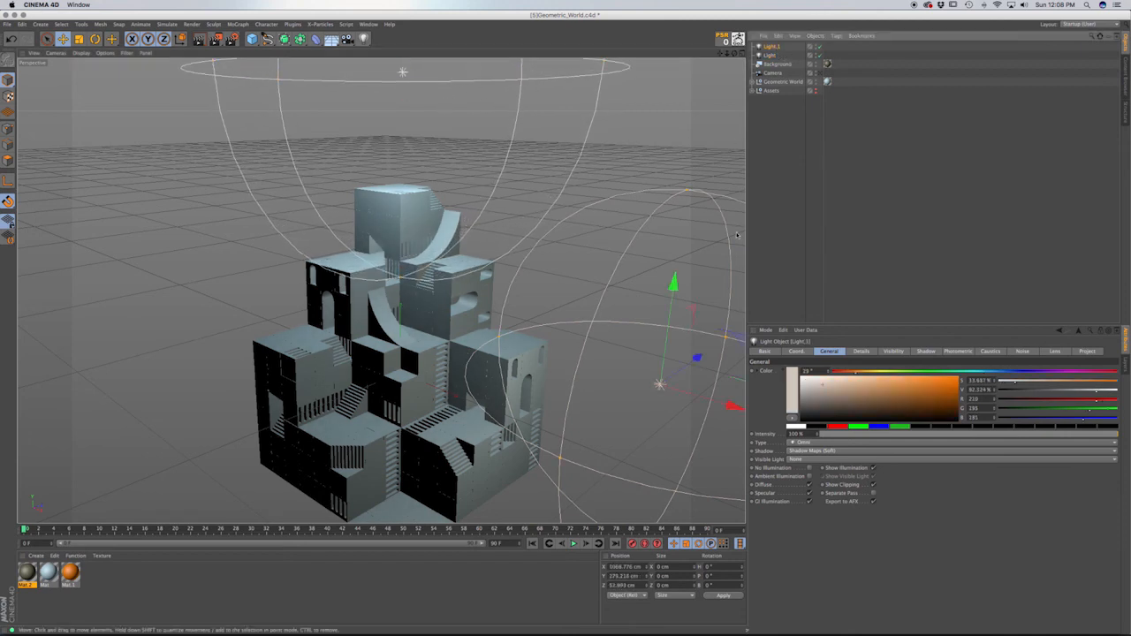
drag(735, 406, 500, 395)
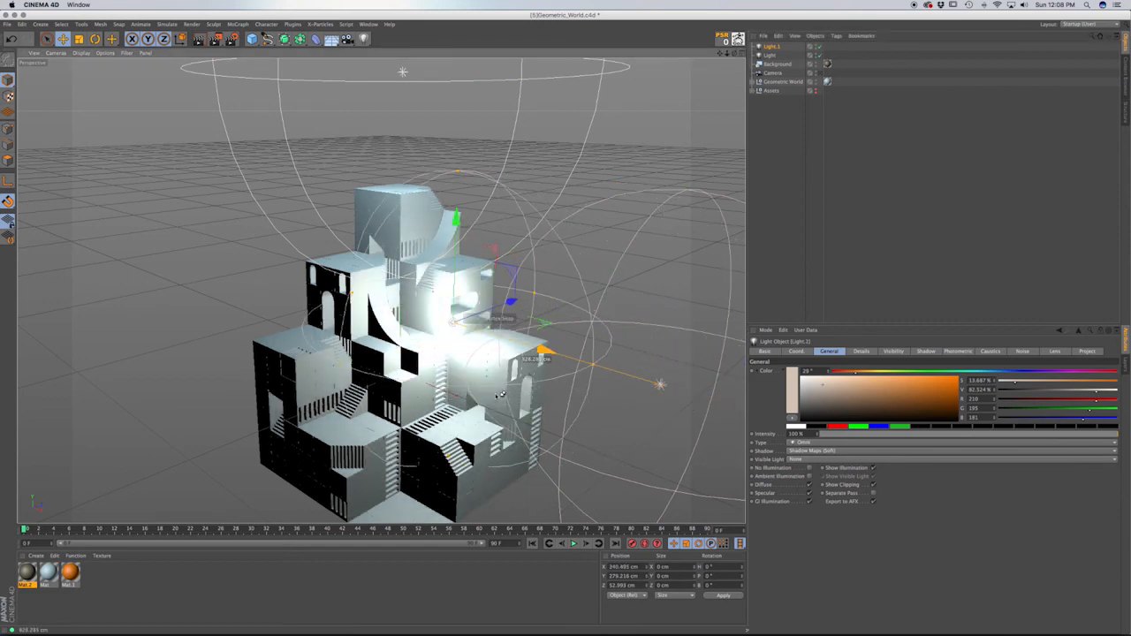
ctrl+drag(505, 305, 262, 403)
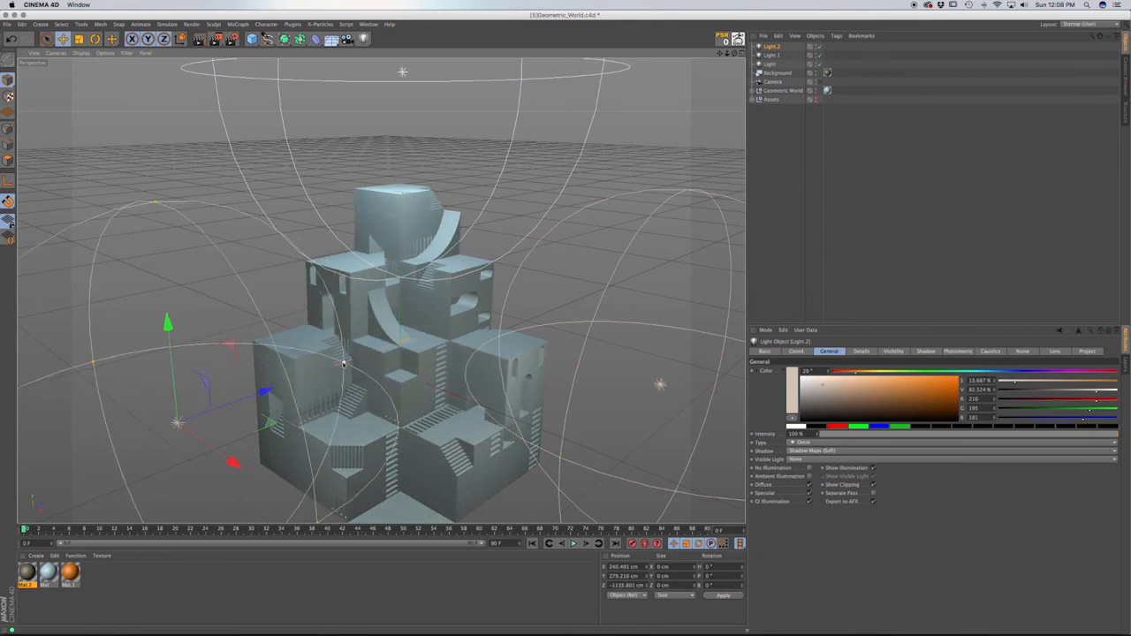
mouse_move(343, 363)
mouse_down()
mouse_move(268, 391)
mouse_move(344, 363)
mouse_up()
drag(265, 292, 292, 393)
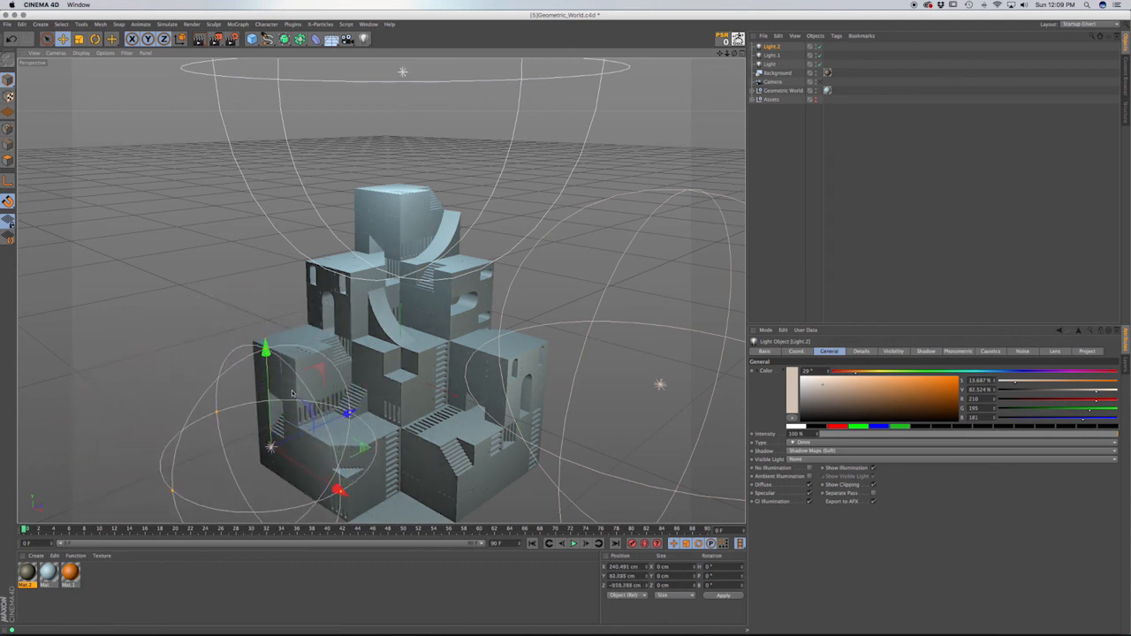
drag(338, 488, 292, 460)
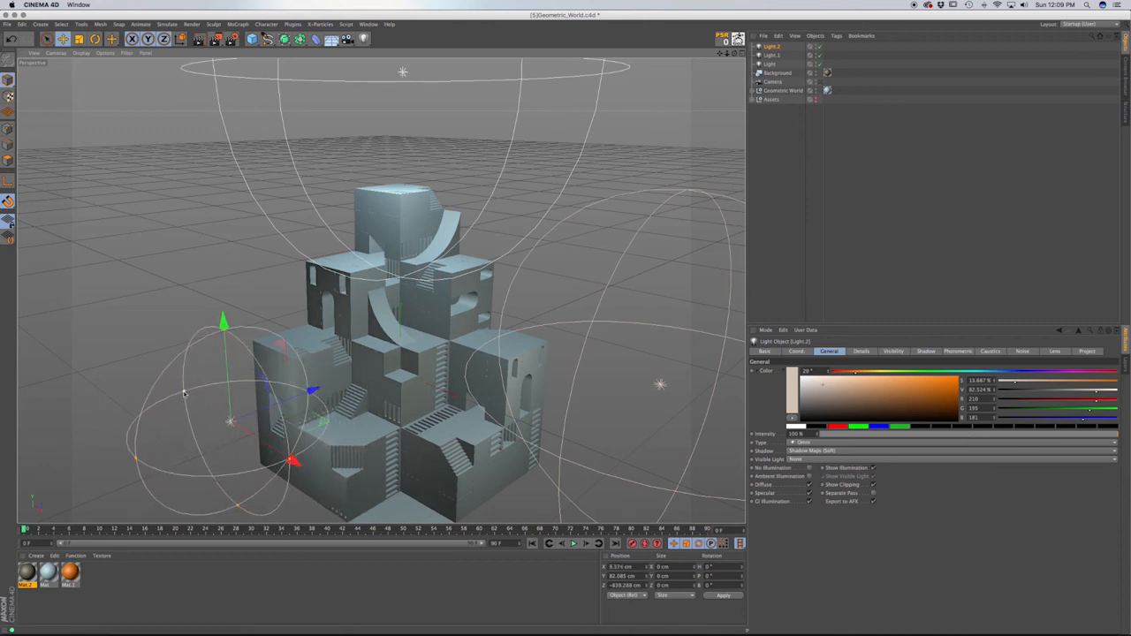
drag(310, 391, 294, 398)
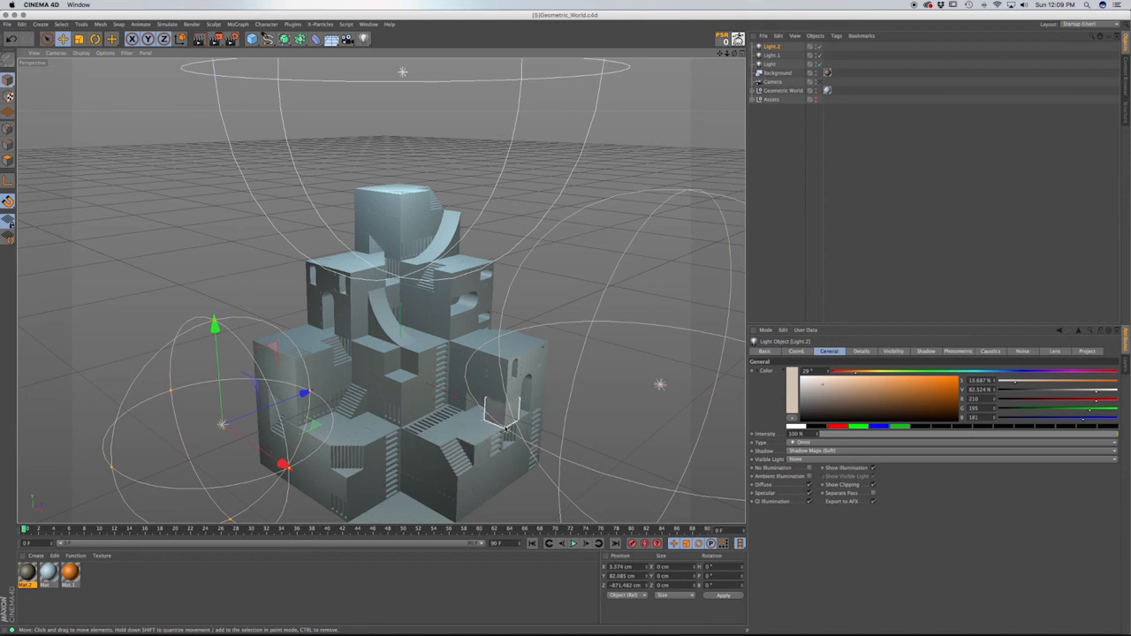
Duplicate Light.2 and place the copy far behind the building at about X -1428, Y 82, Z 2690 cm.
alt+drag(496, 415, 467, 446)
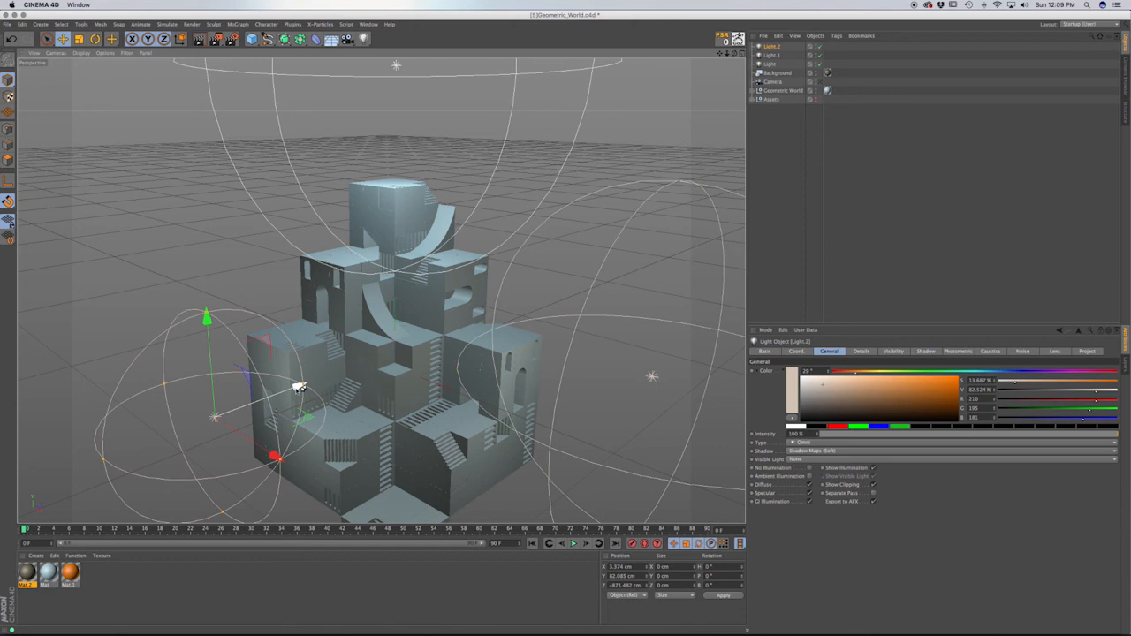
drag(298, 387, 703, 238)
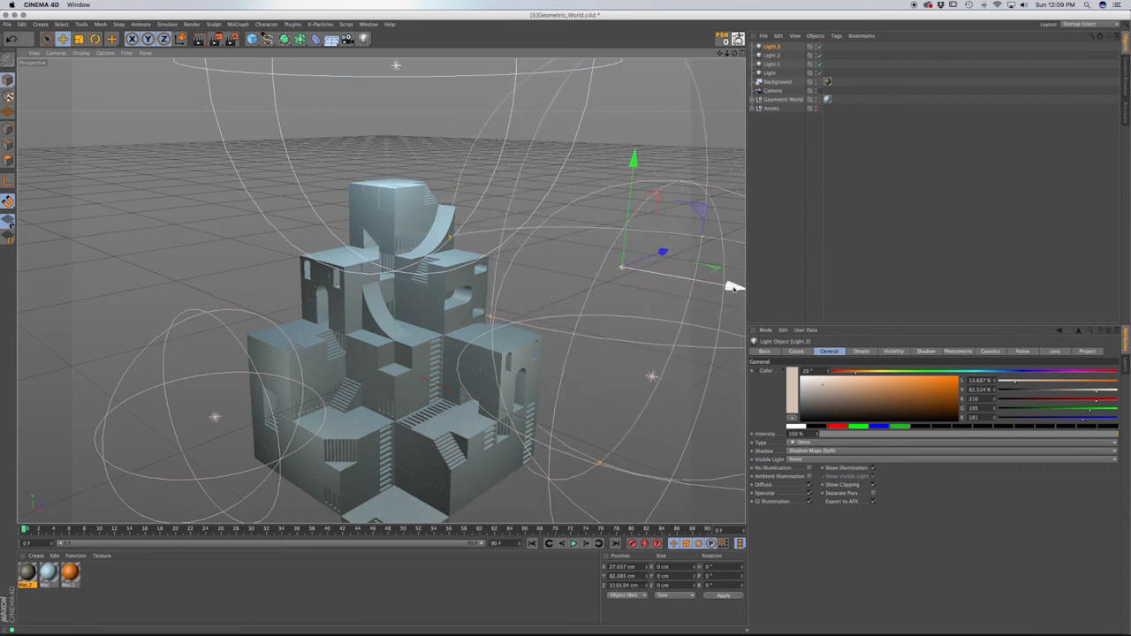
drag(733, 286, 586, 244)
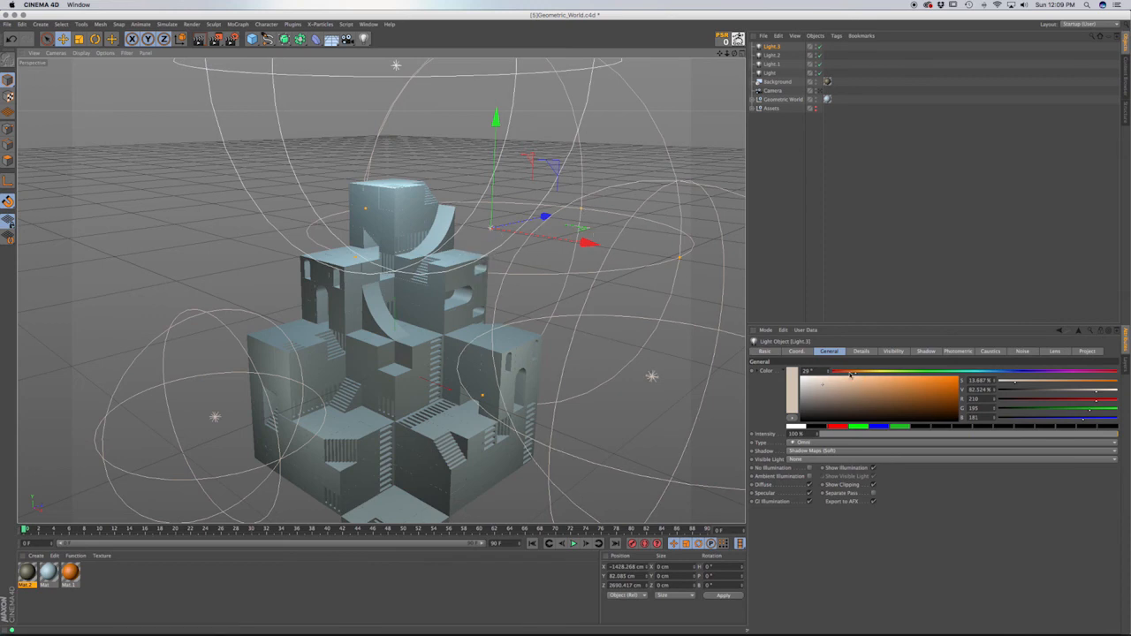
Color the rear light blue with a hue of 202°, set its intensity to 143%, lower it, and move it back to about Z 2874 cm.
drag(851, 374, 995, 377)
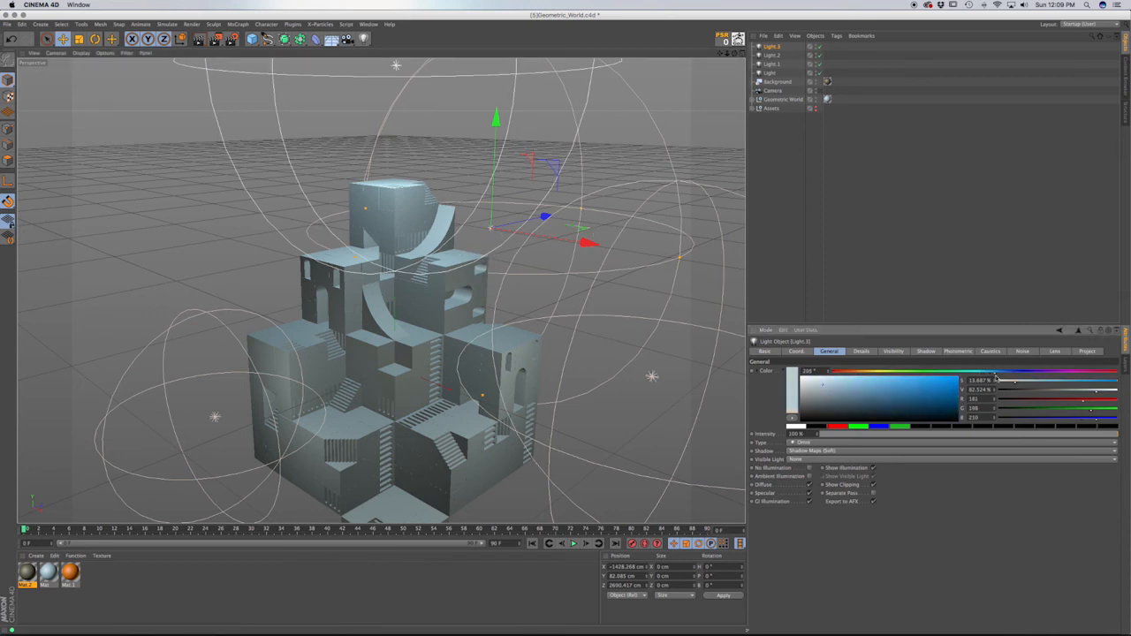
click(878, 387)
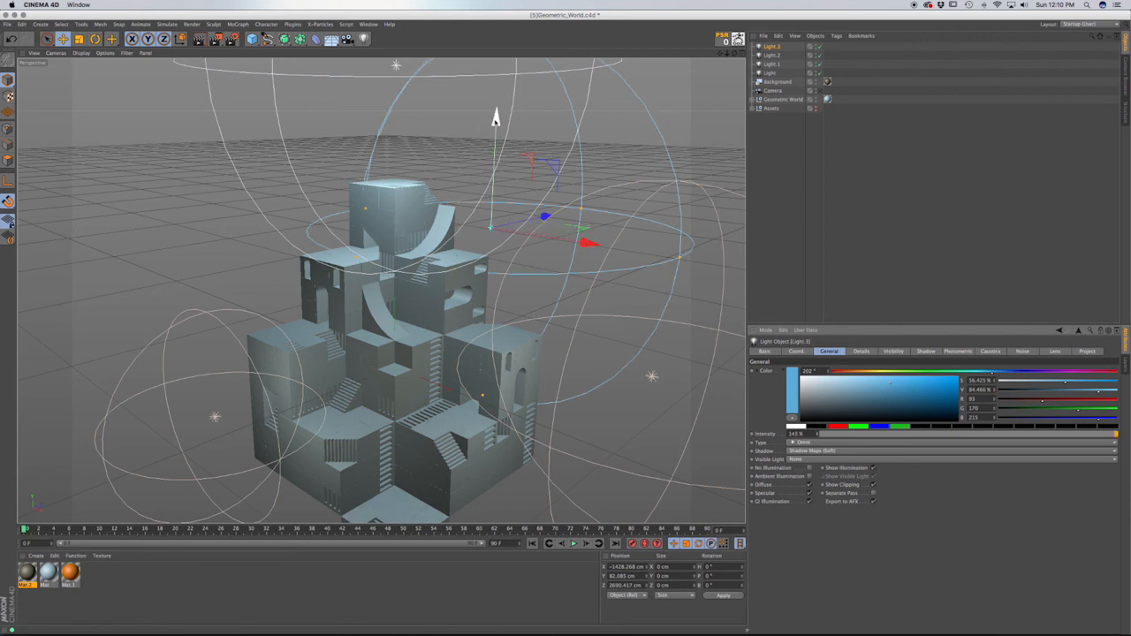
drag(497, 116, 497, 144)
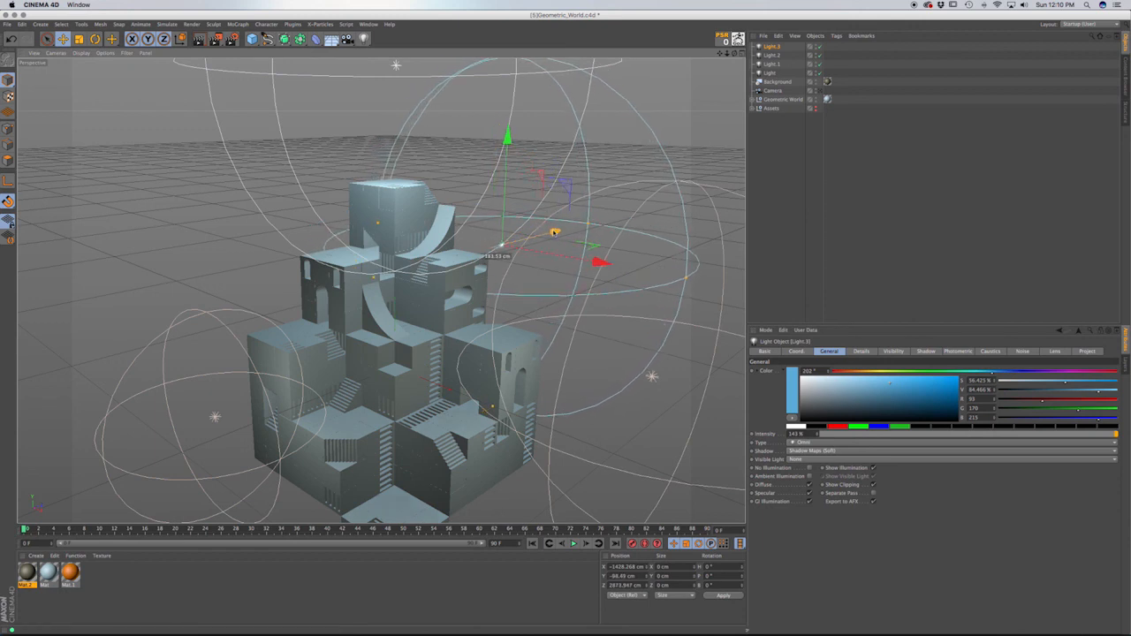
Reduce the intensity of Light.2 to about 85% and Light.1 to 91%, and save the scene.
click(772, 55)
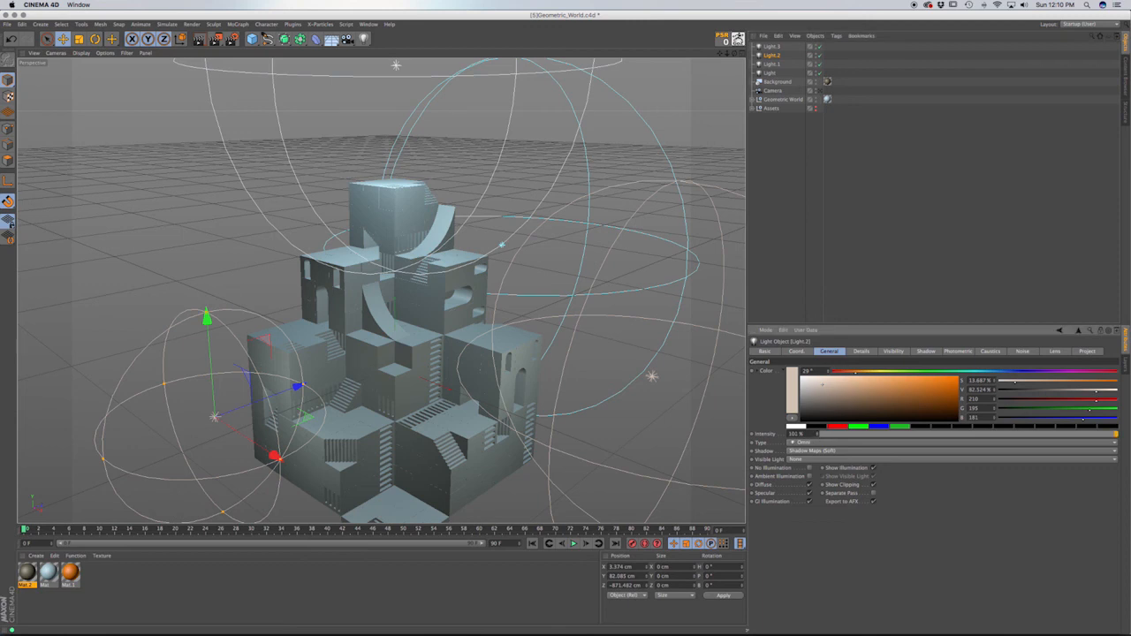
drag(817, 434, 816, 434)
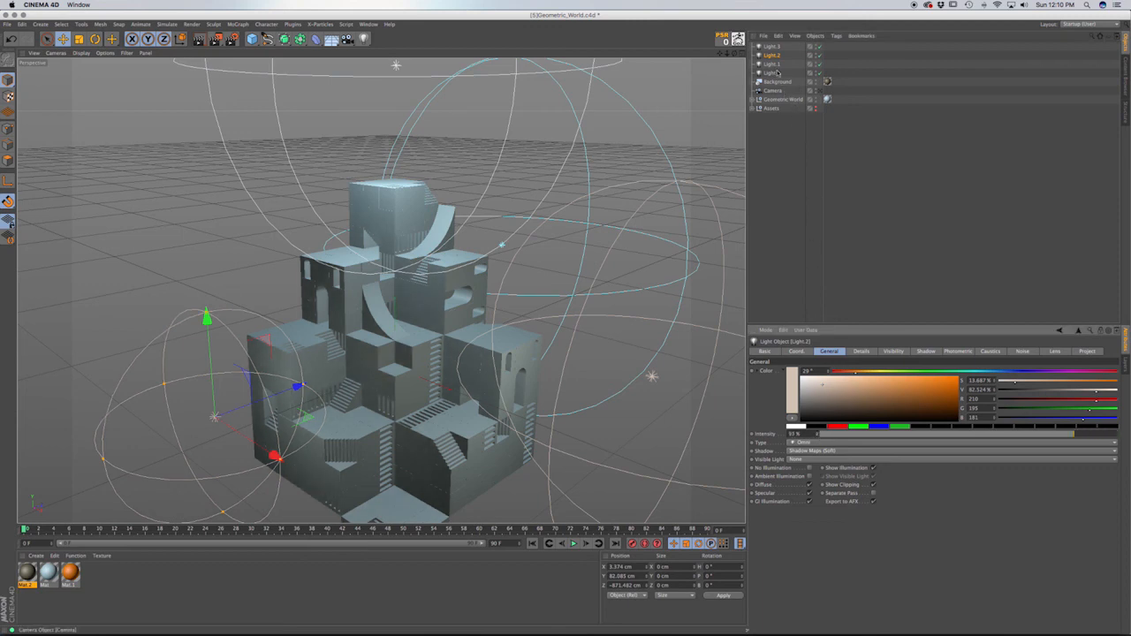
key(Down)
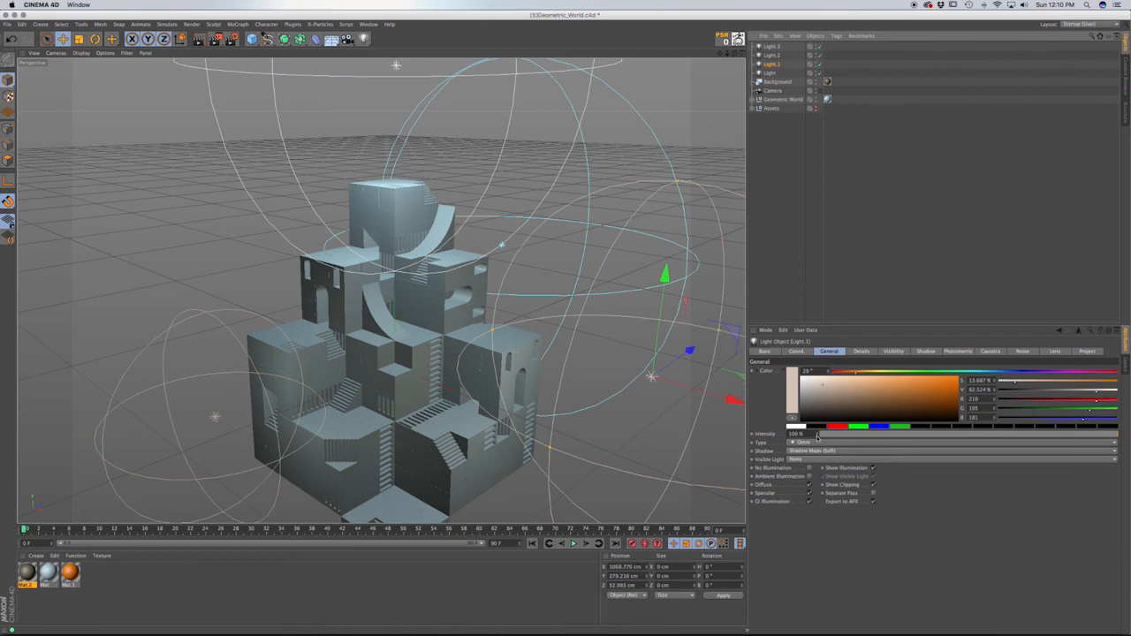
drag(818, 434, 817, 432)
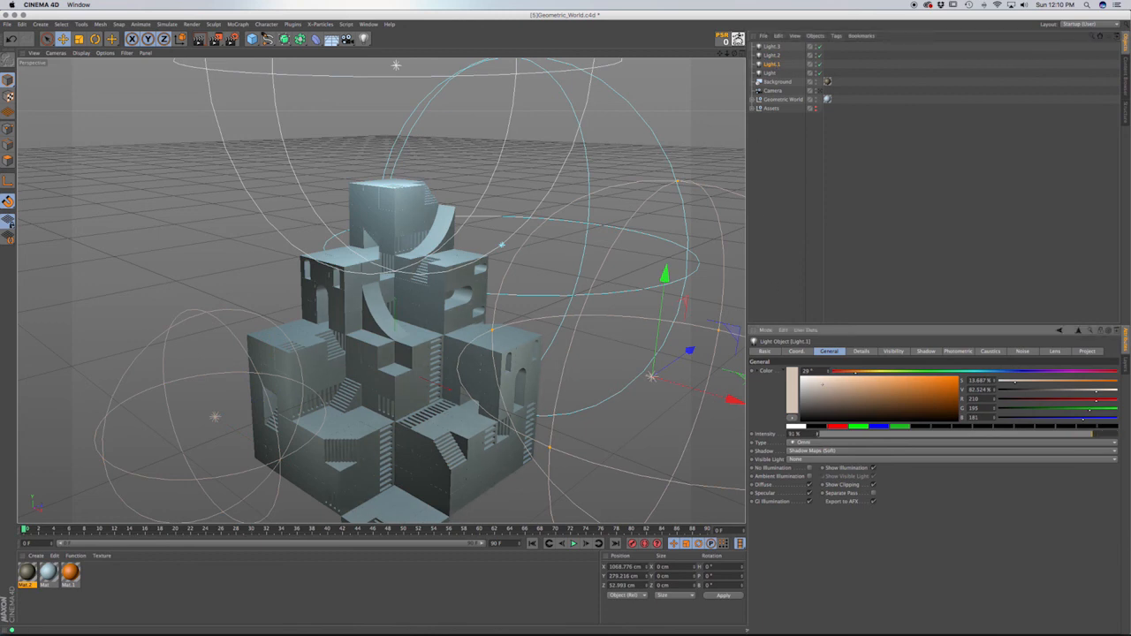
key(super+s)
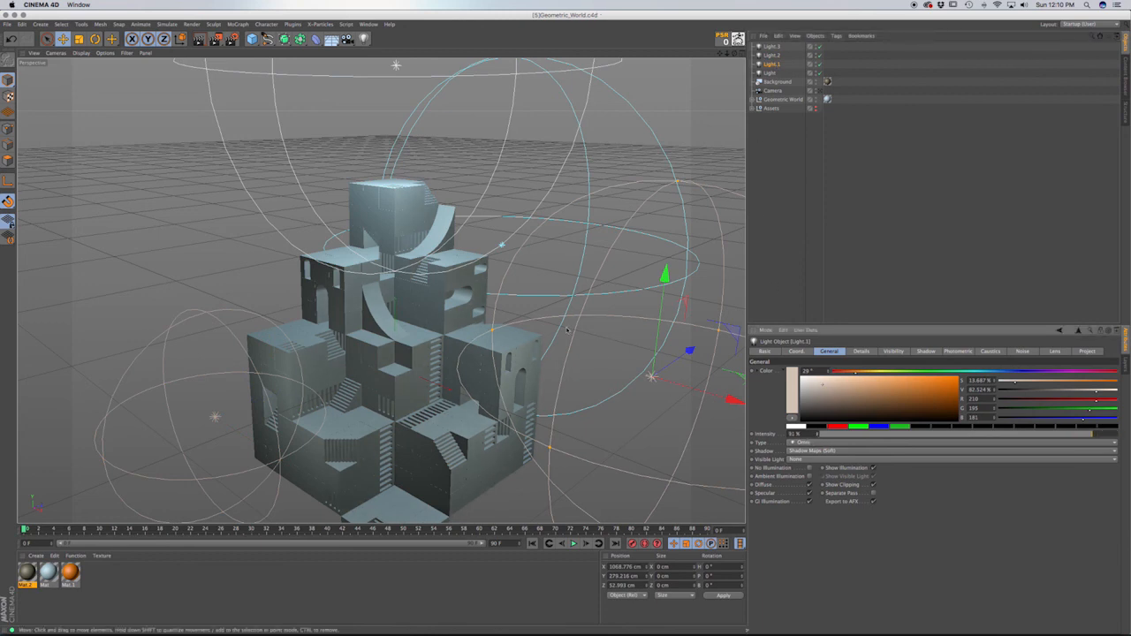
Look through the scene camera and render a test image of the building in the Picture Viewer.
click(821, 91)
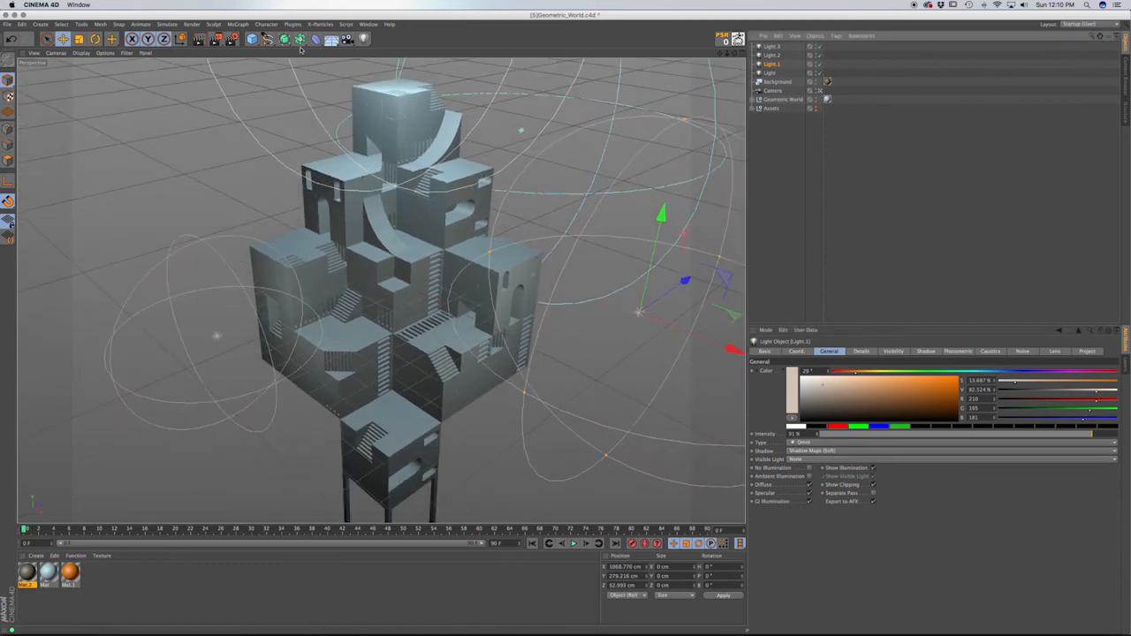
click(214, 39)
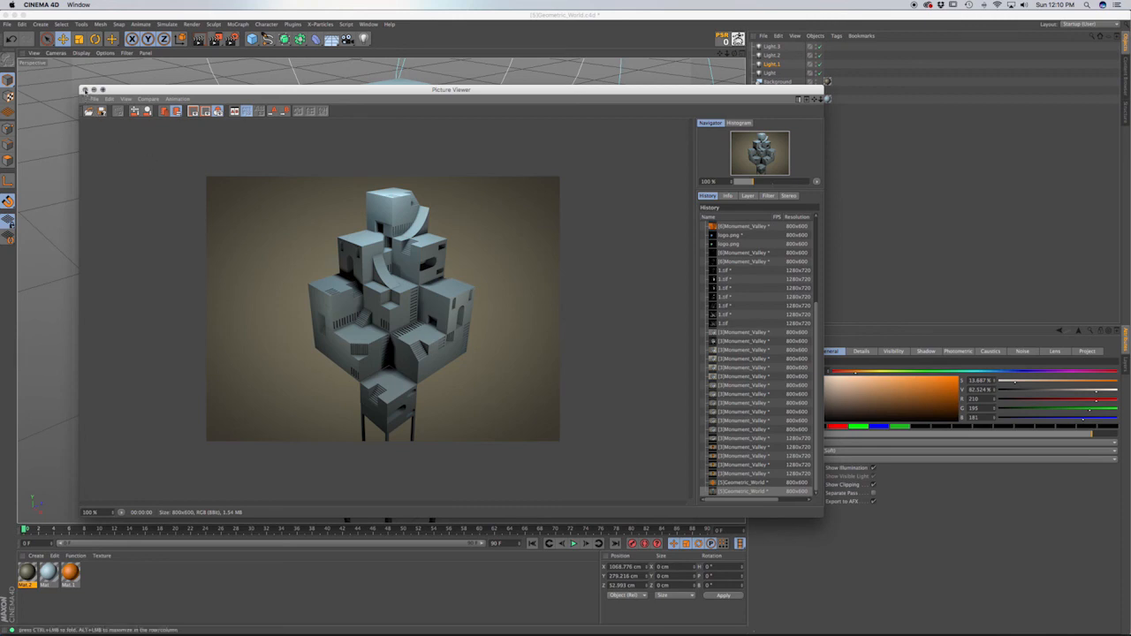
click(84, 90)
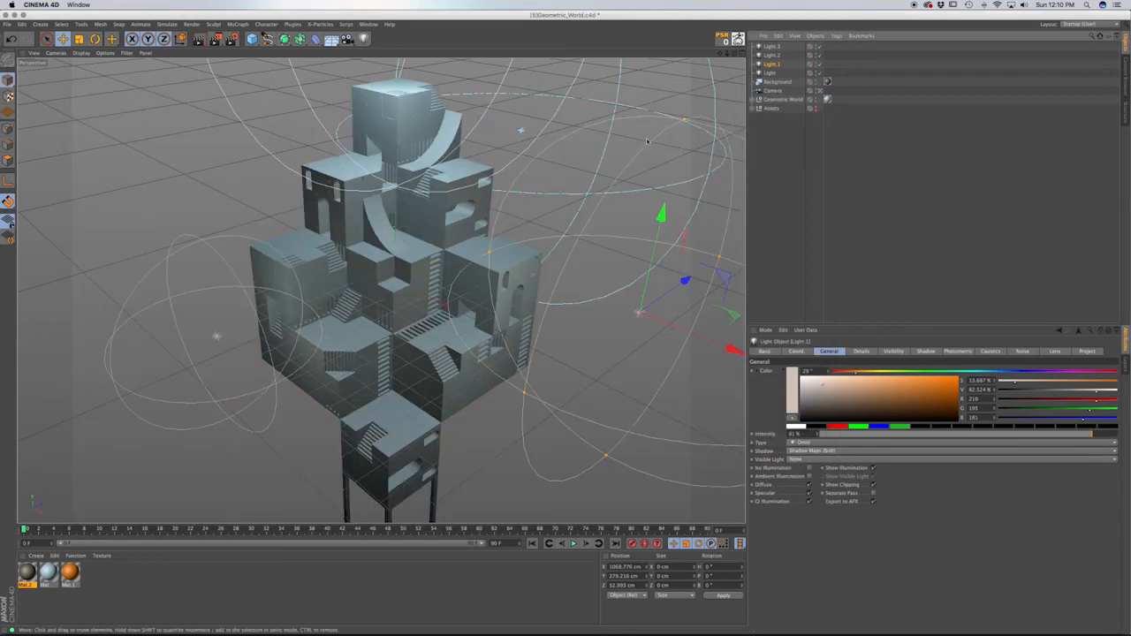
Slightly enlarge the falloff radius of Light.1, and expand the falloff of the rear light Light.3 so it reaches further across the building.
drag(689, 124, 698, 118)
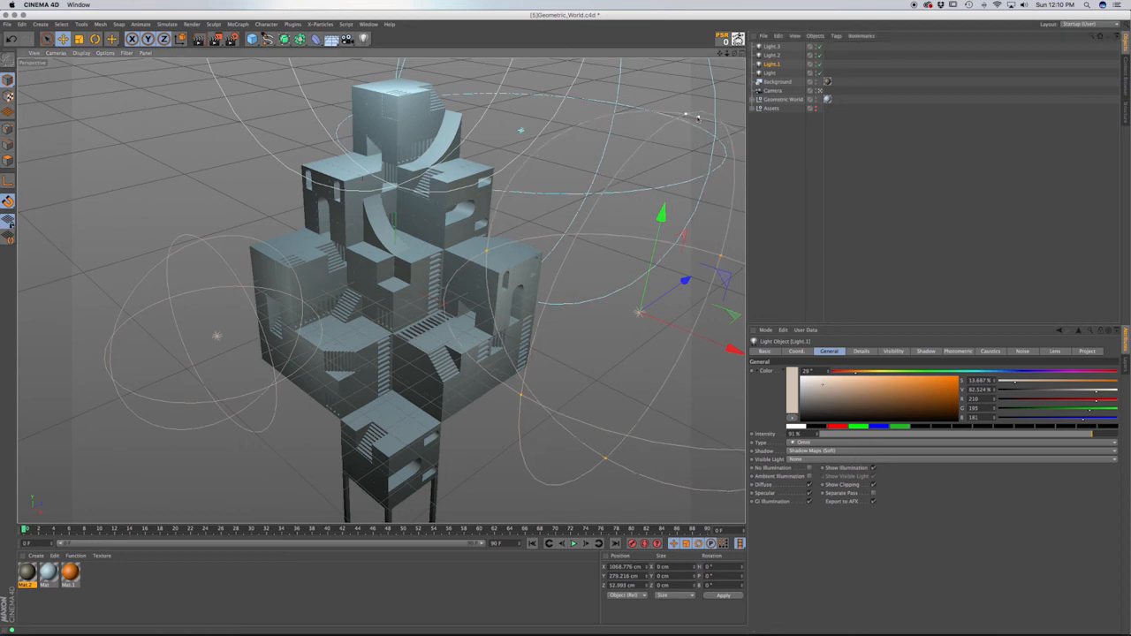
click(769, 56)
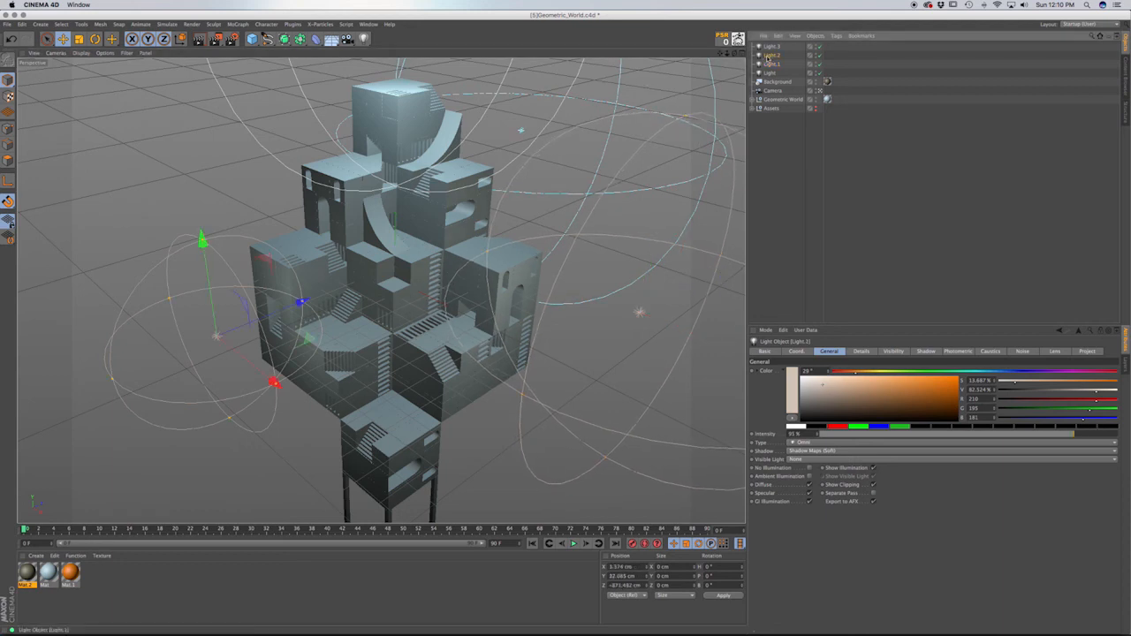
click(771, 46)
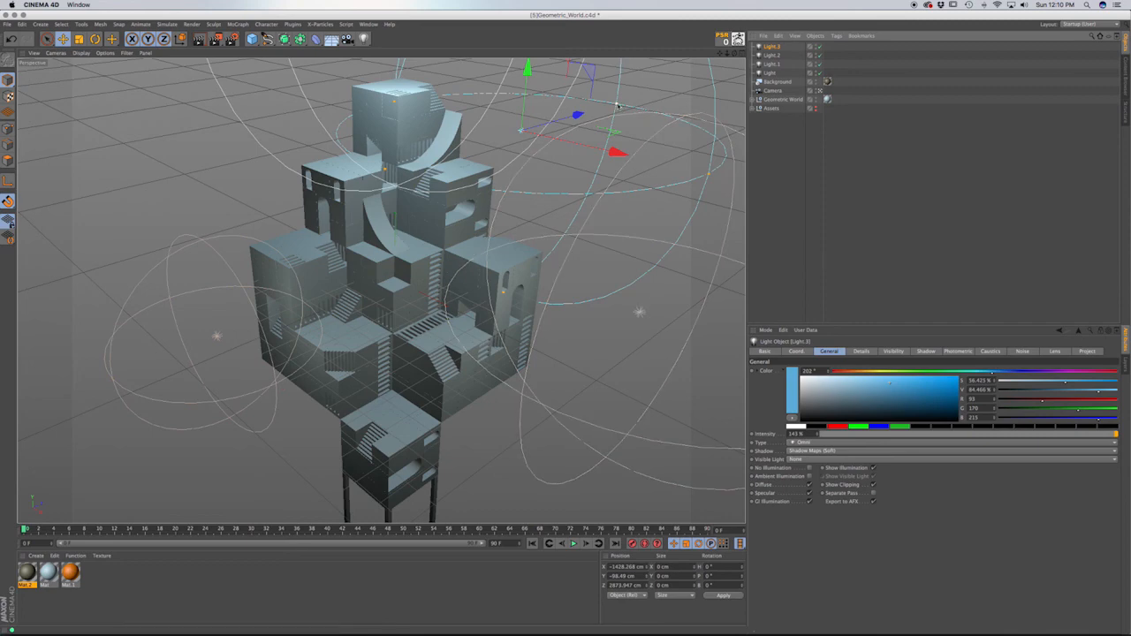
drag(635, 102, 673, 102)
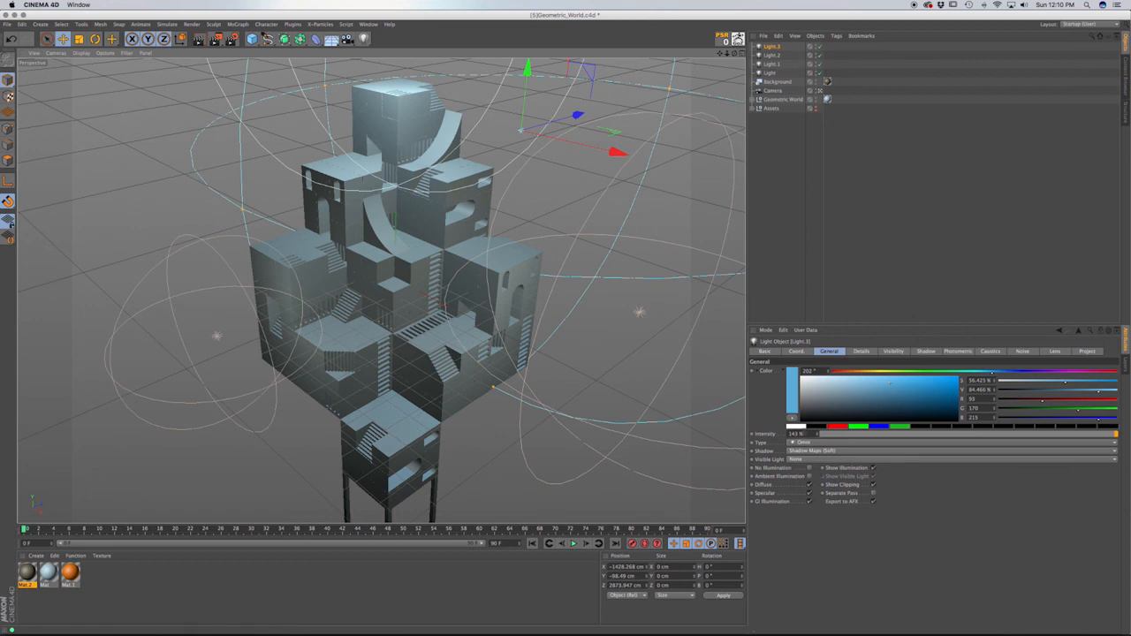
Test-render the scene with the rear blue light at about 125% intensity, and raise its intensity to 184%.
drag(818, 435, 816, 435)
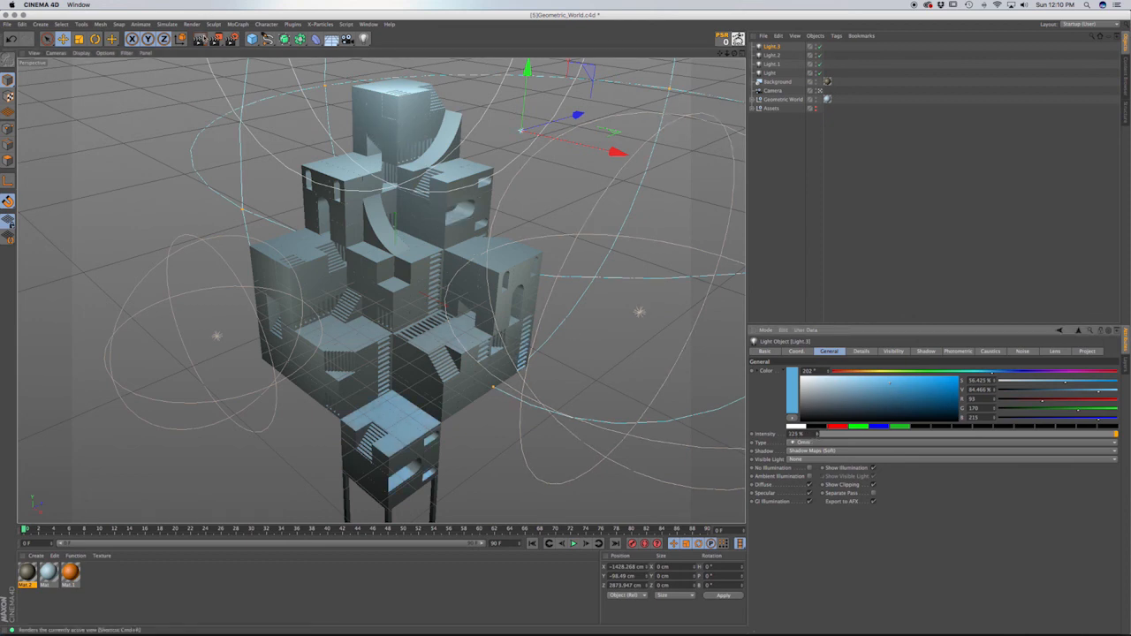
click(216, 39)
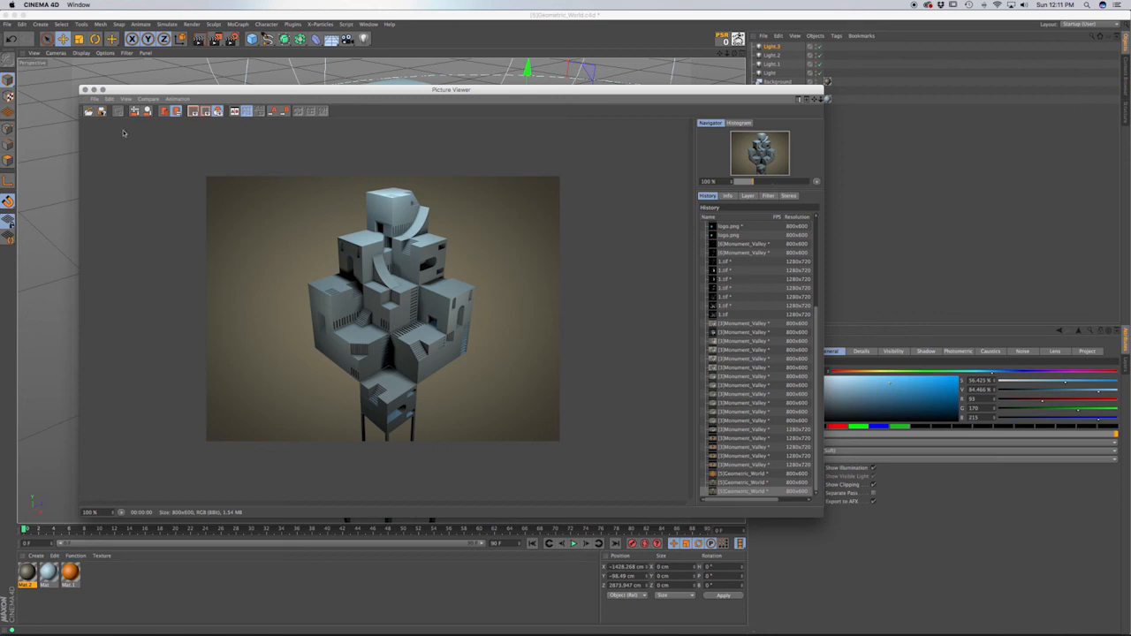
click(85, 90)
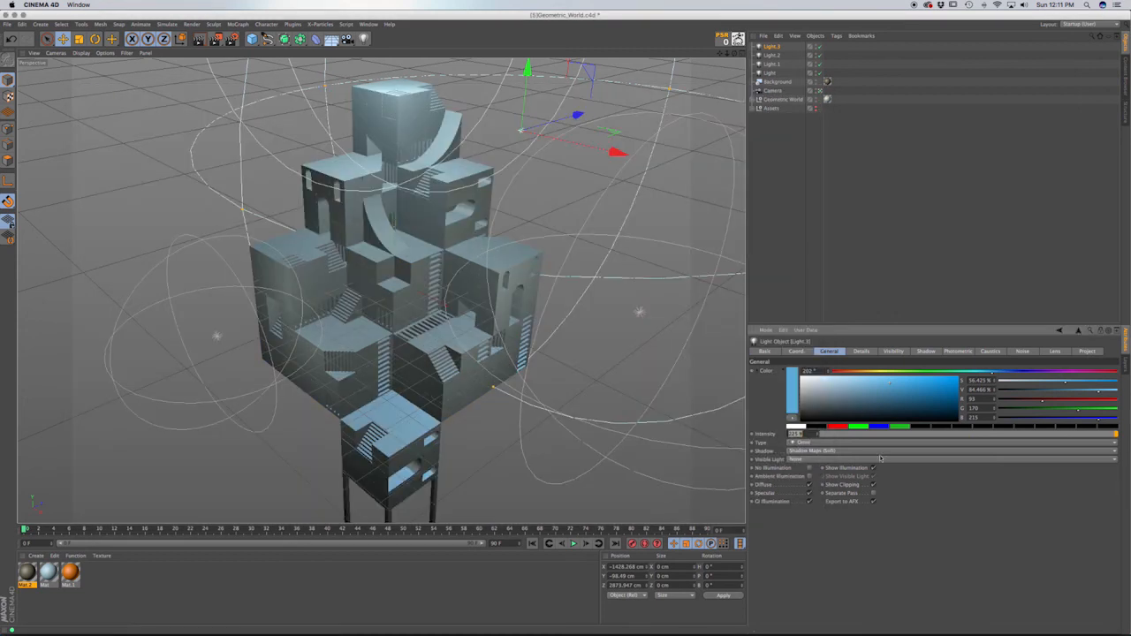
key(Return)
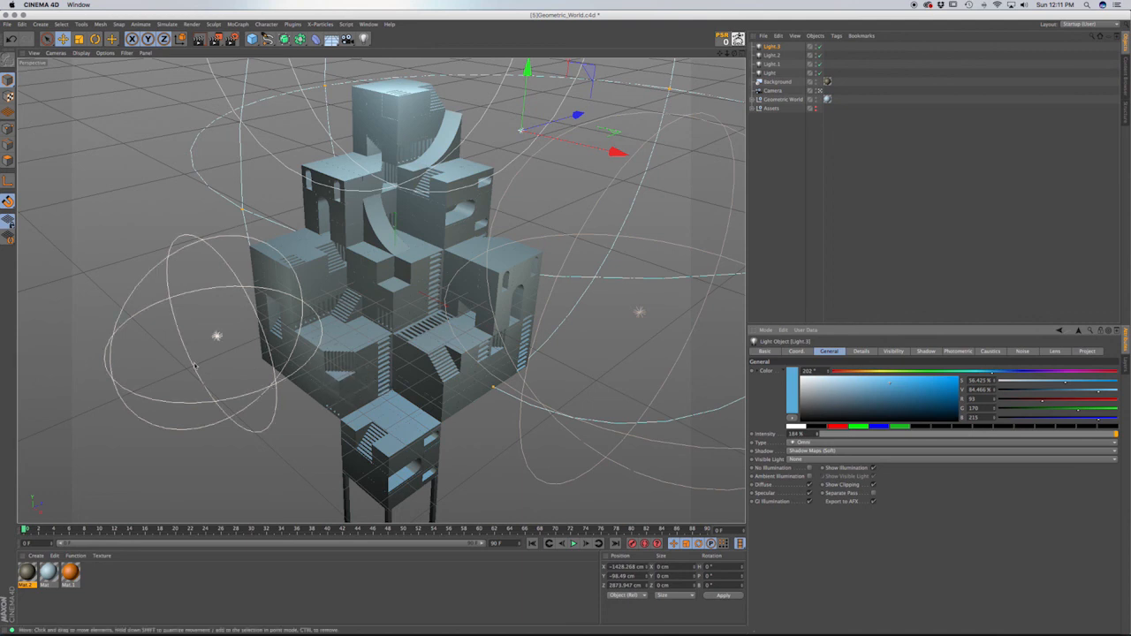
Give Light.2 a slightly darker beige of about 19% saturation and 77% value, with 96% intensity and a slightly larger falloff radius.
click(214, 339)
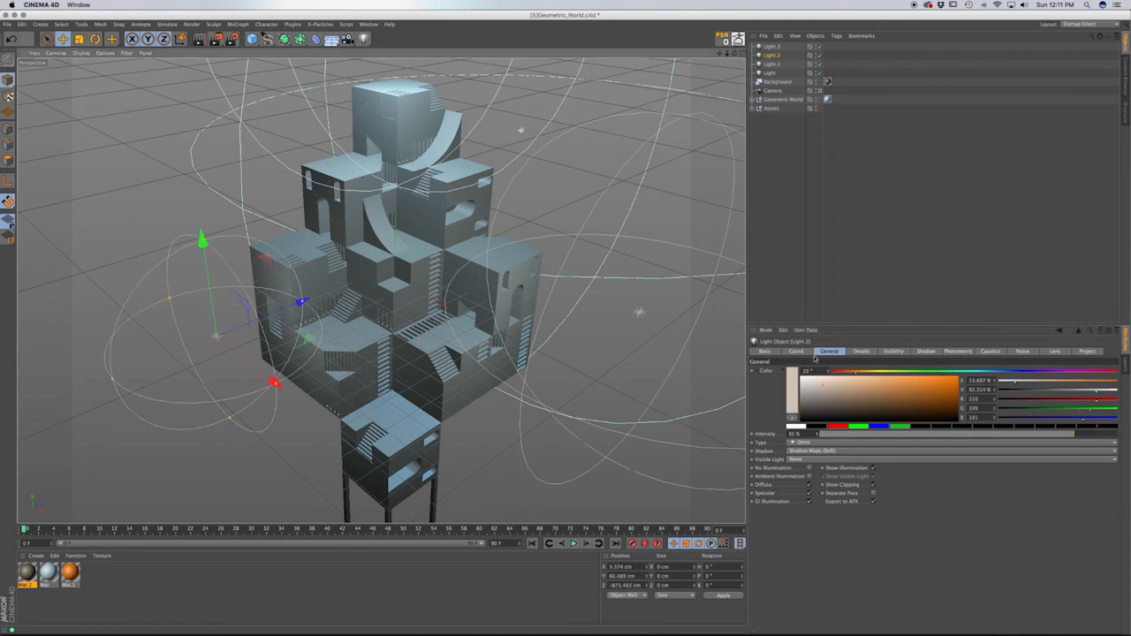
click(826, 387)
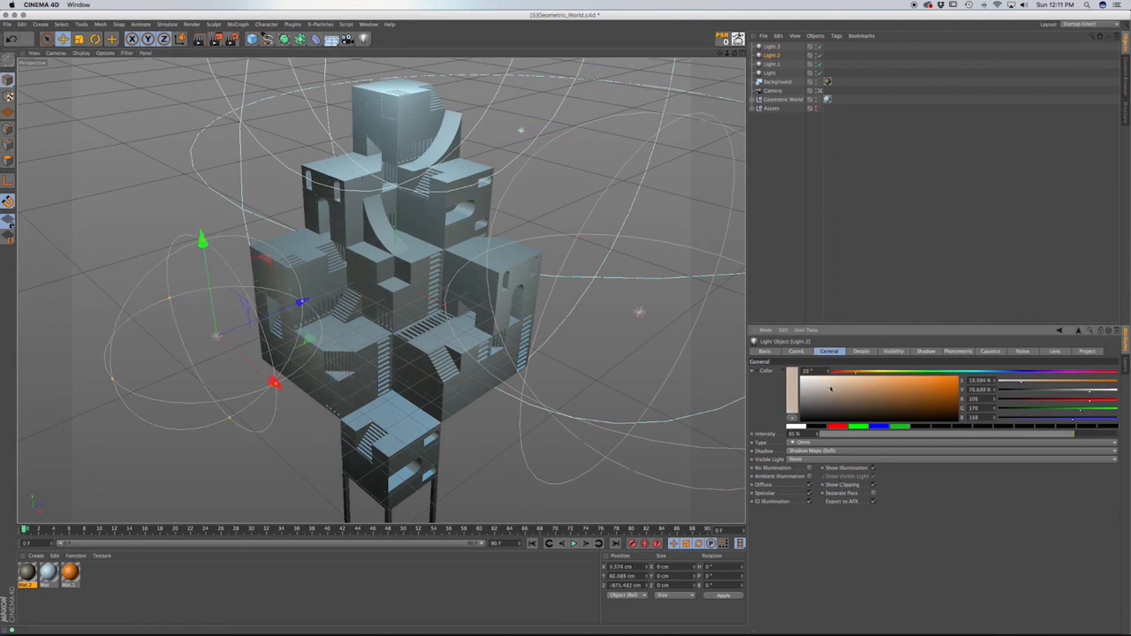
drag(817, 435, 844, 429)
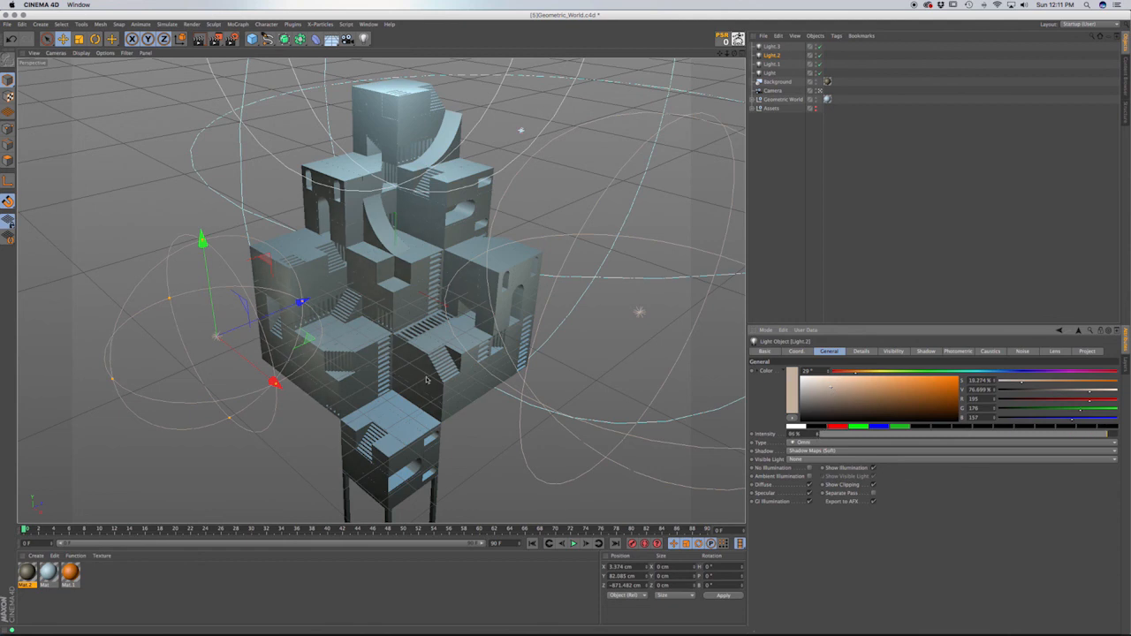
drag(302, 302, 302, 300)
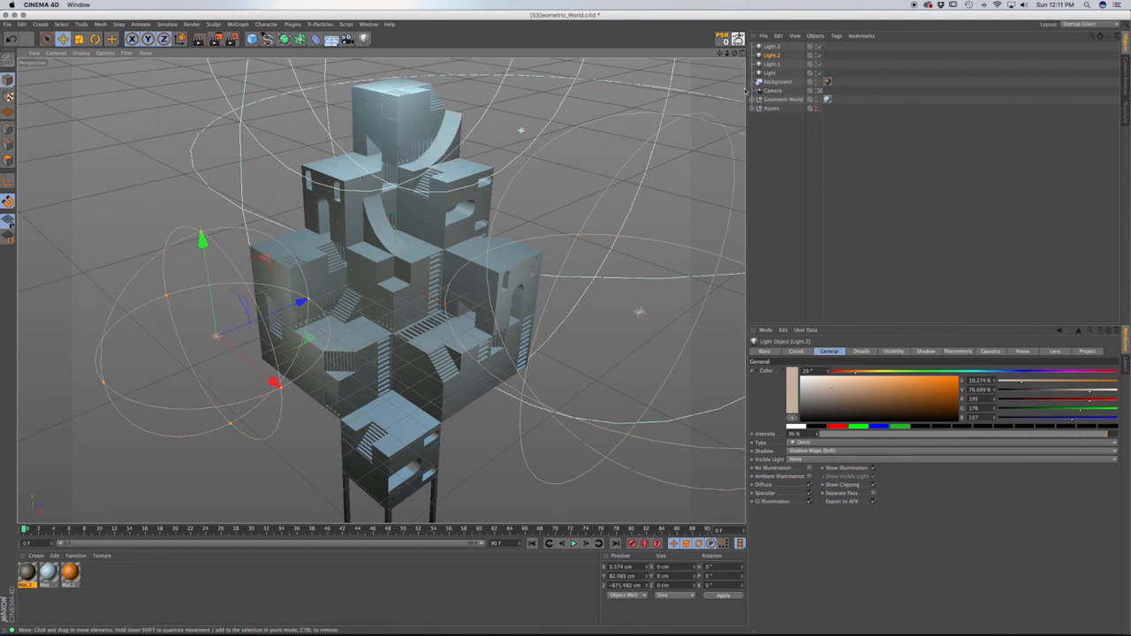
Rename the overhead light as Top and the rear light Light.3 as Back.
click(770, 74)
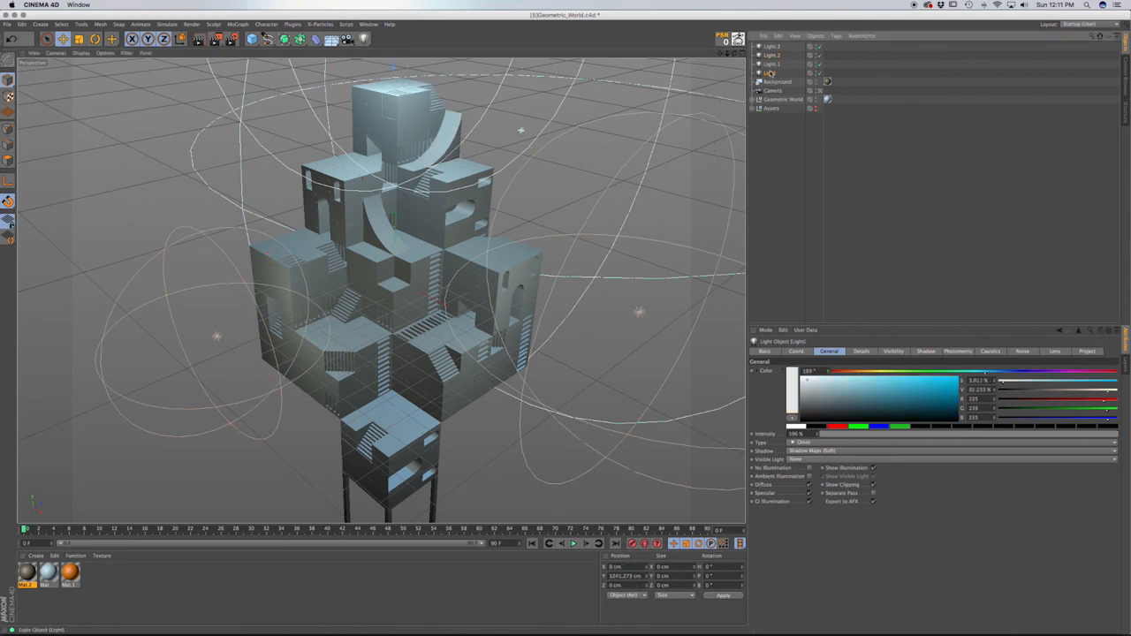
double_click(769, 74)
text(L)
click(773, 46)
double_click(773, 46)
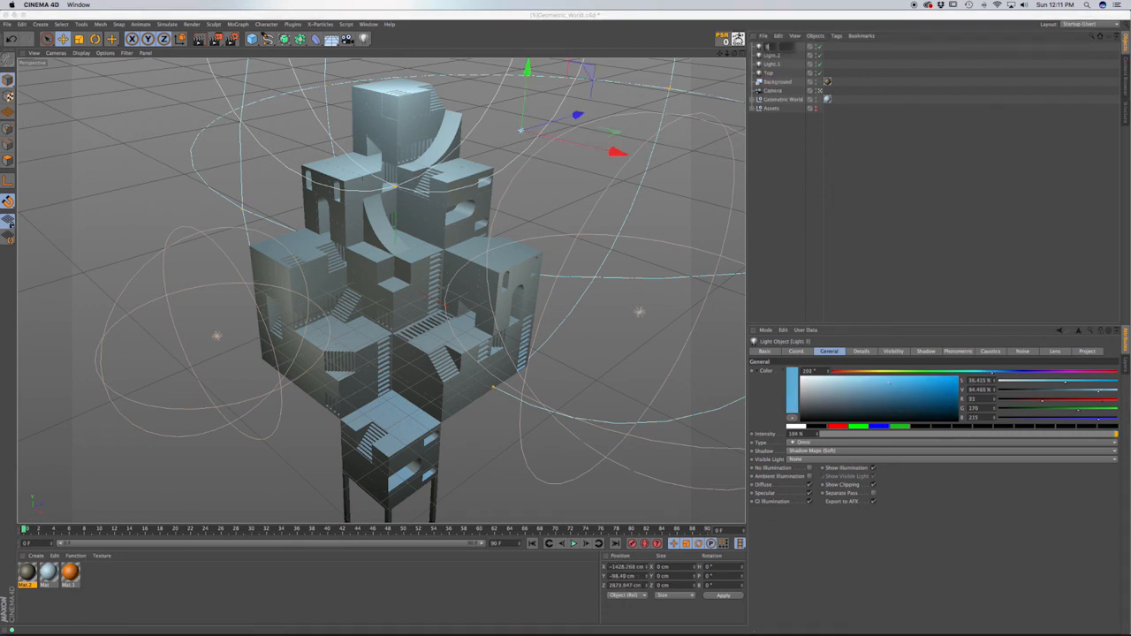
text(Back)
key(Return)
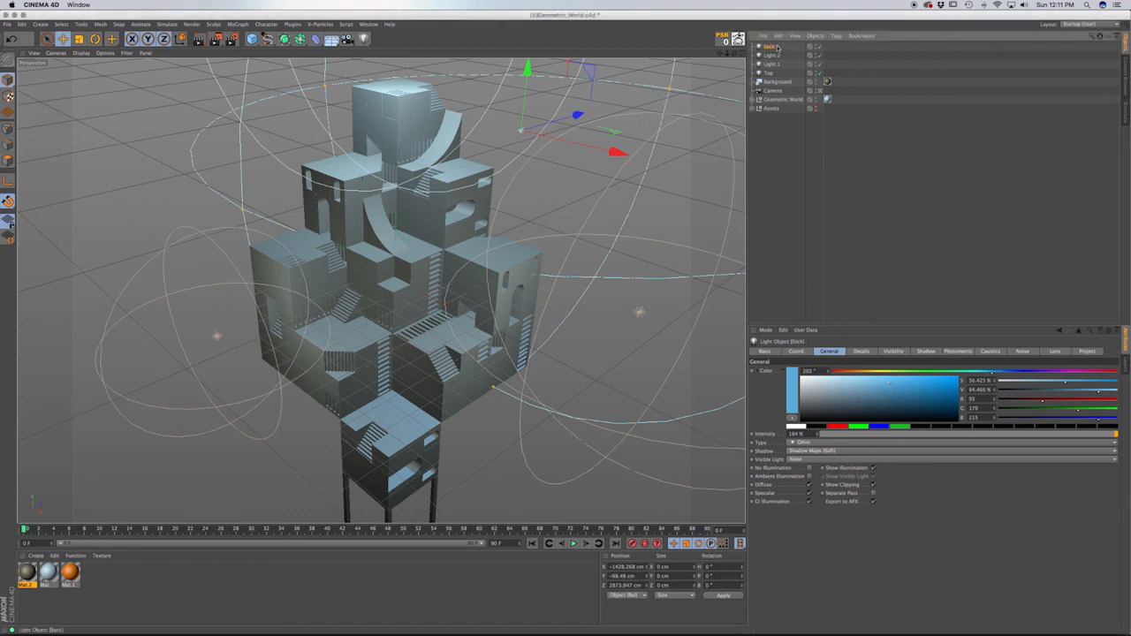
Rename Light.2 as Fill and Light.1 as Side, and save the scene.
click(774, 55)
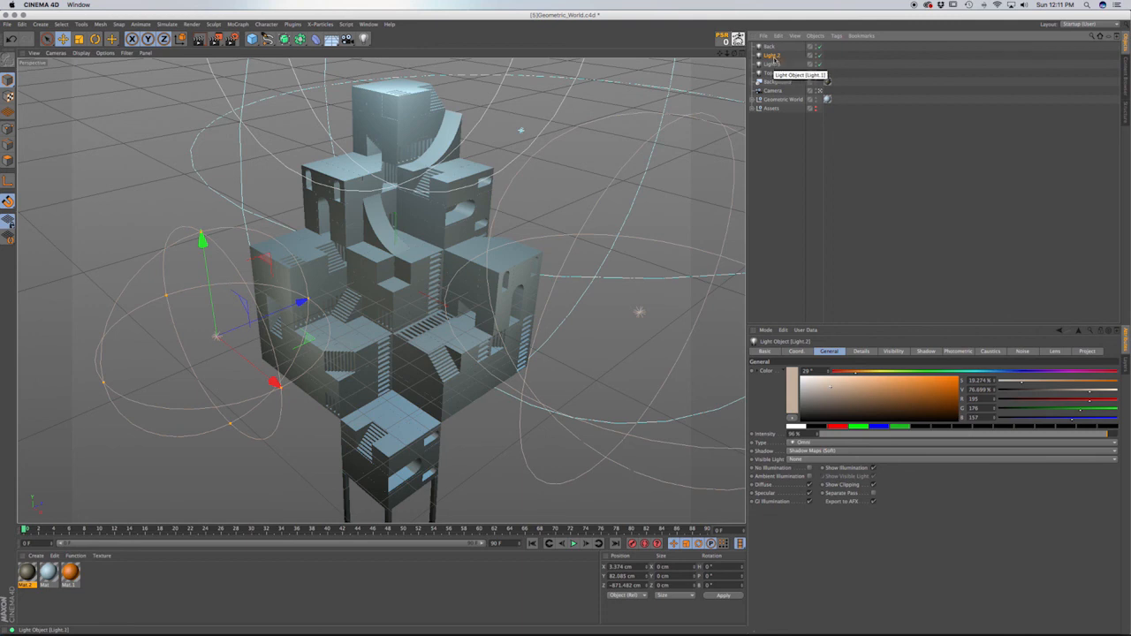
double_click(774, 55)
text(Fill)
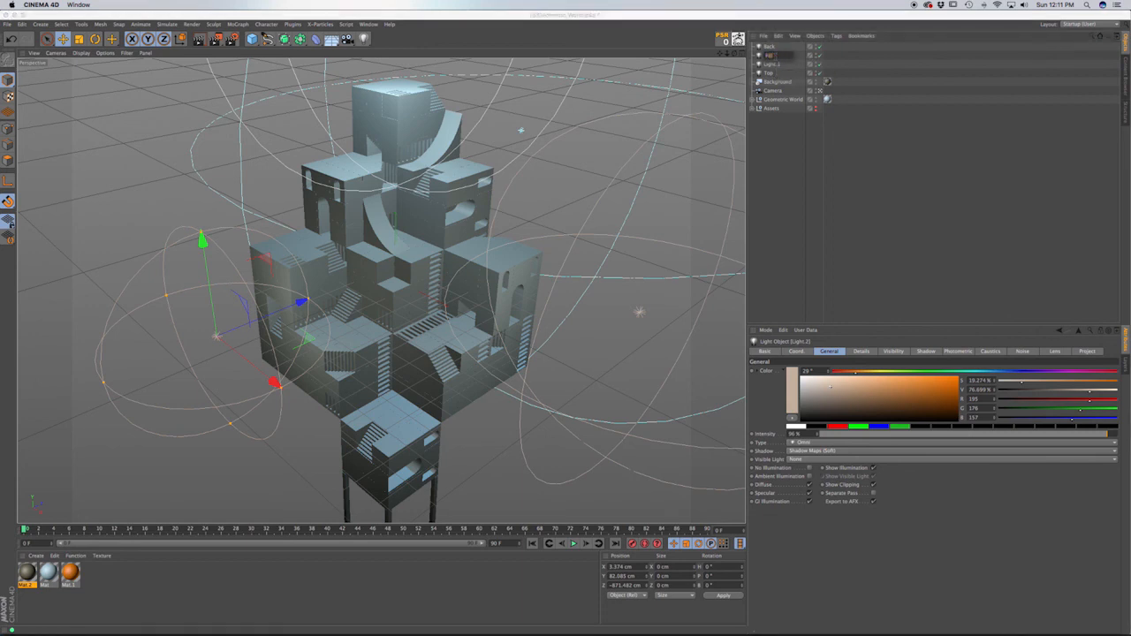
double_click(774, 65)
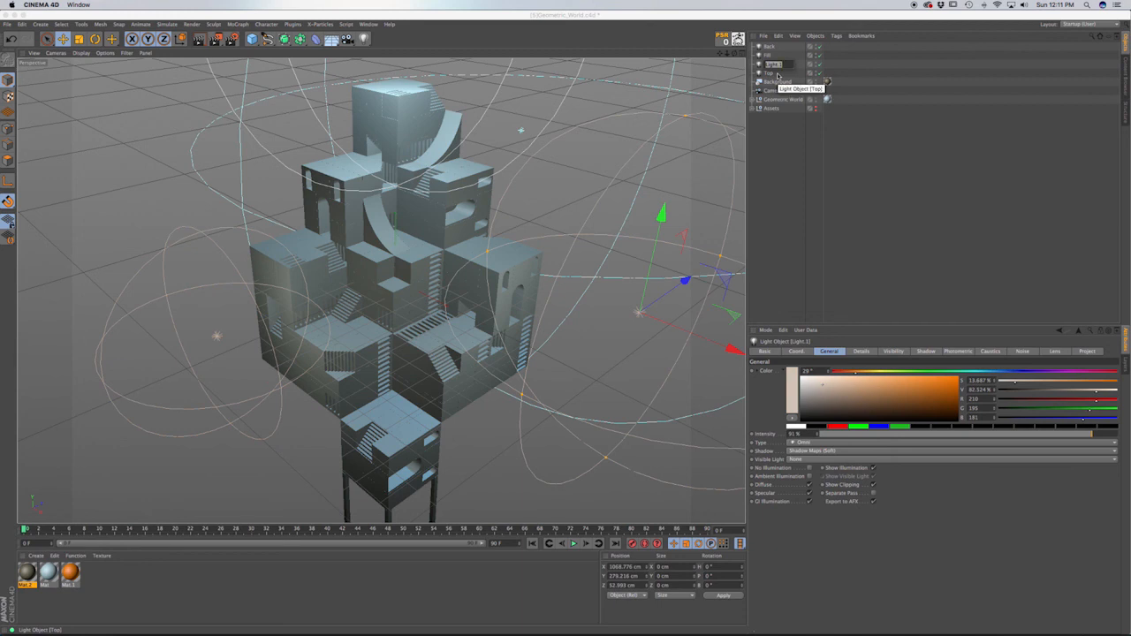
text(Side)
key(Return)
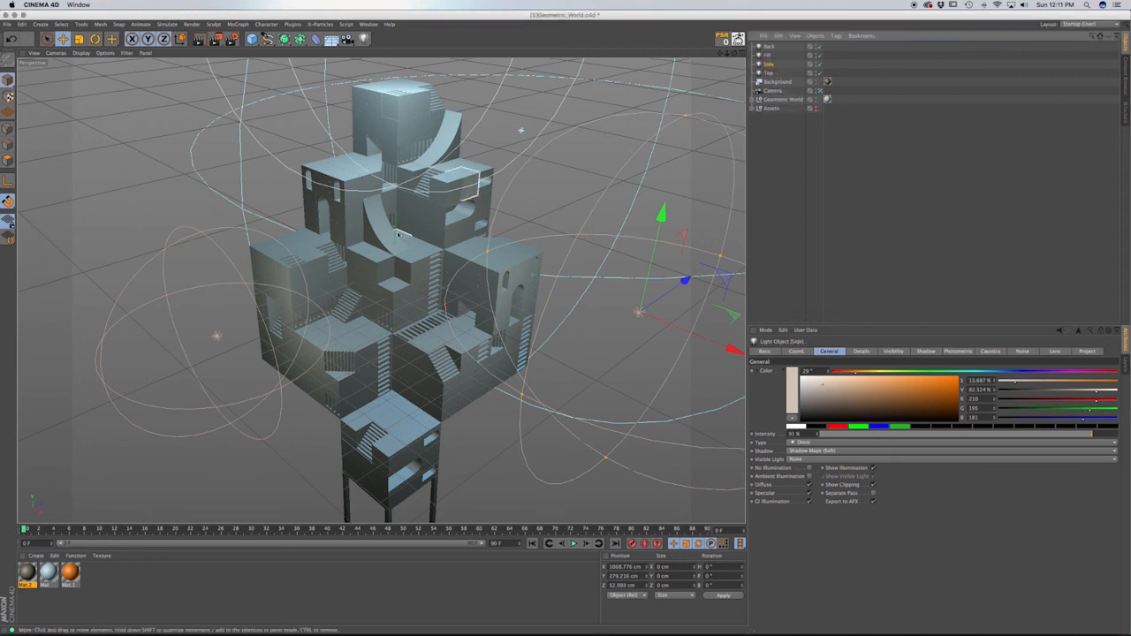
key(super+s)
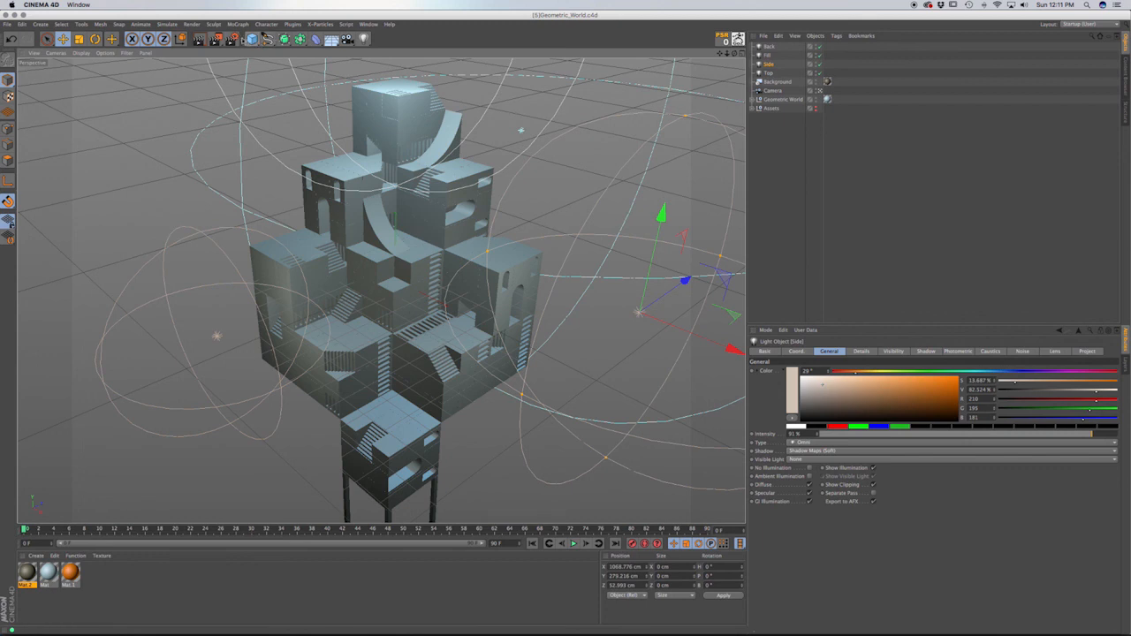
Set the render output size to 1280 by 720 pixels in the render settings.
click(233, 38)
drag(215, 19, 314, 166)
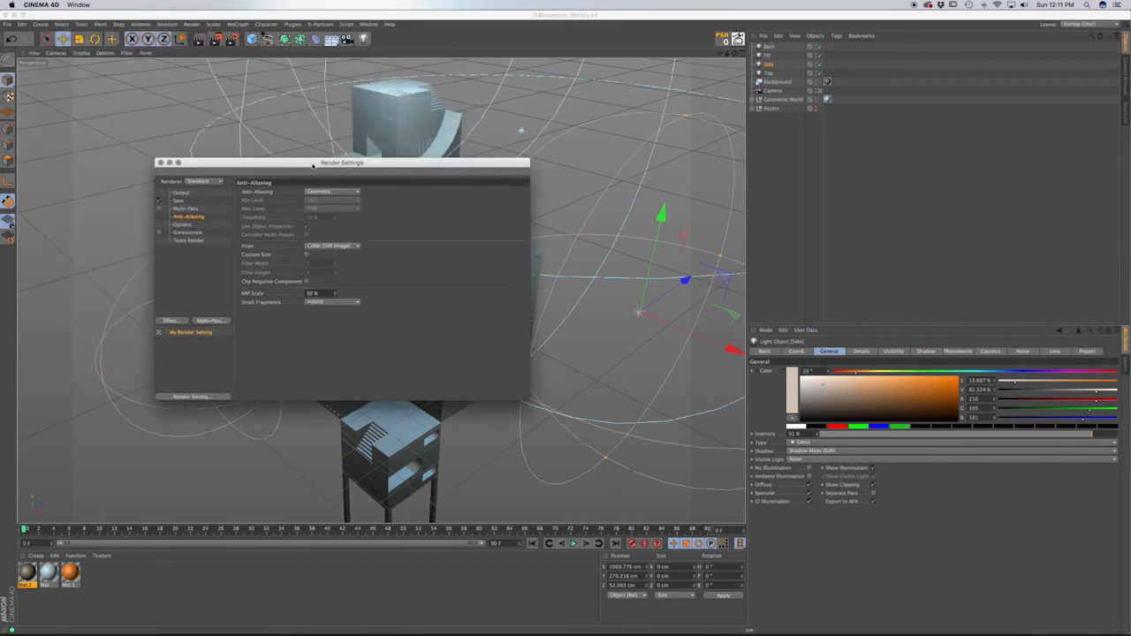
click(182, 193)
click(293, 200)
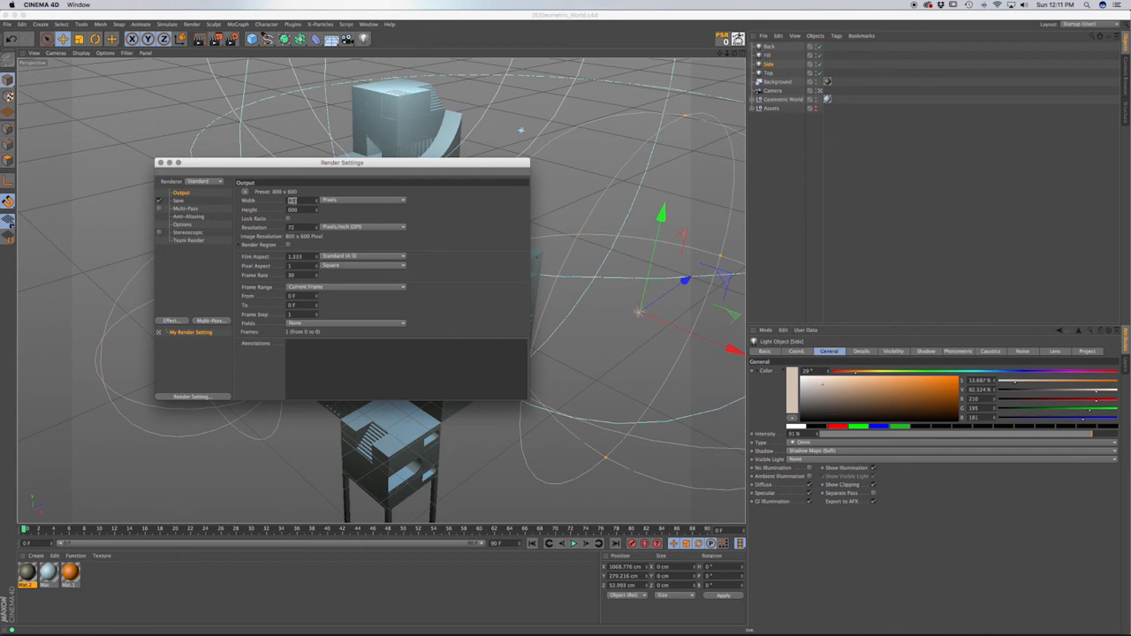
text(1280)
key(Return)
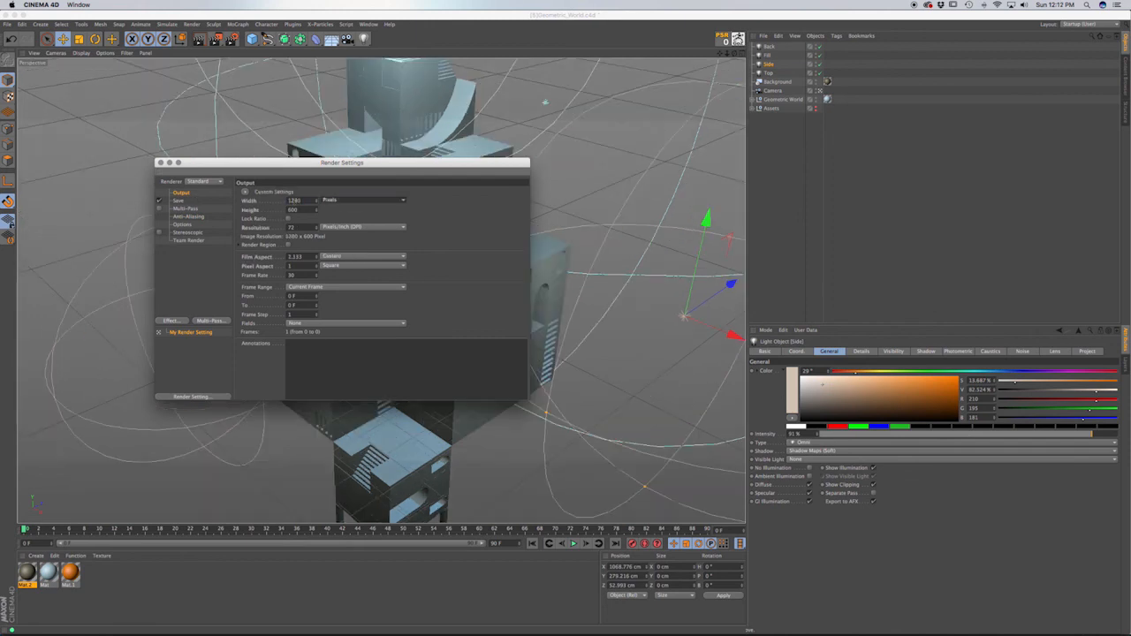
click(293, 209)
text(720)
key(Return)
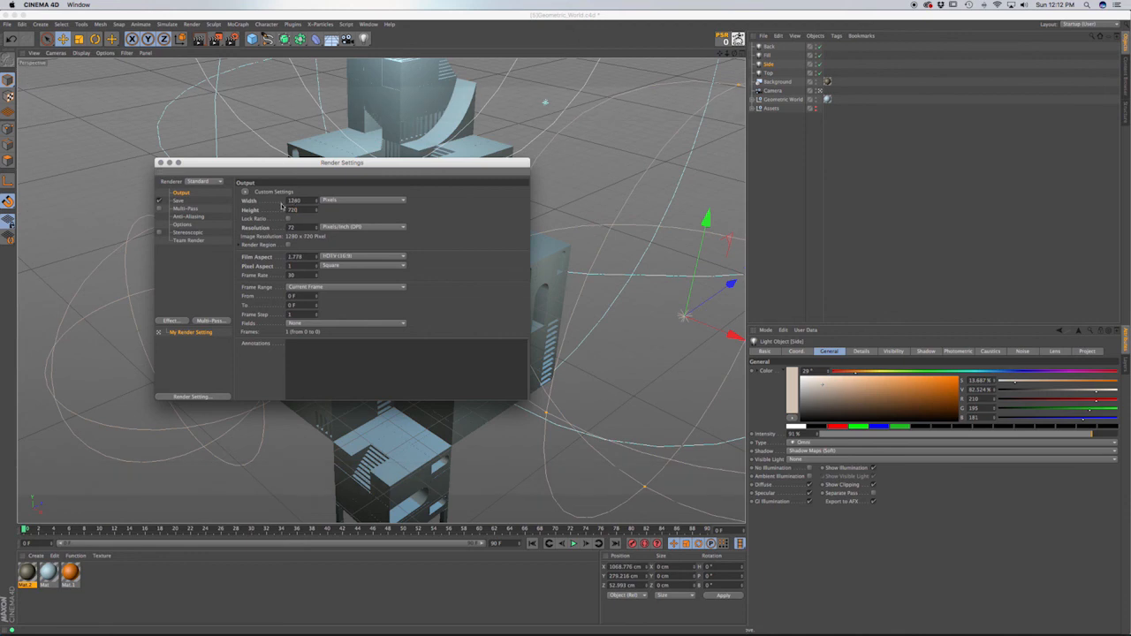
Set the render's anti-aliasing to Best with a maximum level of 2x2.
click(179, 202)
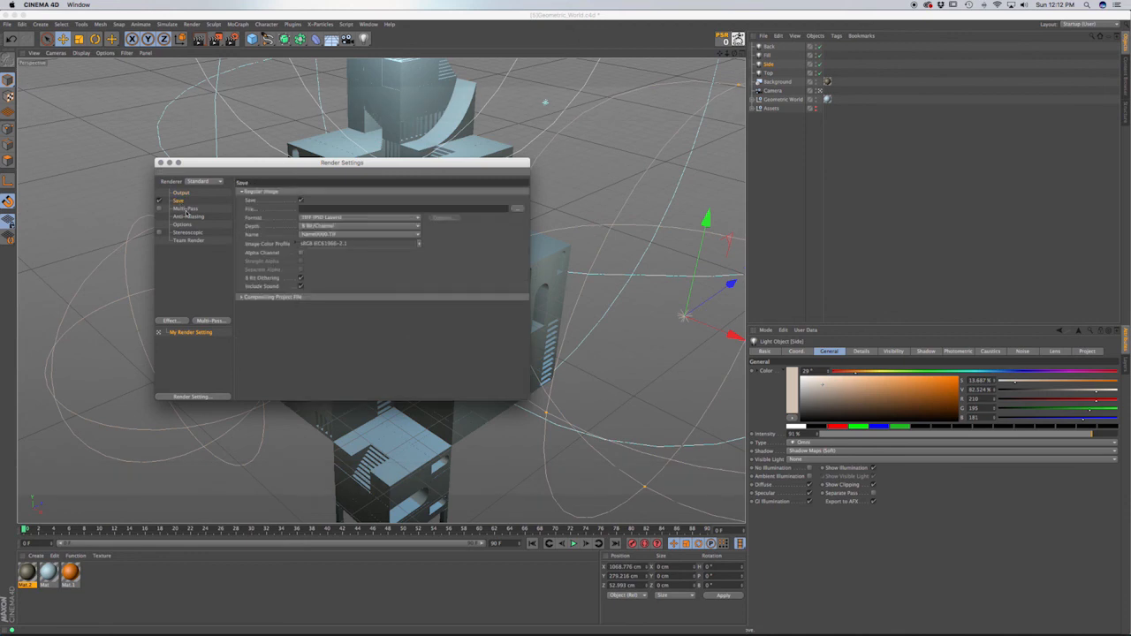
click(186, 216)
click(323, 191)
click(327, 197)
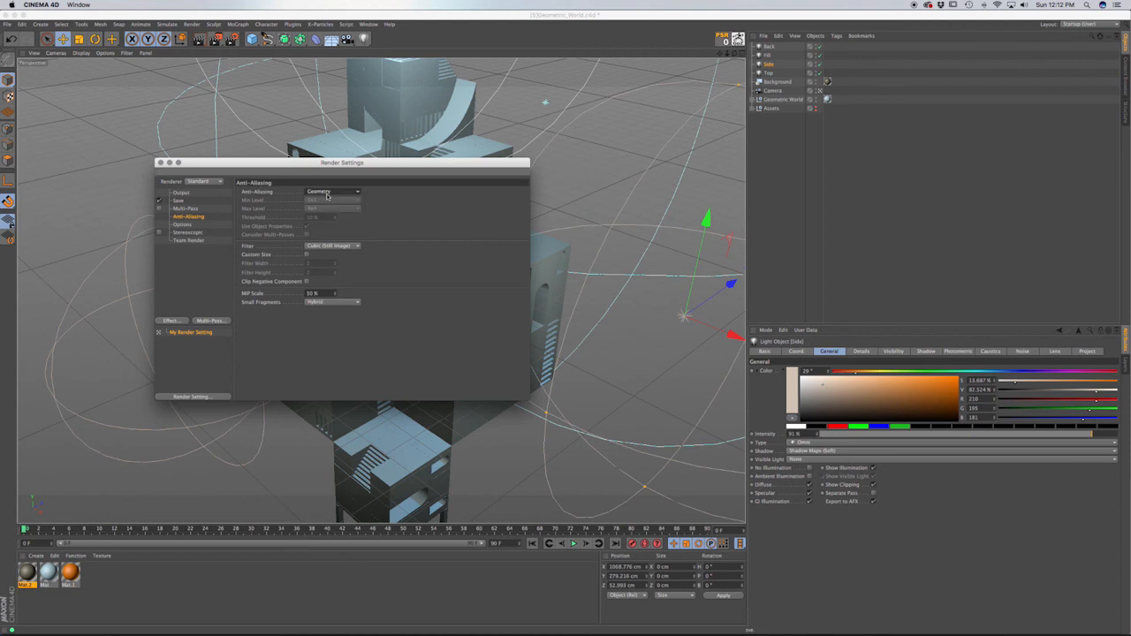
click(329, 192)
click(326, 218)
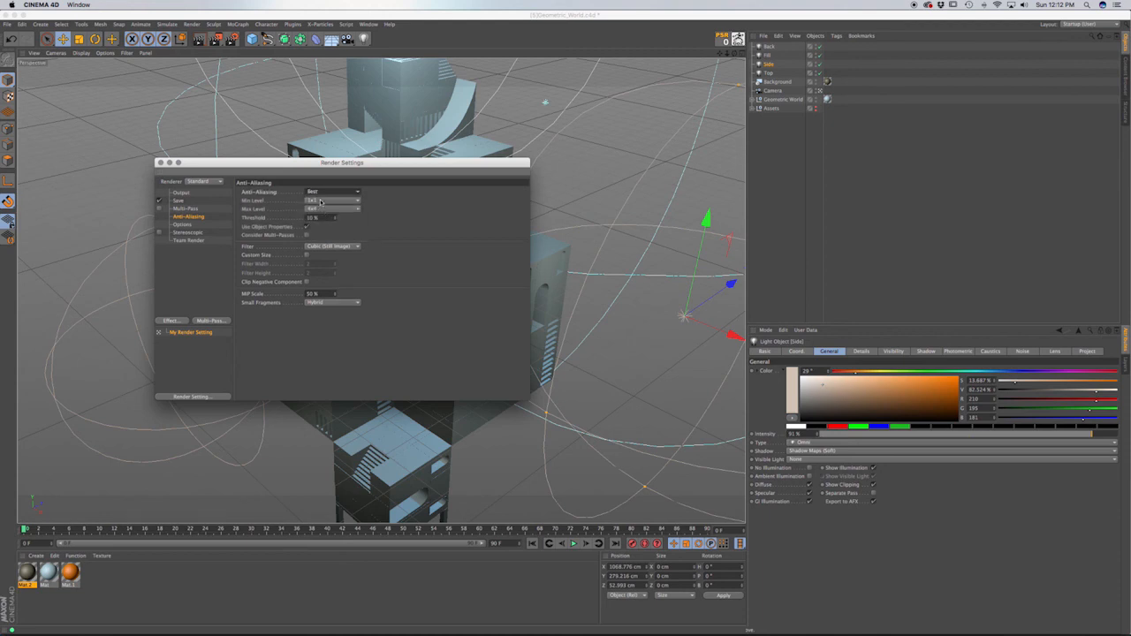
click(319, 208)
click(320, 227)
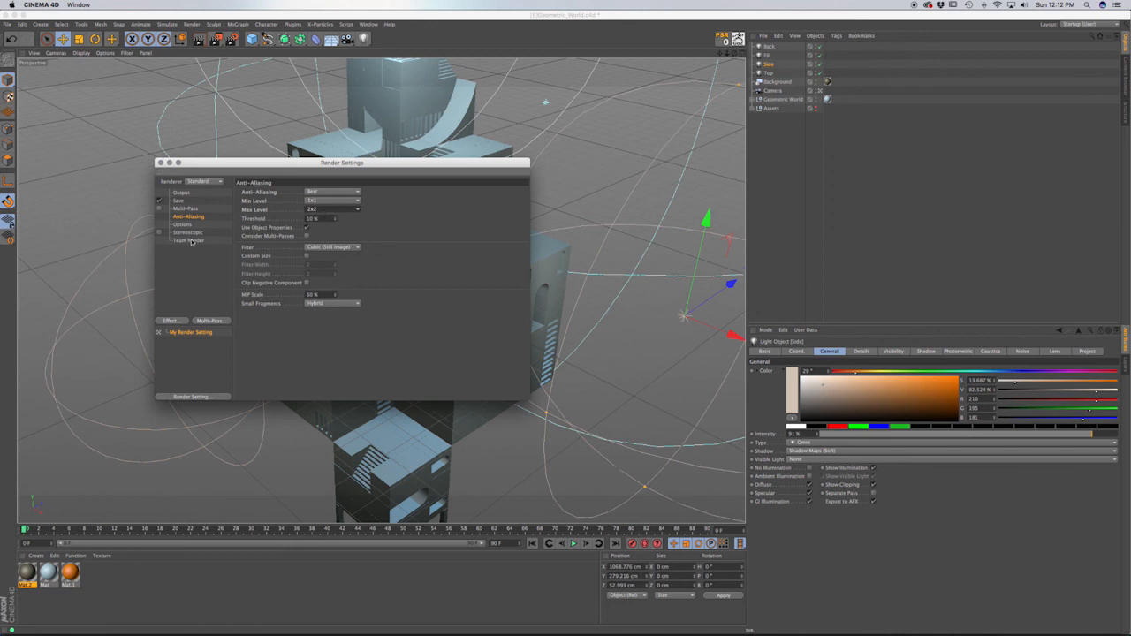
Add the Ambient Occlusion effect to the render settings and close them.
click(174, 321)
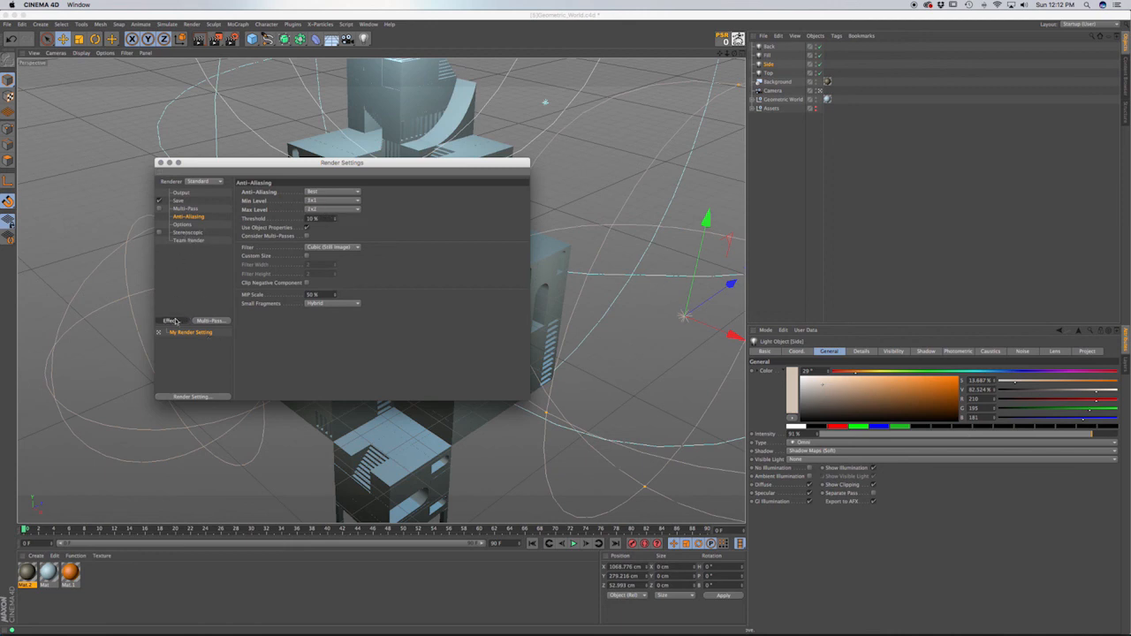
click(174, 321)
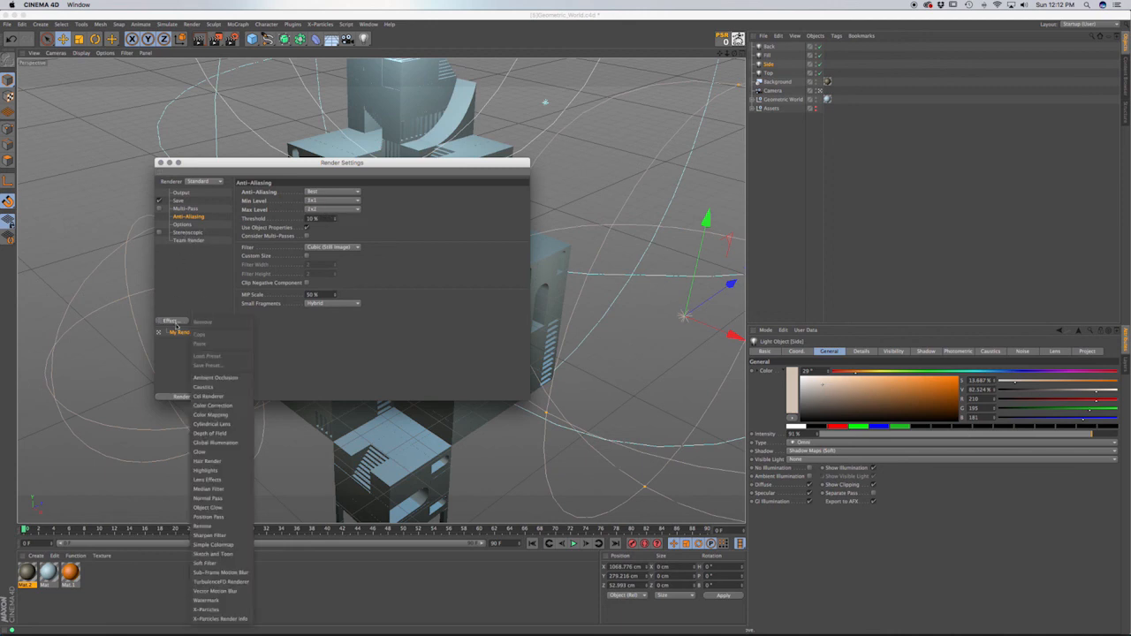
click(215, 378)
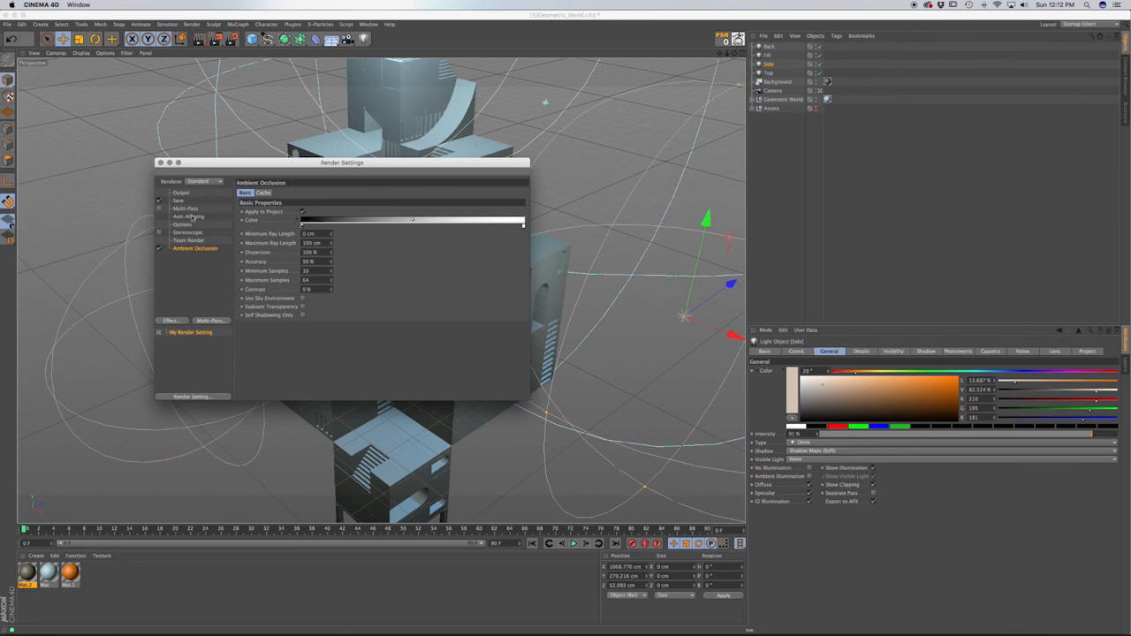
click(159, 163)
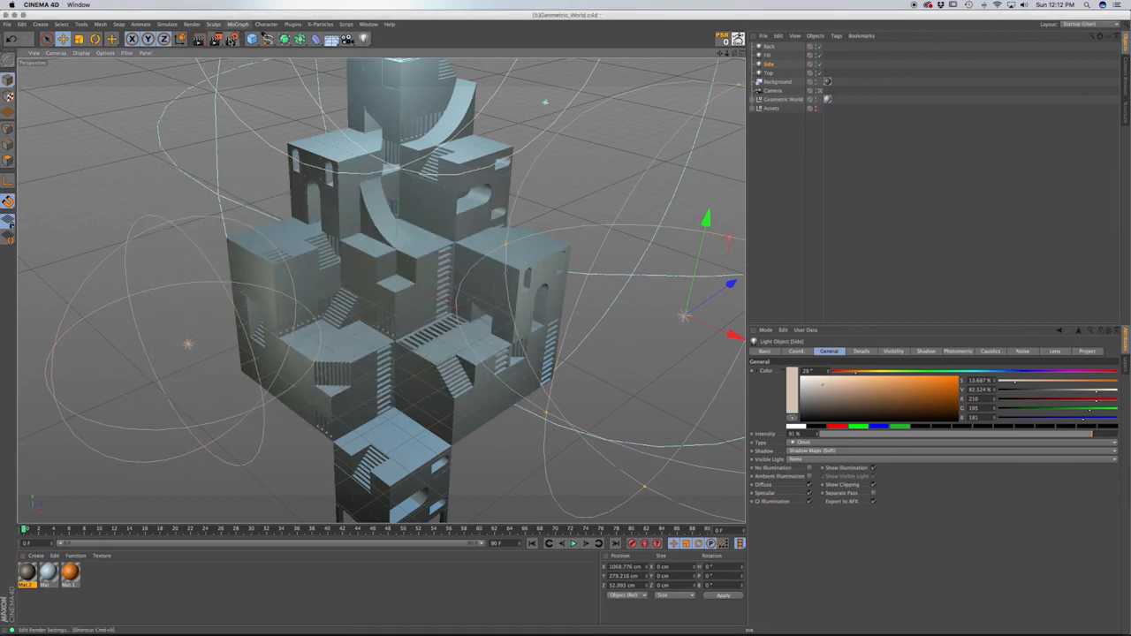
Render the scene as a full image for review and close the finished render's window.
click(215, 38)
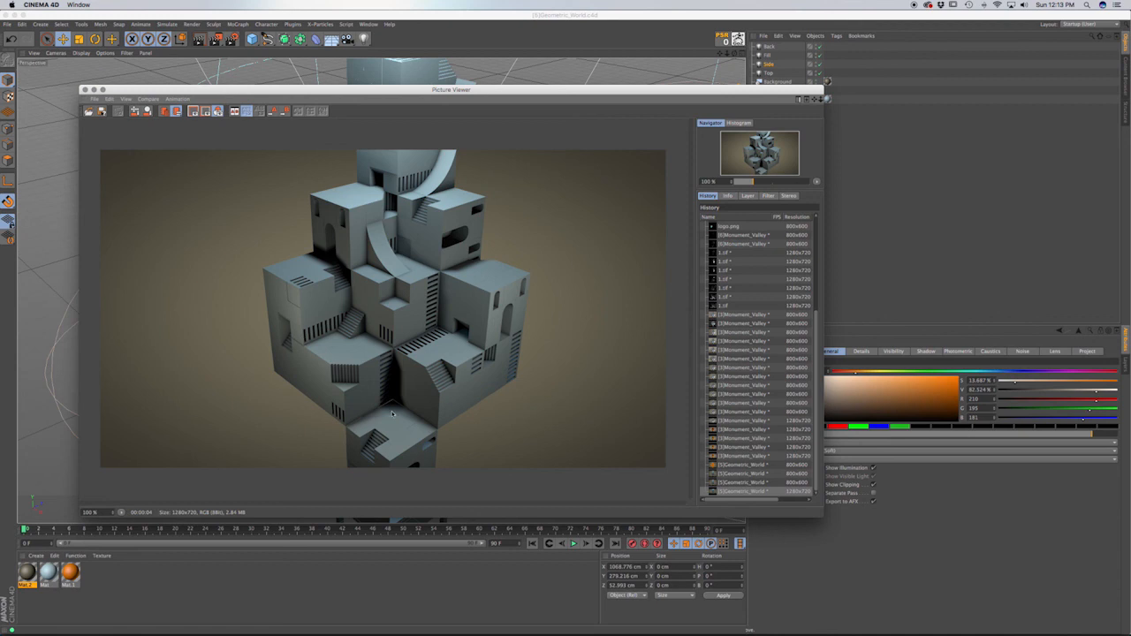
click(84, 89)
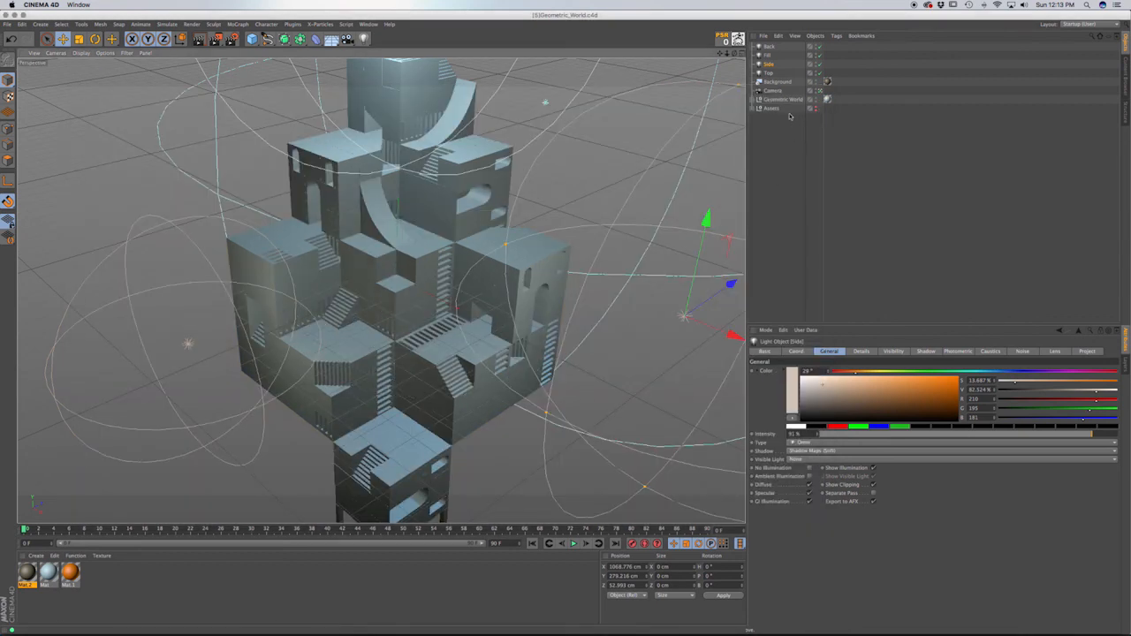
Leave the scene camera and select the whole bottom modular block inside the Geometric World group.
click(819, 90)
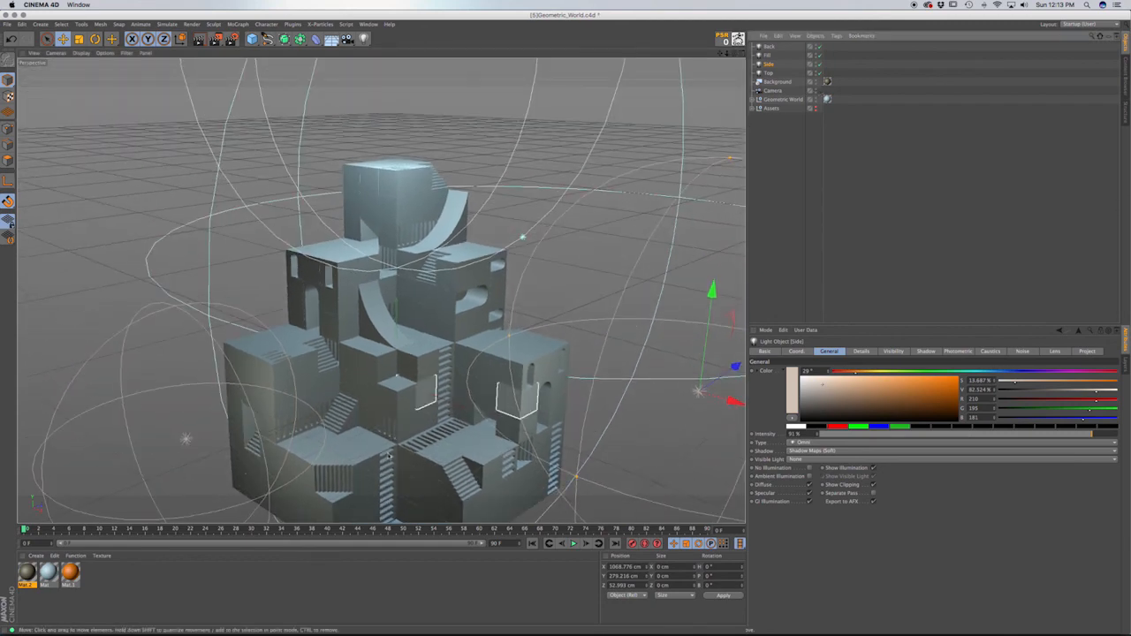
scroll(395, 471, up, 5)
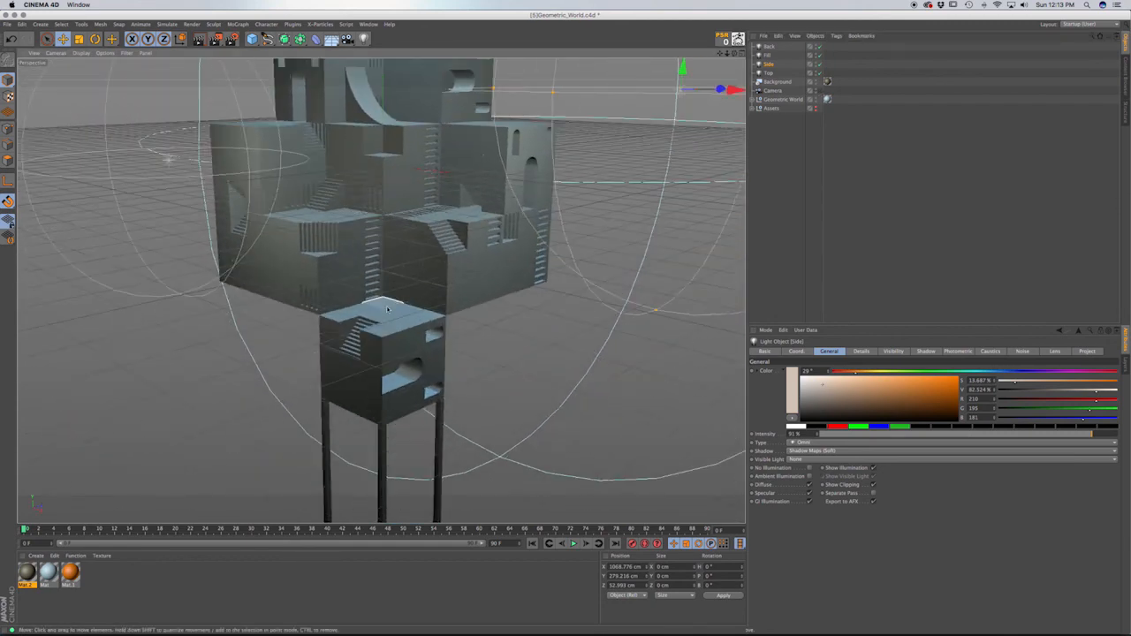
scroll(386, 308, up, 5)
scroll(386, 309, up, 3)
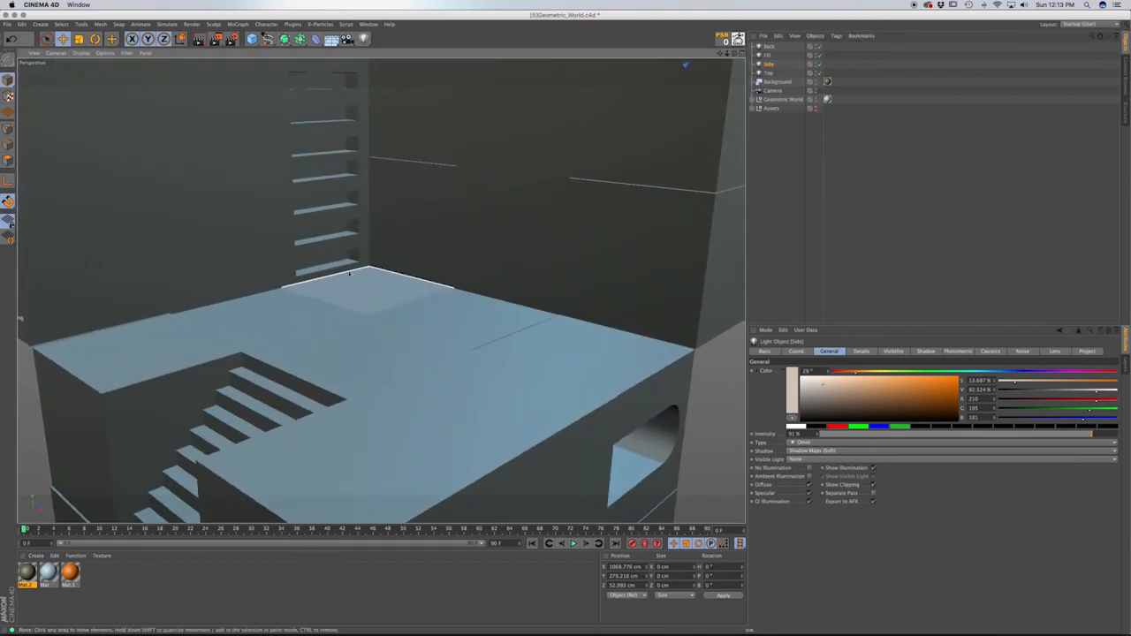
click(150, 344)
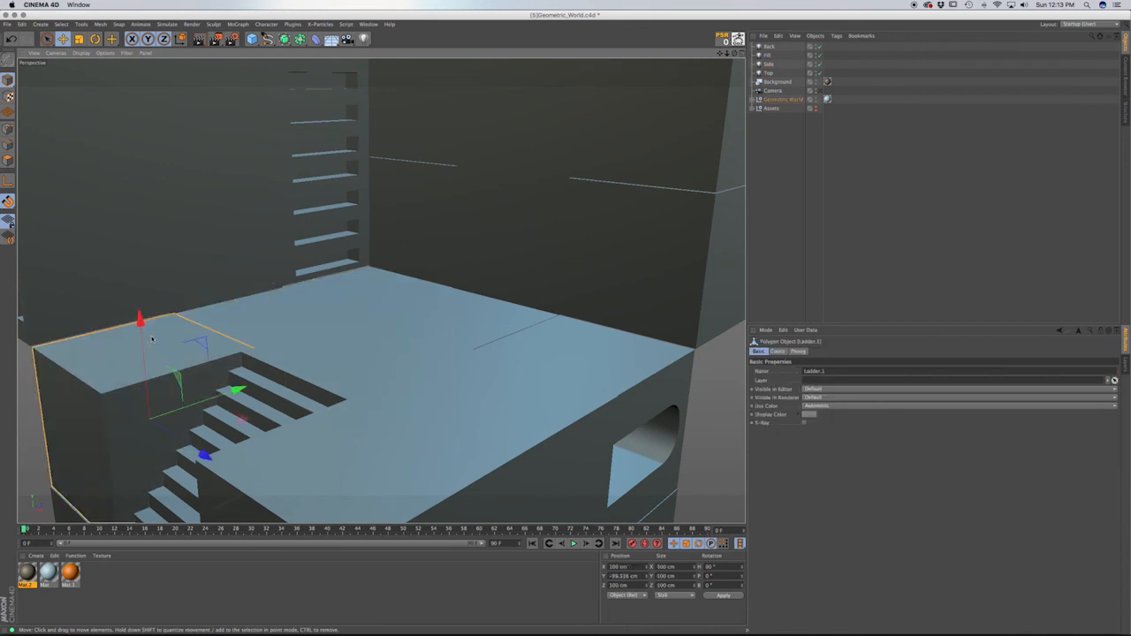
click(758, 99)
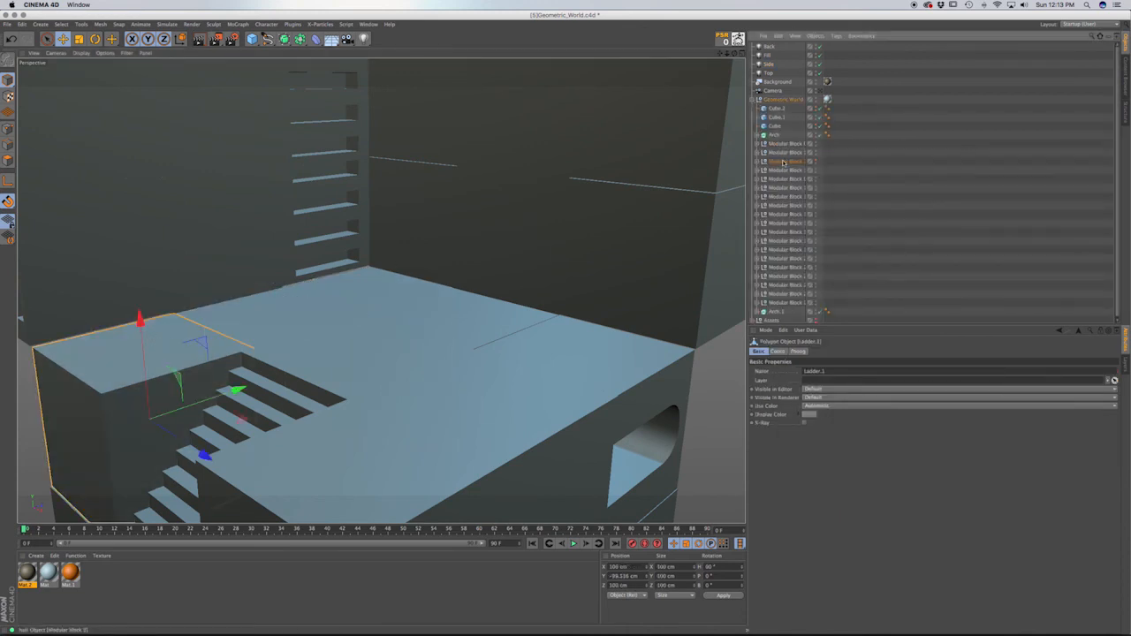
click(782, 162)
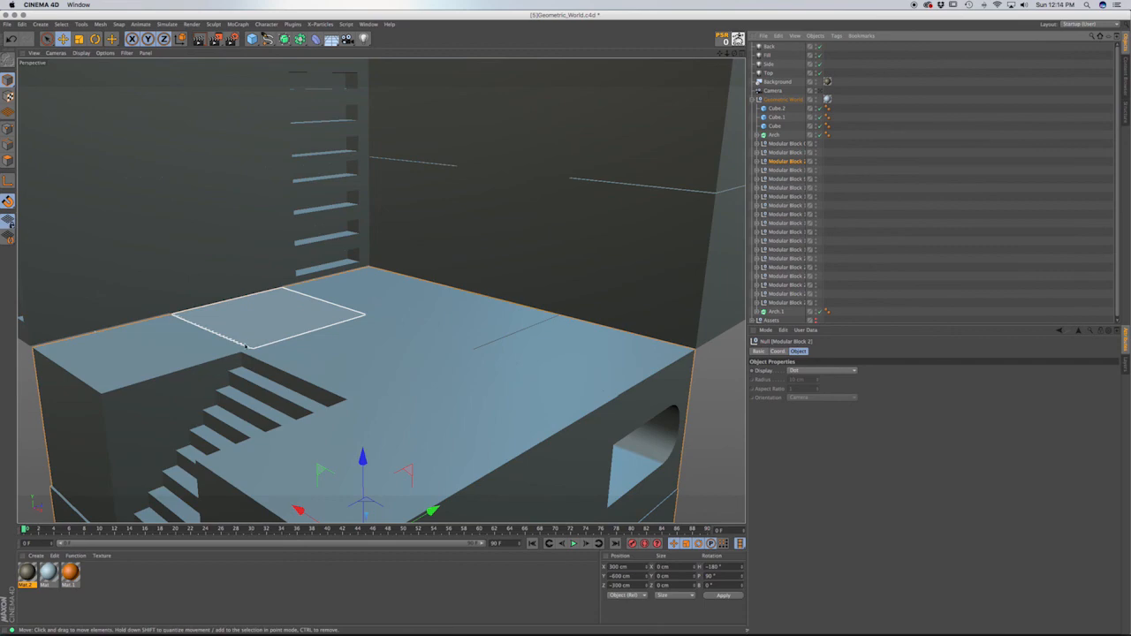
Try to nudge the bottom modular block up toward the blocks above it in the right view.
alt+drag(247, 345, 303, 330)
click(321, 297)
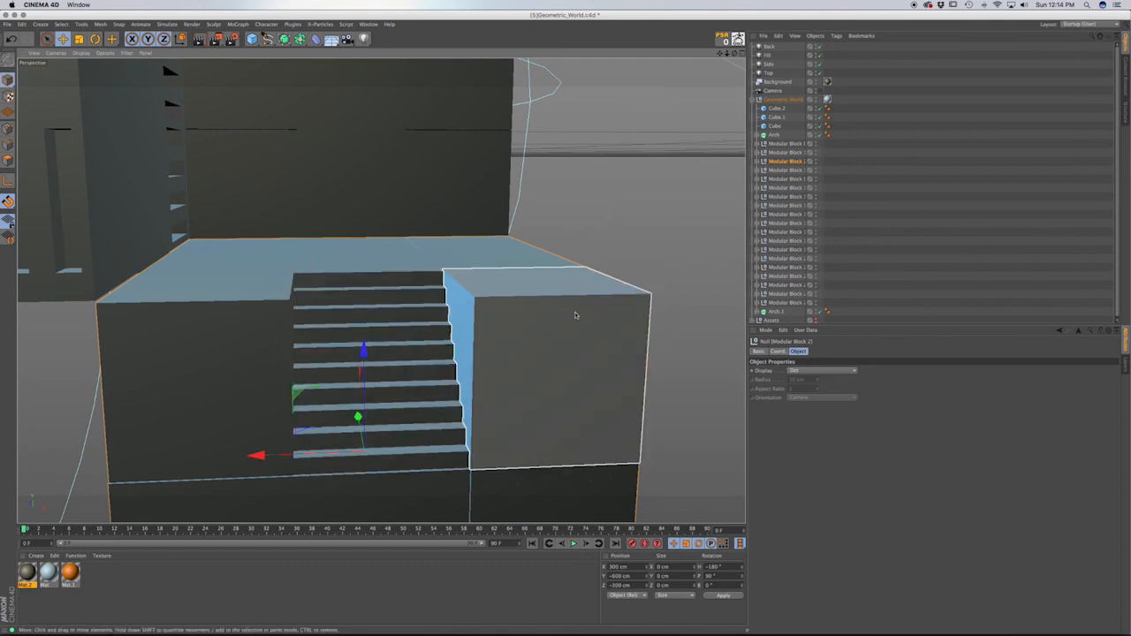
key(F2)
scroll(530, 305, down, 3)
scroll(432, 277, down, 3)
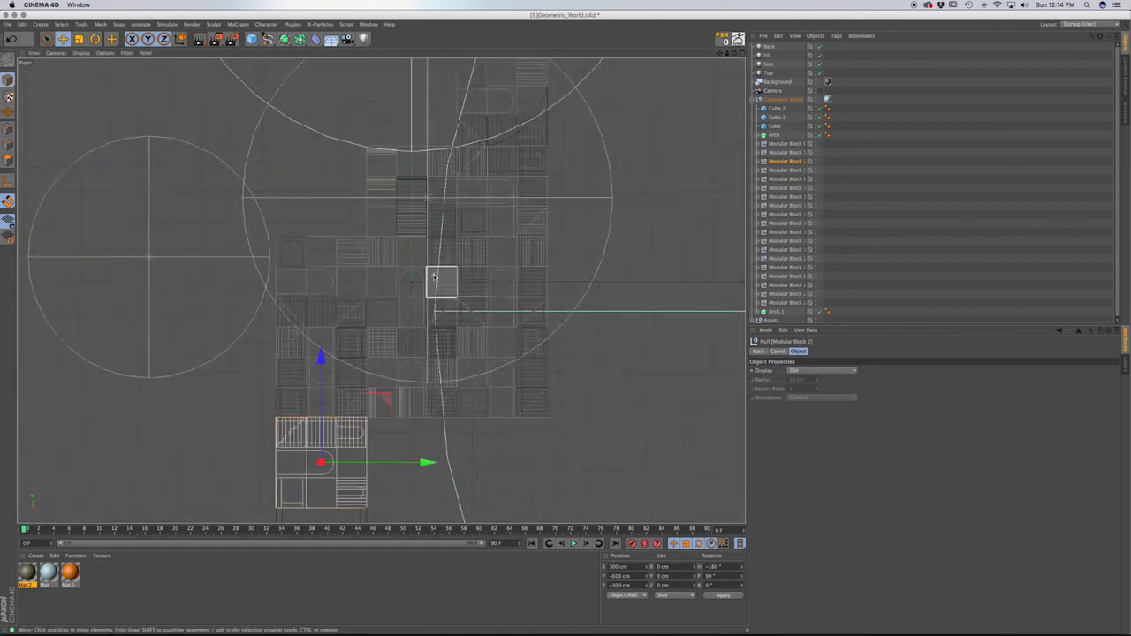
scroll(432, 277, down, 2)
key(F3)
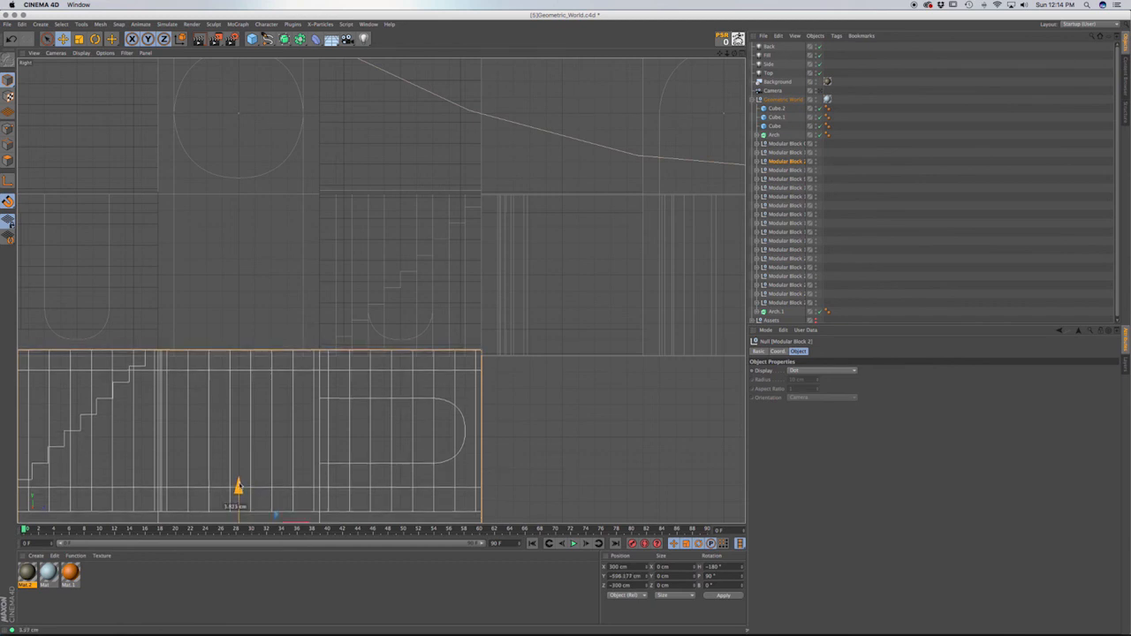
alt+middle_drag(237, 492, 391, 396)
Try to shift the bottom modular block vertically in the front view and go back to the perspective view.
key(F4)
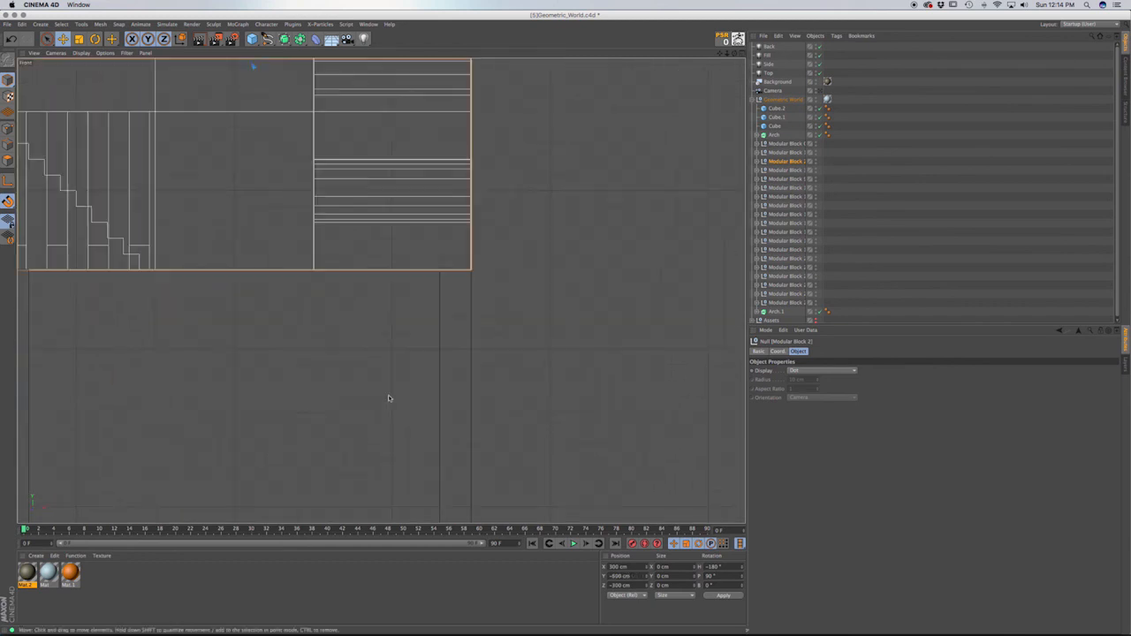
key(o)
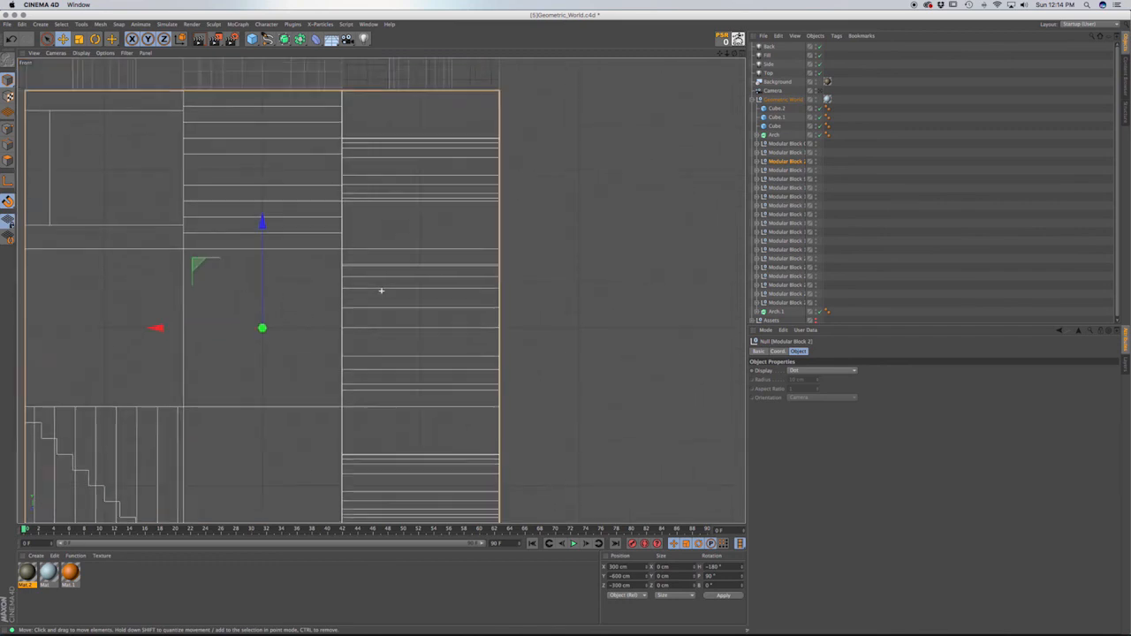
alt+middle_drag(263, 228, 442, 345)
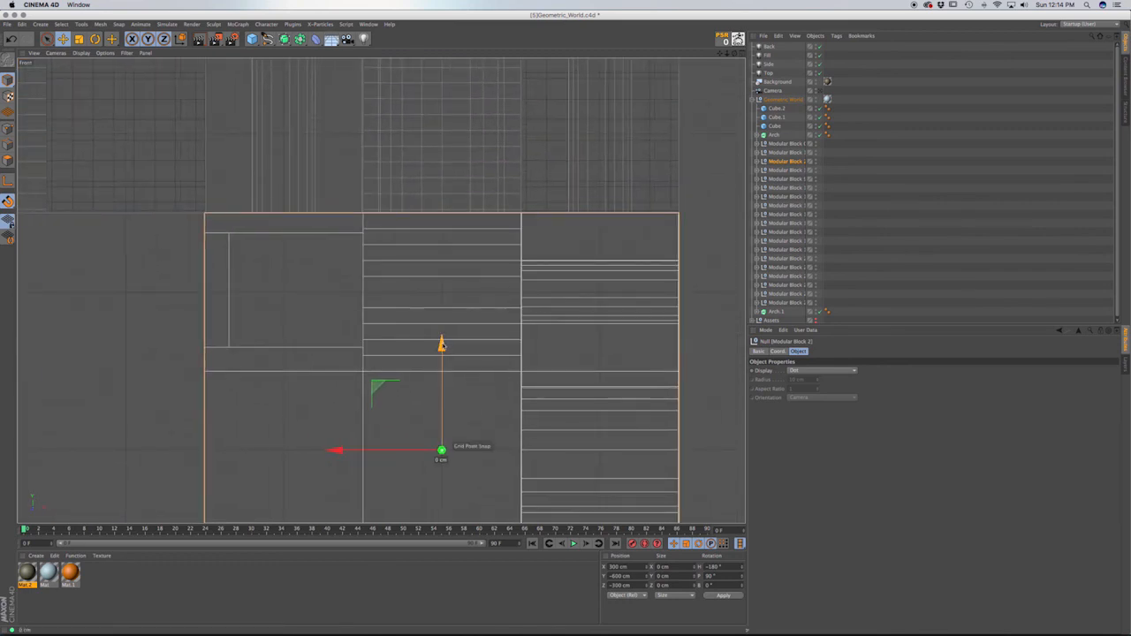
key(F1)
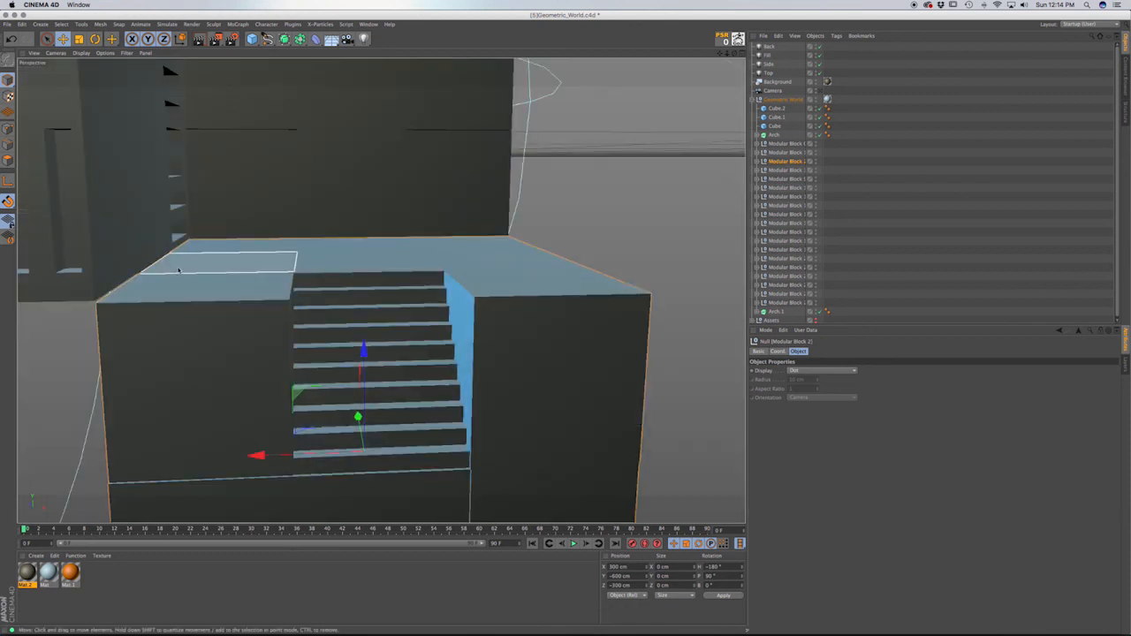
alt+drag(178, 270, 714, 176)
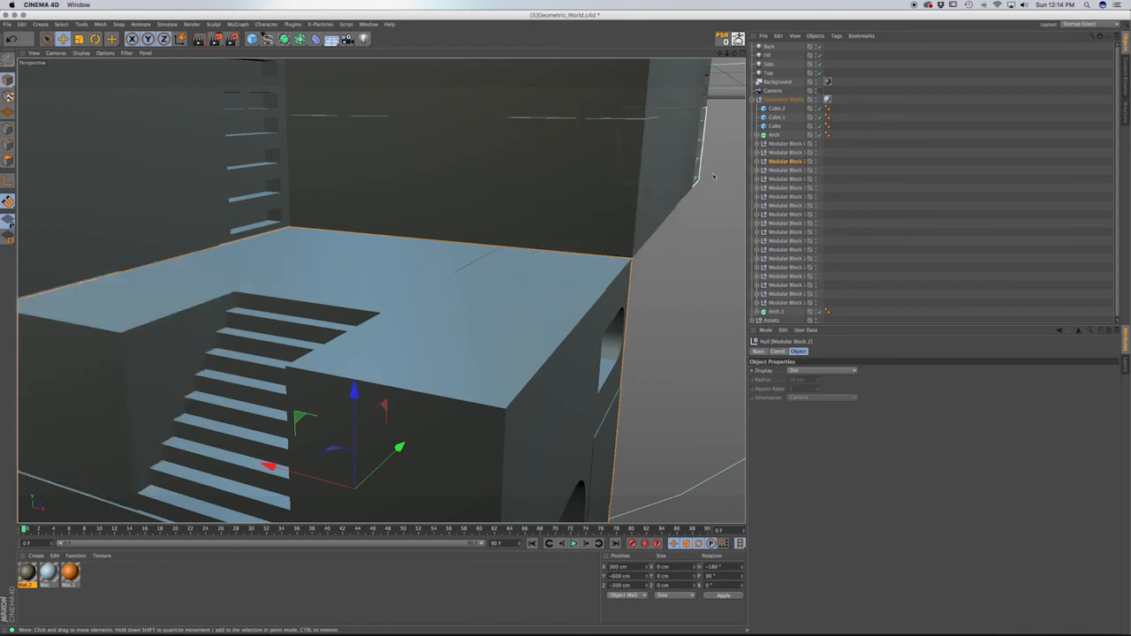
Set the bottom modular block's Y position to -598 cm in its coordinates.
click(778, 351)
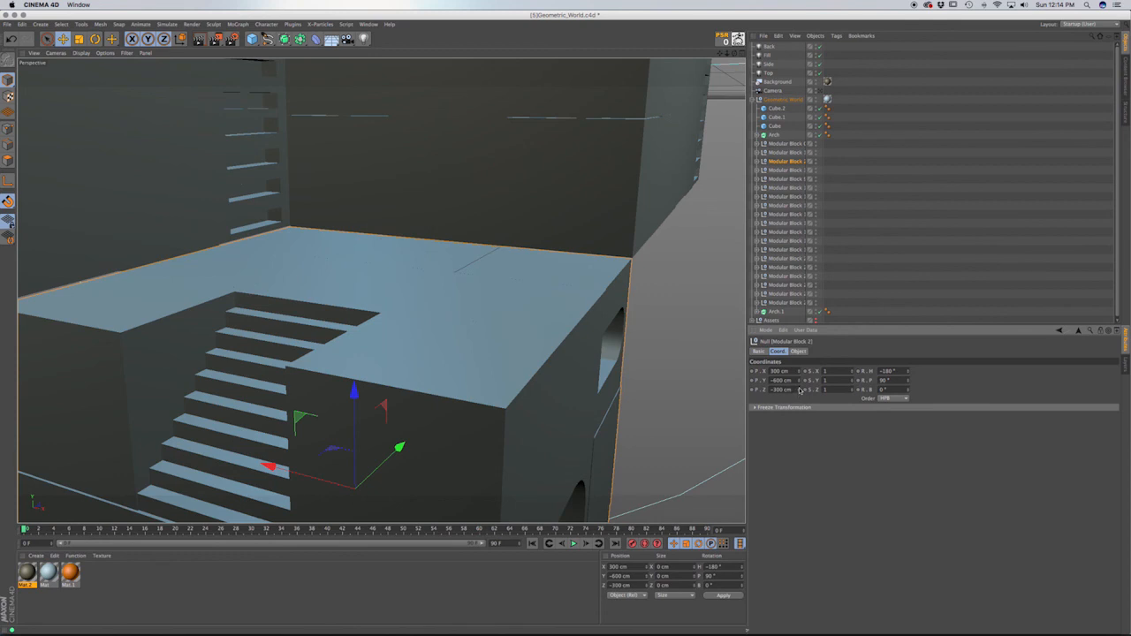
drag(800, 389, 806, 401)
drag(798, 382, 798, 378)
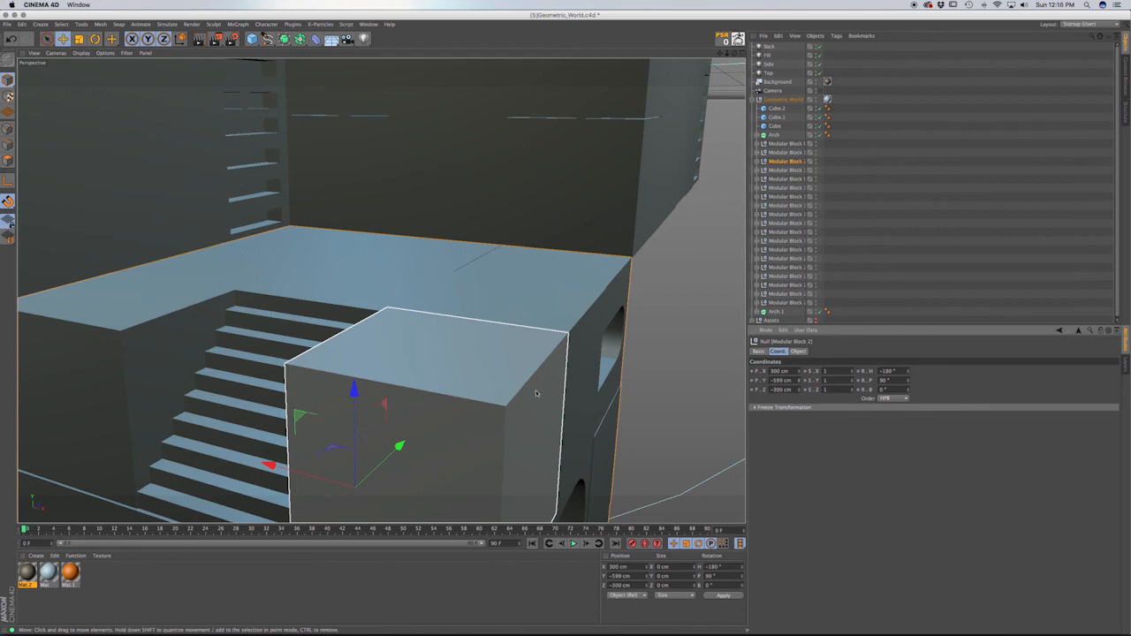
alt+drag(536, 393, 250, 340)
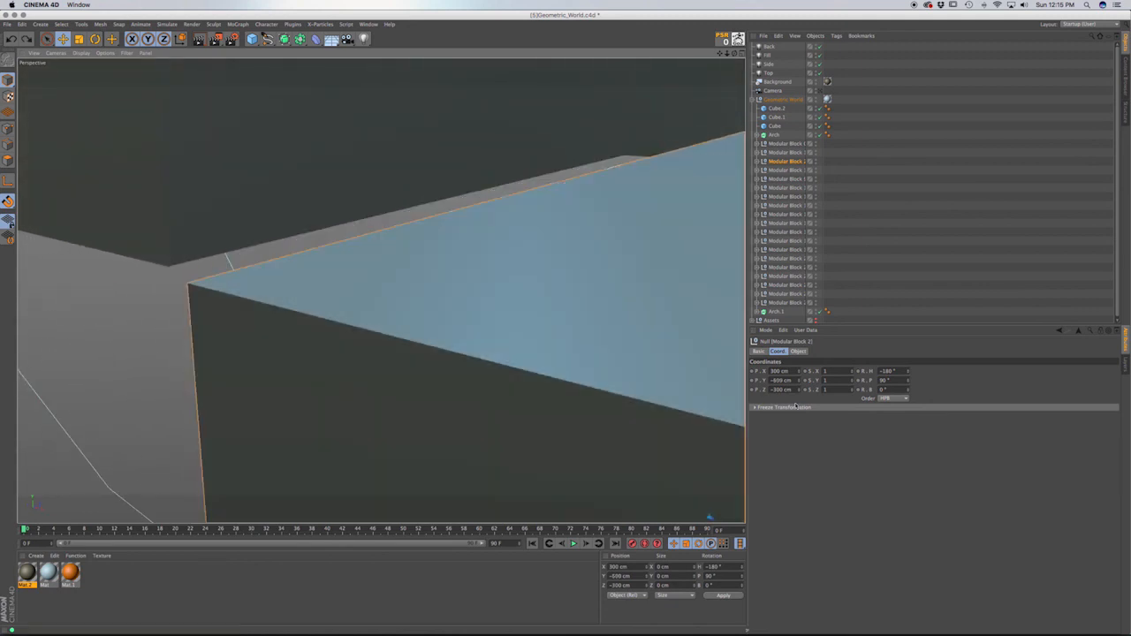
drag(799, 382, 801, 383)
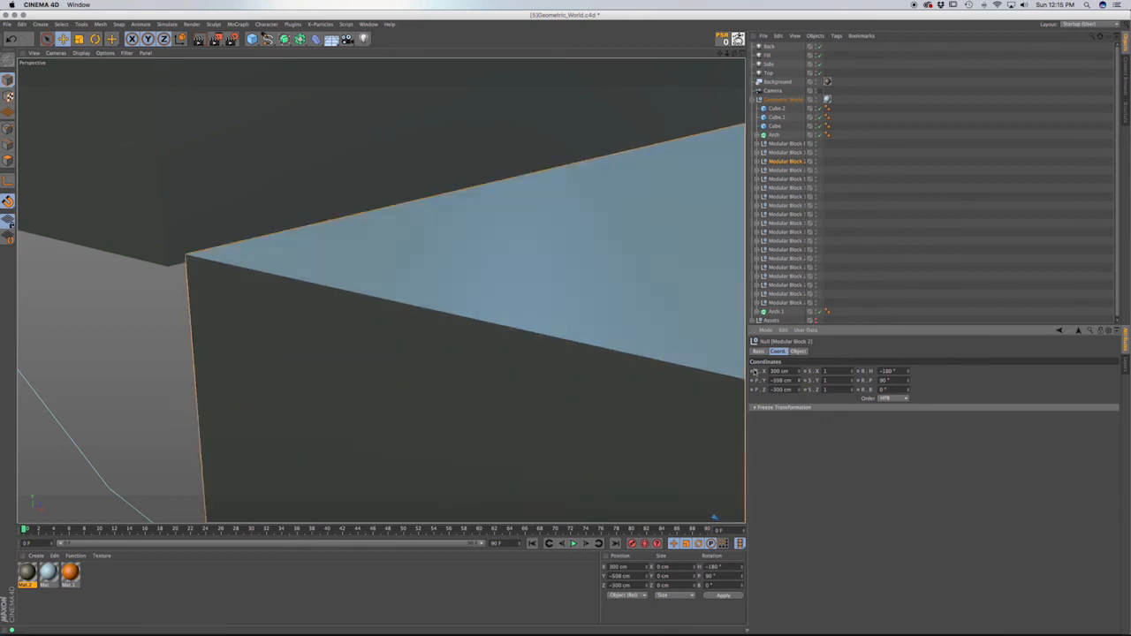
Set the bottom modular block's Z position to -301.4 cm so its corner lines up with the block above.
mouse_move(479, 359)
alt+mouse_down()
mouse_move(518, 373)
mouse_move(495, 354)
mouse_move(555, 336)
mouse_move(389, 353)
mouse_move(379, 293)
mouse_move(460, 326)
mouse_move(500, 319)
mouse_move(482, 331)
mouse_move(495, 346)
alt+mouse_up()
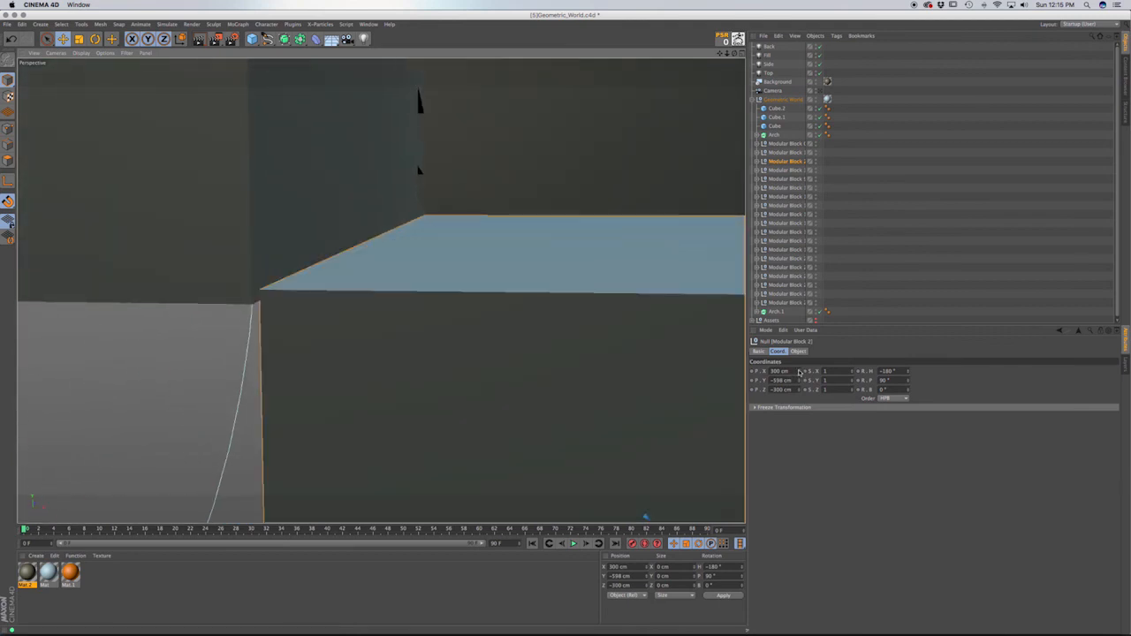
click(797, 371)
click(798, 374)
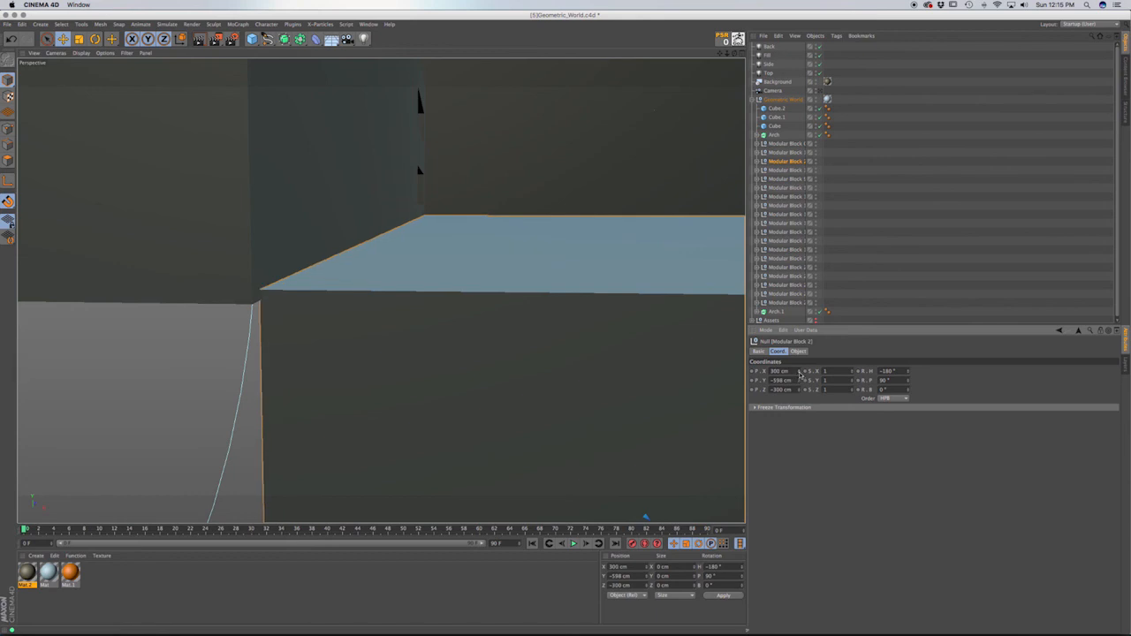
click(798, 390)
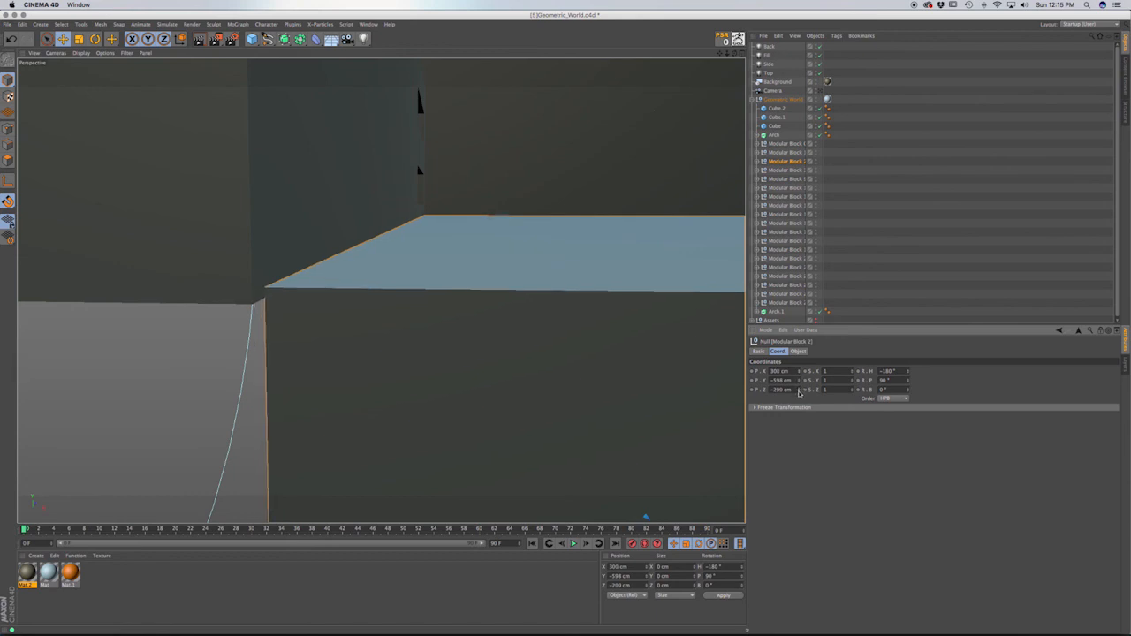
click(799, 392)
click(798, 392)
click(799, 392)
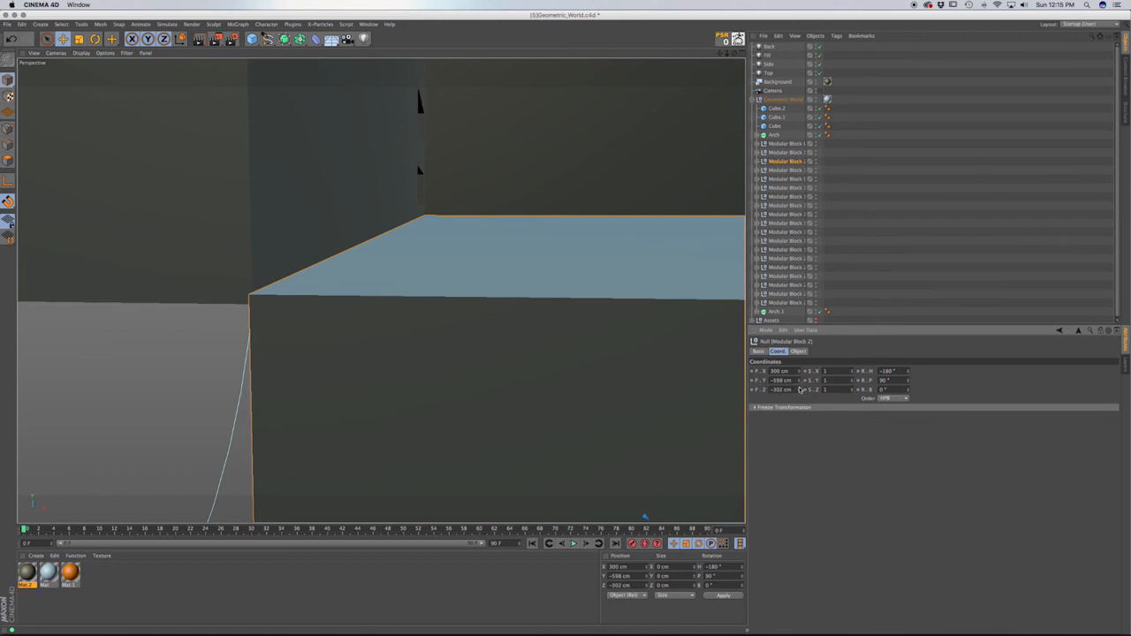
drag(800, 389, 800, 394)
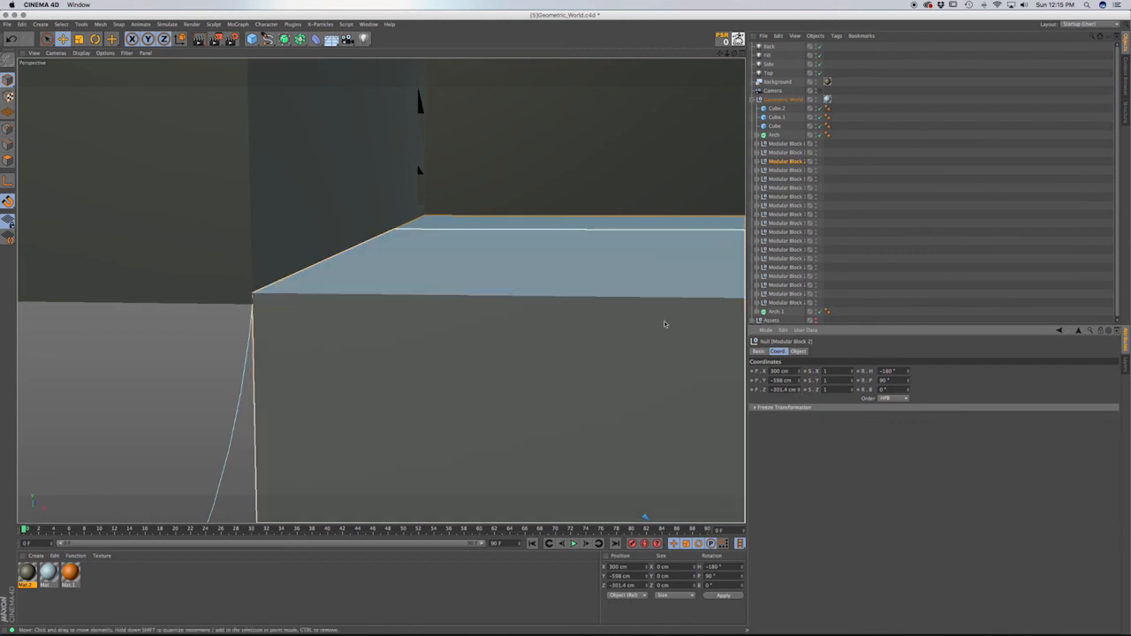
Return to the scene camera, preview the lower blocks and bottom block's top with an Interactive Render Region, and deselect the block.
click(822, 91)
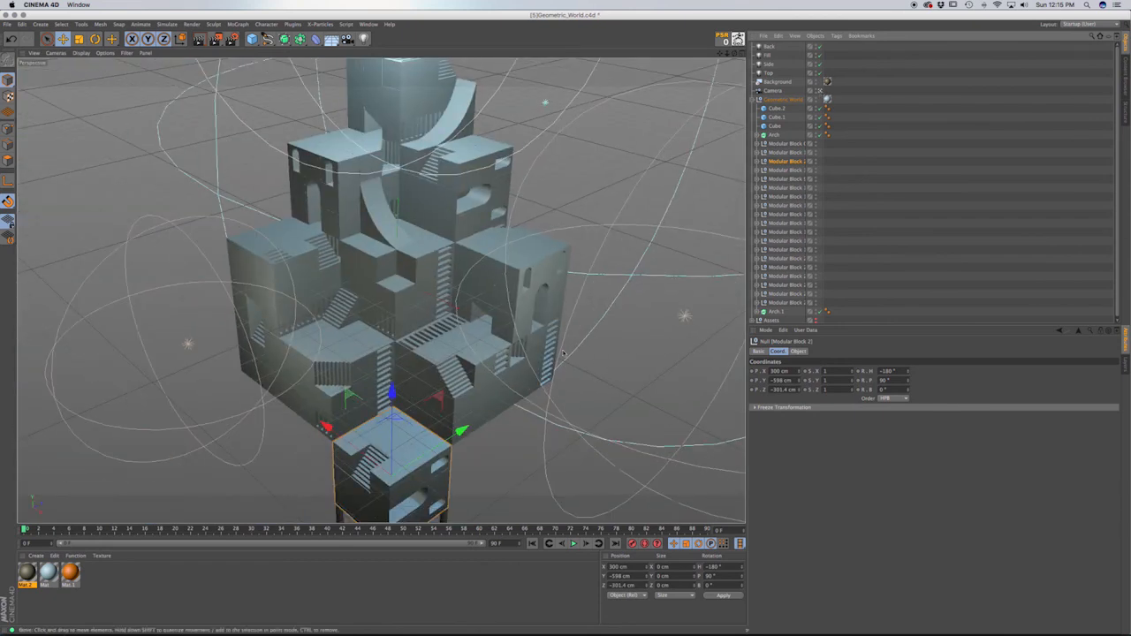
click(187, 25)
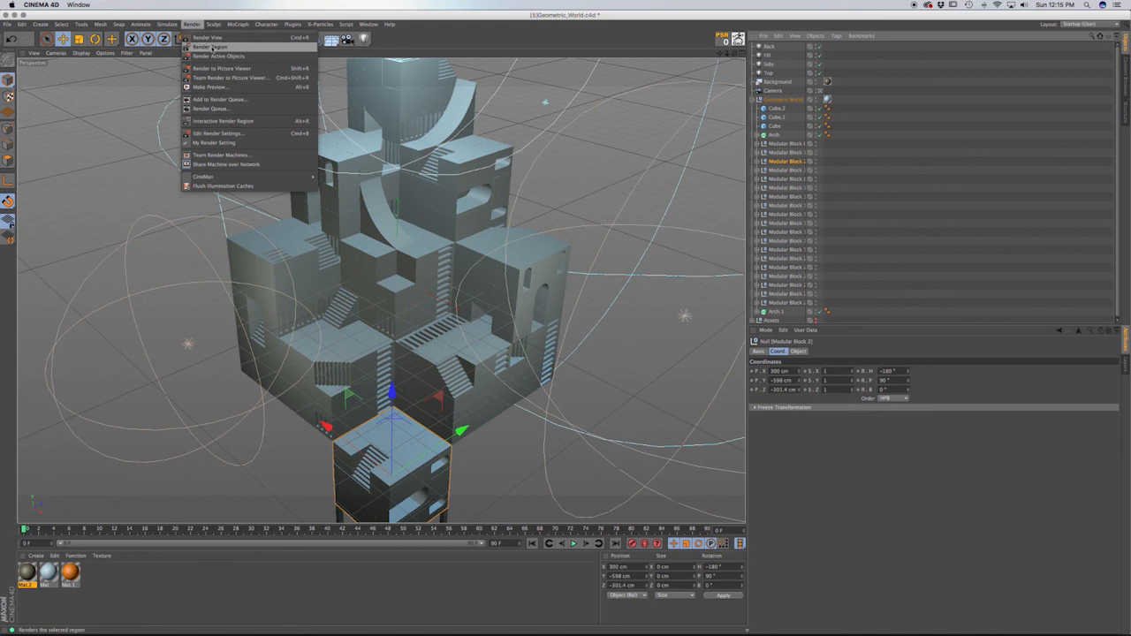
click(221, 121)
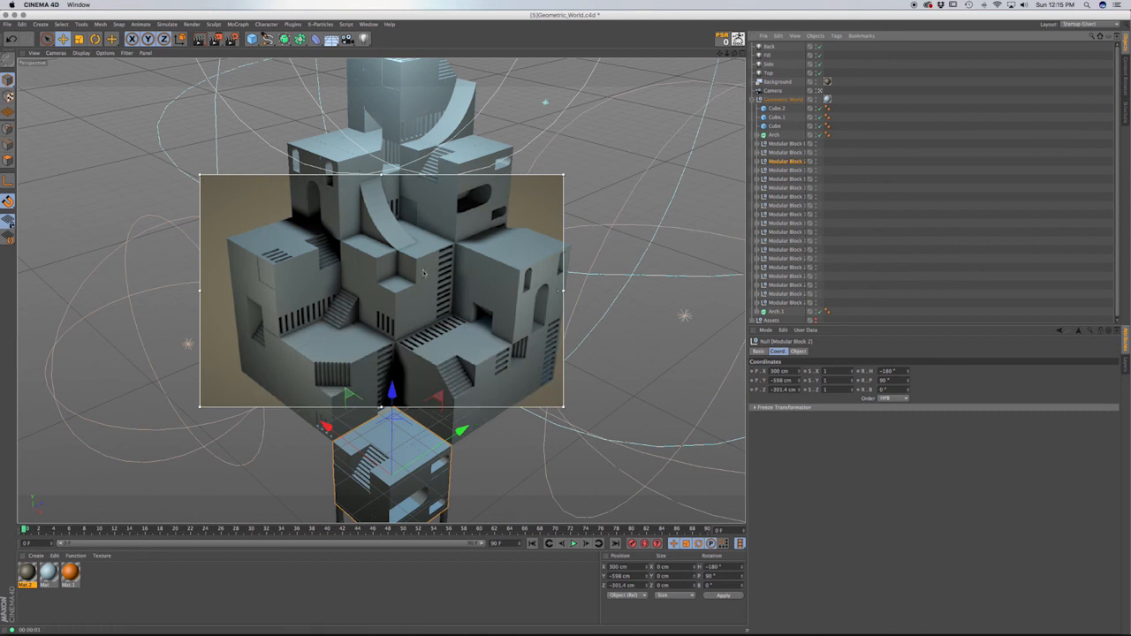
drag(381, 174, 381, 263)
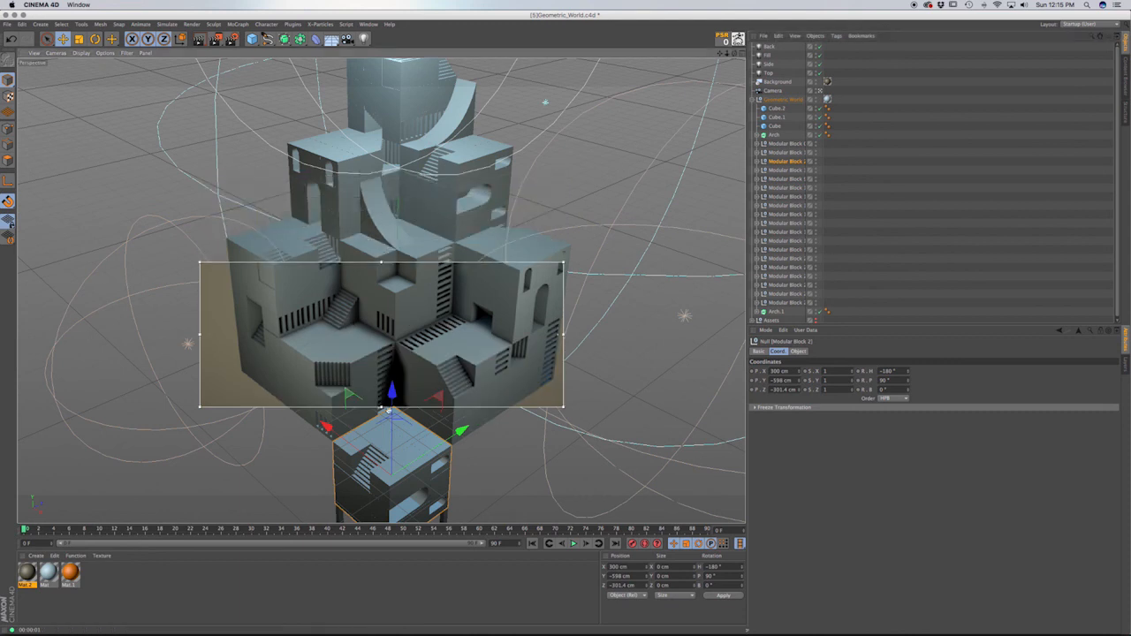
drag(383, 408, 383, 460)
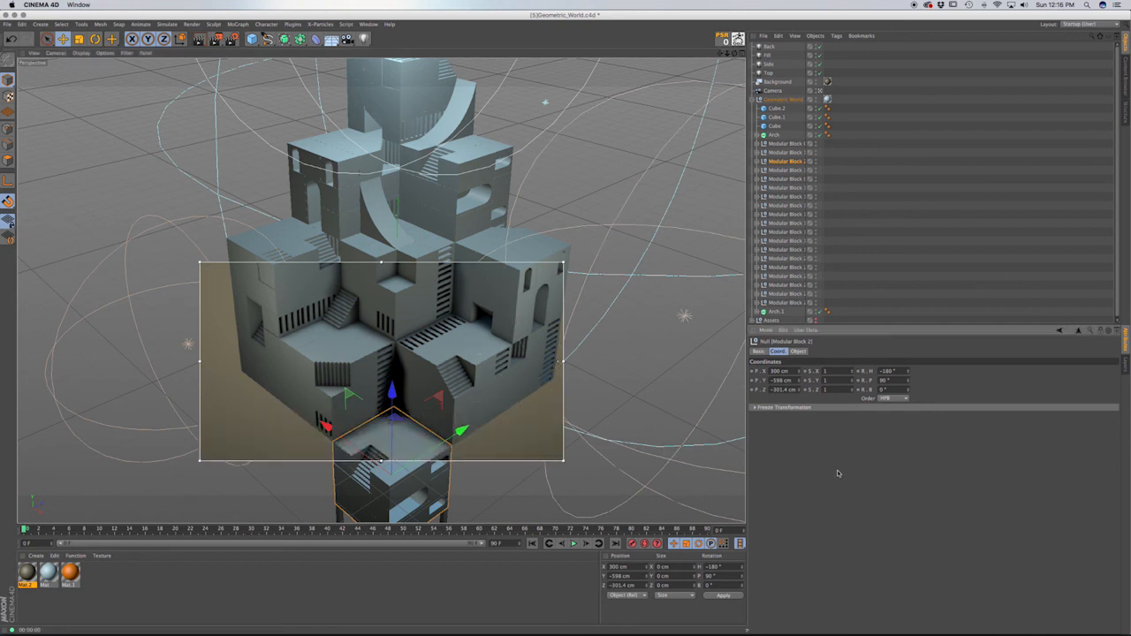
click(890, 288)
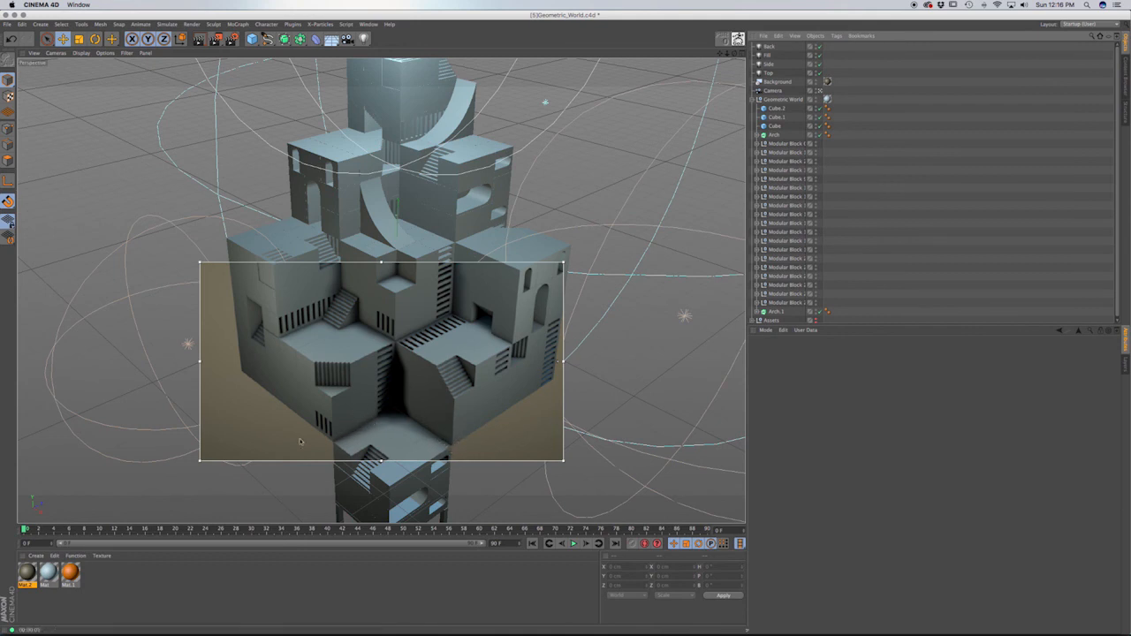
click(560, 366)
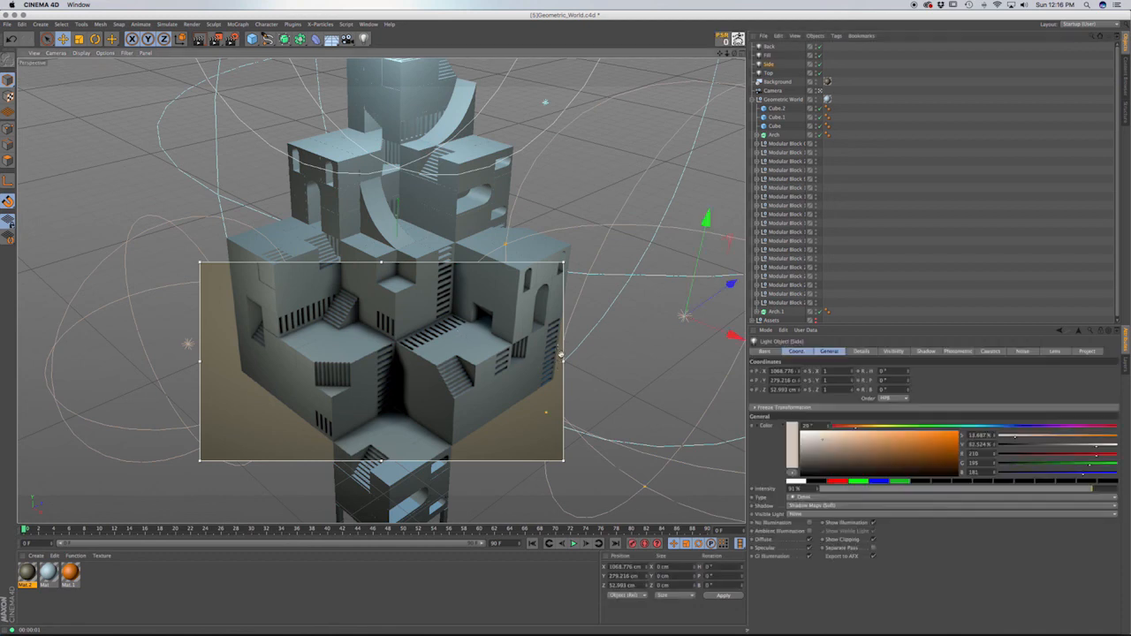
drag(560, 355, 560, 366)
click(192, 24)
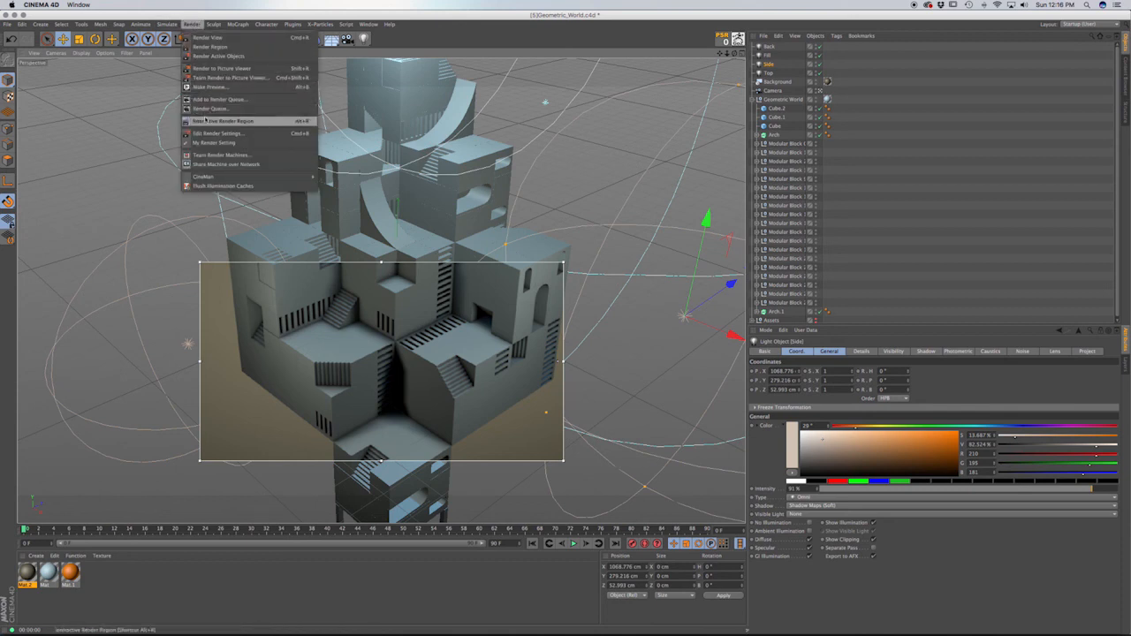
mouse_move(212, 24)
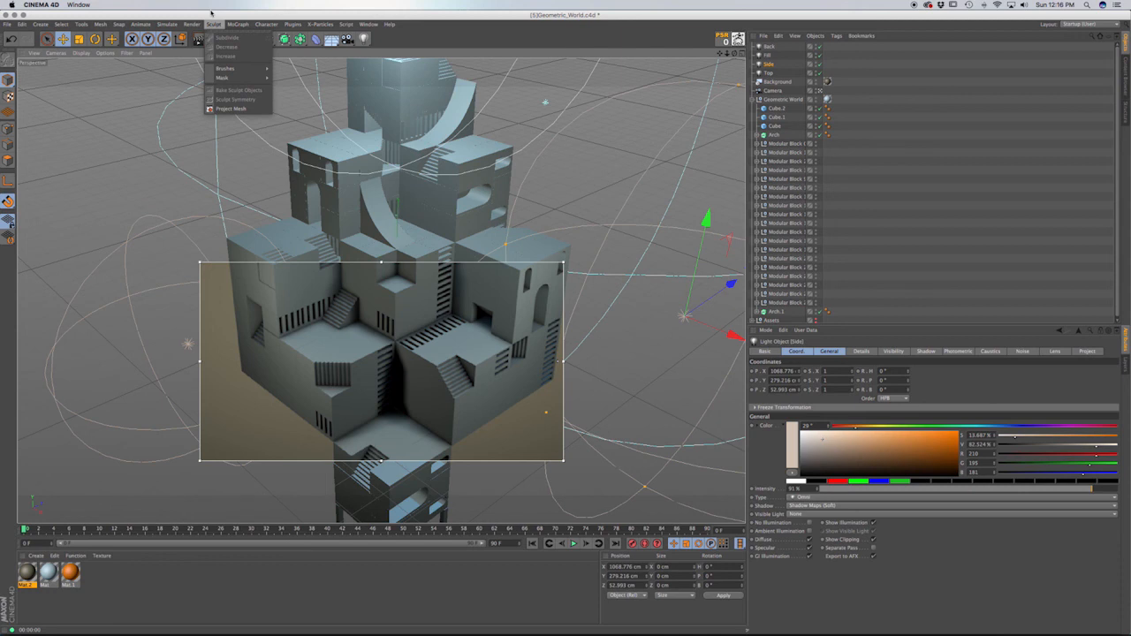
click(197, 16)
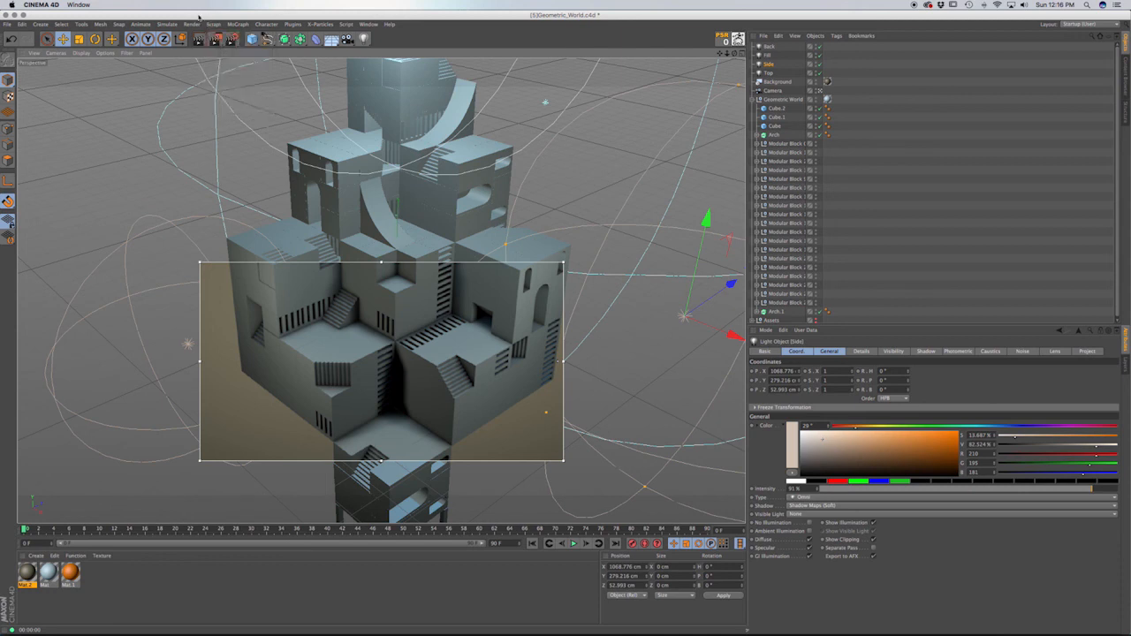
Turn off the Interactive Render Region and inspect the joints between the lower blocks up close.
key(alt+r)
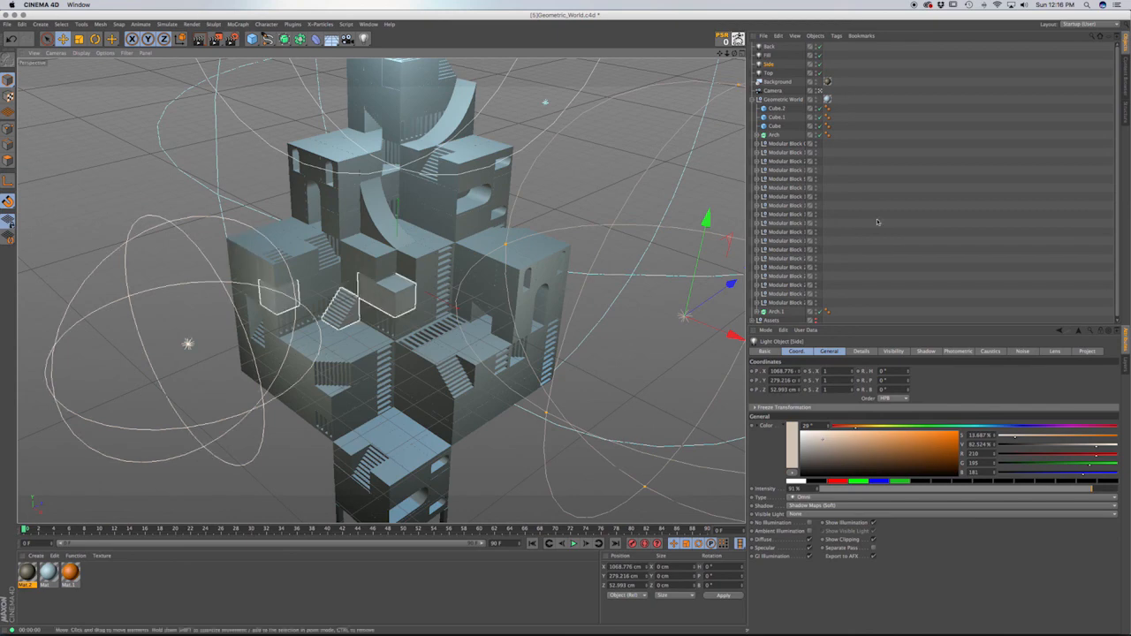
scroll(331, 282, up, 10)
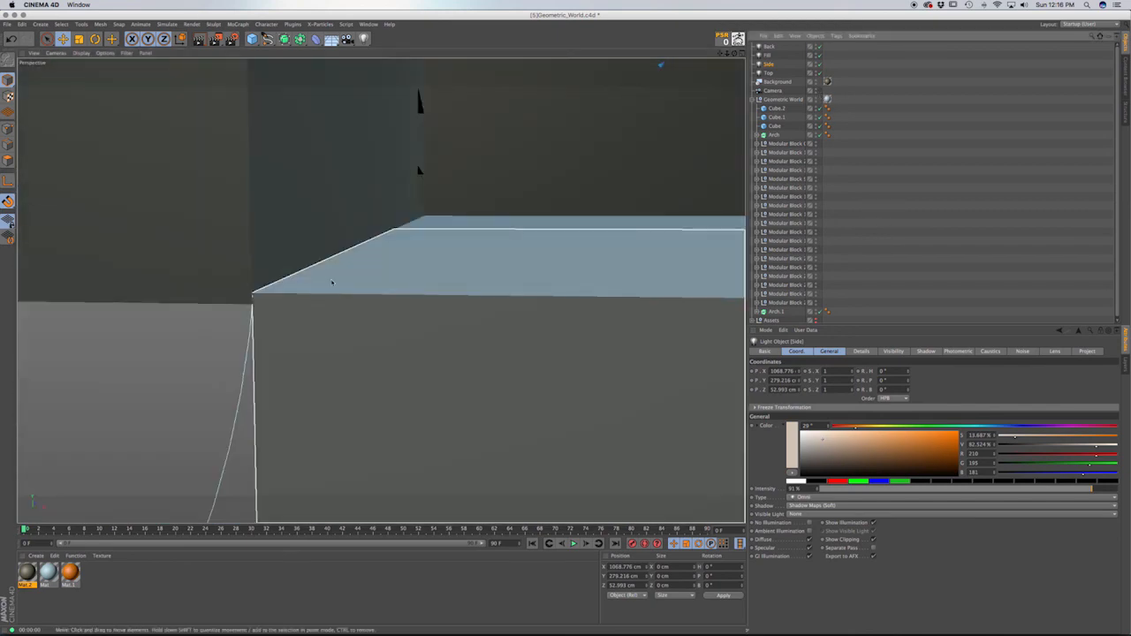
scroll(325, 281, down, 8)
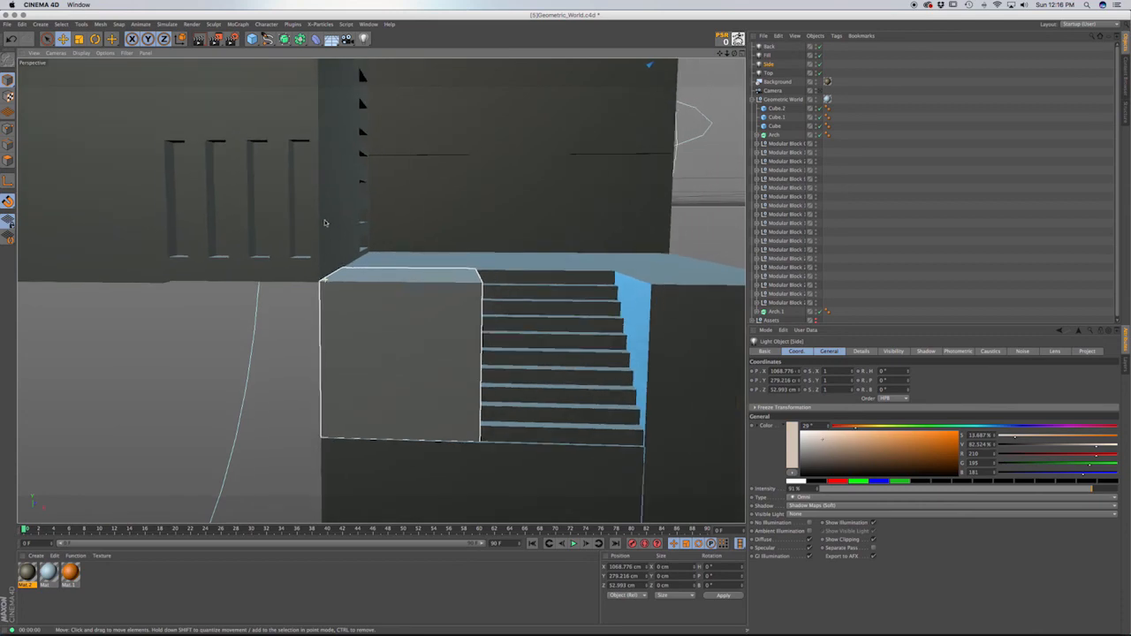
scroll(349, 248, down, 3)
alt+drag(318, 230, 356, 375)
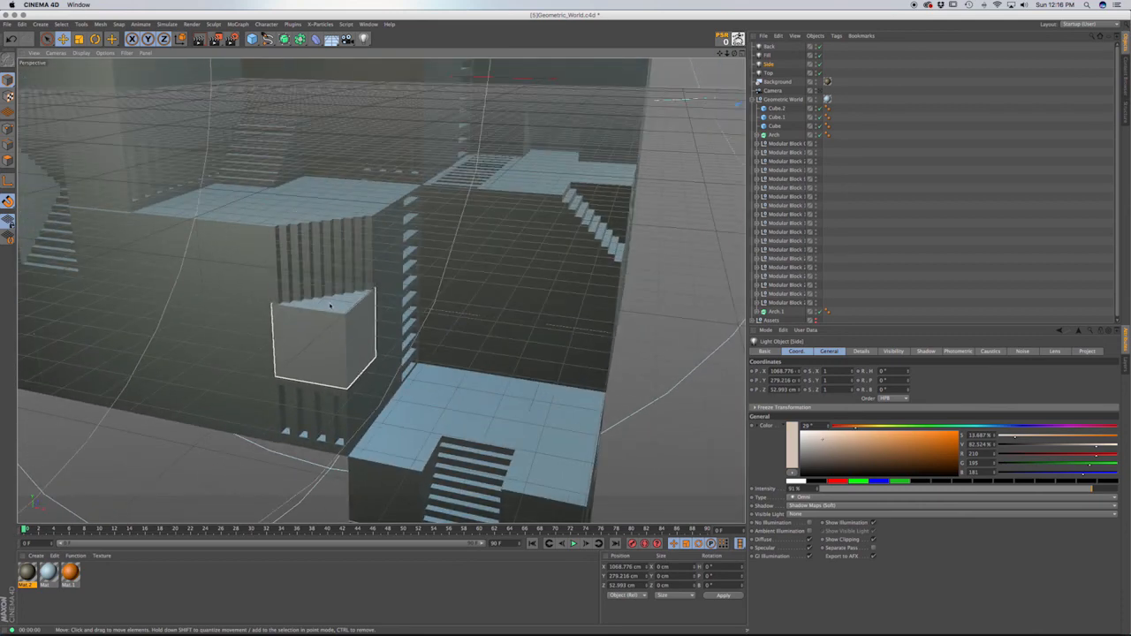
alt+drag(329, 305, 250, 264)
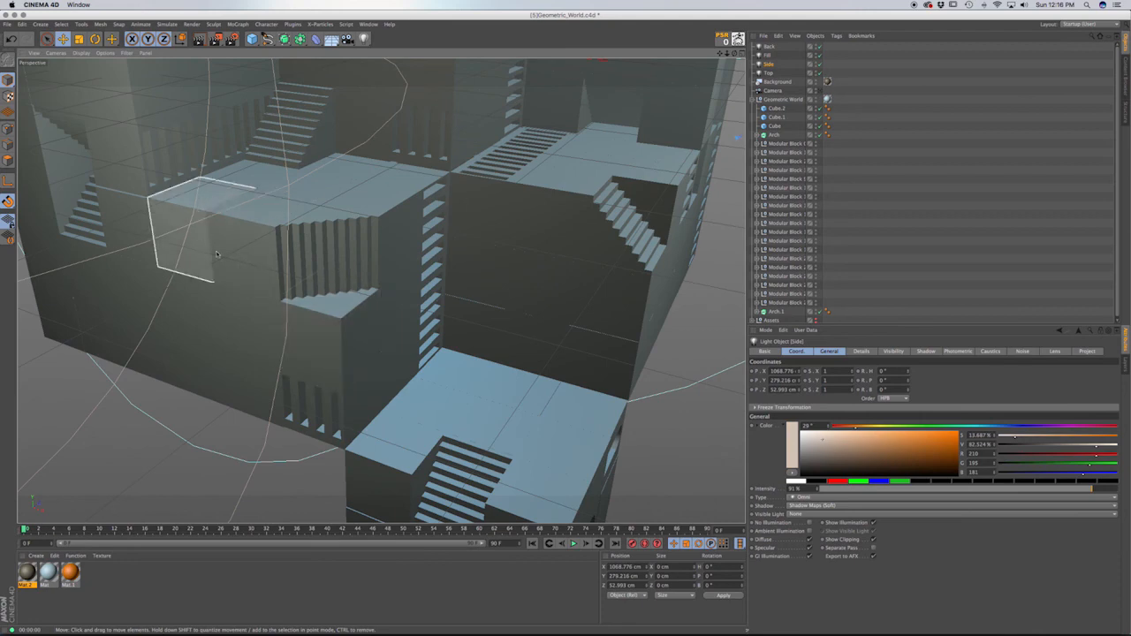
scroll(217, 253, up, 6)
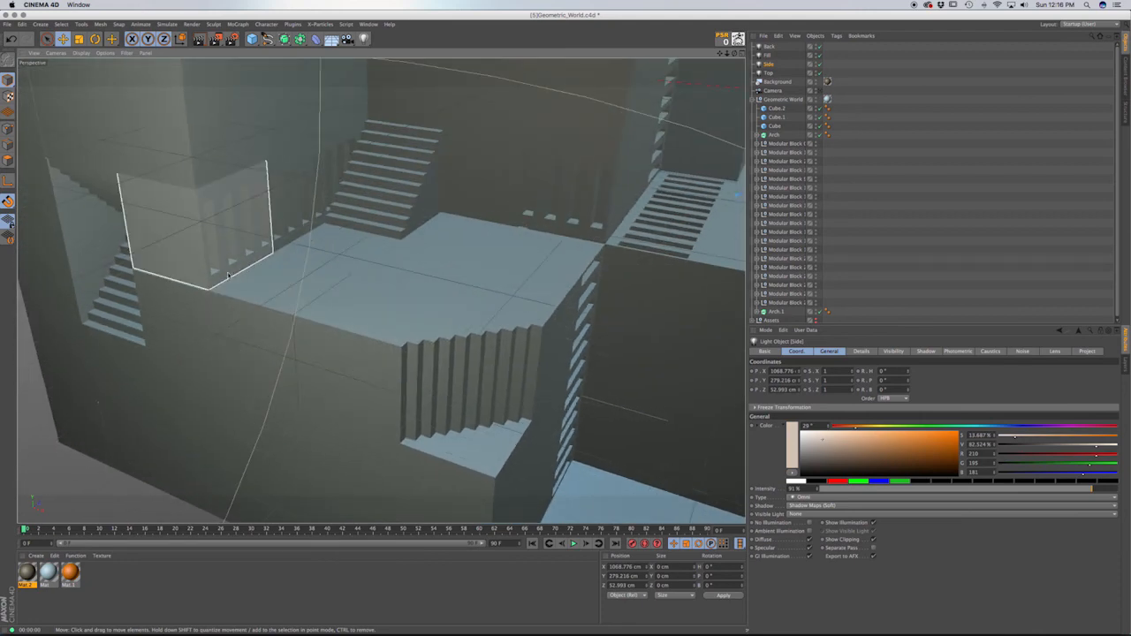
Shift the Ladder.1 object at the platform's corner along its Y axis to about -100.75 cm to cover the gap.
click(227, 275)
scroll(220, 279, up, 4)
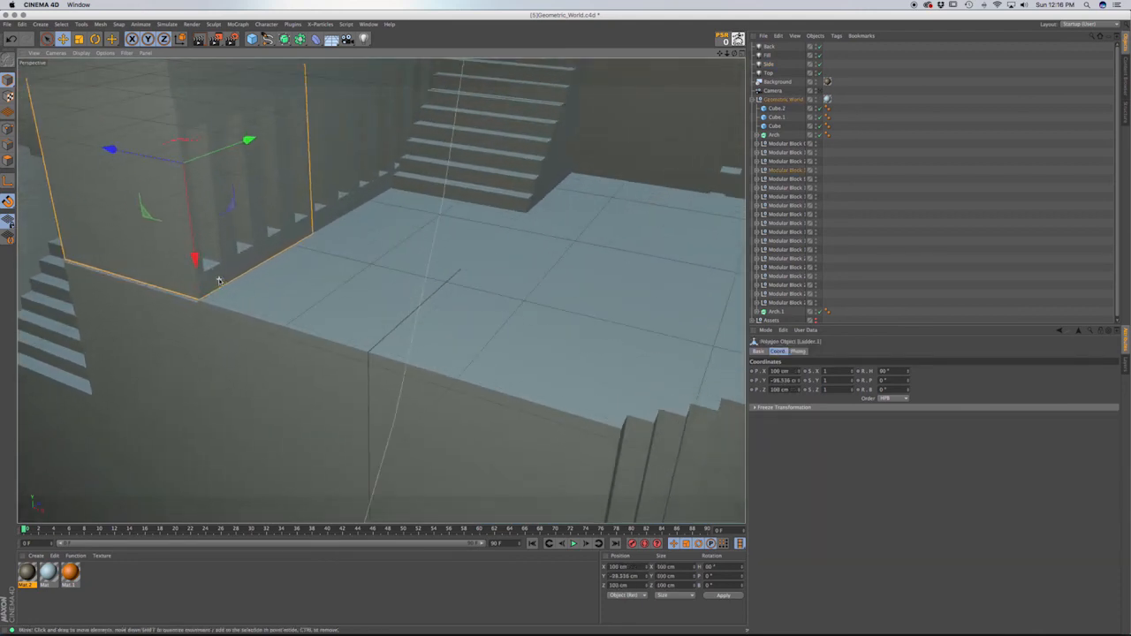
scroll(219, 281, up, 5)
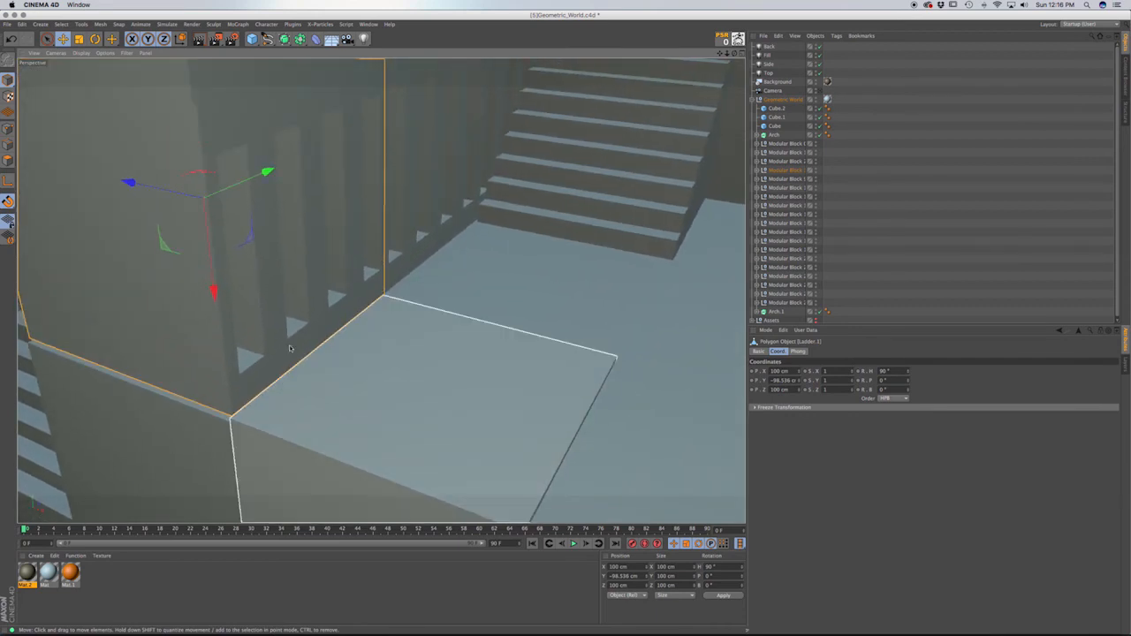
shift+click(402, 255)
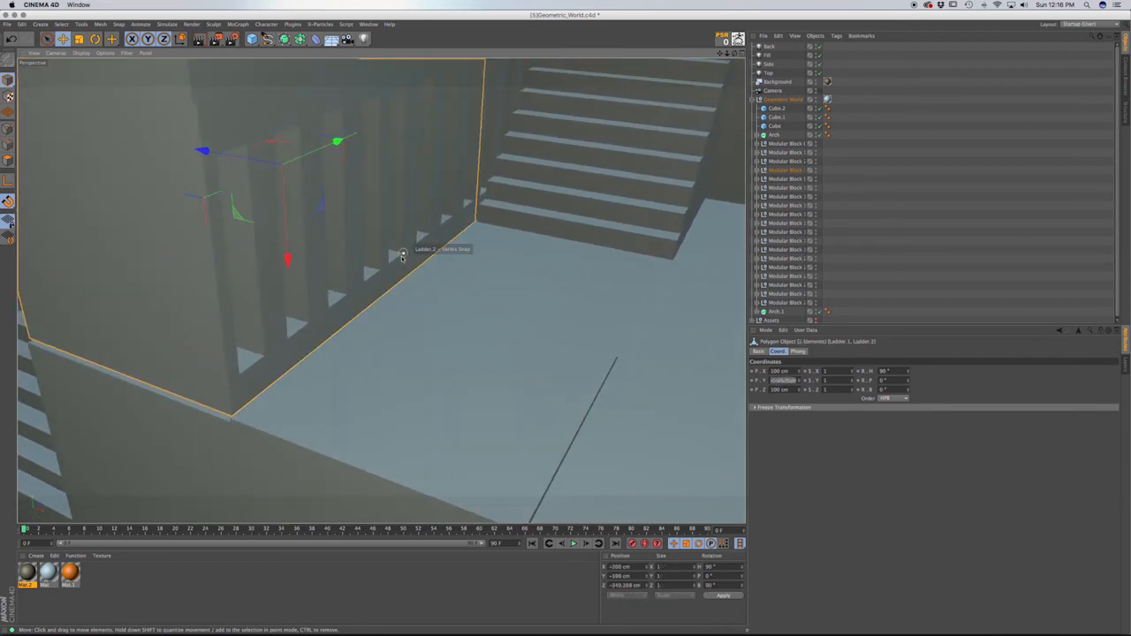
click(248, 363)
drag(270, 172, 267, 176)
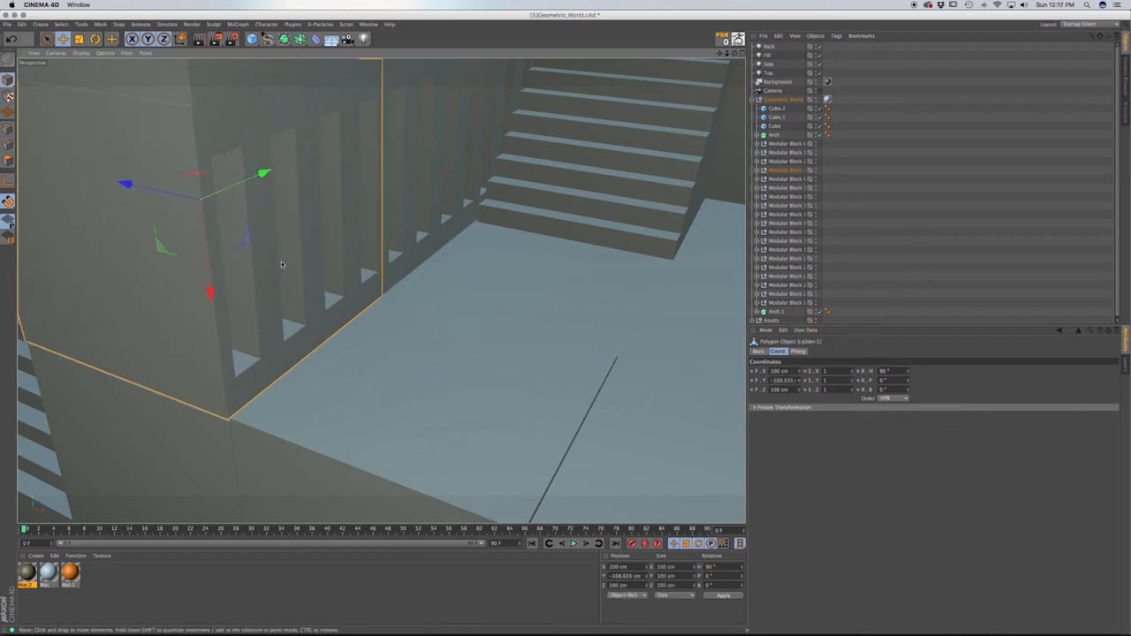
alt+drag(176, 402, 357, 339)
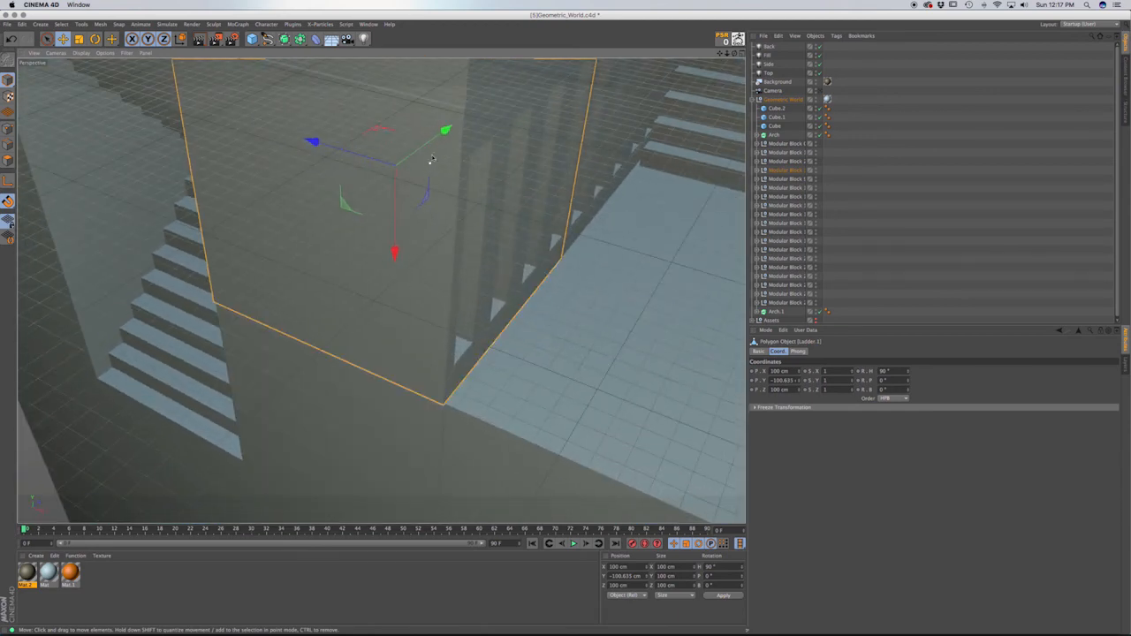
drag(445, 131, 444, 128)
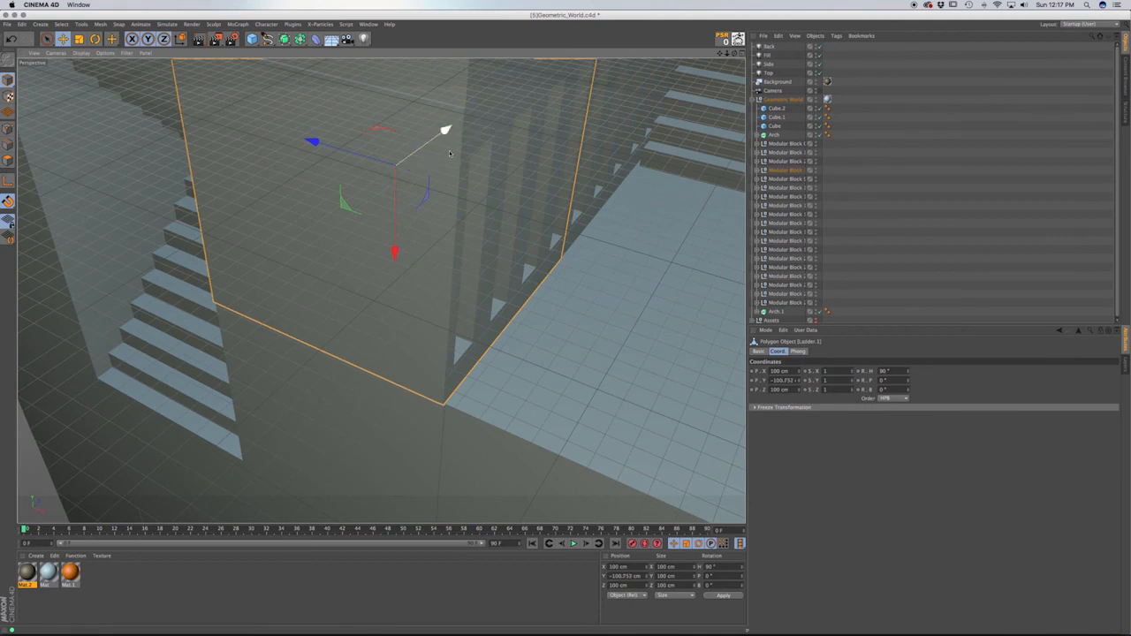
In the top view, move Ladder.1 along its Y axis to -100 cm so its edge lines up with the neighbouring blocks.
alt+drag(555, 253, 619, 298)
click(639, 303)
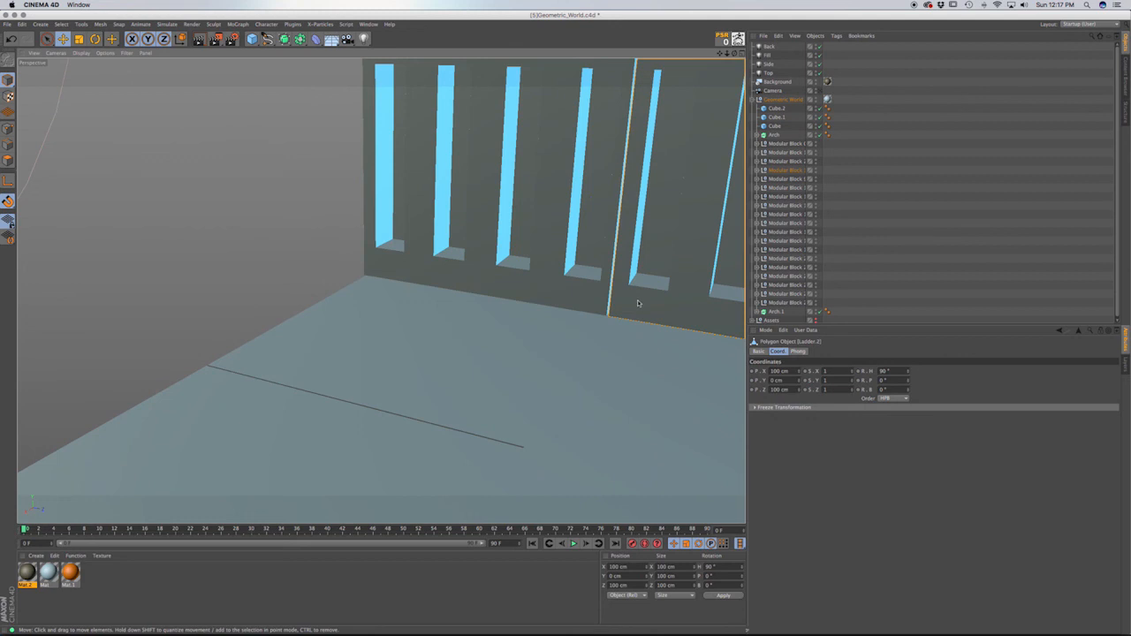
key(F2)
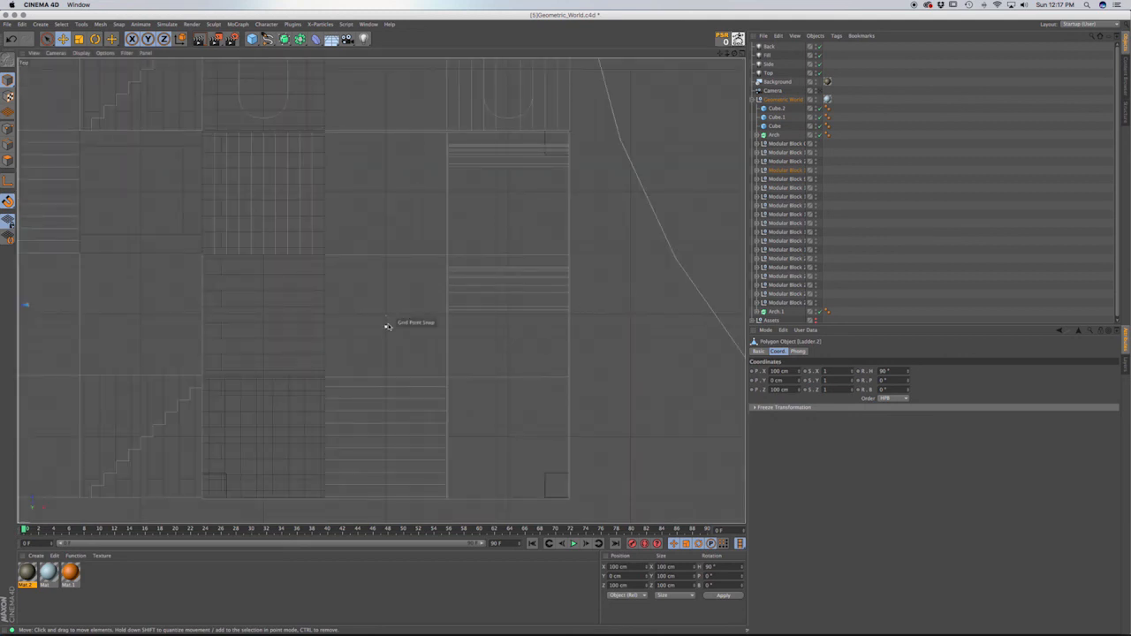
scroll(388, 323, down, 5)
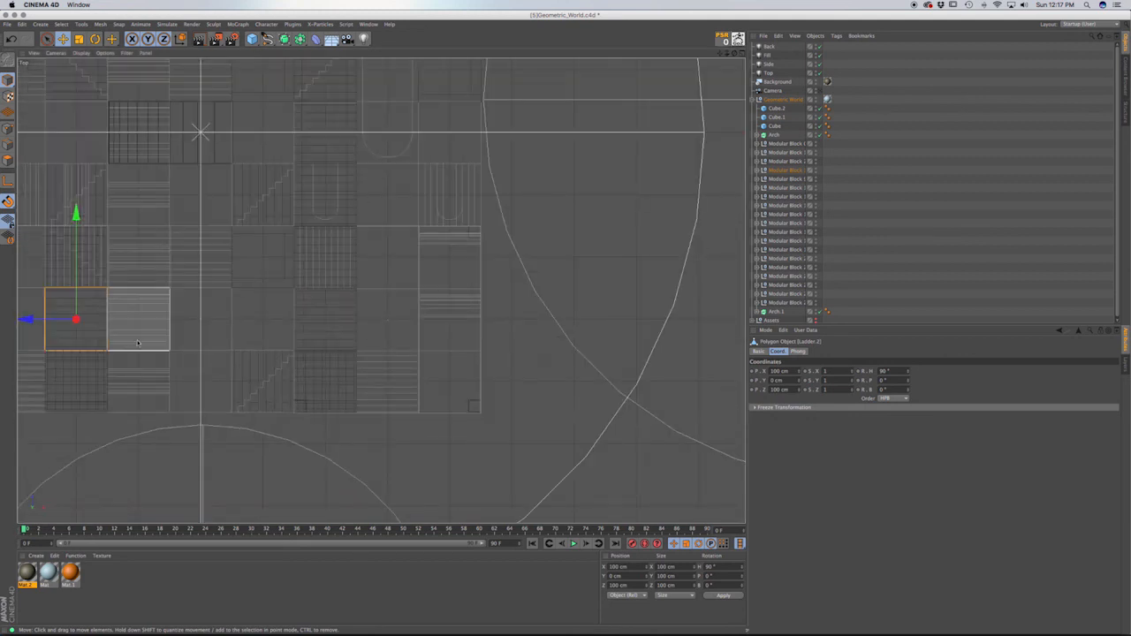
alt+middle_drag(114, 342, 490, 211)
scroll(257, 338, up, 5)
scroll(257, 337, up, 2)
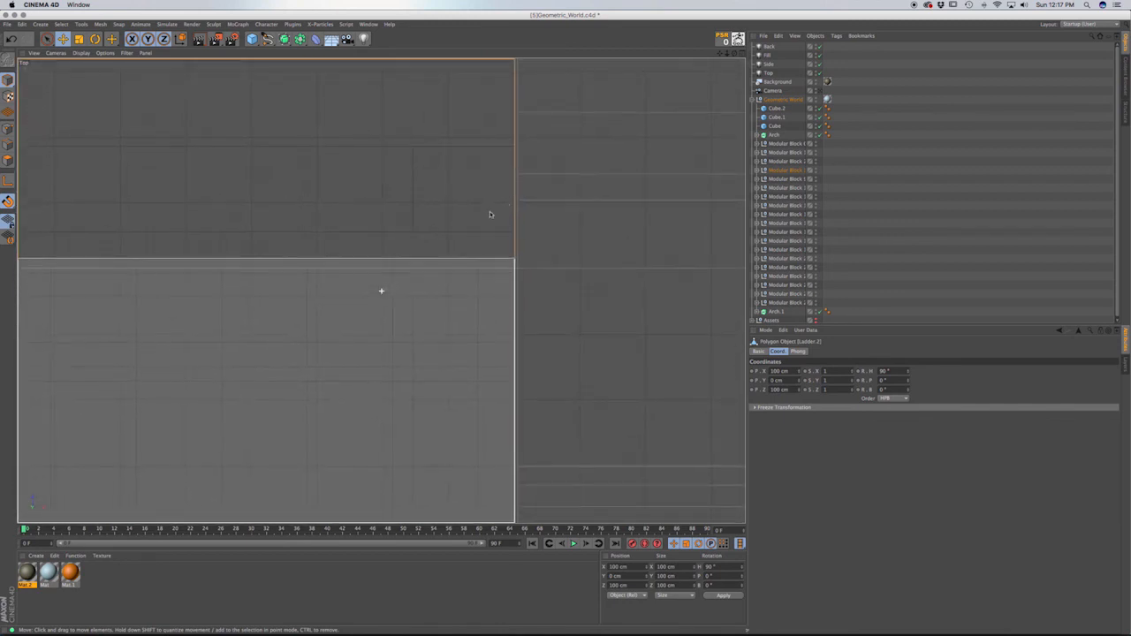
click(430, 301)
scroll(380, 291, up, 3)
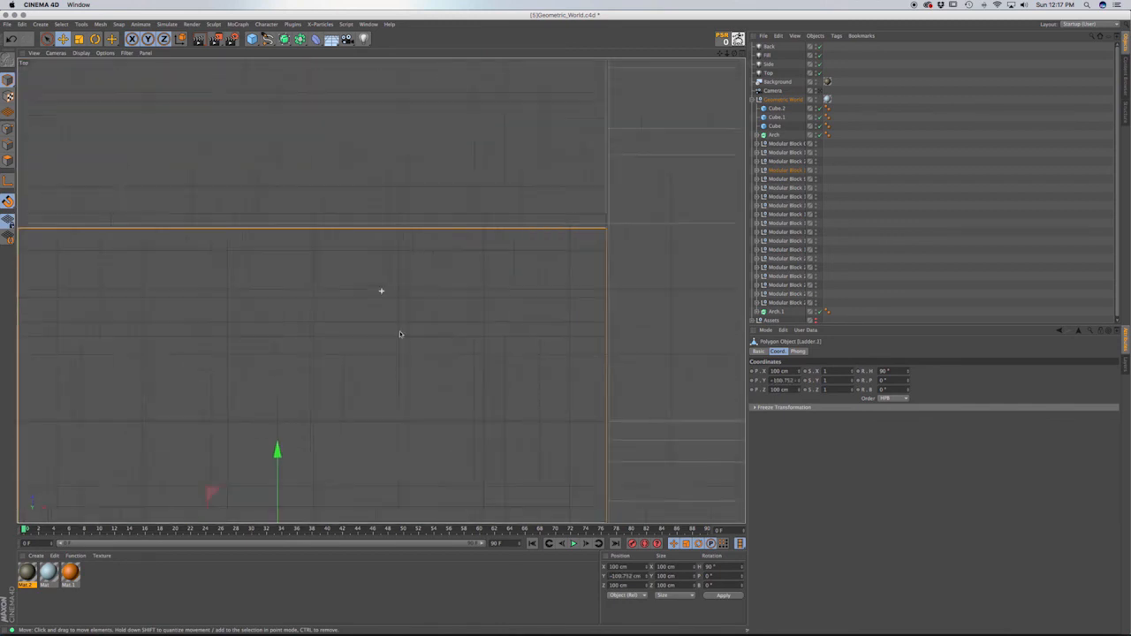
alt+middle_drag(380, 291, 552, 306)
drag(399, 453, 400, 447)
scroll(400, 448, down, 5)
alt+middle_drag(428, 454, 424, 385)
scroll(424, 385, up, 3)
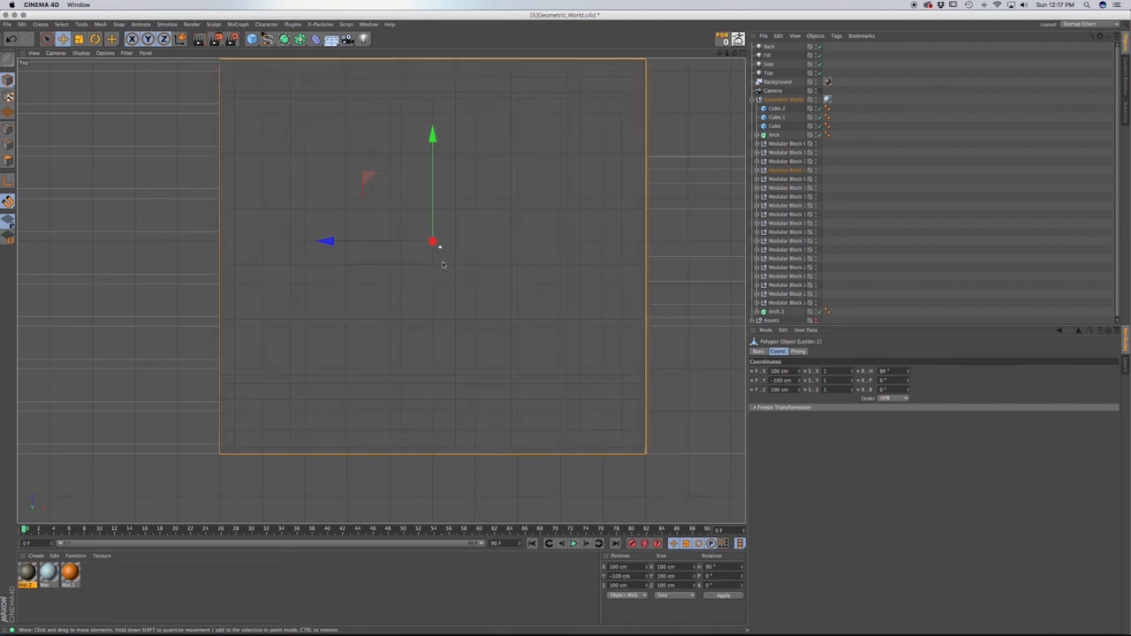
drag(433, 137, 434, 138)
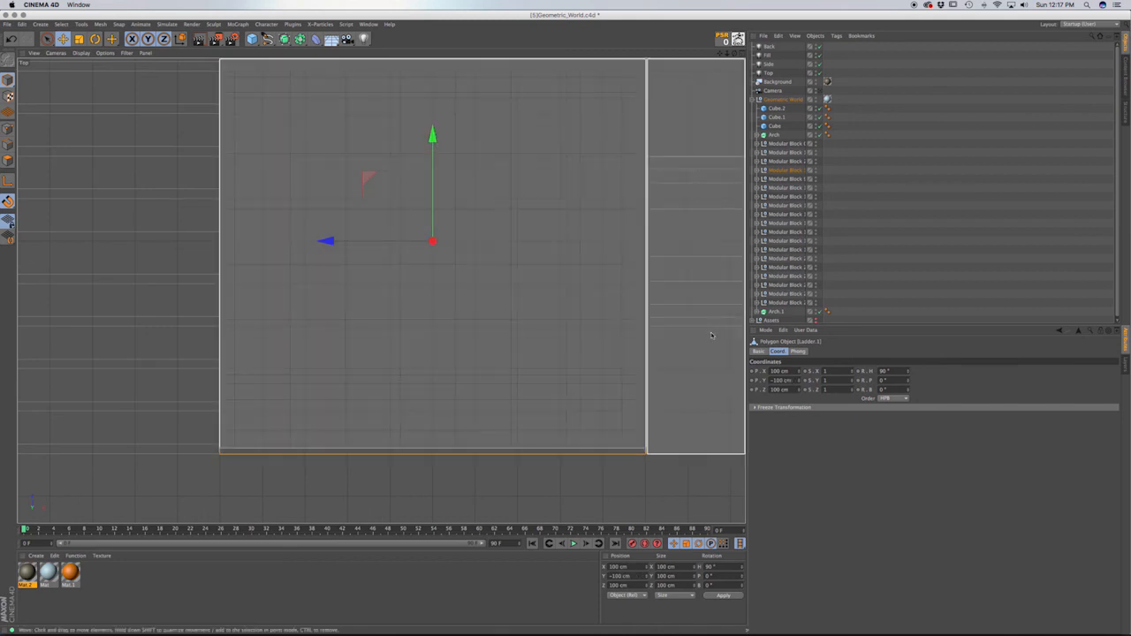
Expand the modular block that contains the ladders and select its Ladder object at the block's lower corner.
click(777, 170)
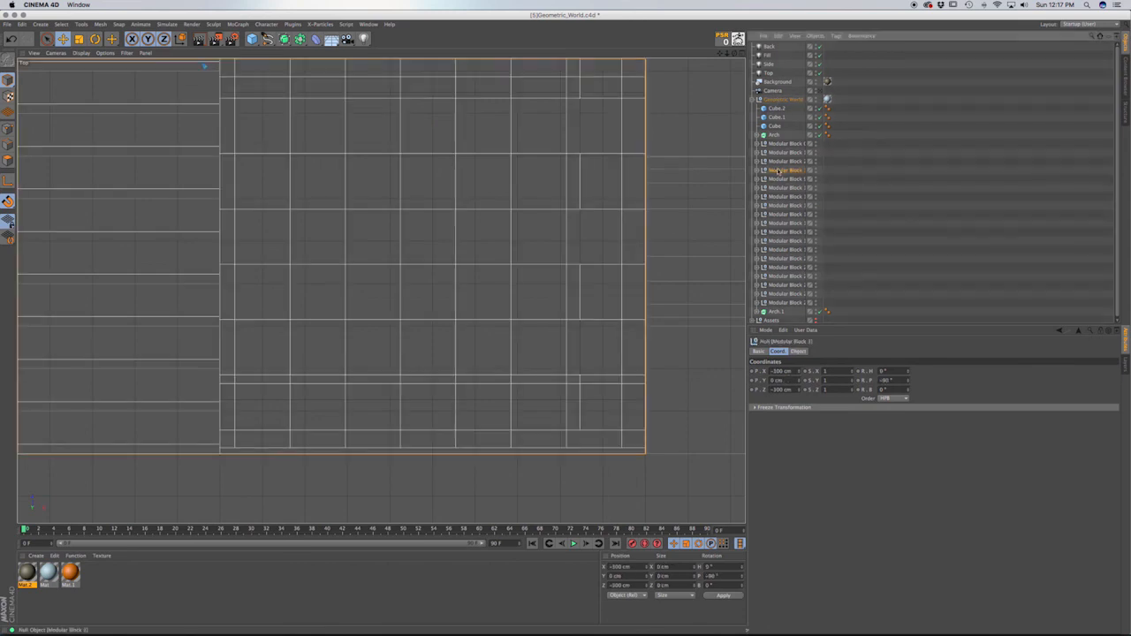
scroll(568, 219, up, 2)
scroll(568, 218, down, 3)
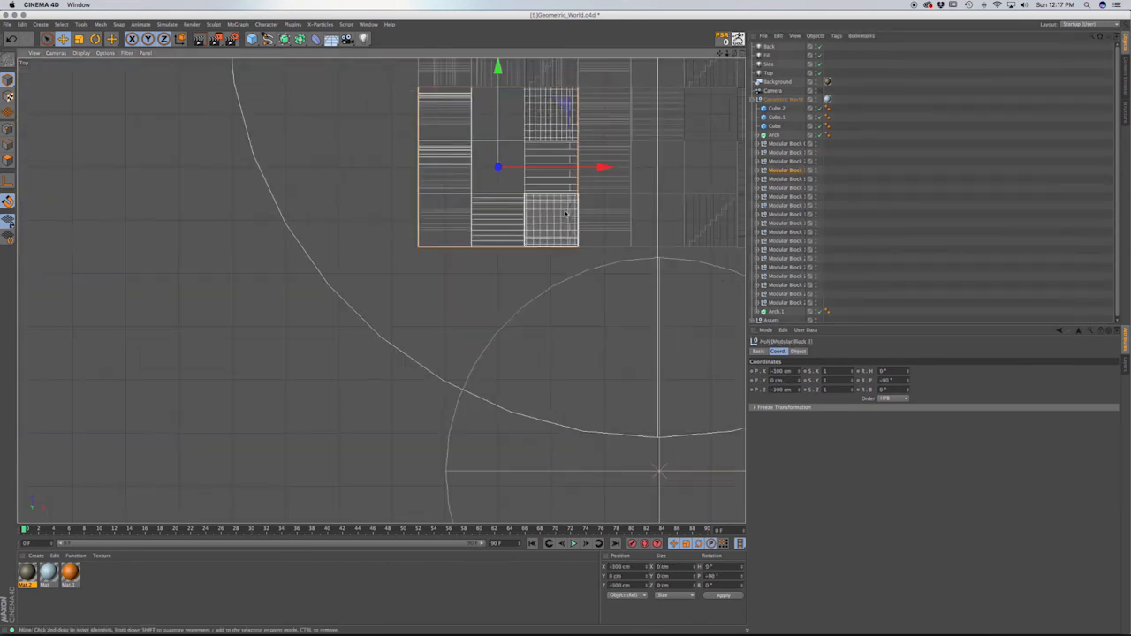
click(761, 170)
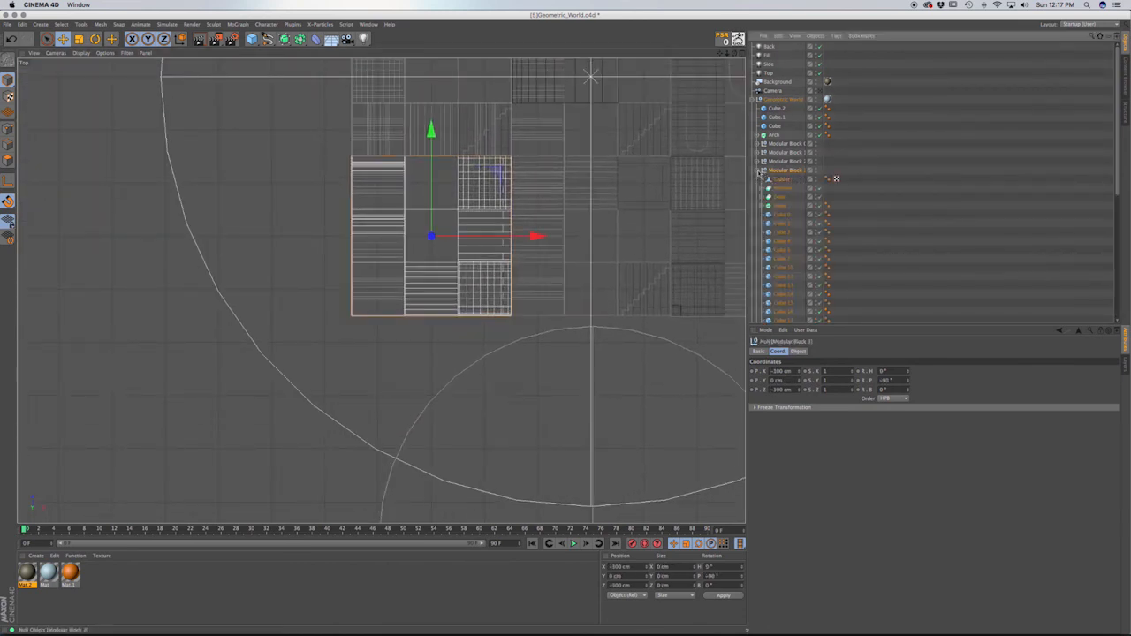
click(471, 320)
click(474, 310)
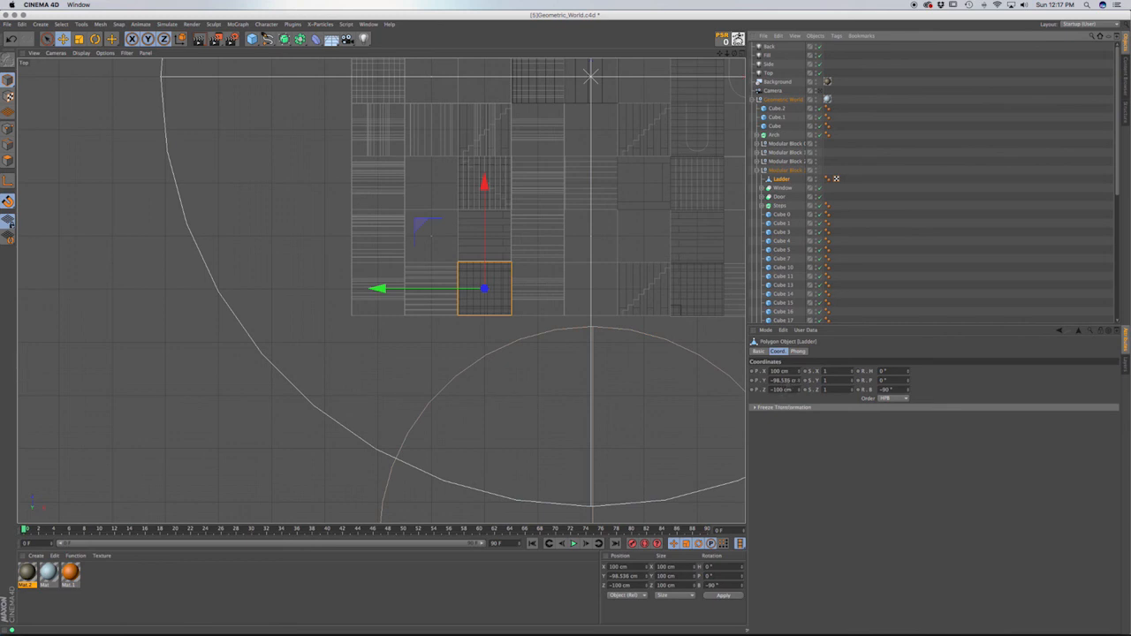
Try a Y position of 100 cm for the Ladder object, and undo the change.
click(799, 380)
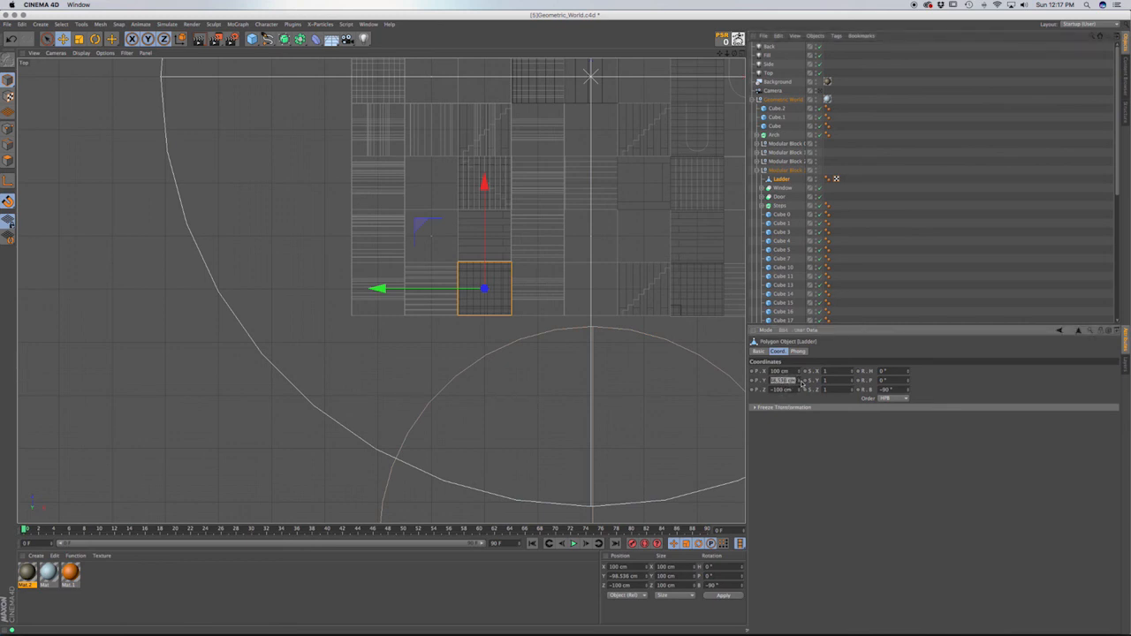
text(100)
key(Return)
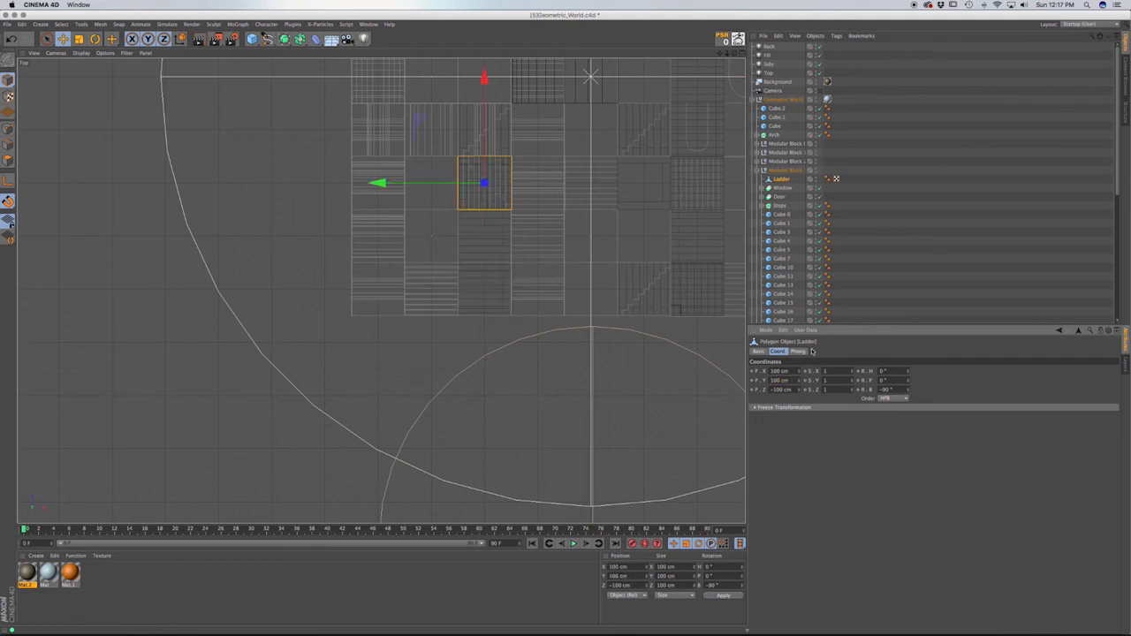
key(super+z)
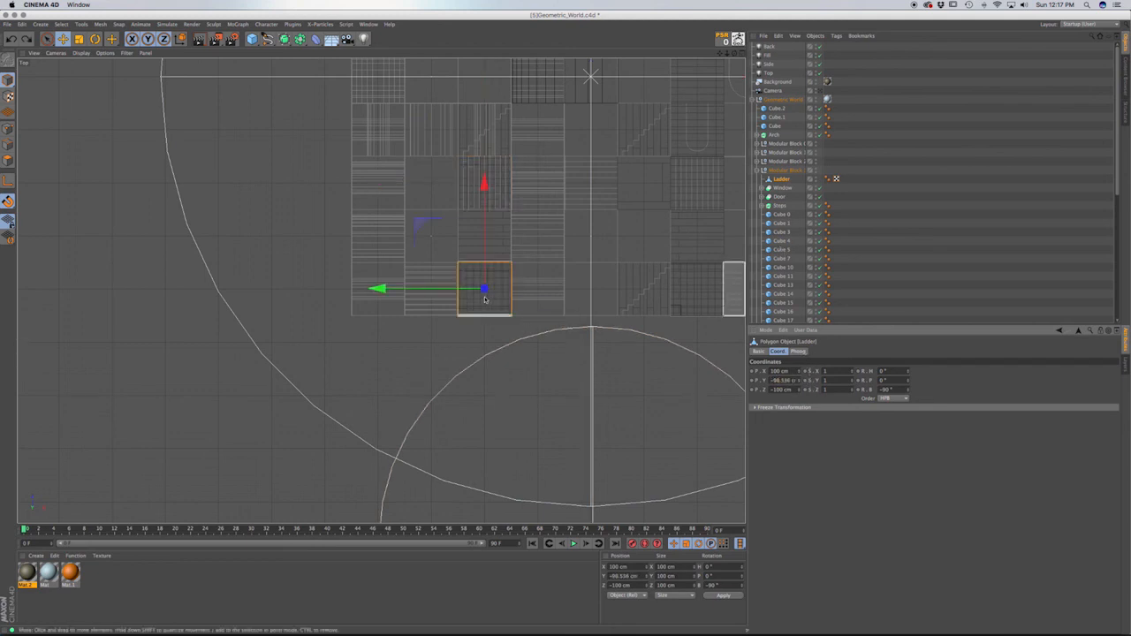
Shift the Ladder object slightly in the top view so its lower edge aligns with the adjacent blocks.
scroll(488, 300, up, 4)
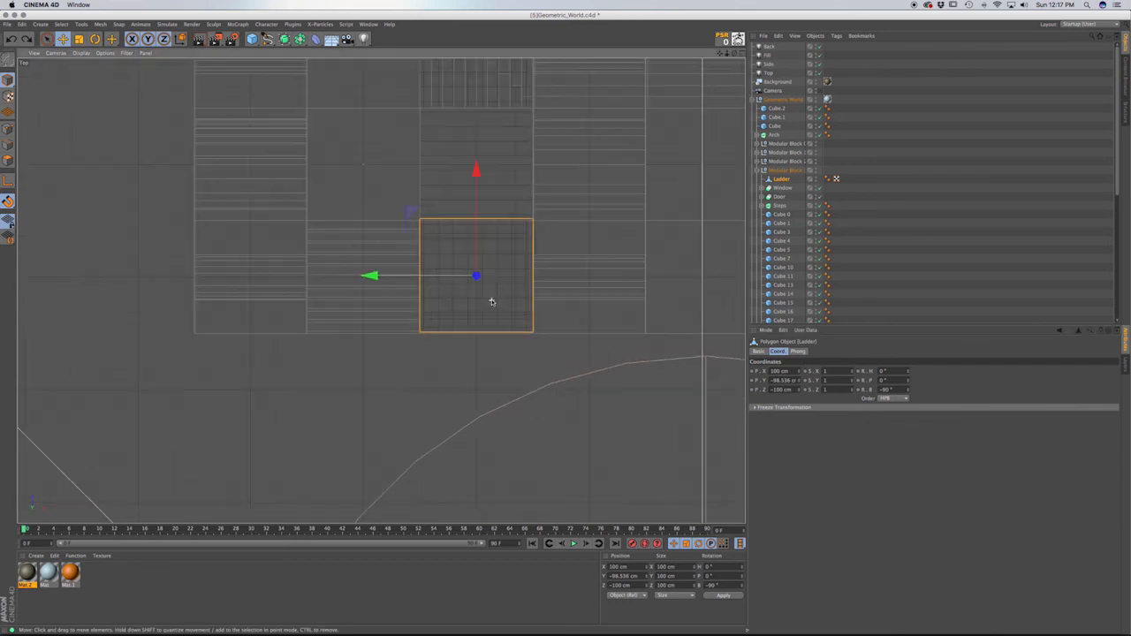
scroll(491, 302, up, 2)
scroll(492, 302, up, 1)
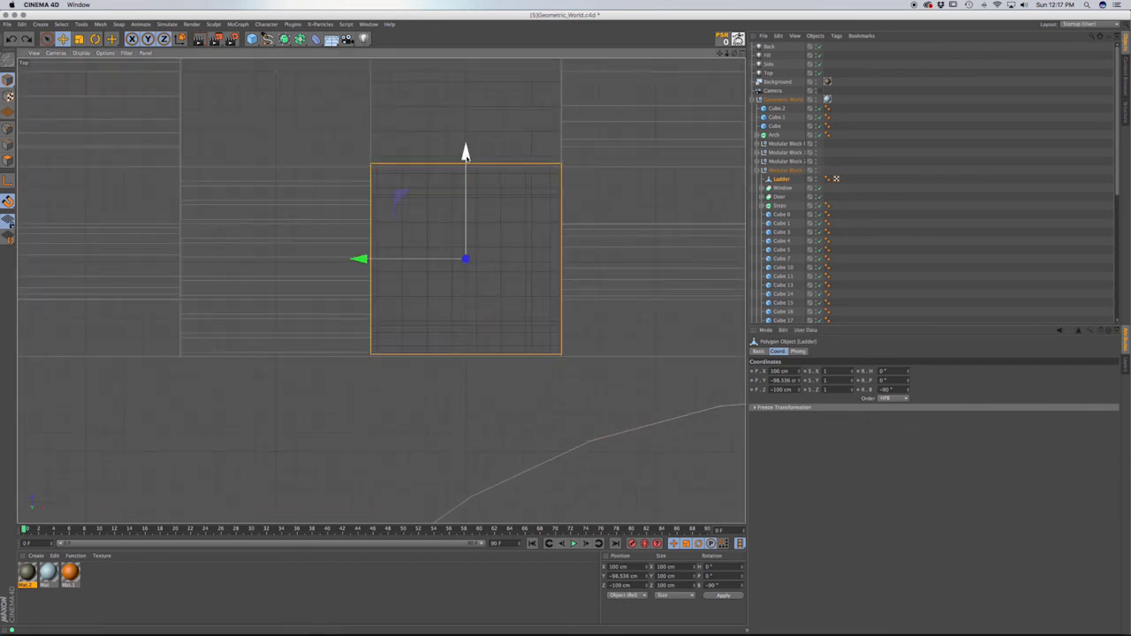
drag(464, 151, 532, 161)
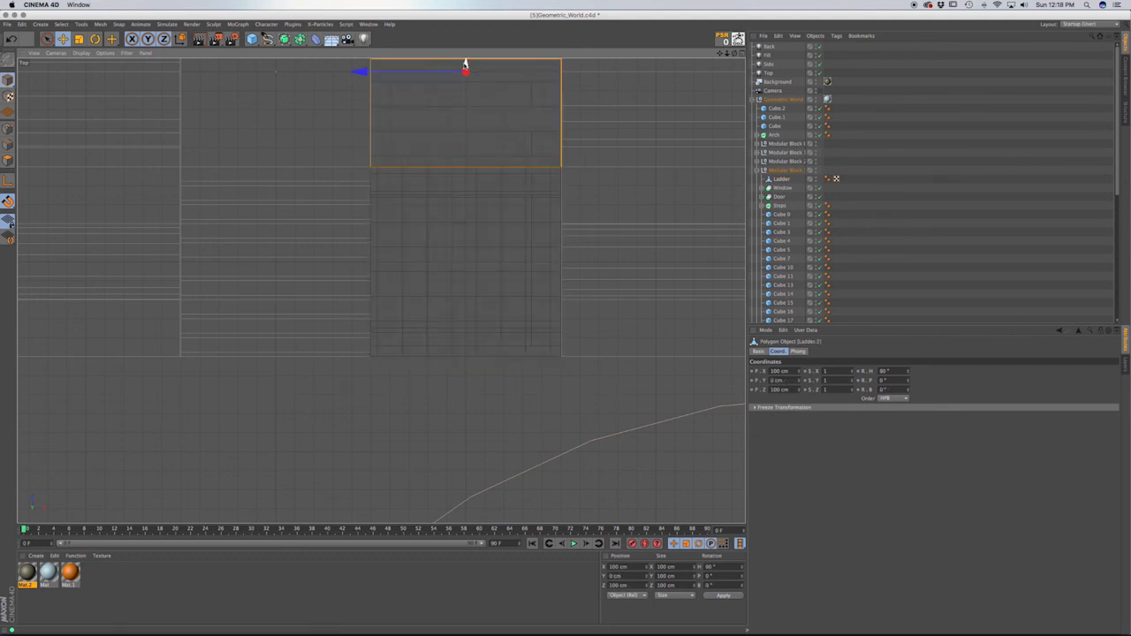
Return to the perspective view, preview the ladder wall with an enlarged Interactive Render Region, and deselect everything.
key(F1)
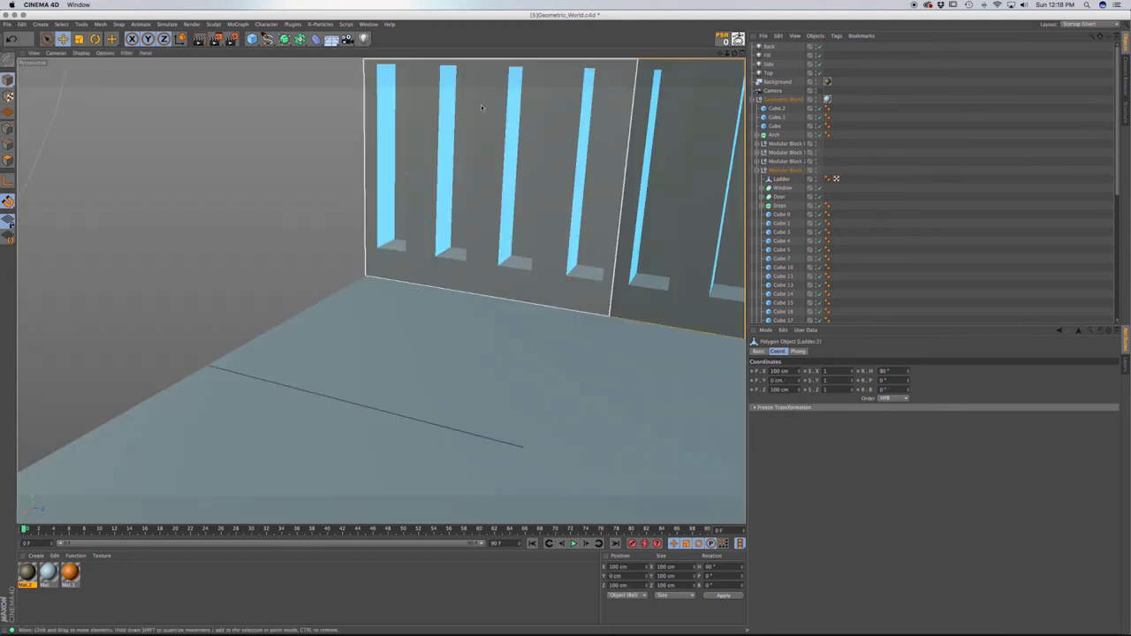
scroll(599, 286, down, 5)
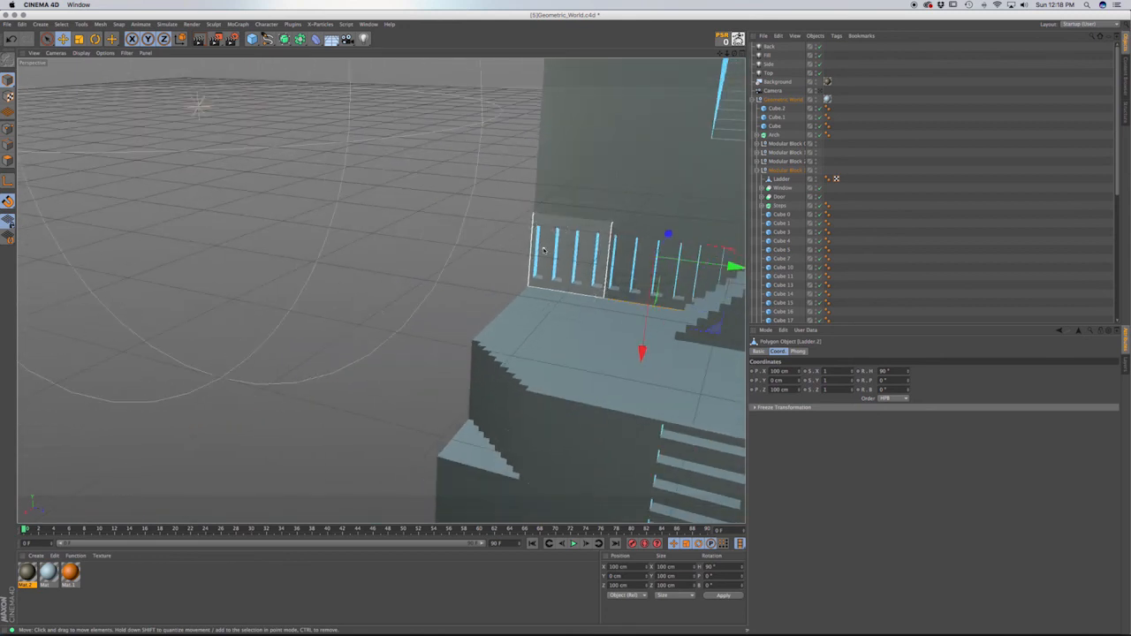
key(alt+r)
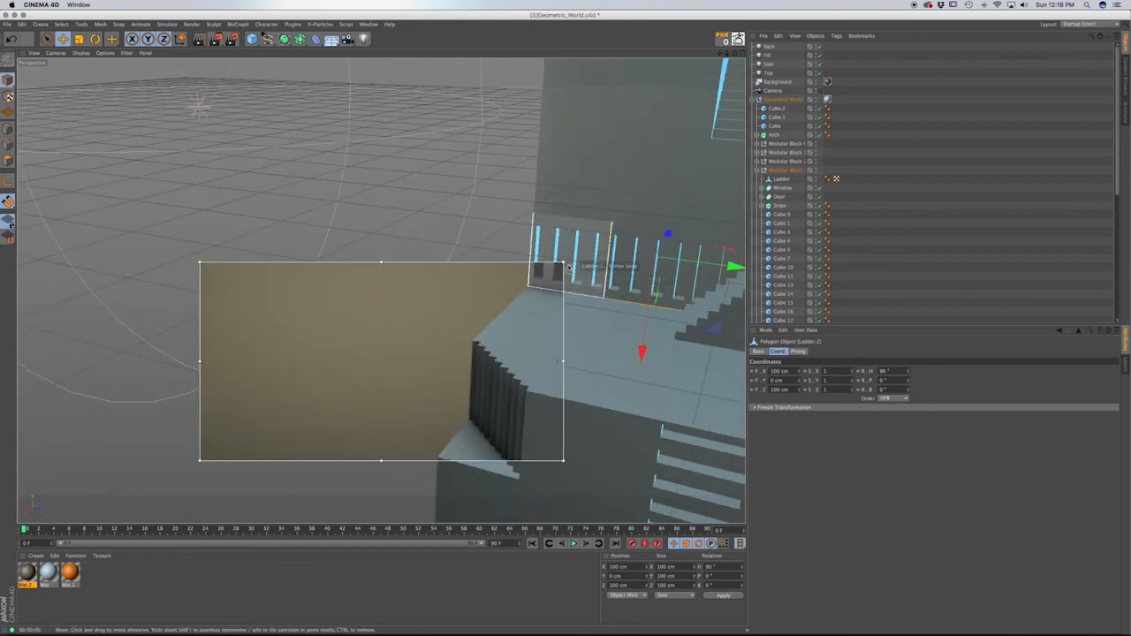
drag(565, 263, 663, 200)
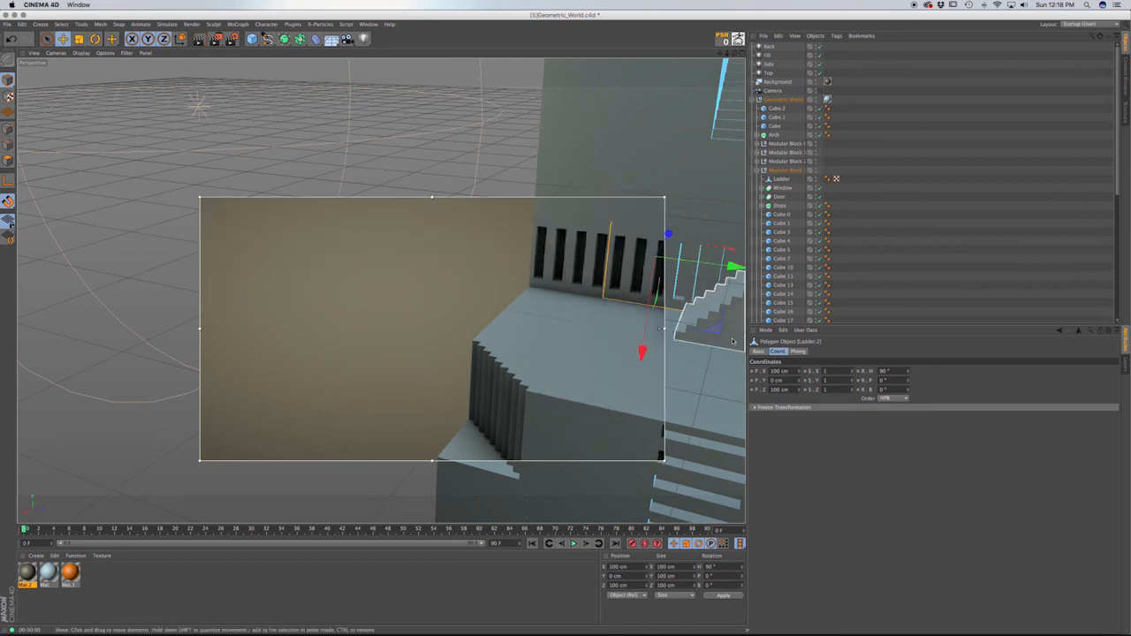
click(952, 277)
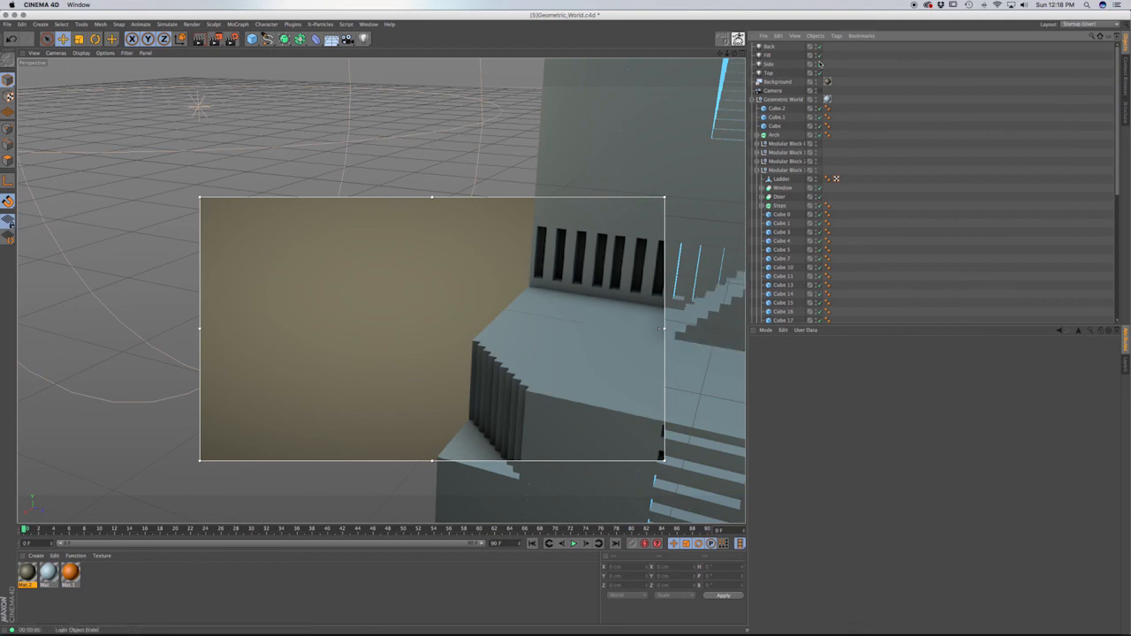
Look through the scene camera without the render region, reframe to fit the tower and its legs, and render to the Picture Viewer.
click(820, 91)
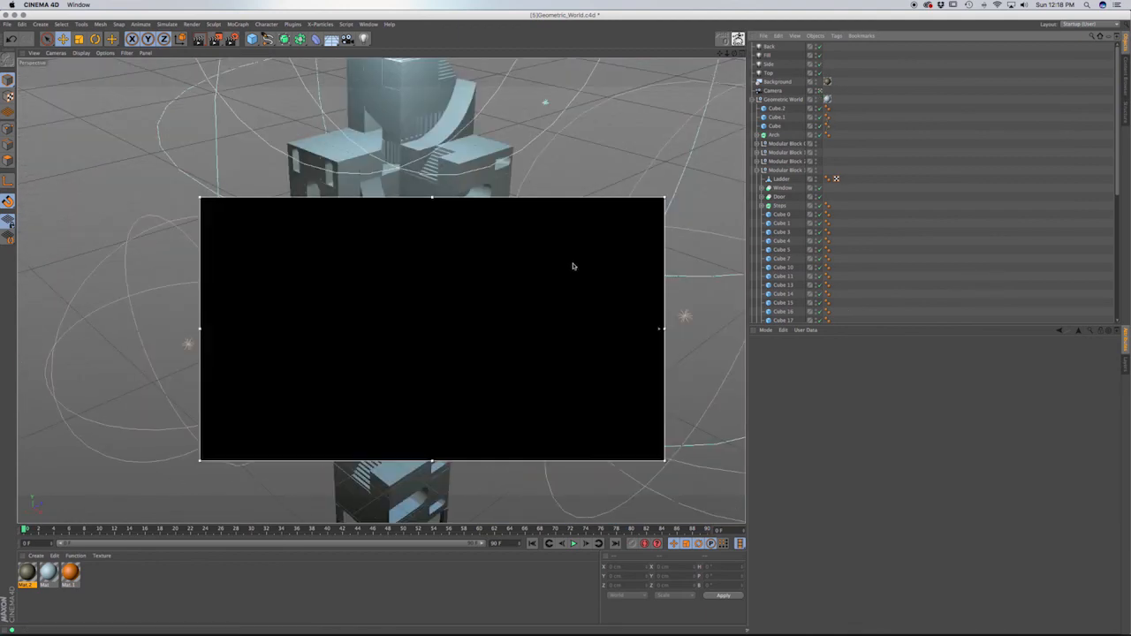
key(alt+r)
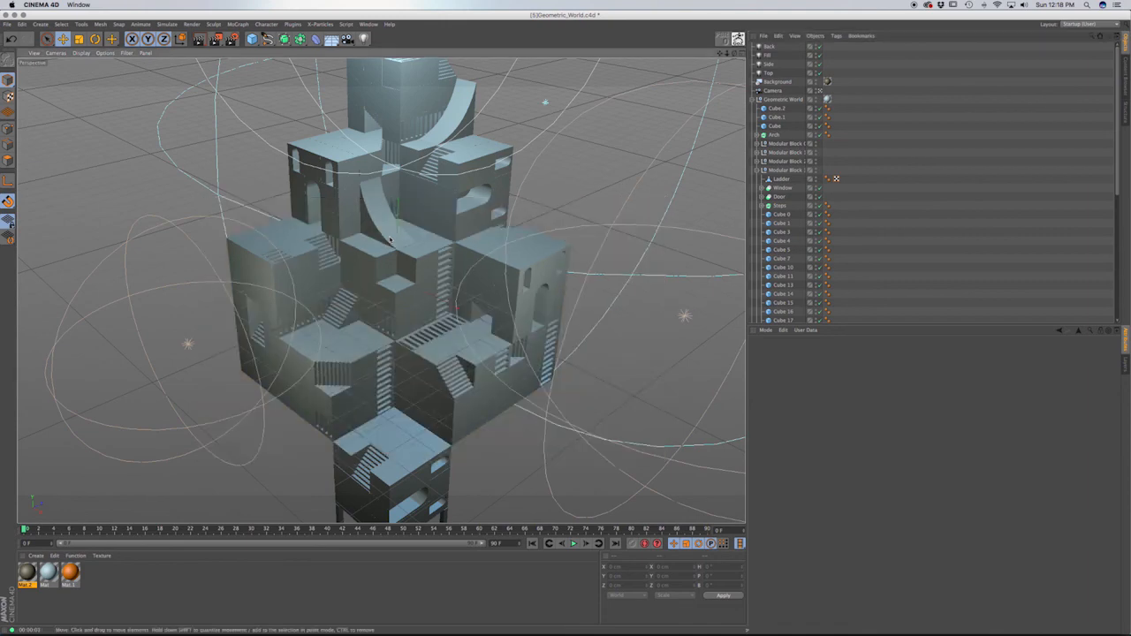
scroll(401, 248, down, 10)
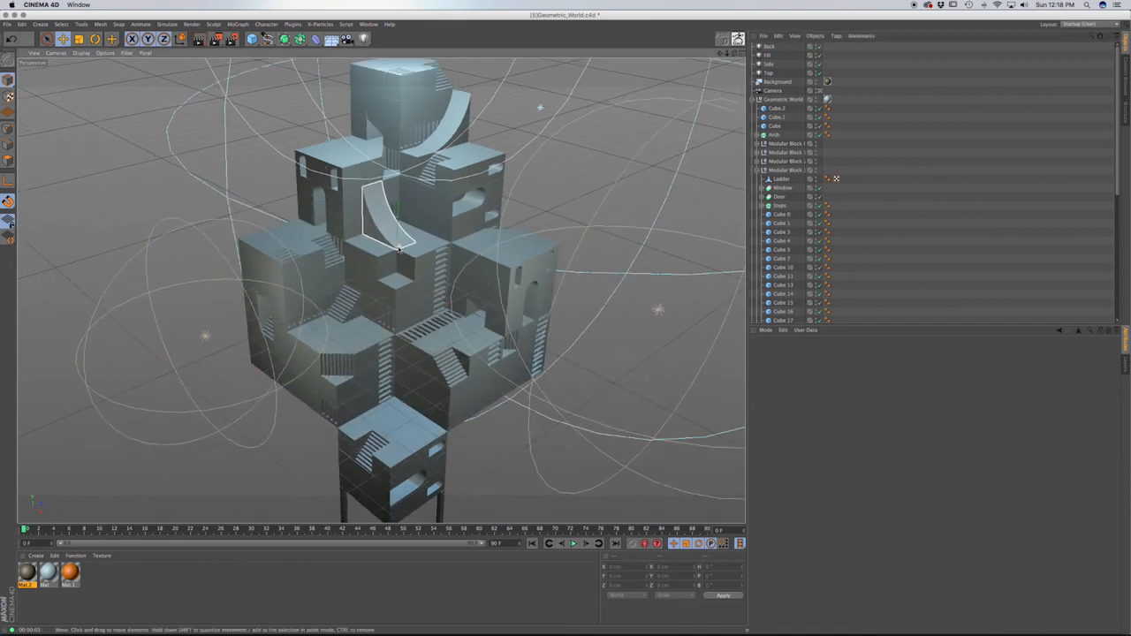
alt+drag(400, 248, 414, 230)
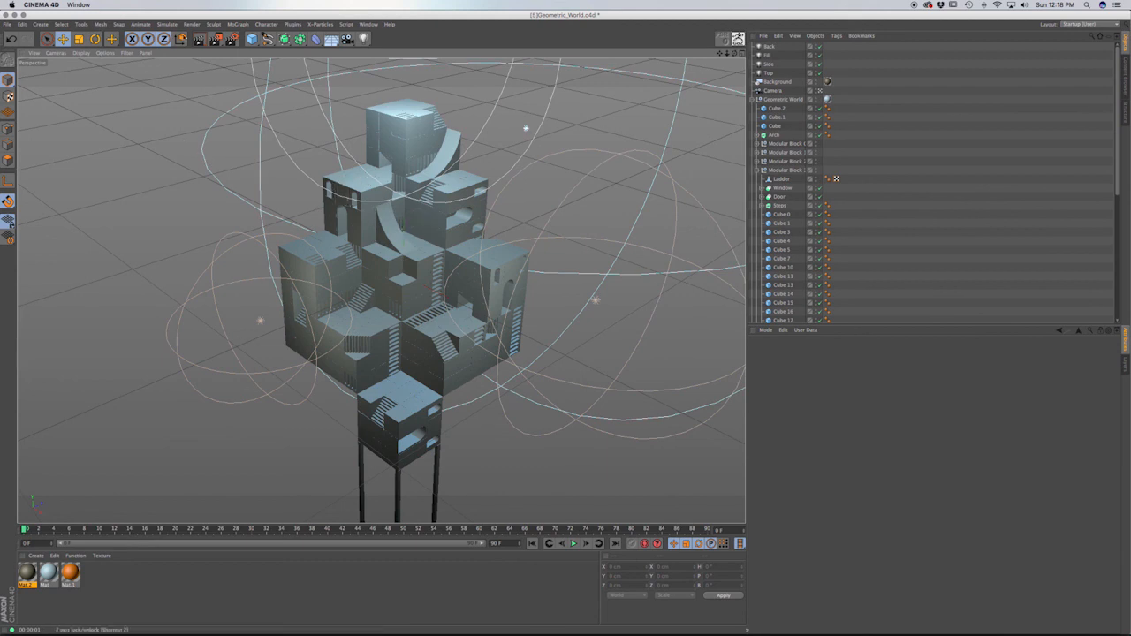
click(216, 39)
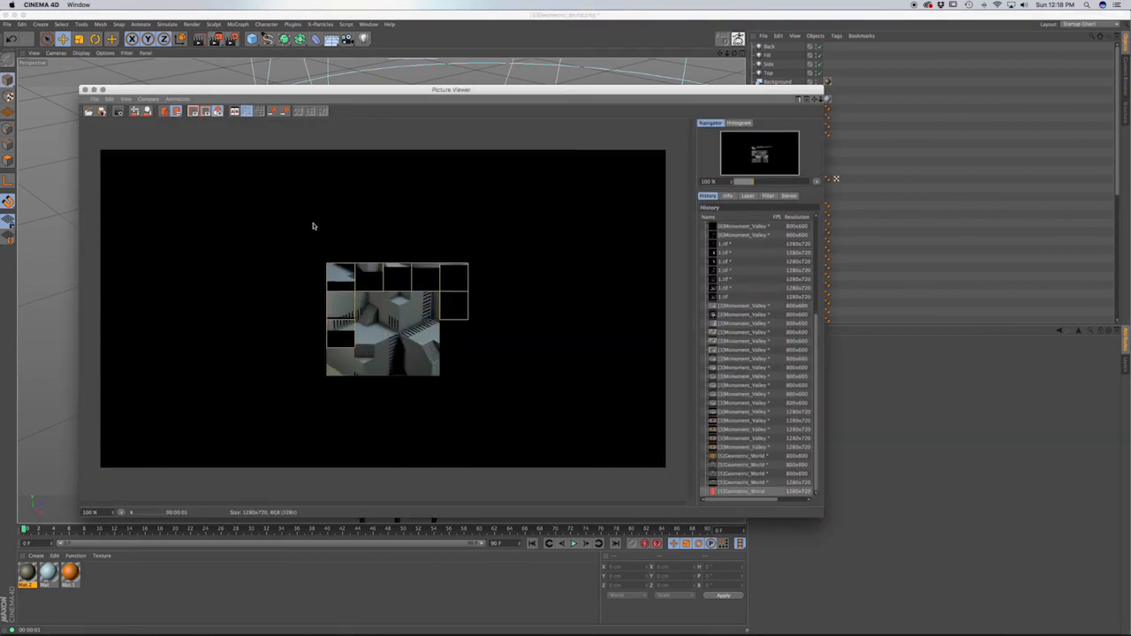